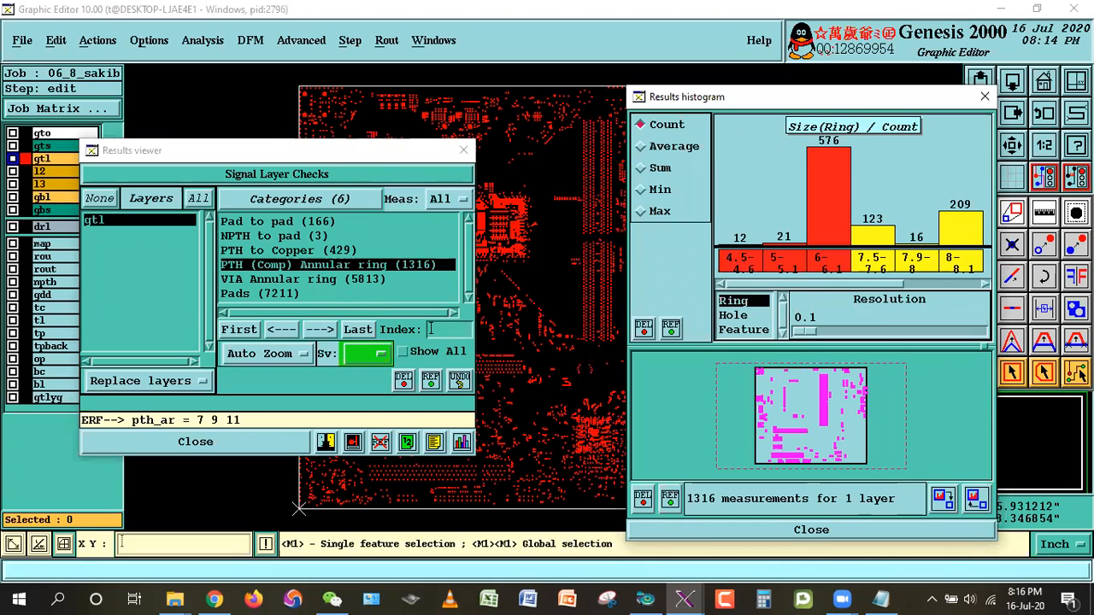
left_click(1067, 600)
left_click(1028, 506)
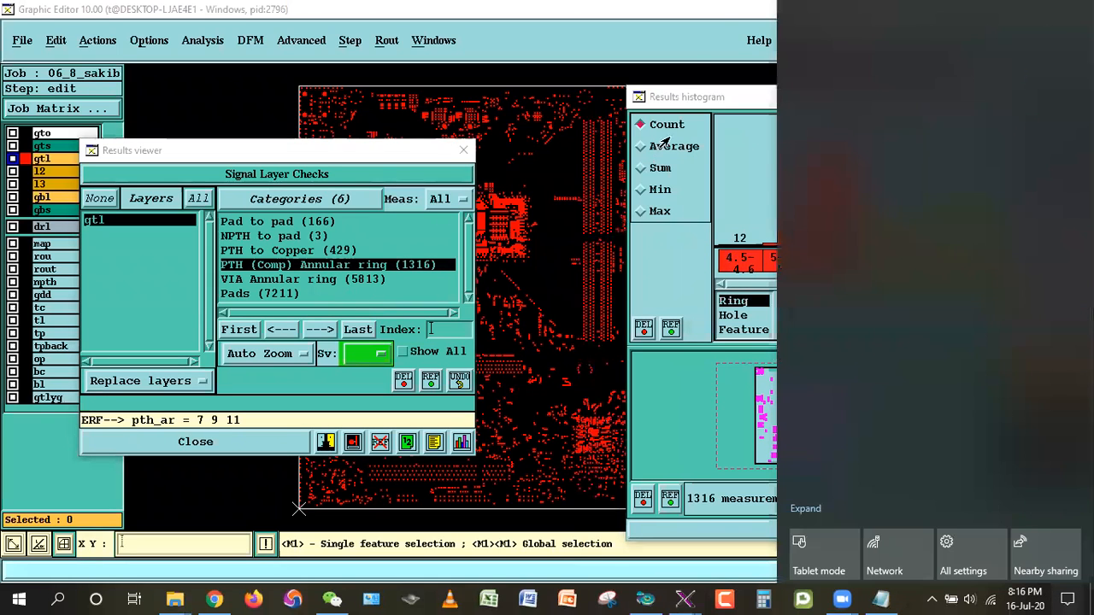
left_click(693, 102)
Show all PTH (Comp) Annular ring results in the 4.5–4.6 range and clear the result windows off the board view.
left_click(737, 240)
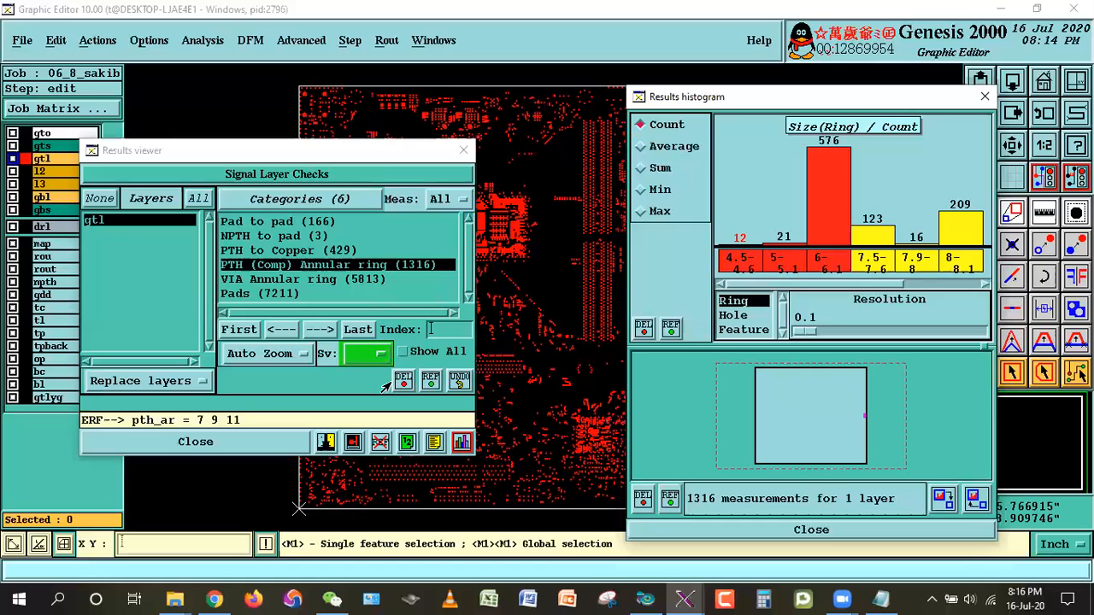
left_click(402, 351)
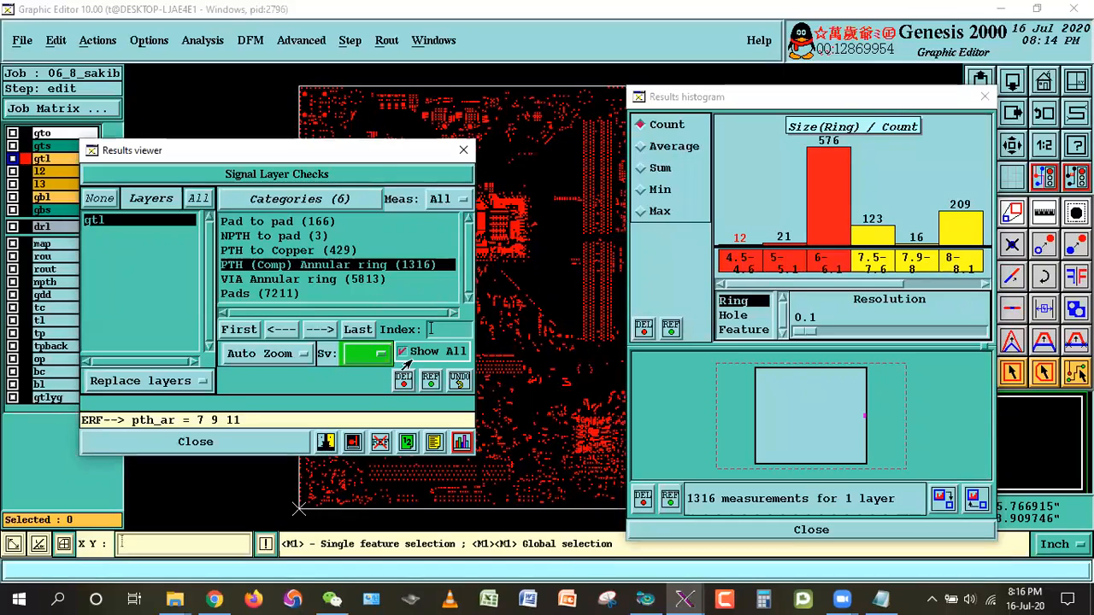
left_click(731, 533)
left_click_drag(214, 150, 25, 448)
Examine the pads marked with annular ring results near the board's lower right edge.
right_click(575, 264)
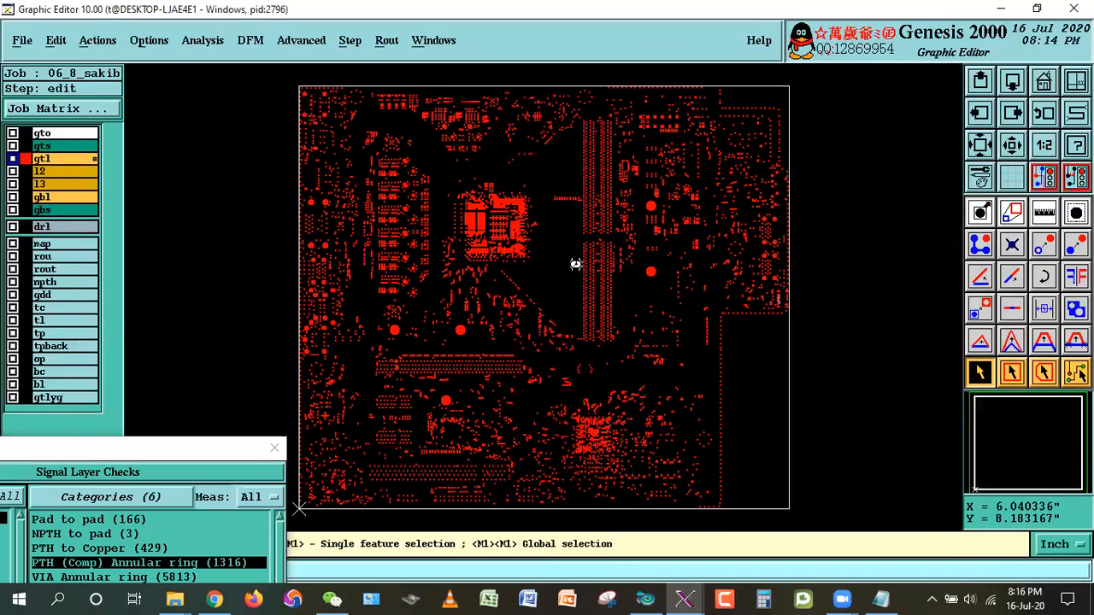
left_click(615, 295)
left_click(757, 275)
left_click(803, 330)
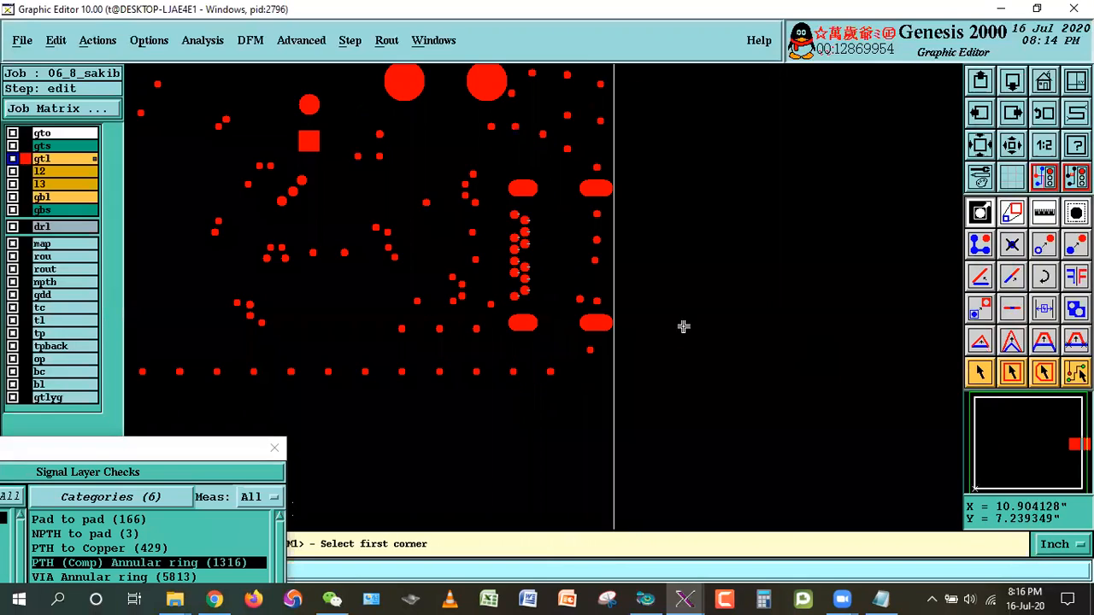
left_click(464, 174)
left_click(569, 271)
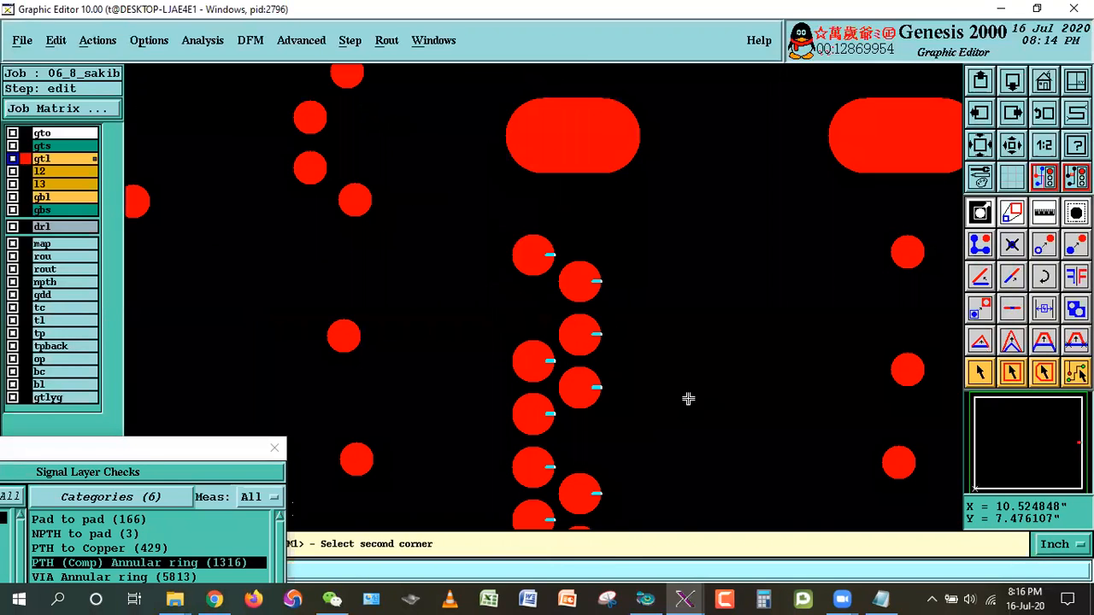
left_click(798, 371)
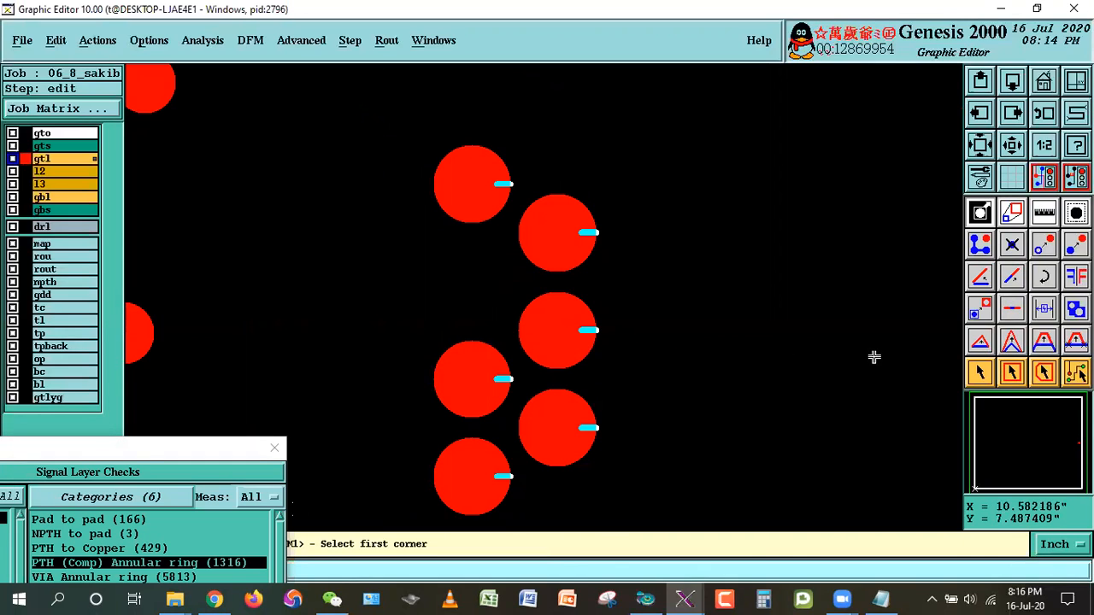
left_click(979, 373)
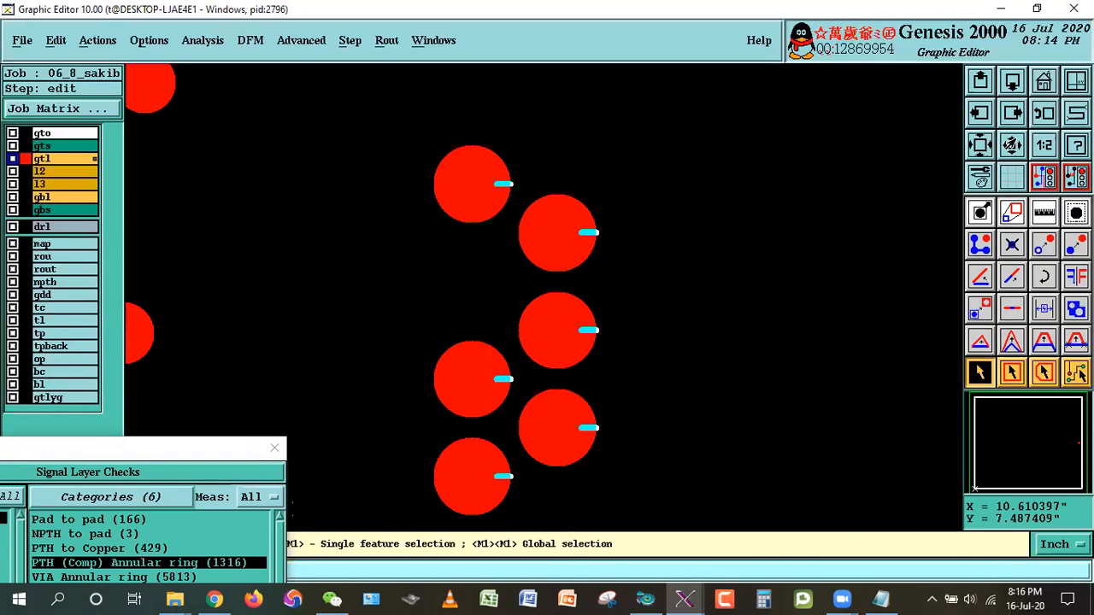
left_click(1012, 144)
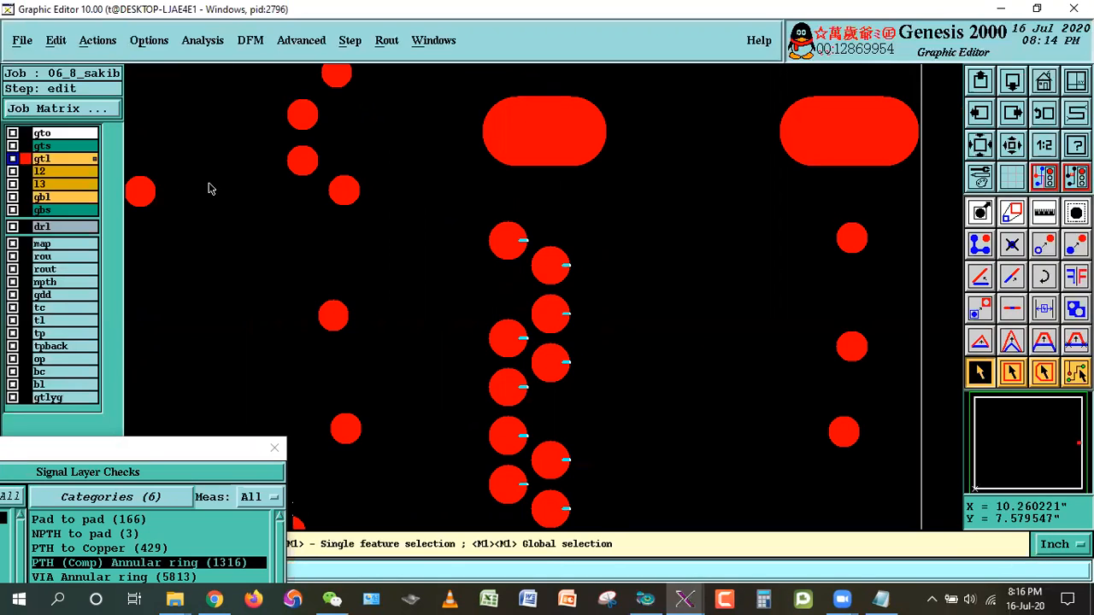
Overlay the drl layer on gtl and measure the annular ring of one of the marked pads.
left_click(46, 226)
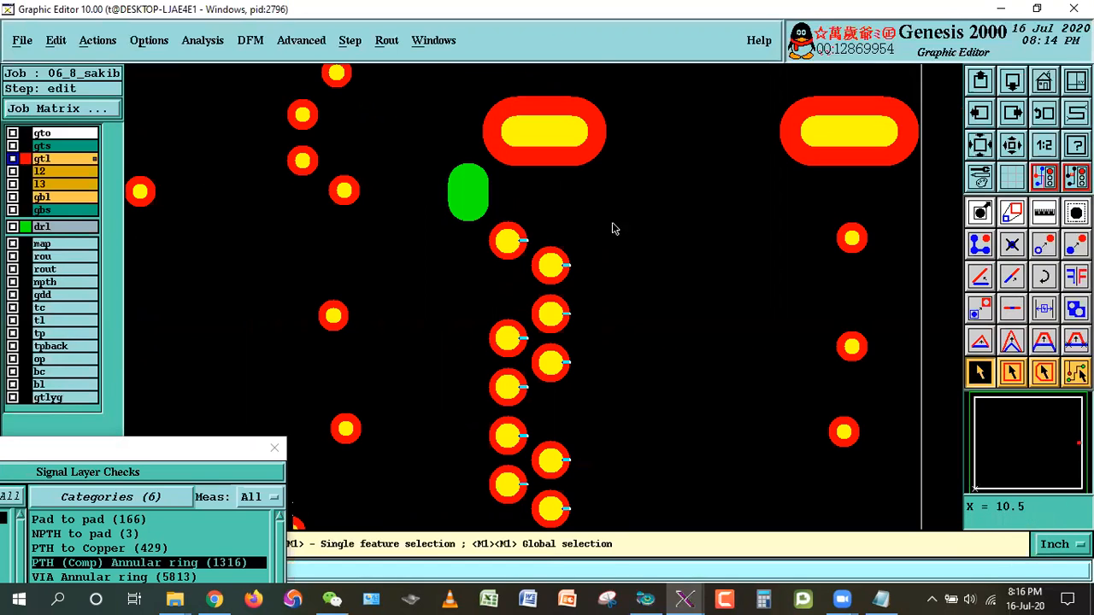
right_click(602, 224)
left_click(637, 250)
left_click(427, 197)
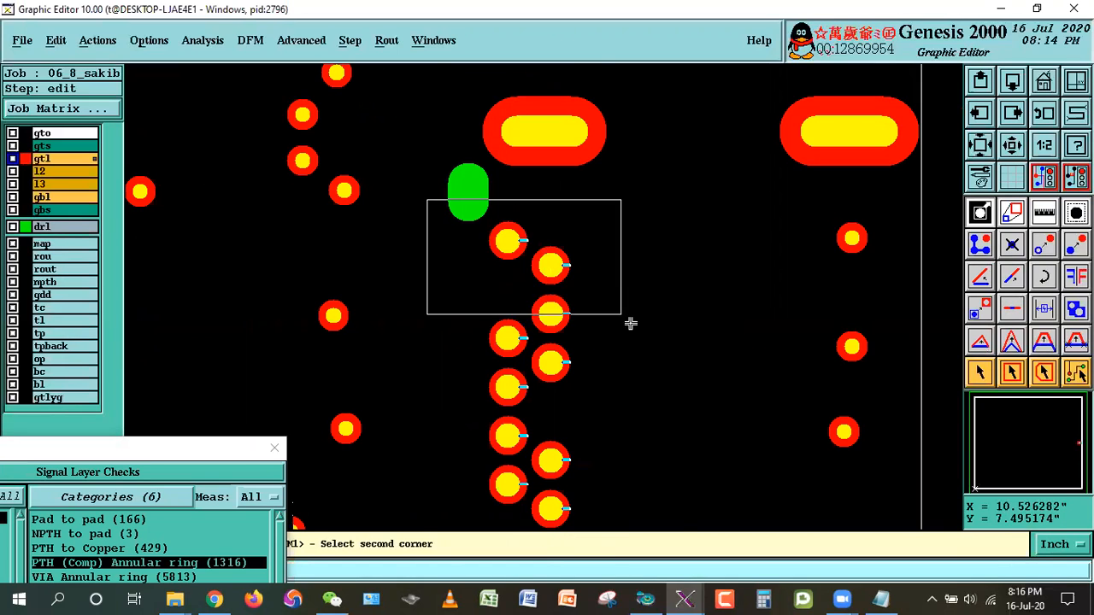
left_click(623, 318)
left_click(1043, 211)
left_click(995, 315)
left_click(642, 310)
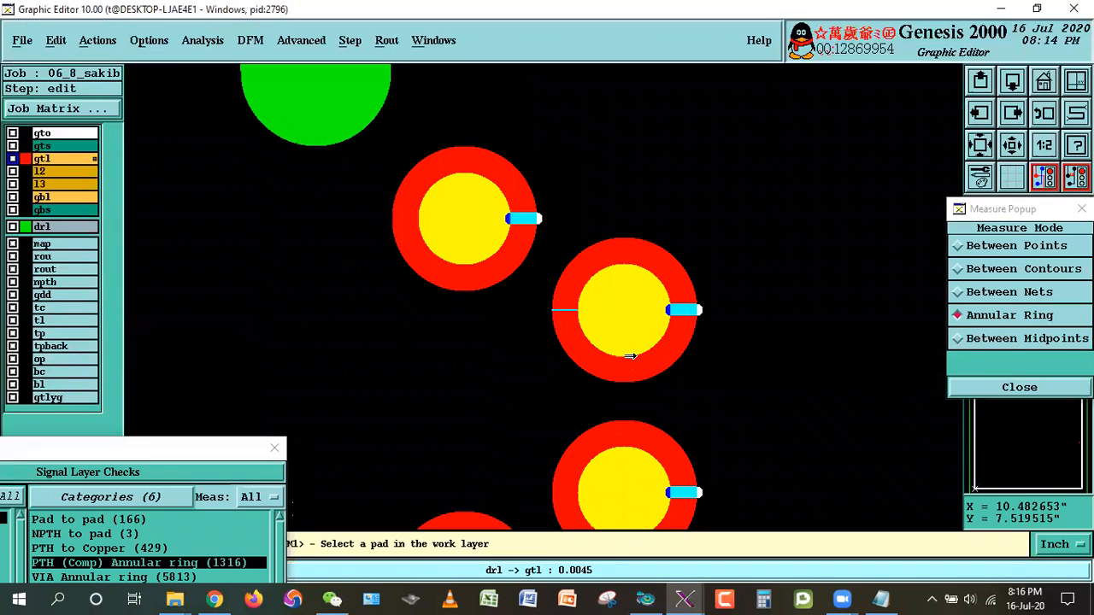
left_click(1026, 392)
left_click(979, 374)
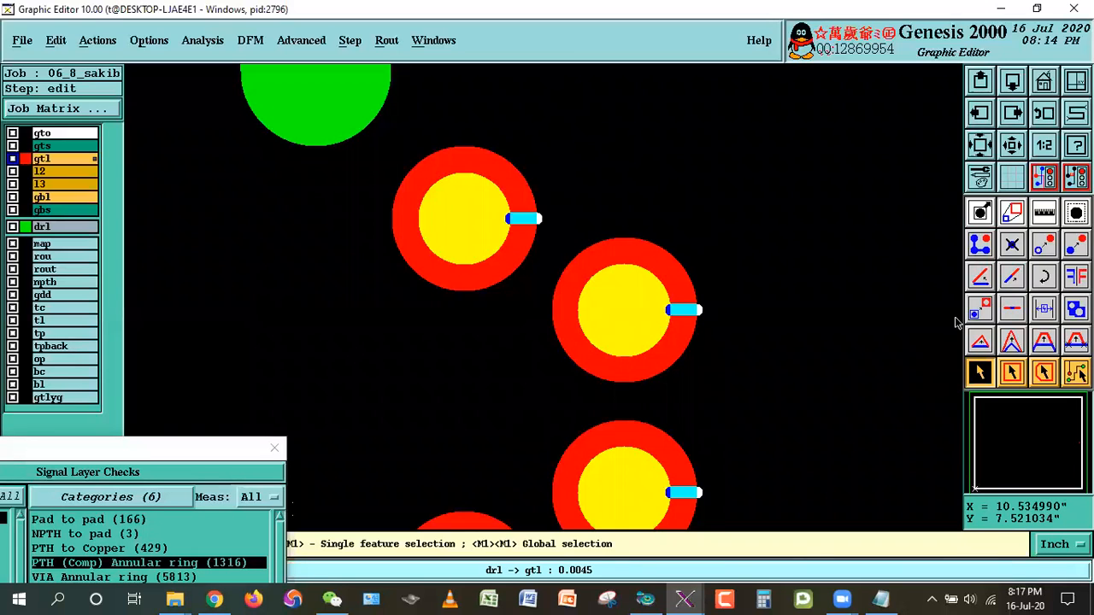
Globally select the r25 pads marked with the 4.5–4.6 annular ring results on gtl.
left_click(1008, 152)
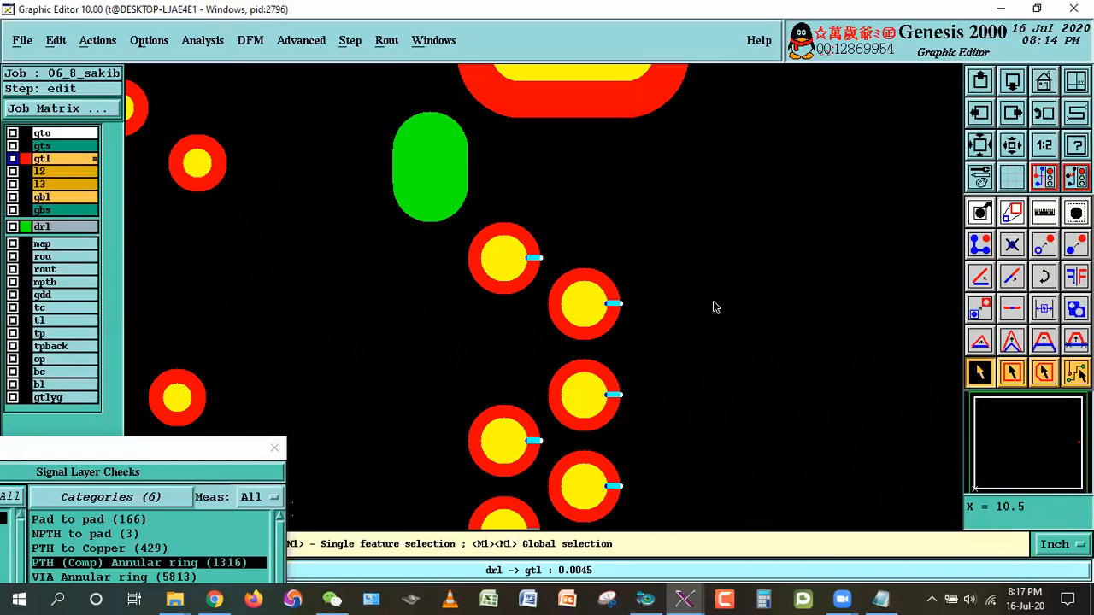
left_click(1004, 151)
left_click(1004, 151)
right_click(642, 296)
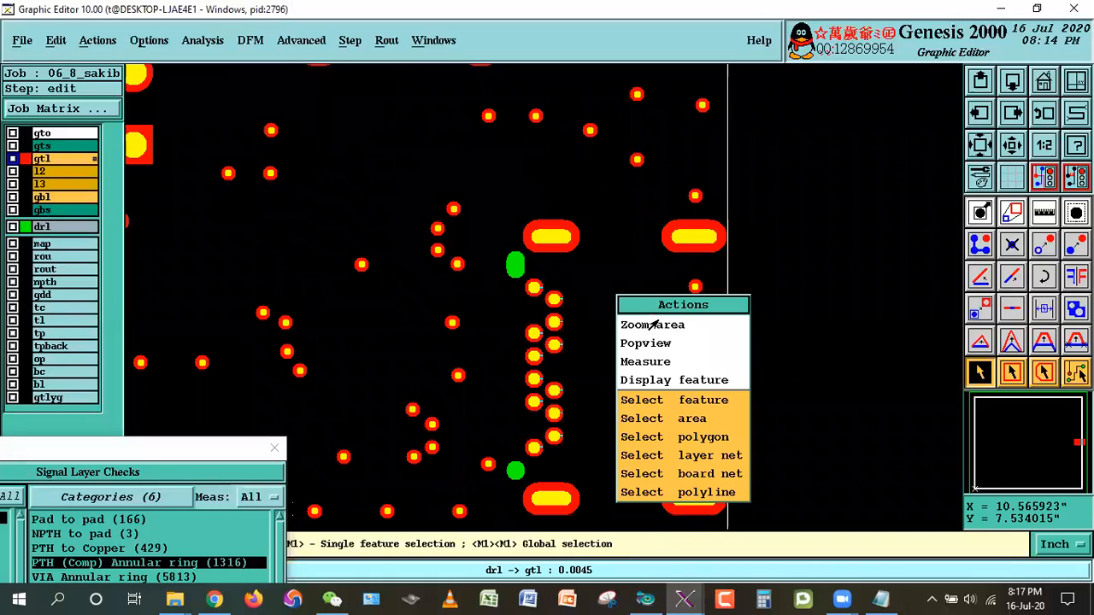
left_click(647, 420)
left_click(423, 238)
left_click(632, 496)
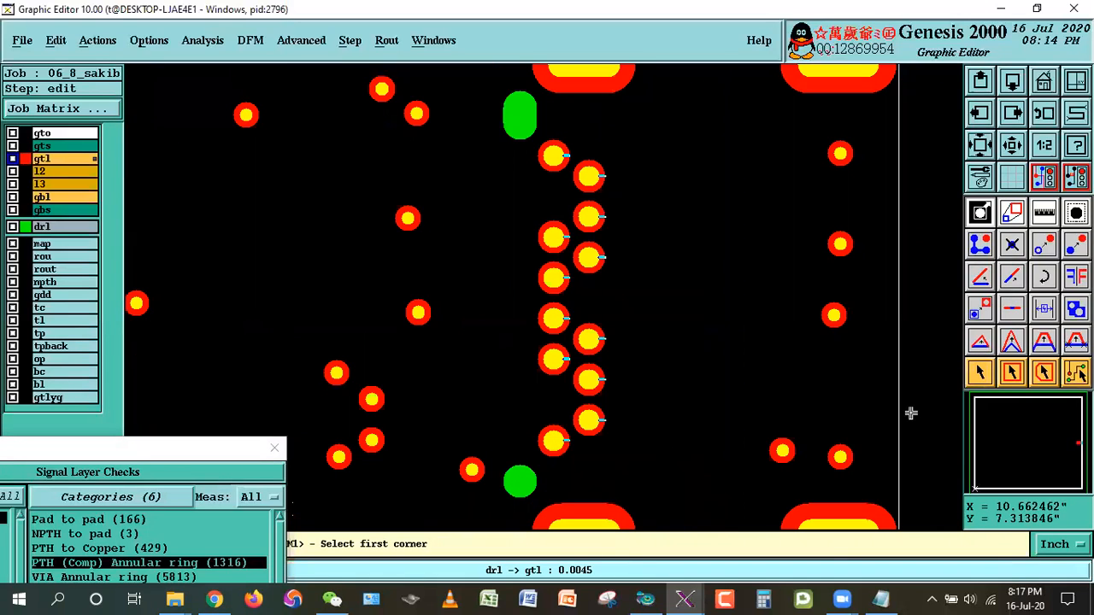
double_click(582, 416)
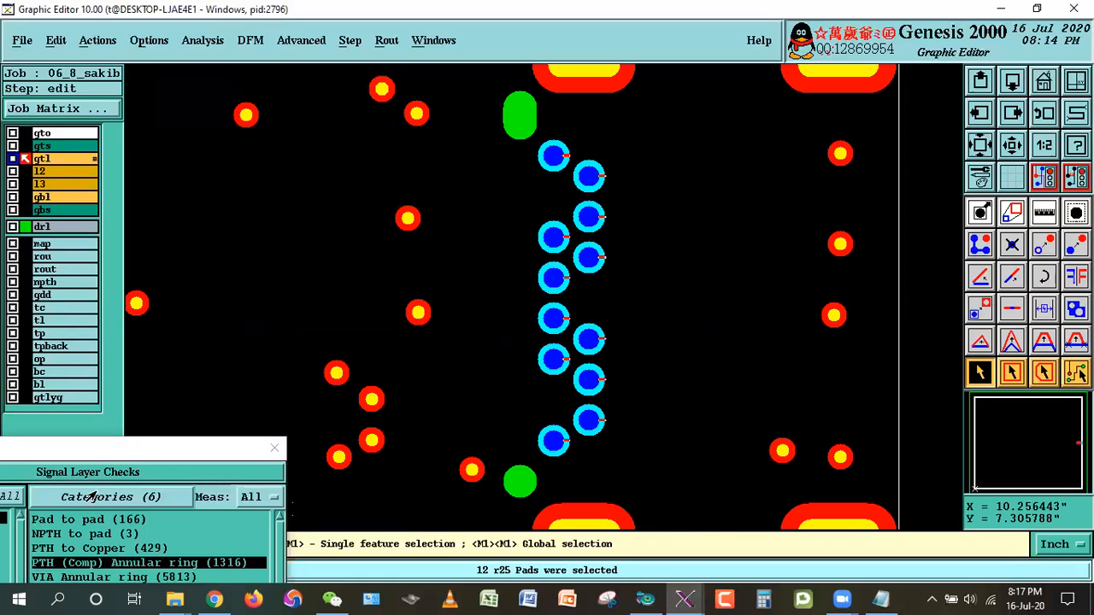
Check the selected pads against the lowest ring range in the annular ring histogram.
left_click_drag(97, 455, 239, 385)
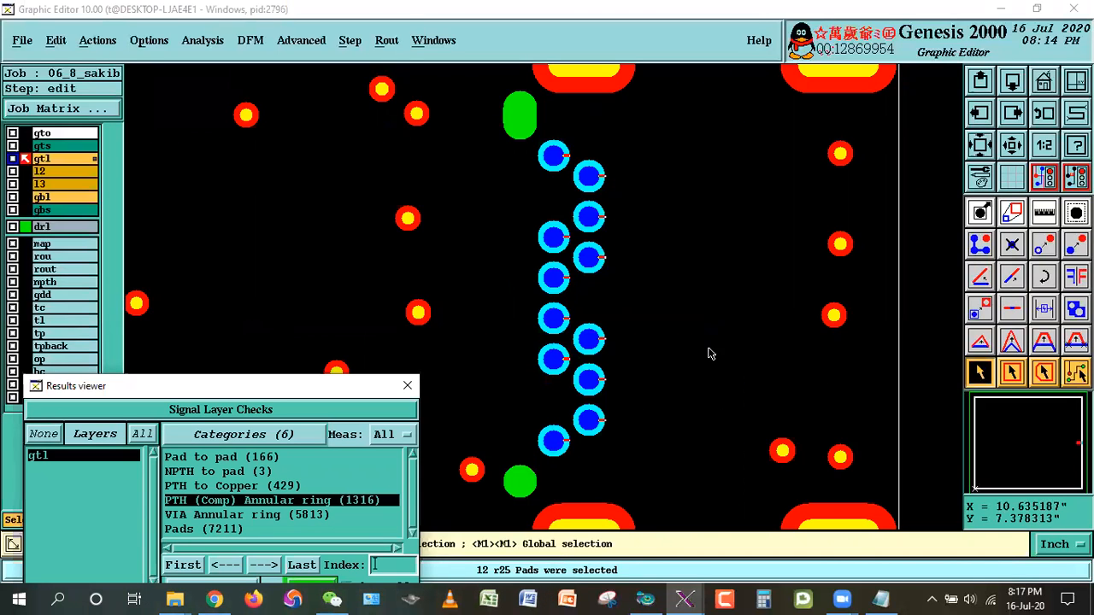
left_click(977, 369)
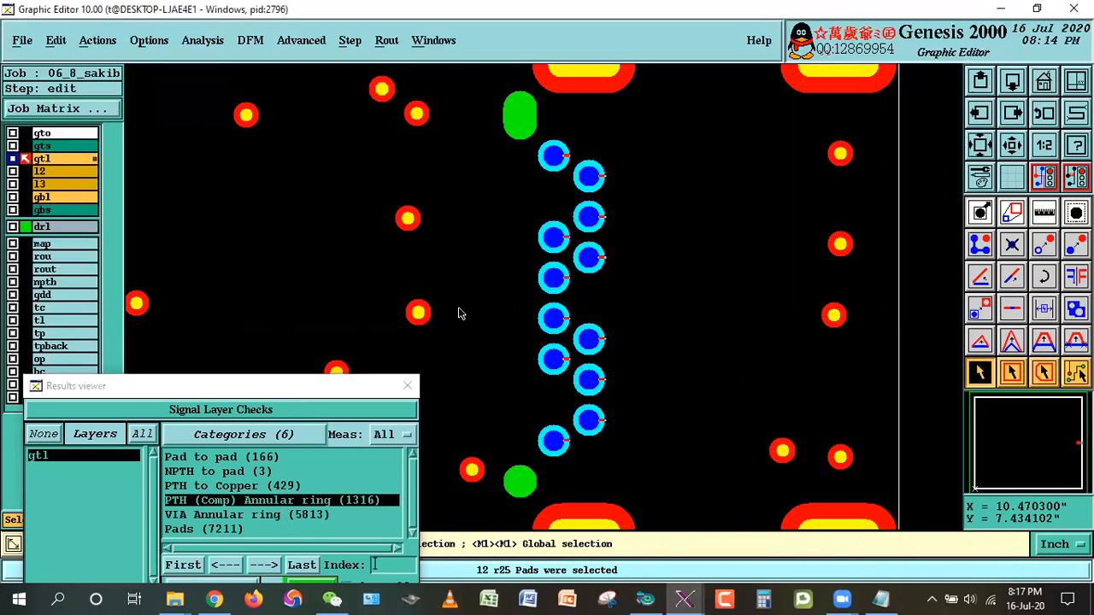
left_click_drag(256, 387, 257, 205)
left_click(422, 496)
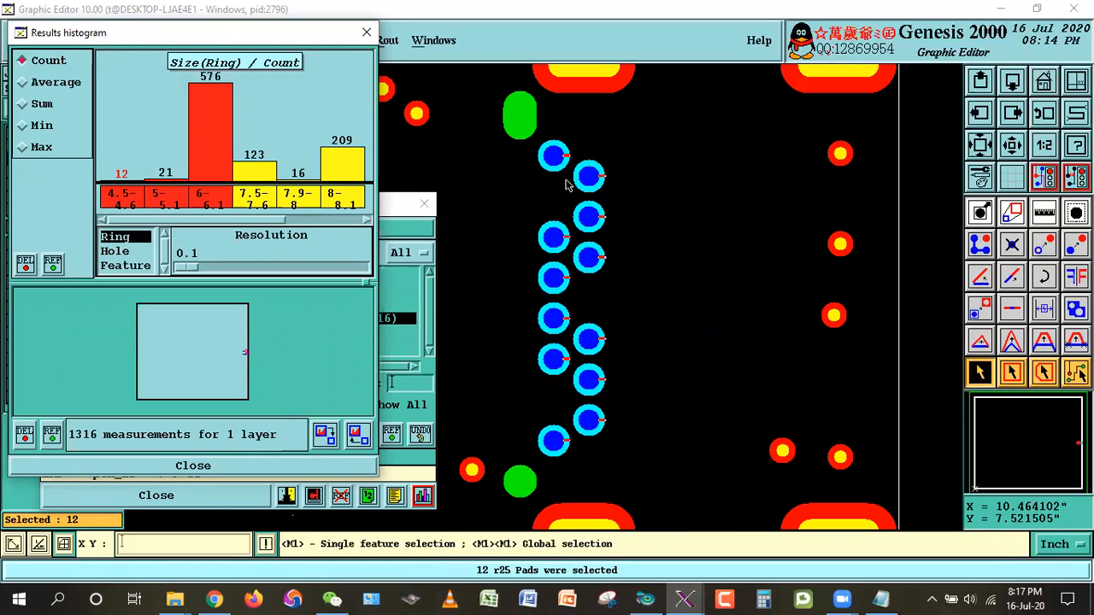
left_click(225, 470)
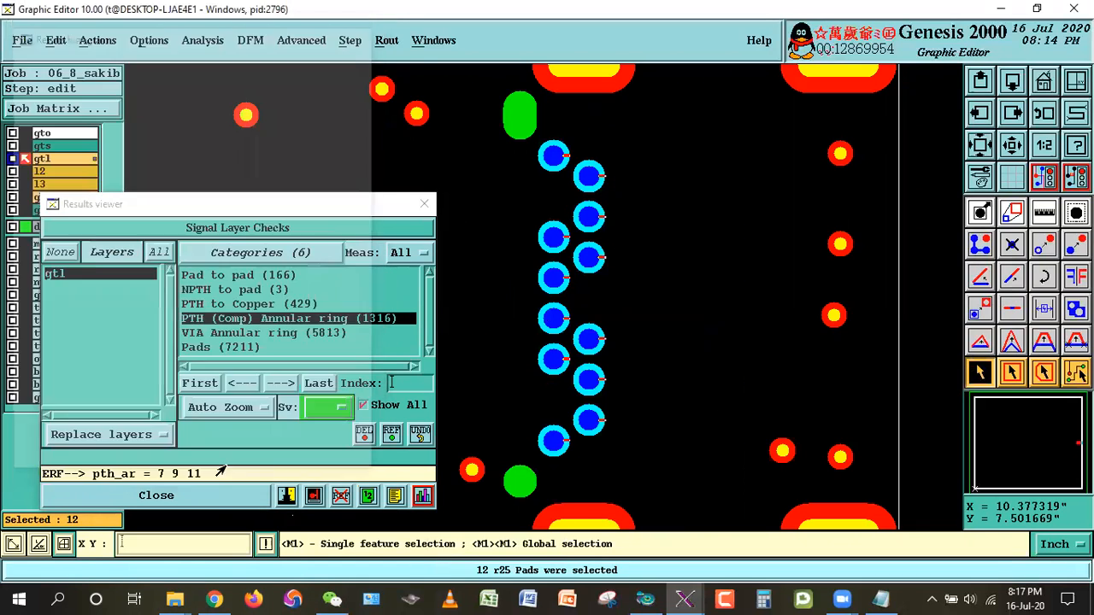
Copy the selected pads to another layer named 4.5, with zero offset and no resize.
left_click(55, 40)
mouse_move(58, 126)
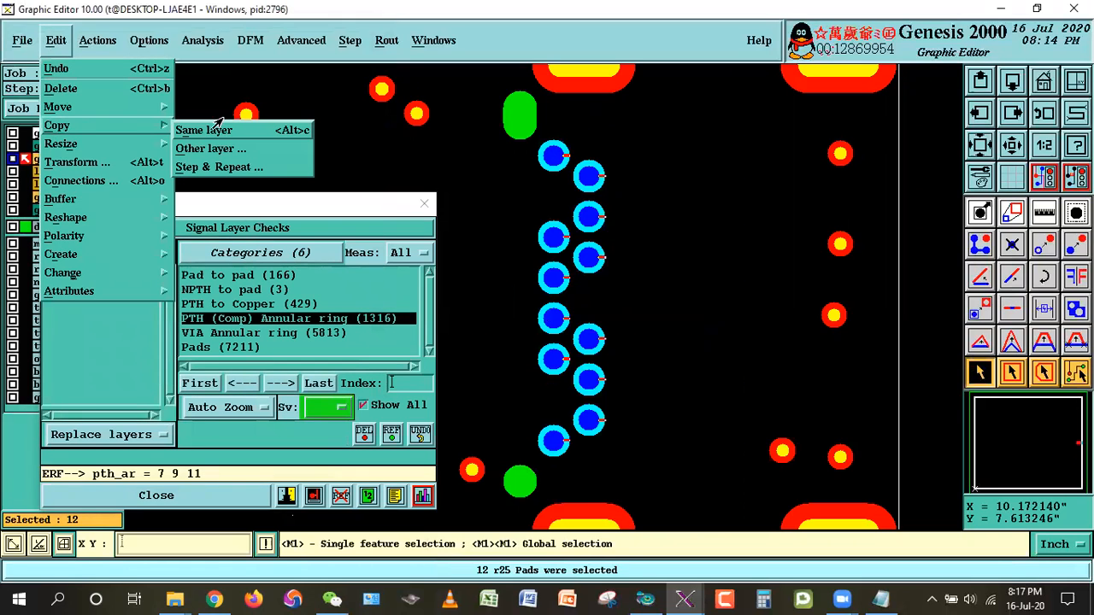
left_click(205, 150)
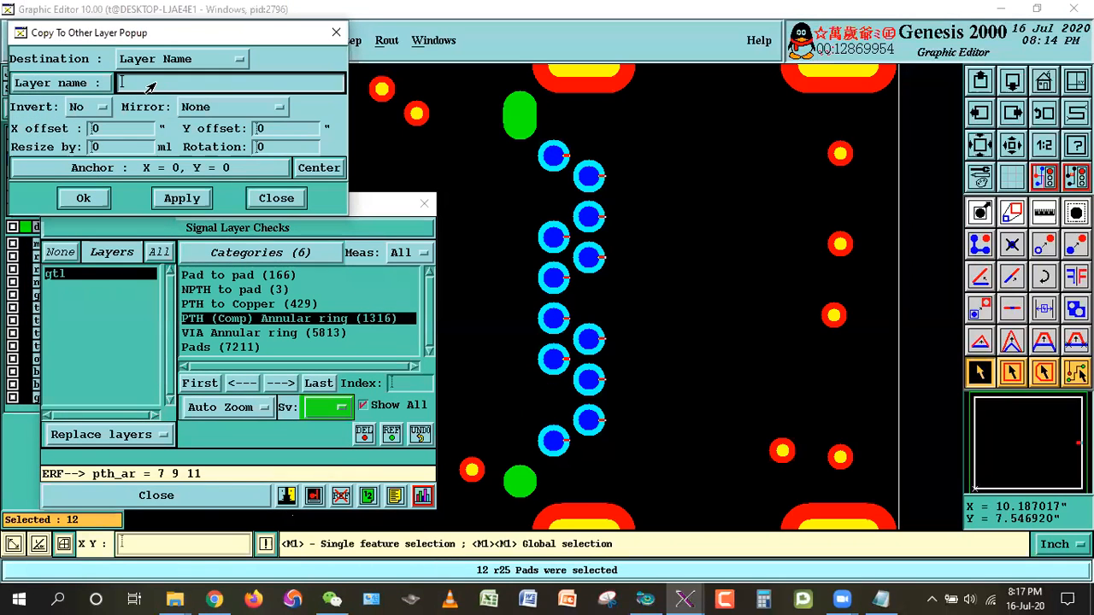
left_click(421, 502)
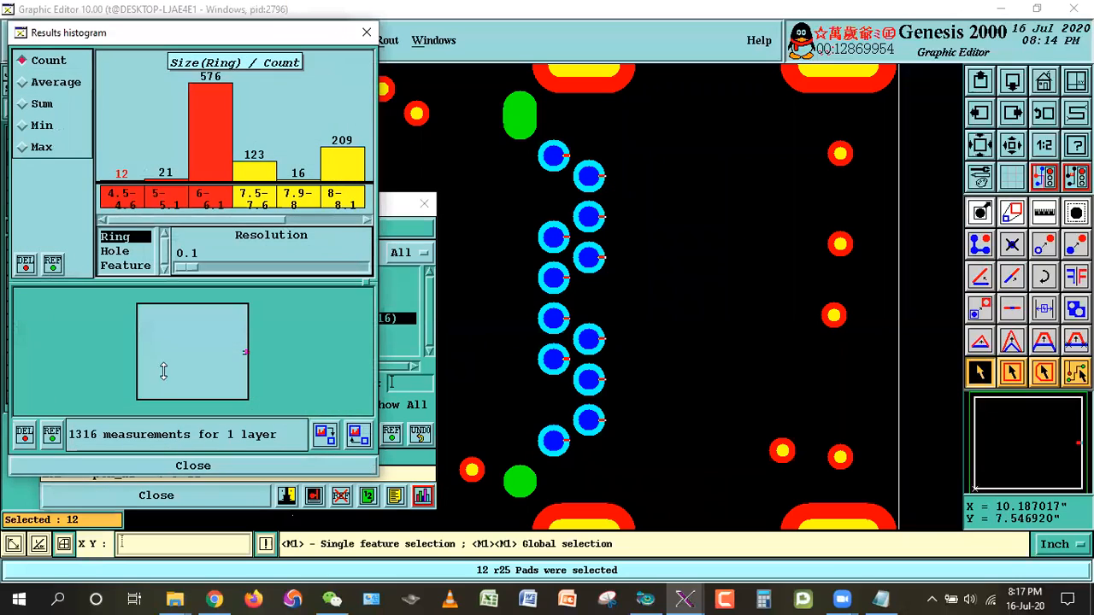
left_click(162, 468)
left_click(128, 82)
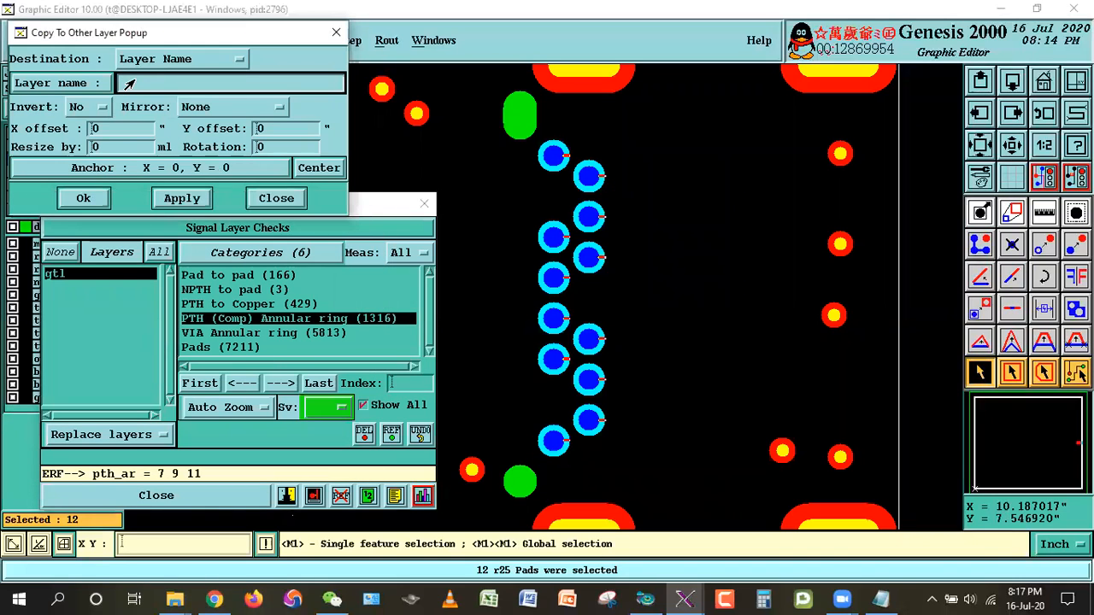
type("4.5")
left_click(92, 201)
Close the Signal Layer Checks results and clear the result marks and the drl overlay from the board.
left_click(423, 352)
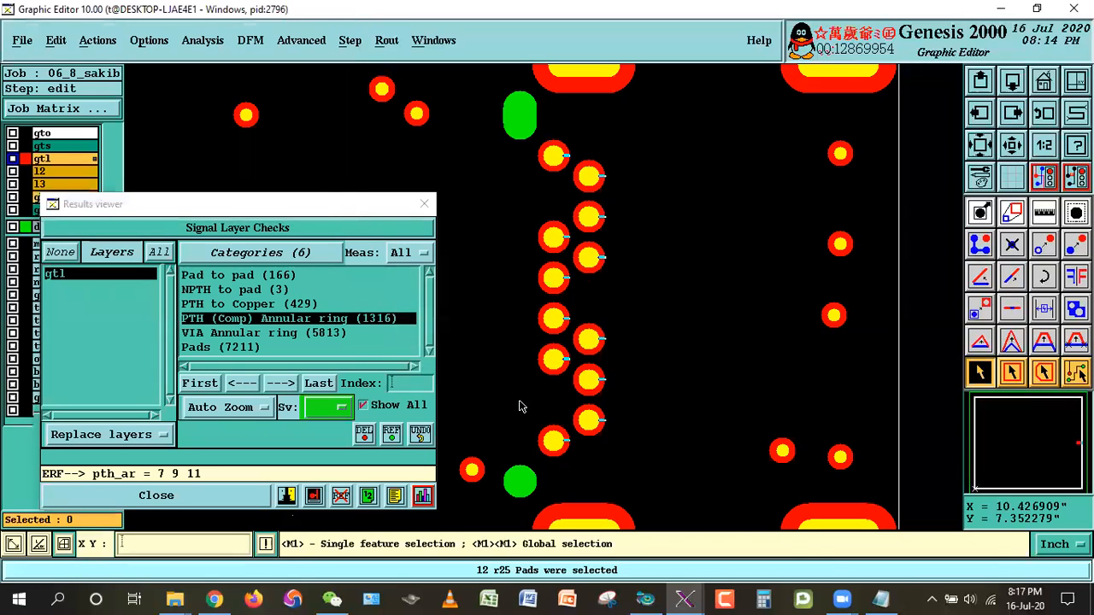
left_click(228, 496)
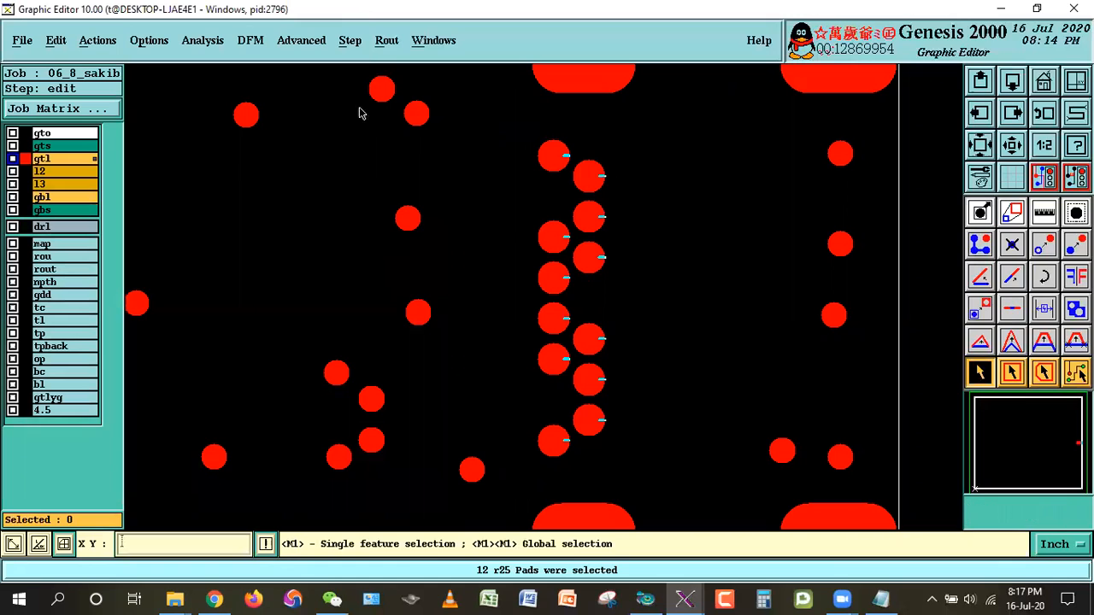
left_click(98, 40)
left_click(129, 184)
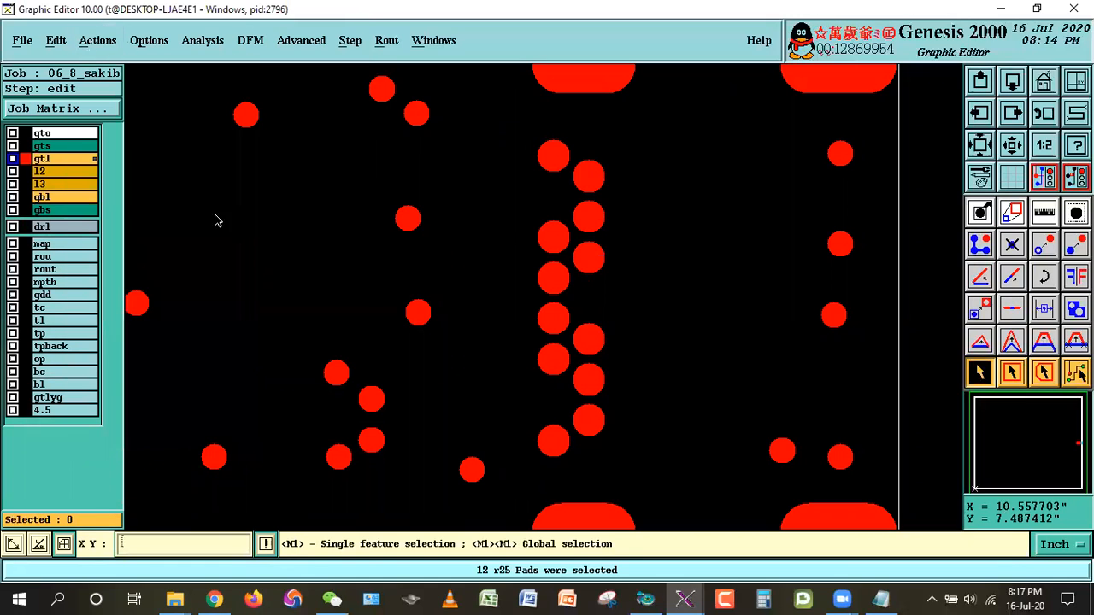
left_click(1042, 79)
Run Signal Layer Opt on gtl with PadUp enabled, PTH AR minimum and optimum 8 ml, and VIA AR minimum and optimum 6 ml.
left_click(251, 40)
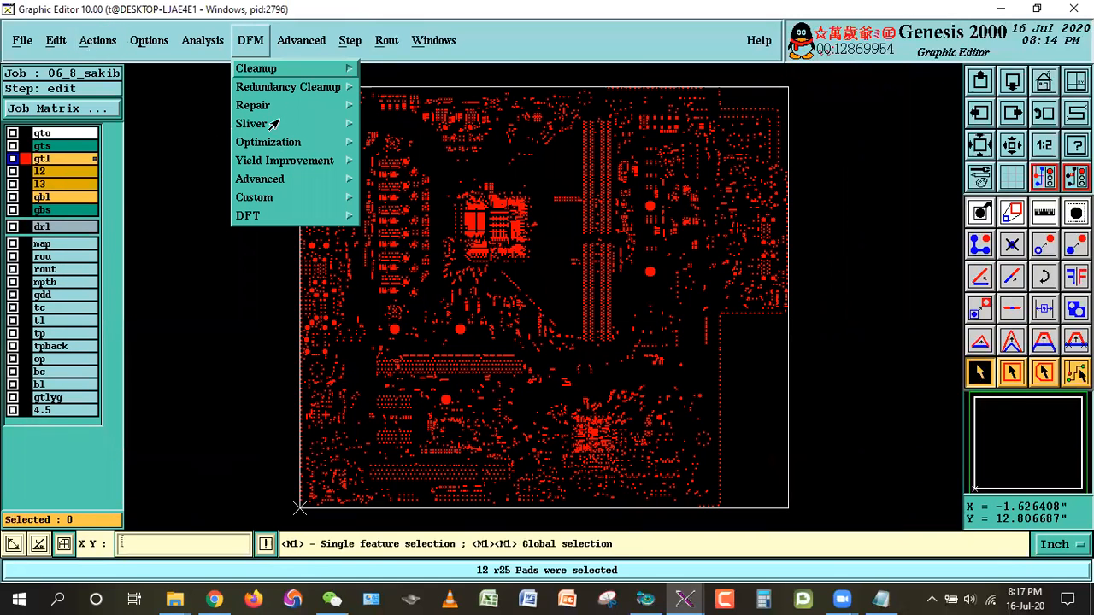
mouse_move(273, 145)
left_click(390, 146)
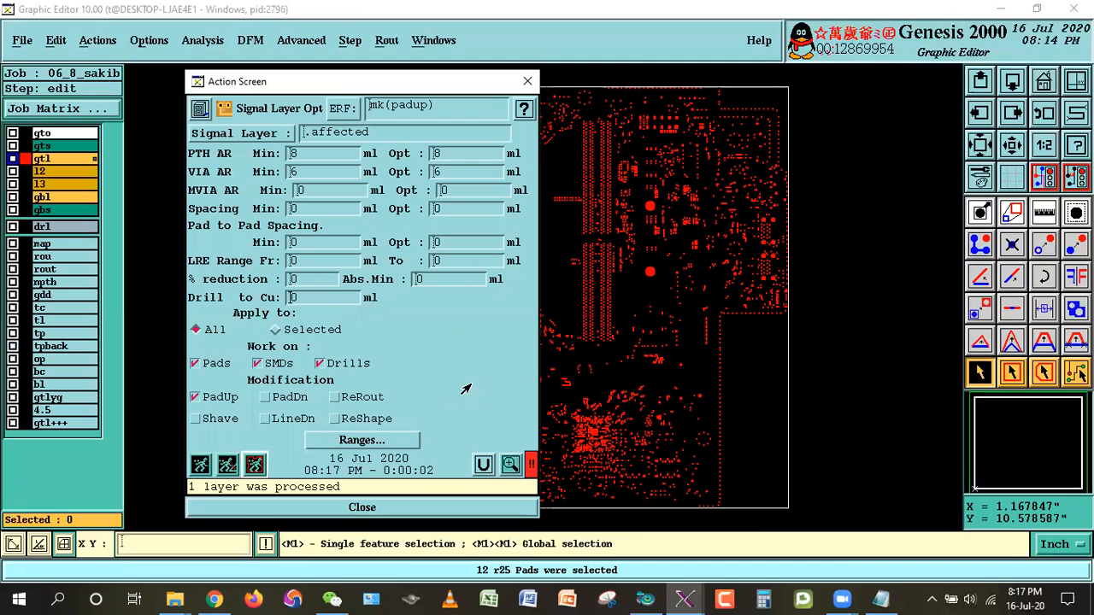
Open the Signal Layer Opt results and set the severity filter to green so repaired items are also listed.
left_click(510, 464)
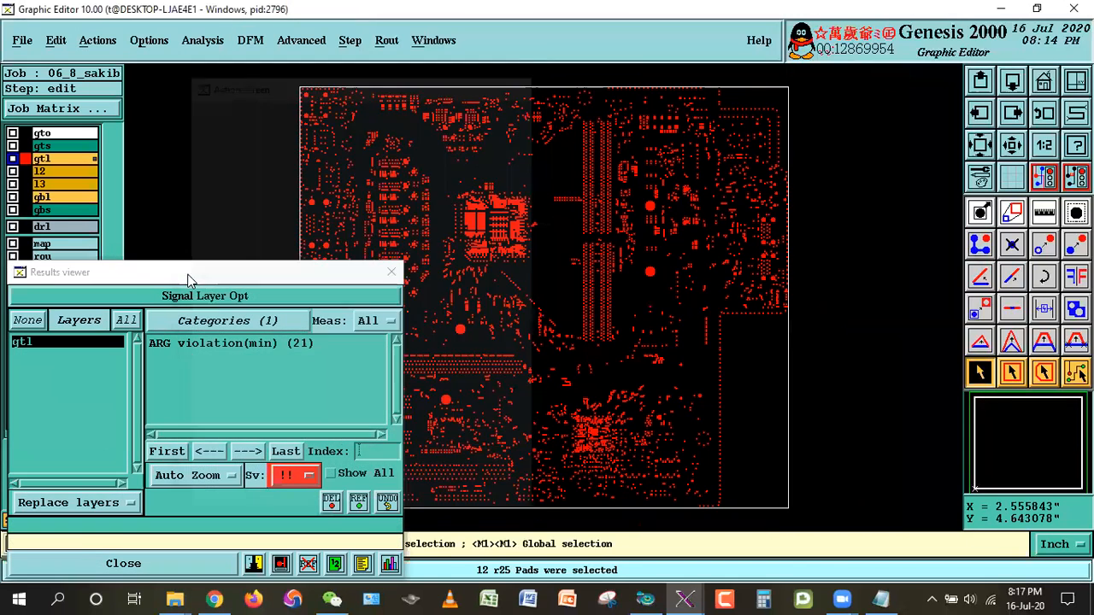
left_click(429, 346)
left_click(433, 311)
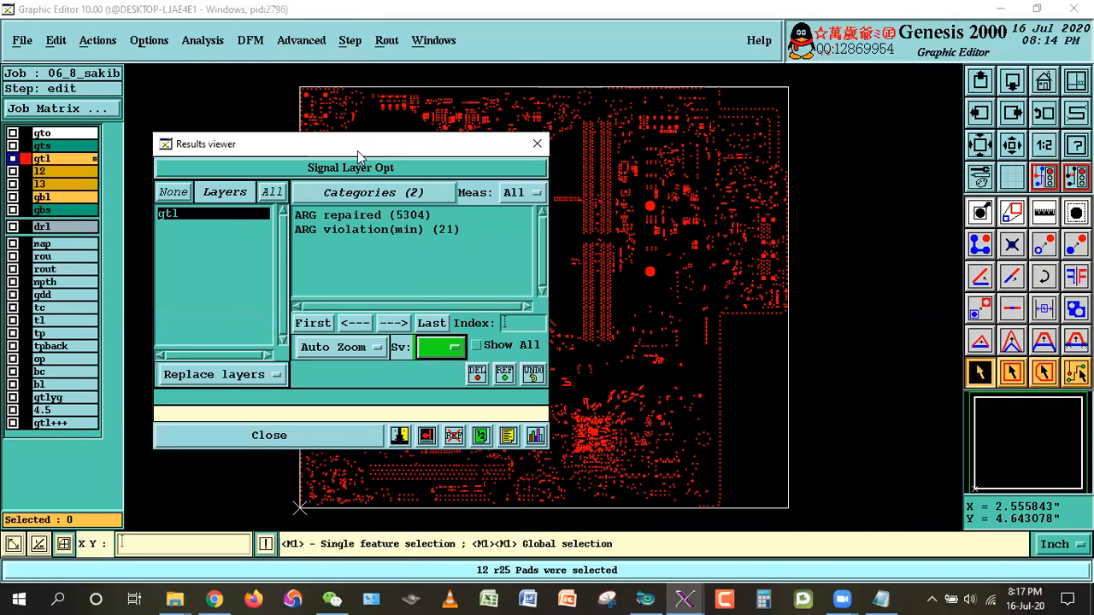
Chart the ARG violation(min) results at 0.1 resolution and turn on showing all results of the 5–5.1 range.
left_click(376, 229)
left_click(535, 436)
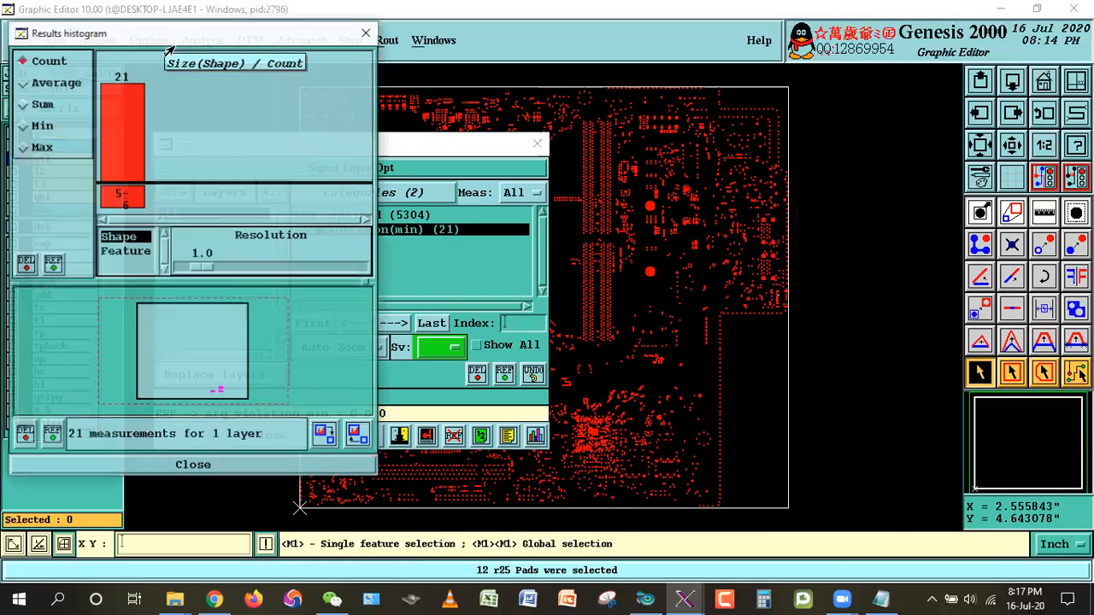
left_click_drag(186, 44, 937, 123)
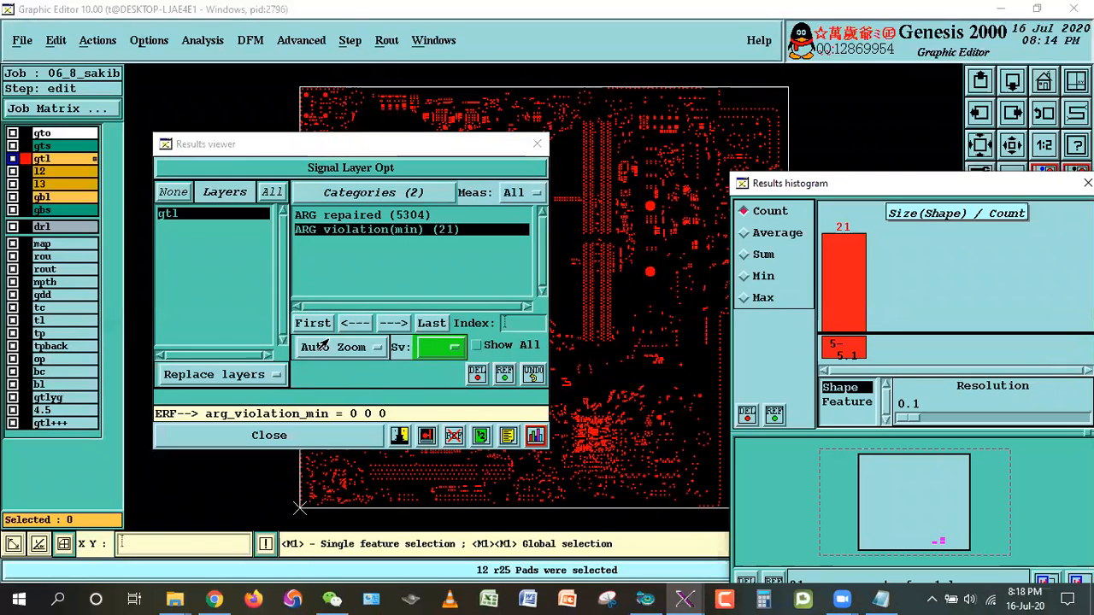
left_click(477, 345)
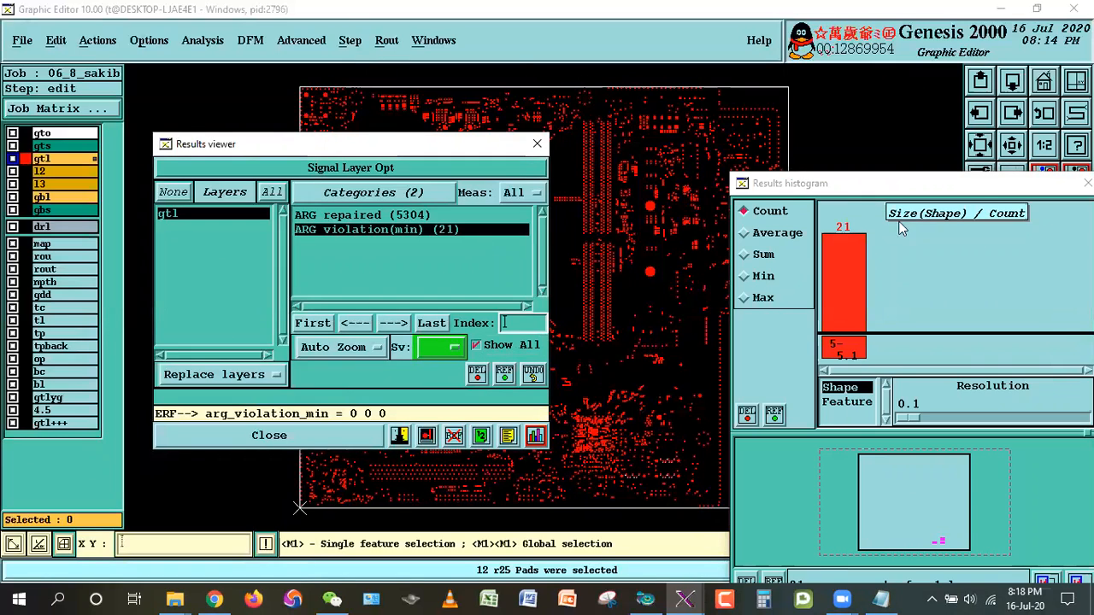
Jump to the first ARG violation on gtl and overlay layer 4.5 to compare the flagged pads.
left_click_drag(360, 156, 229, 473)
left_click(223, 325)
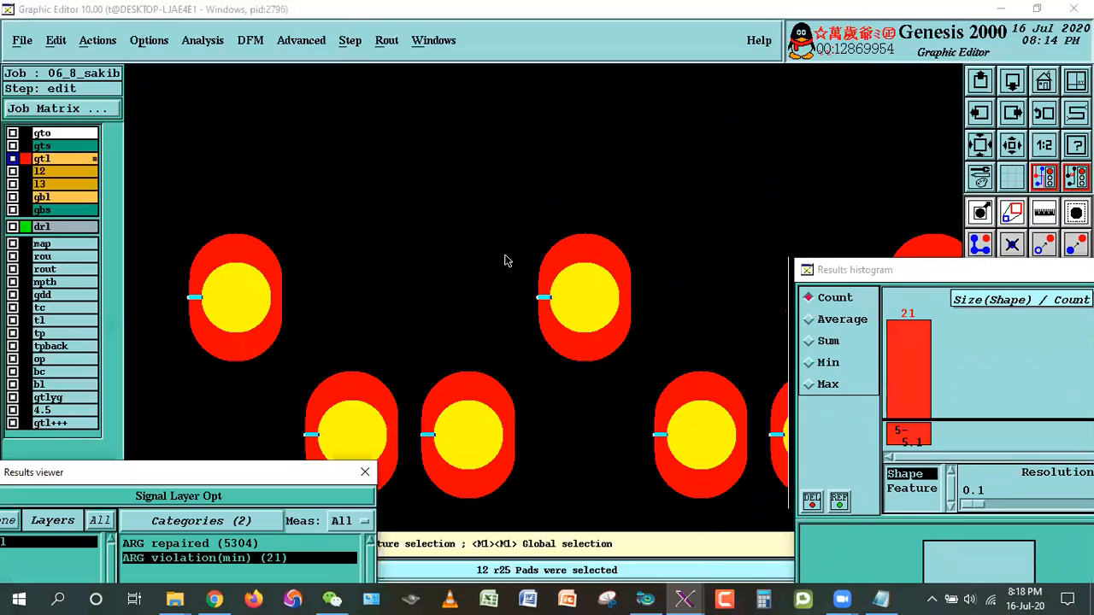
left_click(73, 412)
scroll(254, 421, "down", 8)
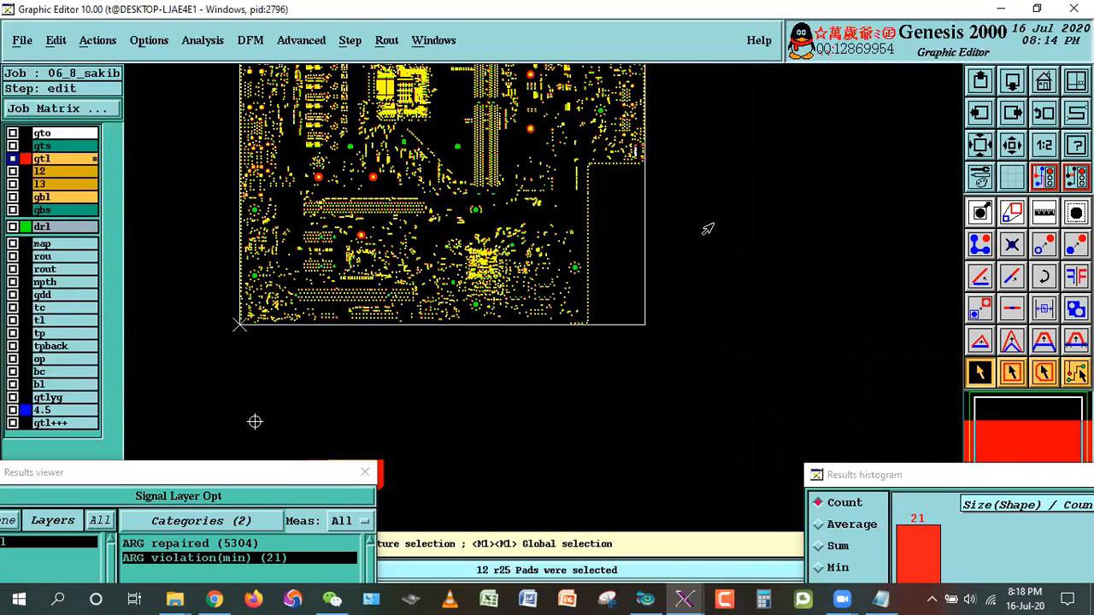
left_click(1043, 112)
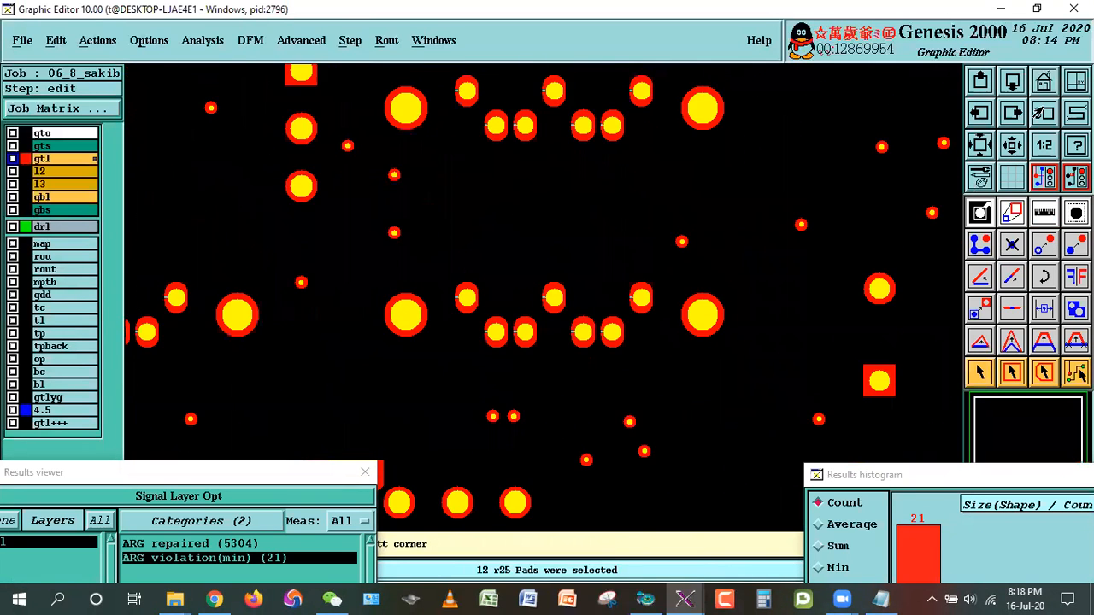
Select all oval40x55 pads on gtl and examine where the selected pad groups sit on the board.
left_click(979, 371)
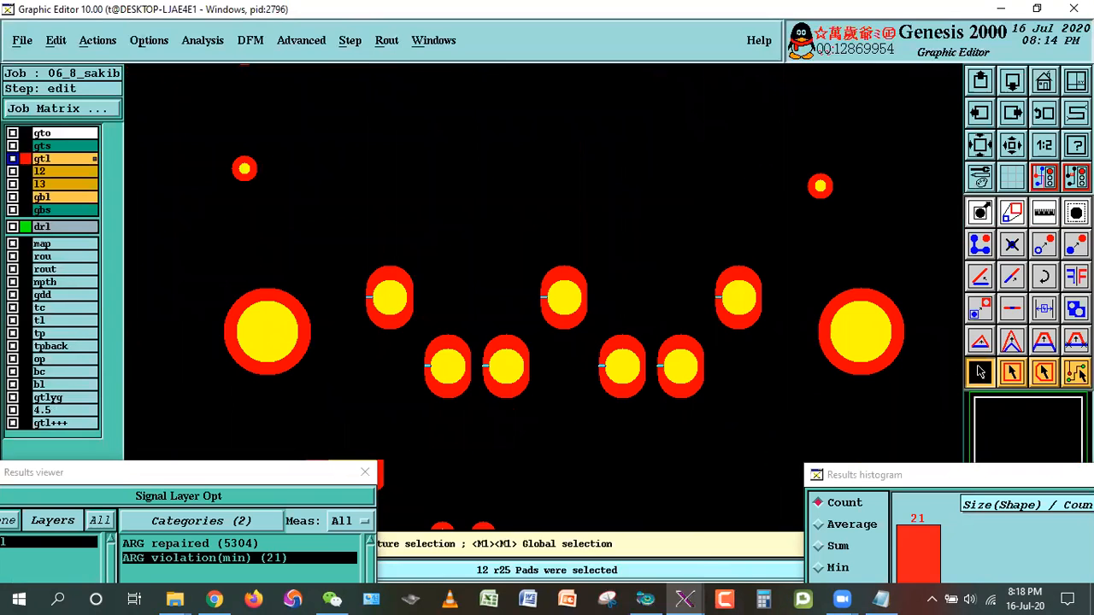
double_click(675, 394)
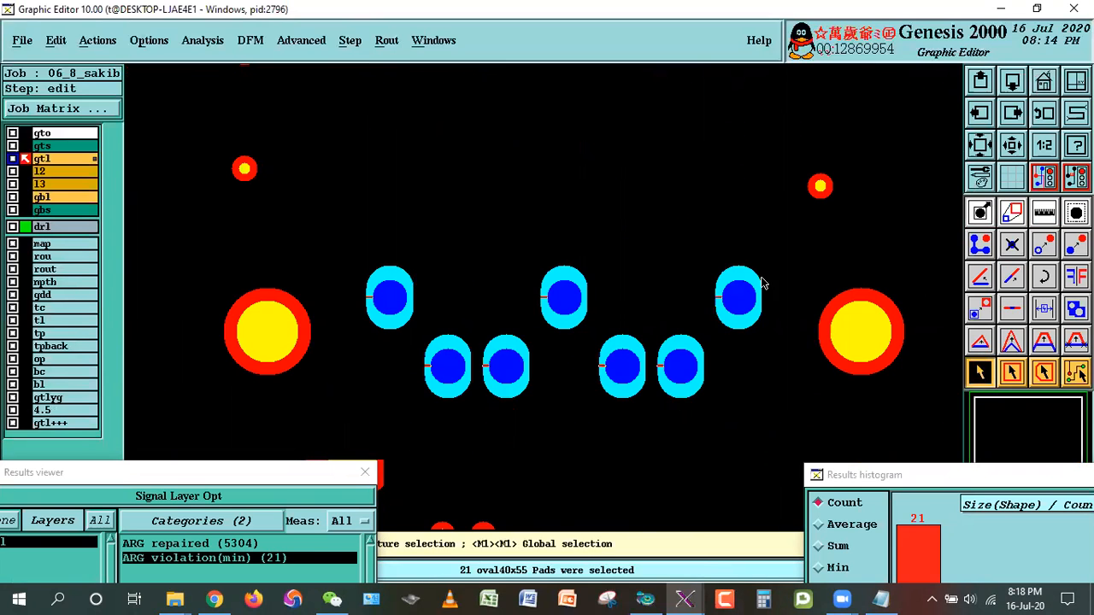
key("Home")
left_click_drag(190, 472, 199, 356)
right_click(690, 265)
left_click(722, 294)
left_click(580, 429)
left_click(809, 504)
left_click(979, 374)
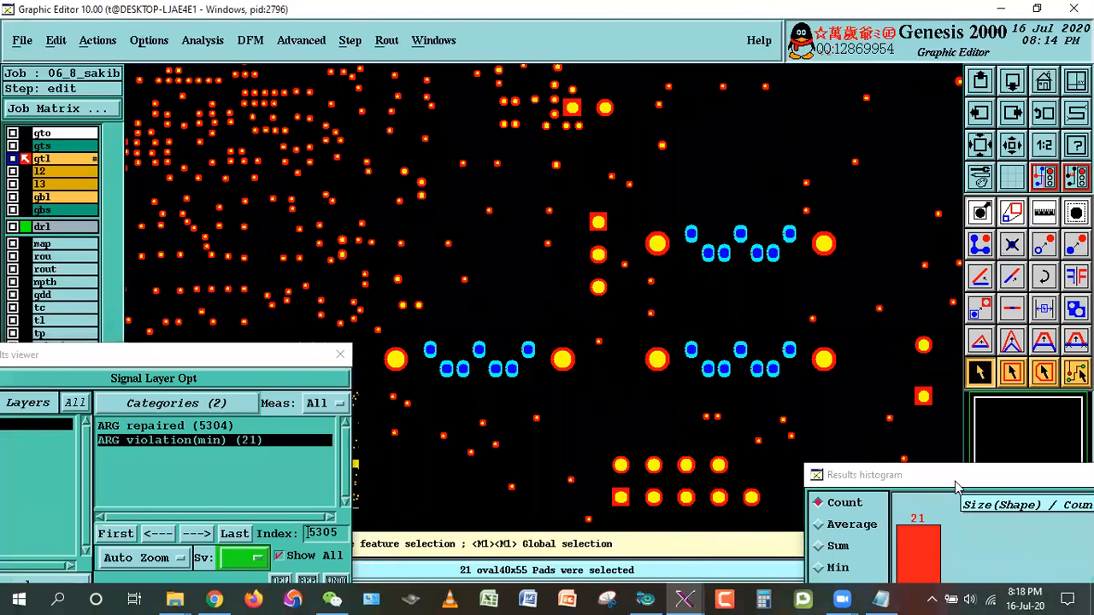
Close the results histogram and the Signal Layer Opt results, clearing the pad selection and showing the whole board.
left_click_drag(957, 480, 713, 18)
left_click(696, 451)
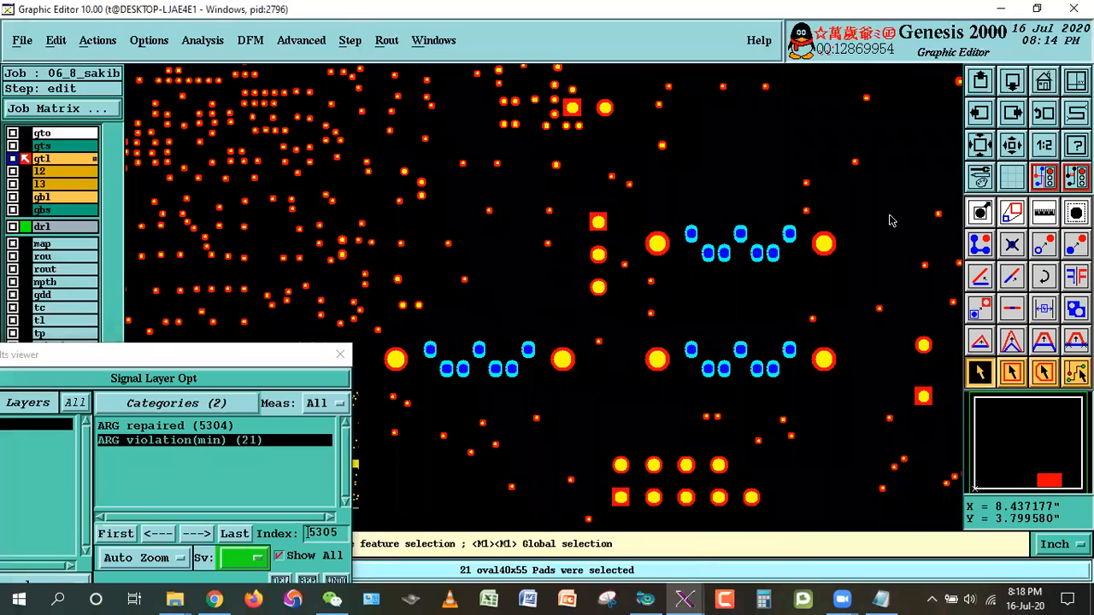
left_click_drag(163, 356, 794, 115)
left_click(388, 303)
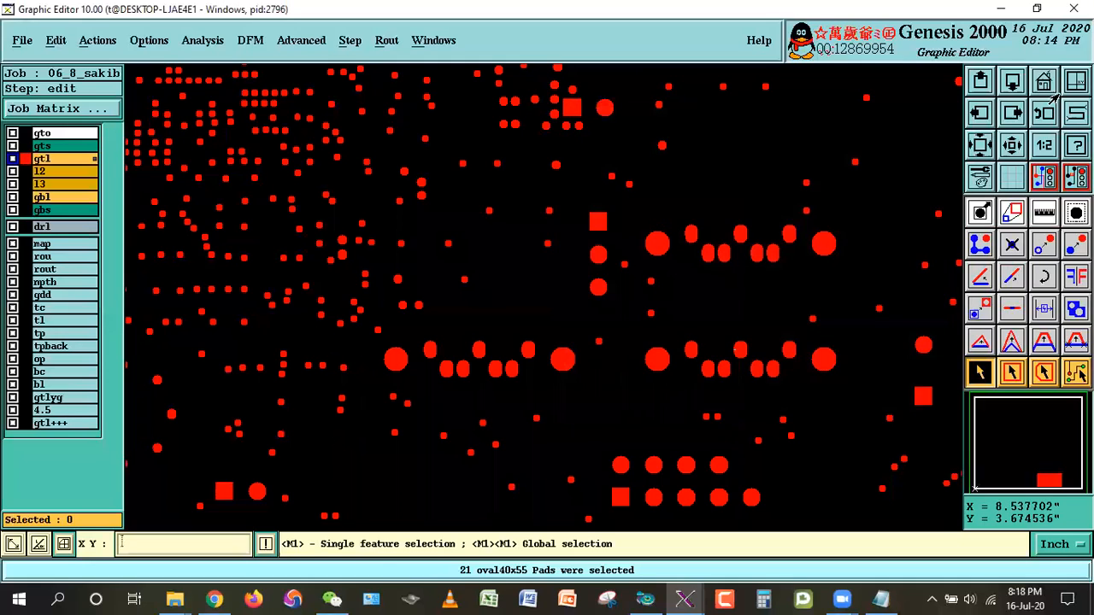
left_click(1044, 84)
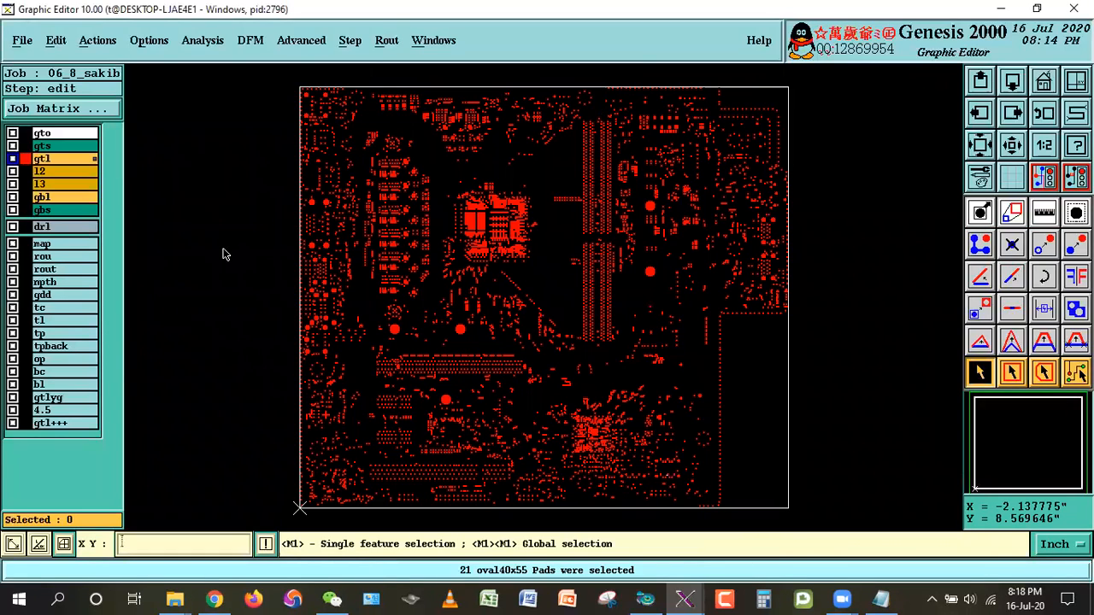
Run Signal Layer Opt again on the affected layer with the same PadUp, PTH AR 8 ml and VIA AR 6 ml settings.
left_click(243, 47)
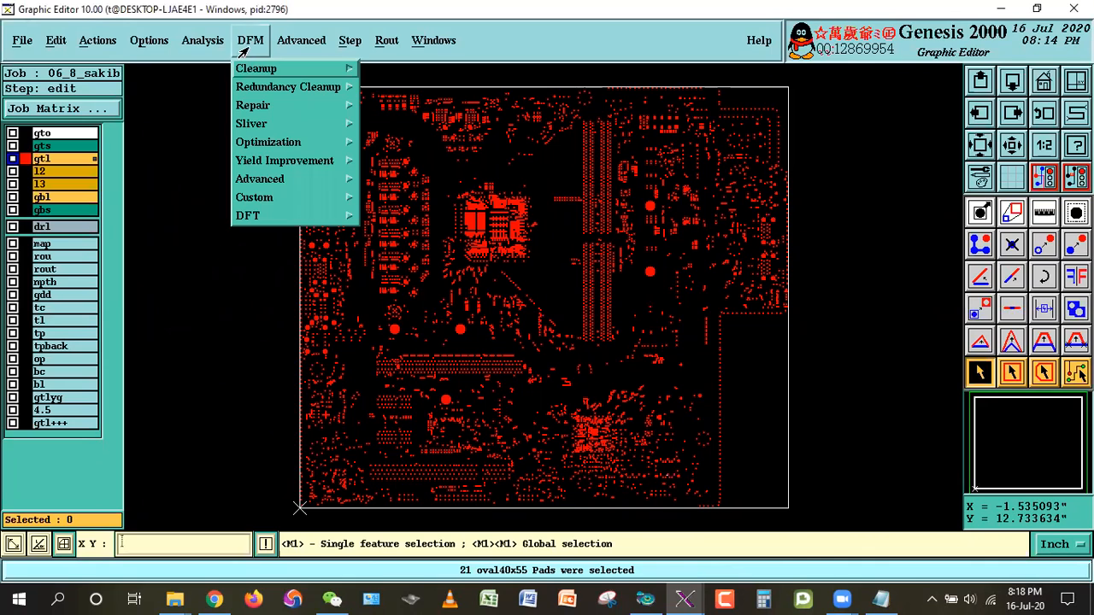
mouse_move(269, 142)
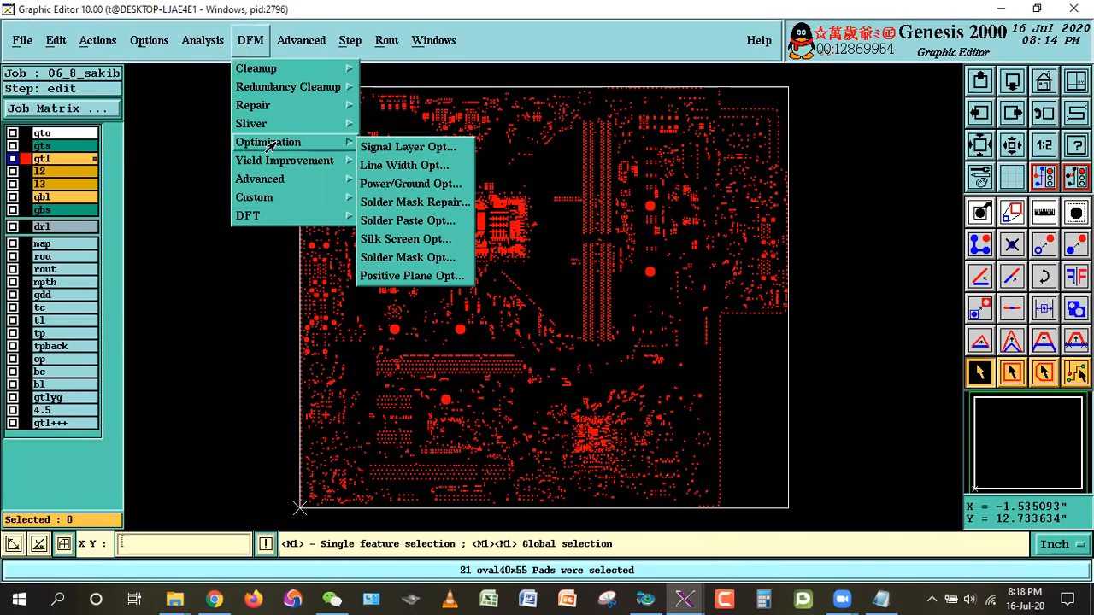
left_click(407, 146)
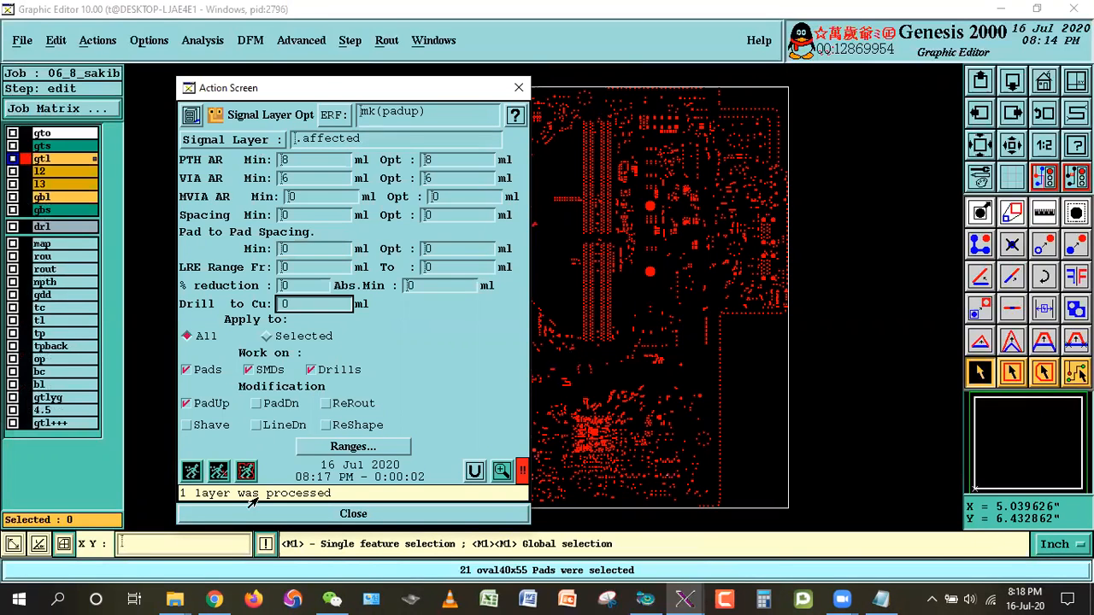
left_click(244, 471)
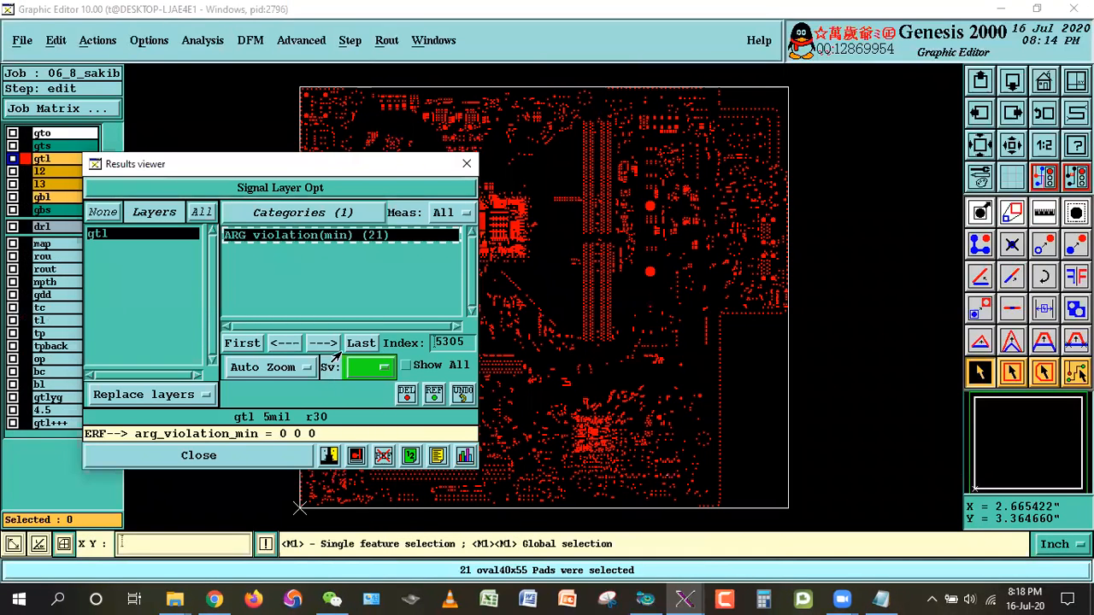
Go to the first ARG violation(min) result and measure the annular ring of its oval pad.
left_click(464, 456)
left_click(144, 467)
left_click(242, 342)
left_click_drag(361, 169, 283, 176)
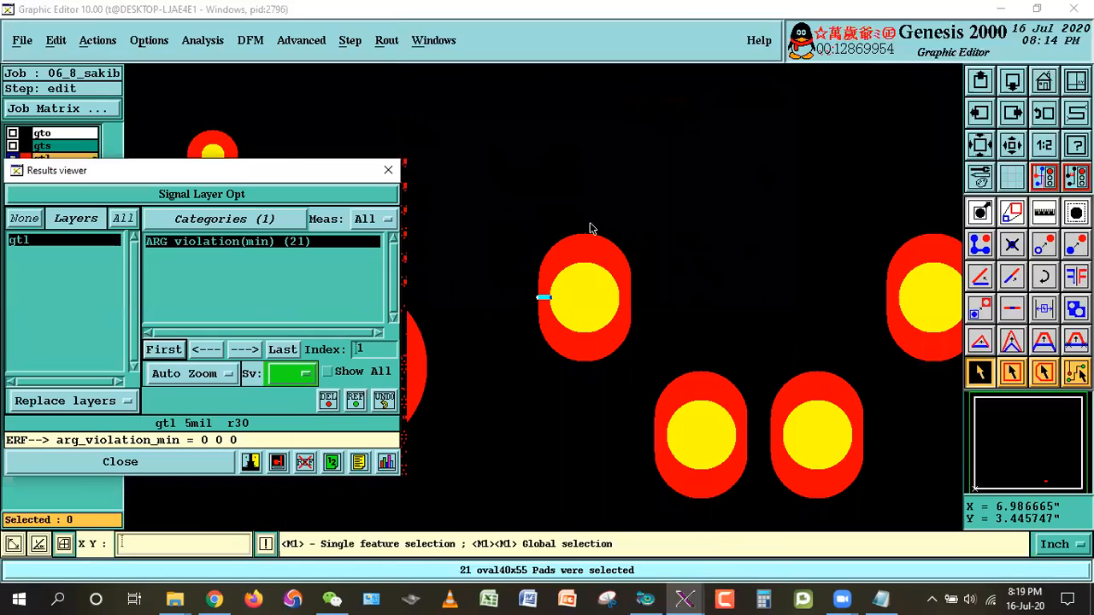
left_click(1051, 215)
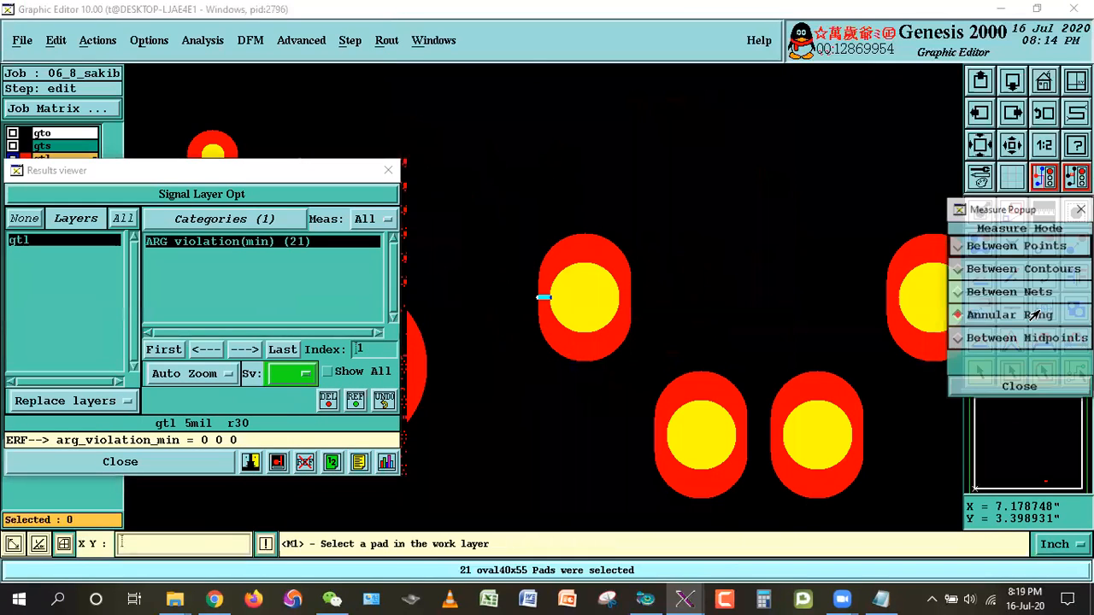
left_click(592, 302)
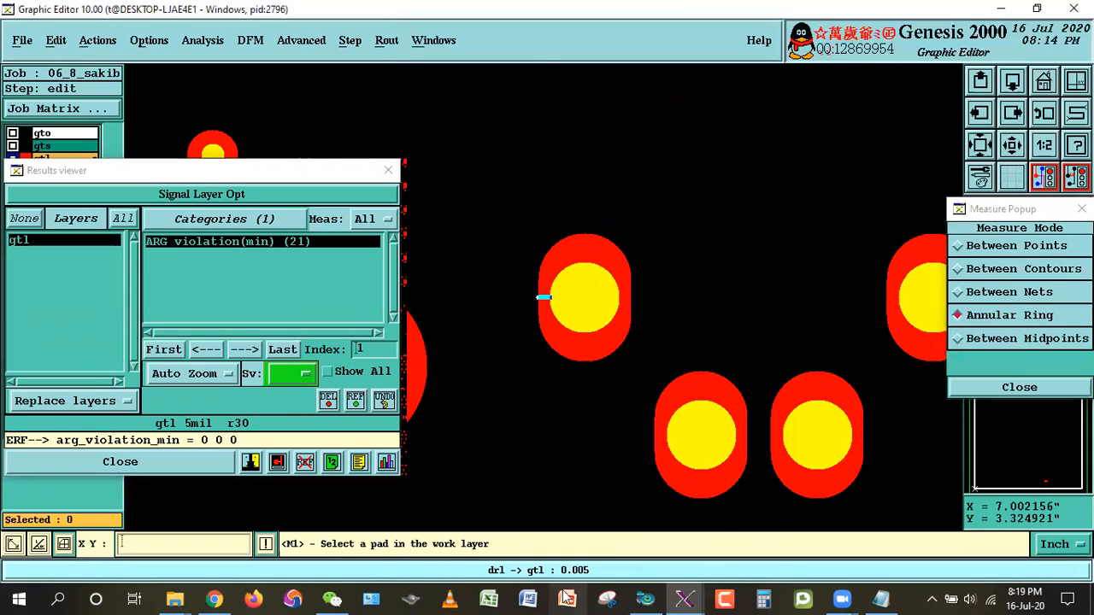
left_click(1019, 387)
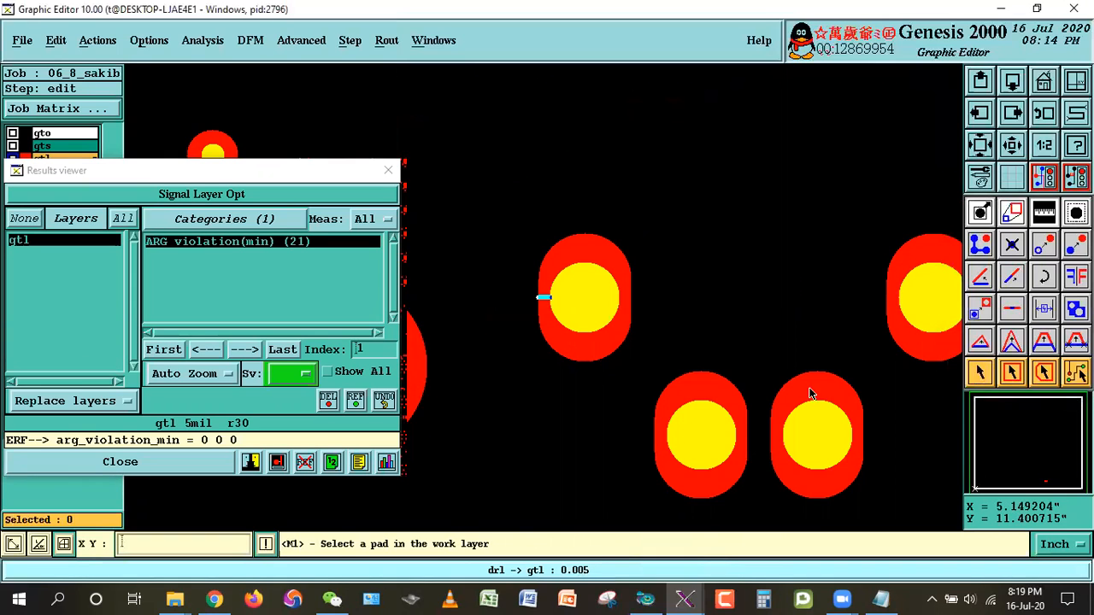
Select all oval40x55 pads on gtl that have the undersized annular ring.
double_click(556, 342)
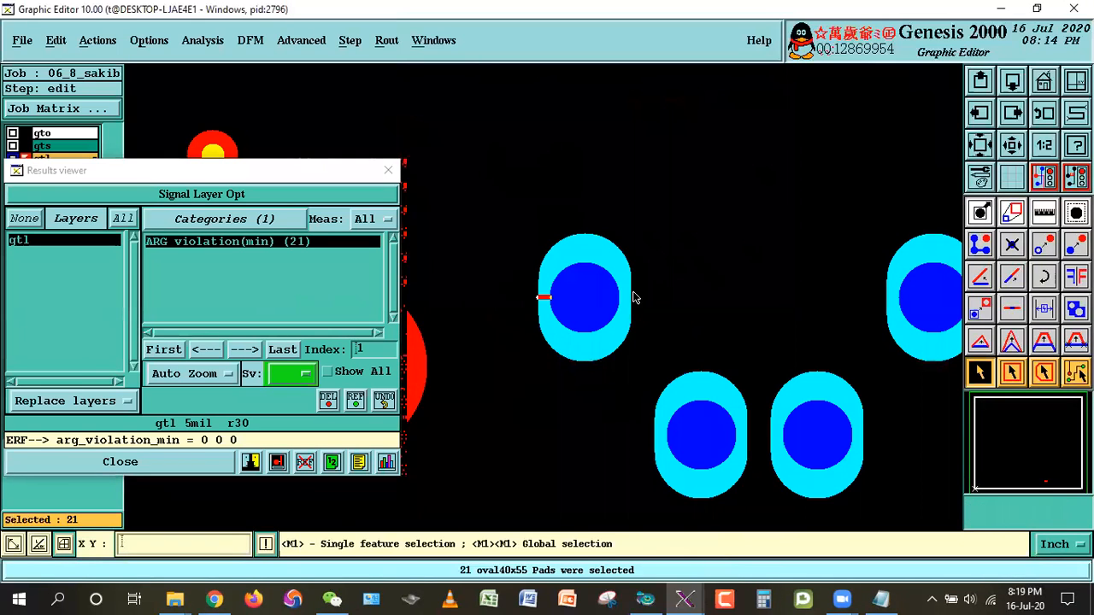
scroll(547, 297, "down", 3)
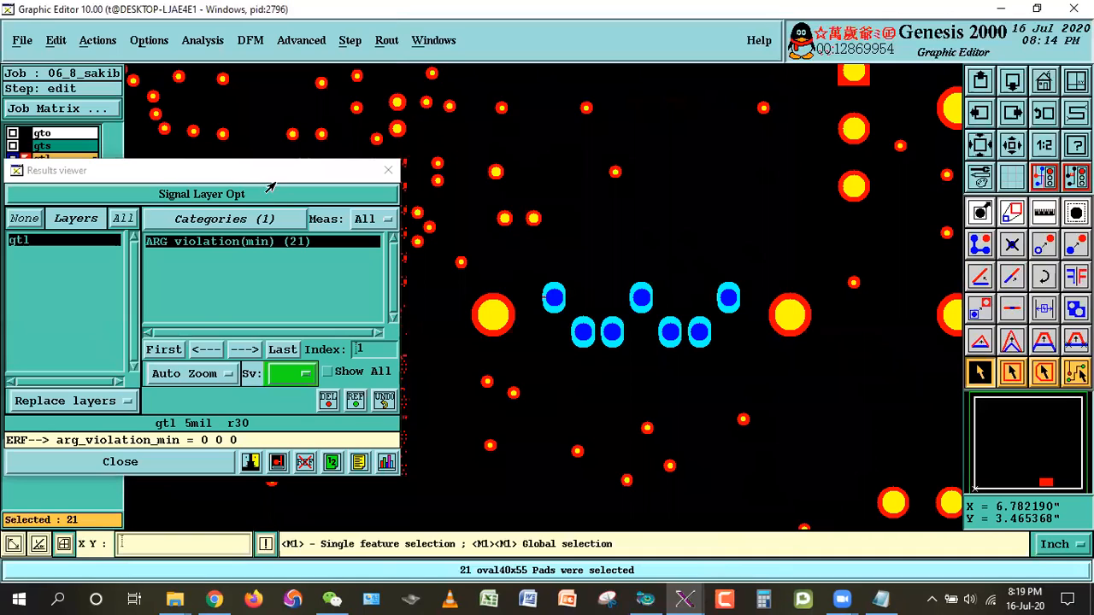
left_click_drag(161, 179, 374, 385)
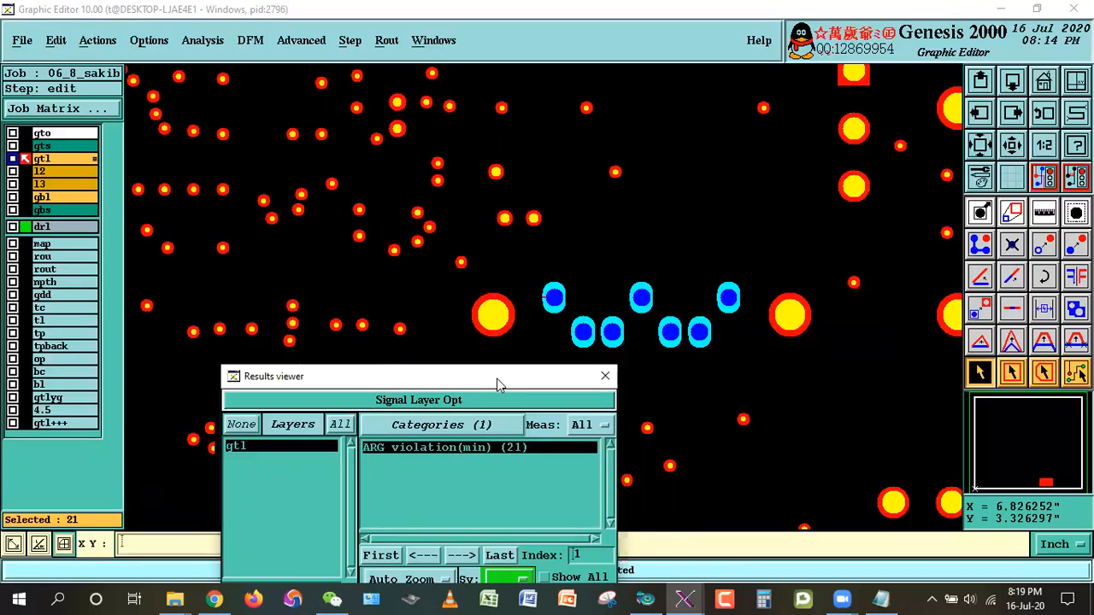
left_click_drag(496, 378, 444, 386)
right_click(707, 213)
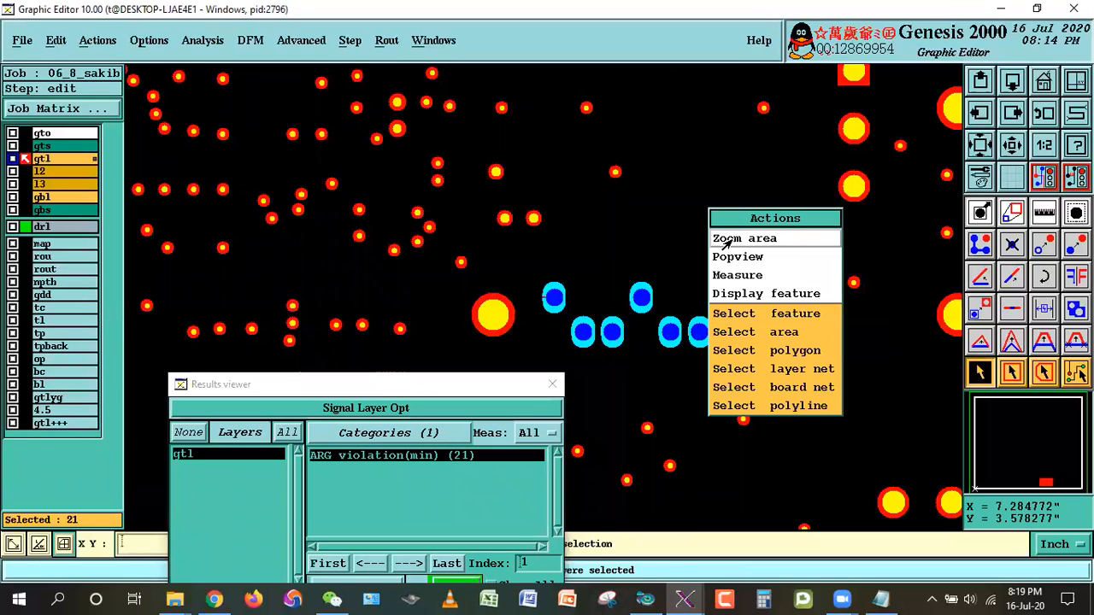
left_click(734, 238)
left_click_drag(515, 268, 623, 352)
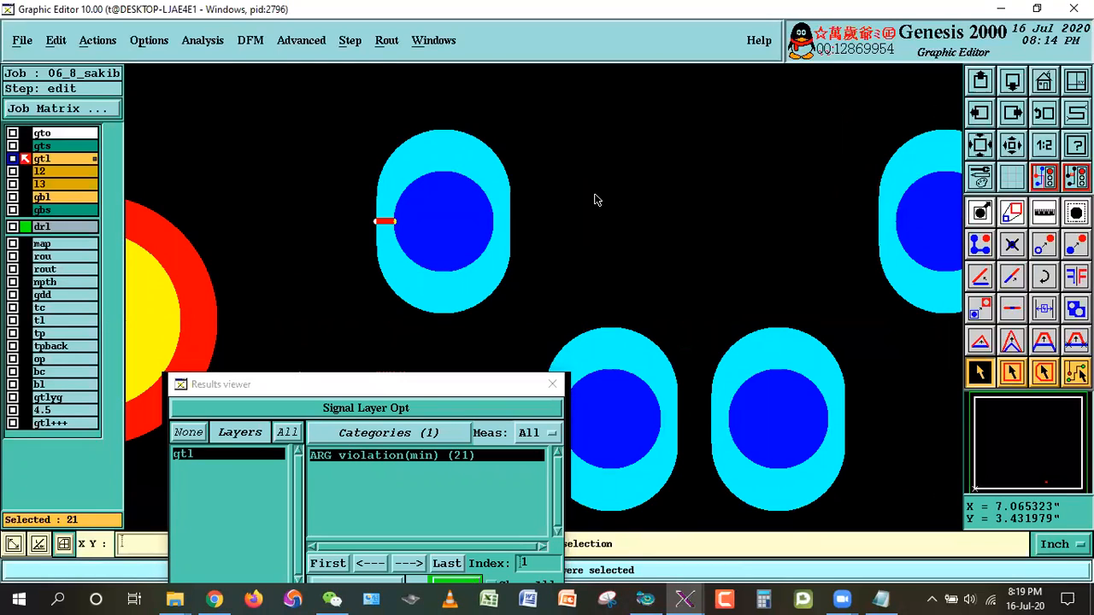
Resize the selected oval pads by 6 ml with corner control set to No.
left_click(53, 44)
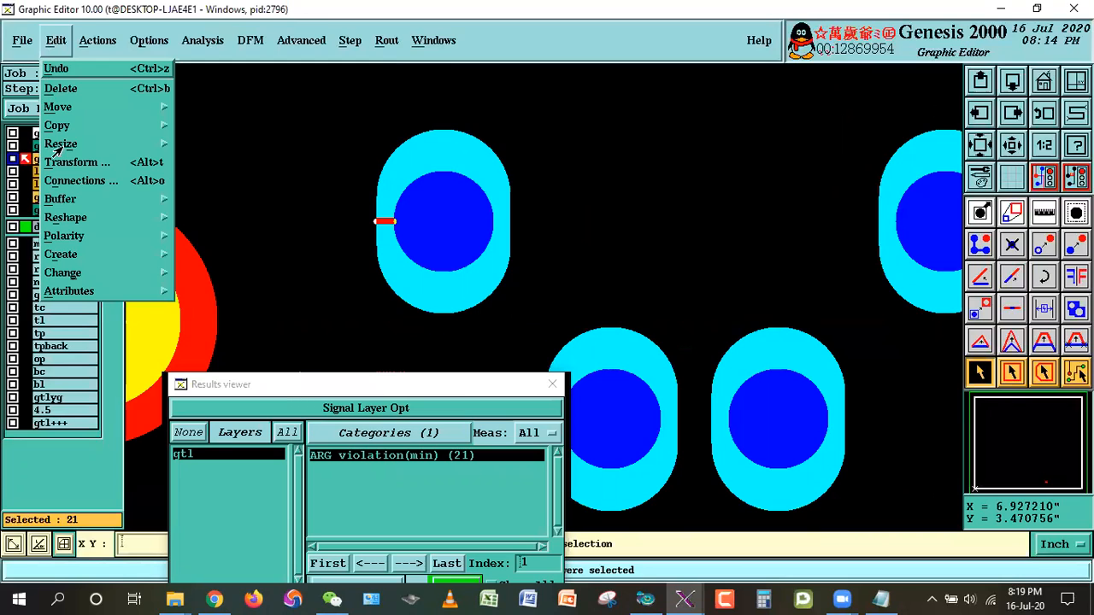
mouse_move(69, 142)
left_click(175, 144)
double_click(103, 58)
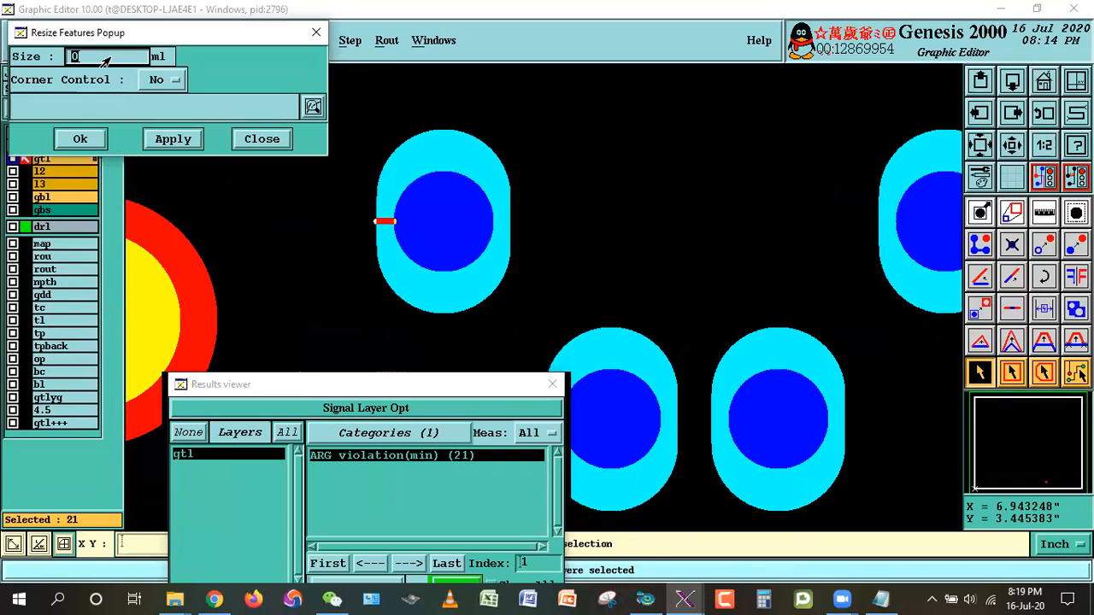
type("6")
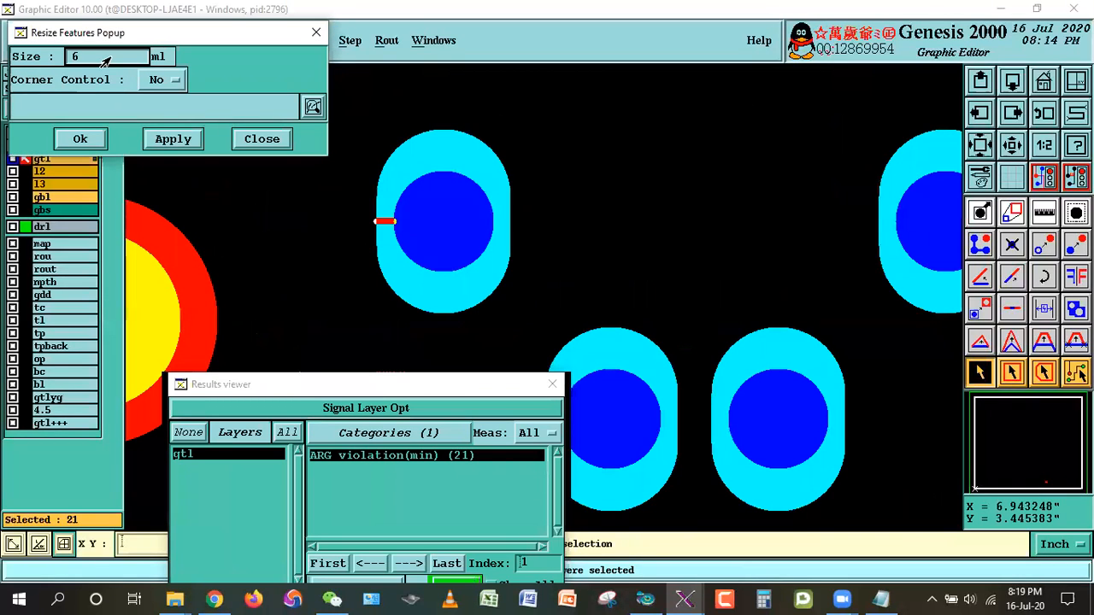
left_click(79, 138)
left_click(346, 343)
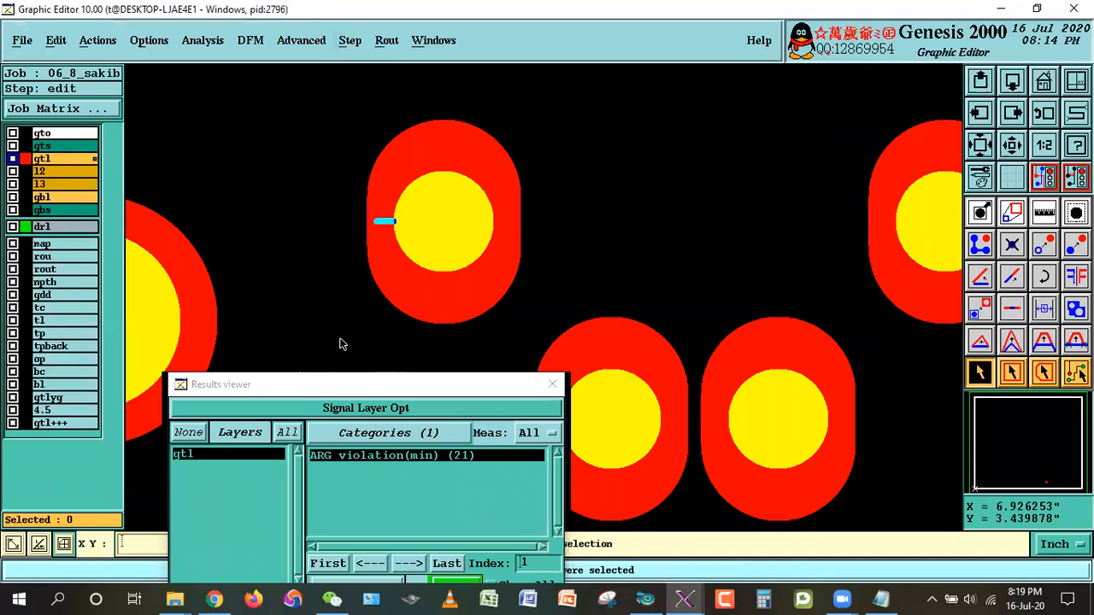
Rerun Signal Layer Opt to recheck annular rings on gtl, and close its results and settings.
left_click_drag(465, 384, 585, 160)
key("Home")
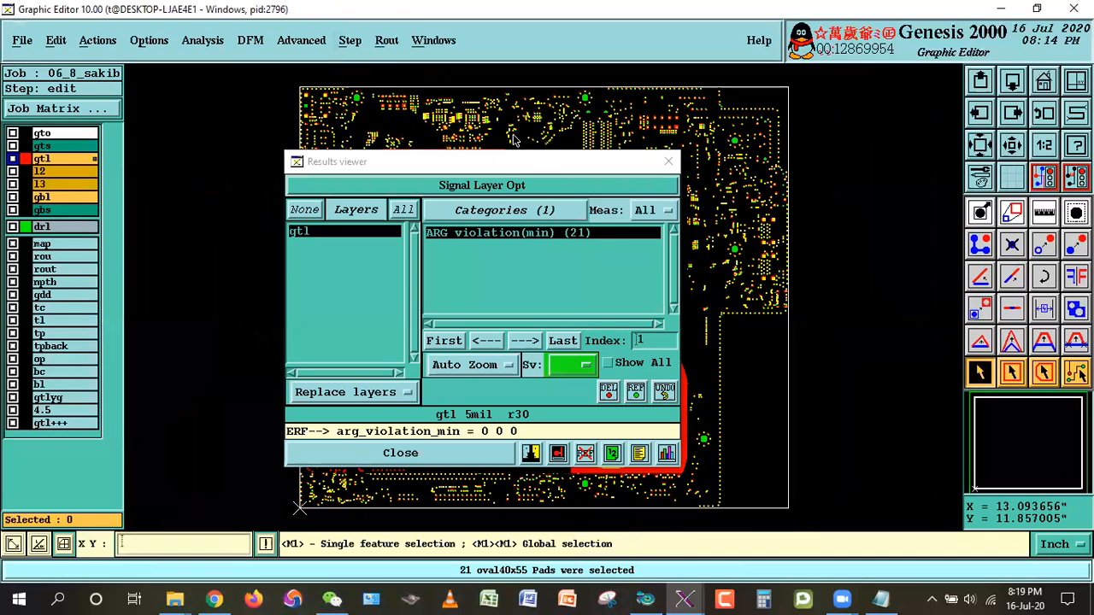
left_click_drag(494, 163, 751, 125)
left_click(711, 149)
left_click(637, 429)
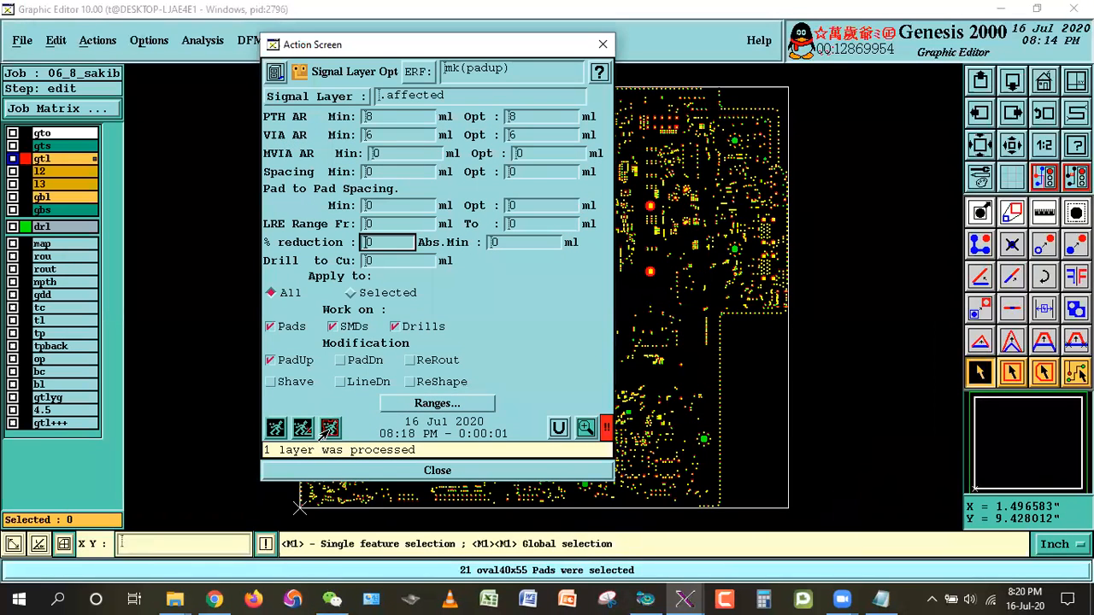
left_click(50, 224)
left_click(330, 427)
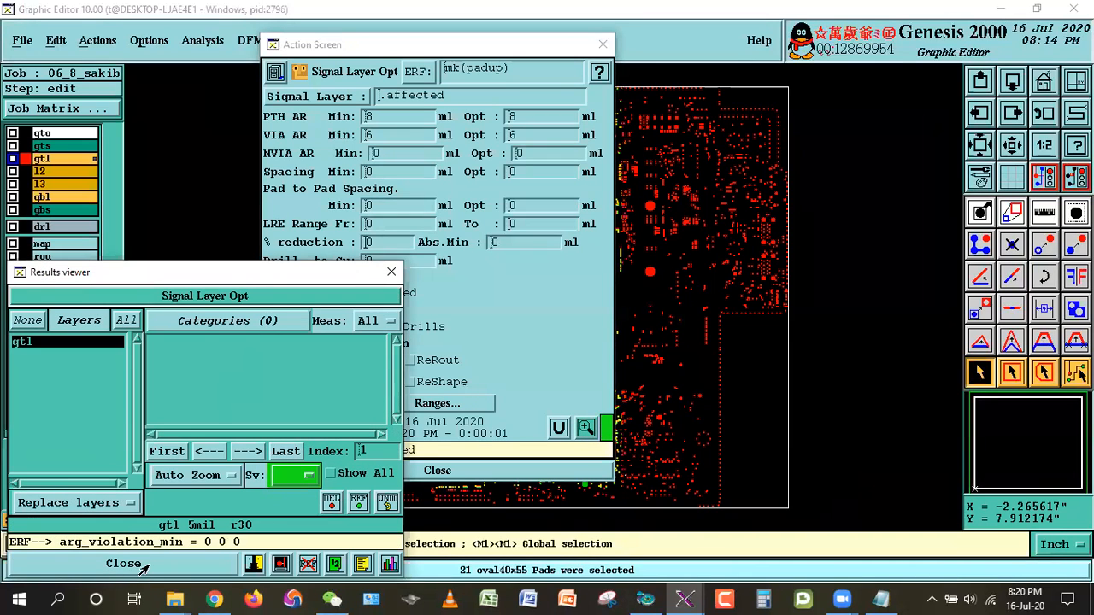
left_click(124, 563)
left_click(437, 470)
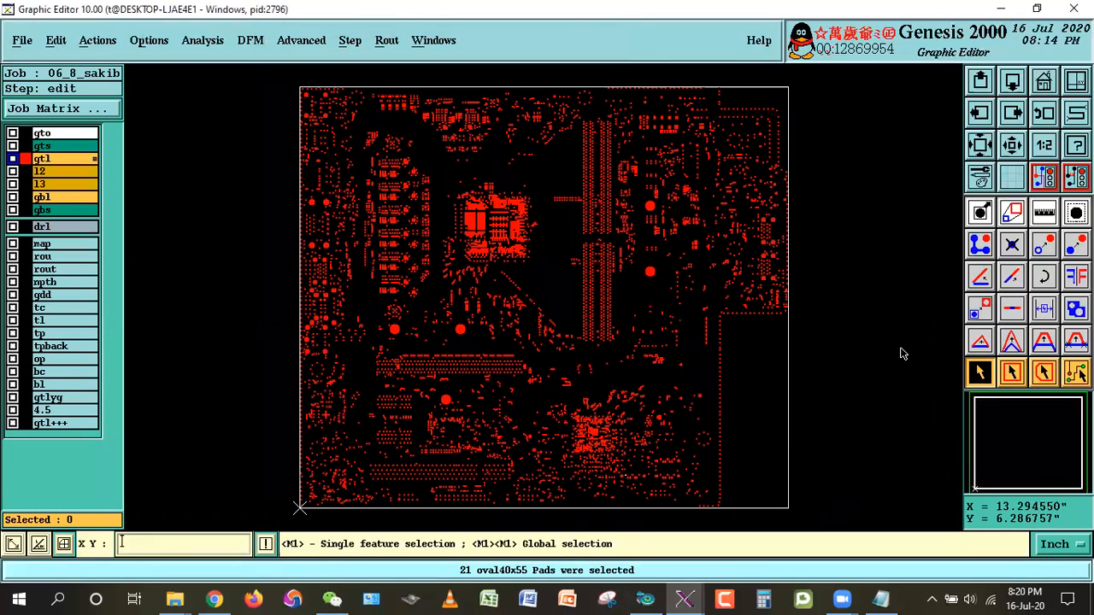
Delete the gtl+++ layer from the job matrix.
left_click(48, 410)
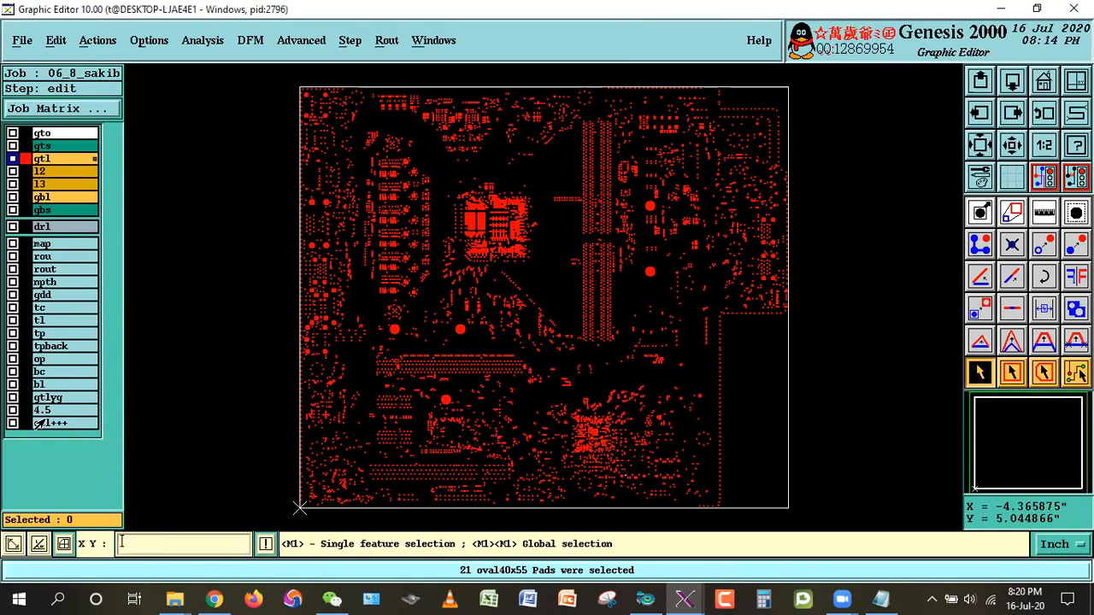
right_click(43, 422)
mouse_move(162, 389)
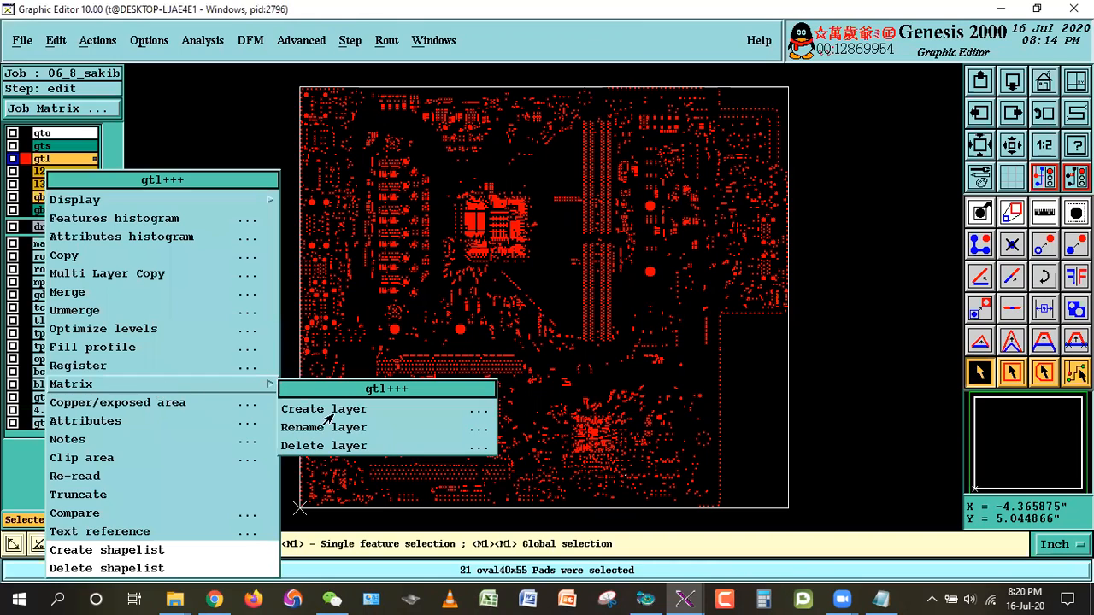
left_click(323, 446)
left_click(361, 344)
left_click(416, 346)
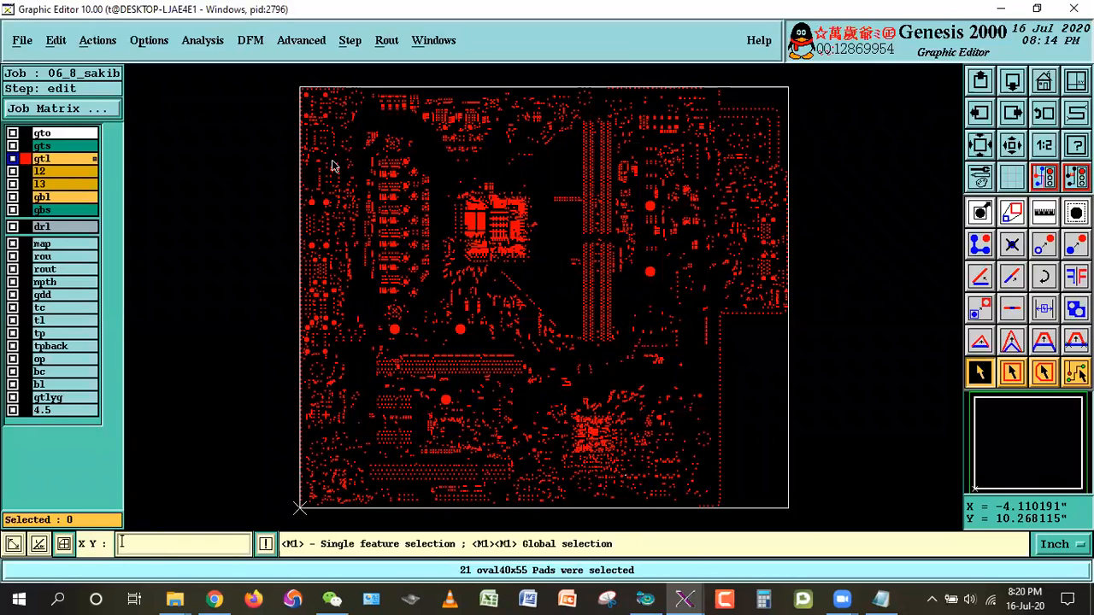
Open the Signal Layer Opt settings and examine the pads in the upper part of gtl.
left_click(251, 40)
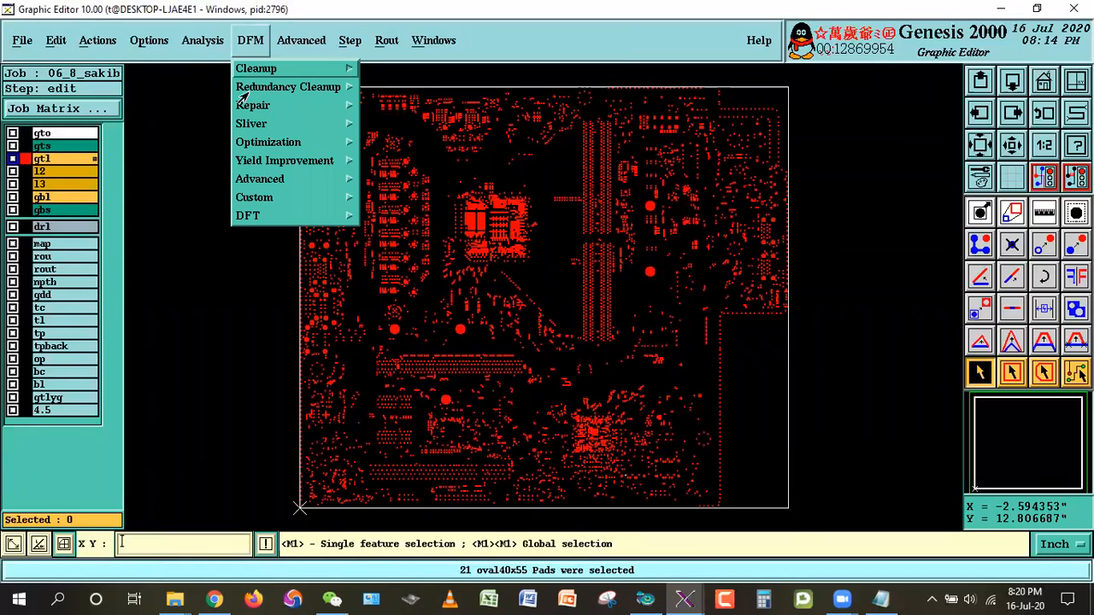
mouse_move(311, 149)
left_click(387, 151)
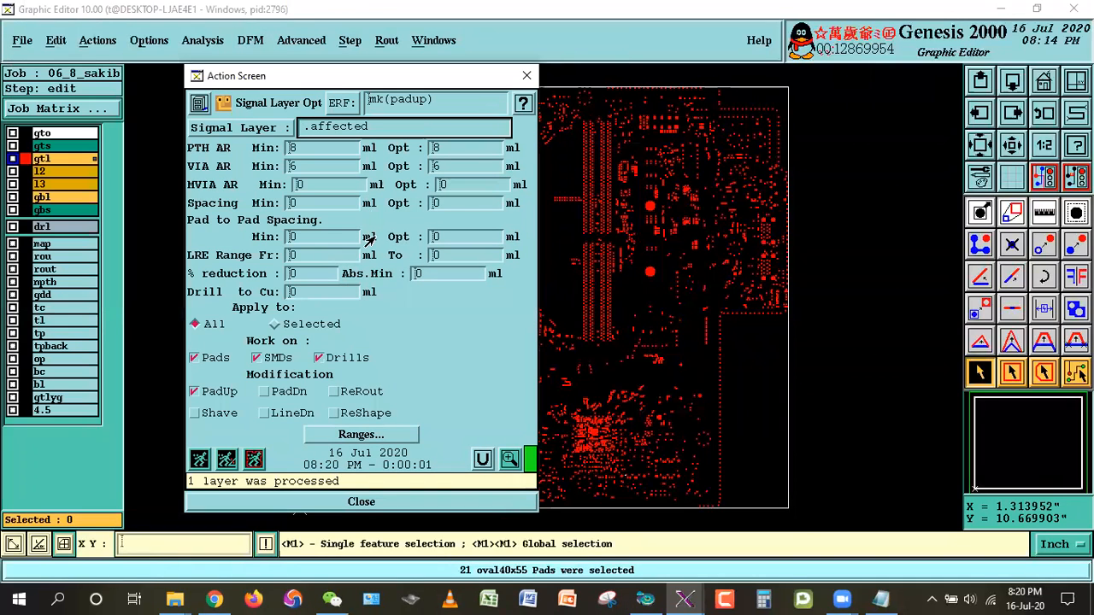
left_click(355, 237)
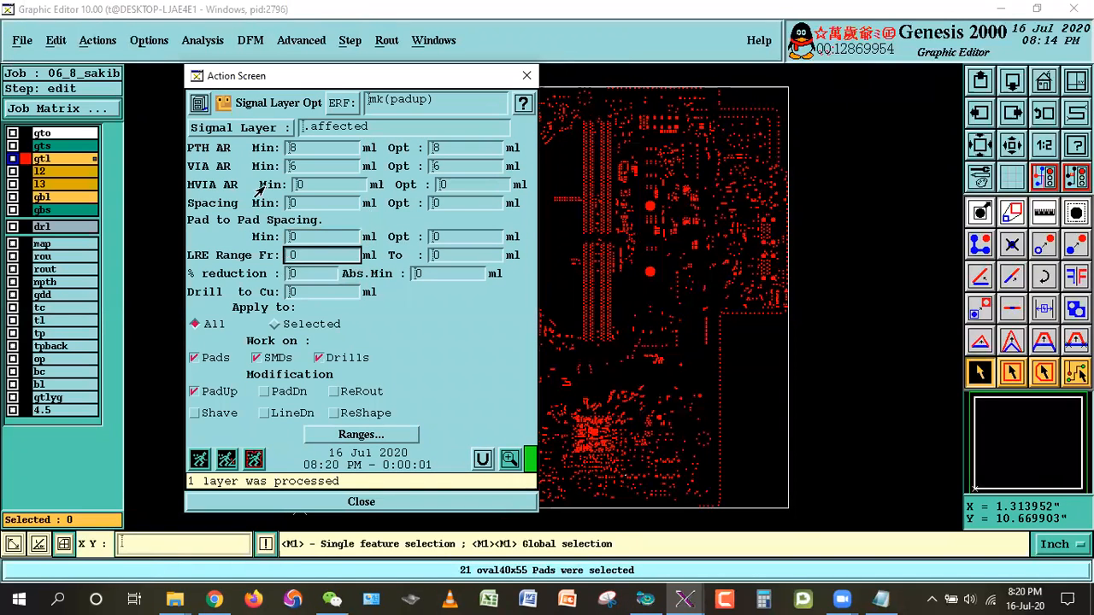
left_click(296, 149)
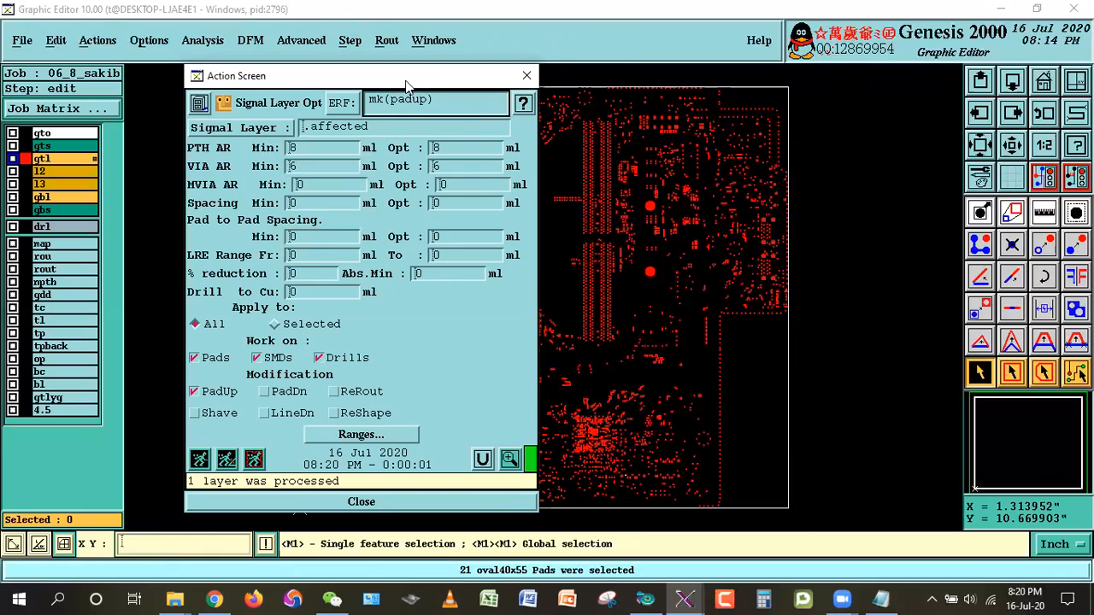
left_click_drag(405, 77, 234, 133)
right_click(662, 198)
left_click(667, 213)
left_click(590, 157)
left_click(709, 203)
left_click(637, 186)
left_click(745, 301)
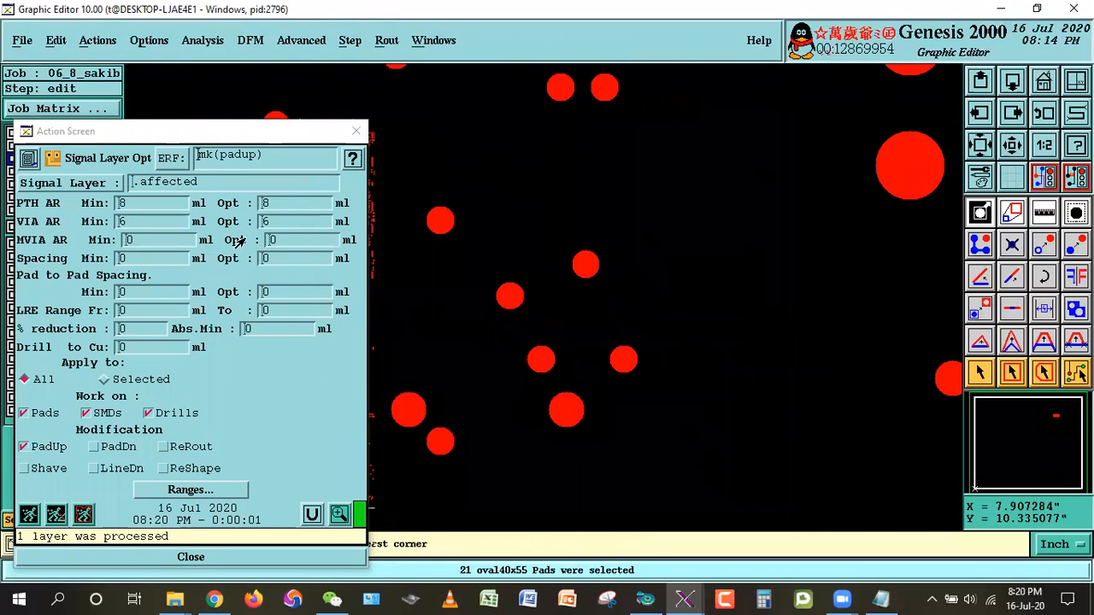
Review the minimum and optimum PTH and VIA annular ring values in the Signal Layer Opt settings.
left_click_drag(179, 135, 350, 166)
left_click(316, 256)
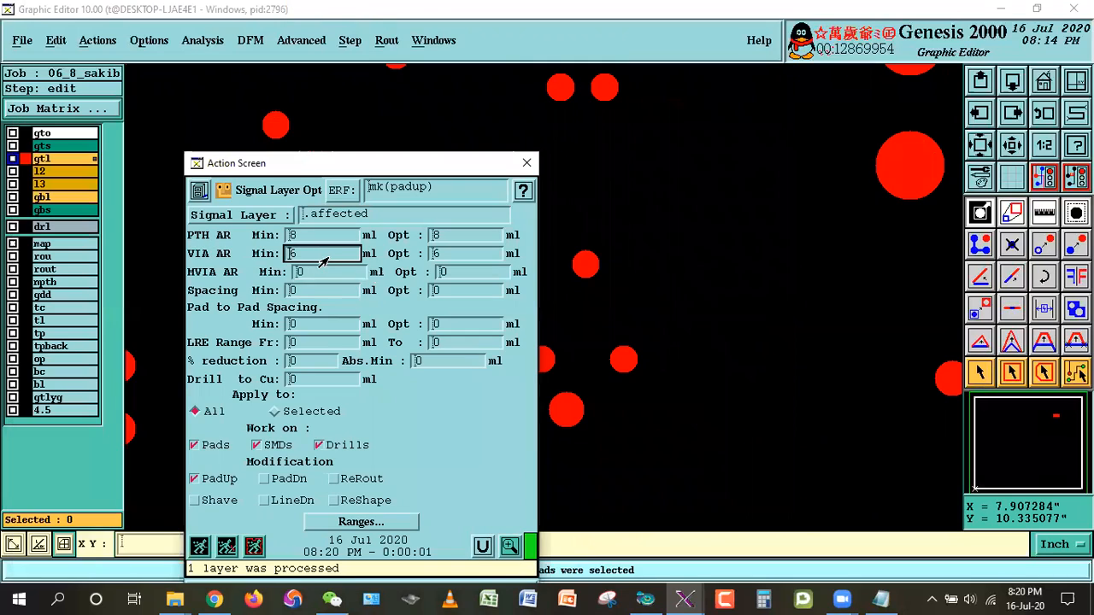
key("Tab")
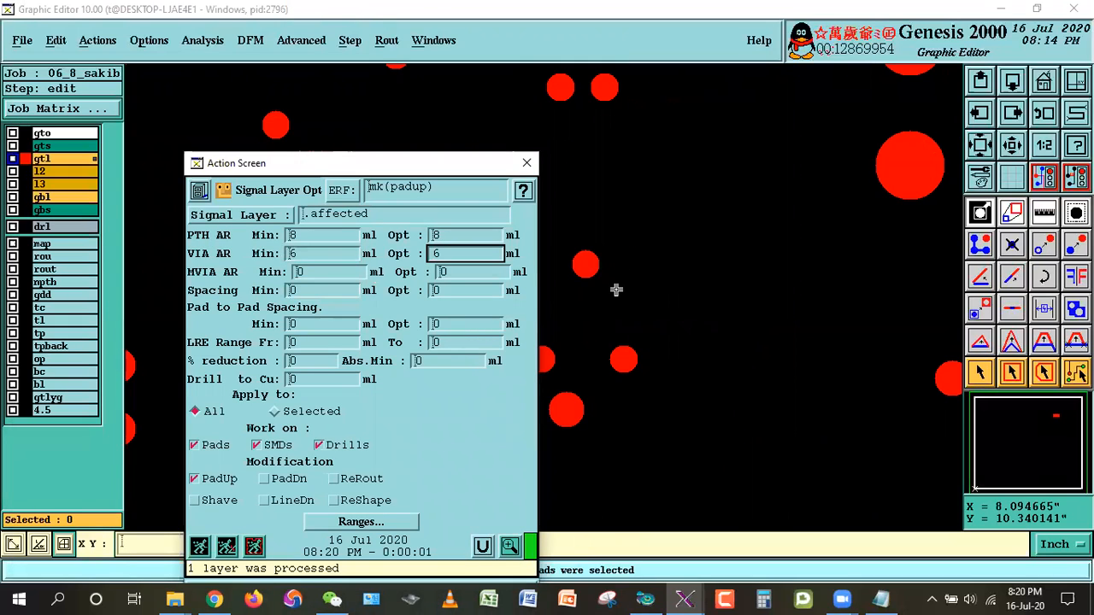
left_click(300, 240)
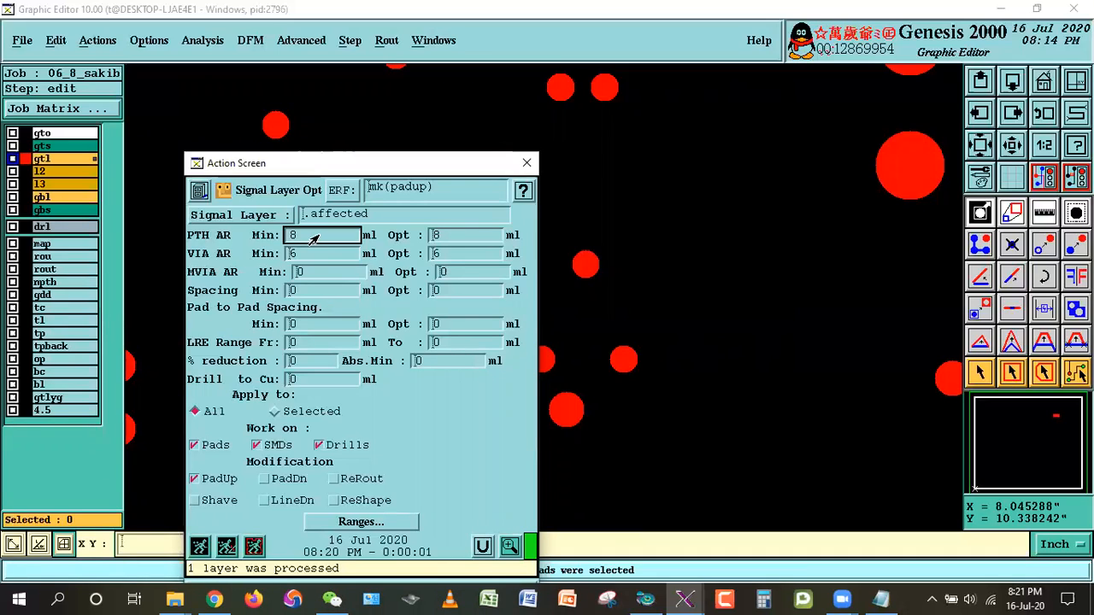
left_click(313, 254)
key("Tab")
left_click(313, 237)
left_click(343, 252)
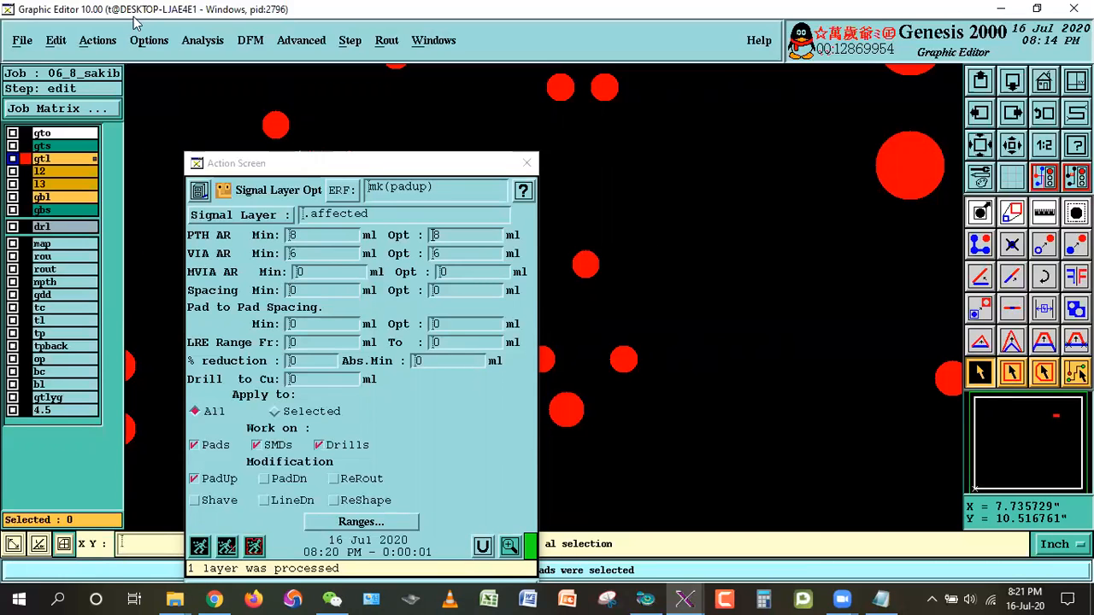
Open the existing Signal Layer Checks results for gtl and show the PTH (Comp) Annular ring histogram at 0.1 resolution.
left_click(204, 43)
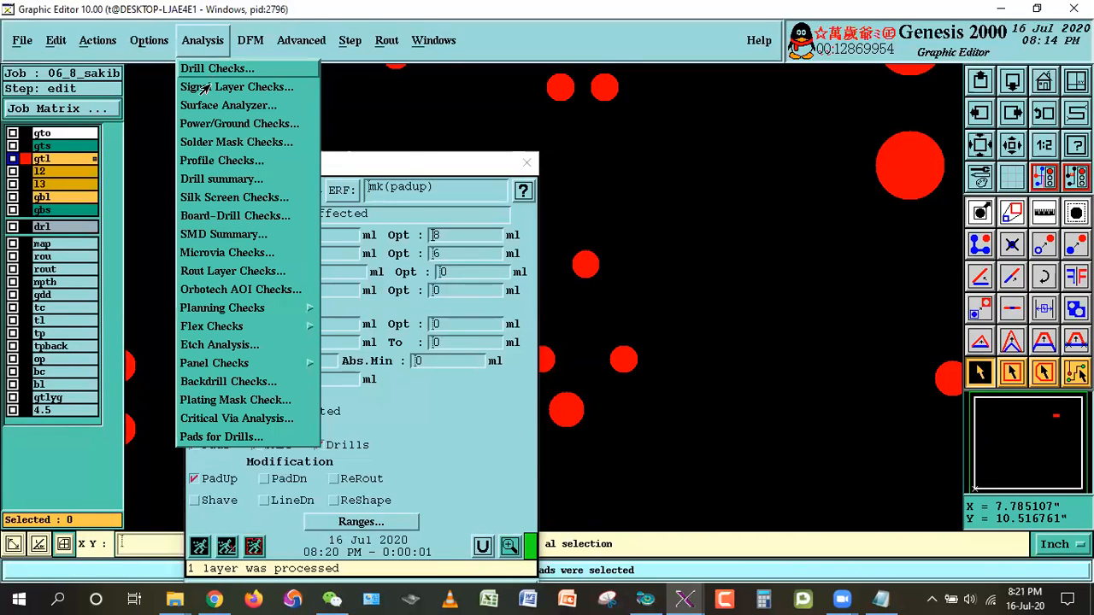
left_click(205, 88)
left_click(657, 472)
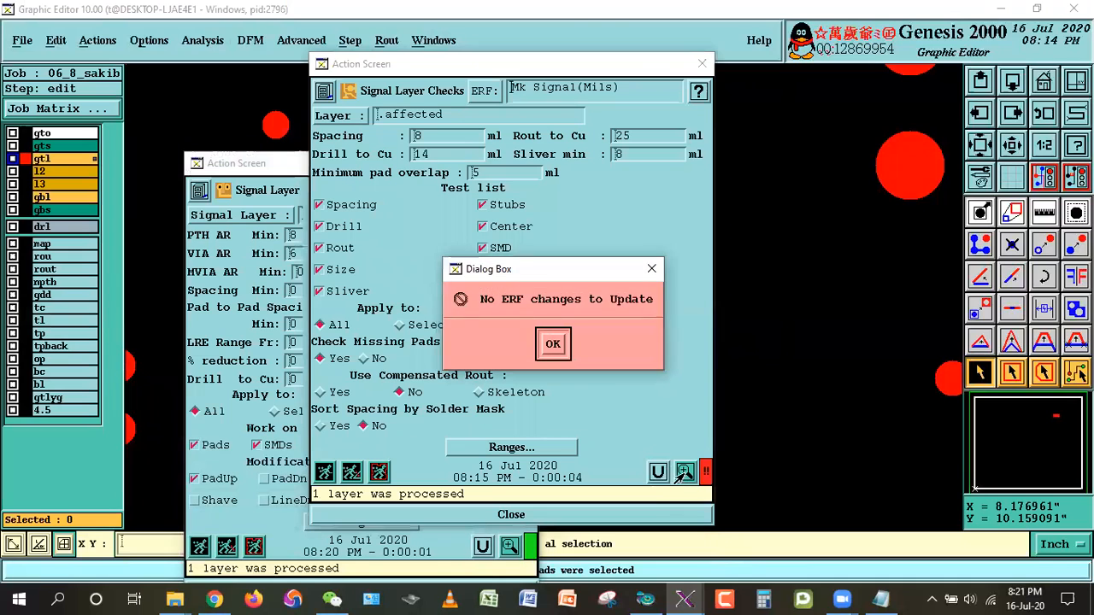
left_click(551, 345)
left_click(685, 471)
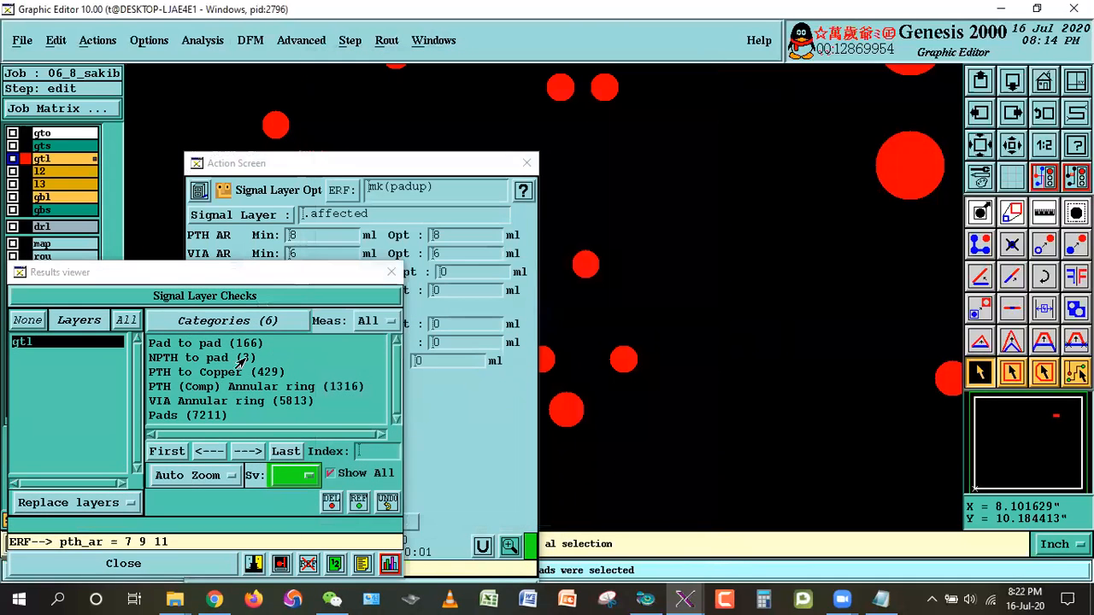
left_click(203, 386)
left_click(390, 563)
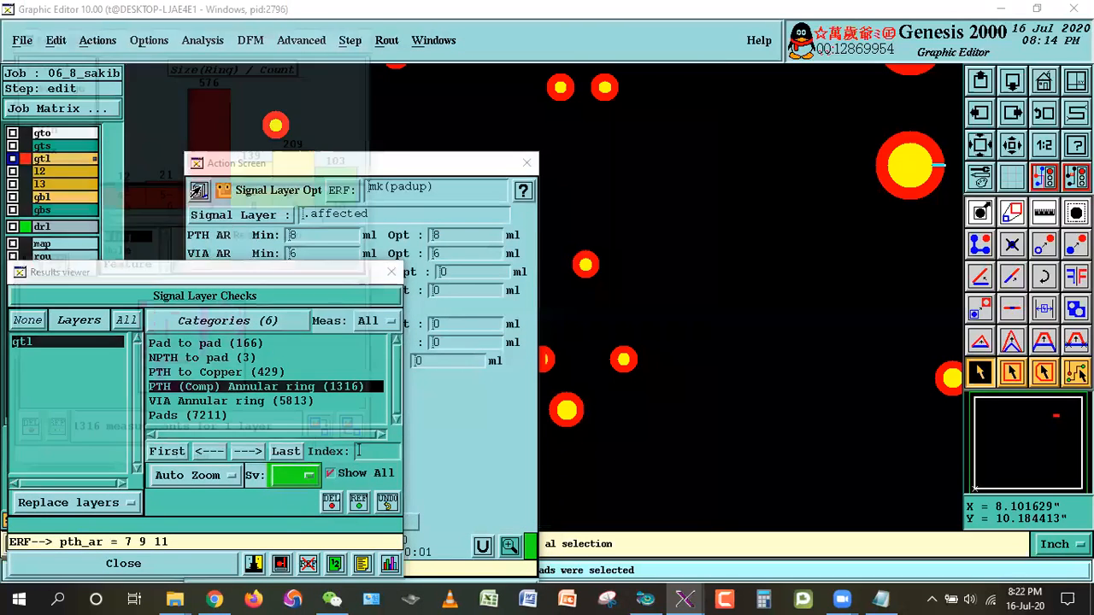
left_click_drag(178, 34, 952, 106)
left_click_drag(974, 343, 914, 345)
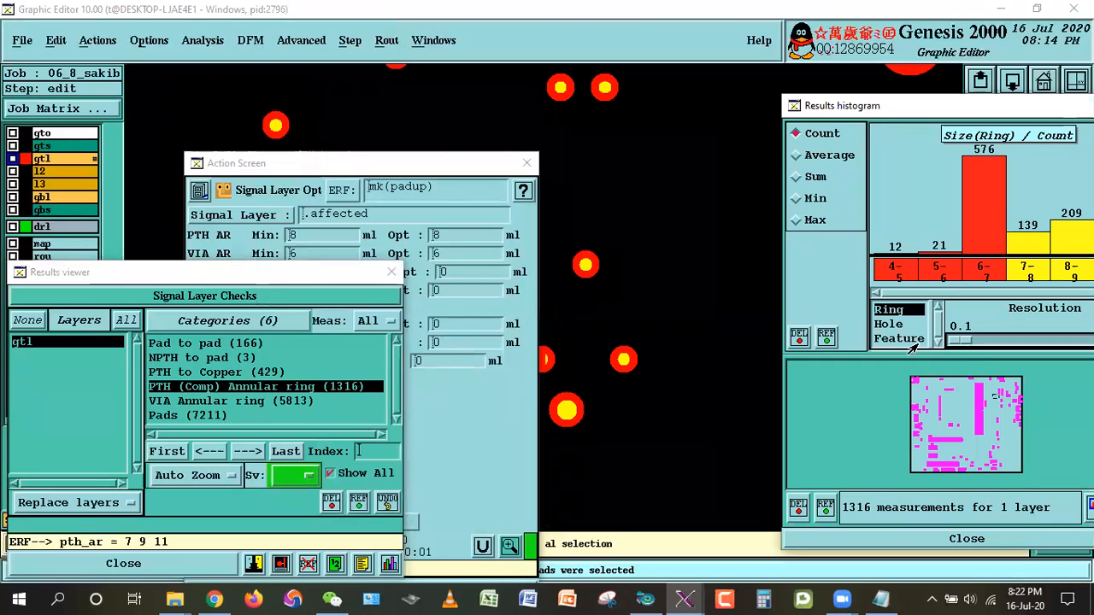
Compare the ring-size histogram with the Signal Layer Opt settings, then close these windows and hide the drl layer.
left_click(209, 562)
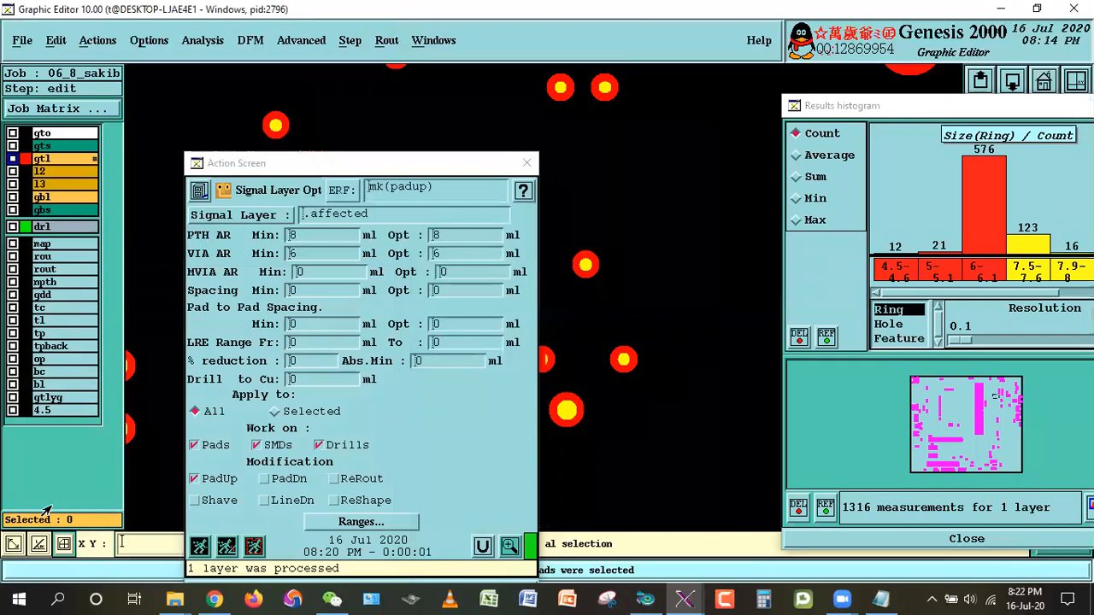
left_click_drag(386, 163, 407, 104)
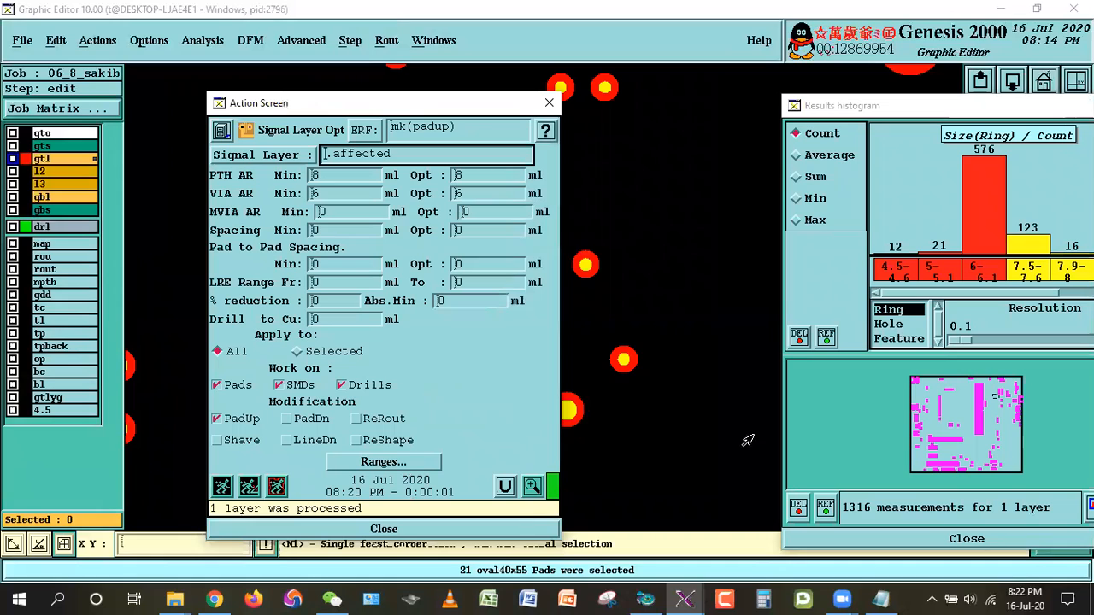
left_click_drag(943, 106, 852, 117)
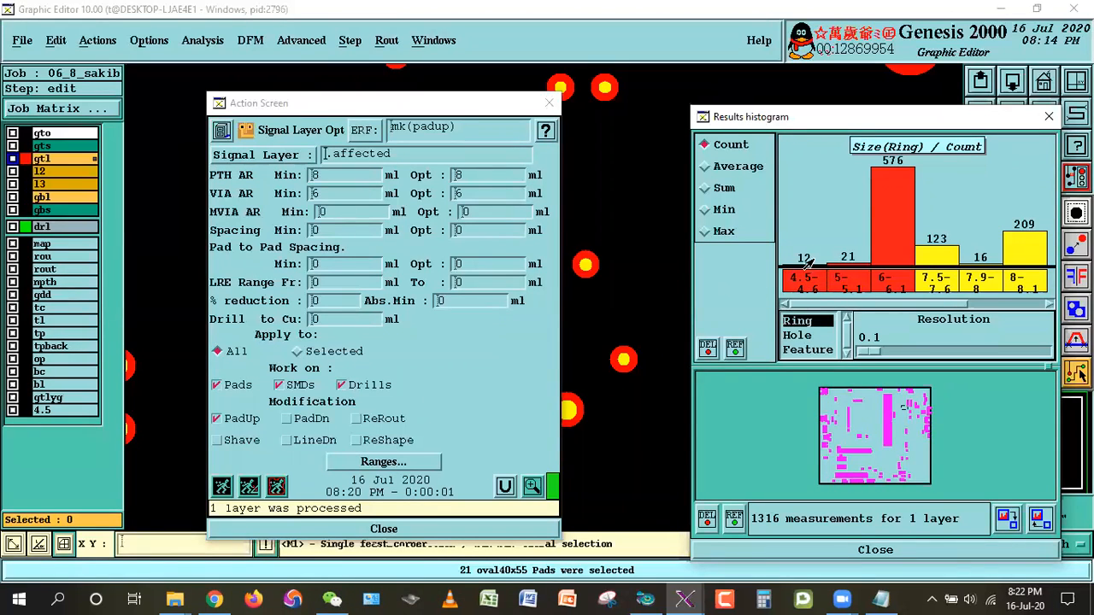
left_click(869, 551)
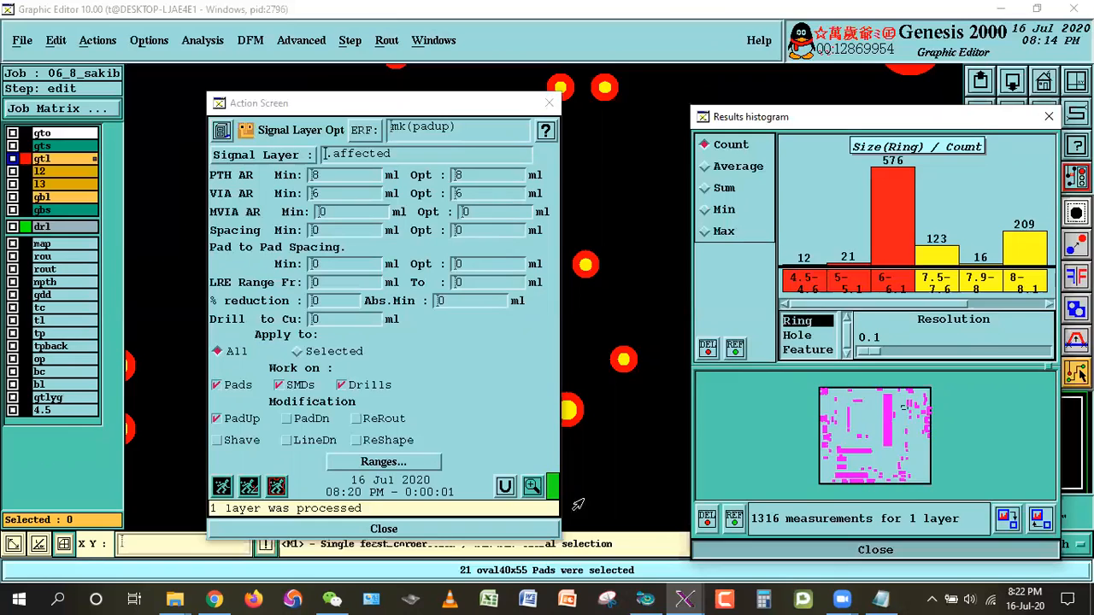
left_click(357, 529)
left_click(43, 226)
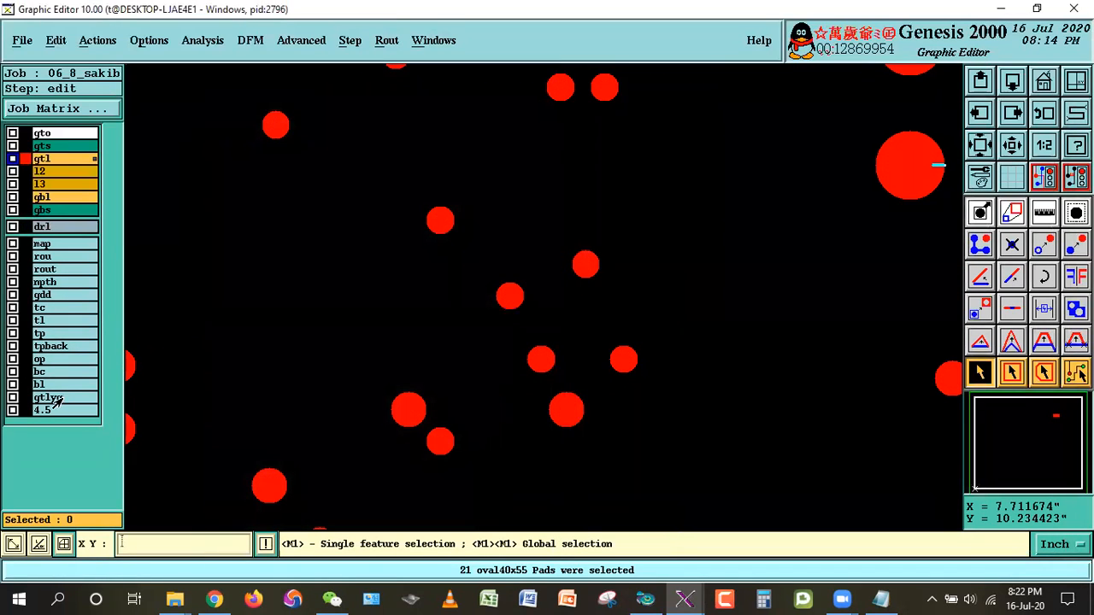
Display layer 4.5 together with gtl and inspect its column of pads near the board's right edge.
left_click(51, 410)
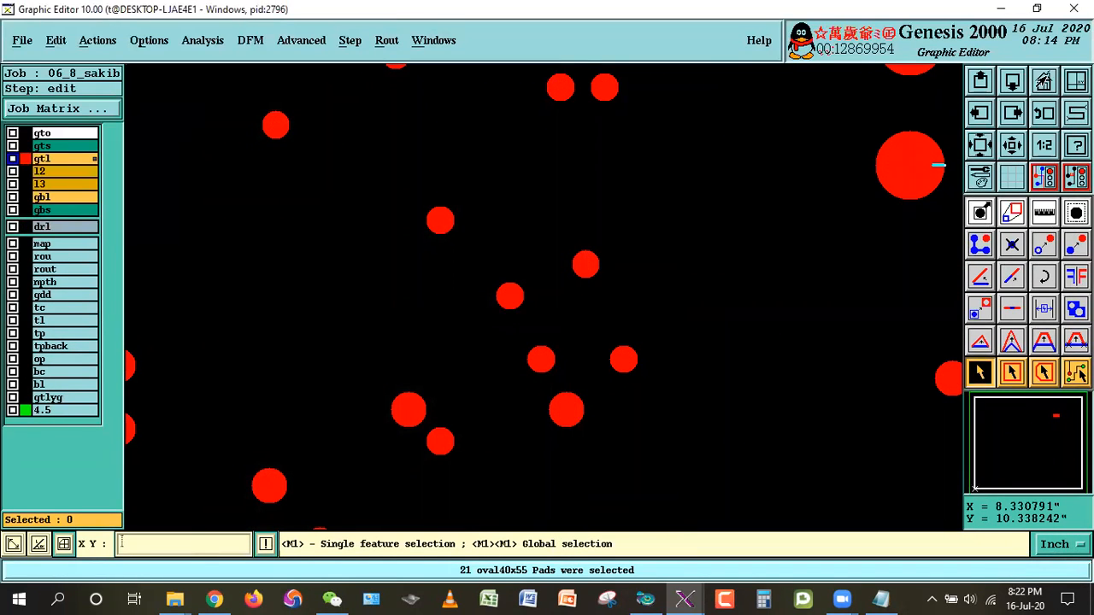
key("Home")
left_click(96, 42)
left_click(112, 192)
right_click(759, 231)
left_click(812, 257)
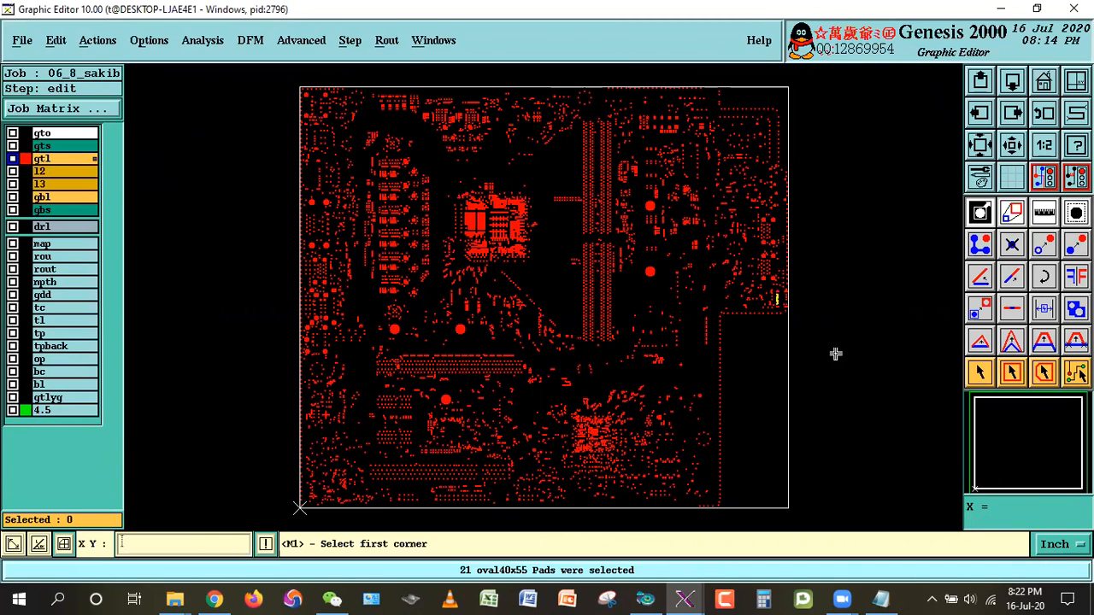
left_click(761, 282)
left_click(806, 320)
left_click(360, 139)
left_click(561, 401)
left_click(598, 441)
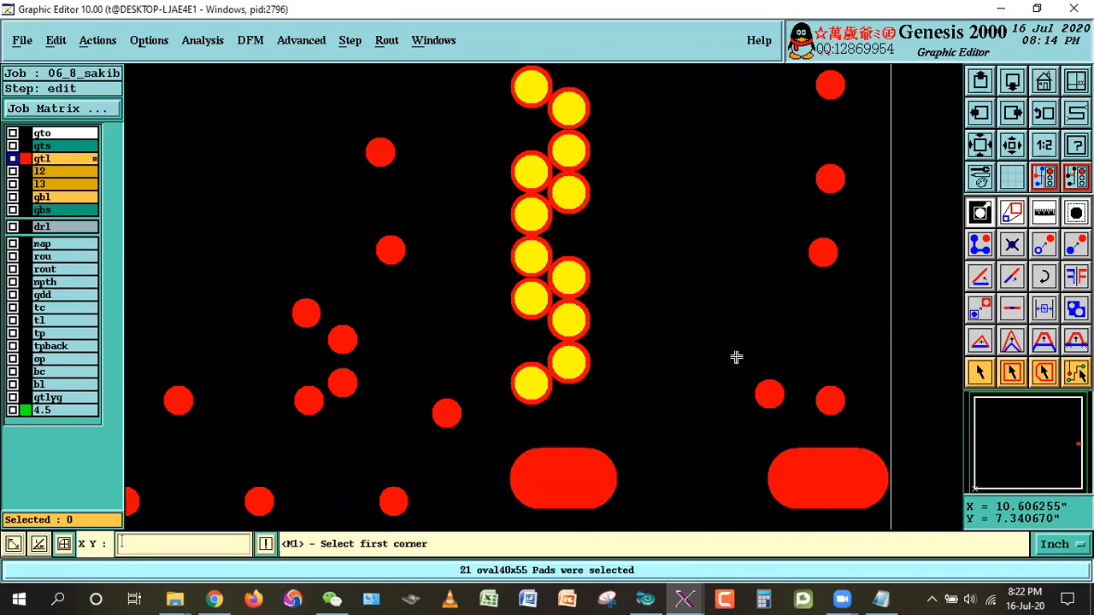
Select the gtl pads touching layer 4.5 by reference selection in Touch mode.
left_click(980, 372)
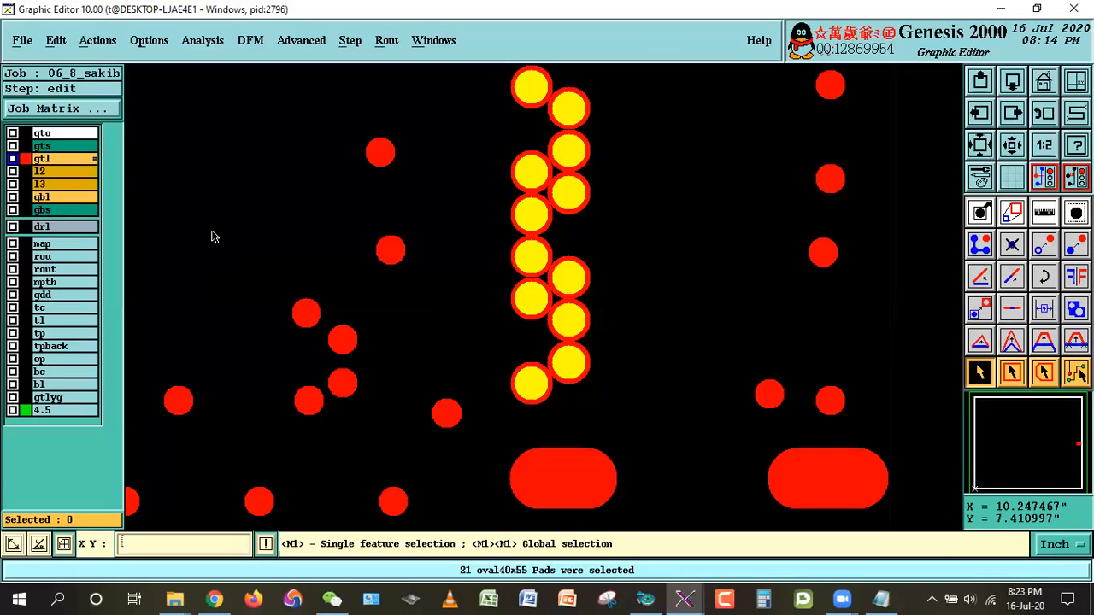
left_click(95, 40)
left_click(141, 239)
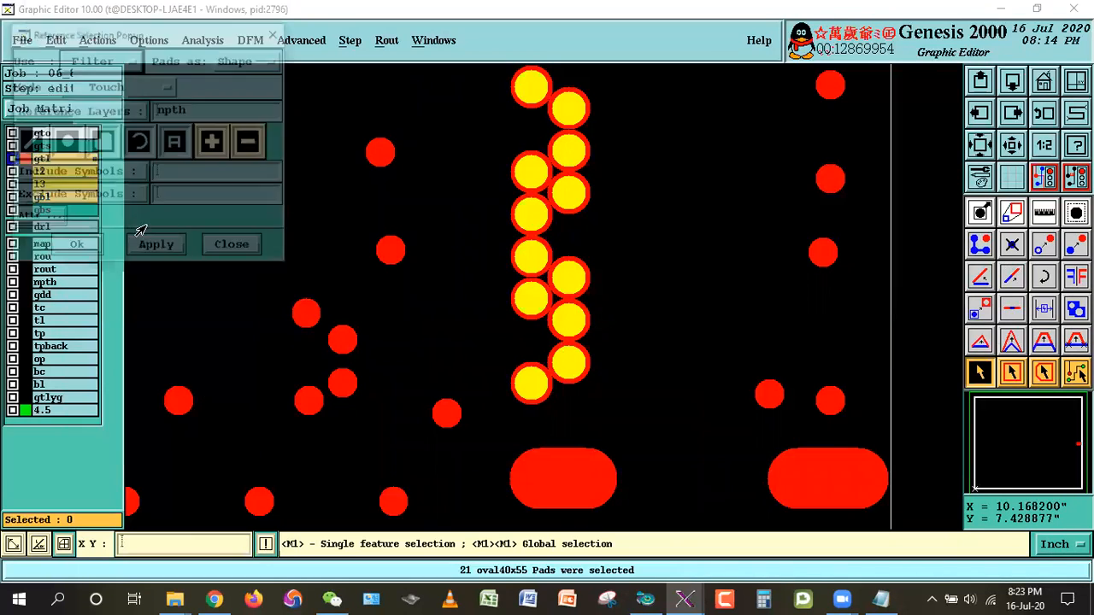
left_click(94, 111)
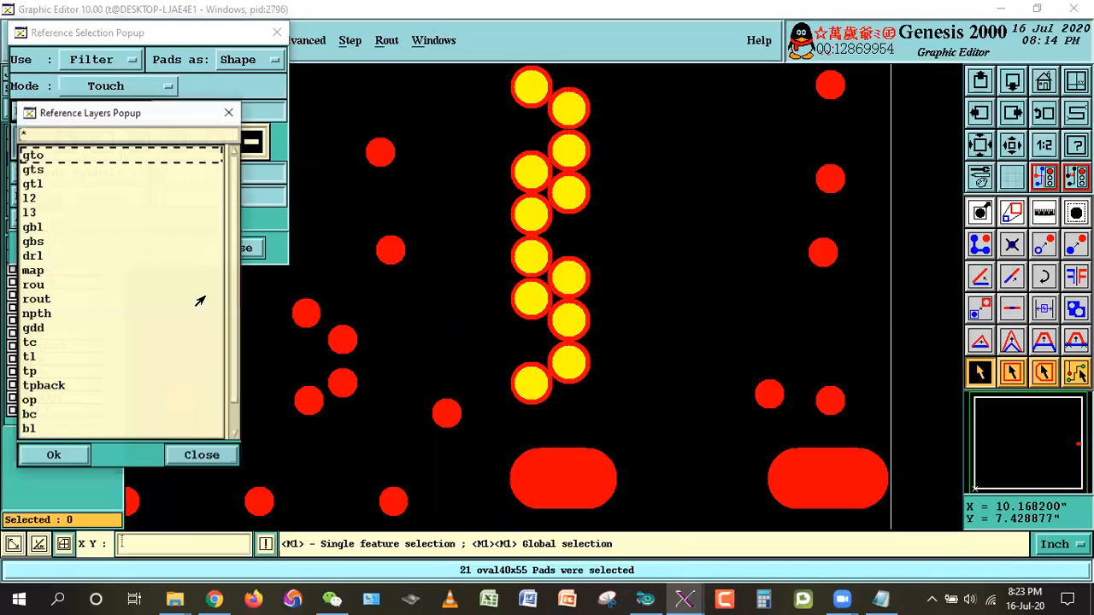
scroll(230, 367, "down", 2)
left_click(35, 430)
left_click(54, 455)
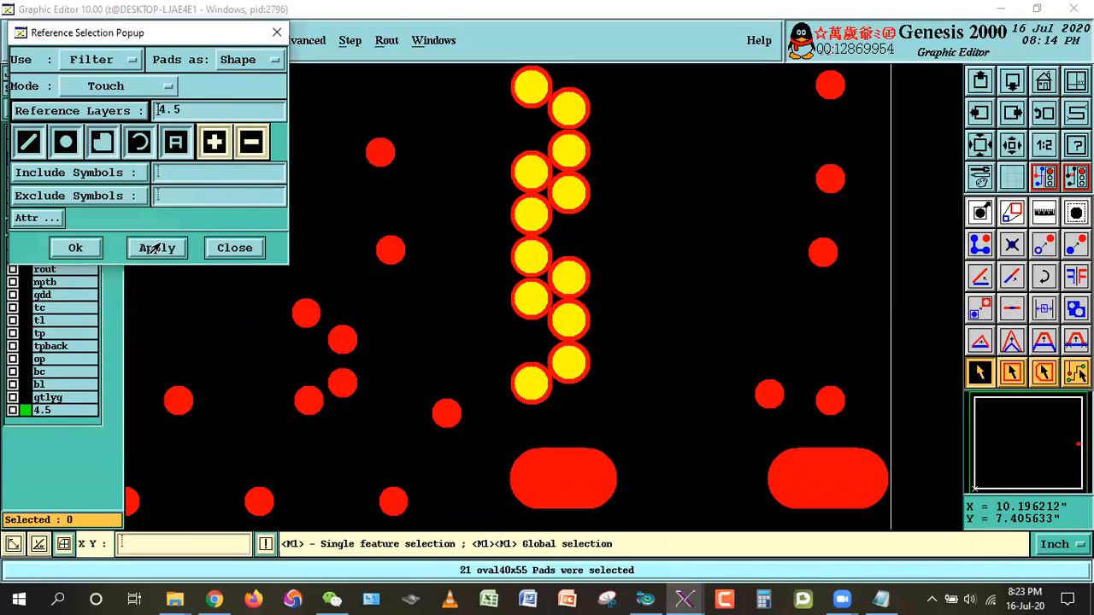
left_click(156, 247)
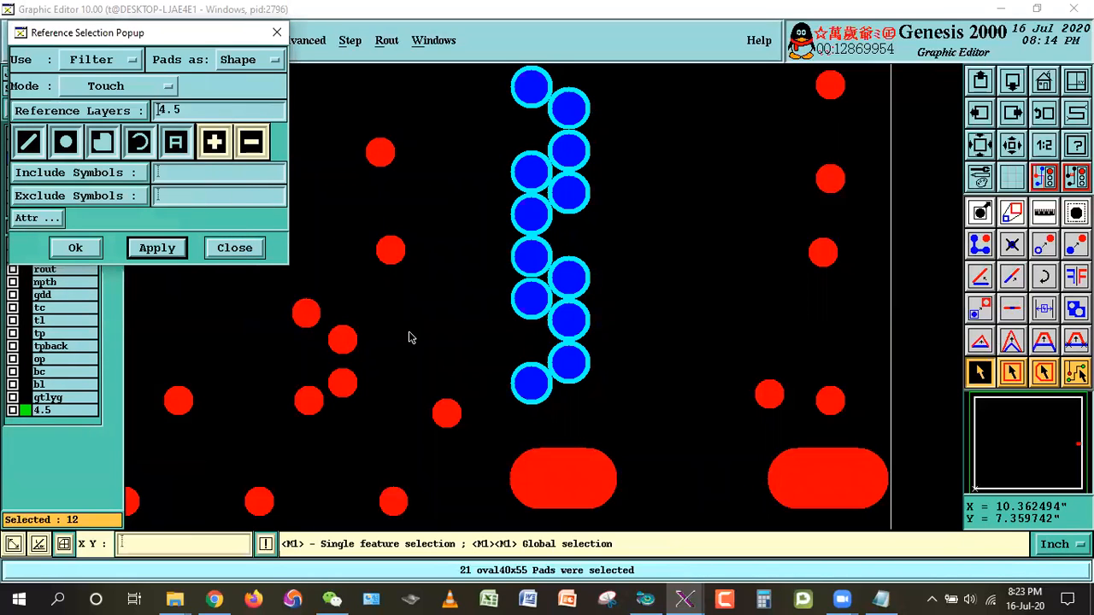
left_click(239, 249)
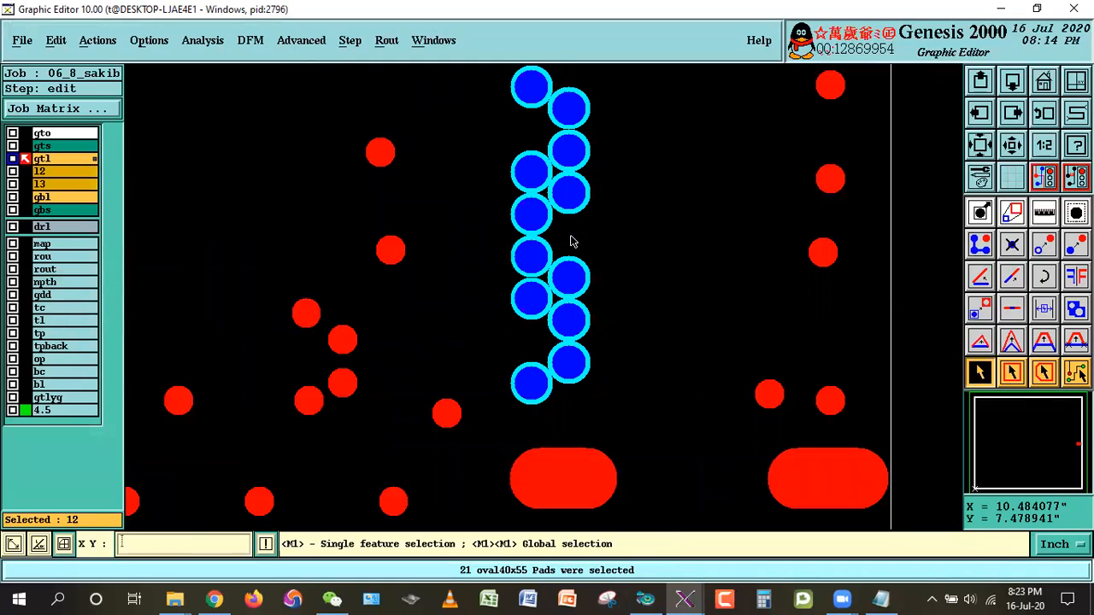
Resize the selected gtl pads by -1 ml with corner control set to No.
left_click(244, 41)
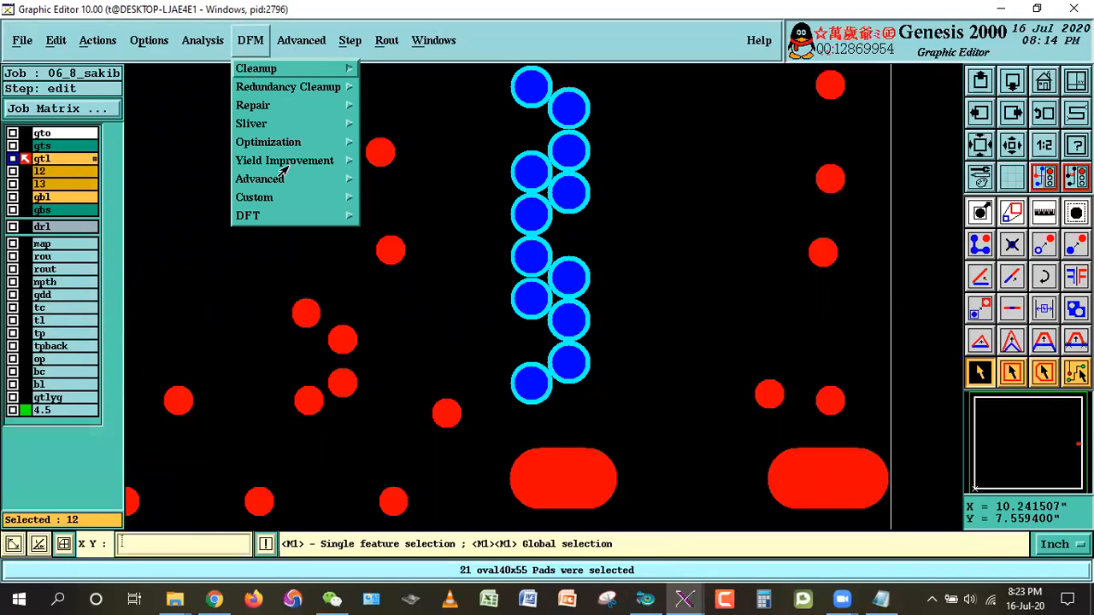
left_click(986, 369)
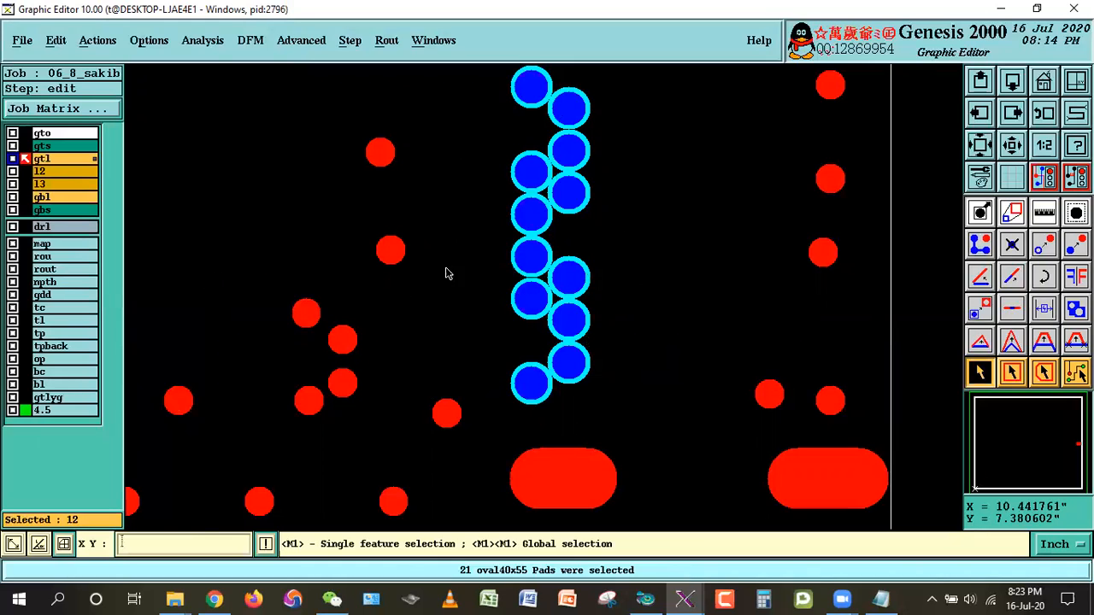
left_click(51, 42)
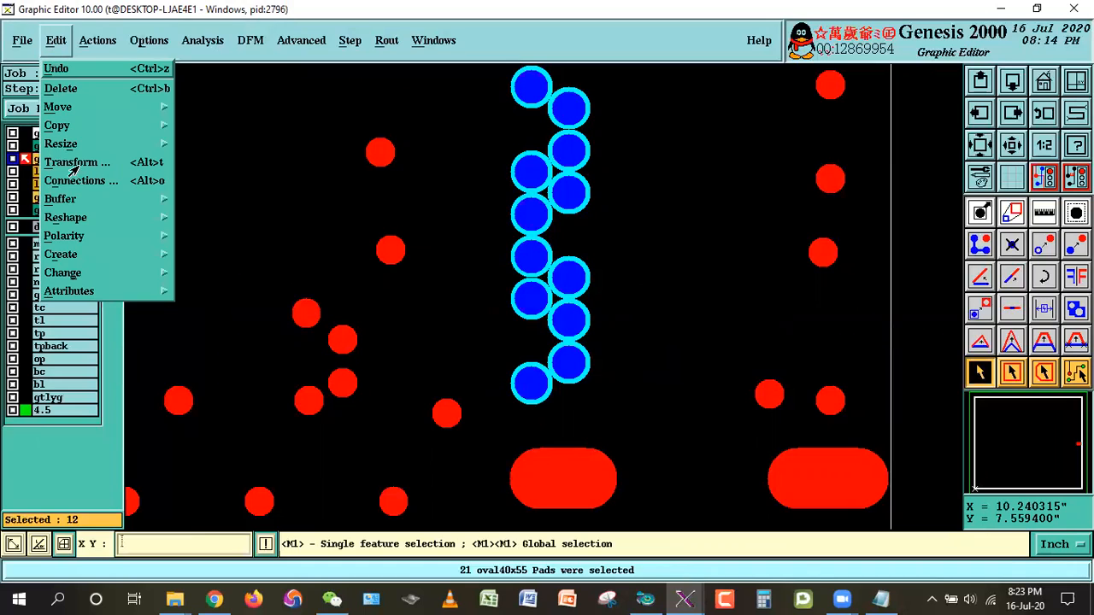
mouse_move(52, 145)
left_click(205, 152)
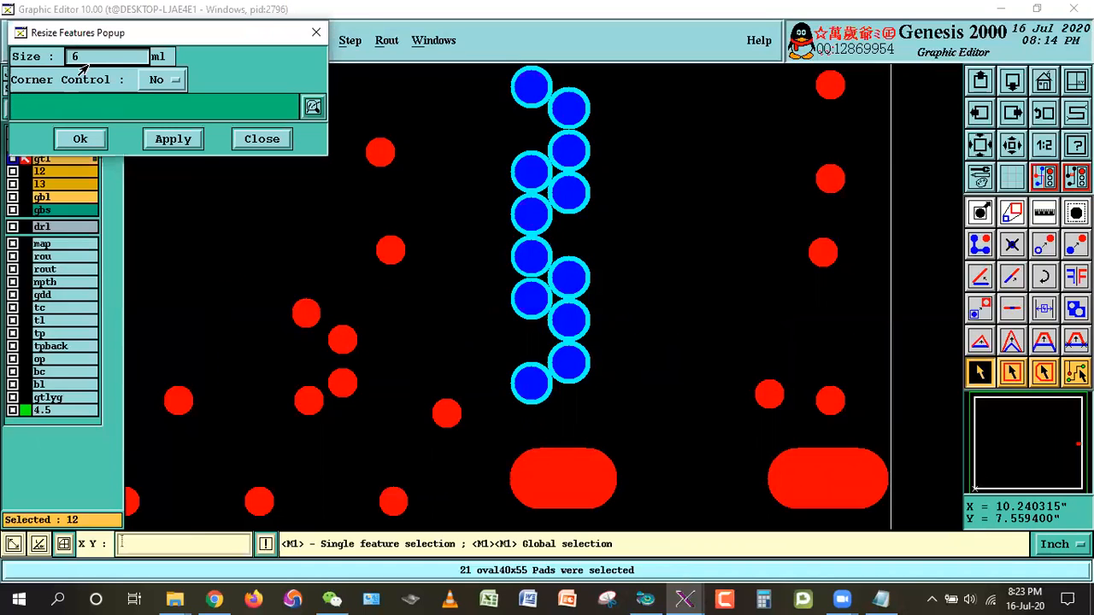
type("-1")
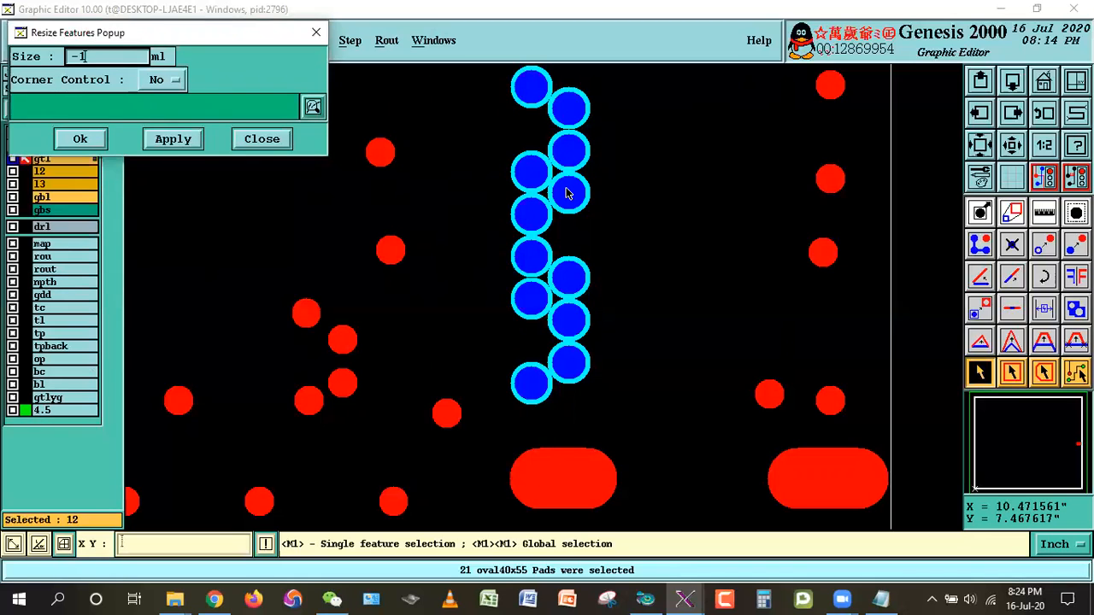
left_click(173, 145)
Measure the annular ring of a resized gtl pad against layer 4.5, and repeat the measurement against drl instead.
right_click(686, 188)
left_click(697, 214)
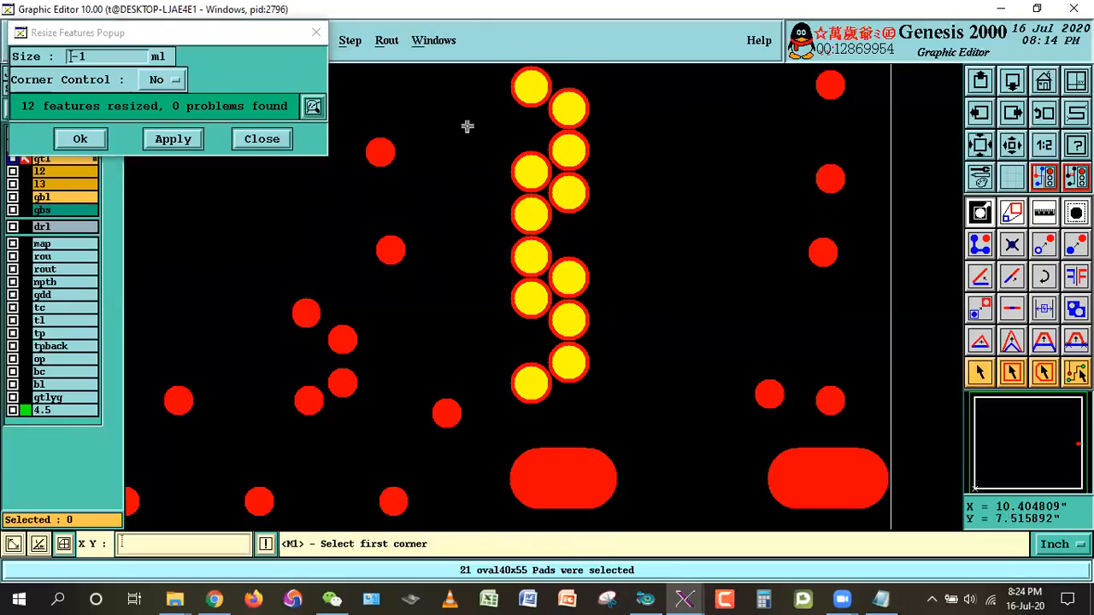
left_click_drag(468, 127, 672, 273)
left_click(1043, 213)
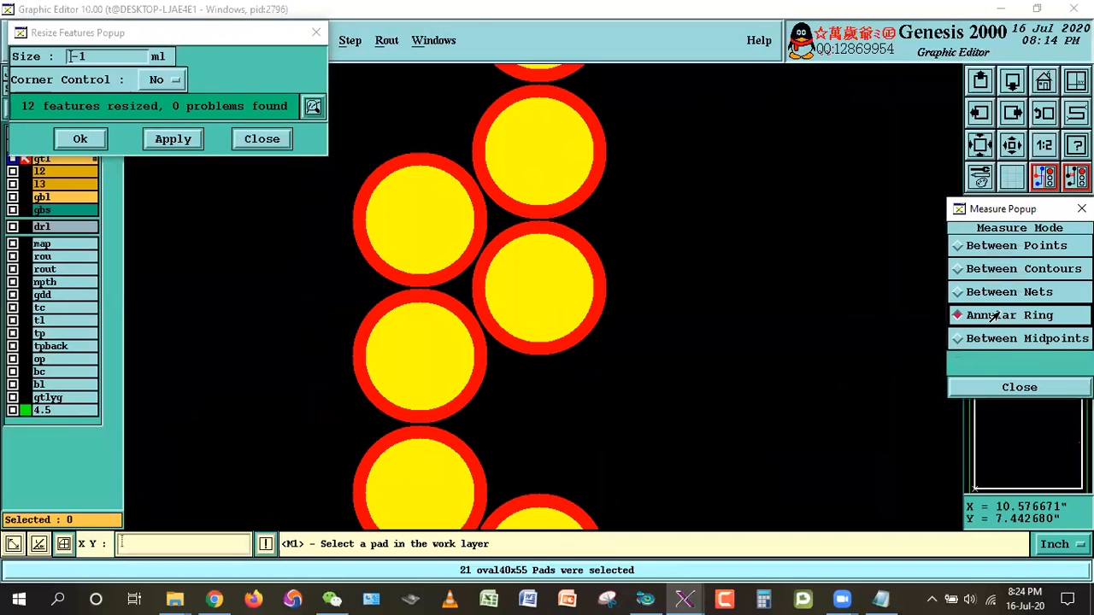
left_click(518, 179)
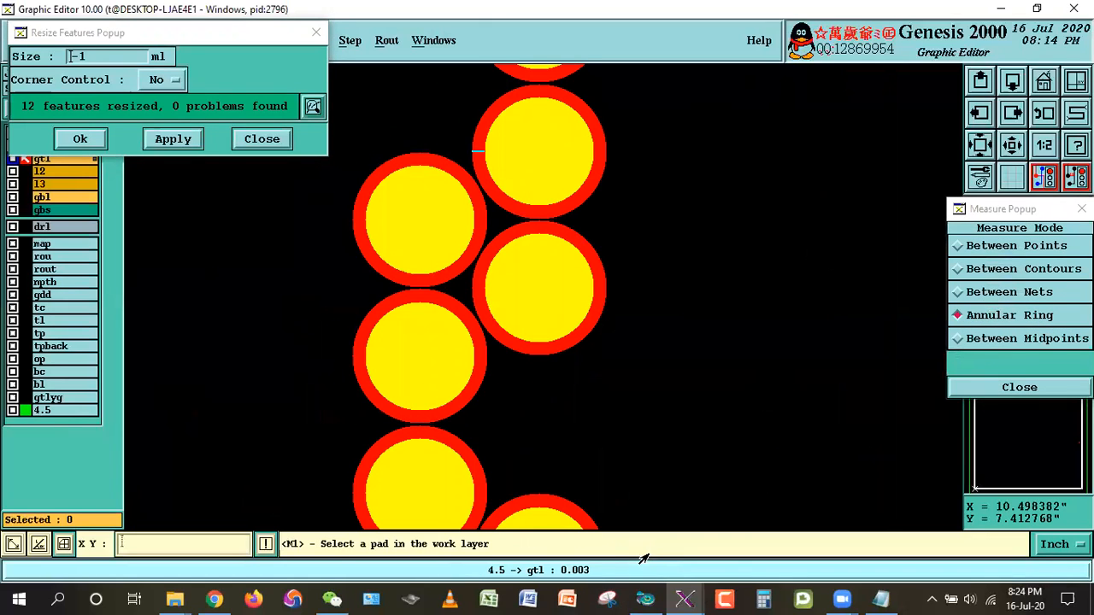
left_click(43, 410)
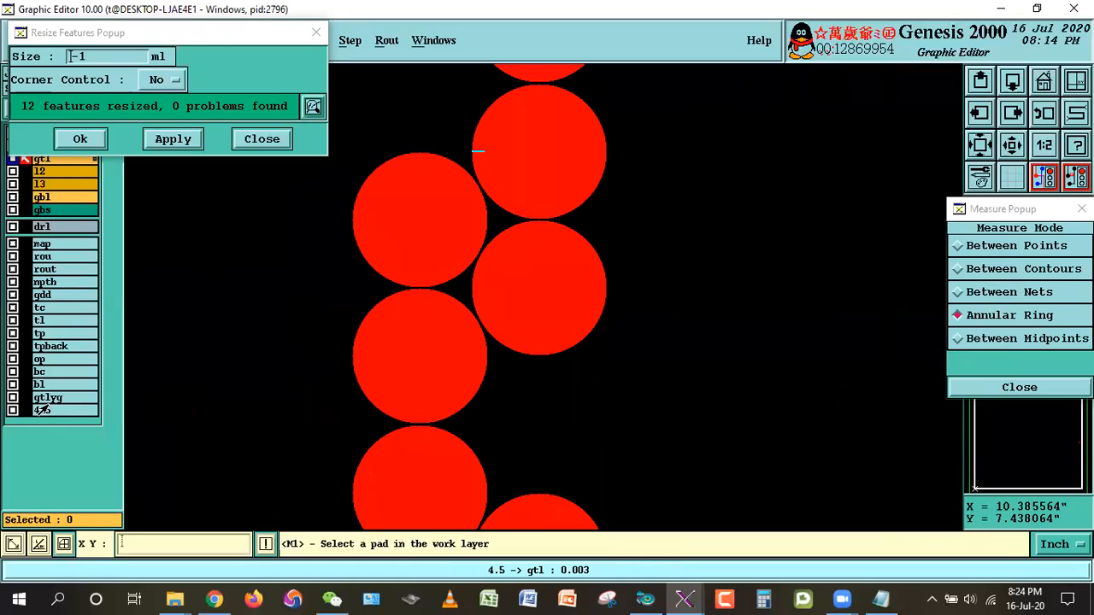
left_click(43, 228)
left_click(550, 165)
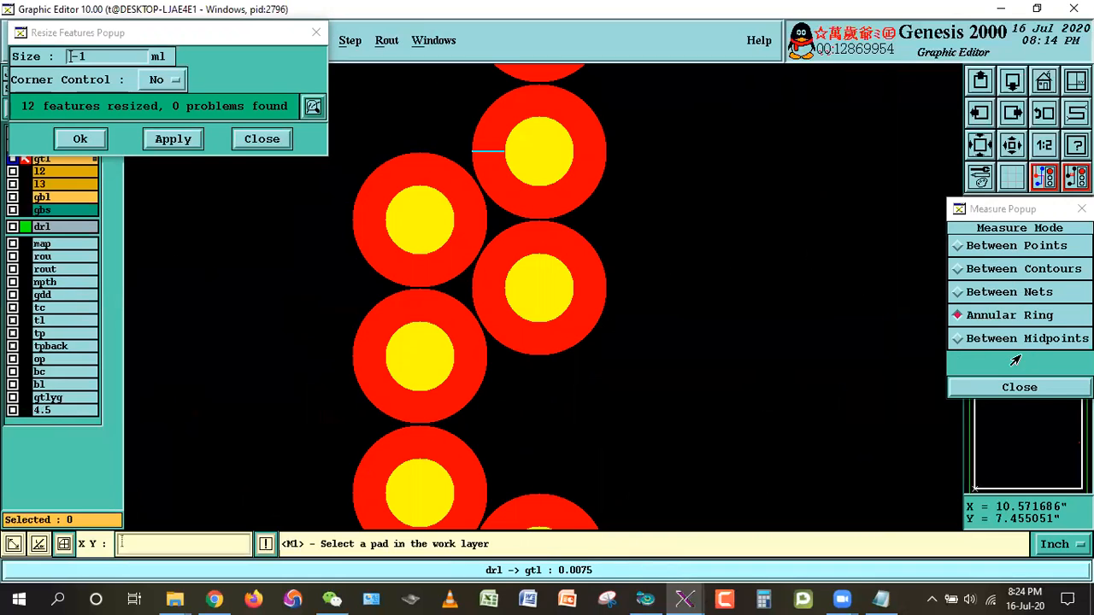
left_click(1019, 387)
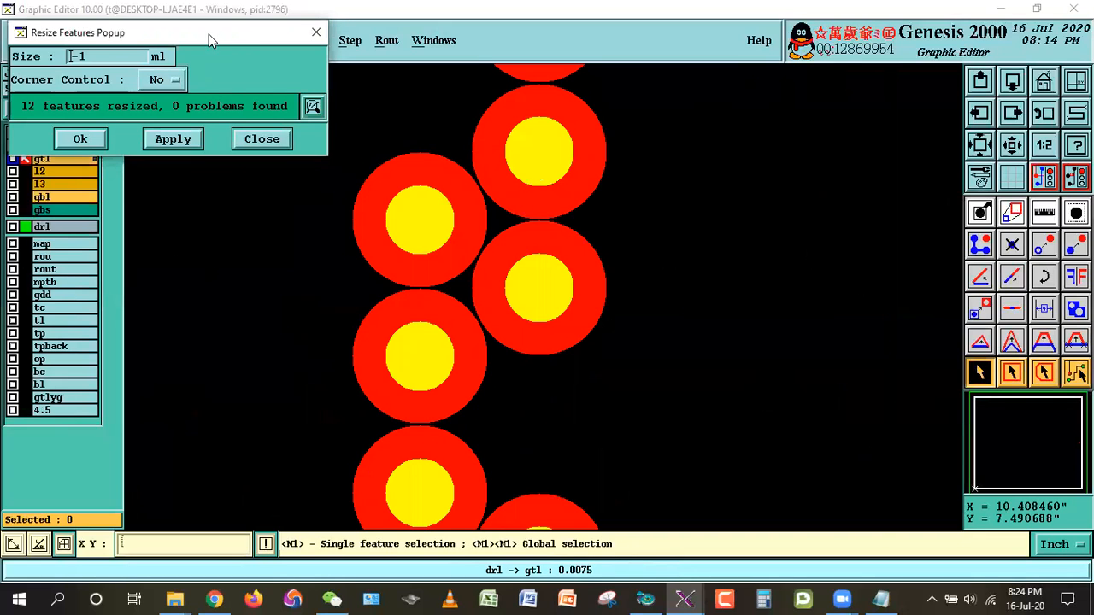
Close the resize dialog and inspect the tightly spaced gtl pads near the board's right edge against the drl holes.
left_click_drag(208, 34, 346, 55)
left_click(398, 159)
left_click(1049, 84)
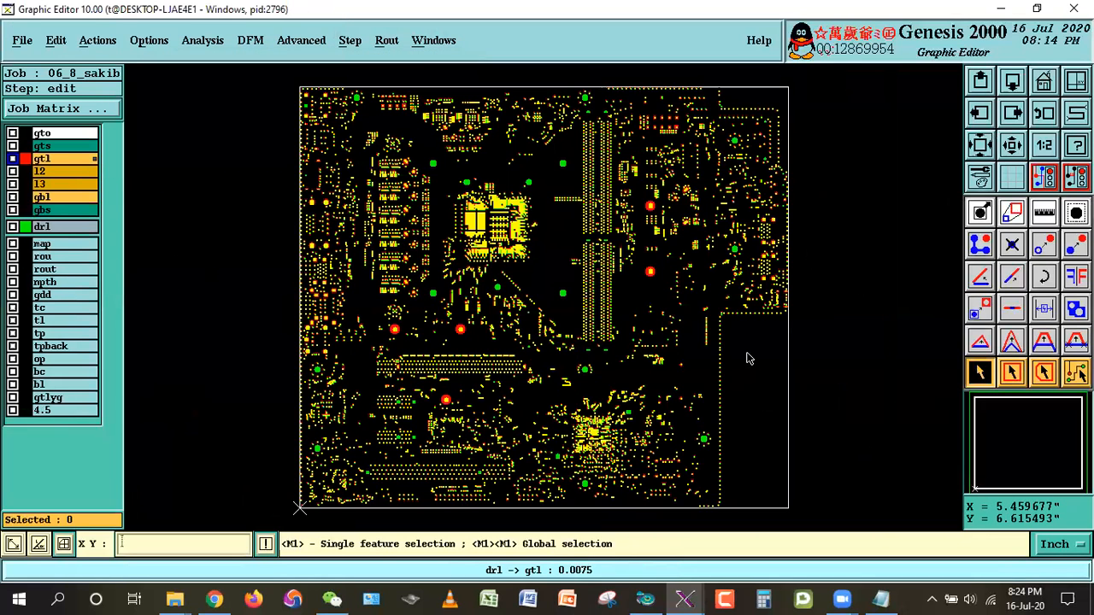
right_click(695, 306)
left_click(735, 331)
left_click(740, 261)
left_click(824, 309)
left_click(330, 301)
left_click(584, 513)
left_click(521, 195)
left_click(736, 503)
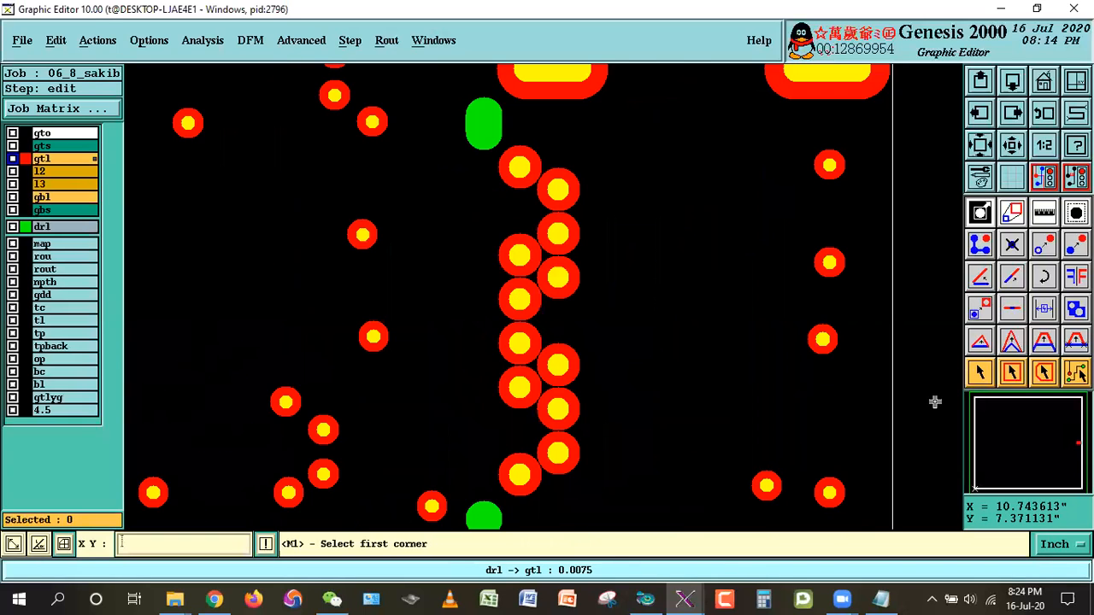
left_click(981, 376)
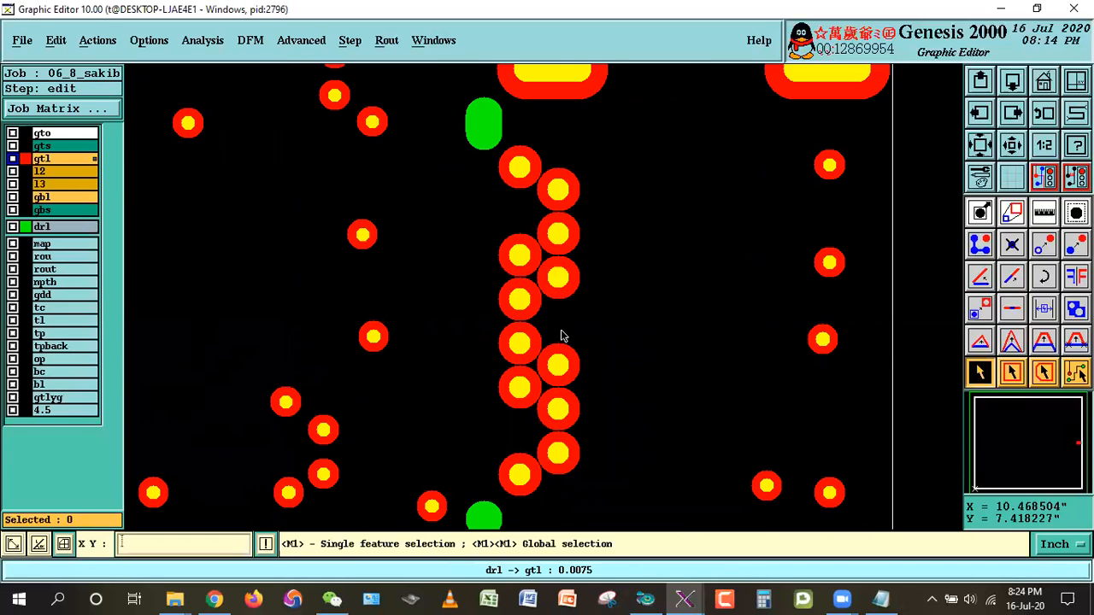
Switch to the Outer Layer Steps notes in Notepad, review items 11b and 11c on annular rings, and return to the Graphic Editor.
left_click(979, 373)
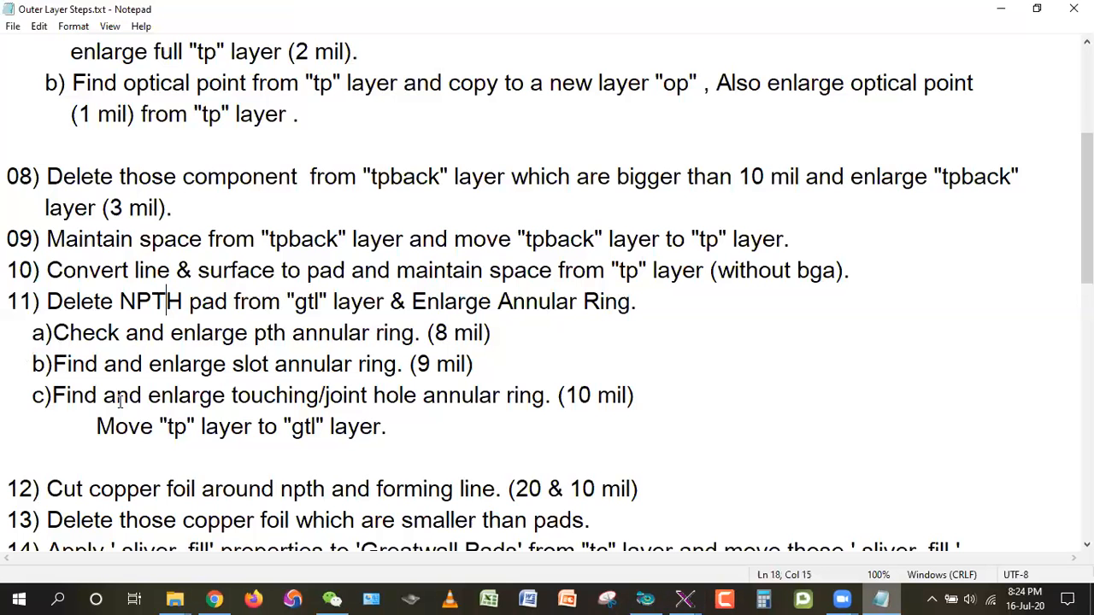
left_click_drag(25, 364, 115, 395)
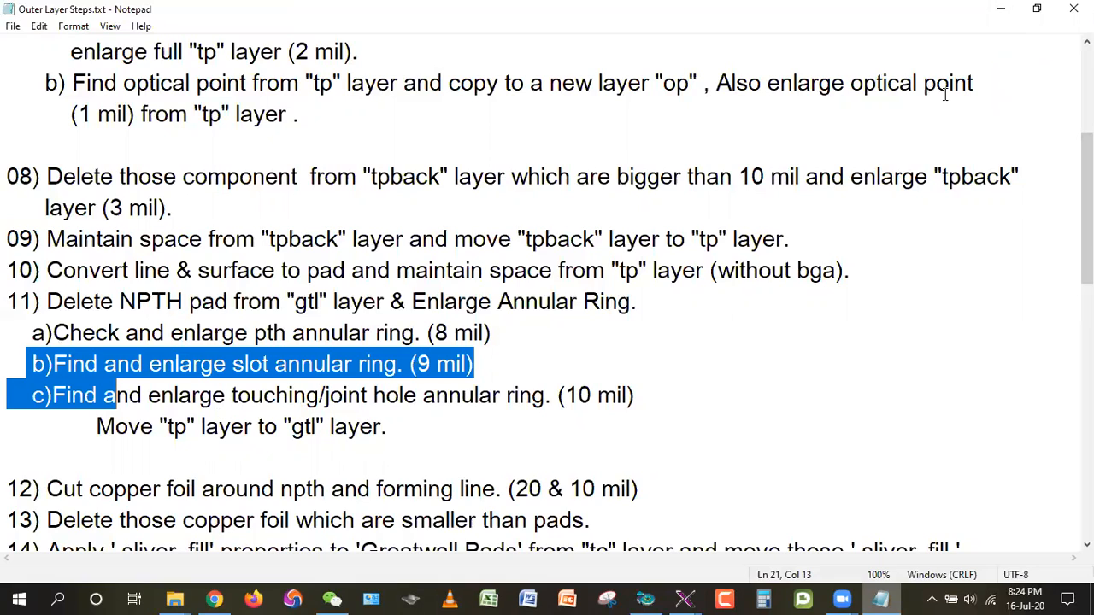
left_click(1070, 8)
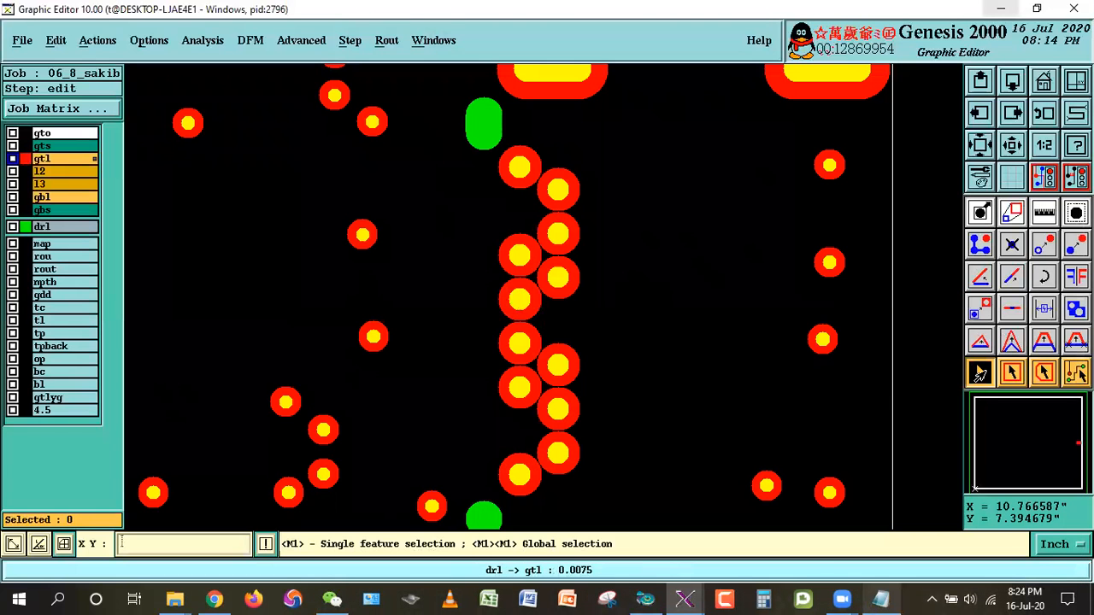
Show only the drl layer and select its oval pads from oval103x36 through oval95.999x44.999 in the features histogram.
left_click(47, 163)
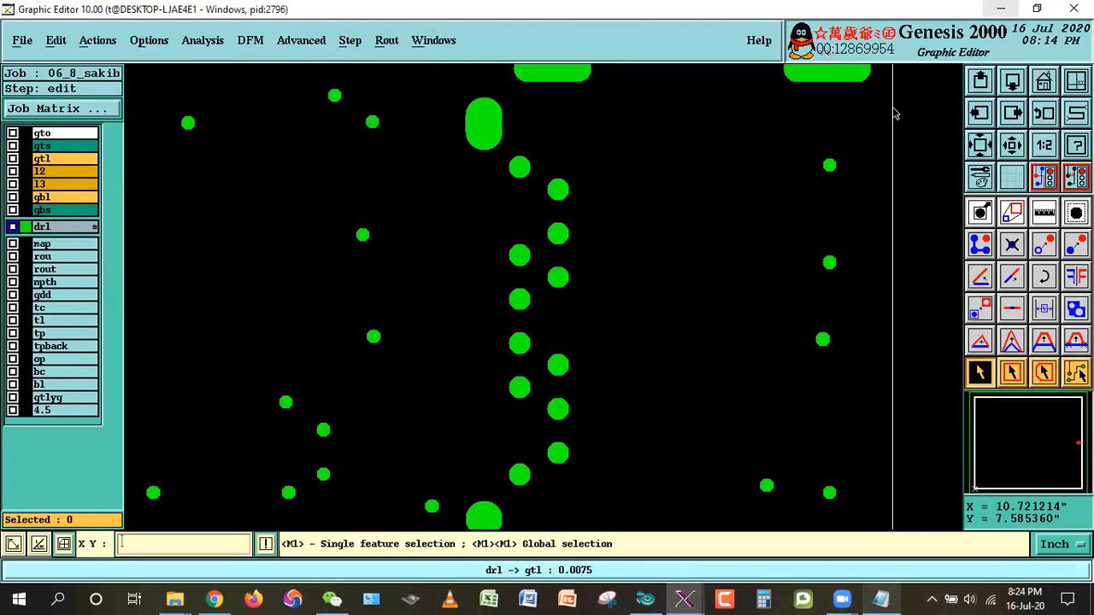
left_click(1044, 82)
left_click(53, 228)
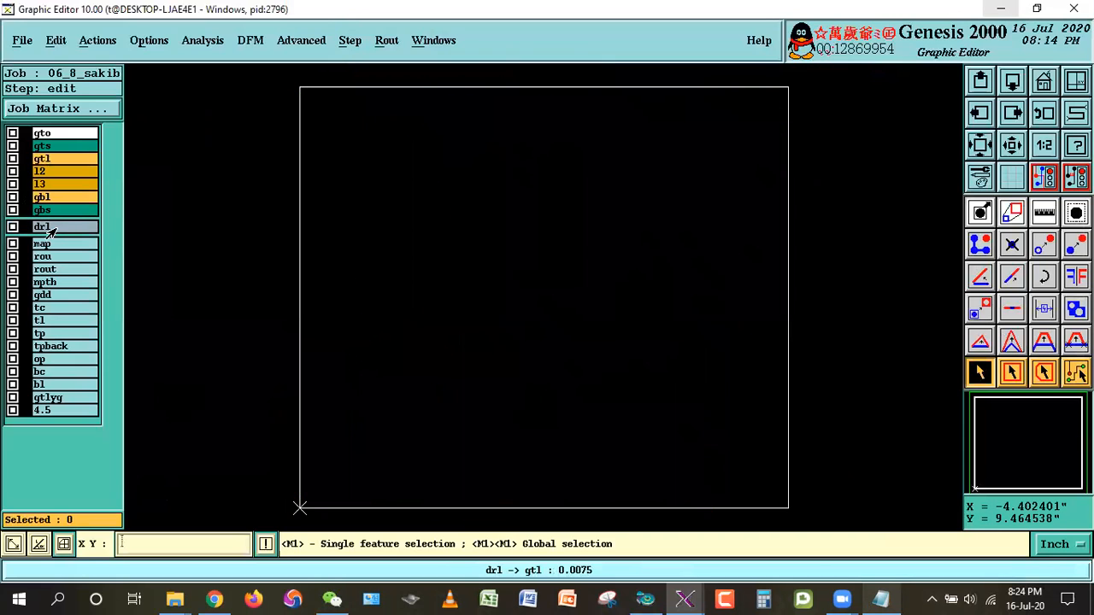
left_click(24, 228)
right_click(49, 226)
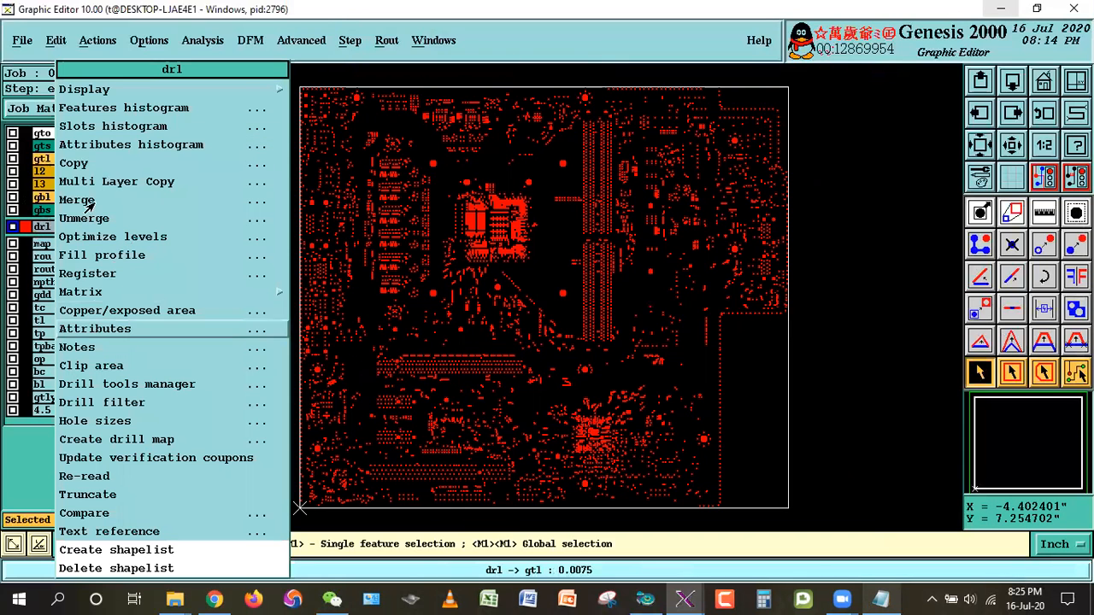
left_click(111, 108)
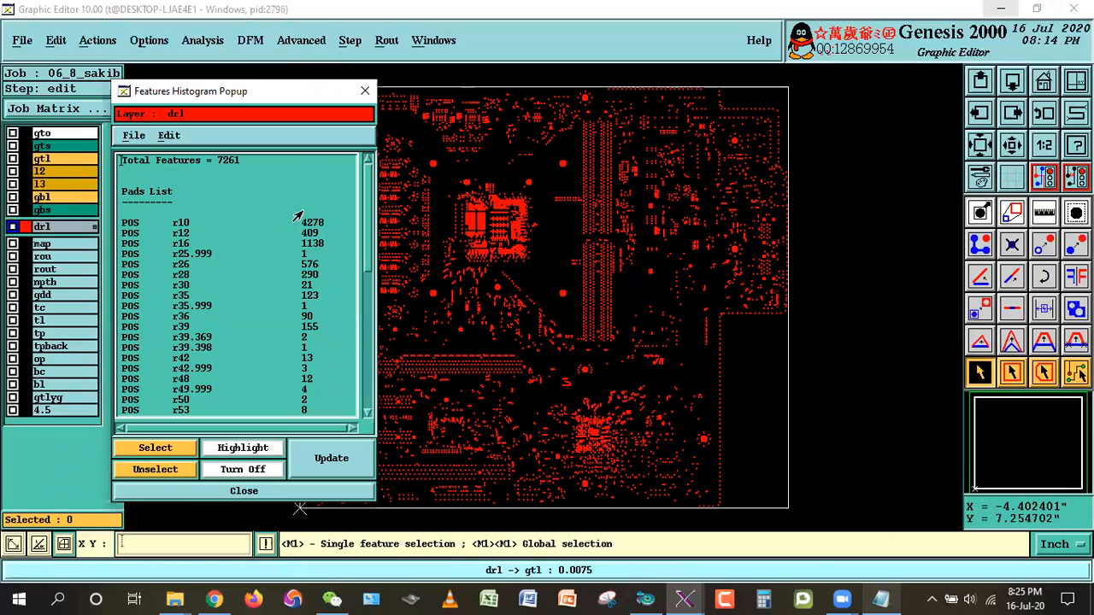
scroll(327, 199, "down", 10)
left_click_drag(174, 264, 224, 365)
left_click(175, 446)
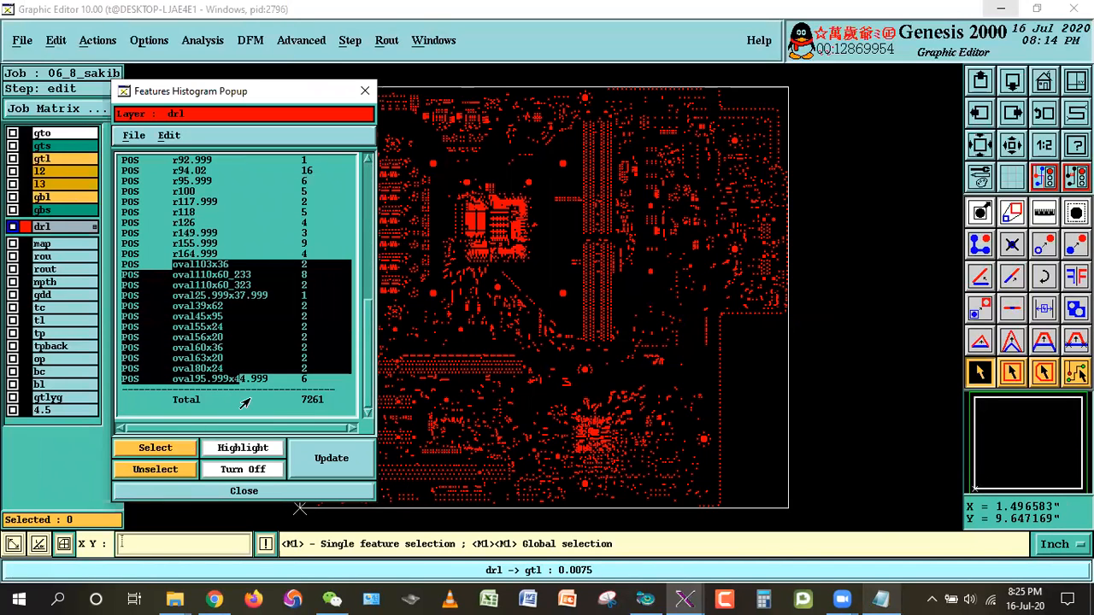
Copy the selected oval drill pads to a new layer named slot, resized by 18 ml, and close the histogram.
left_click(56, 40)
mouse_move(56, 125)
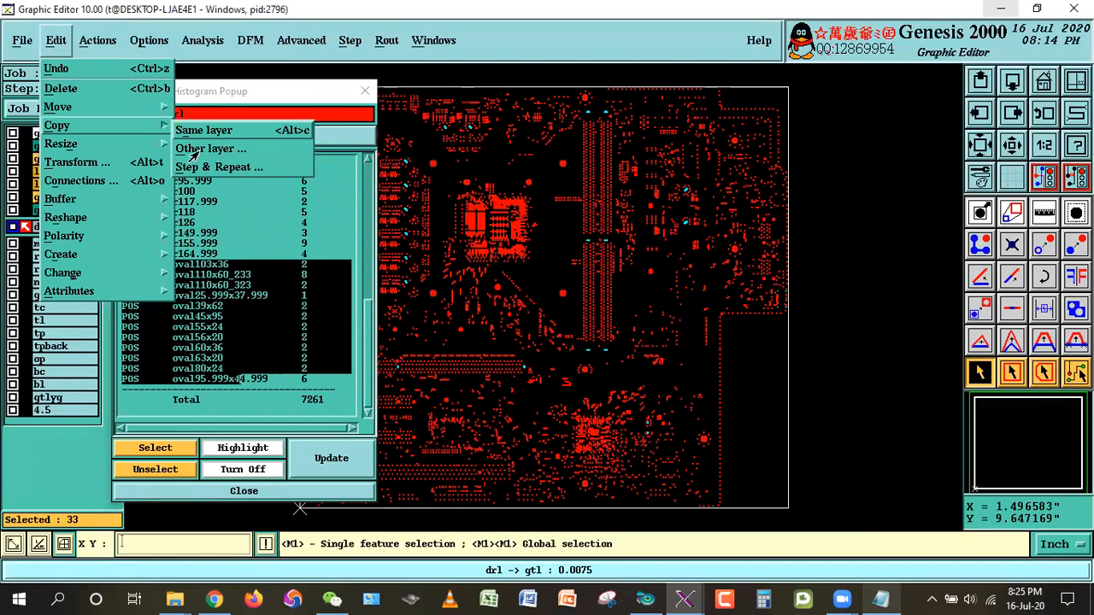
left_click(212, 149)
double_click(131, 83)
type("slot")
left_click(102, 149)
type("18")
left_click(83, 198)
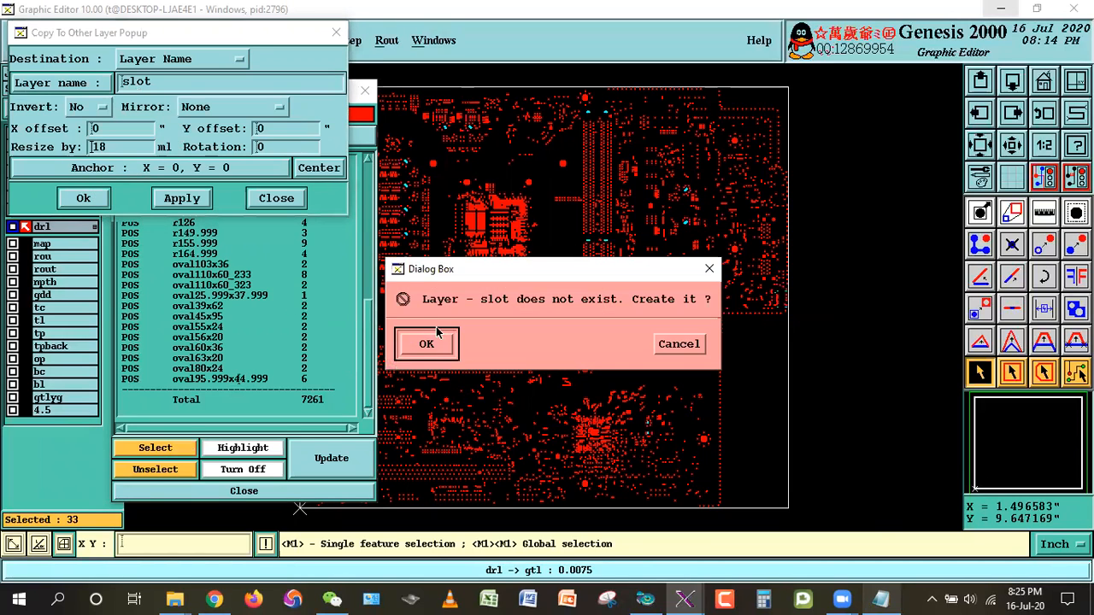
left_click(436, 334)
left_click(278, 493)
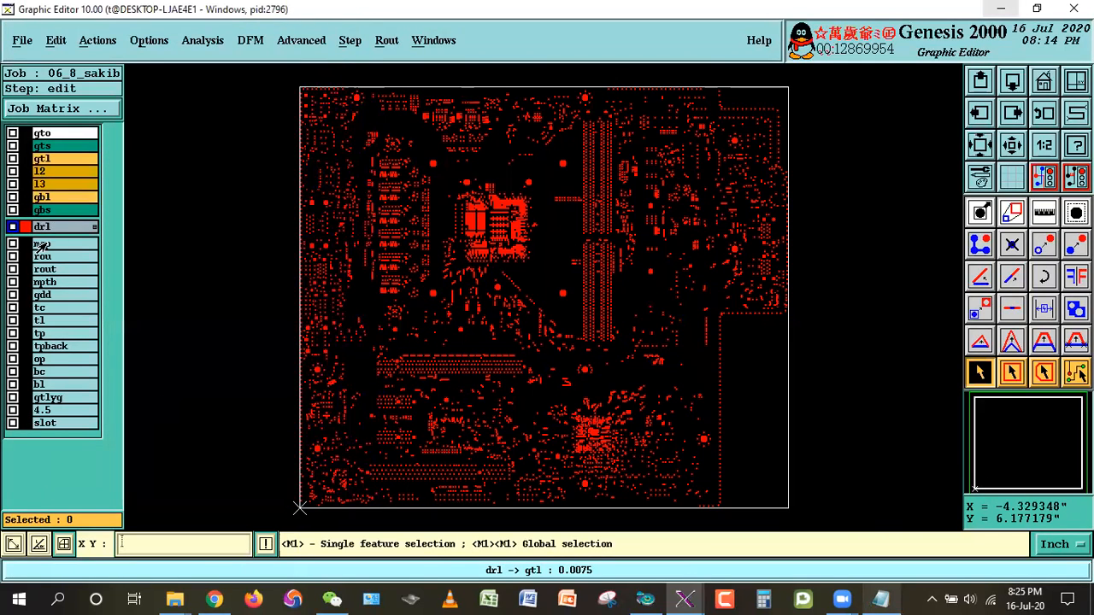
Display the slot layer, select its features touching npth by reference selection, and delete them.
left_click(43, 423)
left_click(56, 40)
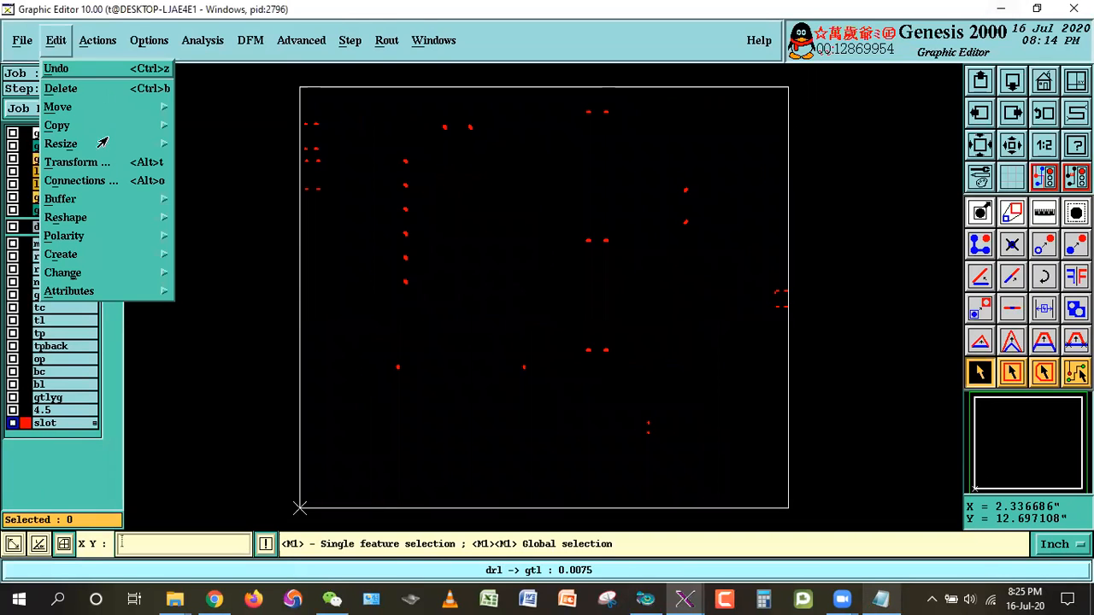
left_click(97, 40)
left_click(132, 242)
left_click(73, 110)
left_click(36, 314)
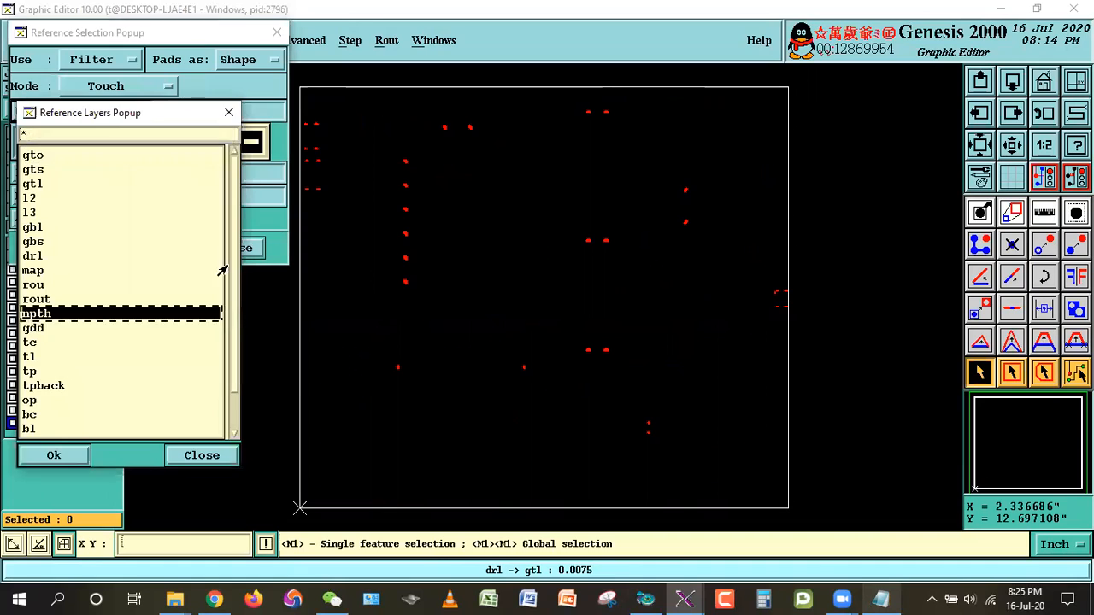
left_click(157, 248)
left_click_drag(182, 44, 305, 146)
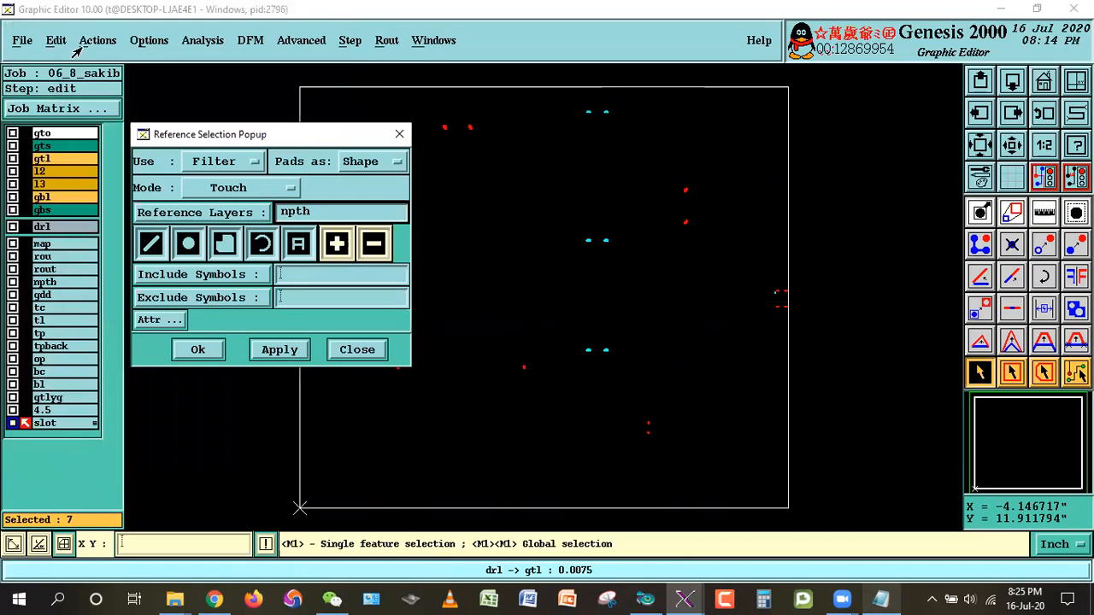
left_click(55, 40)
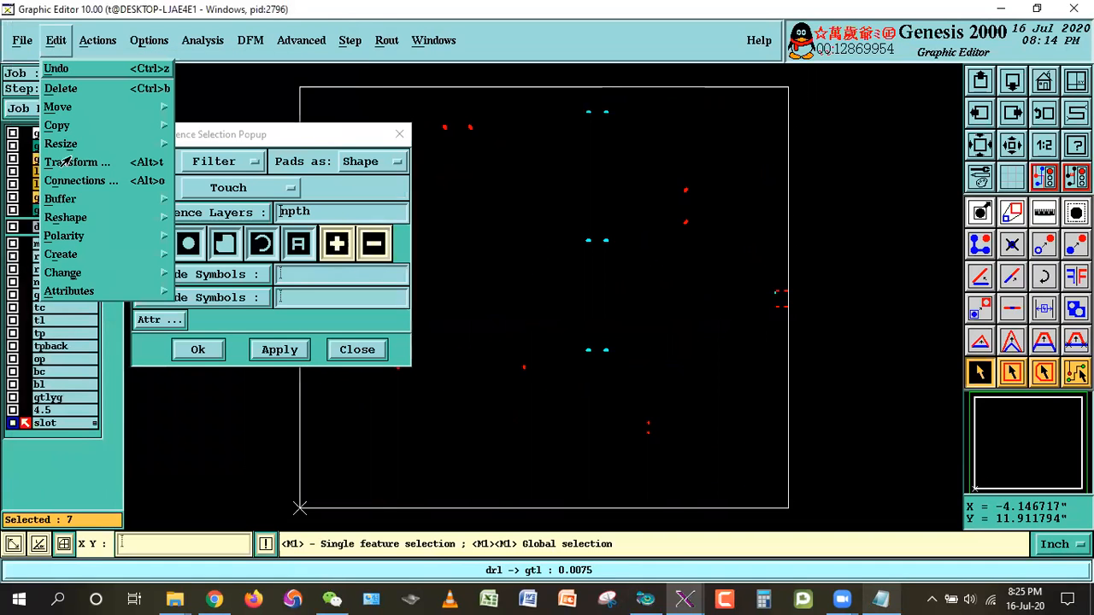
left_click(62, 91)
Select the slot features covered by gtl by reference selection in Covered mode and delete them.
left_click(235, 192)
left_click(207, 226)
left_click(171, 212)
left_click(154, 283)
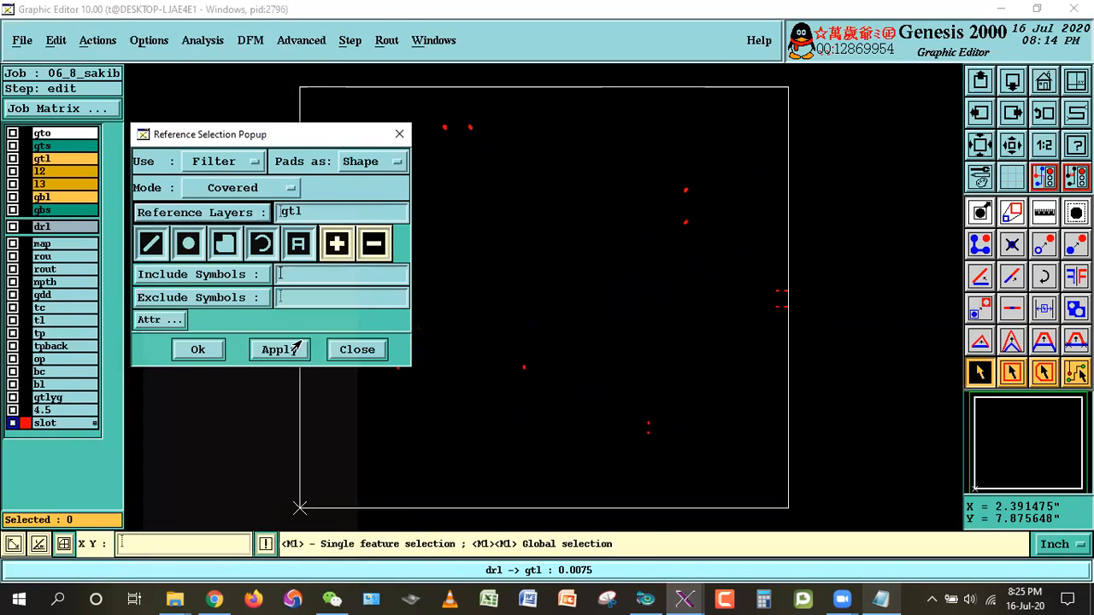
left_click(281, 349)
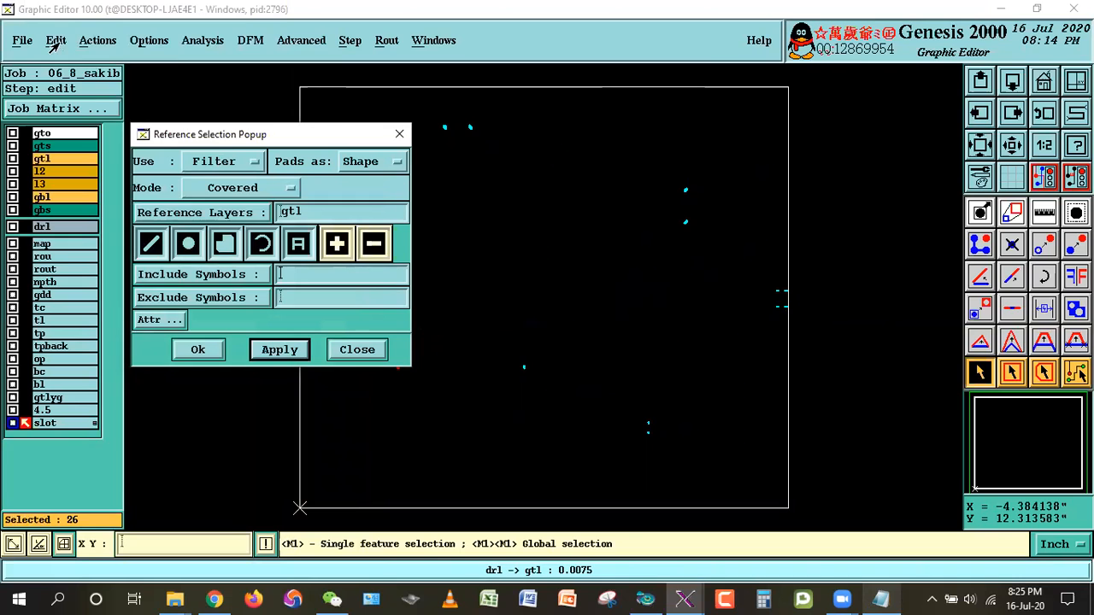
left_click(55, 40)
left_click(67, 90)
Check the slot layer's features histogram for remaining features and close it.
right_click(44, 425)
left_click(94, 215)
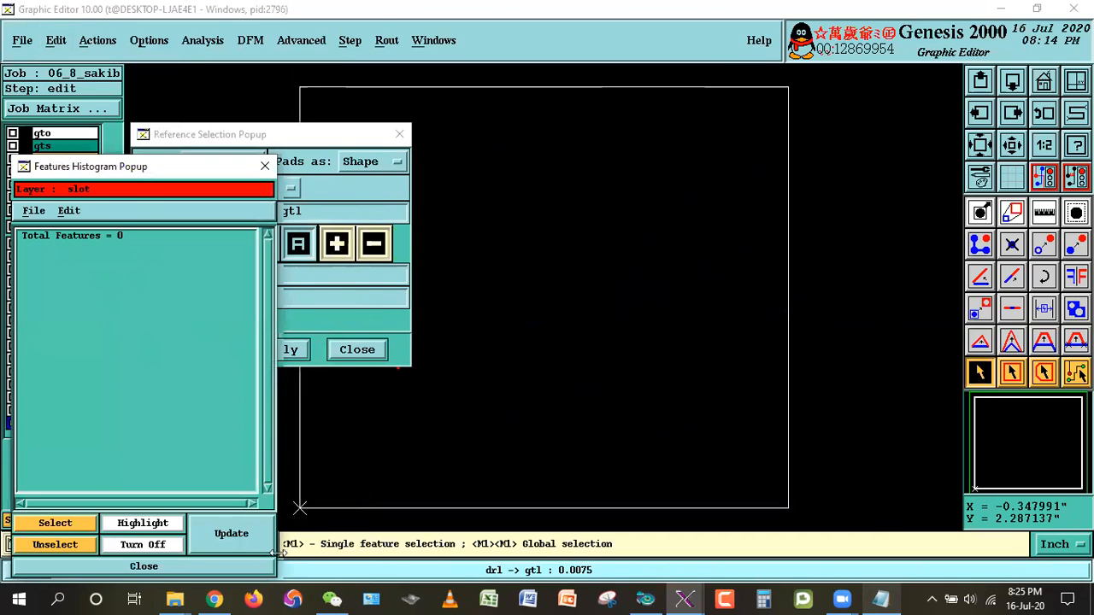
left_click(163, 566)
right_click(541, 208)
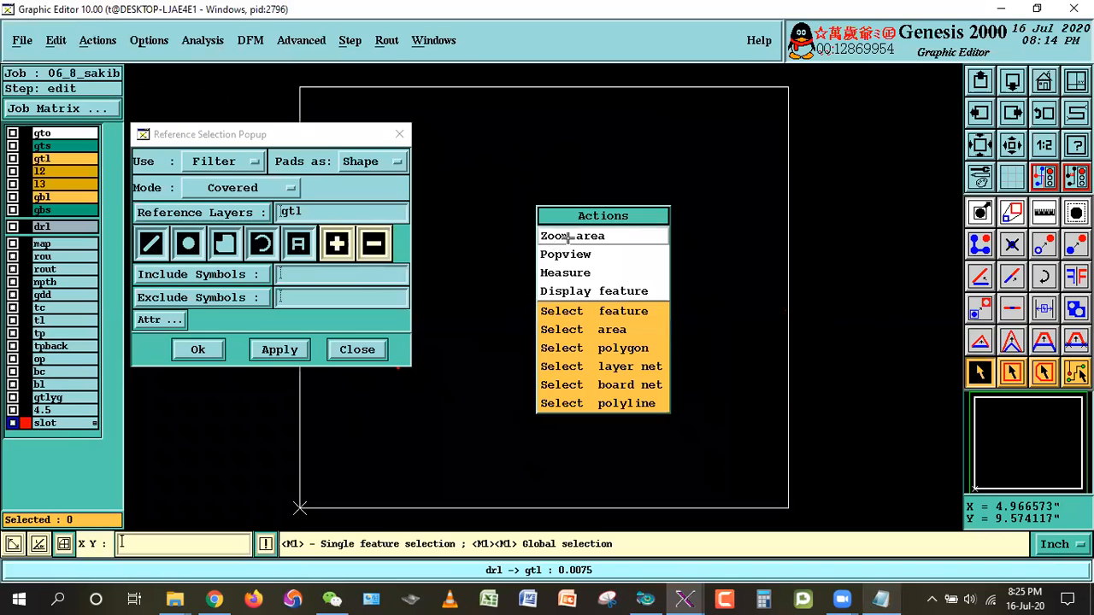
left_click(567, 236)
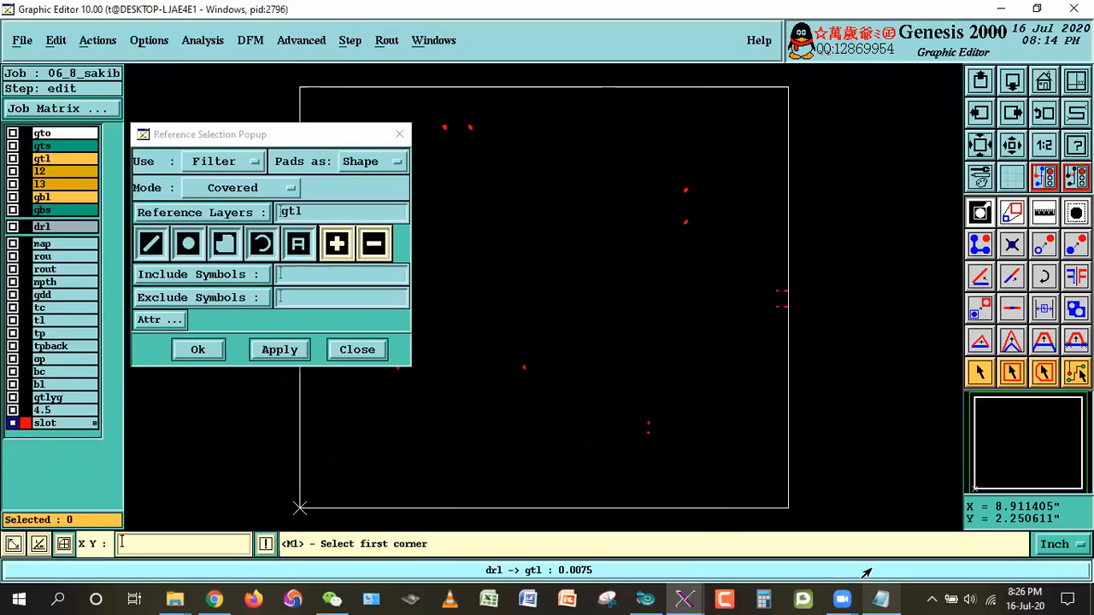
Switch to the Notepad notes, check the ring size required for slots in item 11b, and return to the Graphic Editor.
left_click(880, 599)
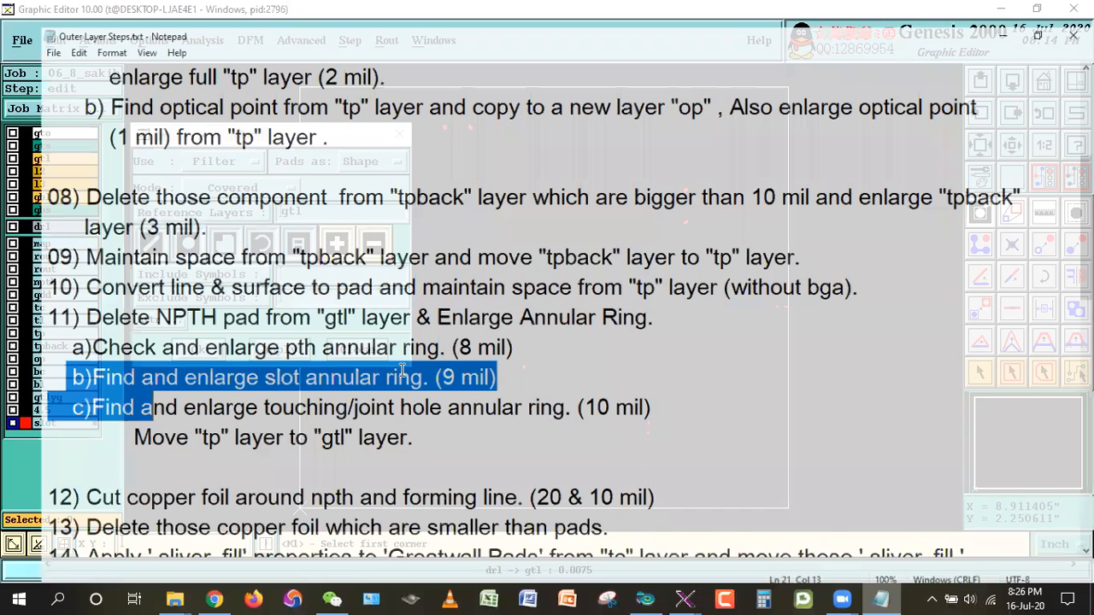
left_click(574, 367)
left_click_drag(404, 367, 458, 369)
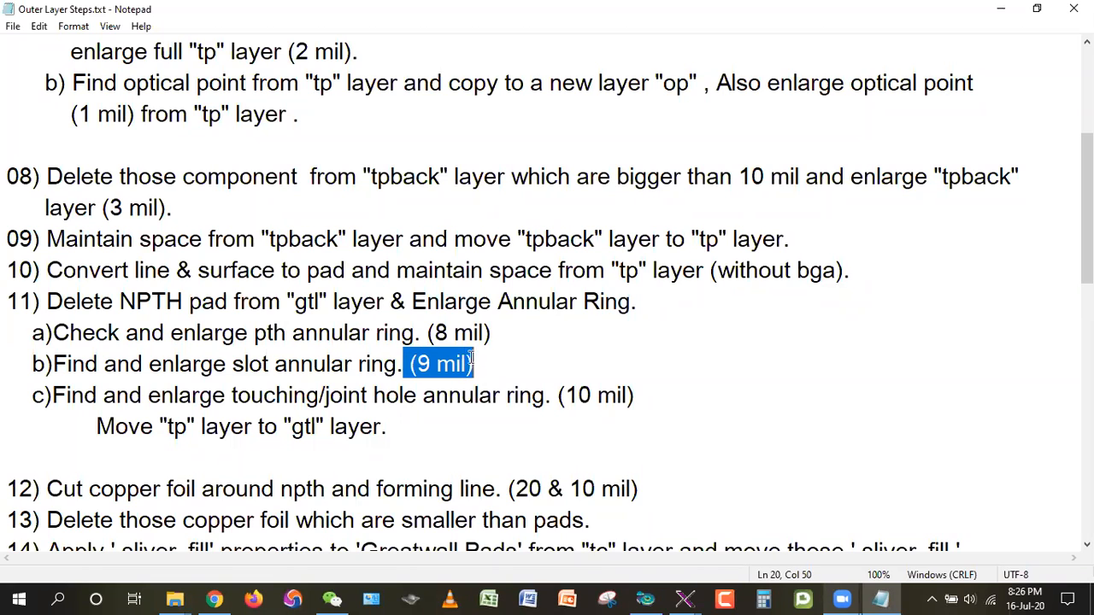
left_click(1001, 9)
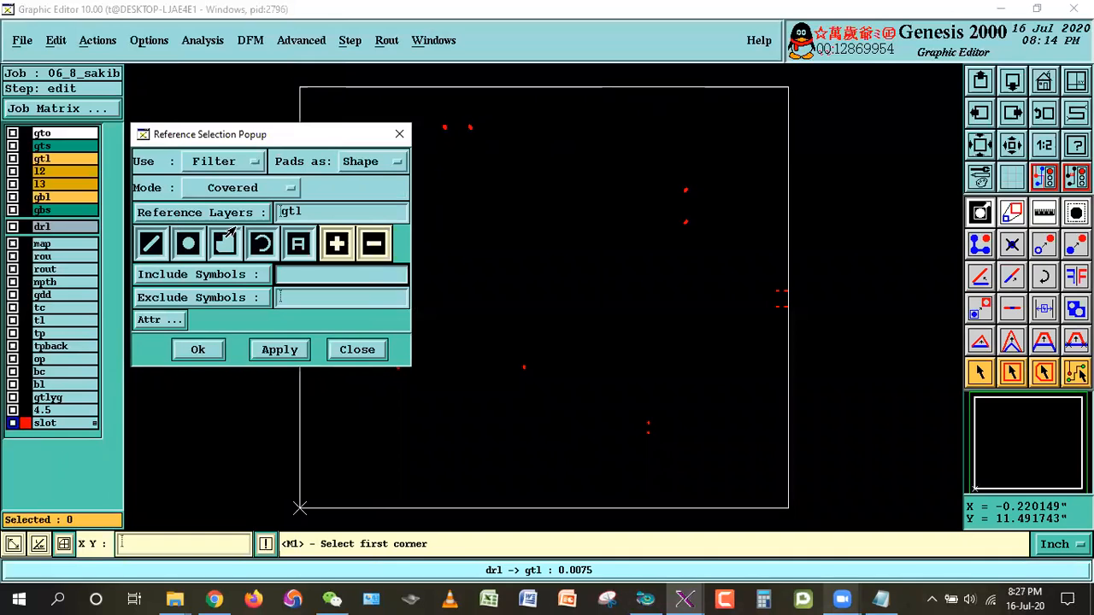
Move the reference selection dialog aside and inspect one of the upper slot features together with the gtl layer.
left_click_drag(288, 134, 60, 413)
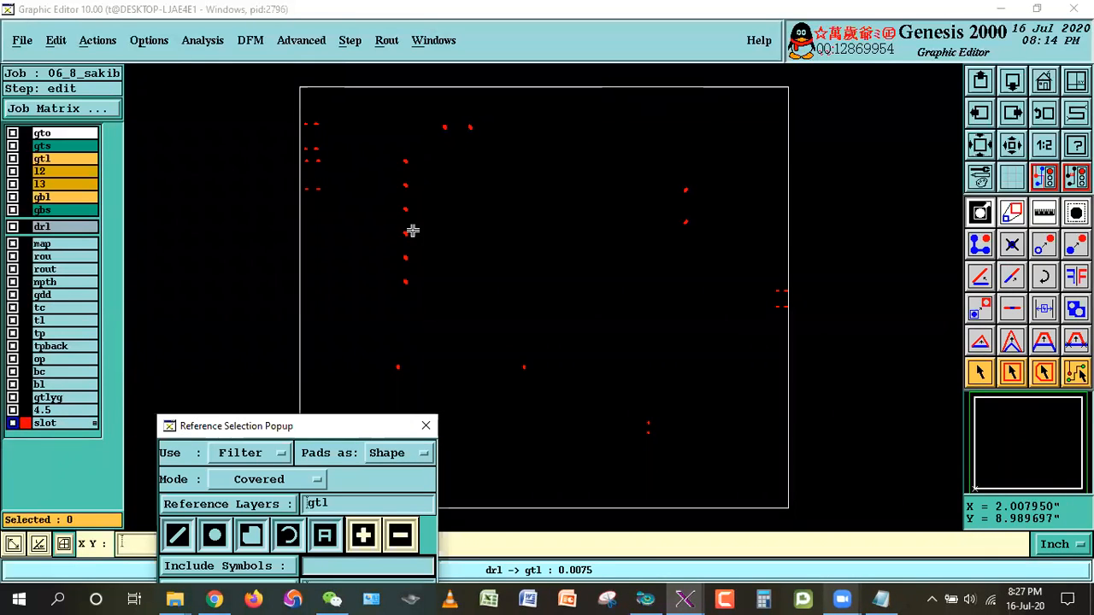
middle_click_drag(450, 110, 491, 145)
middle_click_drag(449, 200, 632, 385)
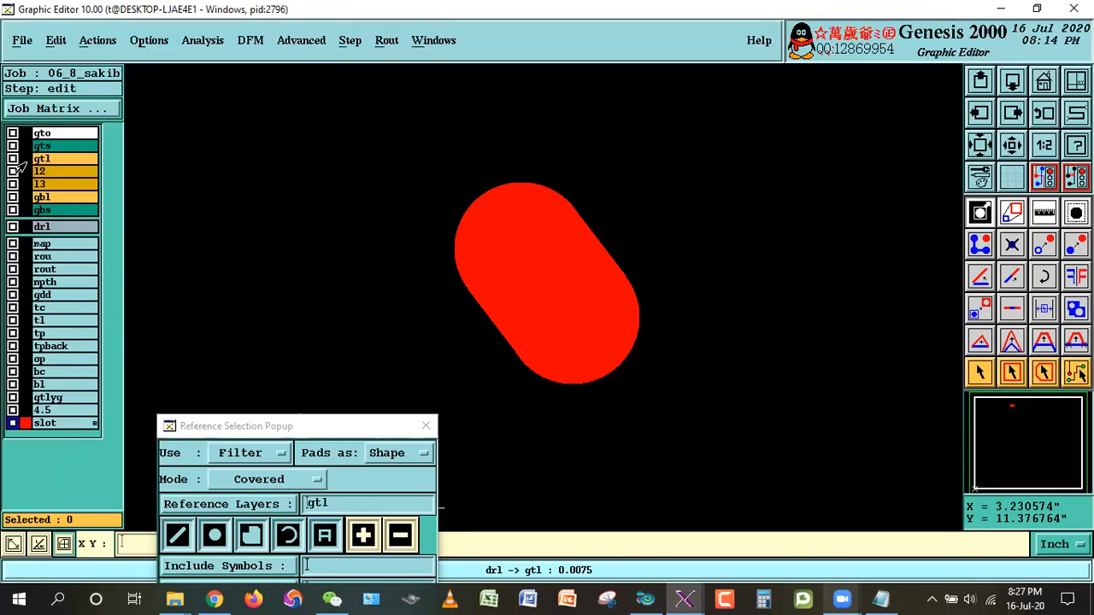
left_click(41, 158)
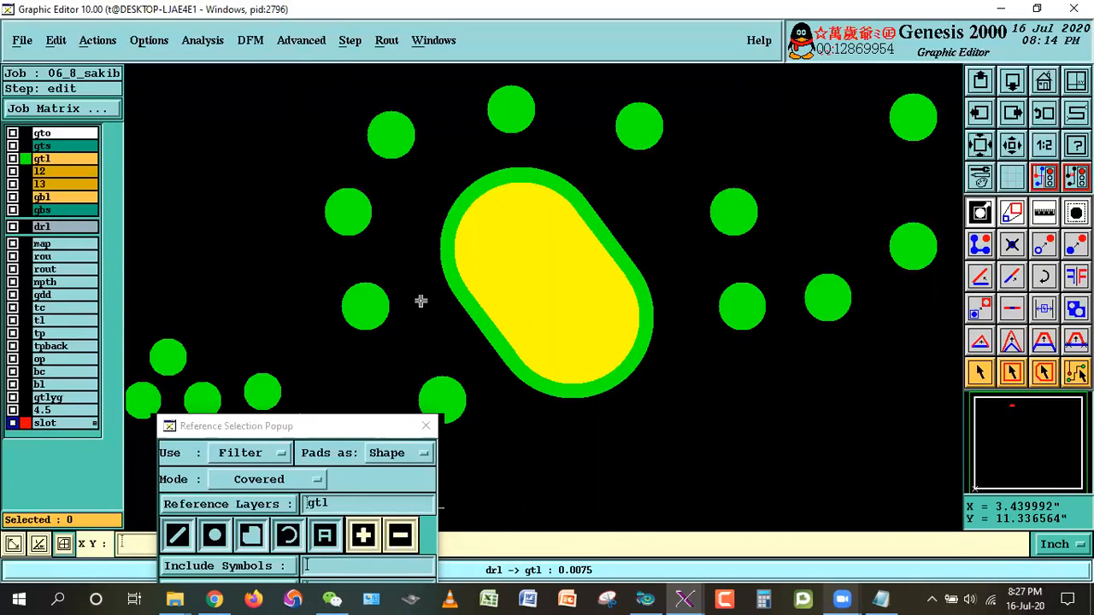
Delete the remaining slot layer features covered by gtl using the reference selection, and close the selection dialog.
left_click(980, 372)
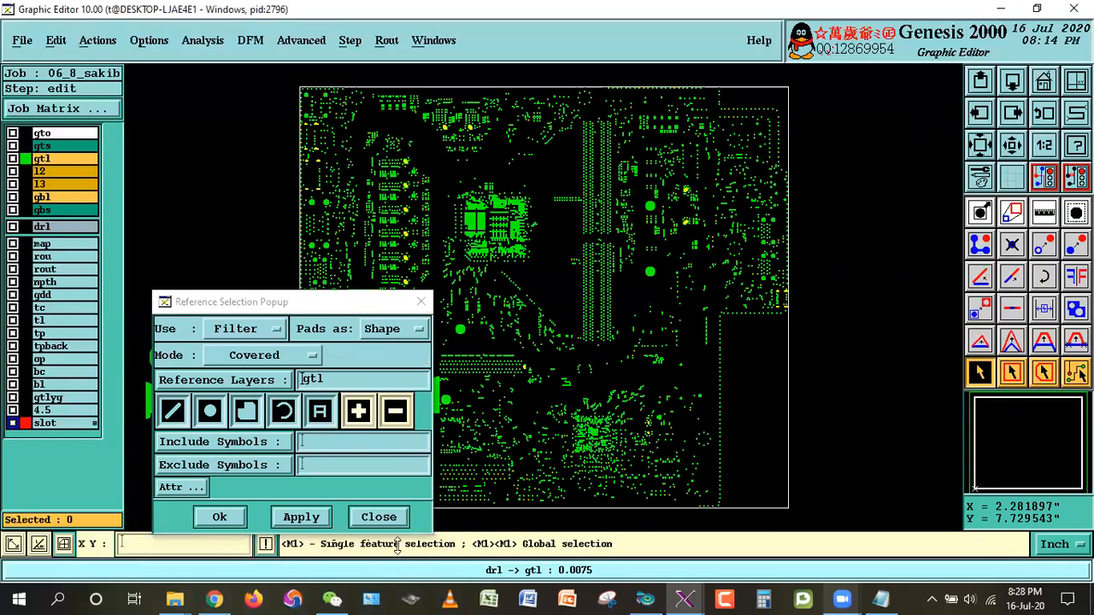
left_click(301, 517)
left_click(51, 39)
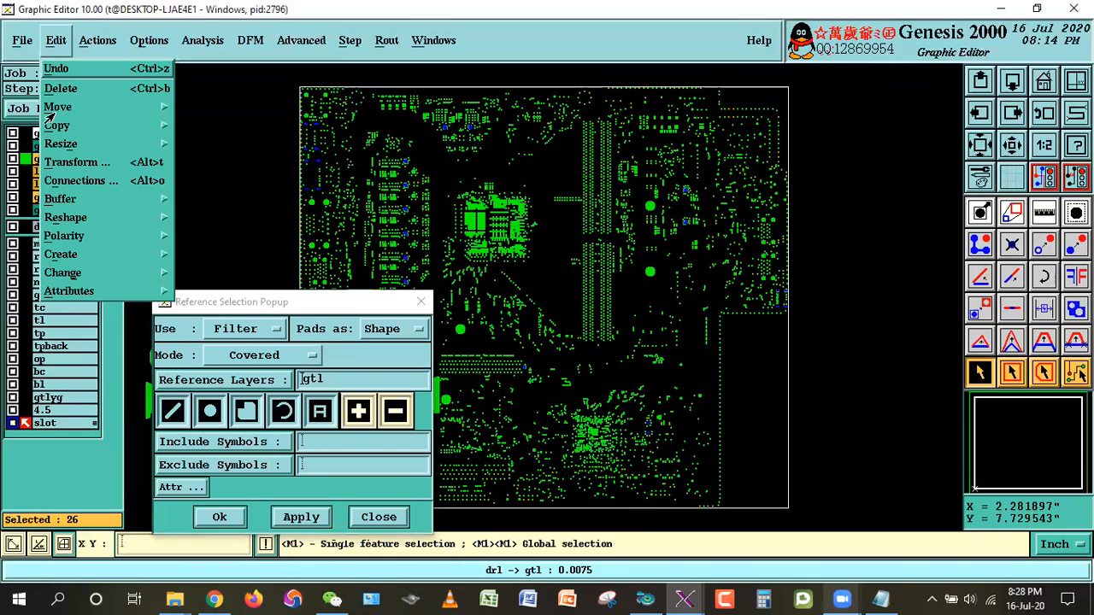
left_click(69, 91)
left_click(378, 517)
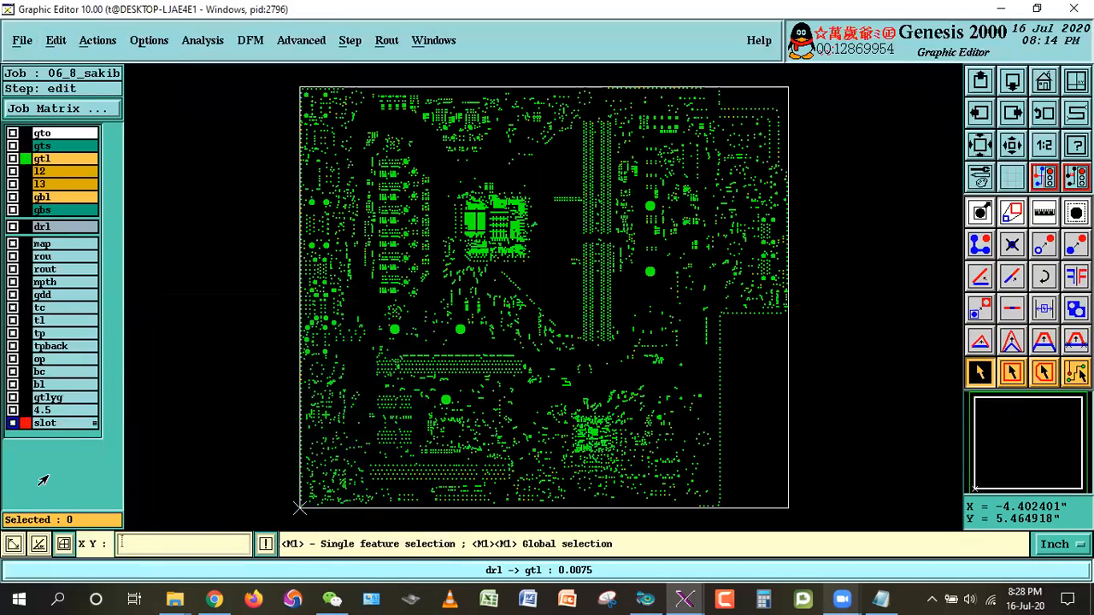
Hide gtl and check the slot layer's features histogram for leftover features, closing it when done.
left_click(50, 158)
right_click(53, 432)
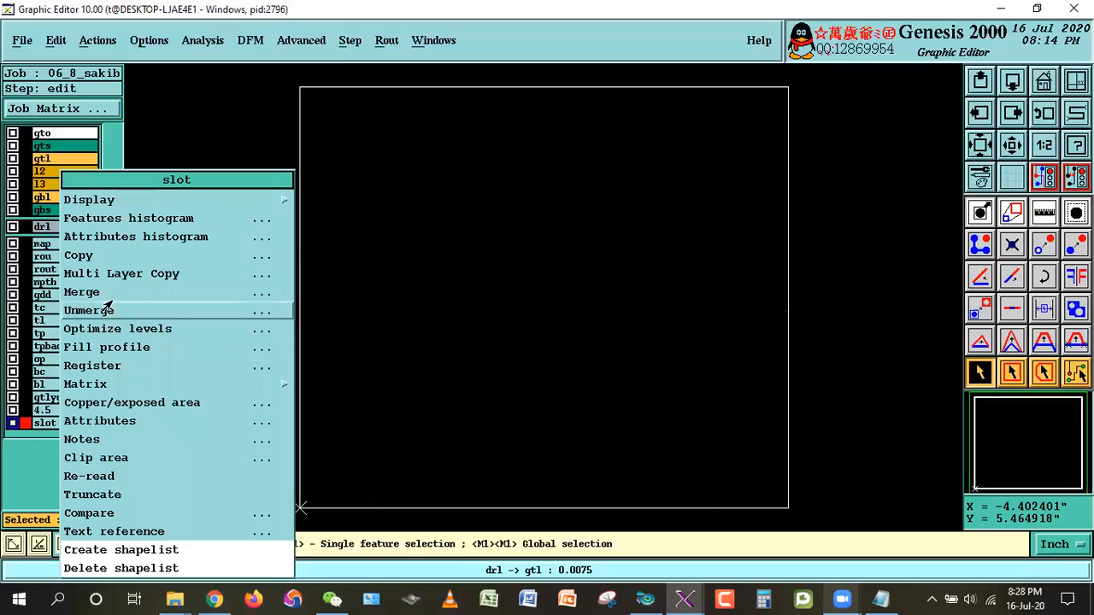
left_click(75, 214)
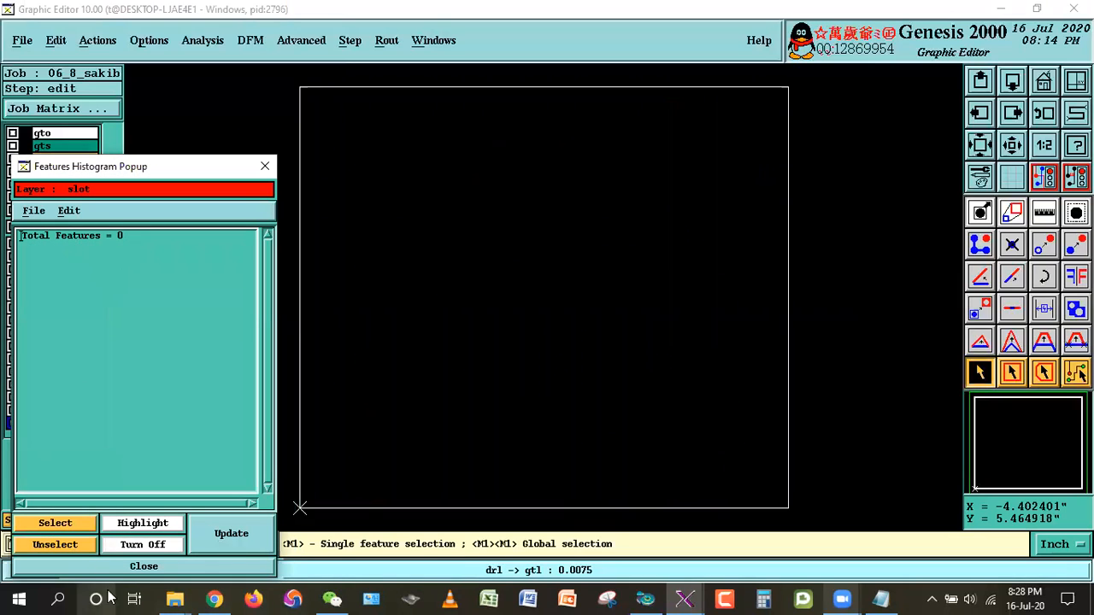
left_click(118, 566)
Display drl in place of the slot layer and run Drill Checks on it with the mk drill(mil) settings.
left_click(25, 423)
left_click(26, 227)
left_click(202, 40)
left_click(214, 68)
left_click_drag(227, 87, 383, 91)
left_click(234, 342)
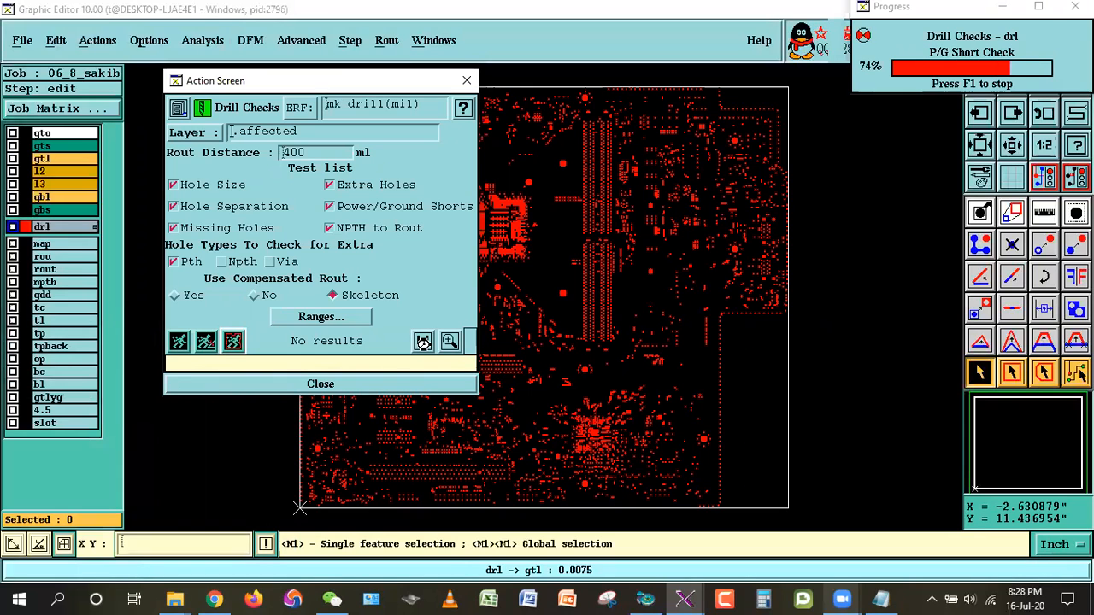
Review the drill check categories for touching and close holes on drl, and close the results viewer.
left_click(449, 341)
left_click_drag(170, 272, 329, 163)
left_click(355, 233)
left_click(445, 364)
left_click(444, 313)
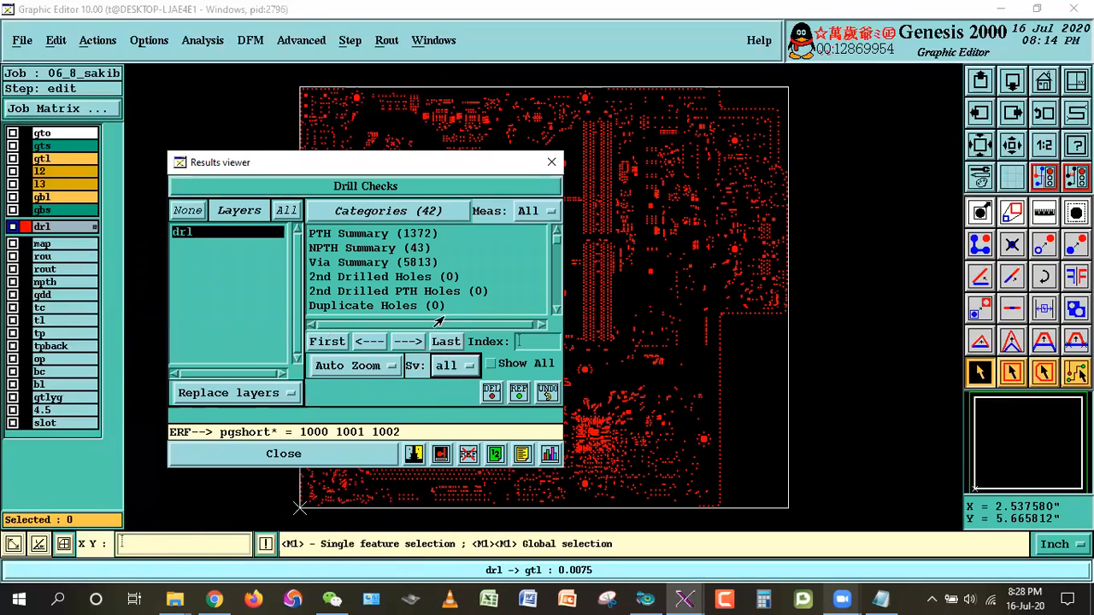
left_click(555, 311)
left_click(554, 312)
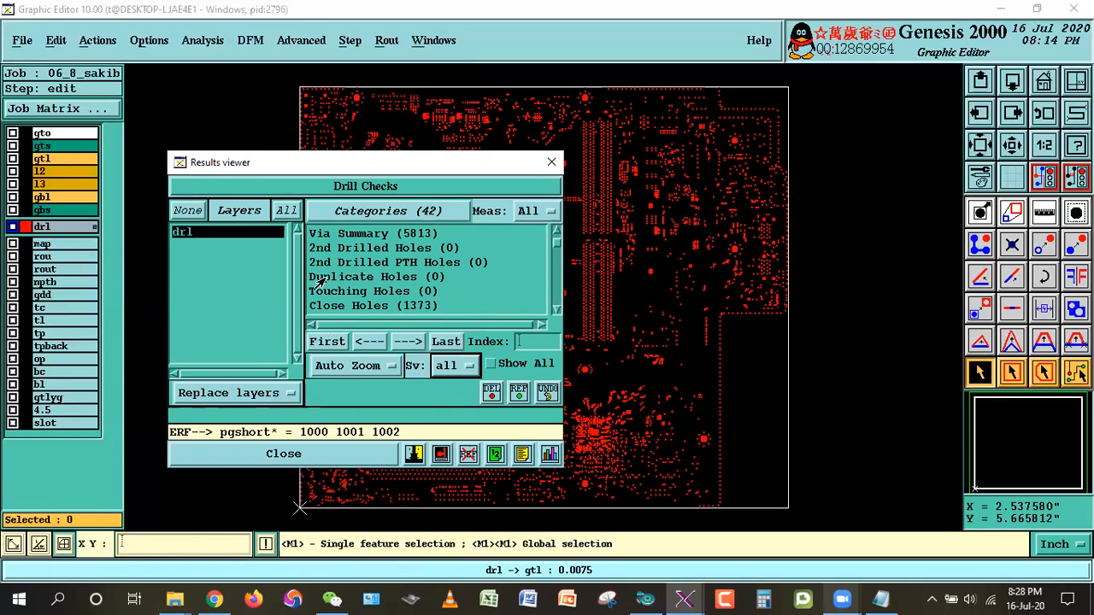
left_click(328, 456)
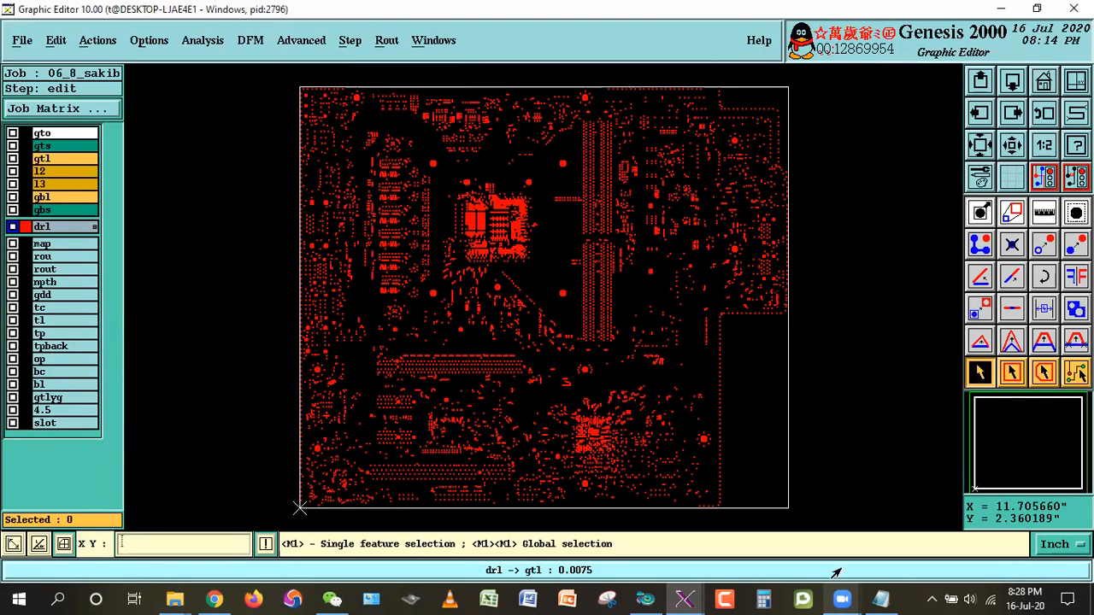
Switch to the Notepad notes, check the touching/joint hole ring requirement in item 11c, and return to the Graphic Editor.
left_click(880, 598)
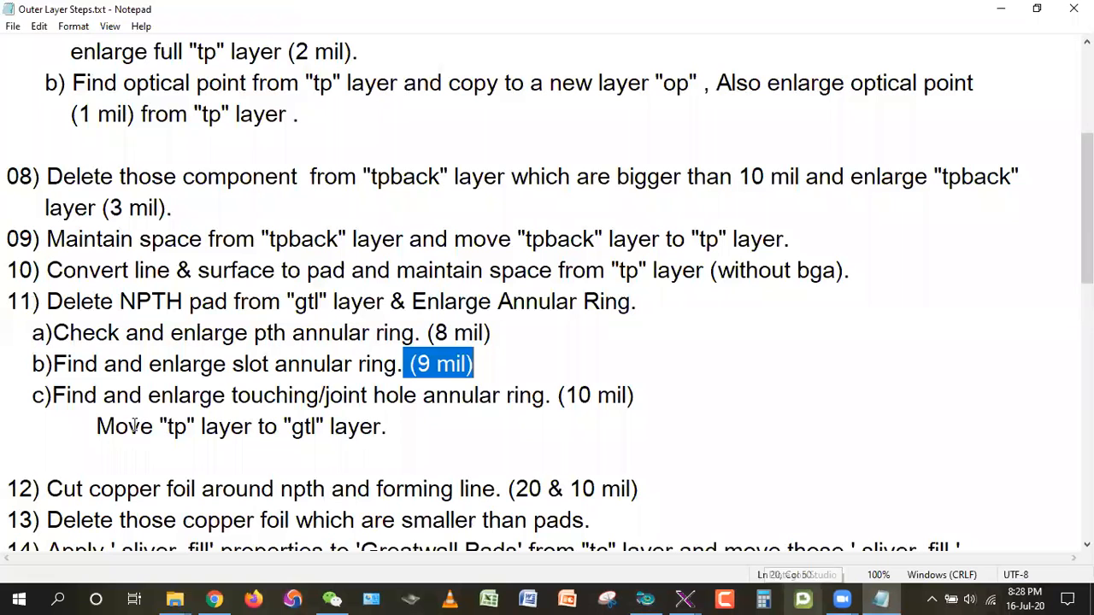
left_click_drag(37, 389, 627, 384)
left_click(757, 320)
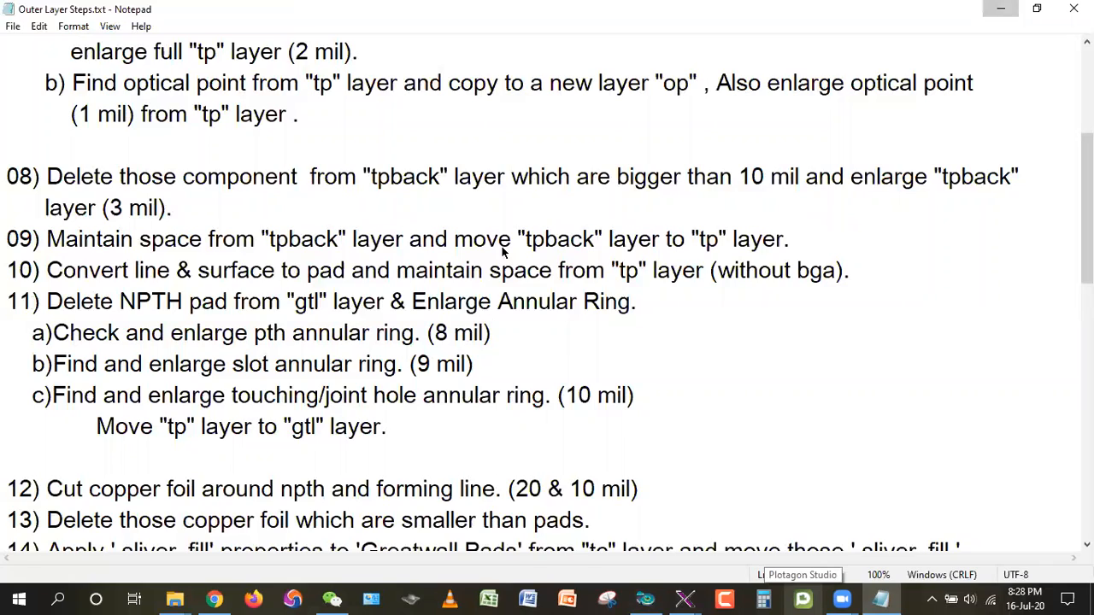
key("alt+Tab")
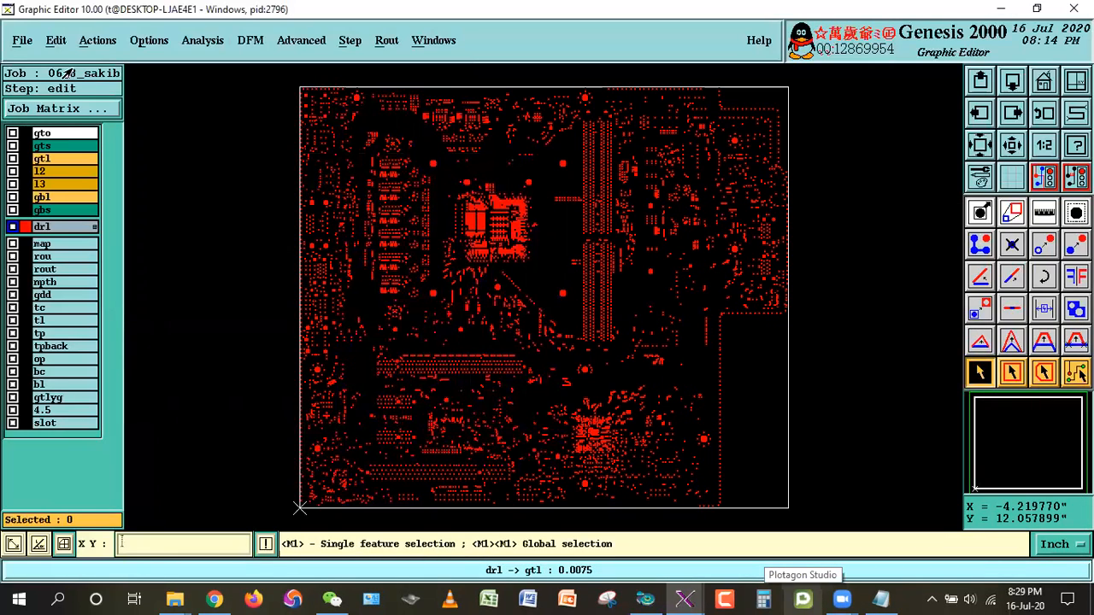
Close the current job's Graphic Editor and return to the Engineering Toolkit's job list.
left_click(22, 40)
left_click(34, 145)
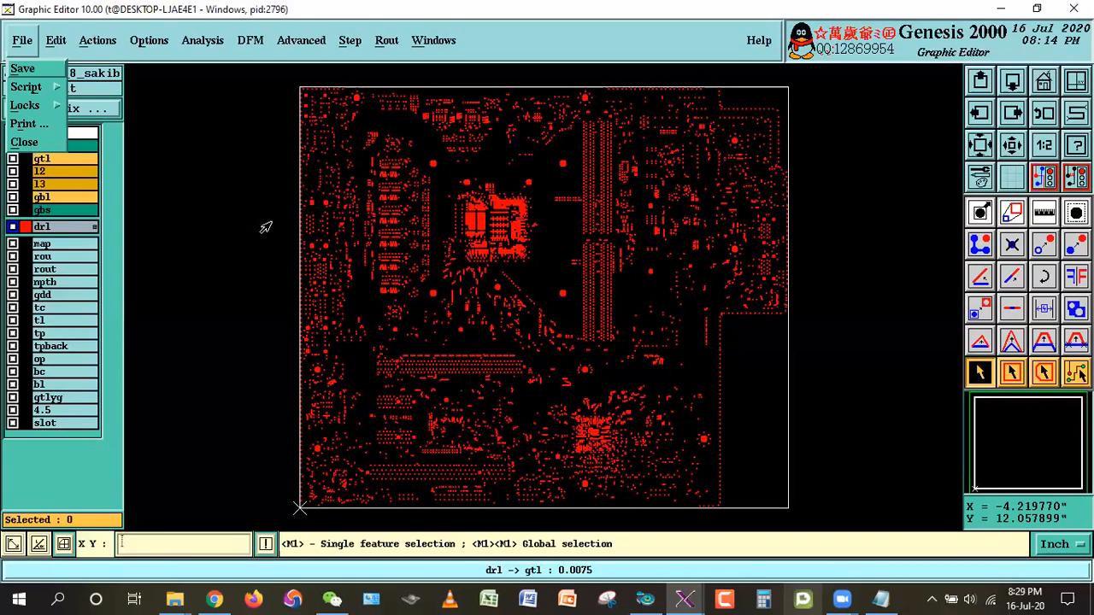
double_click(35, 150)
double_click(34, 144)
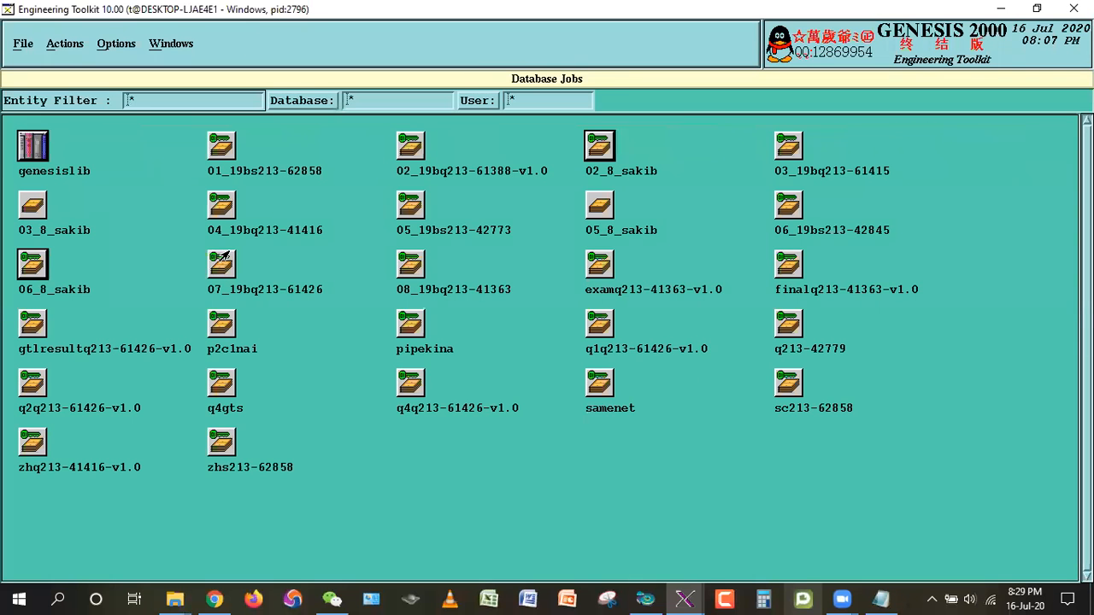
Switch to the Notepad notes, read the instruction on moving tp to gtl under item 11, and return to the job list.
left_click(882, 599)
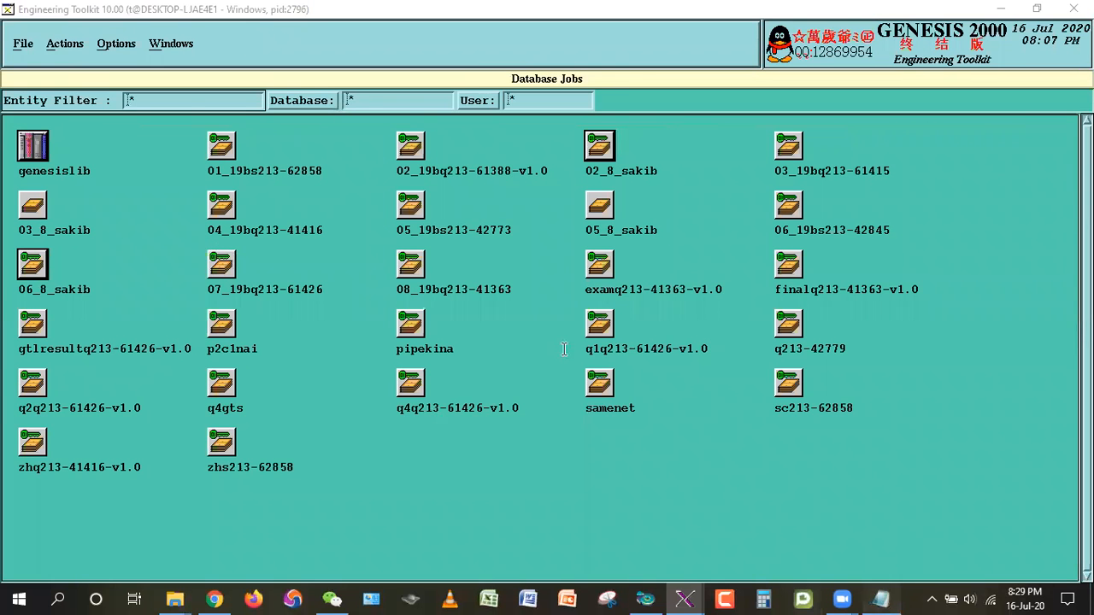
left_click_drag(385, 430, 161, 399)
left_click_drag(106, 446, 73, 431)
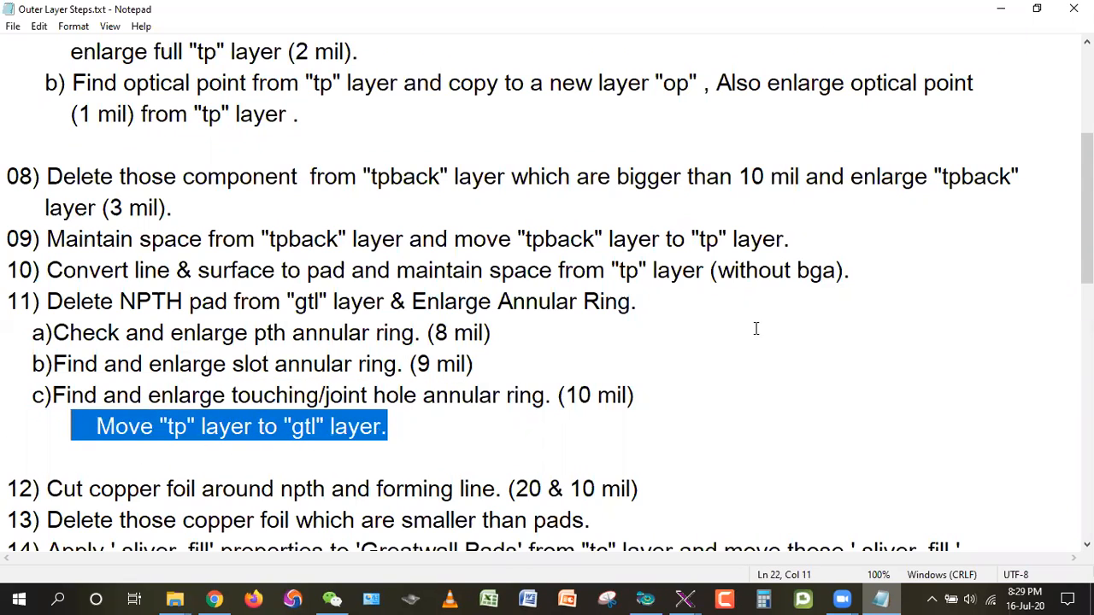
left_click(722, 423)
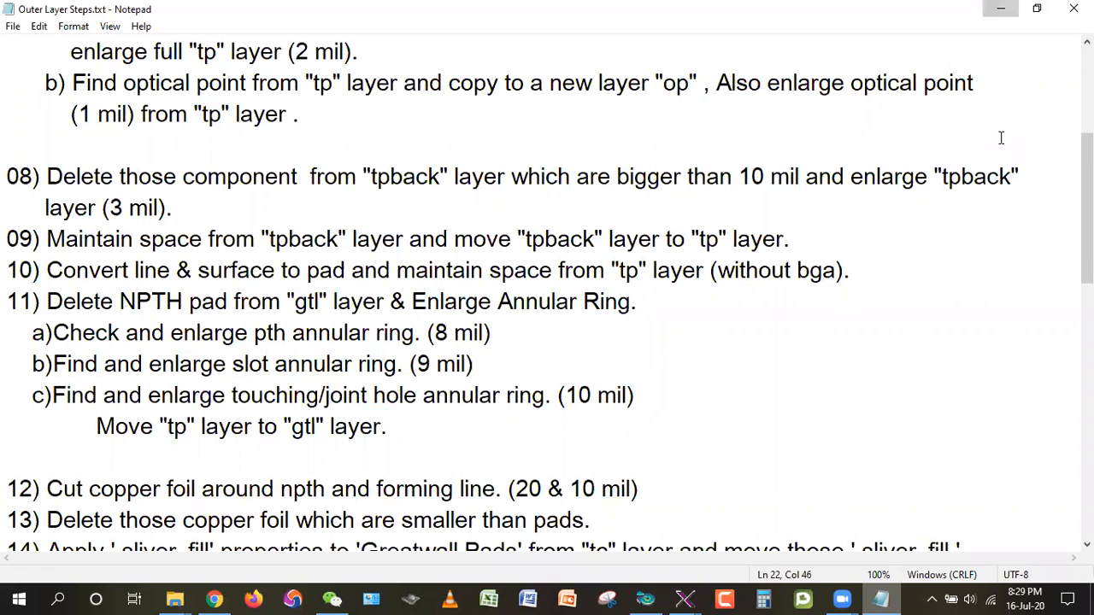
left_click(1001, 8)
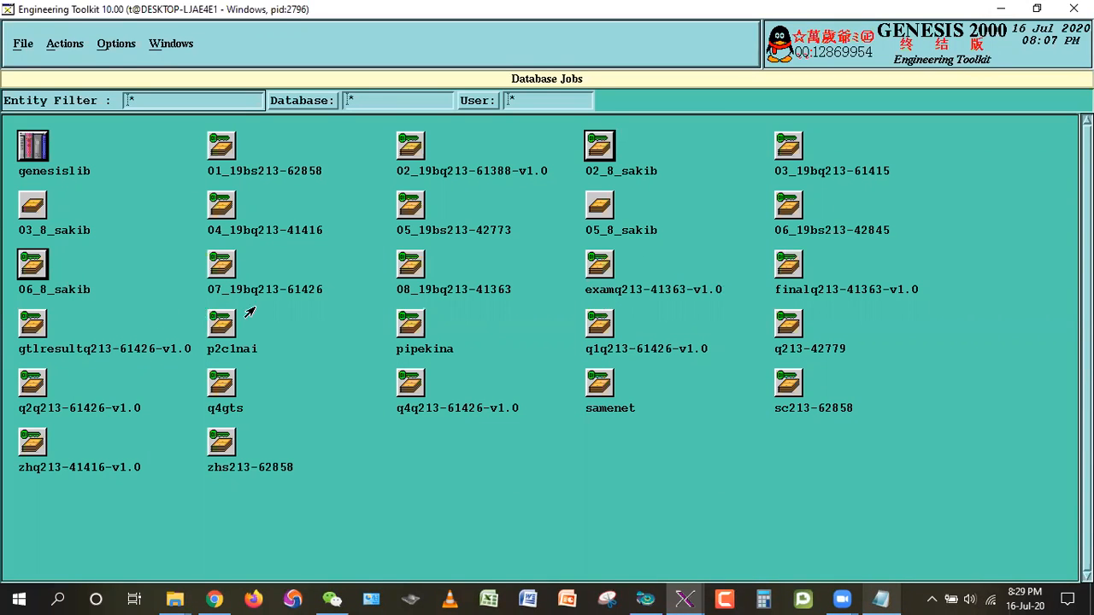
Check out and open the 05_8 job, open its edit step in a maximized Graphic Editor, and display gtl.
double_click(600, 207)
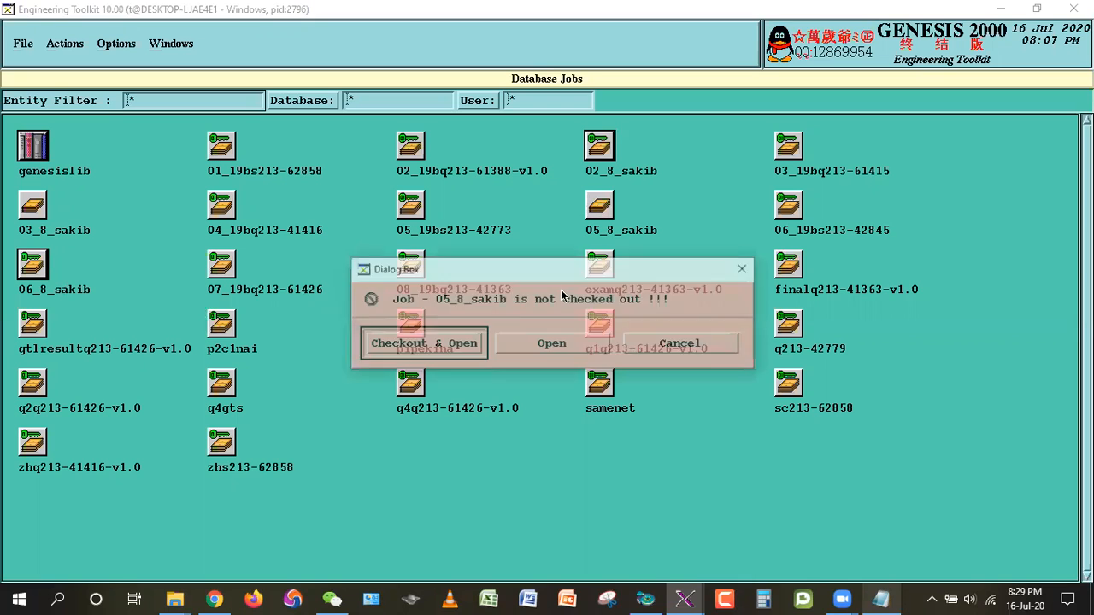
left_click(426, 346)
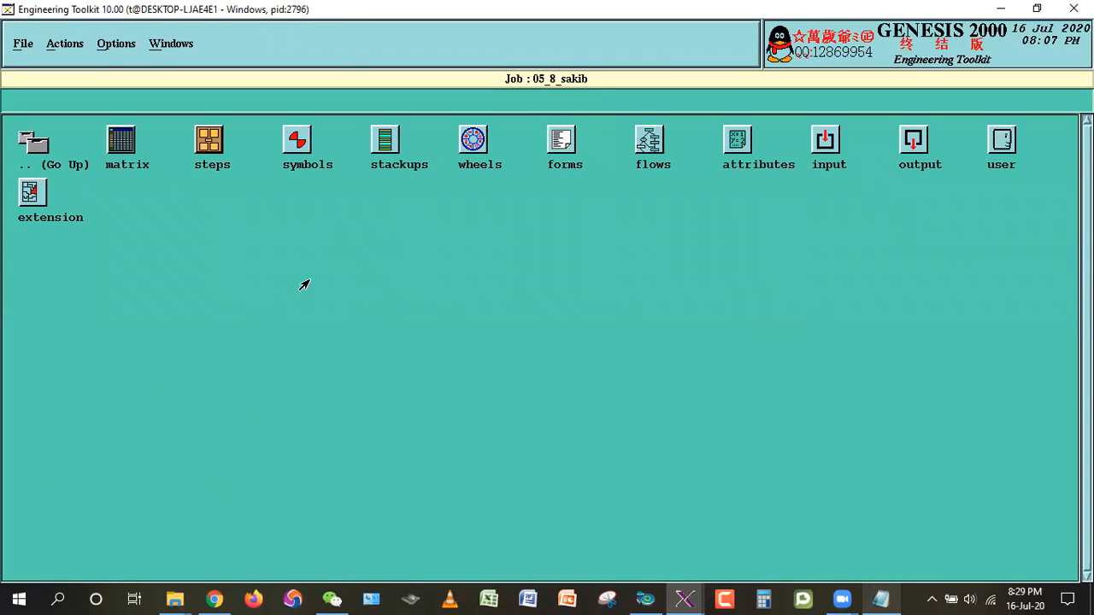
double_click(295, 141)
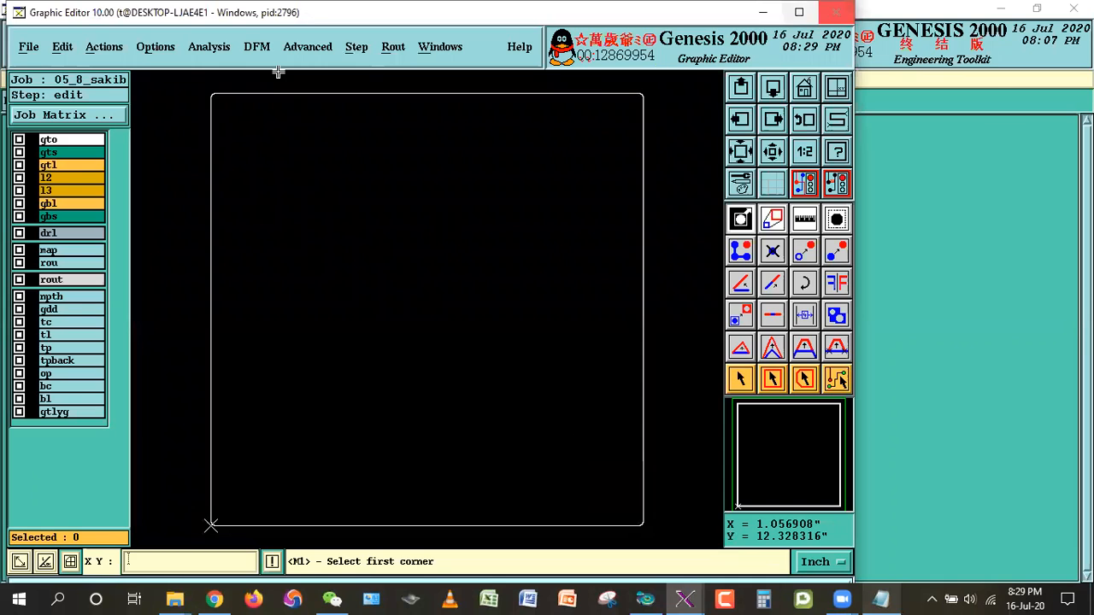
left_click(799, 12)
left_click(980, 373)
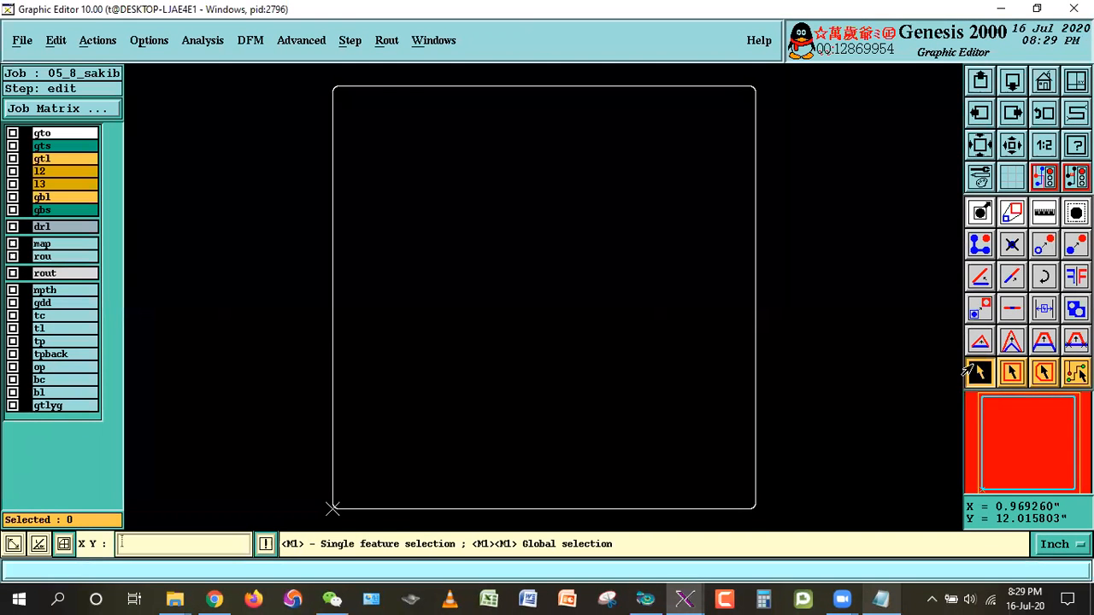
left_click(43, 159)
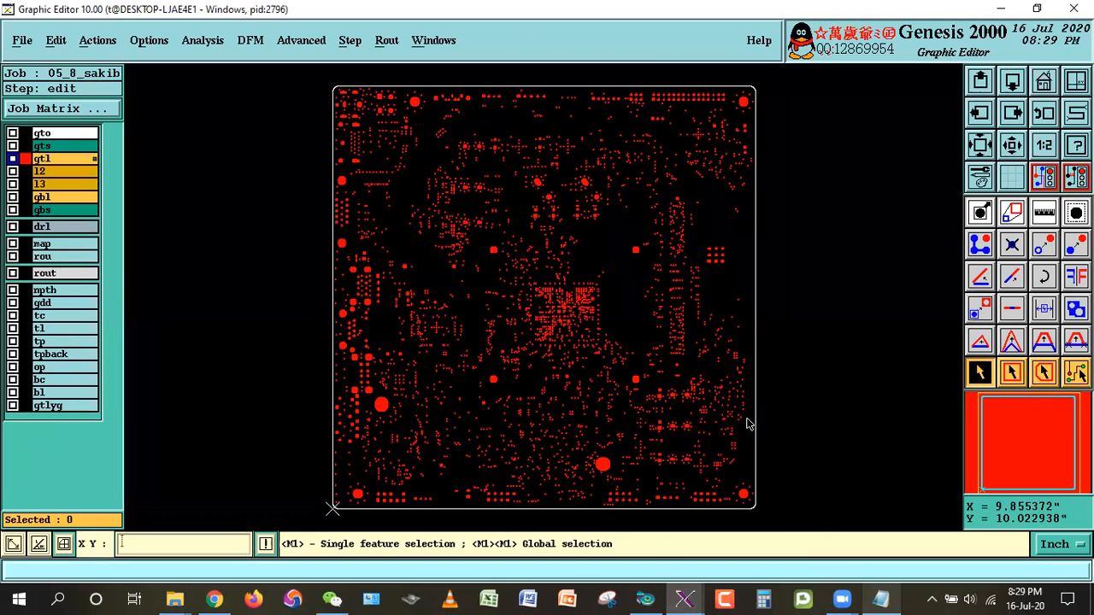
Review the tp layer instructions in items 10 and 11 of the Notepad notes and return to the Graphic Editor.
left_click(874, 595)
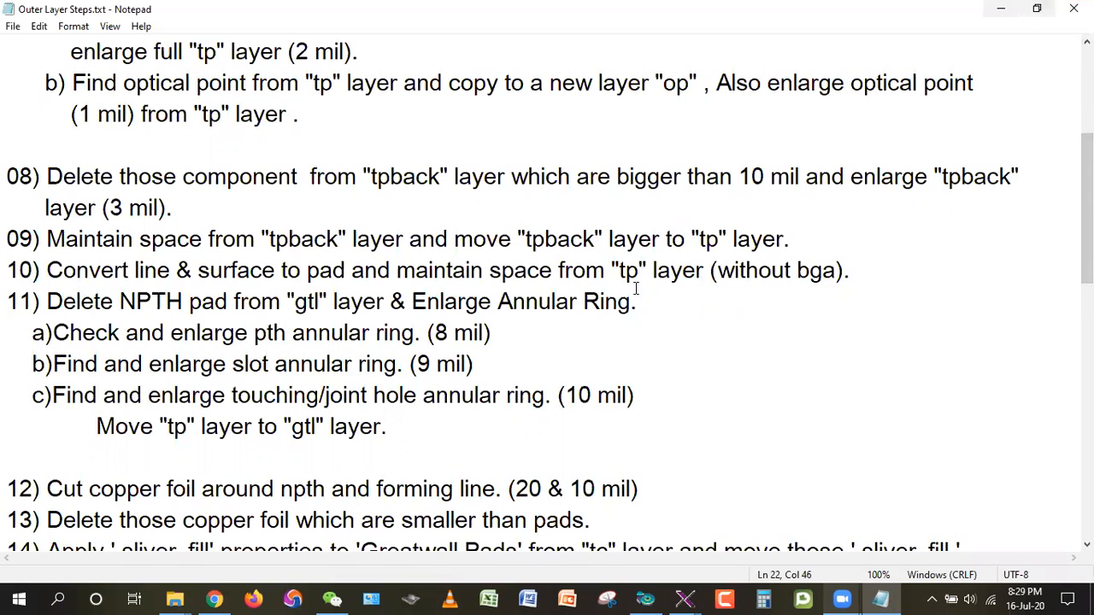
left_click_drag(616, 272, 718, 272)
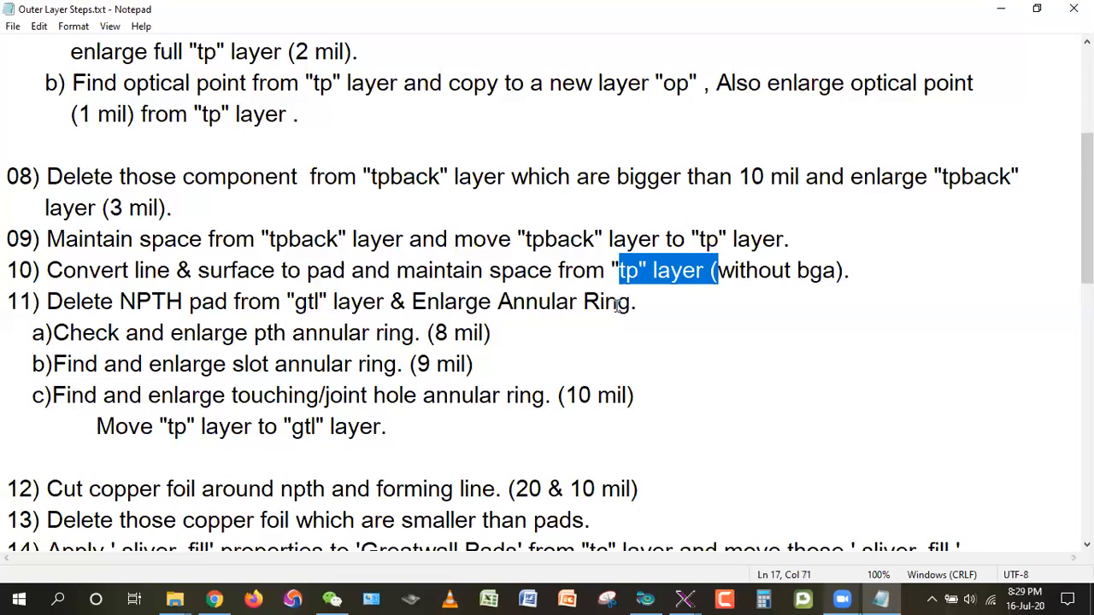
left_click_drag(165, 427, 386, 426)
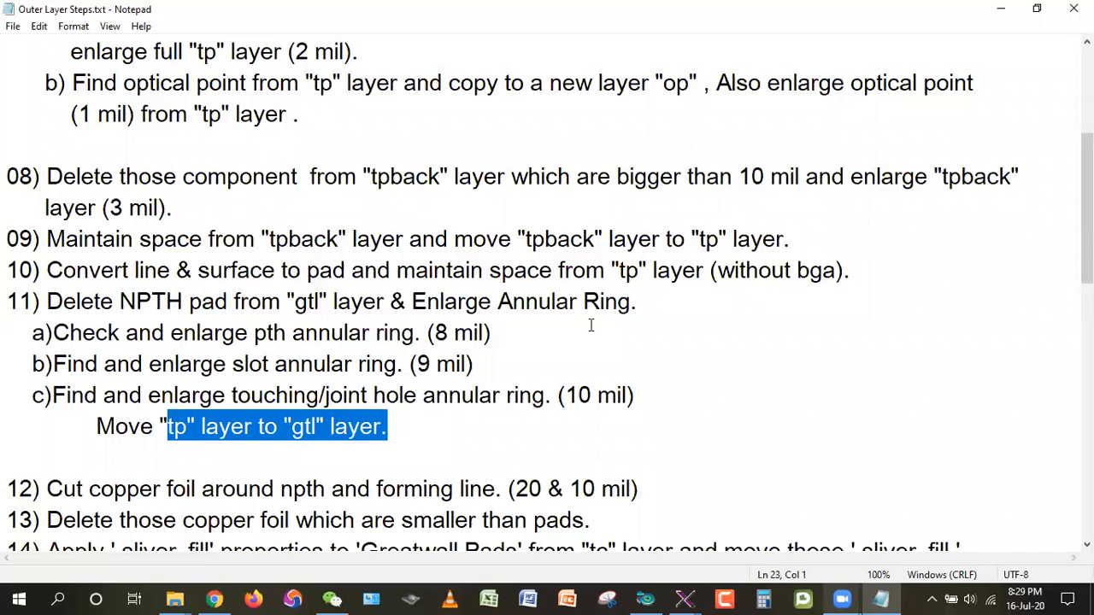
left_click(833, 362)
key("alt+Tab")
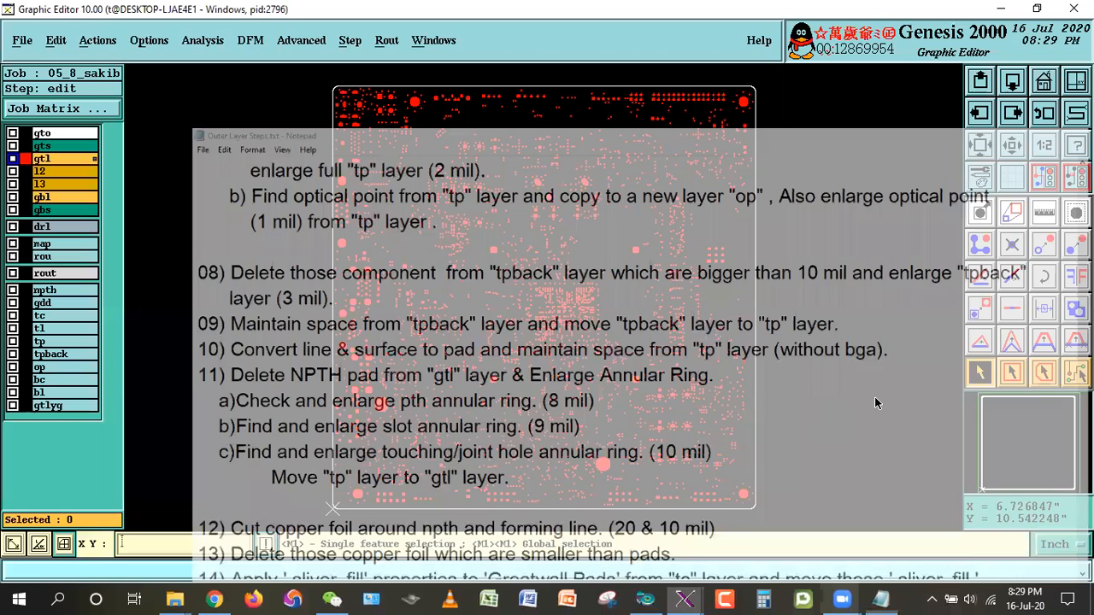
Select the gtl pads touching the npth layer by reference selection in Touch mode.
left_click(94, 42)
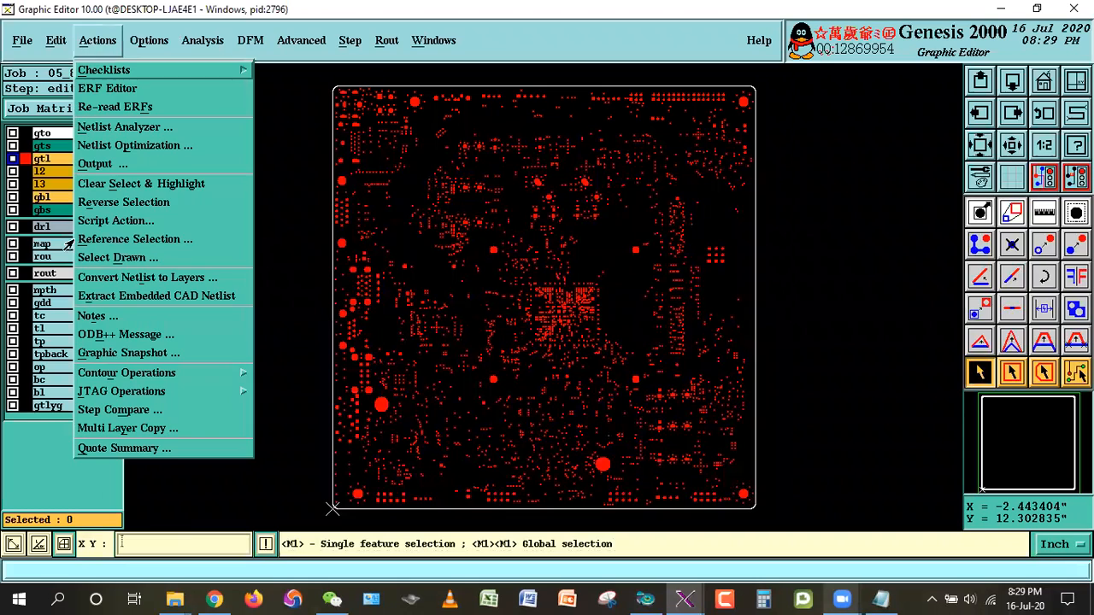
left_click(106, 196)
left_click(97, 40)
left_click(103, 238)
left_click(83, 113)
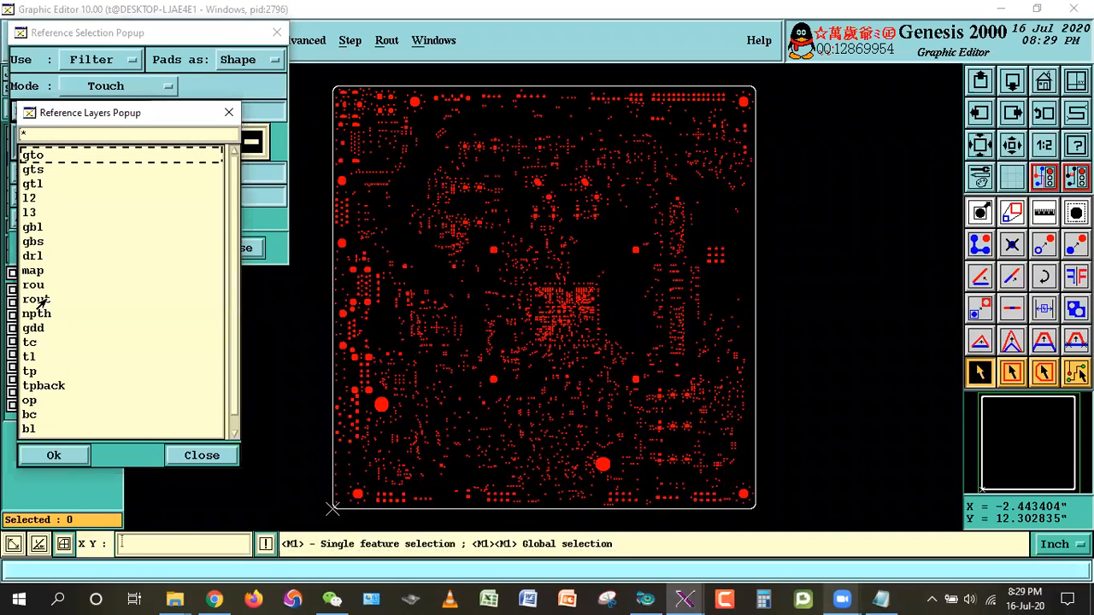
double_click(42, 314)
left_click(158, 246)
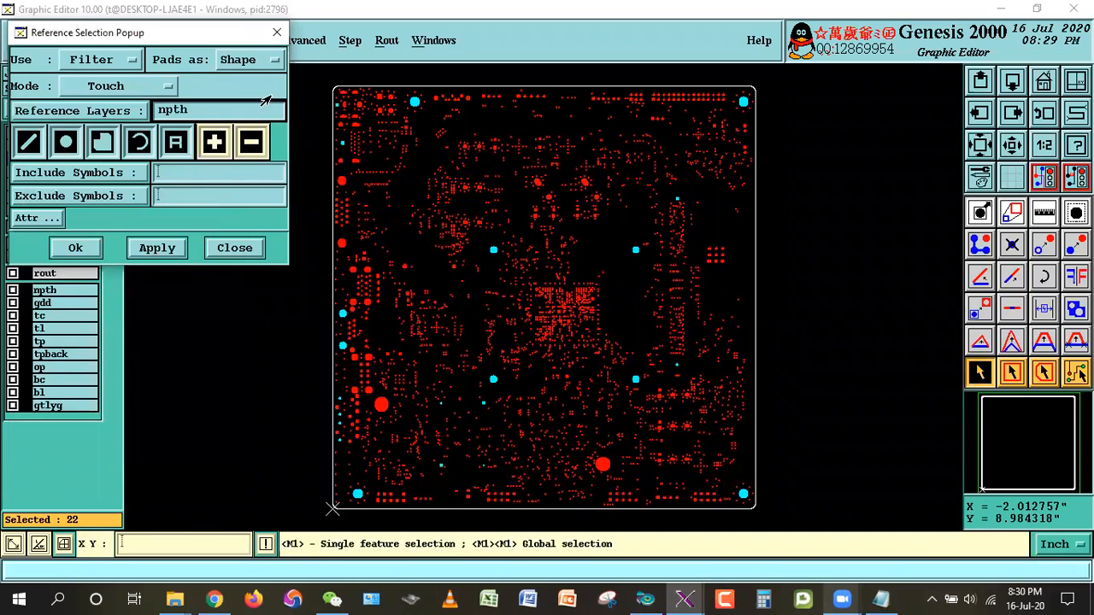
left_click_drag(195, 47, 501, 141)
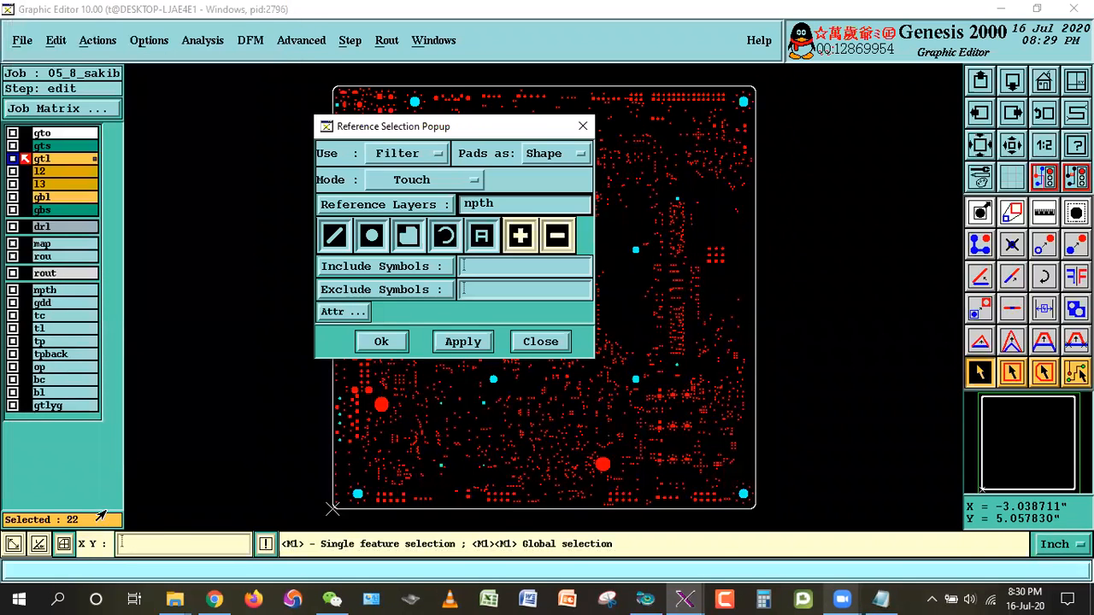
Compare the selection with the npth layer's features histogram, and delete the selected NPTH pads from gtl.
right_click(45, 291)
left_click(107, 219)
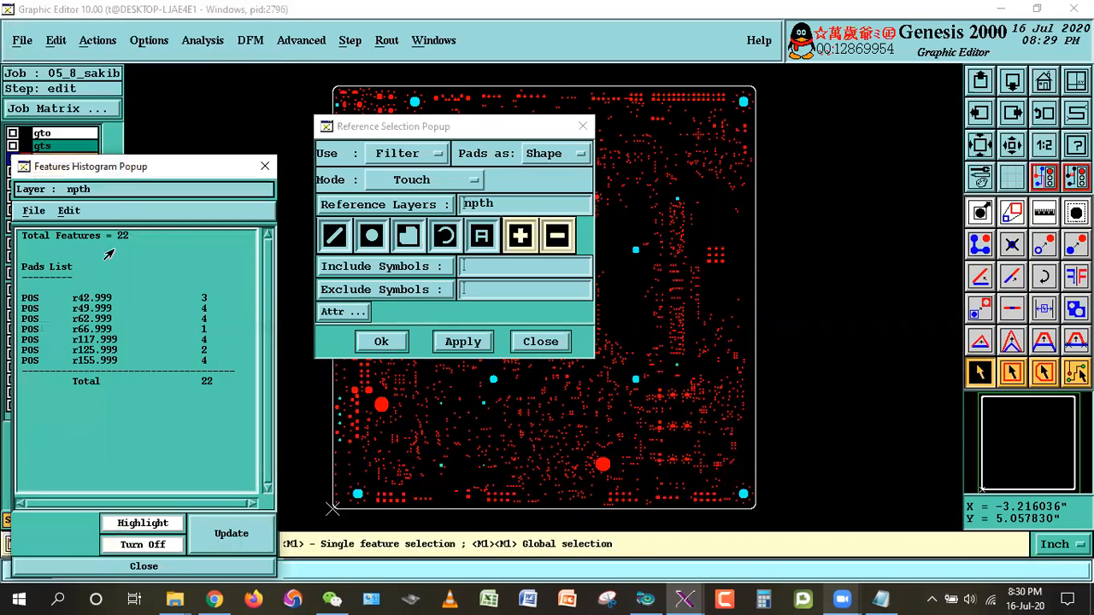
left_click(118, 571)
left_click(56, 40)
left_click(64, 87)
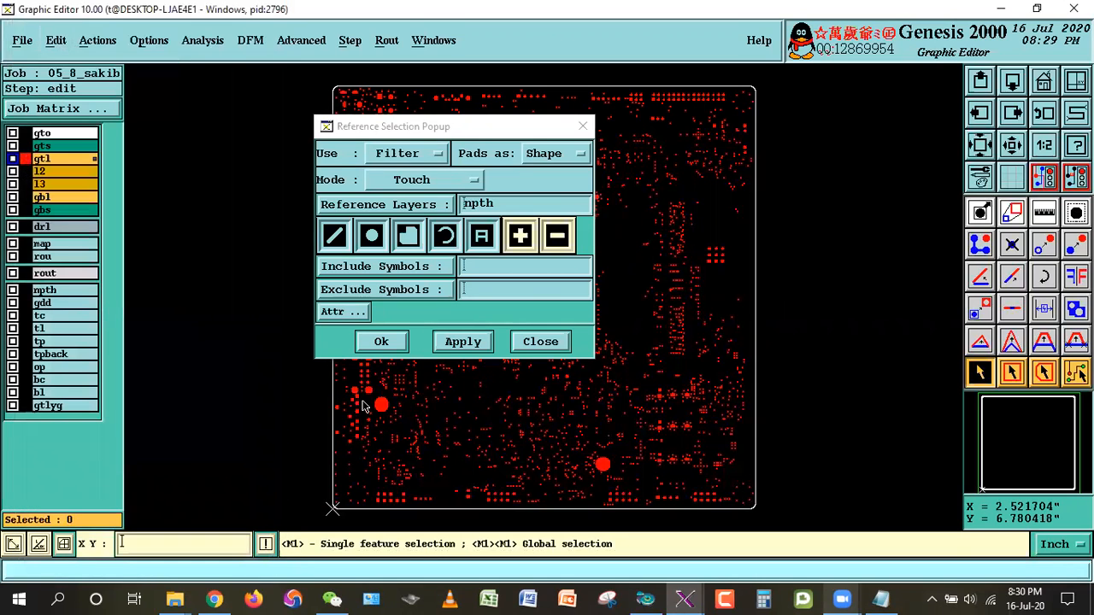
left_click(540, 340)
Run Signal Layer Checks on gtl with the Mk Signal(Mils) settings.
left_click(203, 40)
left_click(215, 87)
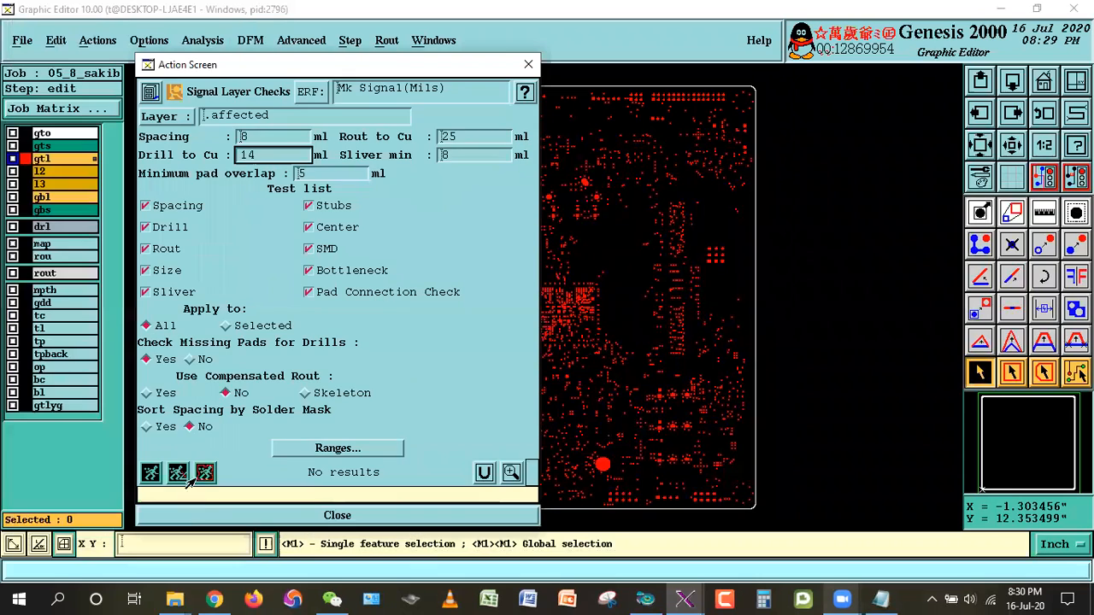
left_click(190, 479)
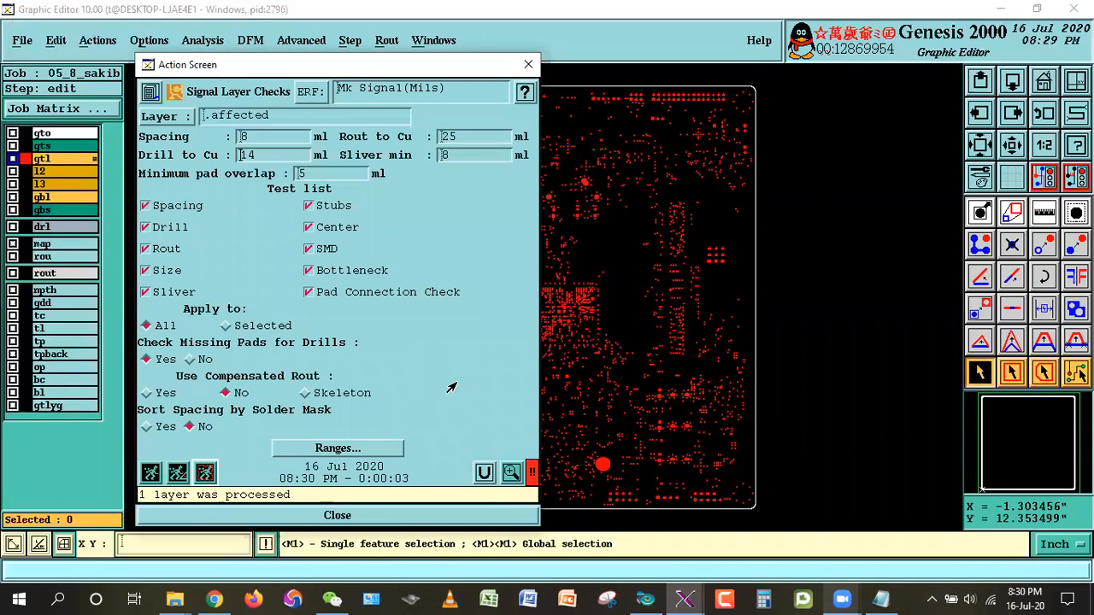
Examine the PTH (Comp) Annular ring results for gtl in a histogram at 0.1 resolution, and close the results.
left_click(511, 473)
left_click(514, 518)
left_click(288, 473)
left_click(286, 439)
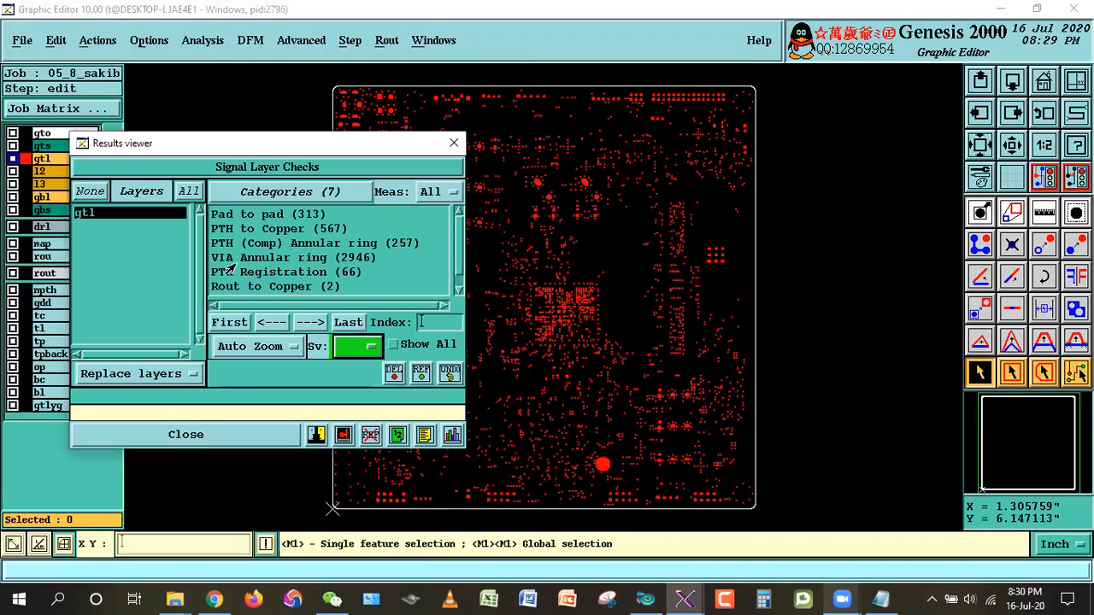
left_click(240, 243)
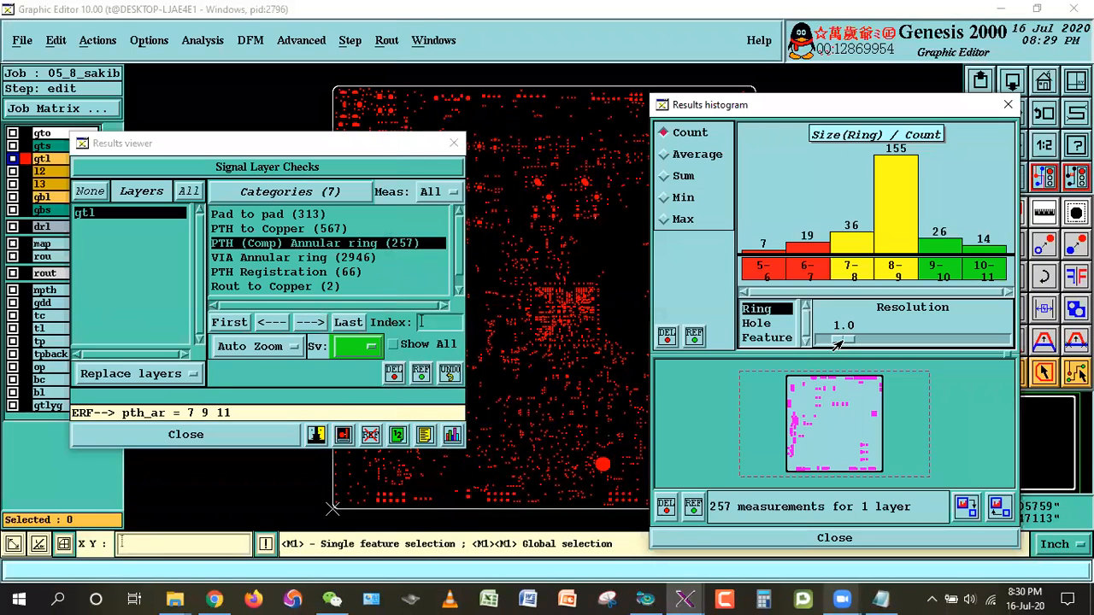
left_click_drag(842, 340, 795, 343)
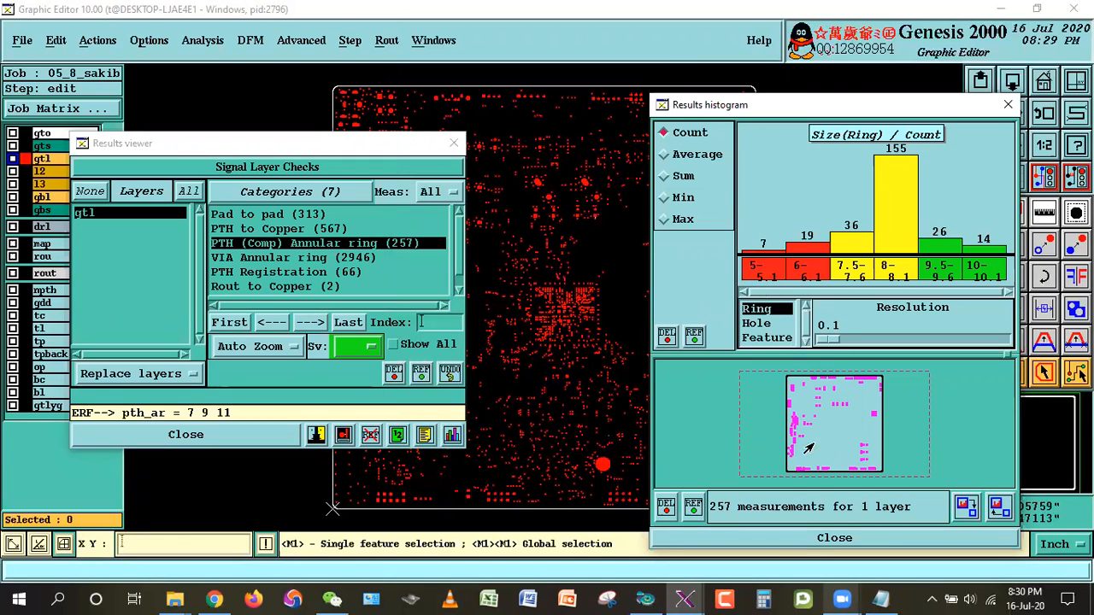
left_click(827, 538)
left_click(192, 434)
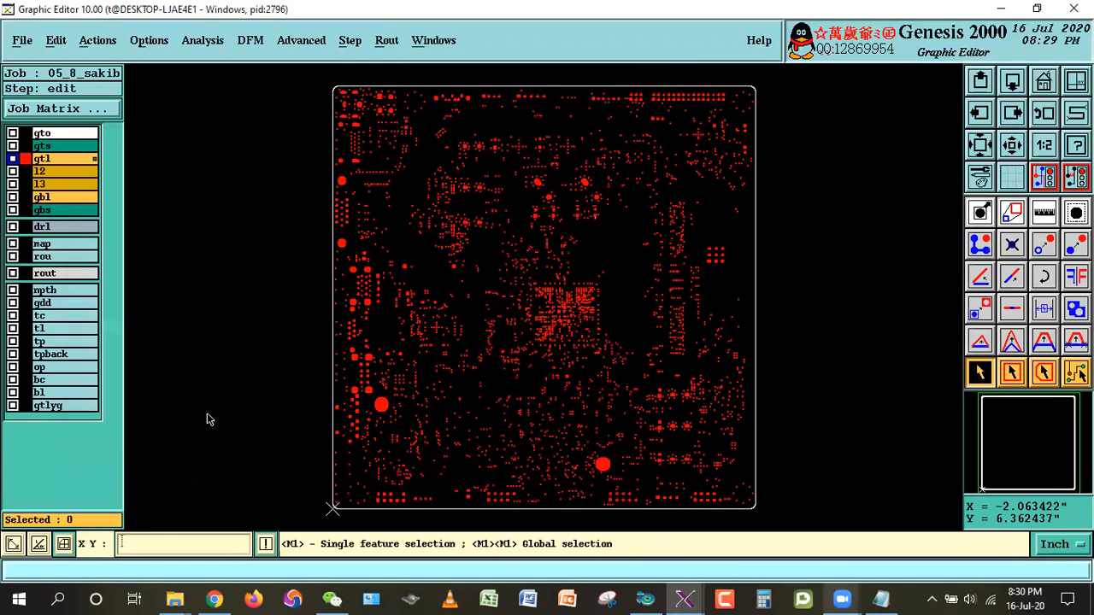
Run Signal Layer Opt on gtl with the mk(padup) settings, PTH AR 8 and VIA AR 6 mil, and open its results.
left_click(251, 41)
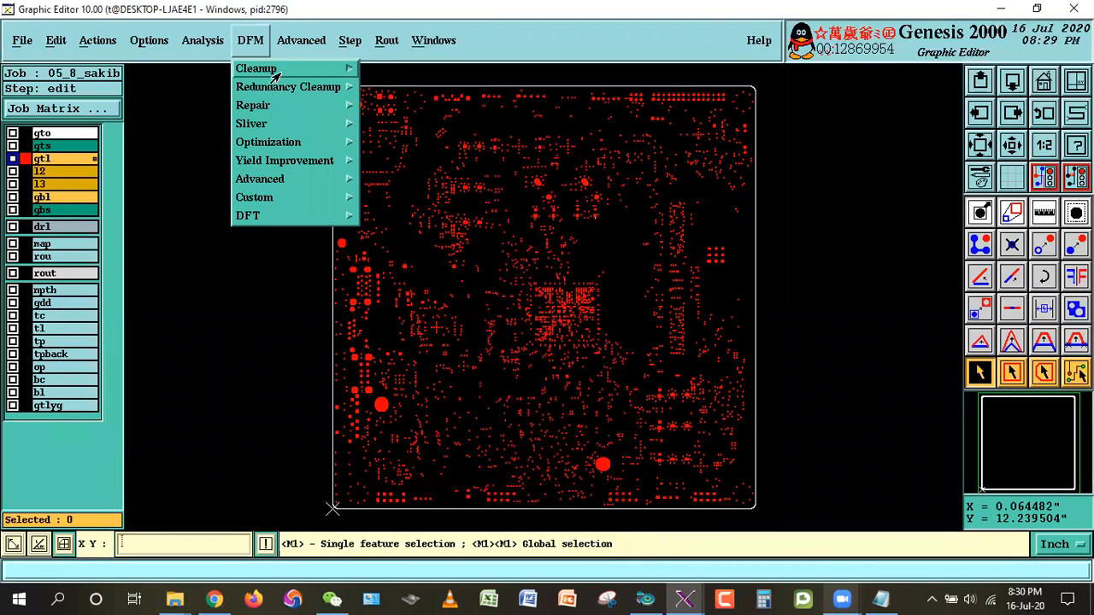
mouse_move(281, 141)
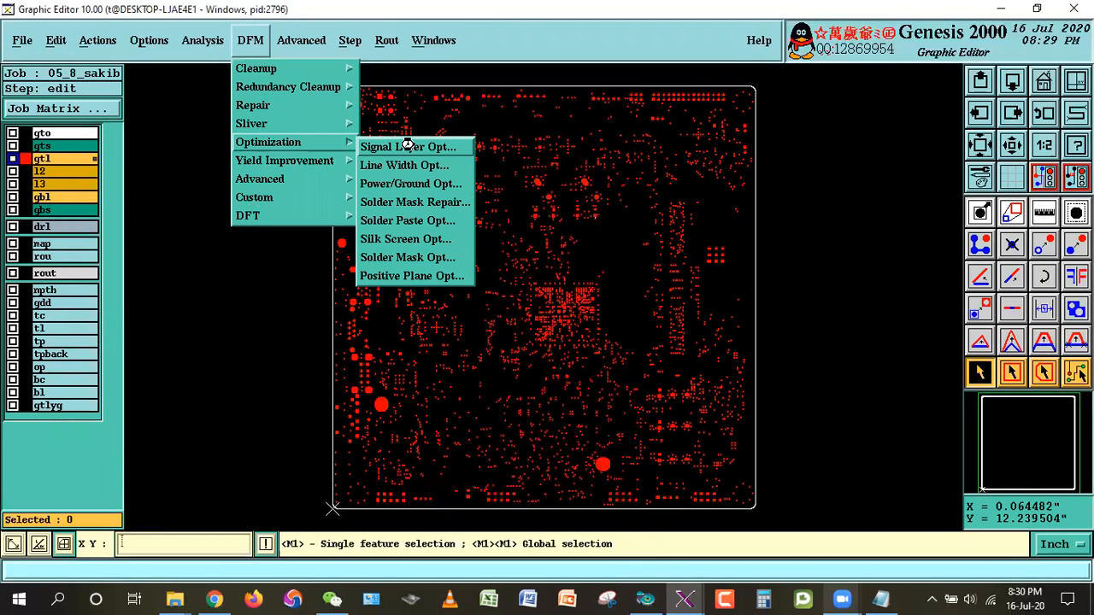
left_click(407, 145)
left_click(301, 479)
left_click(554, 477)
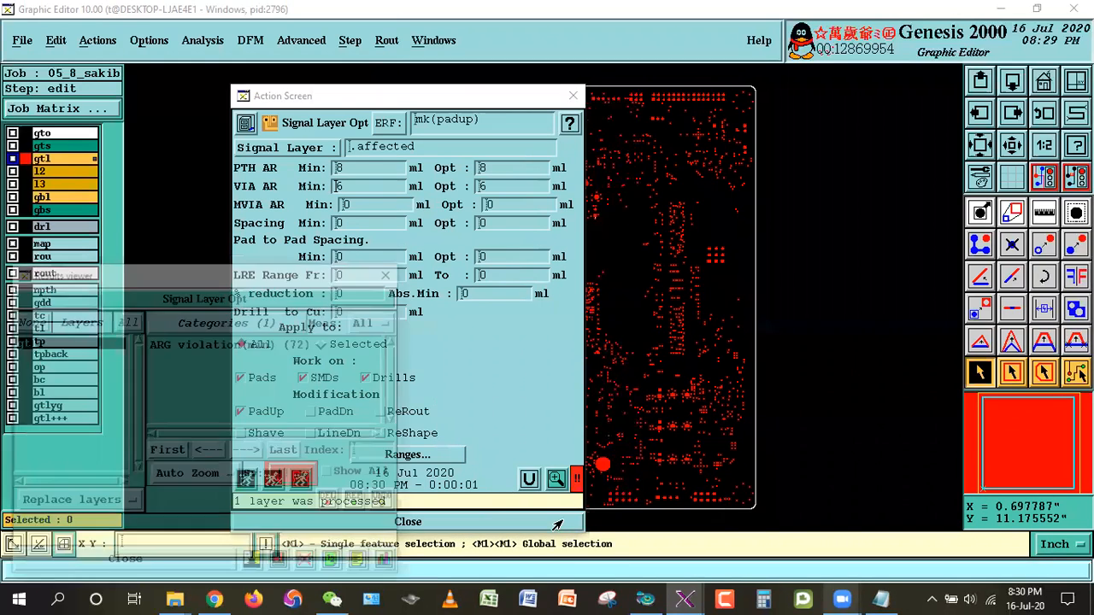
left_click(434, 522)
Set the results severity filter to include green, and display the first ARG violation(min) measurement on gtl.
left_click_drag(176, 273, 250, 181)
left_click(368, 386)
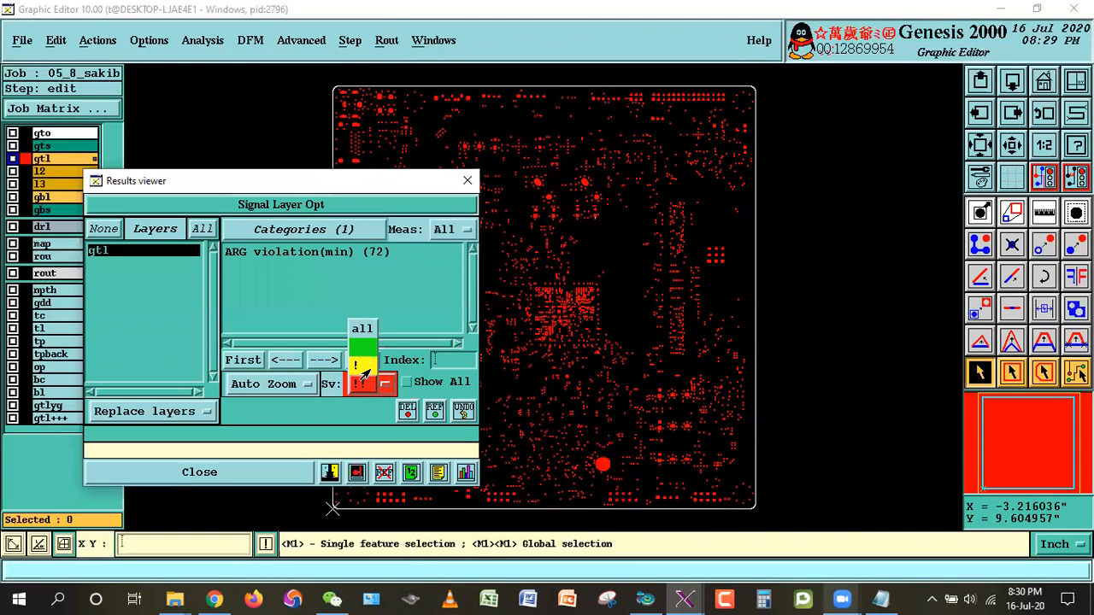
left_click(362, 357)
left_click(299, 267)
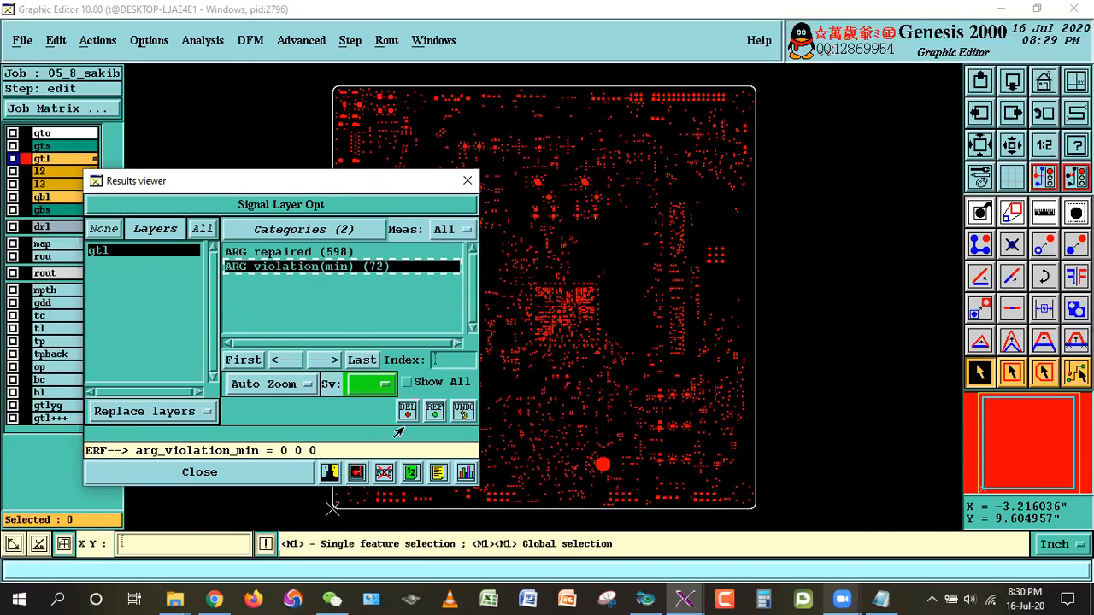
left_click(236, 361)
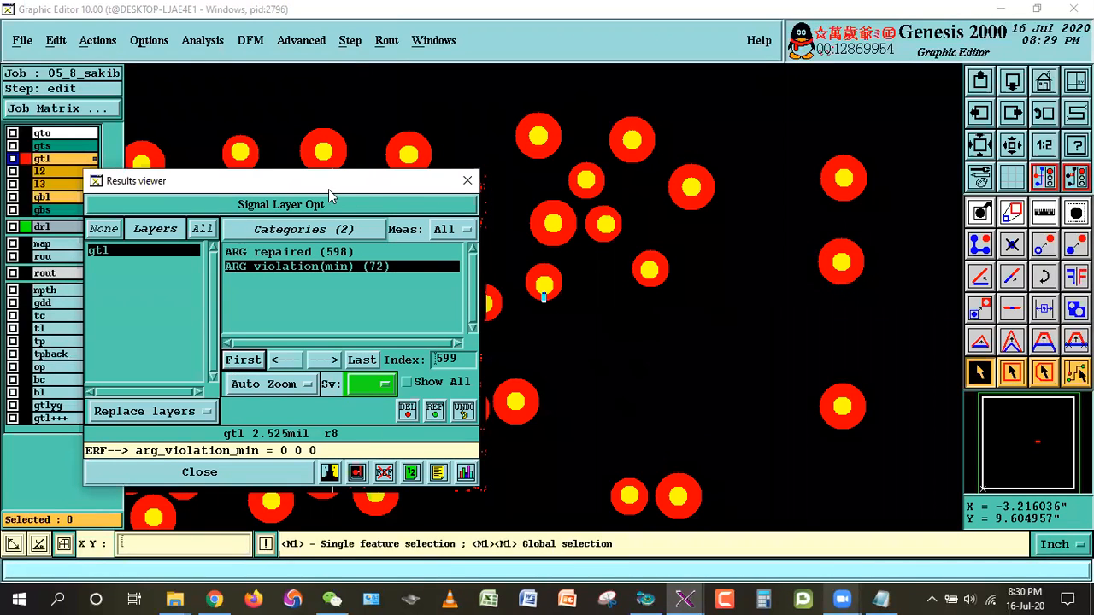
Review the ARG violation(min) measurements on gtl one after another, through to the oval pads at index 670.
left_click_drag(380, 188, 386, 373)
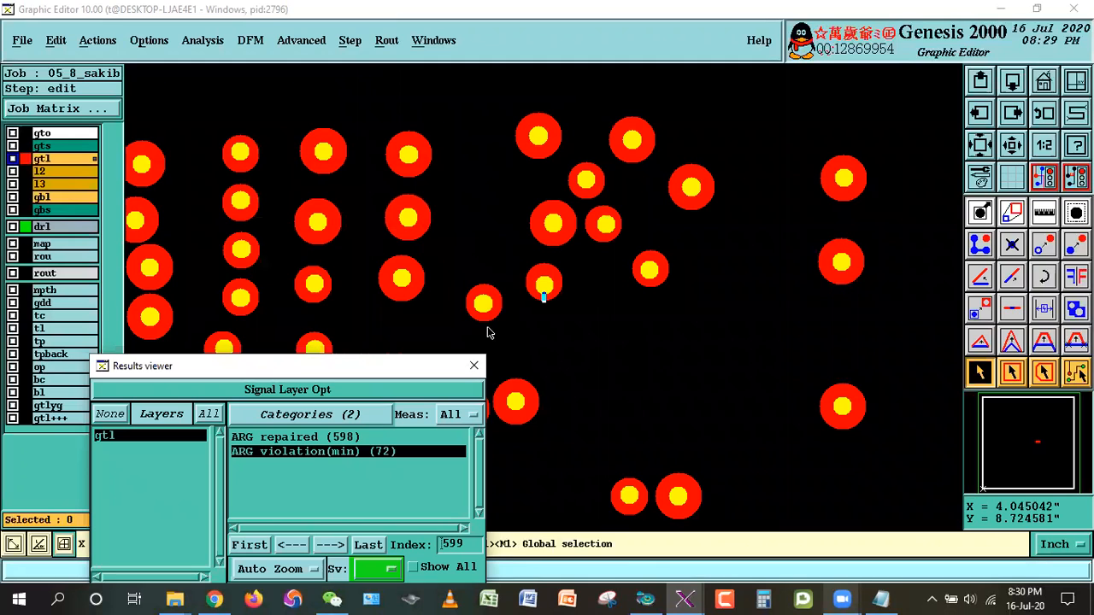
left_click_drag(345, 359, 316, 289)
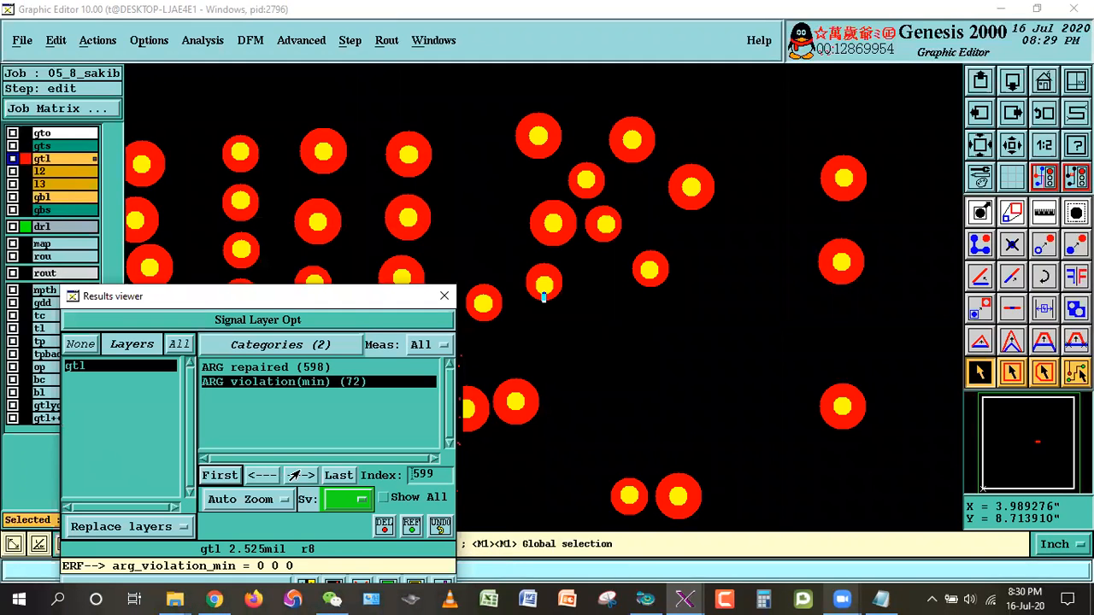
left_click(299, 475)
left_click(299, 475)
left_click(299, 475)
left_click(299, 475)
left_click(299, 475)
left_click(299, 475)
left_click(299, 475)
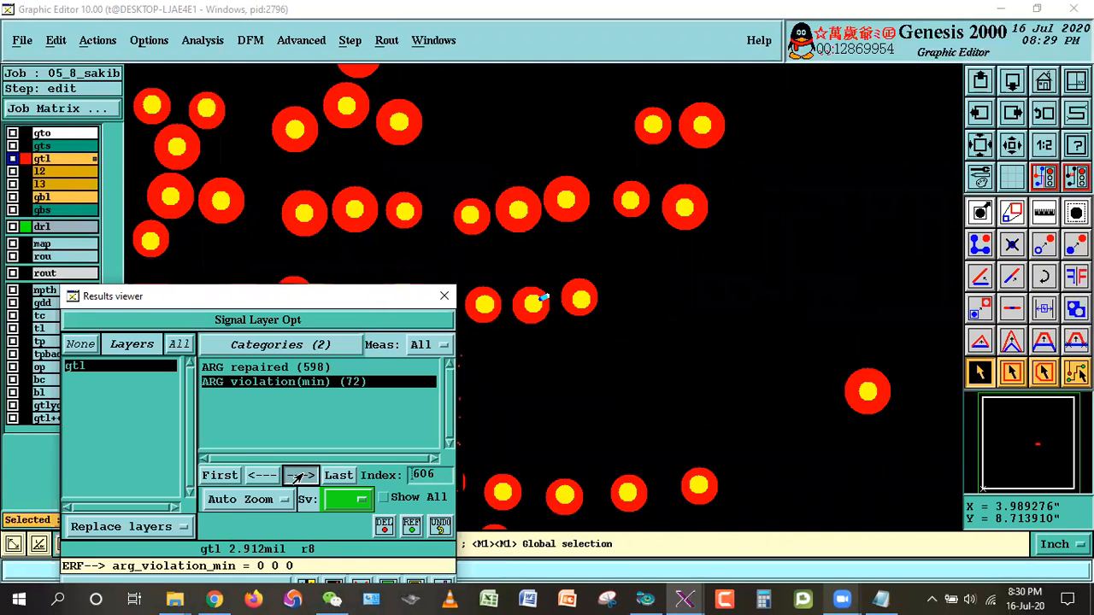
left_click(299, 475)
left_click(300, 475)
left_click(299, 475)
left_click(299, 475)
left_click(299, 475)
left_click(300, 475)
left_click(300, 475)
left_click(299, 475)
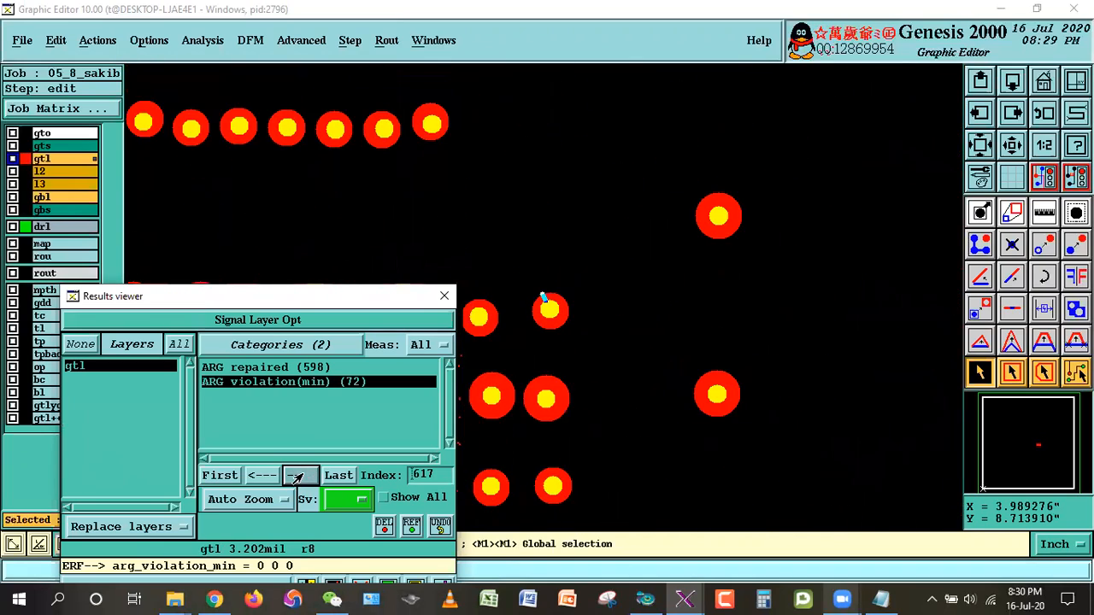
left_click(299, 475)
left_click(299, 475)
left_click(299, 475)
left_click(299, 475)
left_click(299, 475)
left_click(299, 475)
left_click(299, 475)
left_click(299, 475)
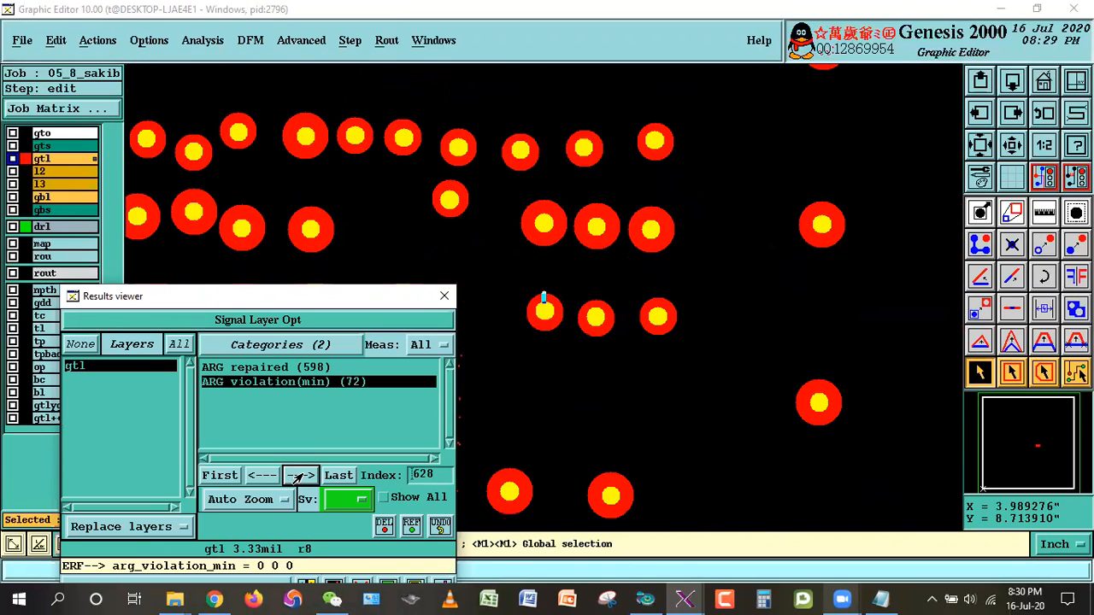
left_click(299, 475)
left_click(299, 475)
left_click(299, 475)
left_click(299, 475)
left_click(299, 475)
left_click(299, 475)
left_click(299, 475)
left_click(299, 475)
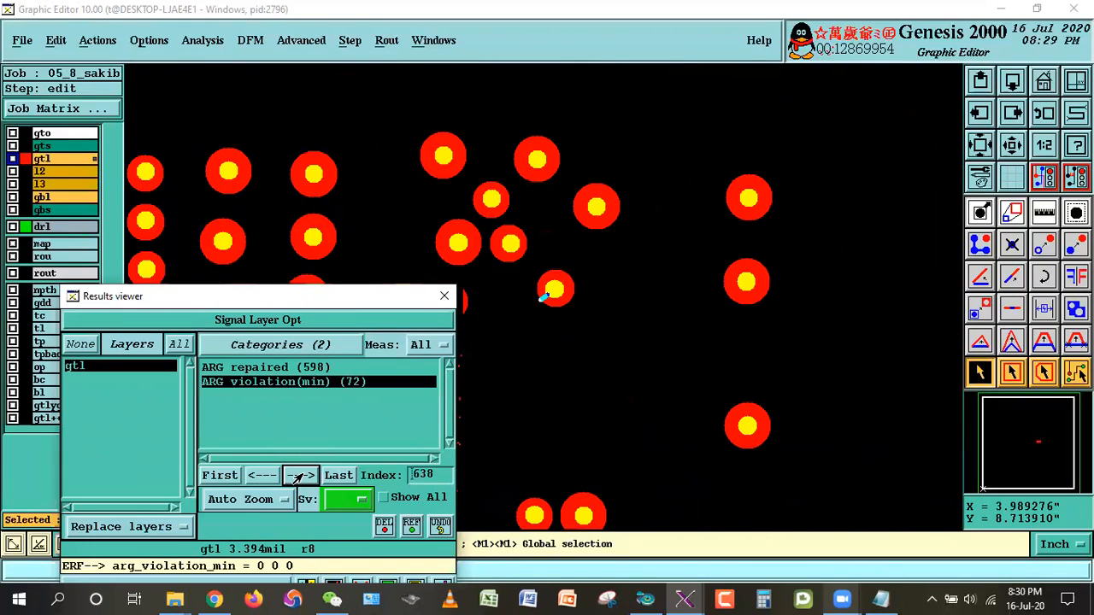
left_click(299, 475)
left_click(299, 475)
left_click(299, 475)
left_click(299, 475)
left_click(299, 475)
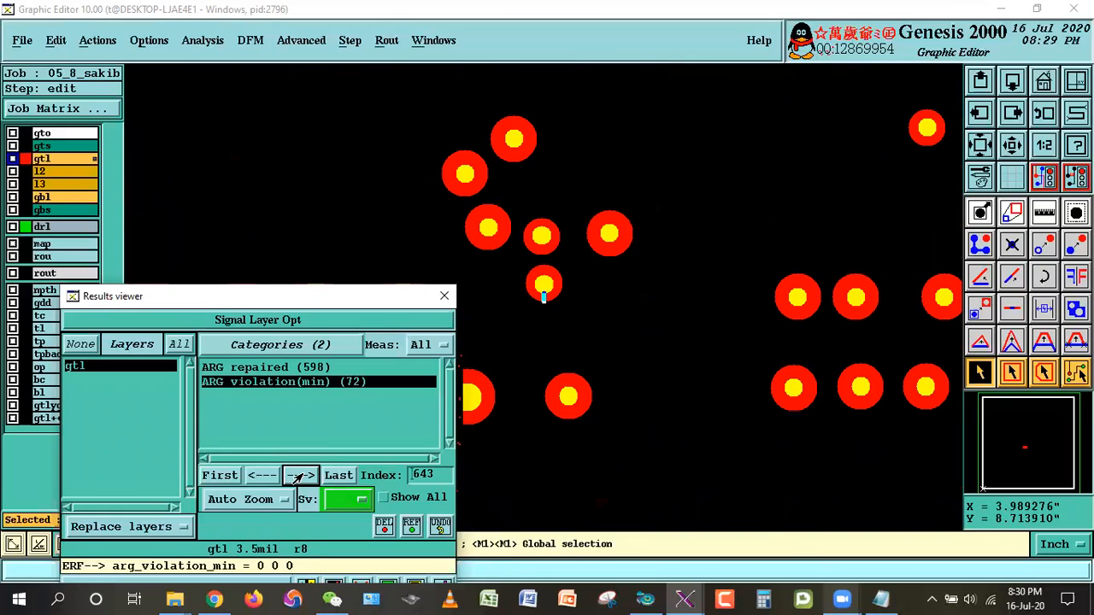
left_click(299, 475)
left_click(299, 475)
left_click(299, 475)
left_click(299, 475)
left_click(299, 475)
left_click(299, 475)
left_click(299, 475)
left_click(299, 475)
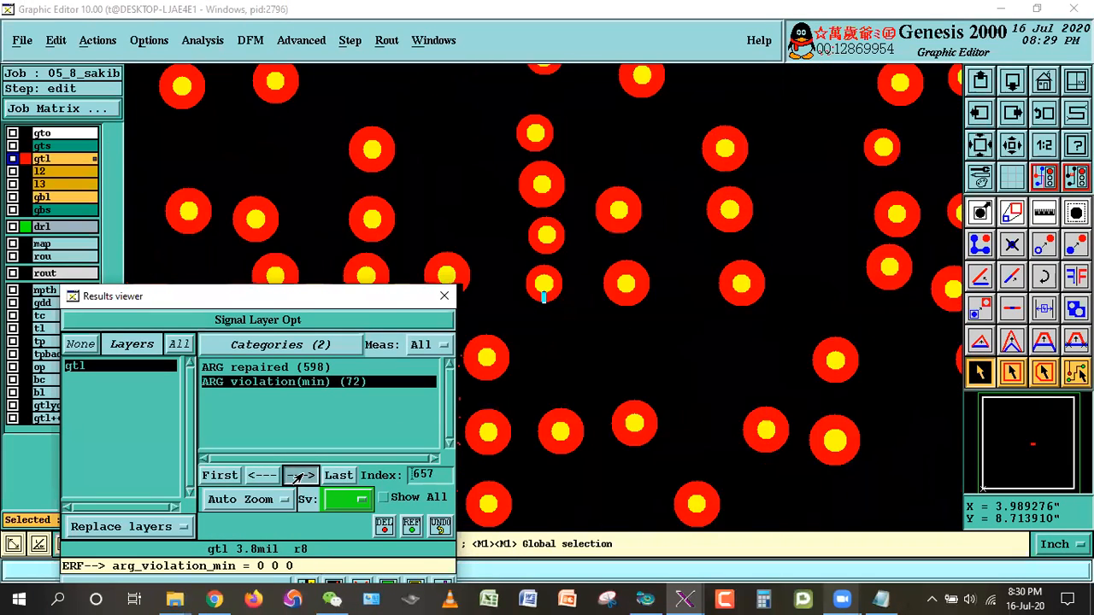
left_click(299, 476)
left_click(299, 475)
left_click(299, 475)
left_click(299, 475)
left_click(299, 475)
left_click(299, 475)
left_click(299, 475)
left_click(299, 475)
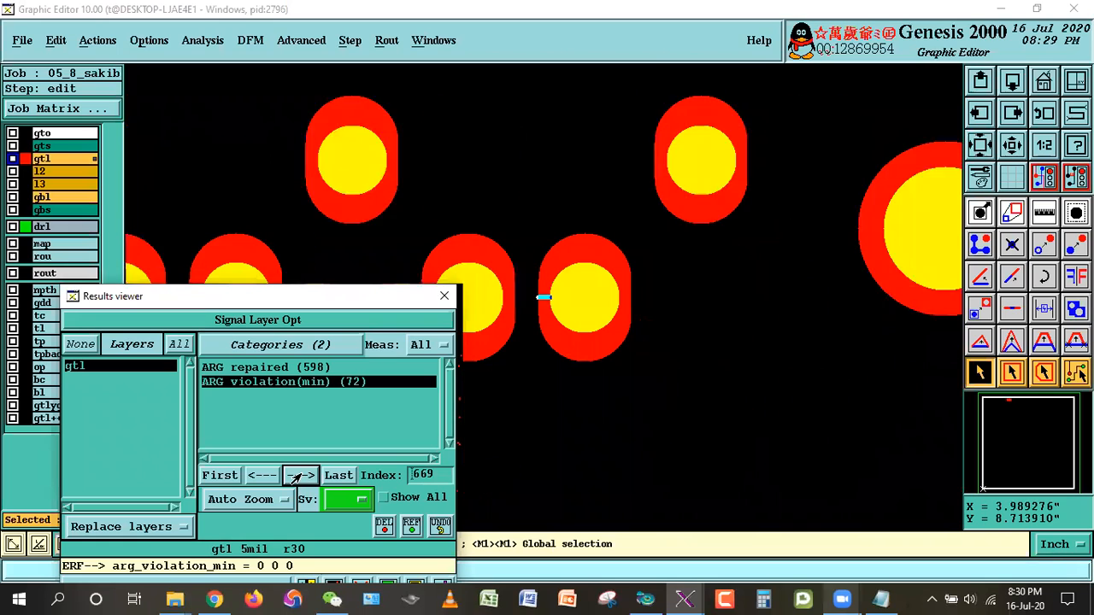
left_click(299, 475)
Measure the annular ring of an oval pad beside the flagged one in Annular Ring mode, and leave measuring.
left_click_drag(295, 300, 269, 444)
left_click(1040, 219)
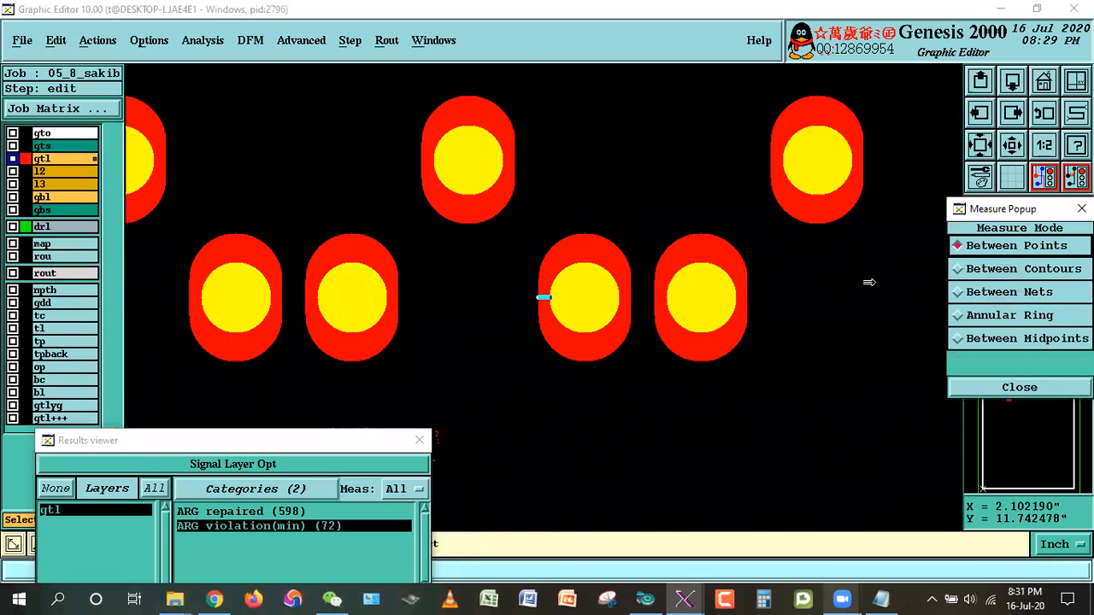
left_click(1009, 314)
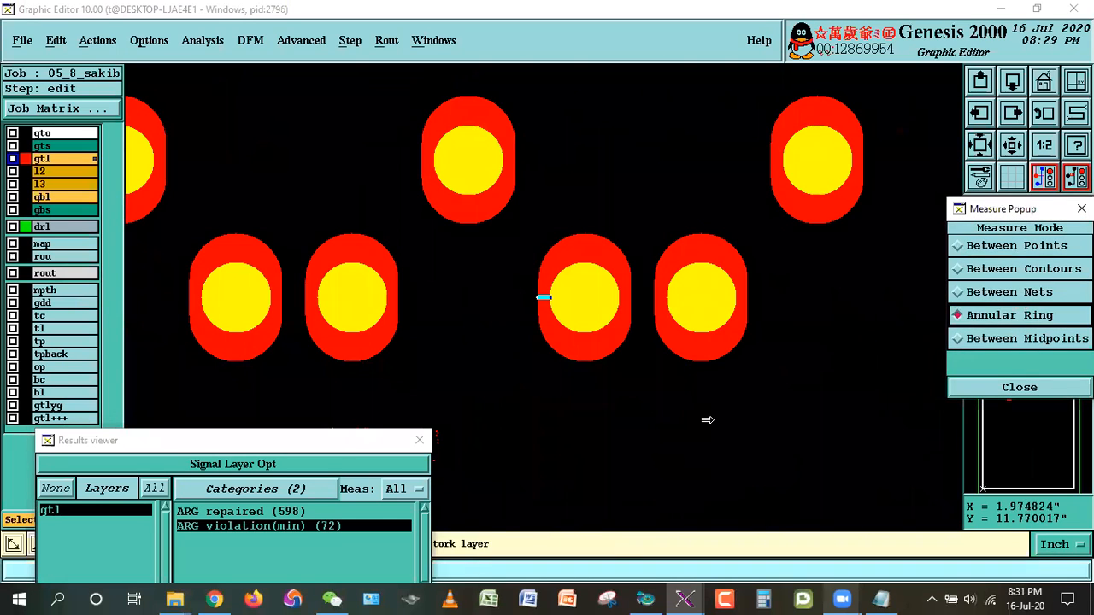
left_click(699, 349)
key("Escape")
Globally select the oval40x55 pads on gtl near the board's upper edge.
double_click(713, 382)
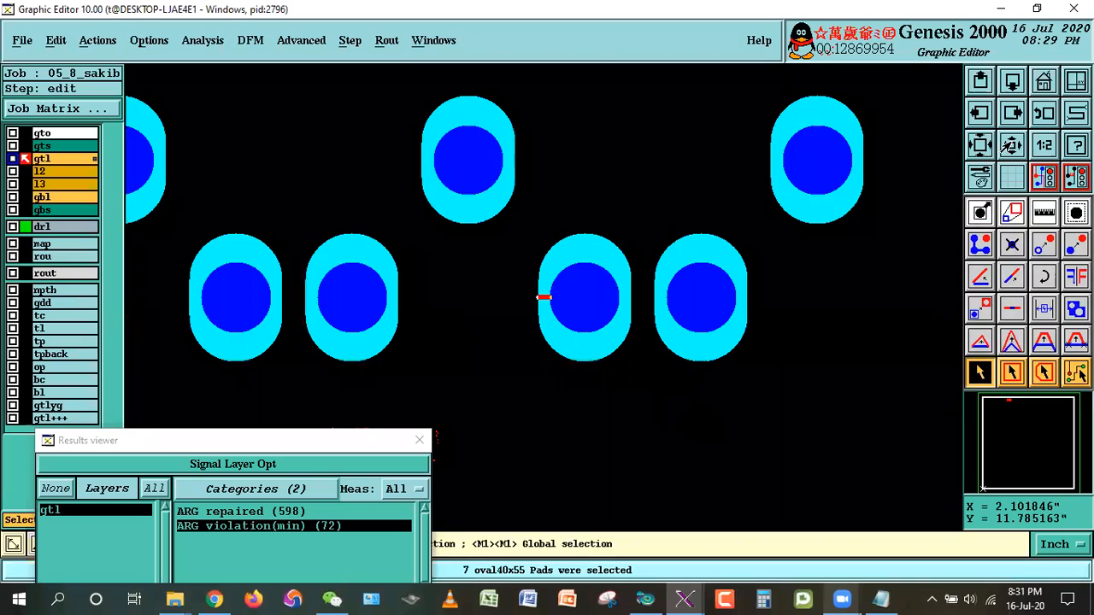
scroll(543, 297, "down", 2)
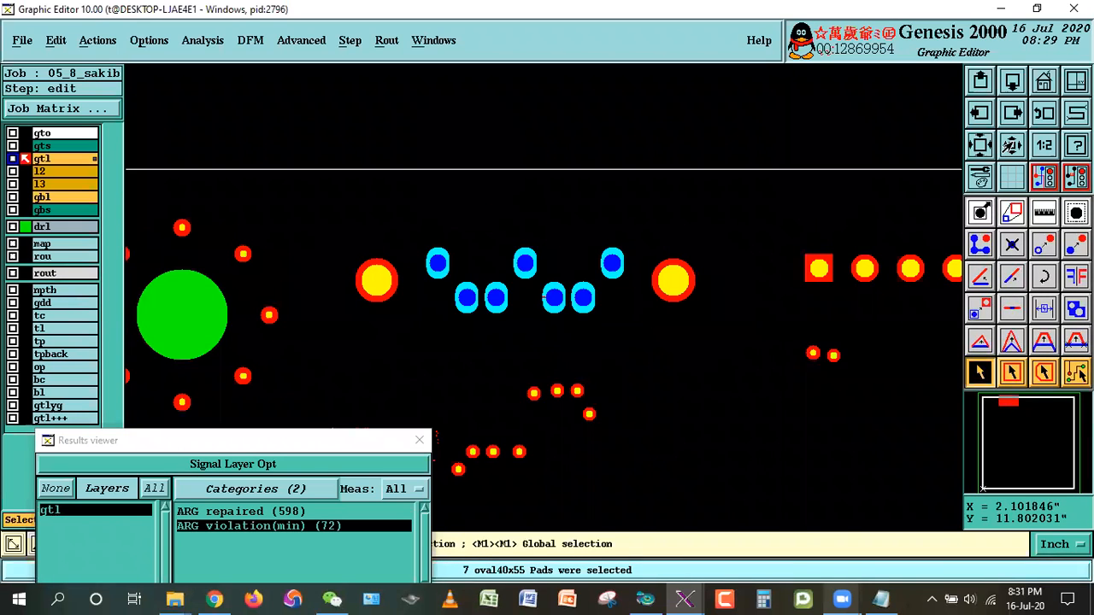
scroll(543, 297, "down", 1)
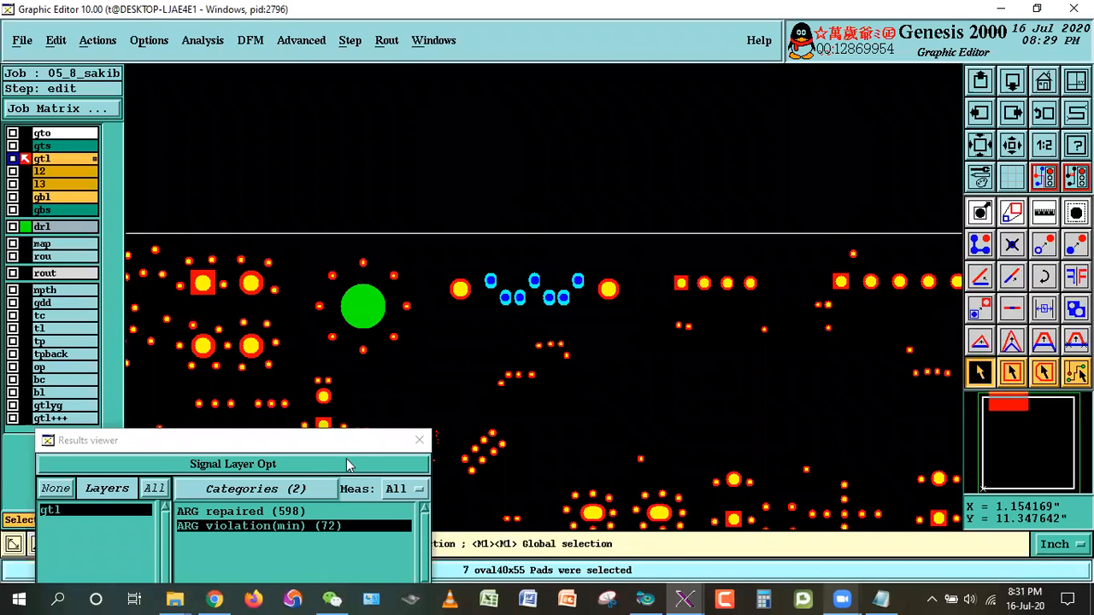
left_click_drag(216, 442, 356, 459)
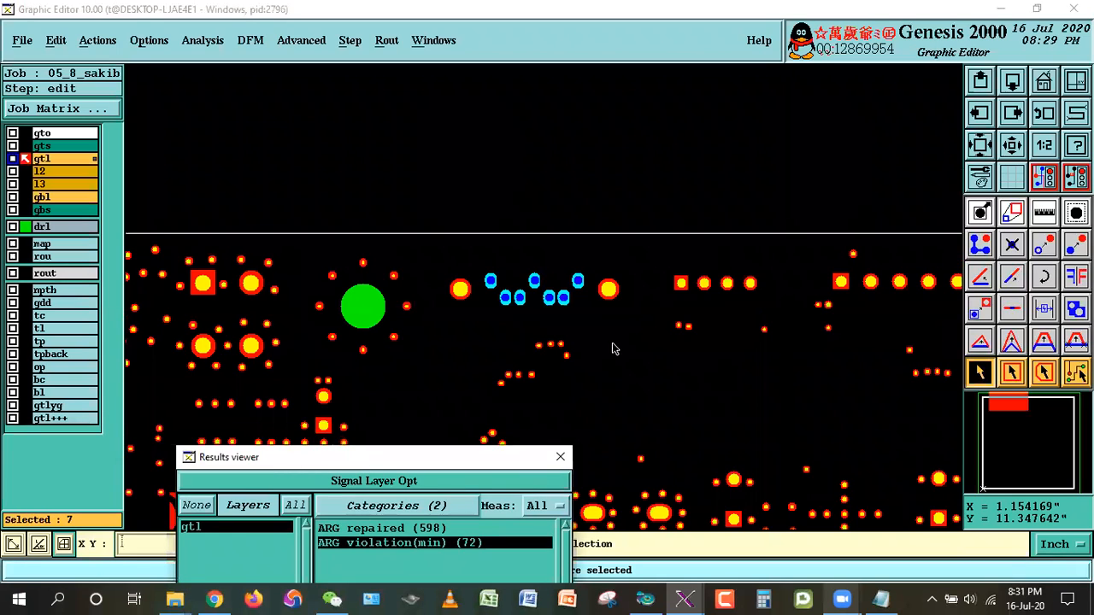
left_click_drag(471, 458, 392, 423)
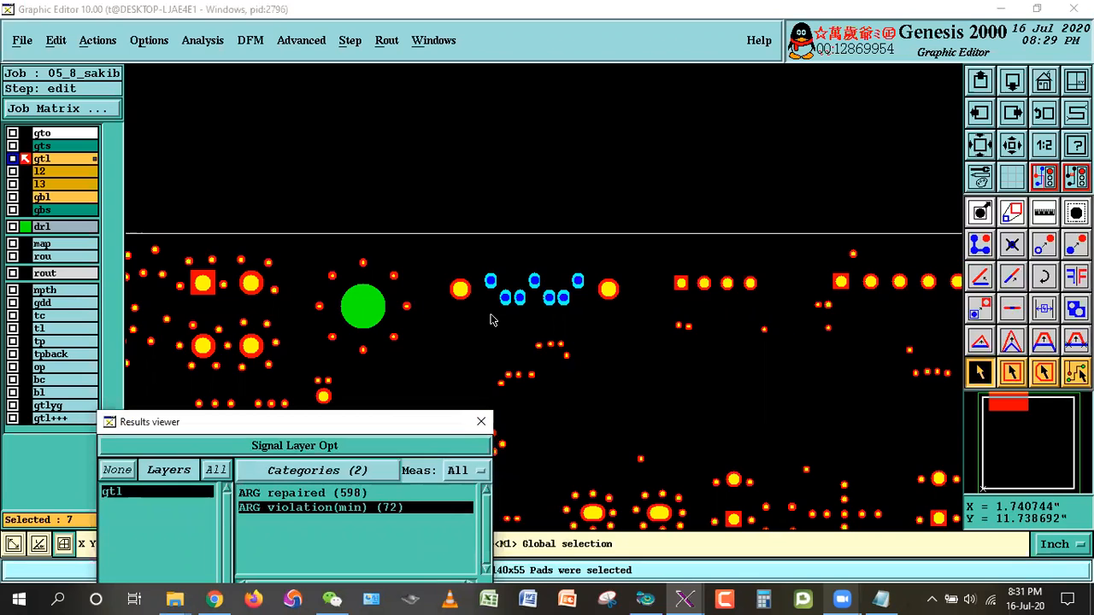
right_click(783, 359)
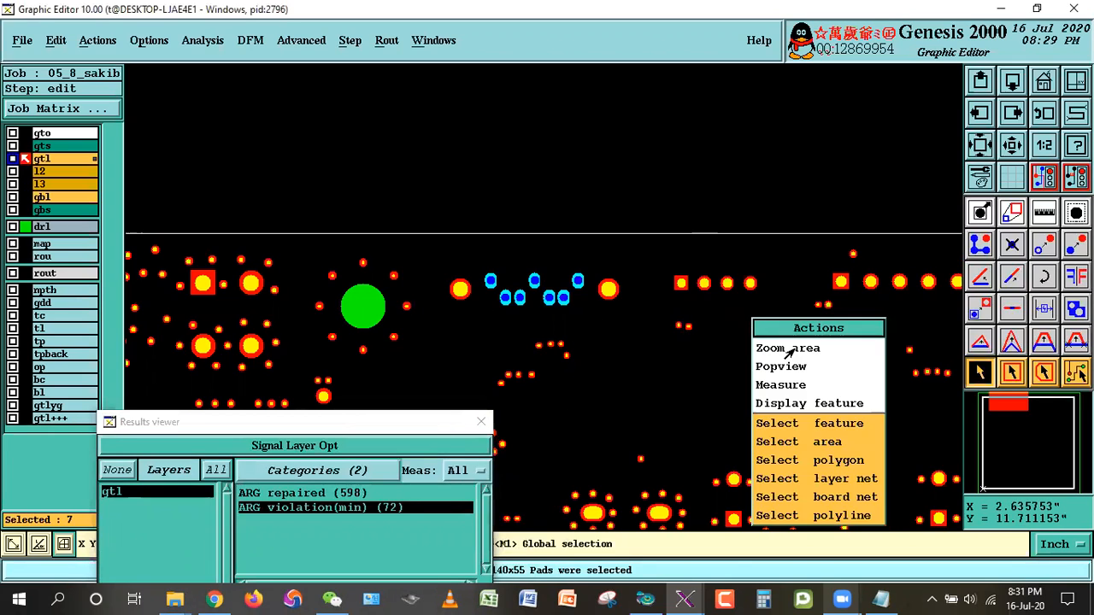
left_click(787, 350)
left_click_drag(390, 231, 740, 407)
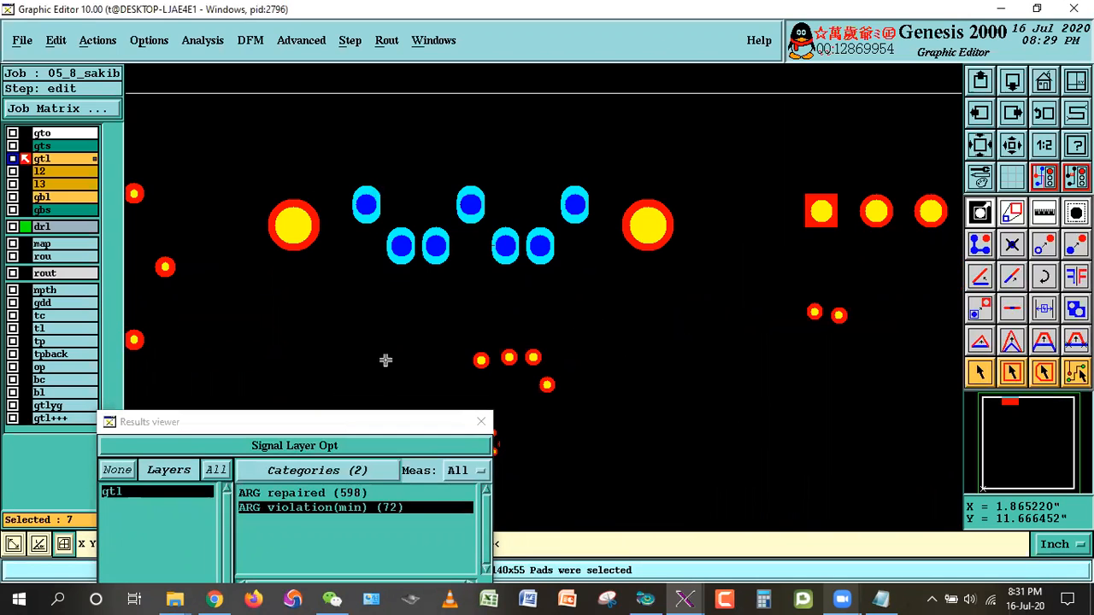
Recheck the last ARG violation(min) measurements by going back to index 663 and forward again to the selected oval pads.
left_click_drag(214, 421, 75, 170)
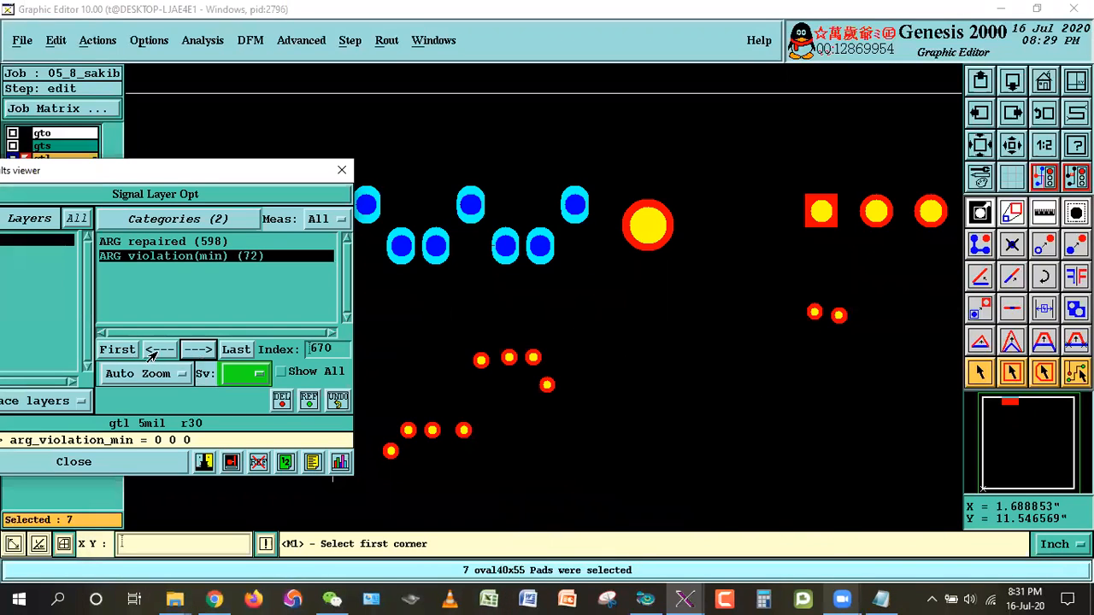
left_click(157, 351)
left_click(157, 351)
left_click(158, 350)
left_click(158, 351)
left_click(157, 350)
left_click(158, 351)
left_click(157, 350)
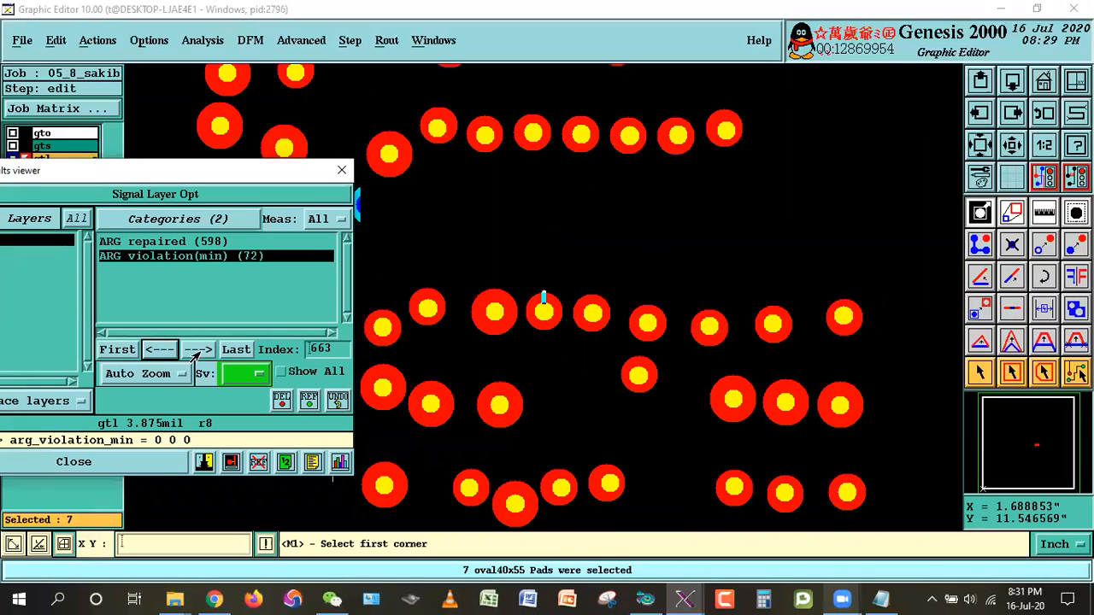
left_click(197, 350)
left_click(196, 350)
left_click(196, 351)
left_click(196, 351)
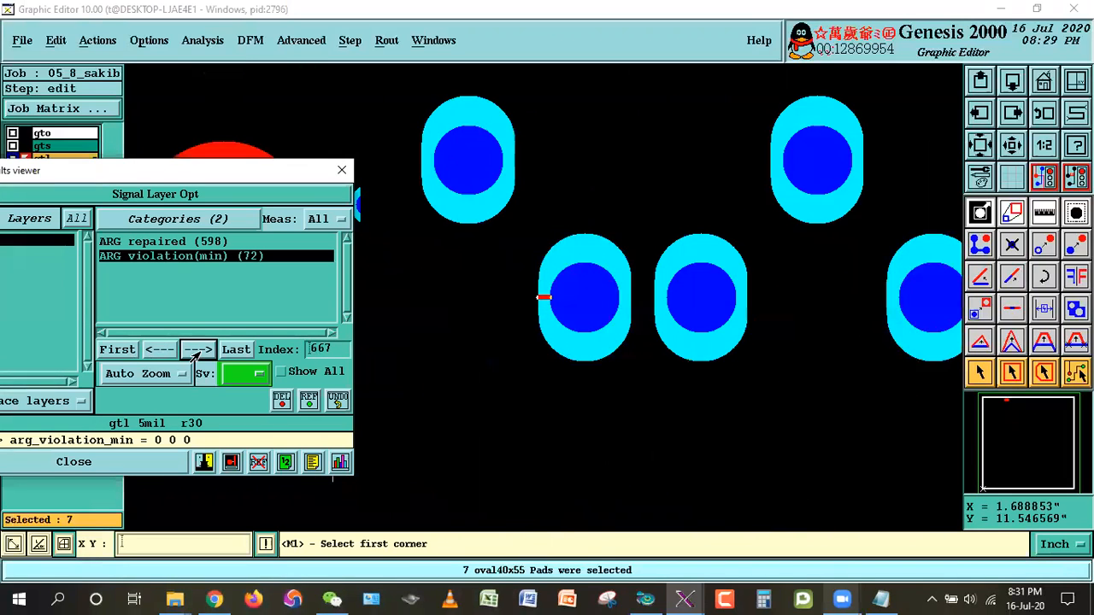
left_click(196, 350)
left_click(196, 351)
left_click(196, 350)
Enlarge the selected oval40x55 pads on gtl by 6 mil with a global resize.
left_click_drag(205, 173, 396, 520)
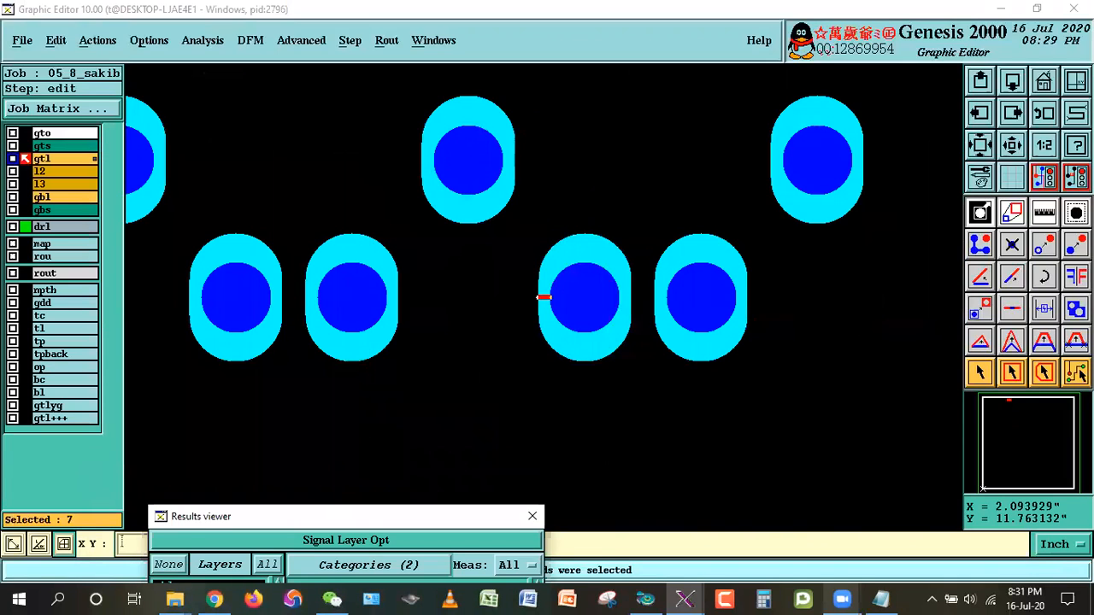
left_click(980, 373)
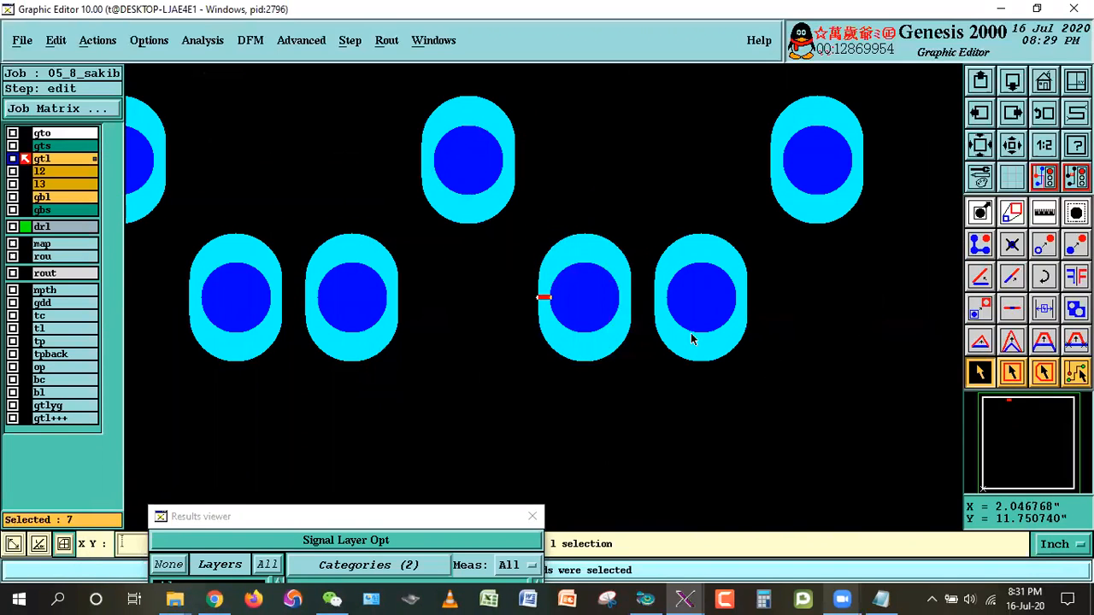
left_click(53, 40)
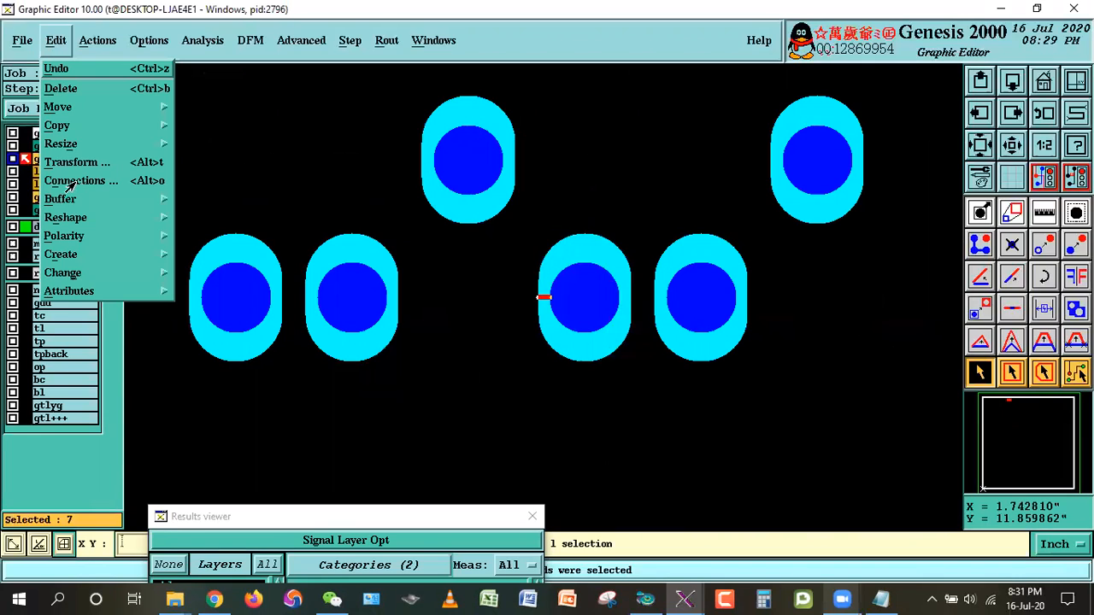
mouse_move(64, 147)
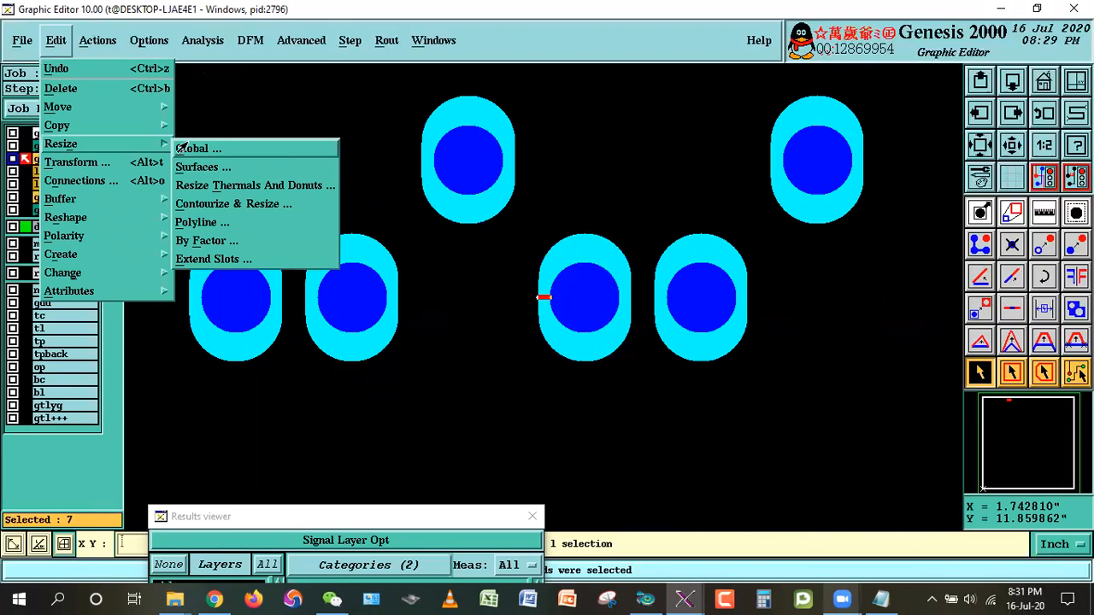
left_click(204, 147)
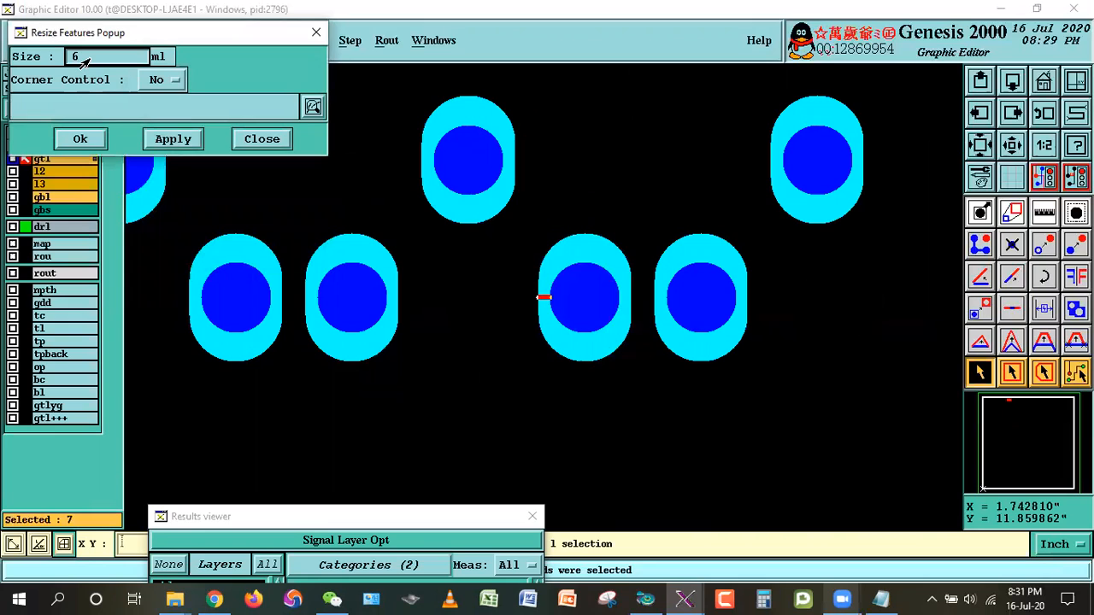
left_click(81, 139)
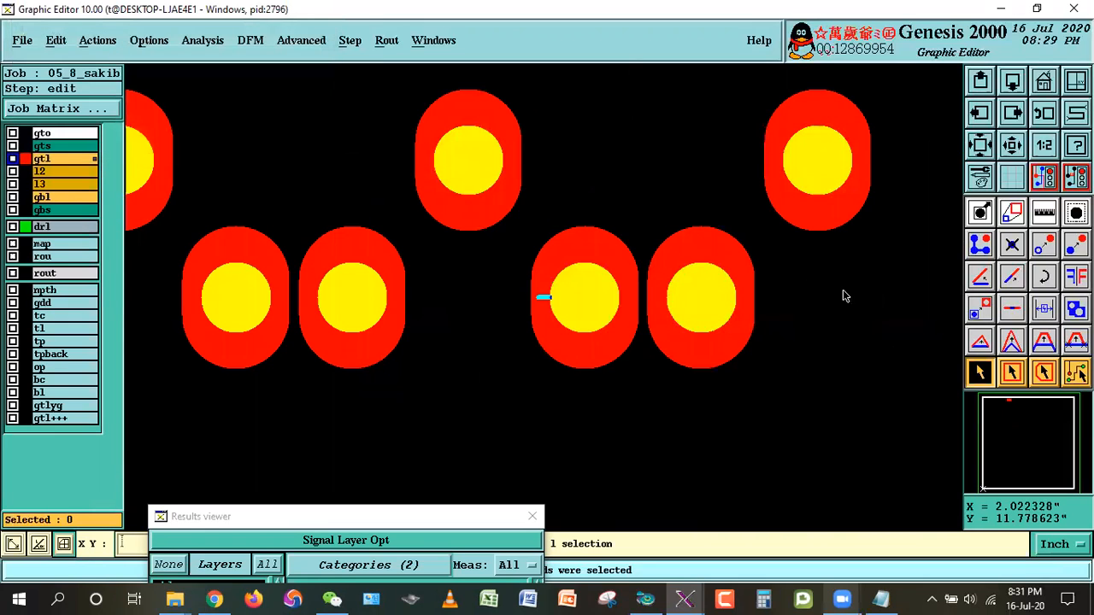
Show the first ARG violation(min) measurement on gtl and inspect its flagged round pad up close.
left_click_drag(344, 517, 292, 514)
left_click(182, 427)
right_click(639, 273)
left_click(639, 279)
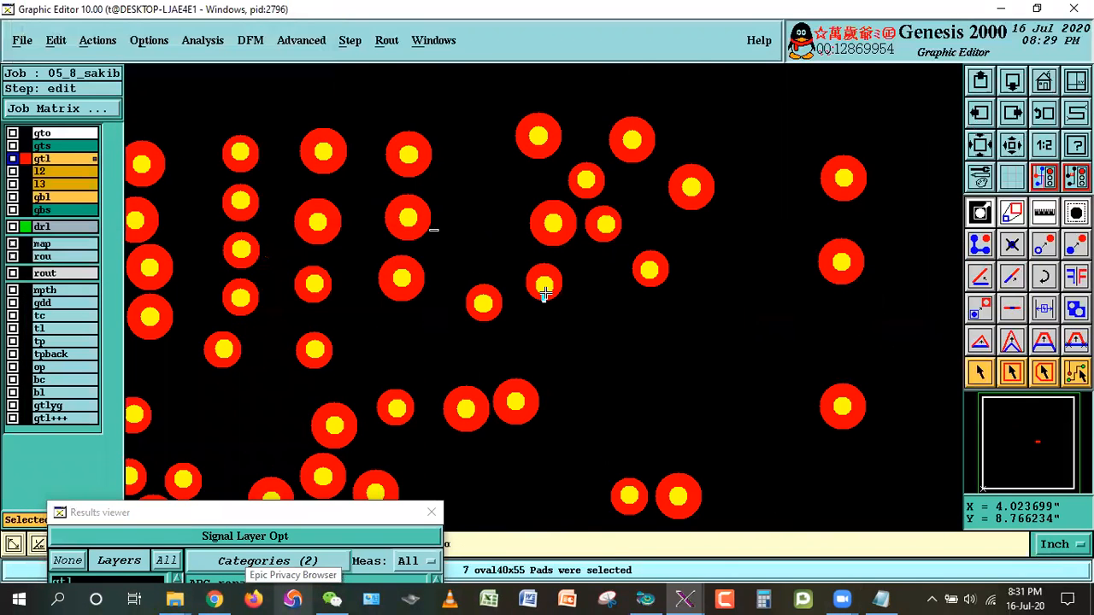
left_click(632, 363)
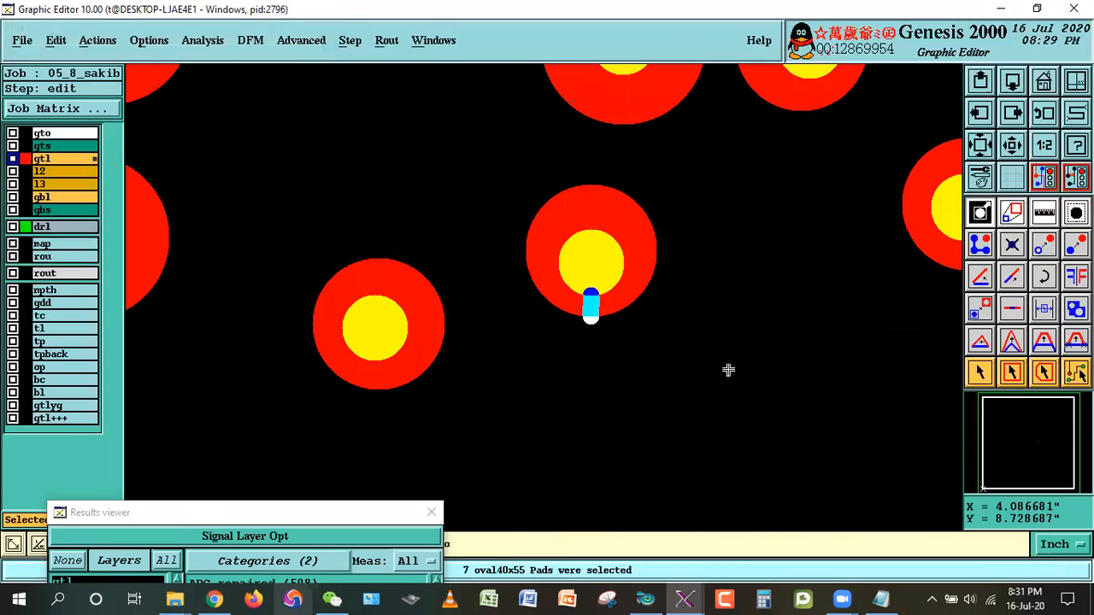
left_click(752, 395)
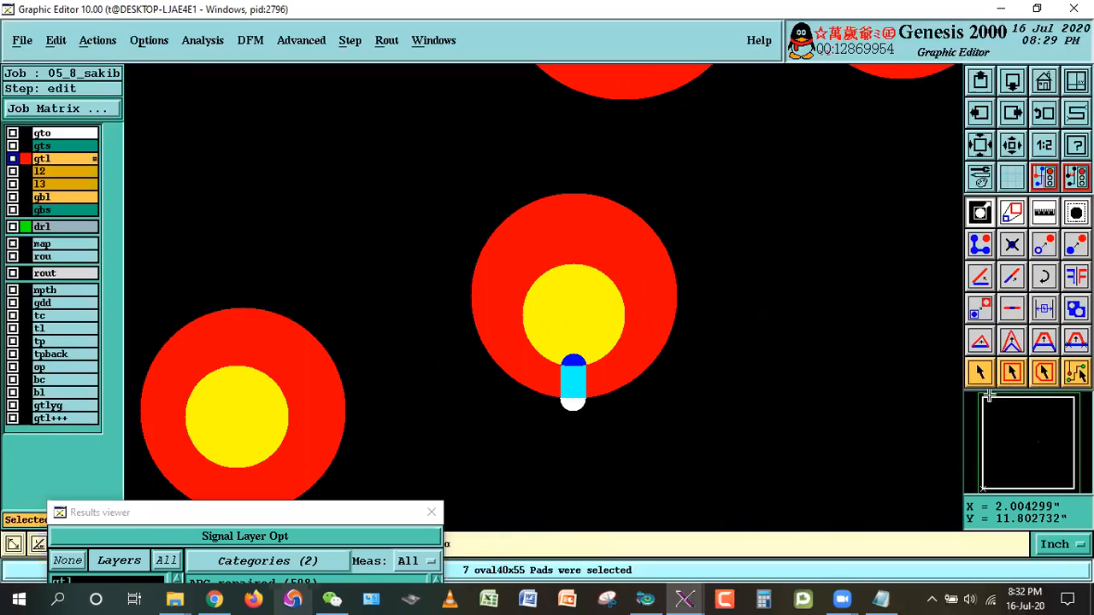
Pick the flagged pad's drill hole on drl and measure the pad's annular ring in Annular Ring mode.
left_click(976, 370)
left_click(14, 228)
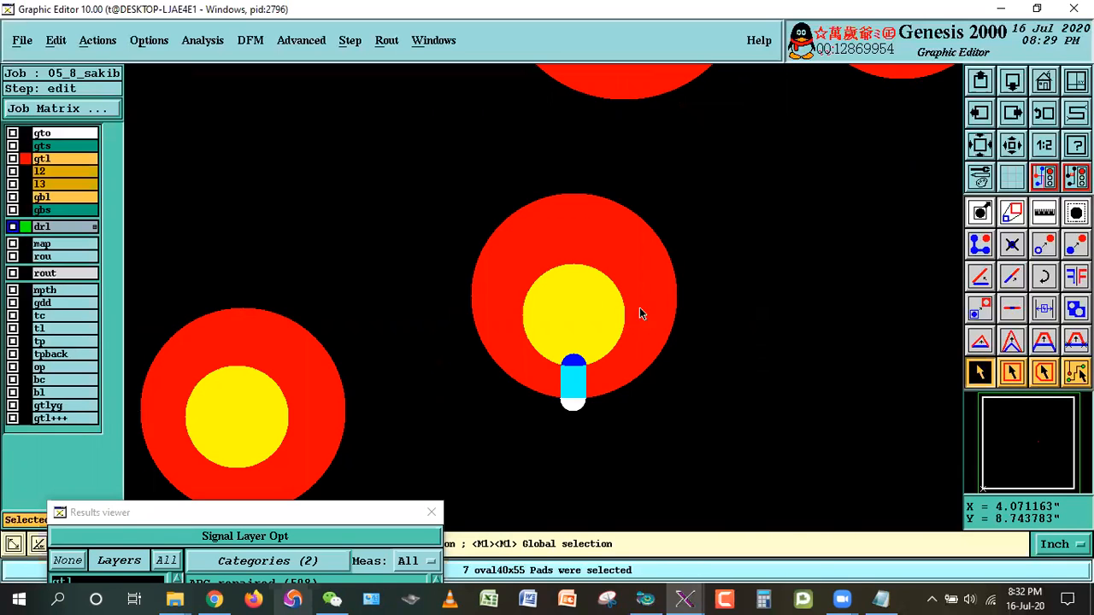
left_click(617, 308)
left_click(762, 410)
key("ctrl+m")
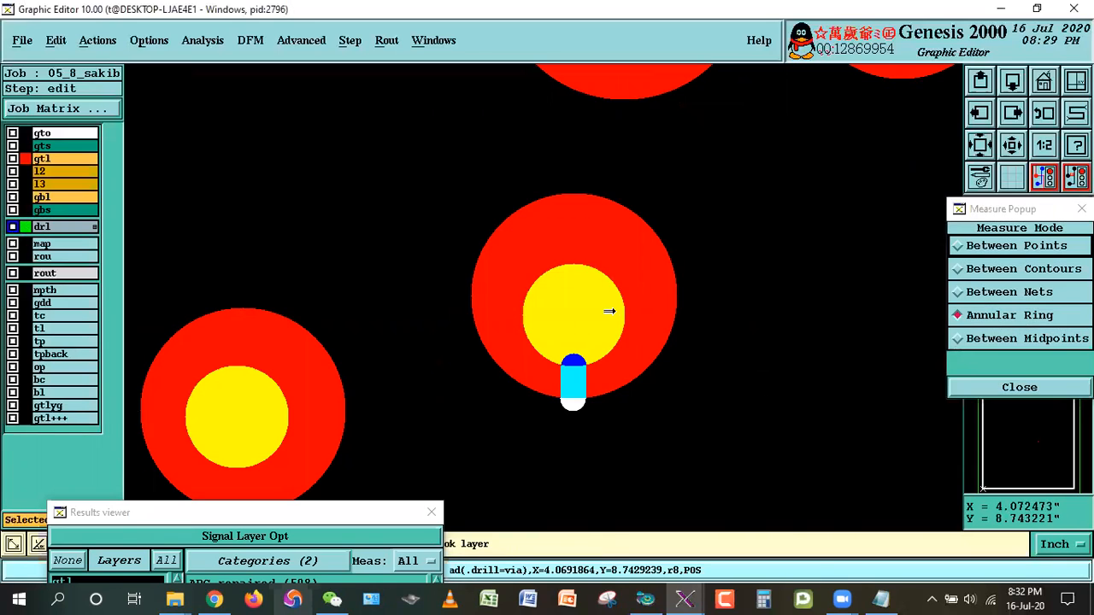
left_click(610, 310)
left_click(989, 322)
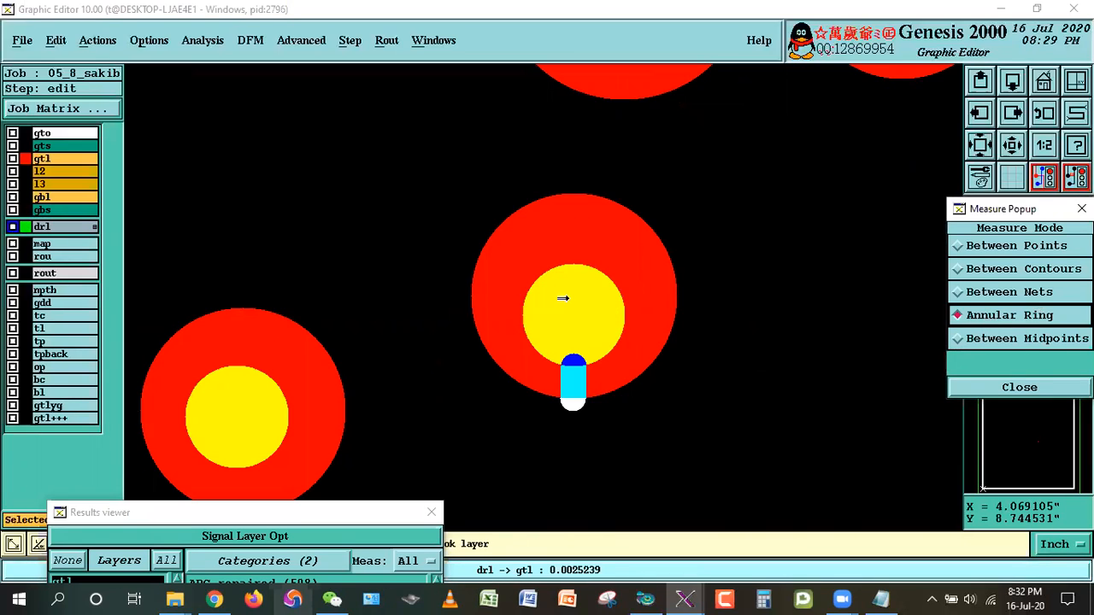
left_click(567, 294)
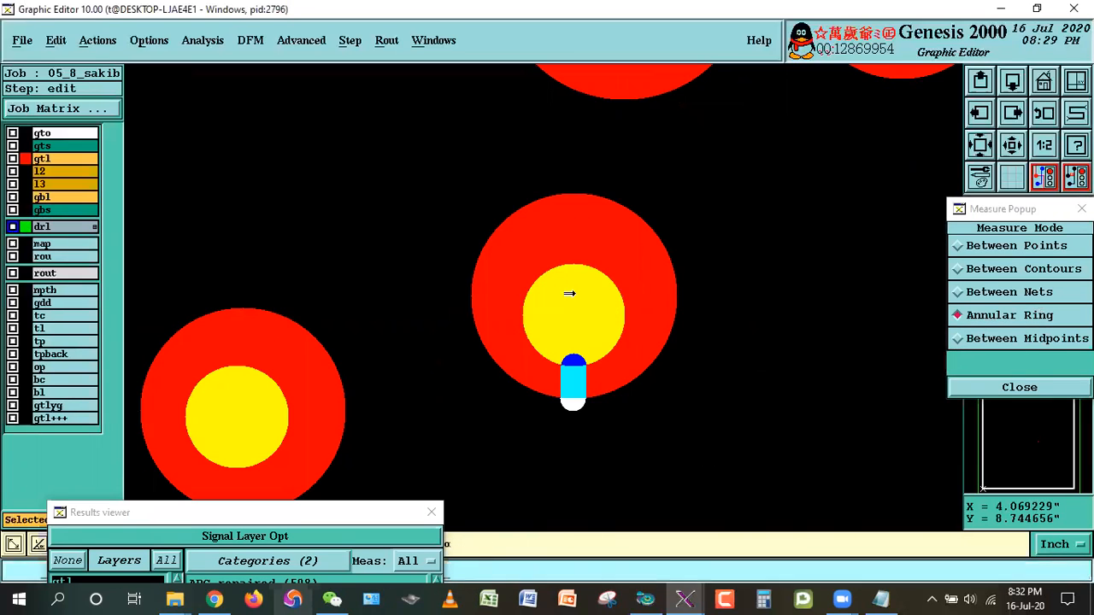
left_click(994, 388)
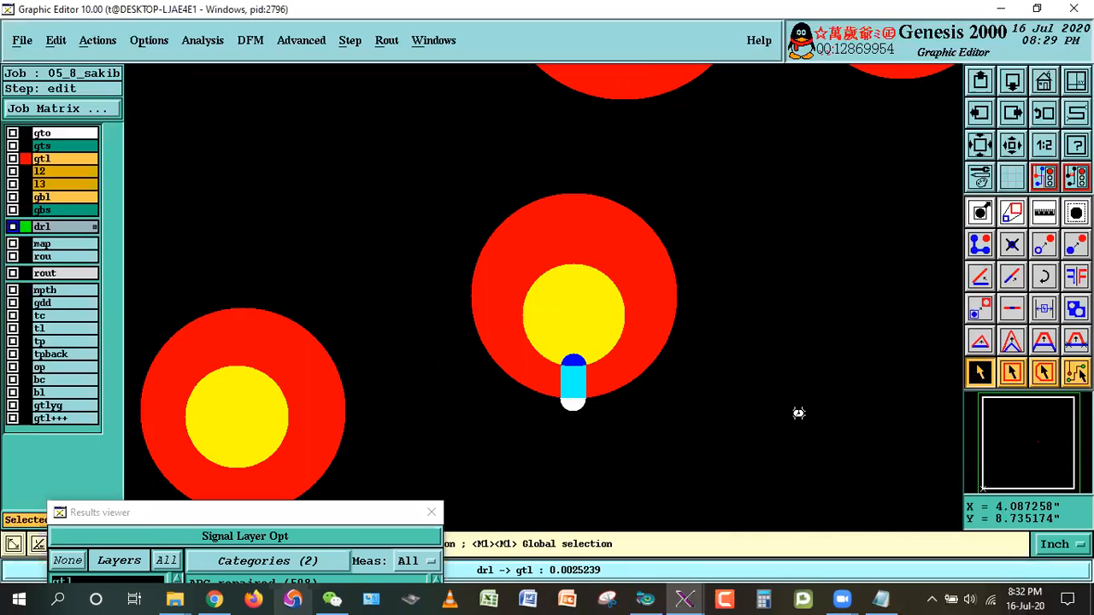
Make gtl the work layer again and compare the flagged off-centre pad with its neighbouring pads.
left_click(19, 159)
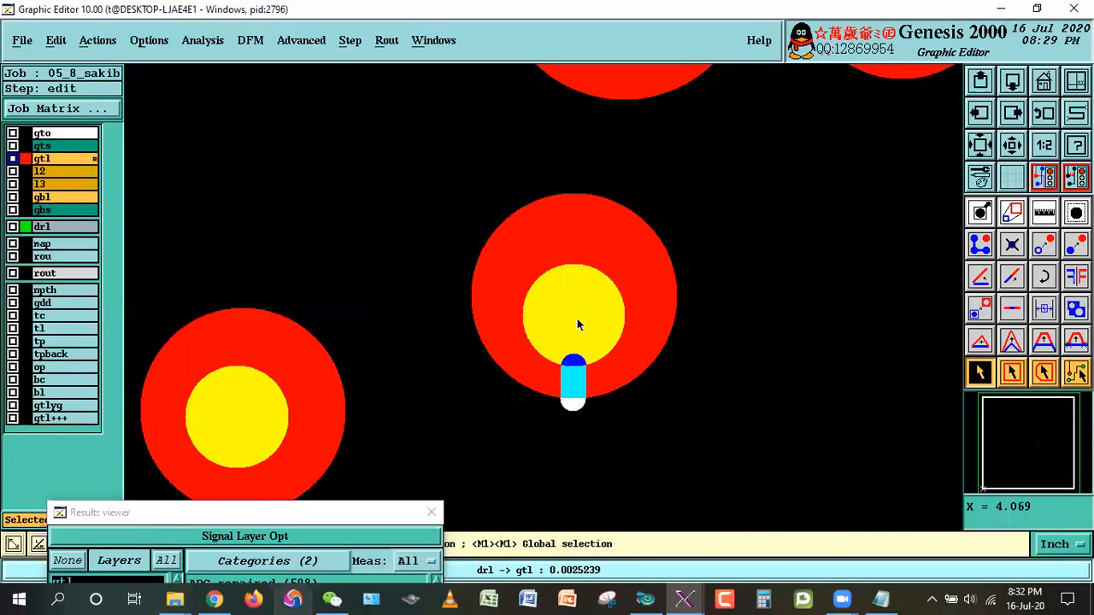
left_click(1012, 147)
left_click(1012, 147)
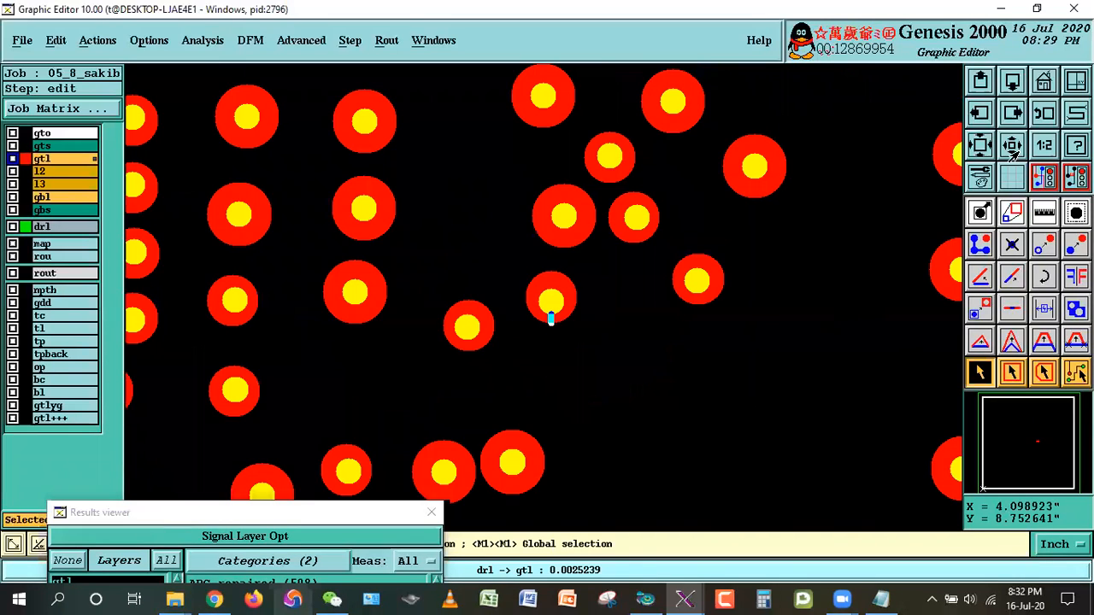
right_click(633, 323)
left_click(684, 350)
left_click(456, 150)
left_click(642, 350)
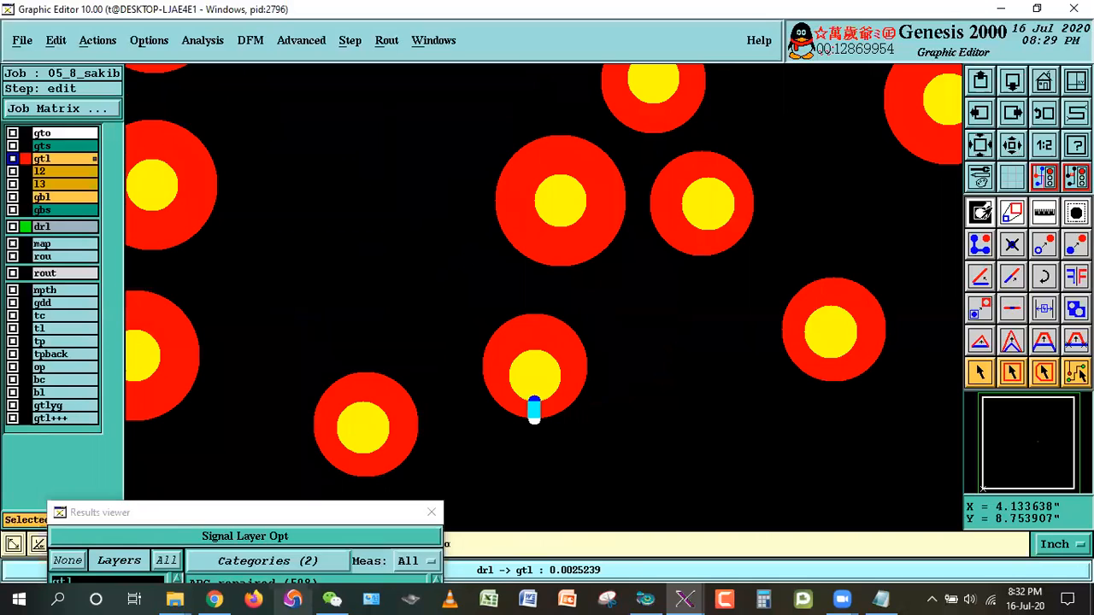
left_click_drag(397, 262, 671, 475)
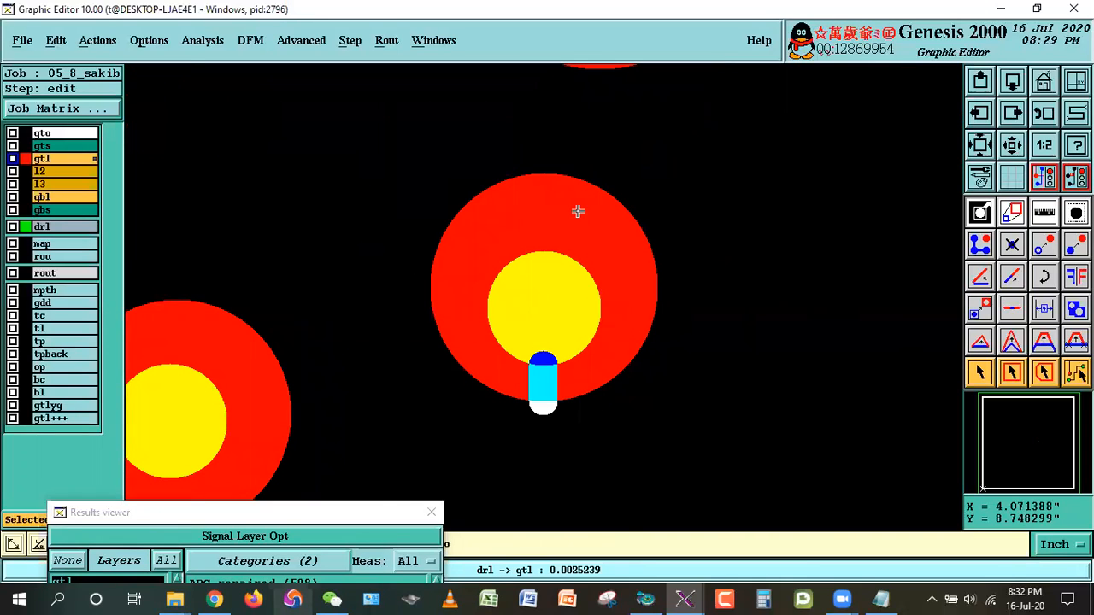
Move the flagged round pad on gtl so that its centre snaps to the centre of its drl hole.
left_click(967, 374)
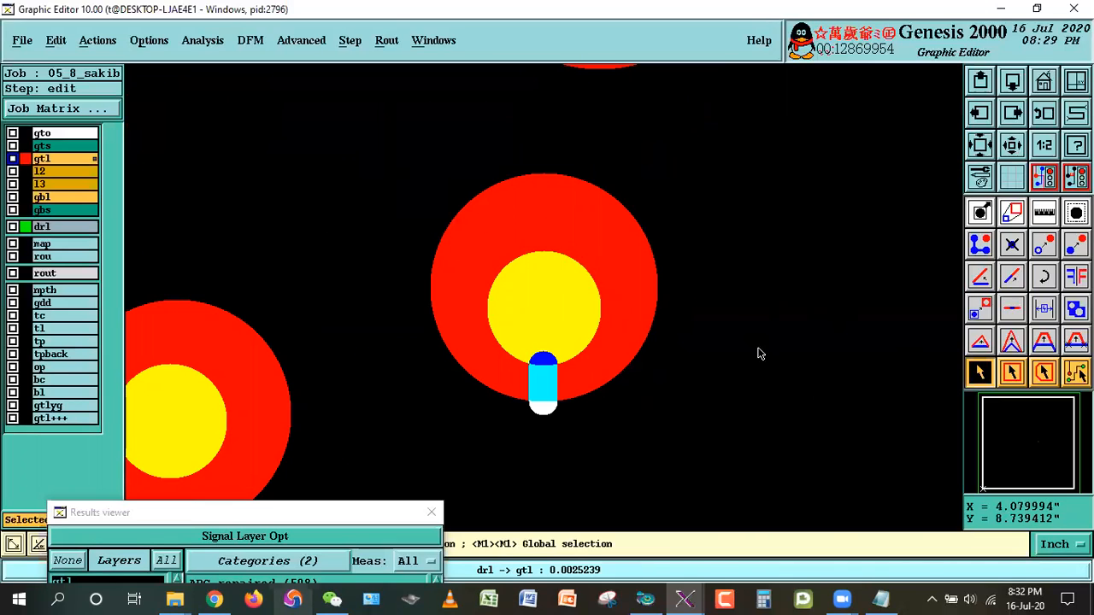
right_click(698, 162)
left_click(693, 177)
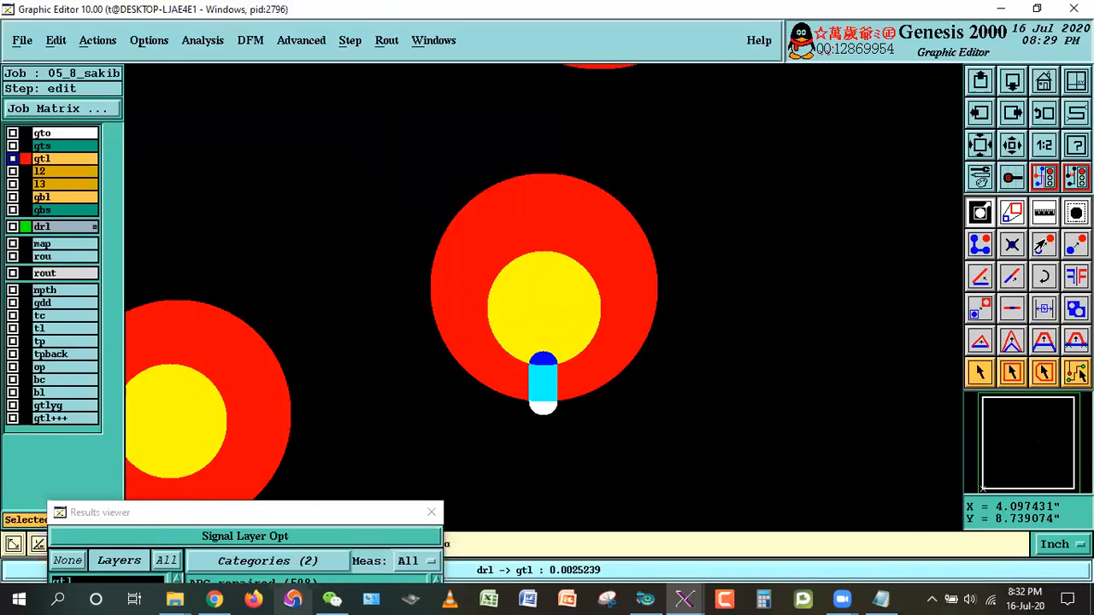
left_click(1044, 245)
left_click(571, 305)
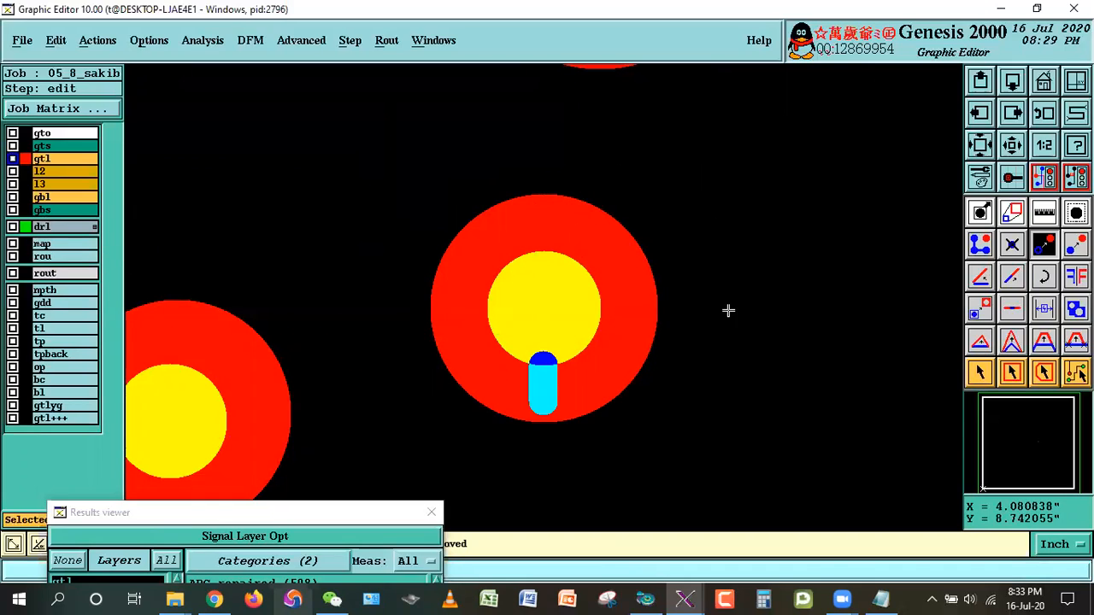
left_click(522, 351)
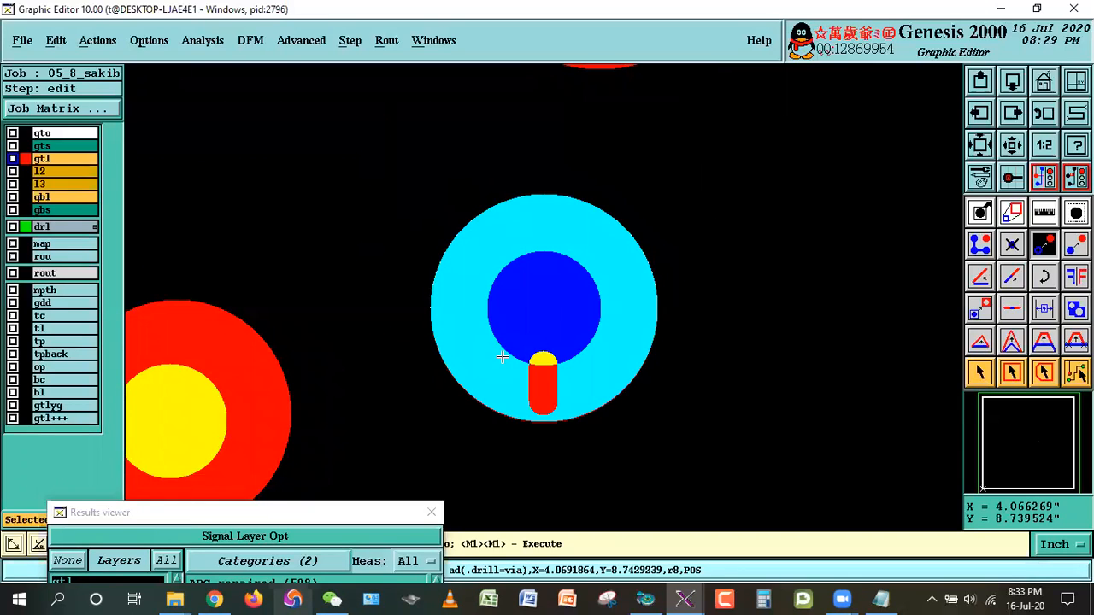
left_click(586, 305)
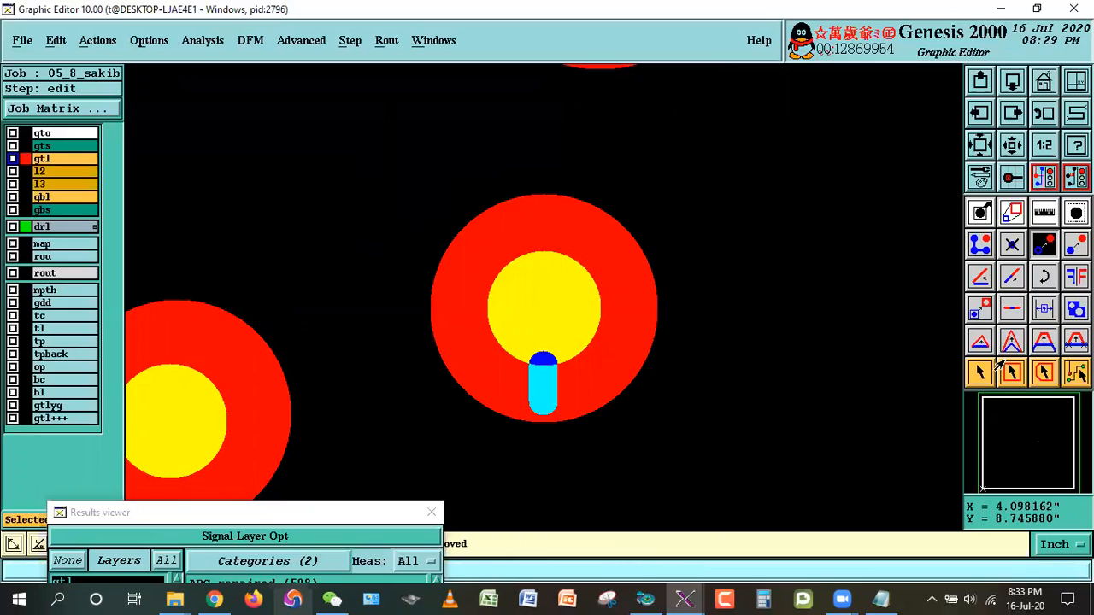
Leave the pad move and set the snap layer back from drl to gtl.
right_click(778, 206)
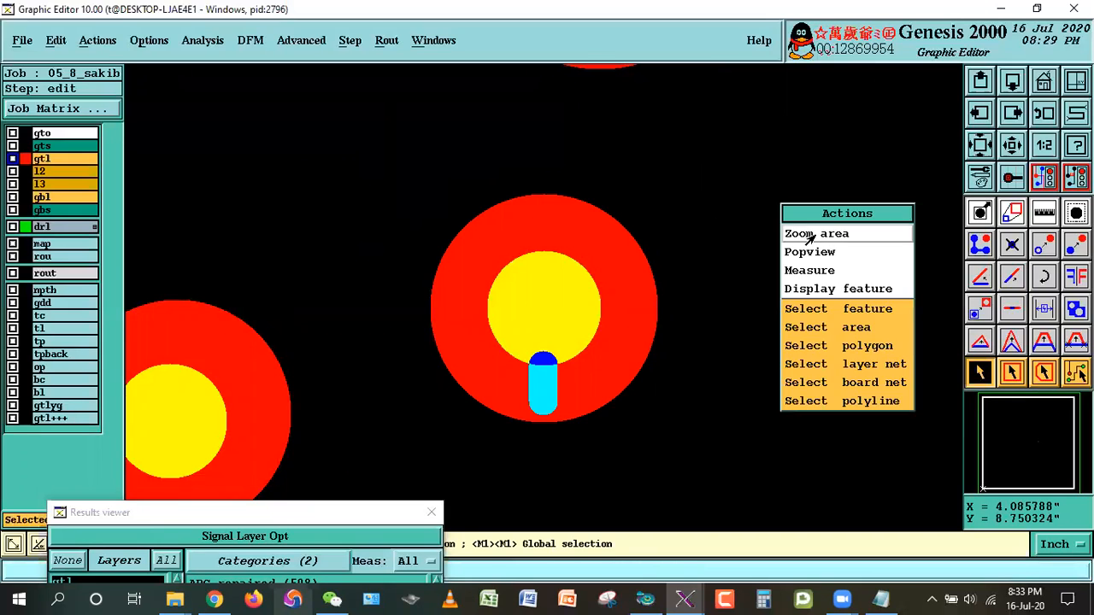
left_click(815, 235)
key("Escape")
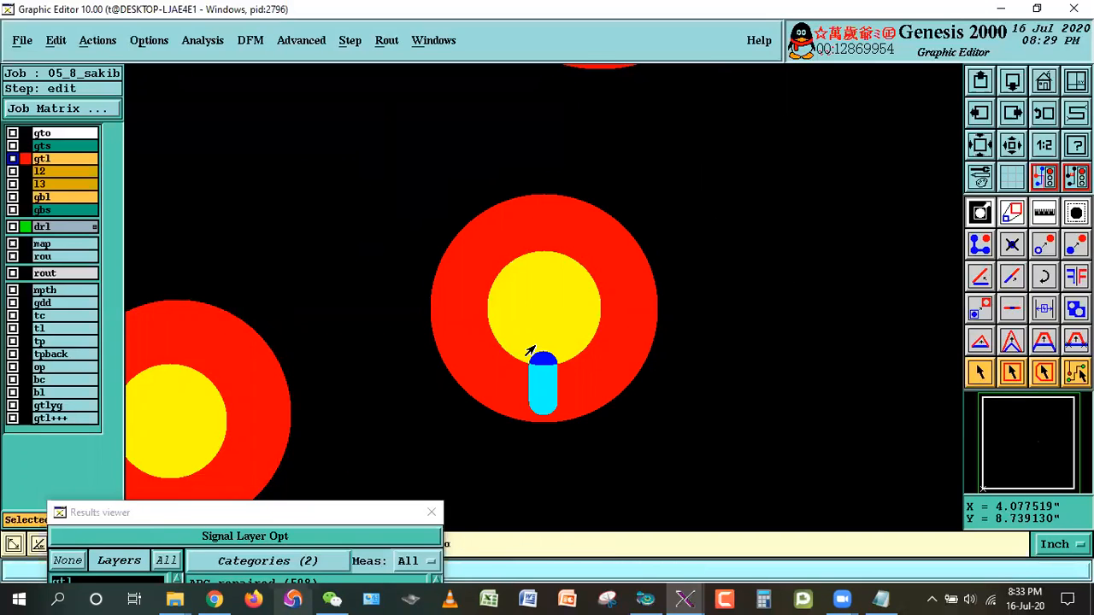
left_click(86, 230)
left_click(60, 225)
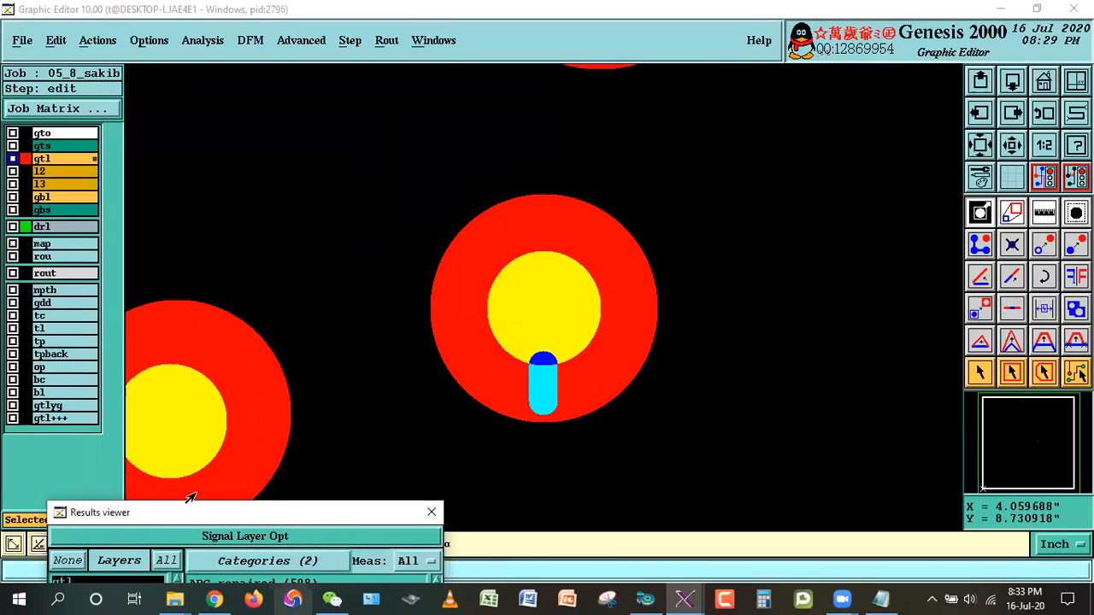
Bring up the first ARG violation(min) measurement again and inspect the recentred pad around its hole.
left_click_drag(270, 516, 200, 326)
left_click(138, 501)
right_click(601, 288)
left_click(643, 318)
left_click(492, 251)
left_click(574, 319)
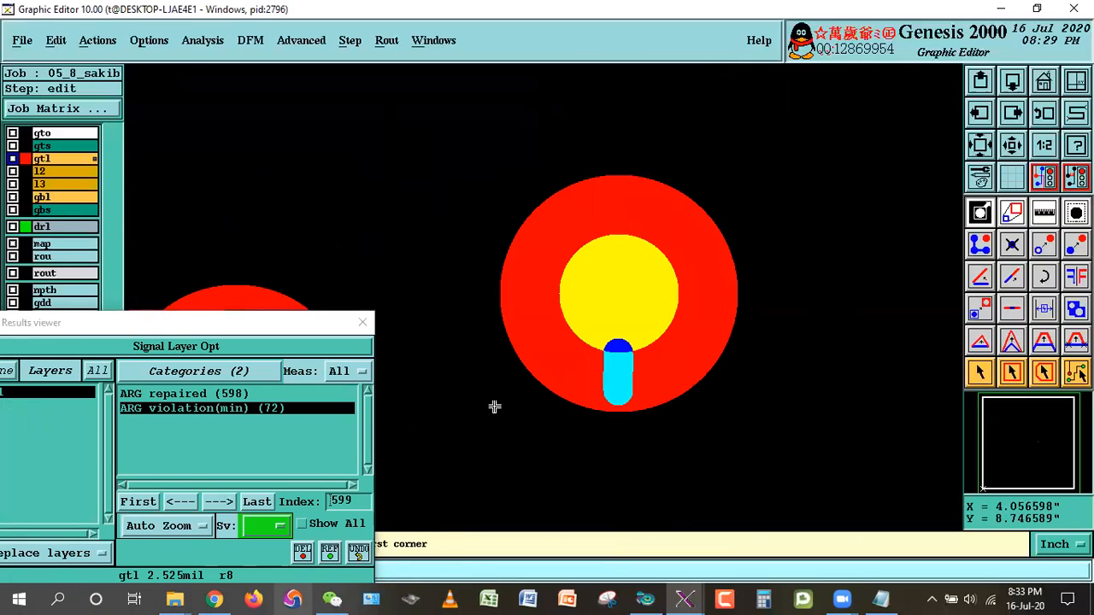
Advance to the ARG violation(min) at index 600, set the results display to Pan only and inspect the flagged pad.
left_click(217, 502)
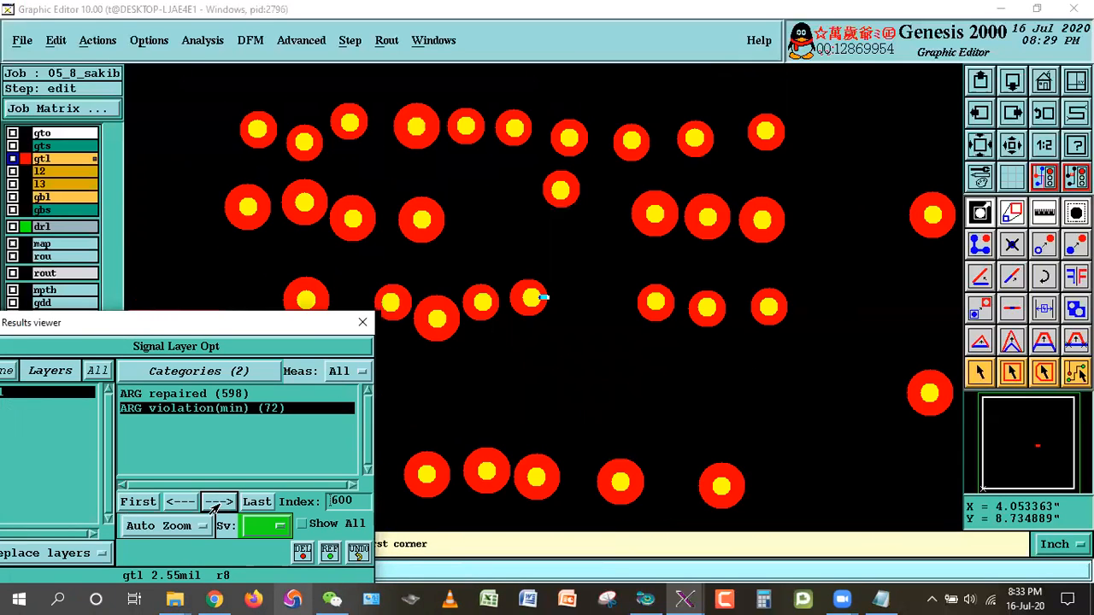
left_click(136, 530)
left_click(247, 534)
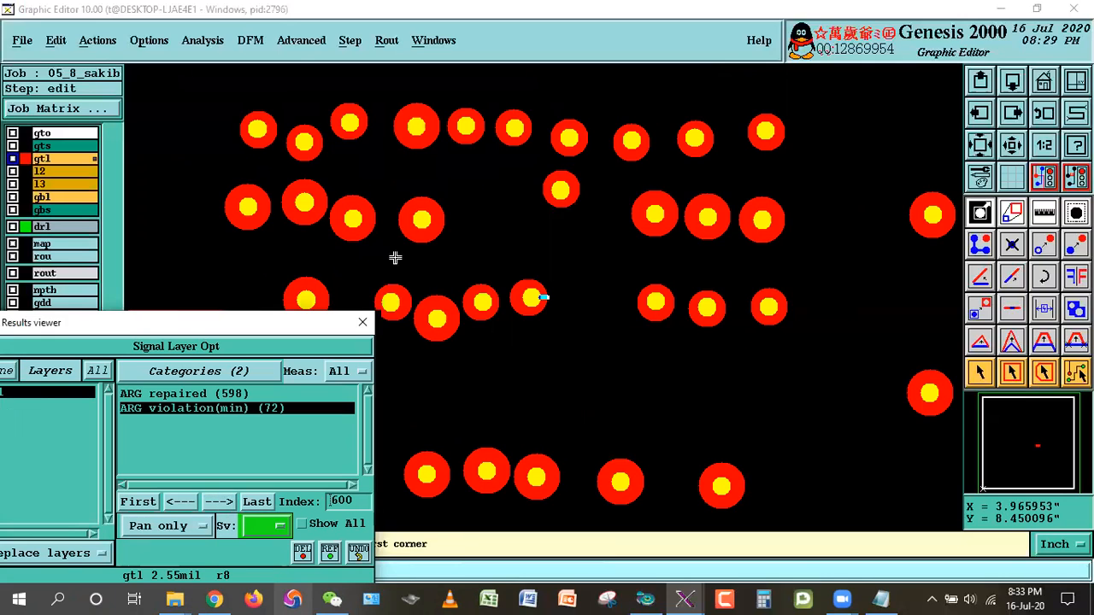
left_click(398, 230)
left_click(623, 359)
left_click(433, 155)
left_click(820, 488)
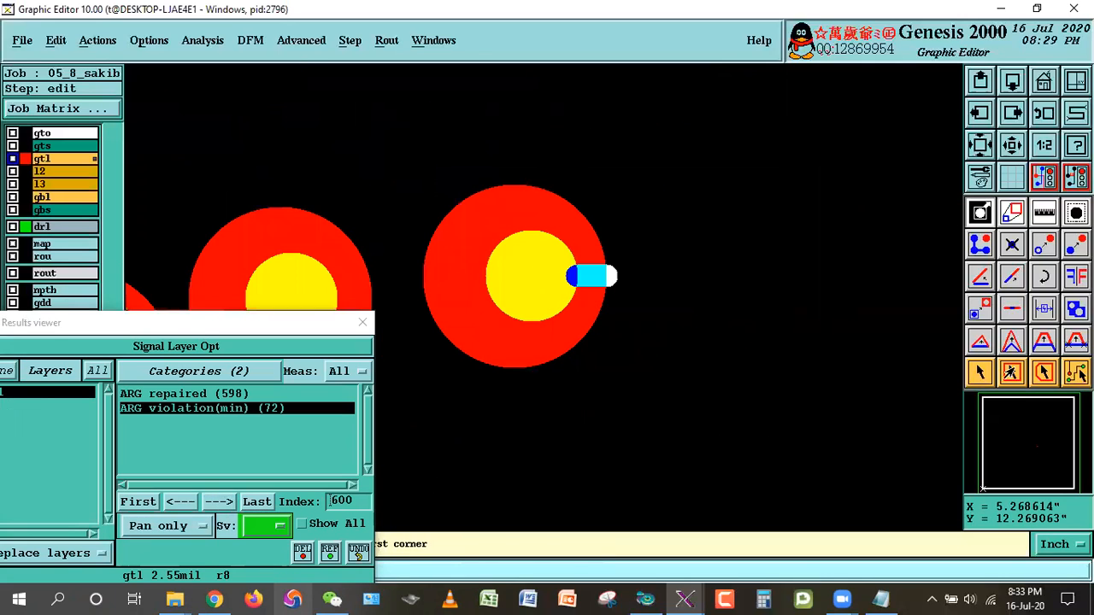
Set the snap mode to Center and pick the flagged off-centre pad of violation 600 on gtl.
left_click(980, 372)
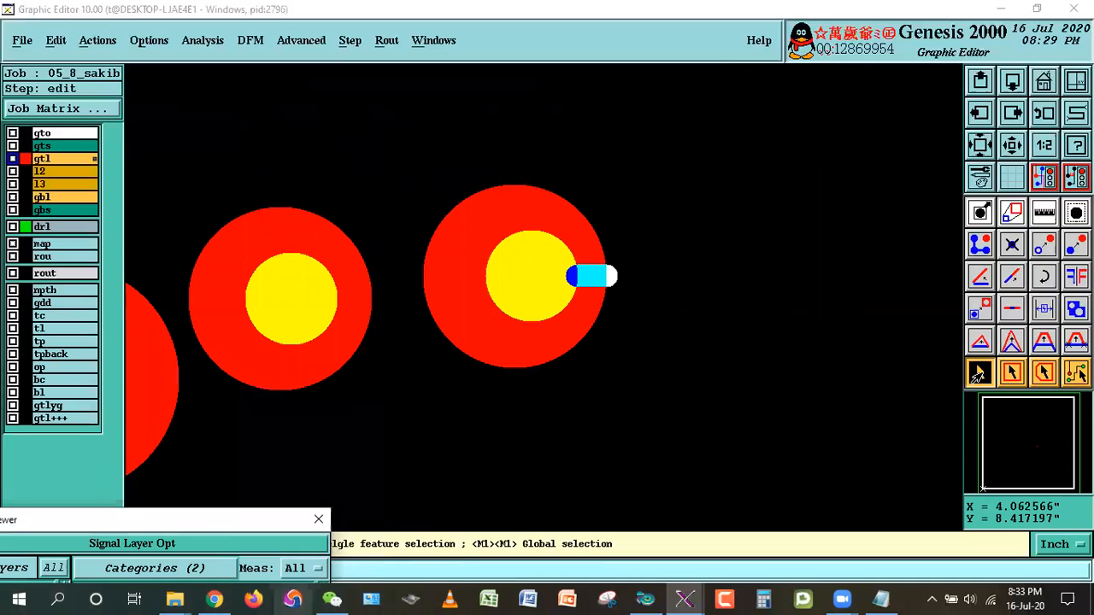
left_click(977, 374)
left_click(1014, 175)
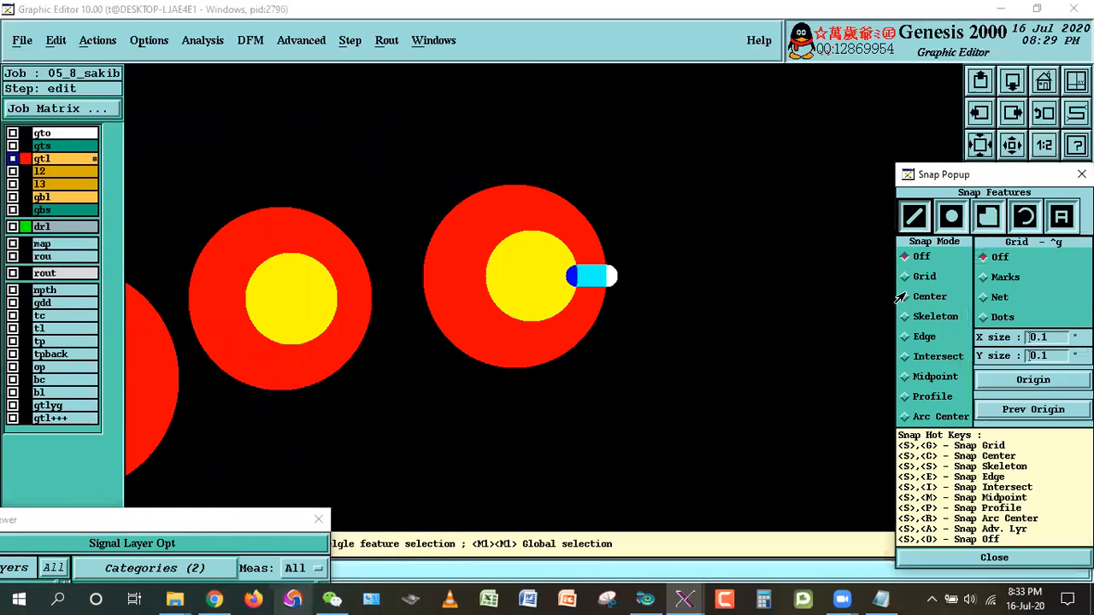
left_click(921, 298)
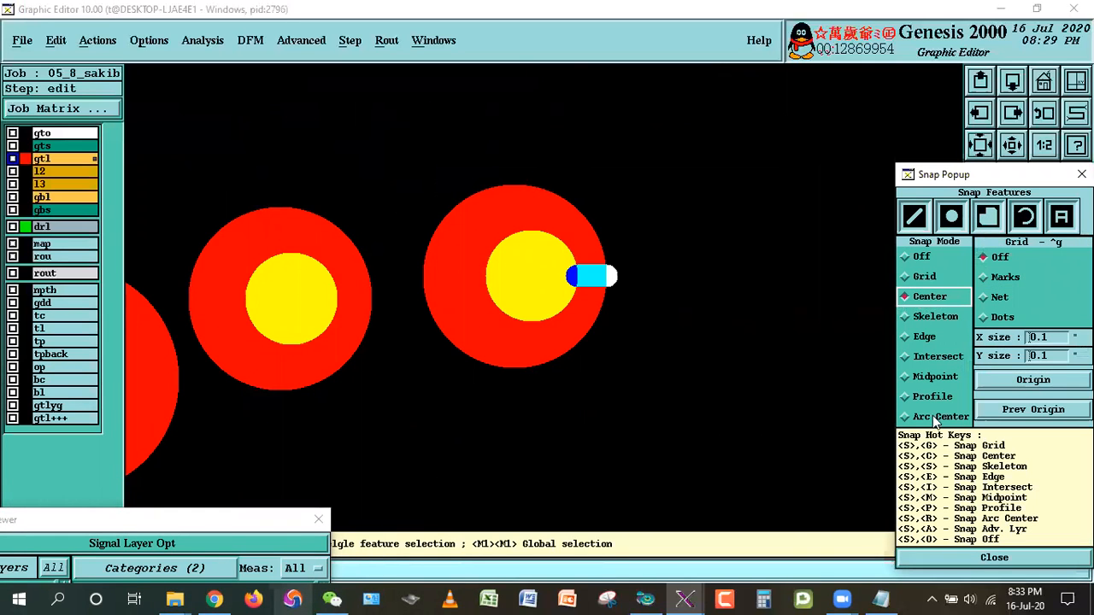
left_click(993, 557)
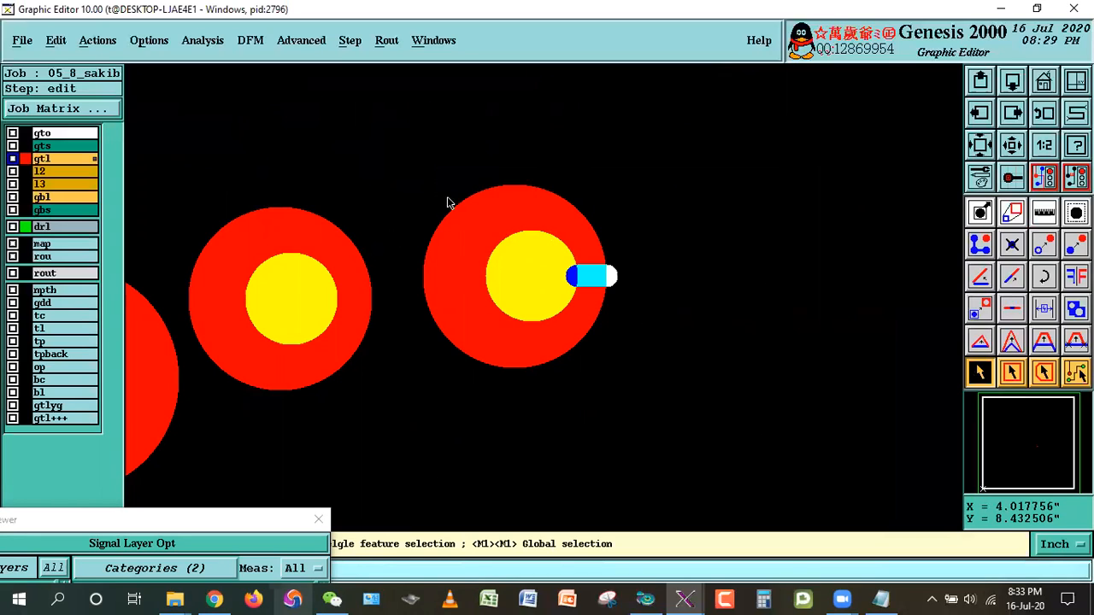
left_click(469, 319)
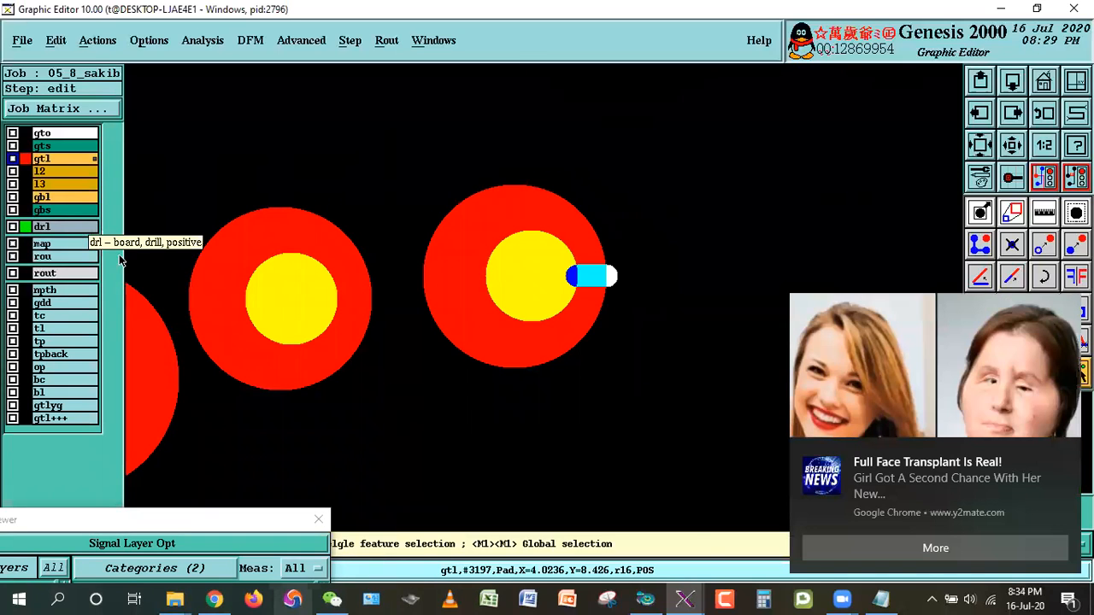
left_click(1067, 600)
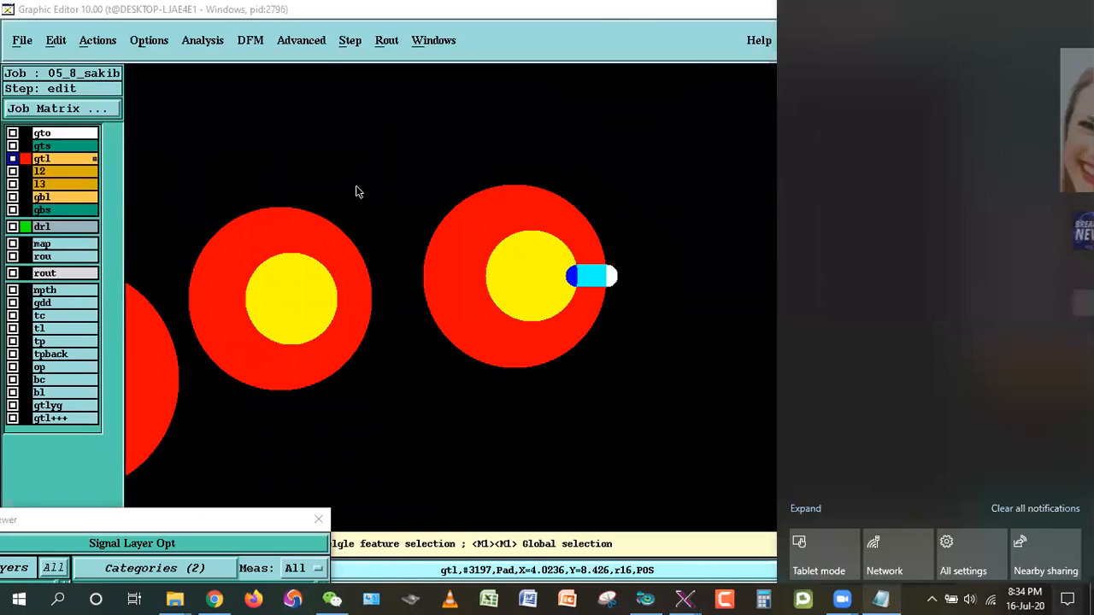
left_click(355, 98)
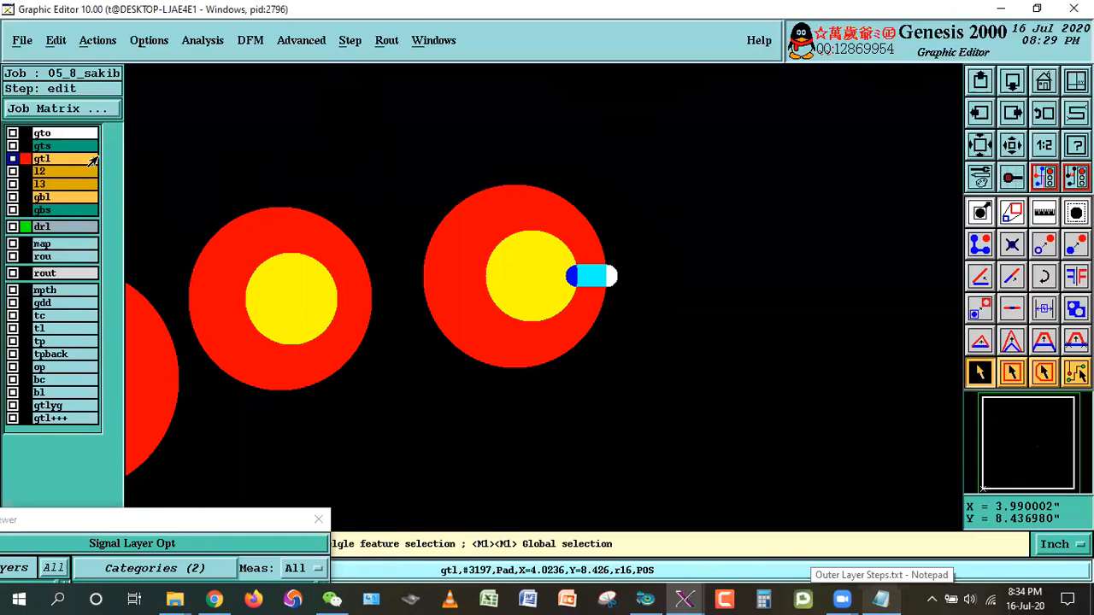
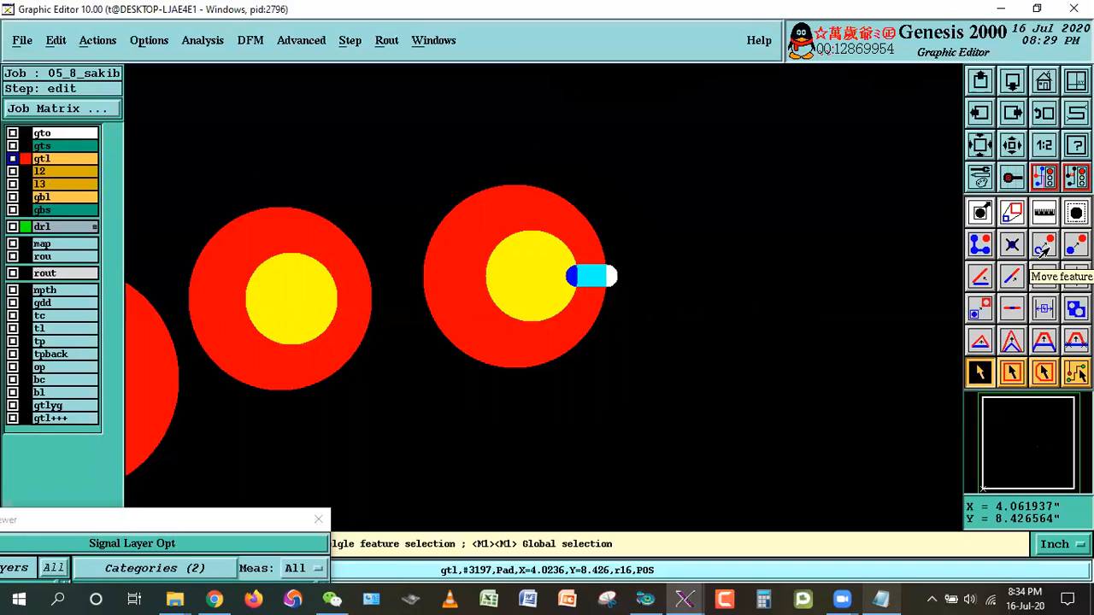
Move the off-centre gtl pad of violation 600 onto its drill hole's centre, snapping to drl, and leave the move.
left_click(1043, 249)
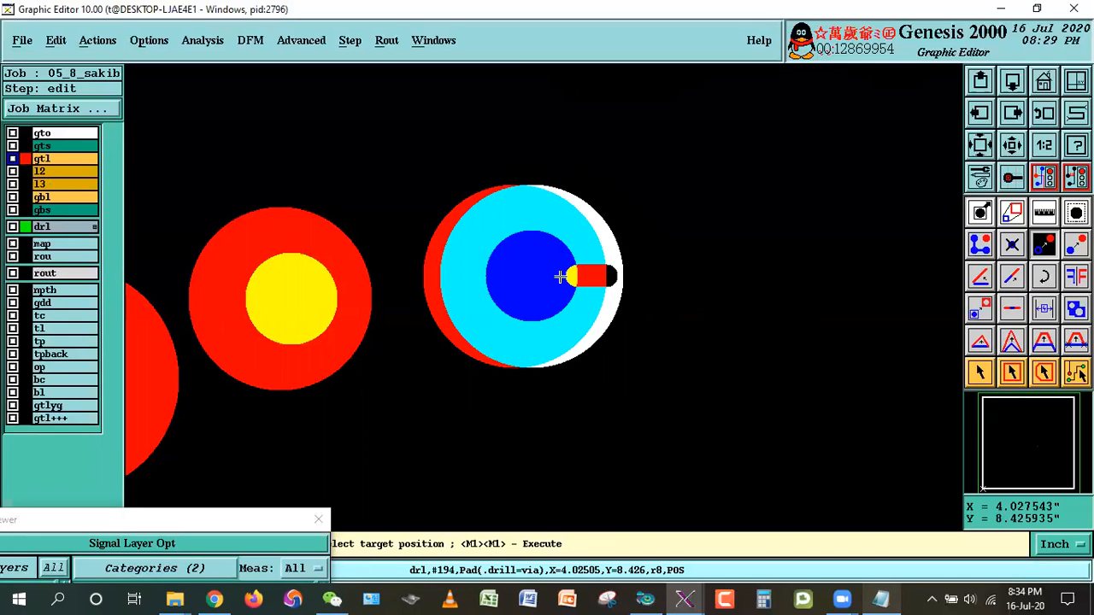
left_click(547, 276)
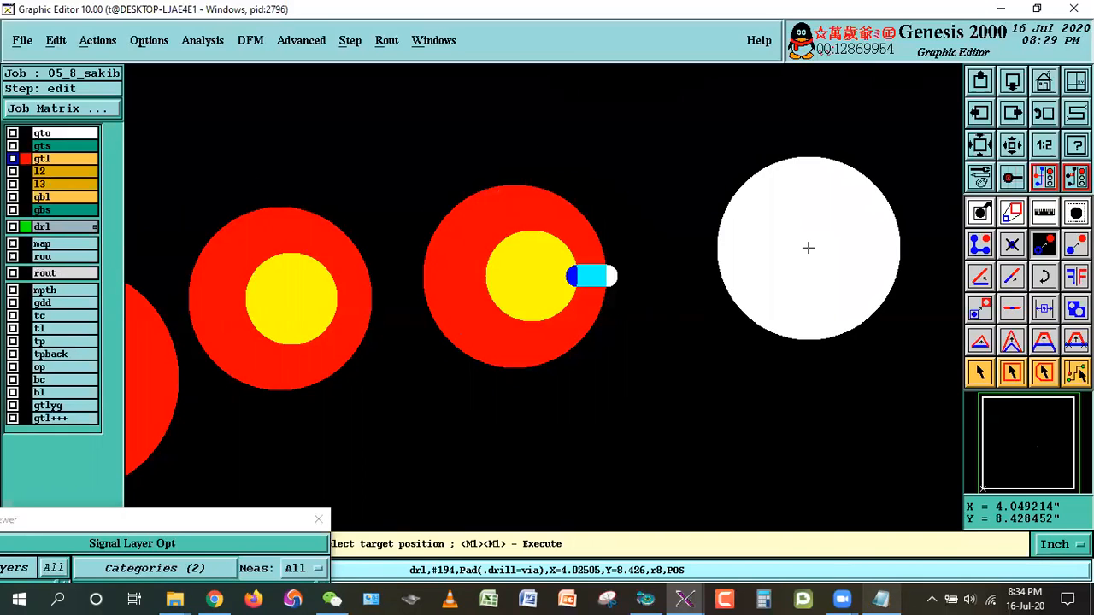
left_click(539, 292)
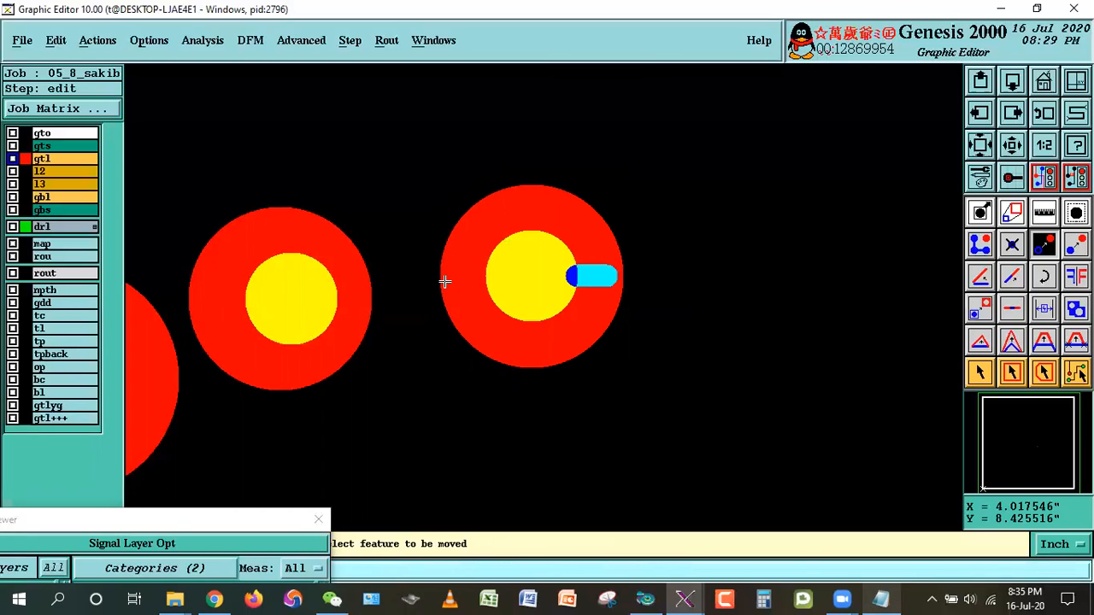
left_click(977, 380)
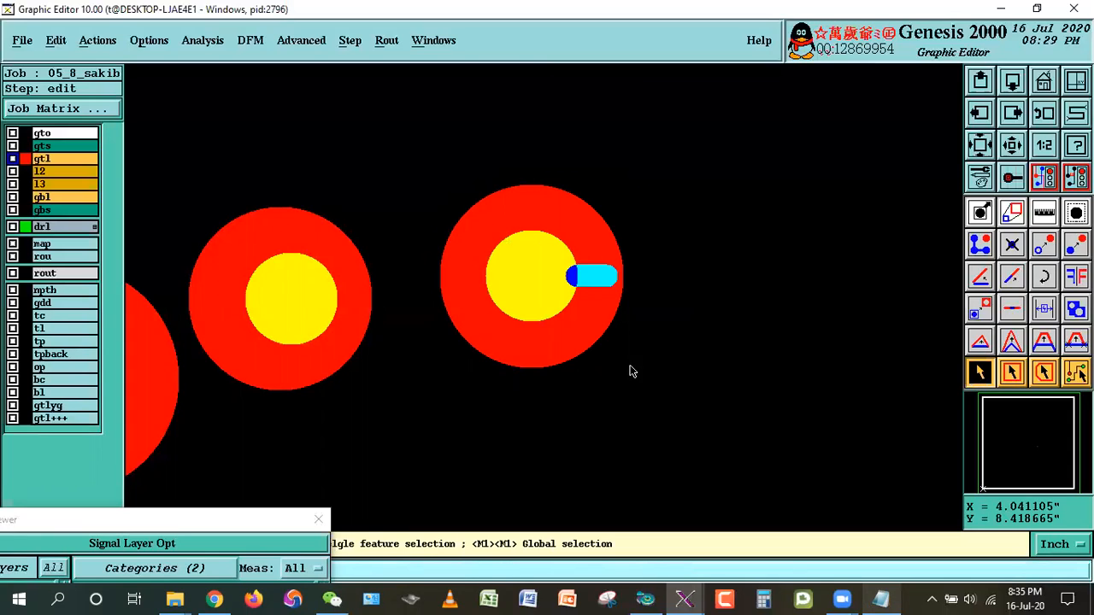
Check the recentred pad against its drill hole by picking the hole on drl, and make gtl the work layer again.
left_click(537, 274)
left_click(766, 467)
left_click(15, 228)
left_click(498, 281)
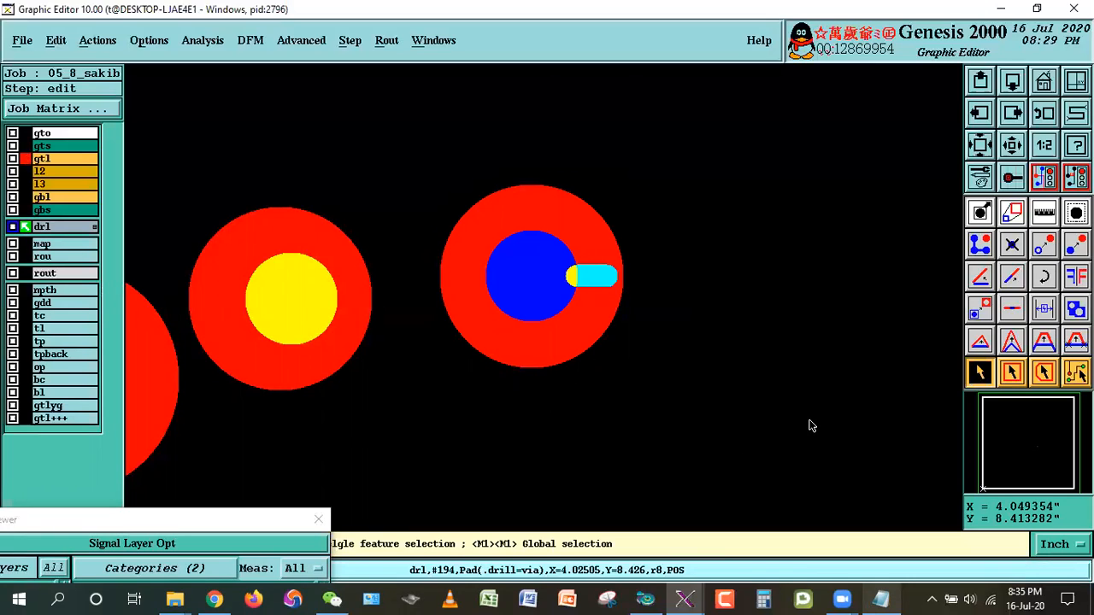
left_click(491, 393)
left_click(13, 158)
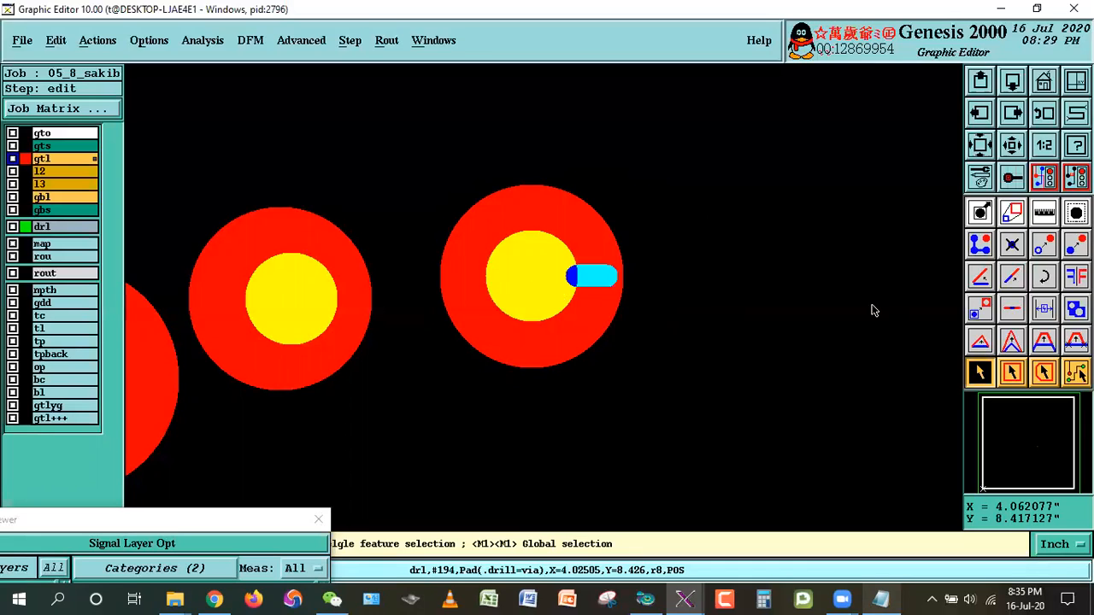
Display only the drl layer and read the attributes of the drill hole at violation 600.
left_click(50, 161)
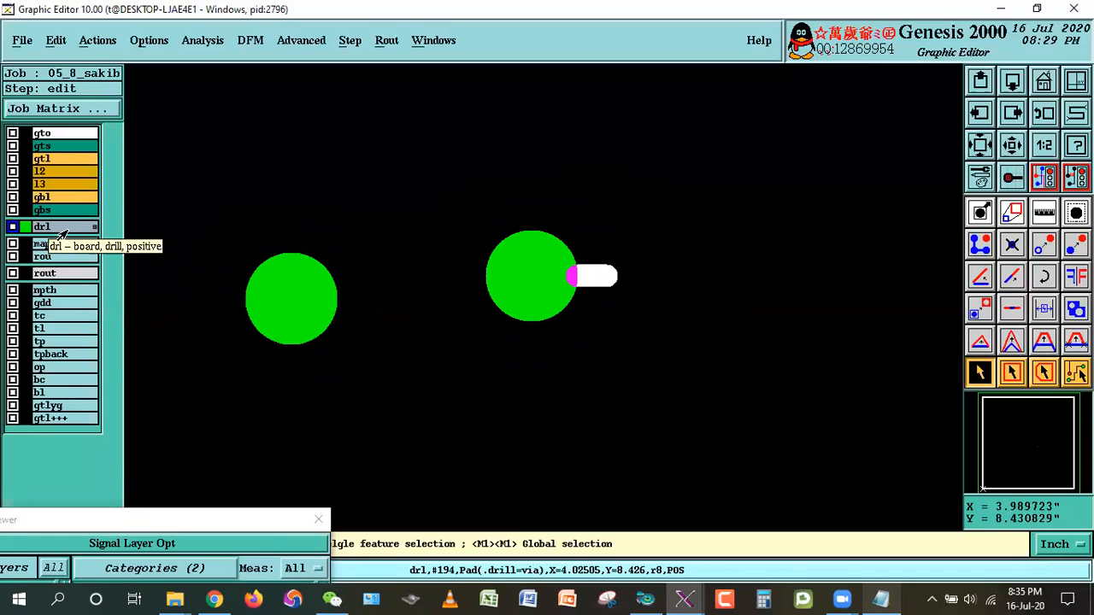
left_click(529, 276)
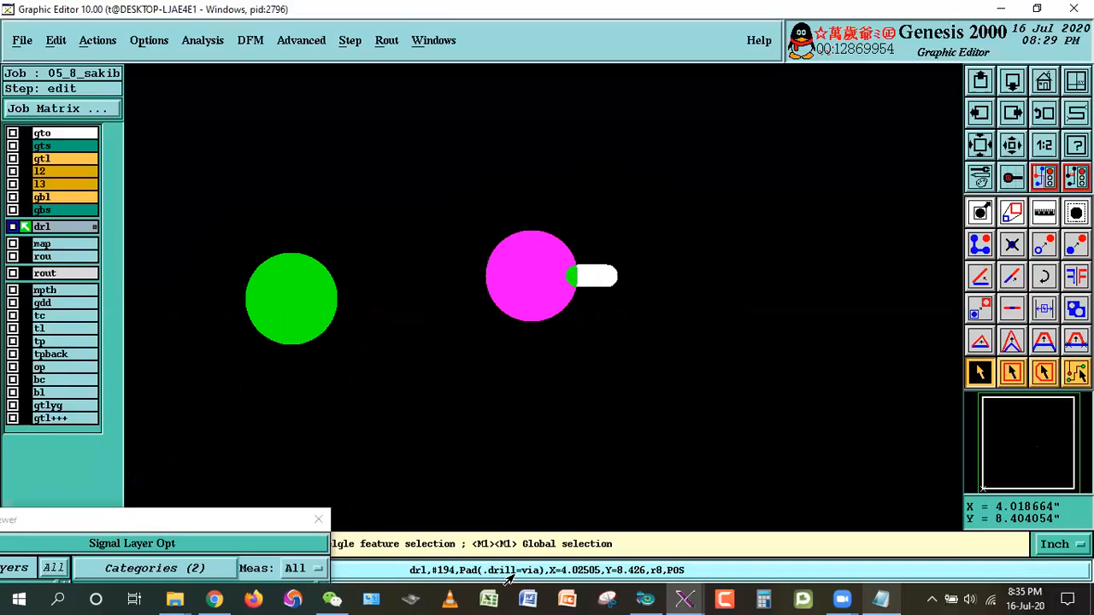
left_click(1010, 147)
View the whole drill layer, zoom in on a large isolated hole in the board's upper right and read its attributes.
left_click(904, 202)
key("Home")
right_click(553, 271)
left_click(568, 288)
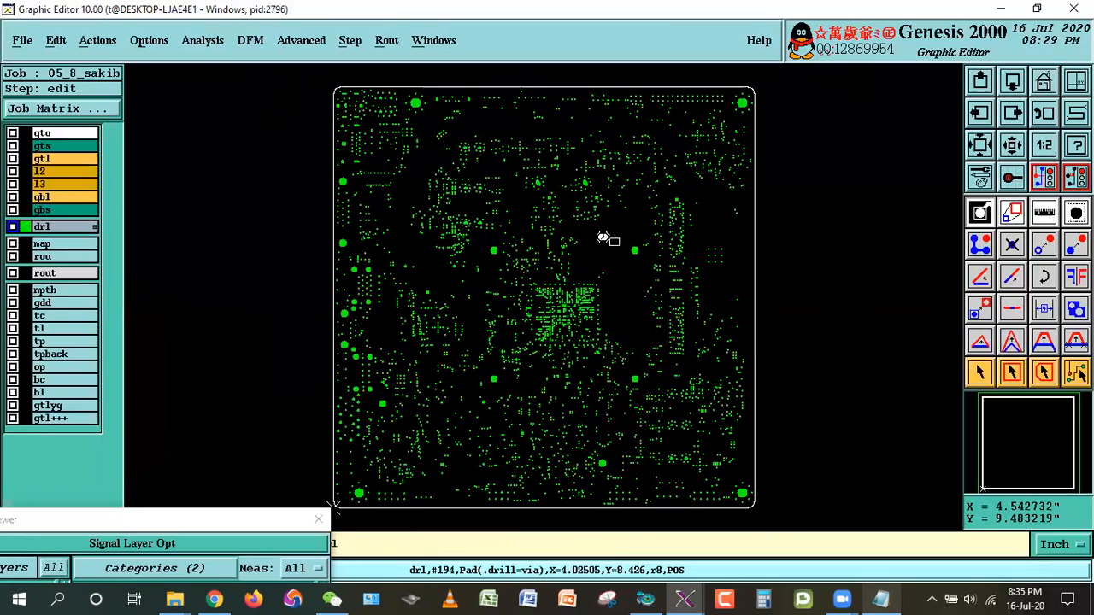
left_click(609, 237)
left_click(665, 270)
left_click(971, 378)
left_click(548, 251)
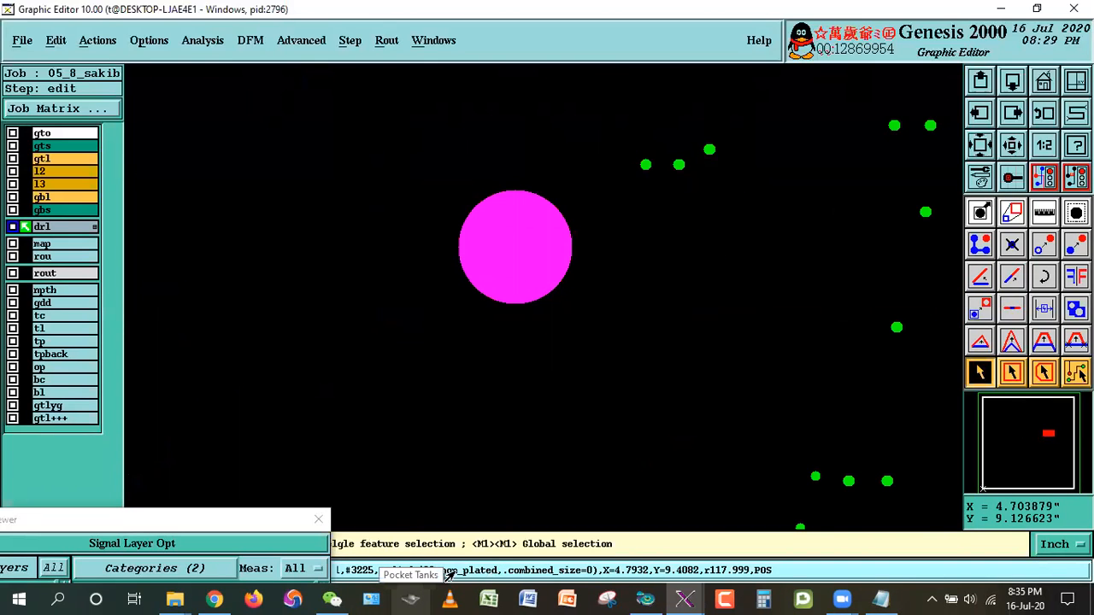
Return to the full board, zoom in on the holes at its left edge and read one medium hole's attributes.
left_click(1038, 81)
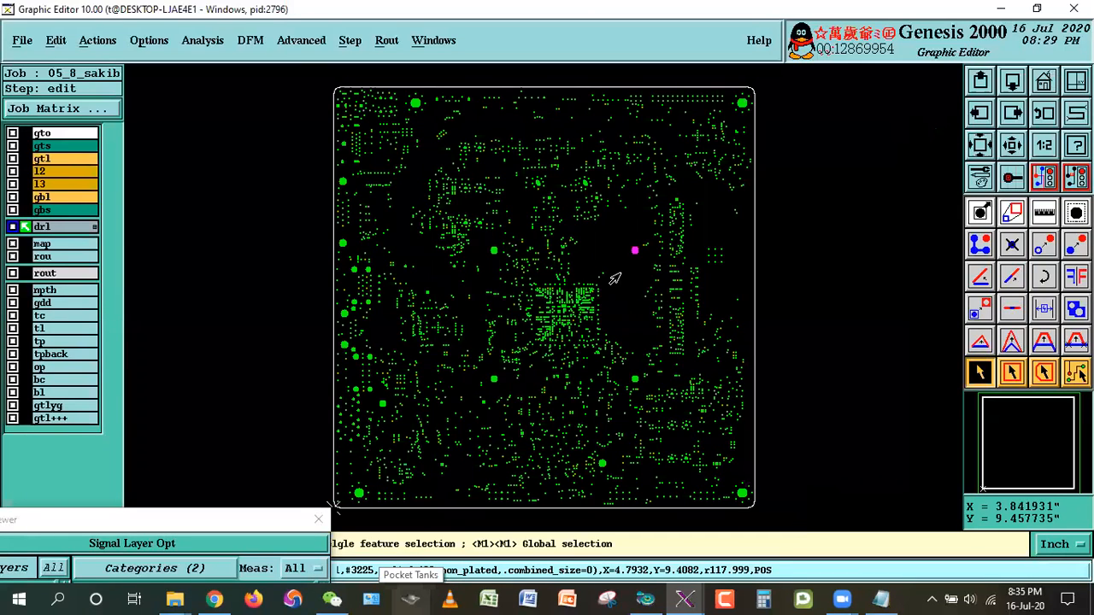
right_click(609, 274)
left_click(594, 278)
left_click(403, 415)
left_click(329, 347)
left_click(453, 169)
left_click(648, 314)
left_click(980, 371)
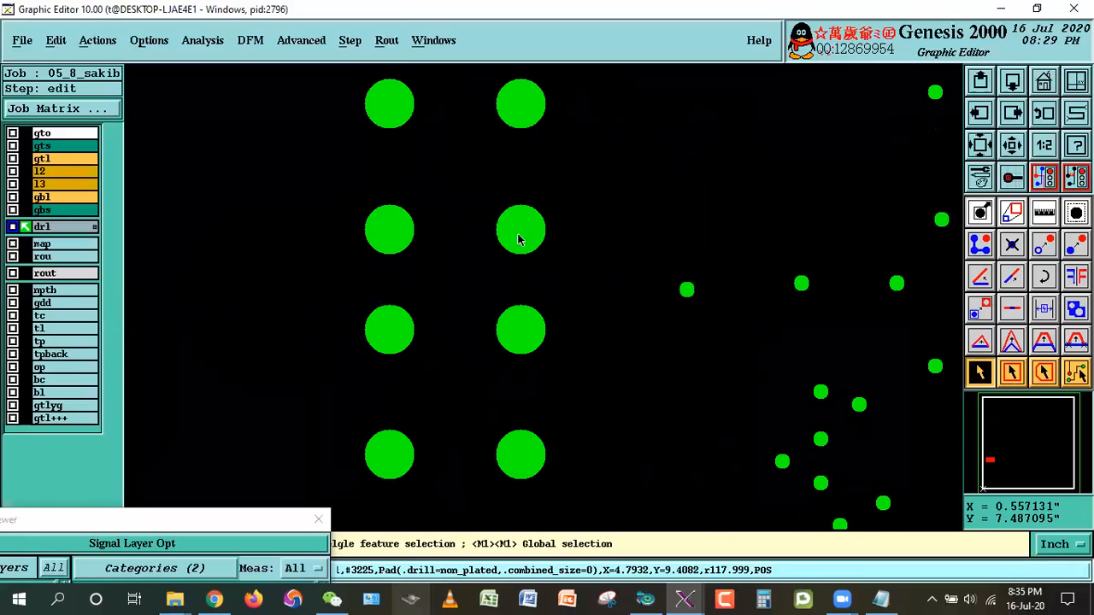
left_click(519, 232)
left_click(624, 351)
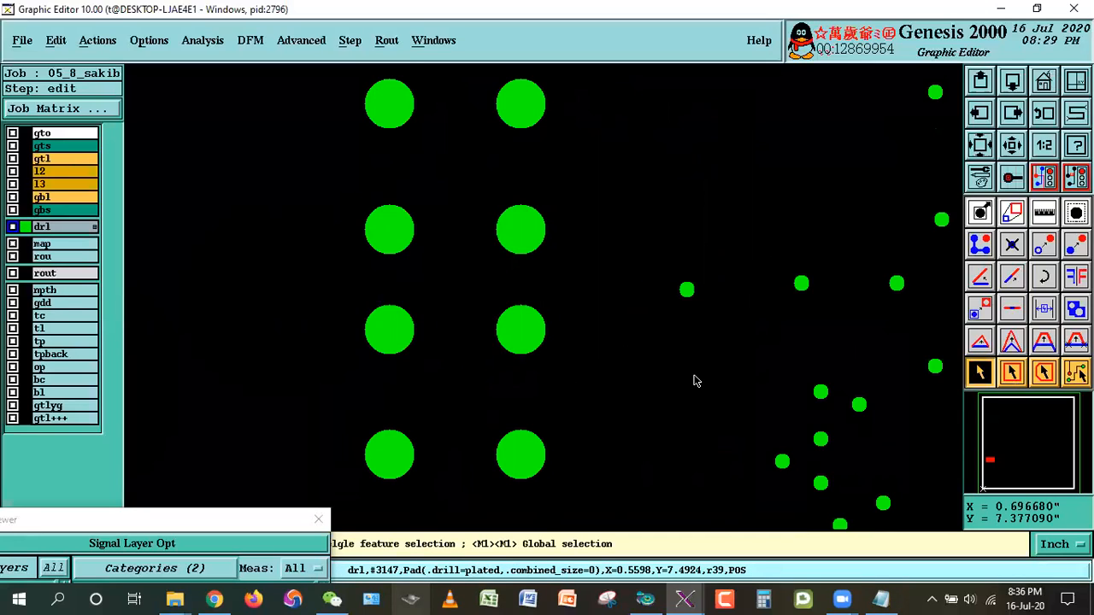
Open the Signal Layer Opt parameters, review the PTH, VIA and MVIA annular ring settings, and close them.
left_click(250, 40)
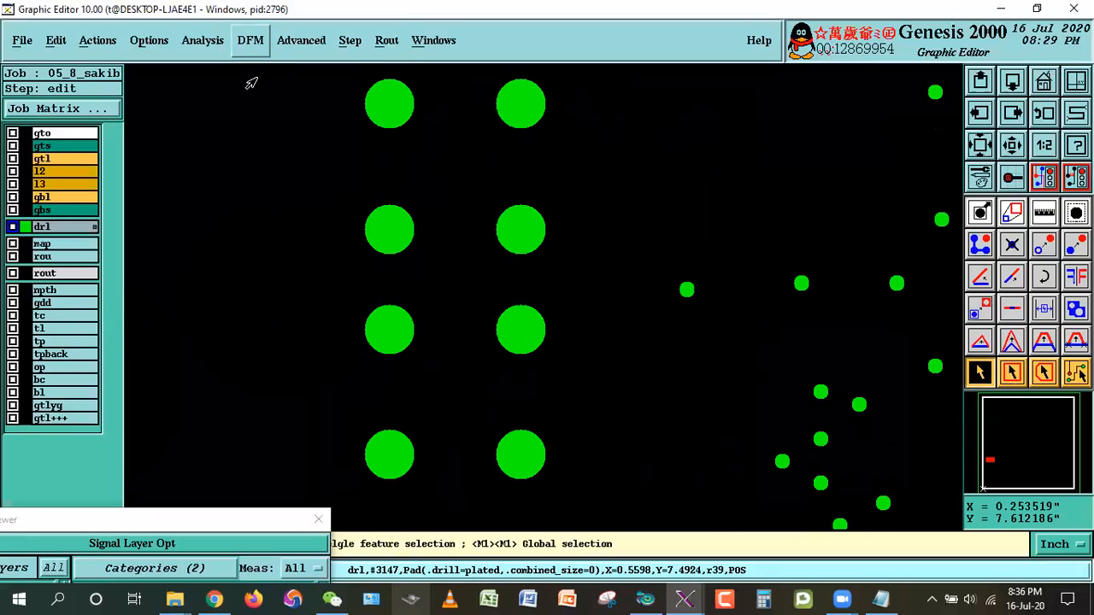
mouse_move(316, 141)
left_click(419, 151)
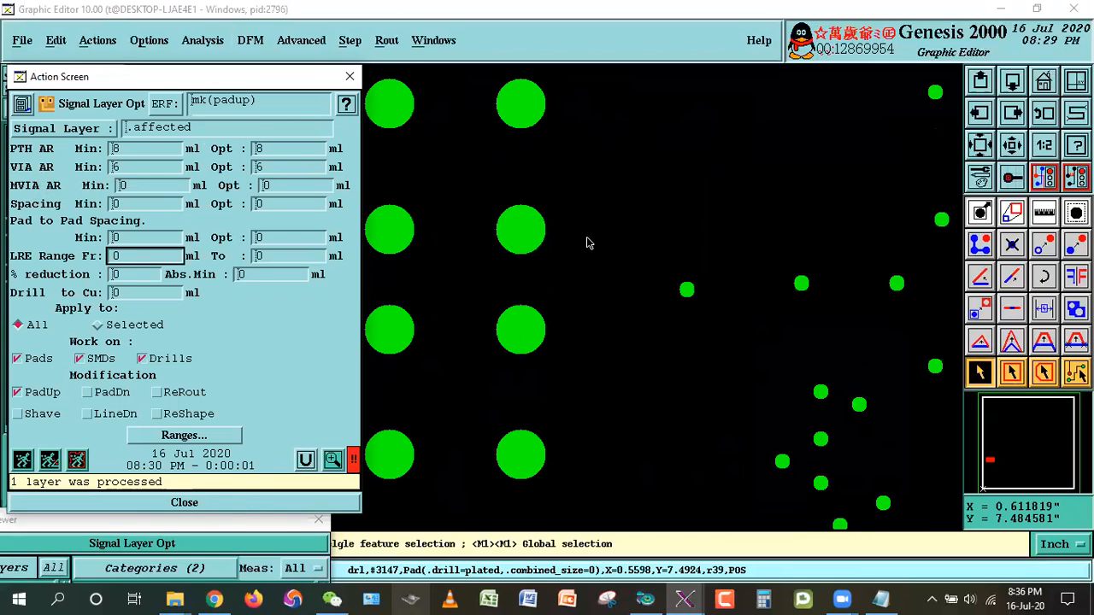
left_click(162, 185)
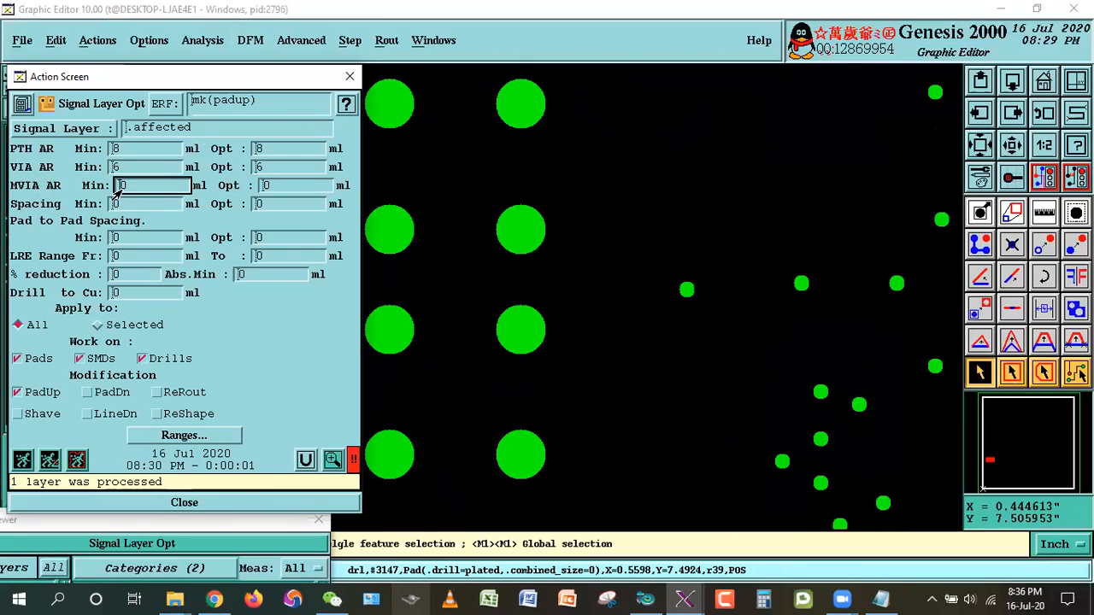
left_click(130, 150)
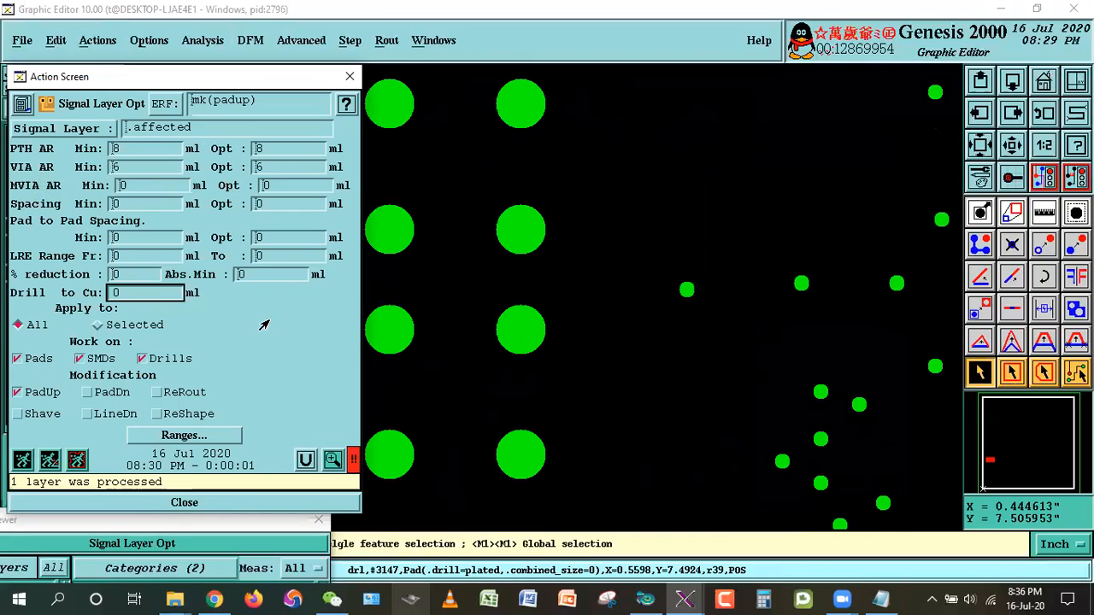
left_click(190, 506)
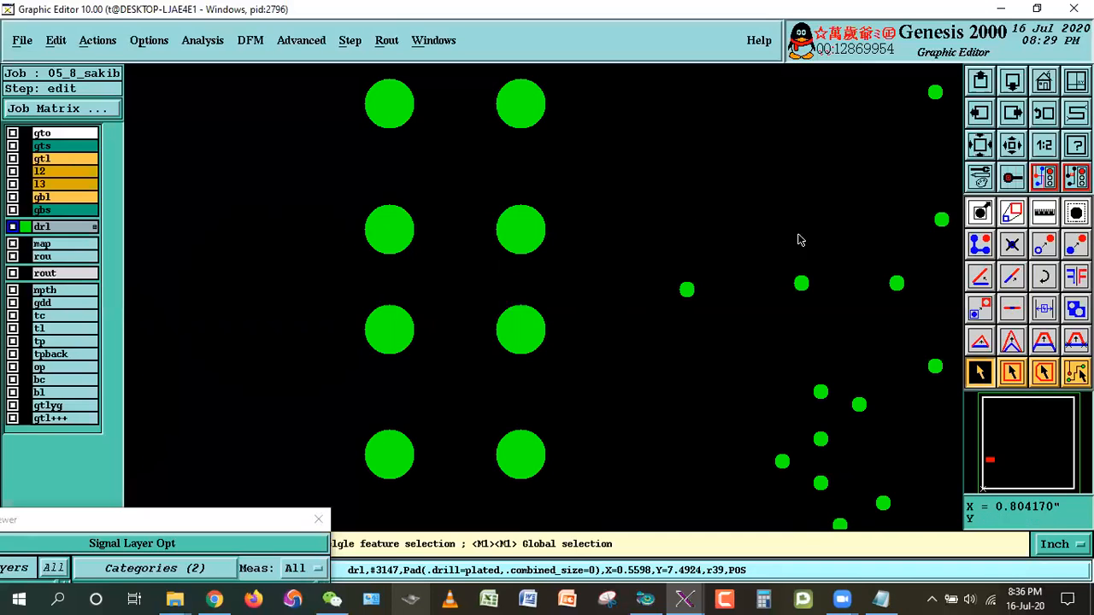
Display gtl together with drl again and bring up the first ARG violation(min) result.
right_click(655, 169)
left_click(538, 227)
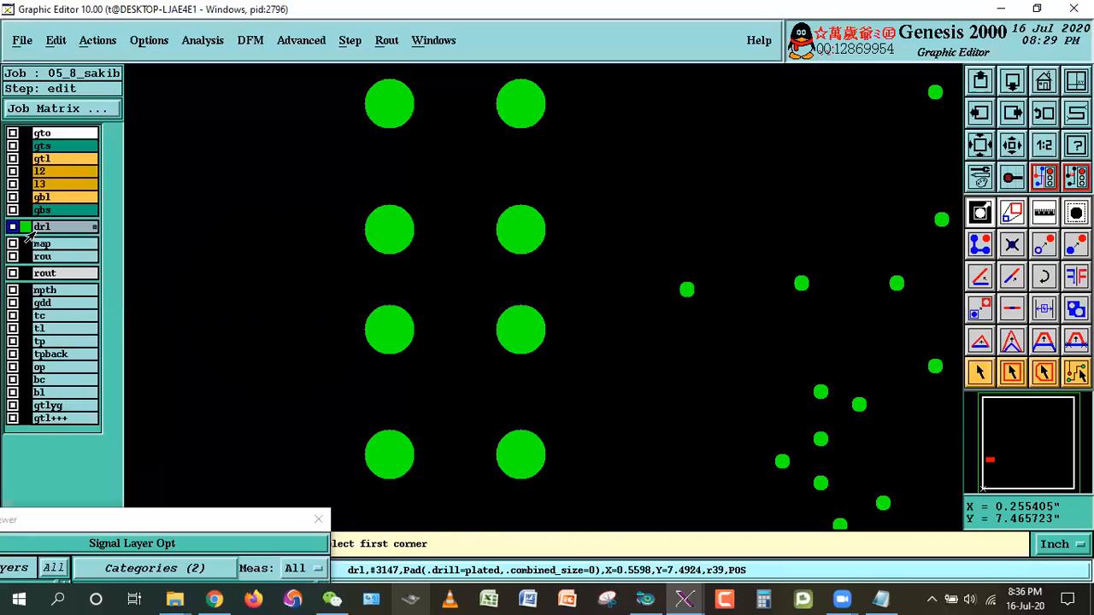
left_click(44, 159)
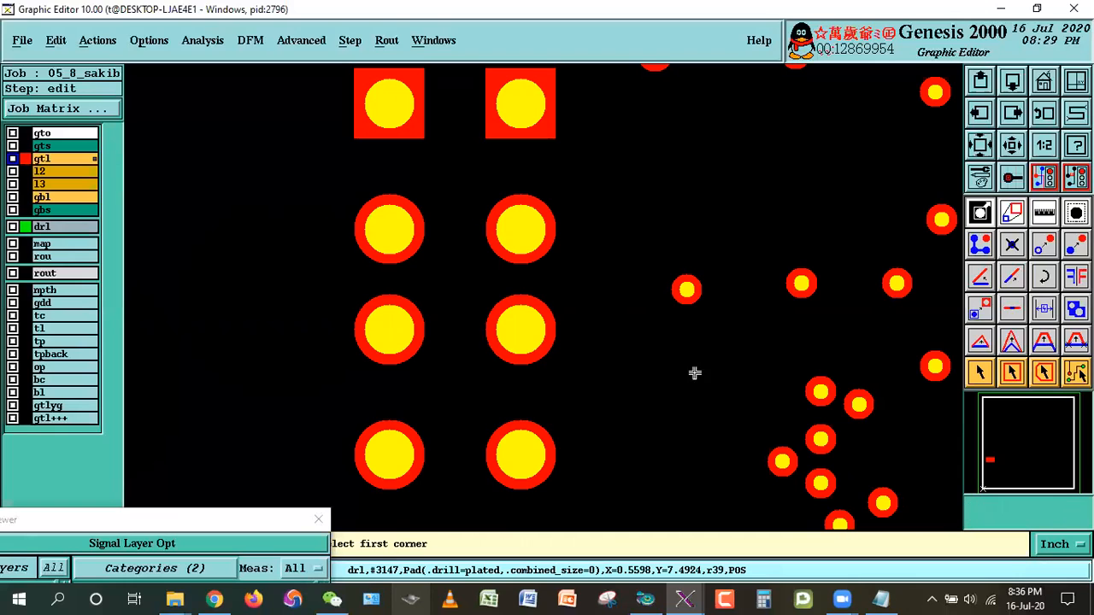
left_click_drag(208, 519, 169, 319)
left_click(64, 499)
Zoom in on the first violation's pad and inspect its ring measurement around the hole.
right_click(666, 263)
left_click(490, 244)
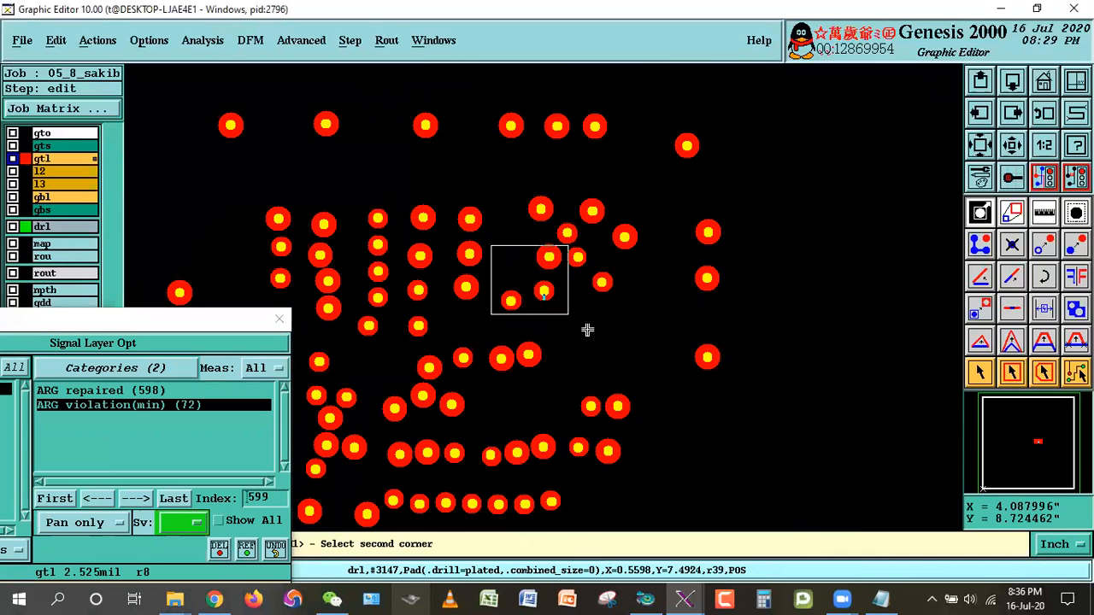
left_click(570, 315)
left_click(459, 292)
left_click(811, 485)
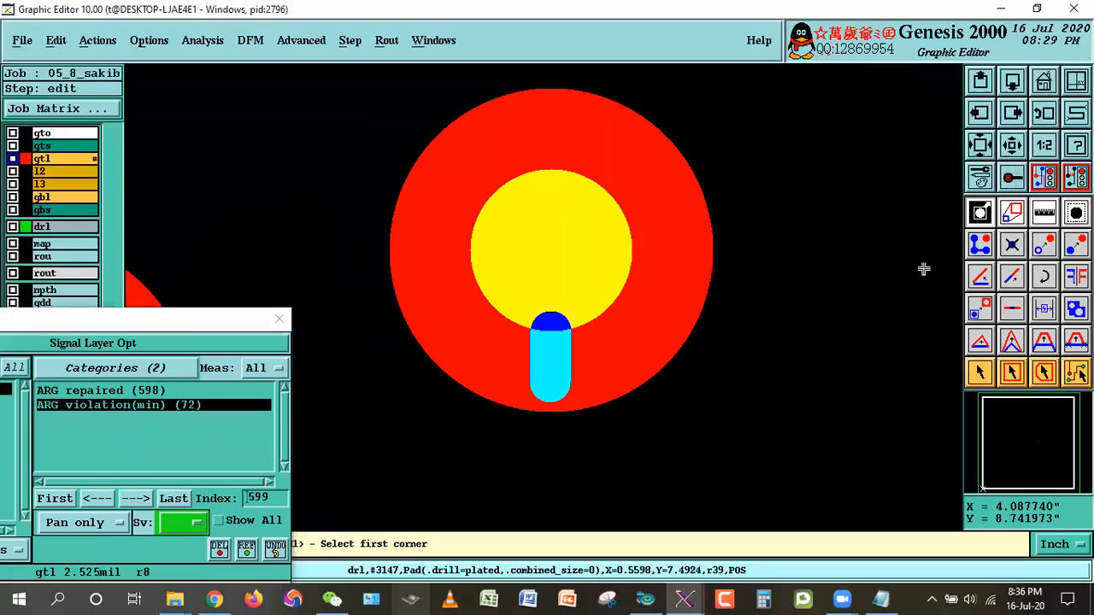
Show all ARG violation(min) markers across the neighbouring pads, and return to showing only the current one.
left_click(1009, 146)
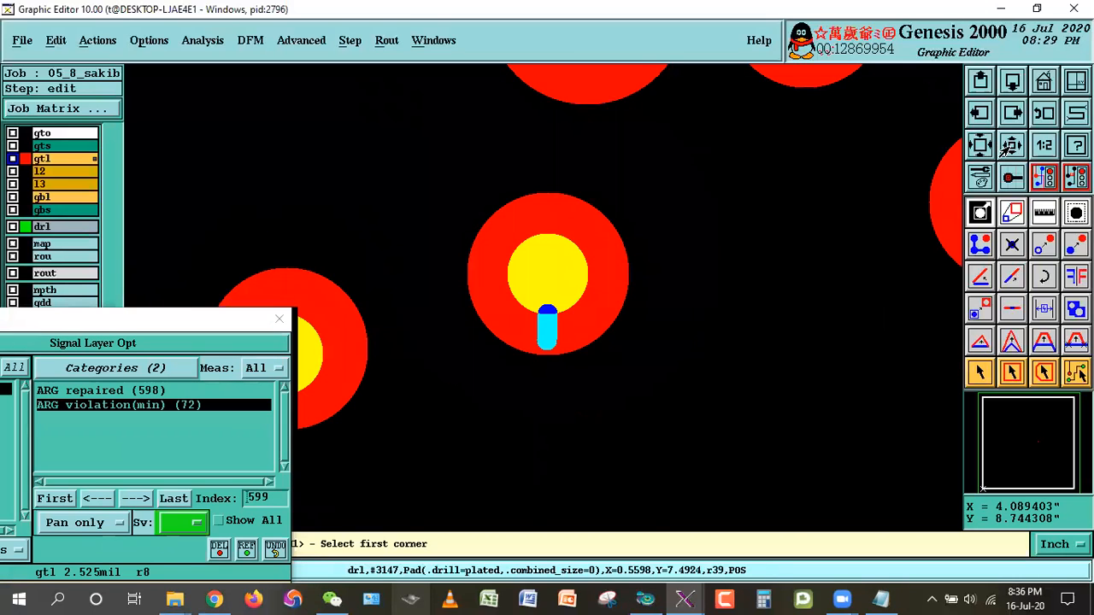
left_click(1009, 146)
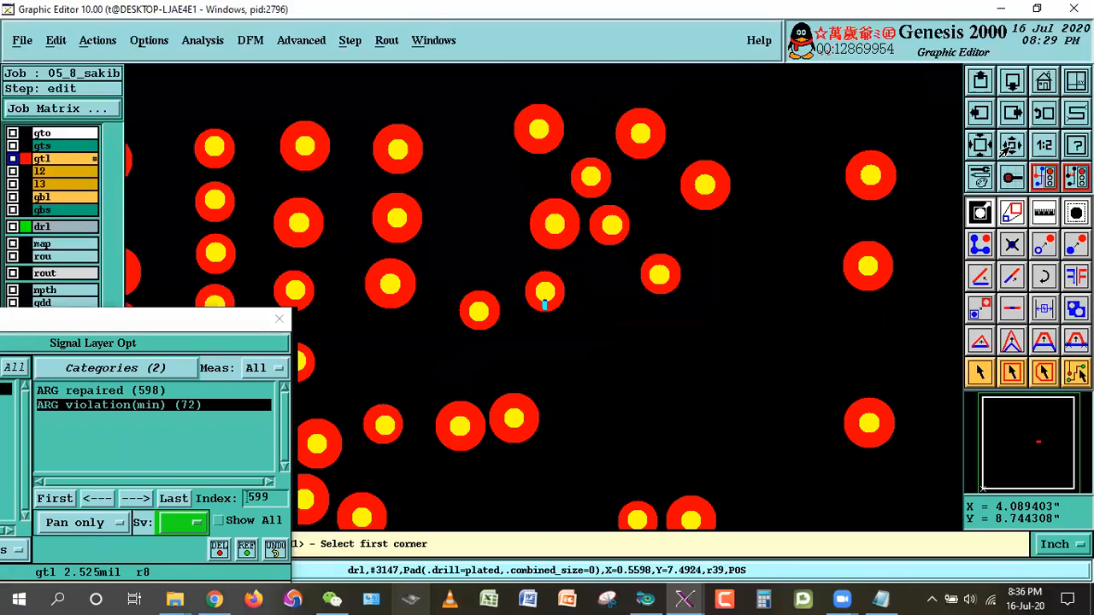
left_click(284, 520)
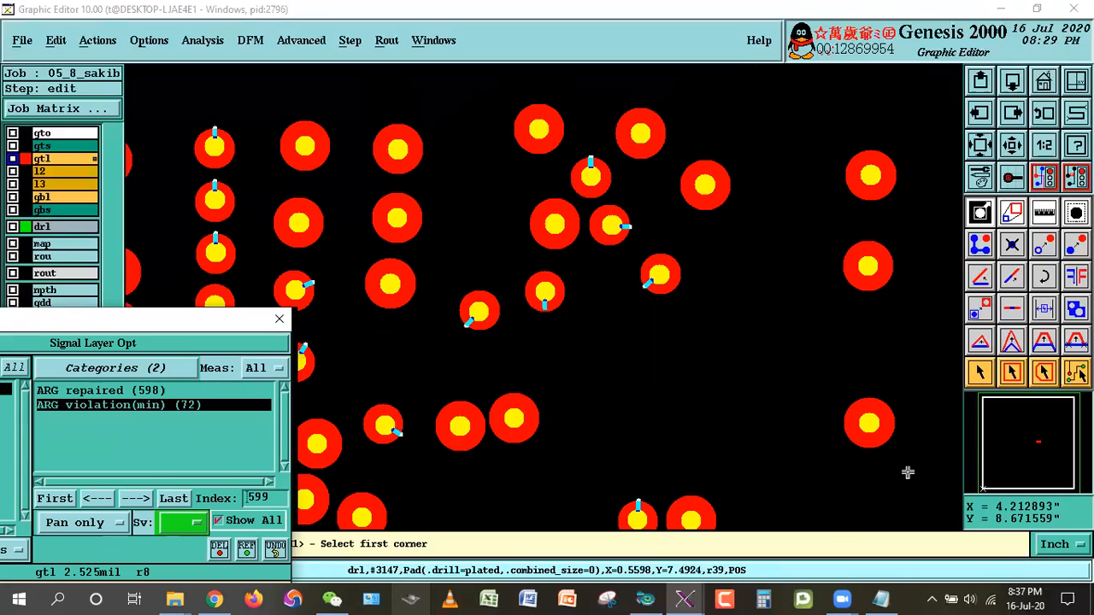
left_click(230, 519)
Advance to the ARG violation(min) at index 601 and inspect its off-centre pad up close.
left_click(136, 501)
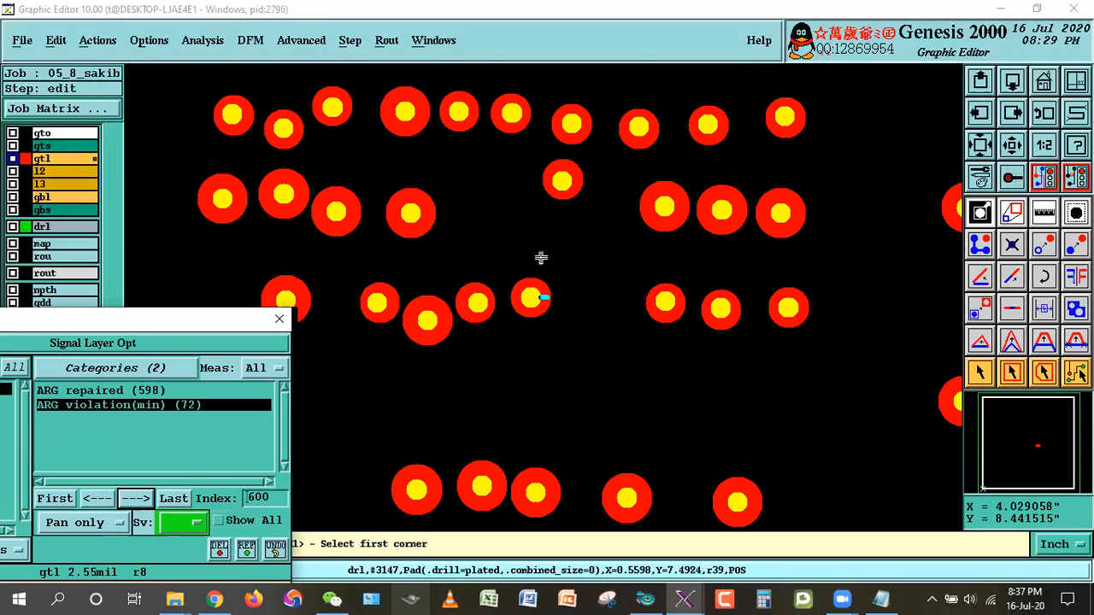
left_click(137, 498)
left_click(453, 224)
left_click(654, 361)
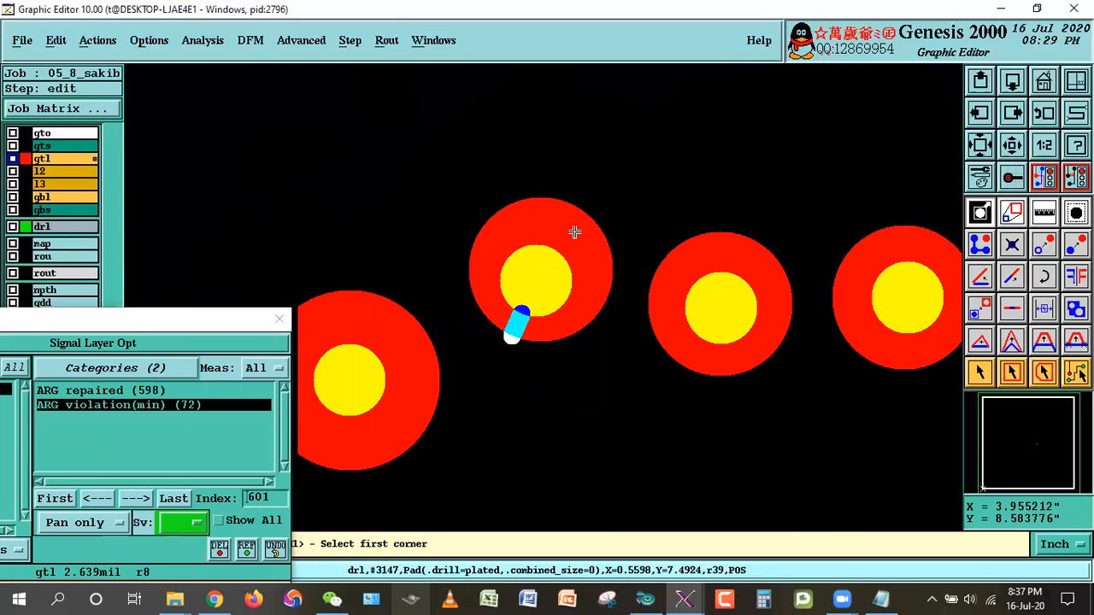
Hide the drl layer so only gtl is displayed around violation 601, and return to single feature selection.
left_click(981, 371)
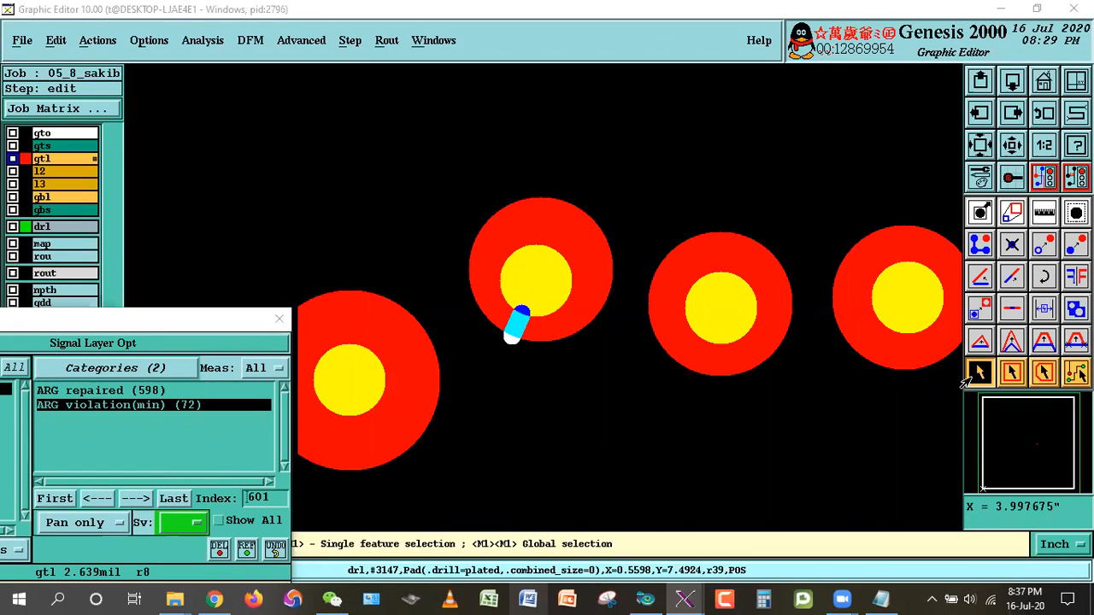
right_click(726, 214)
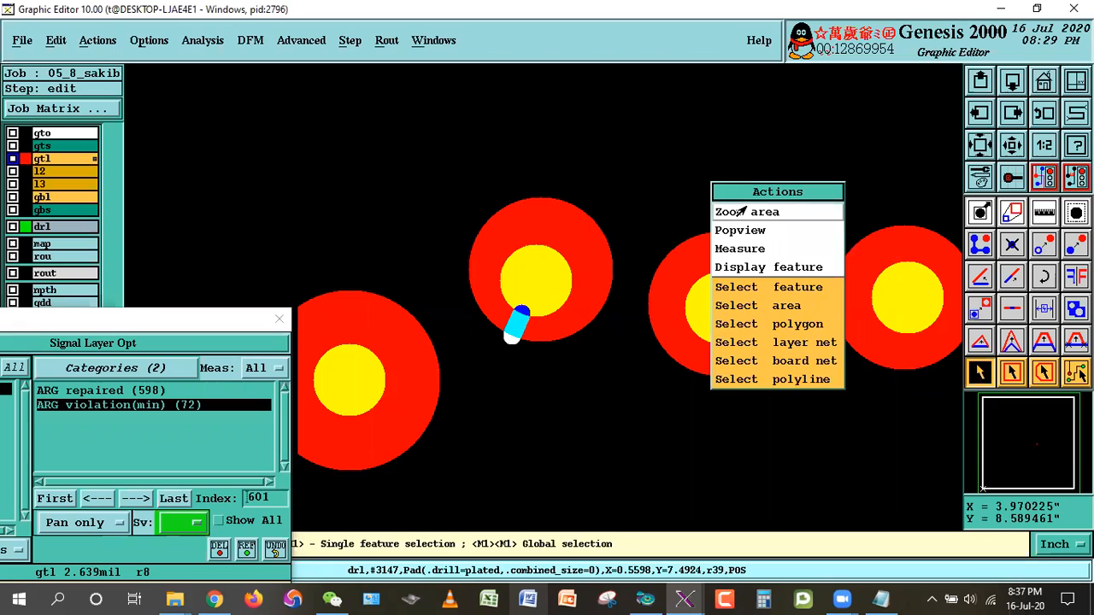
left_click(739, 212)
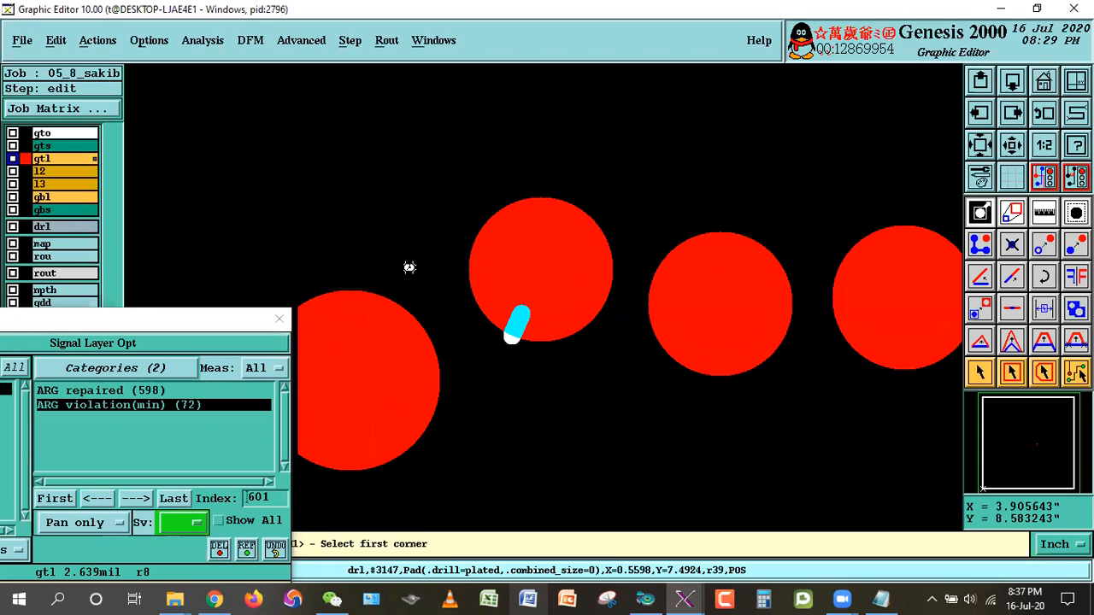
left_click(37, 229)
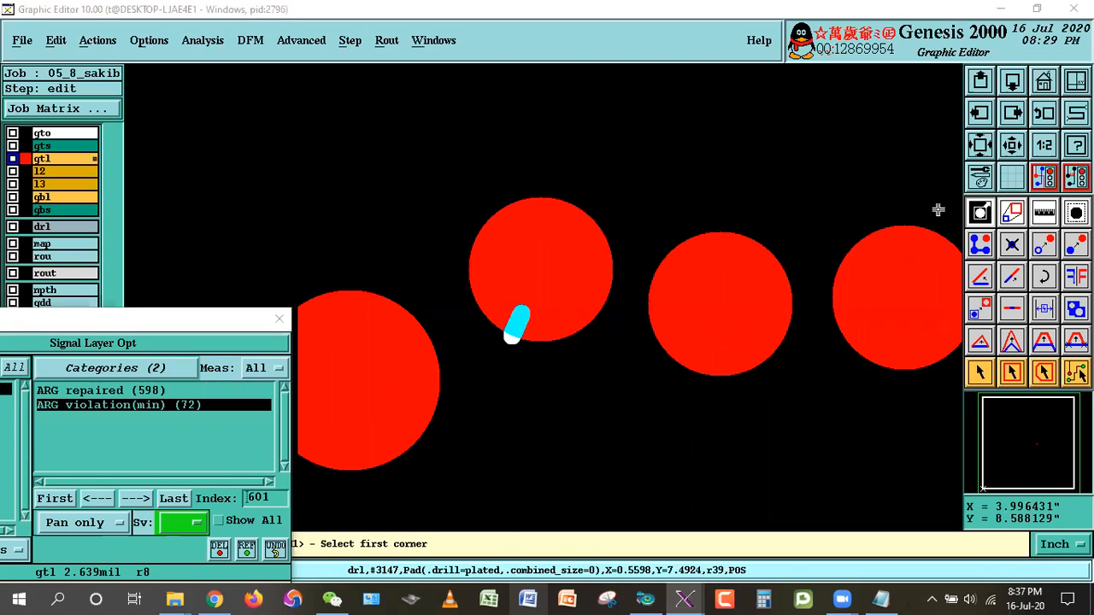
left_click(980, 373)
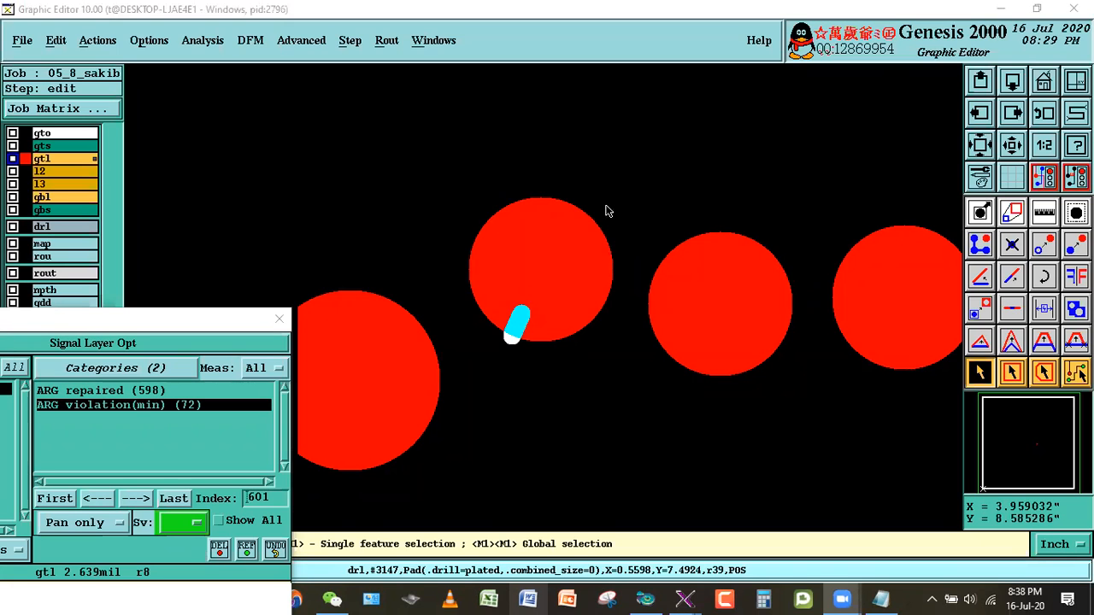
Display the drl layer together with gtl around violation 601 and move the results viewer clear of the pads.
left_click_drag(222, 334, 248, 255)
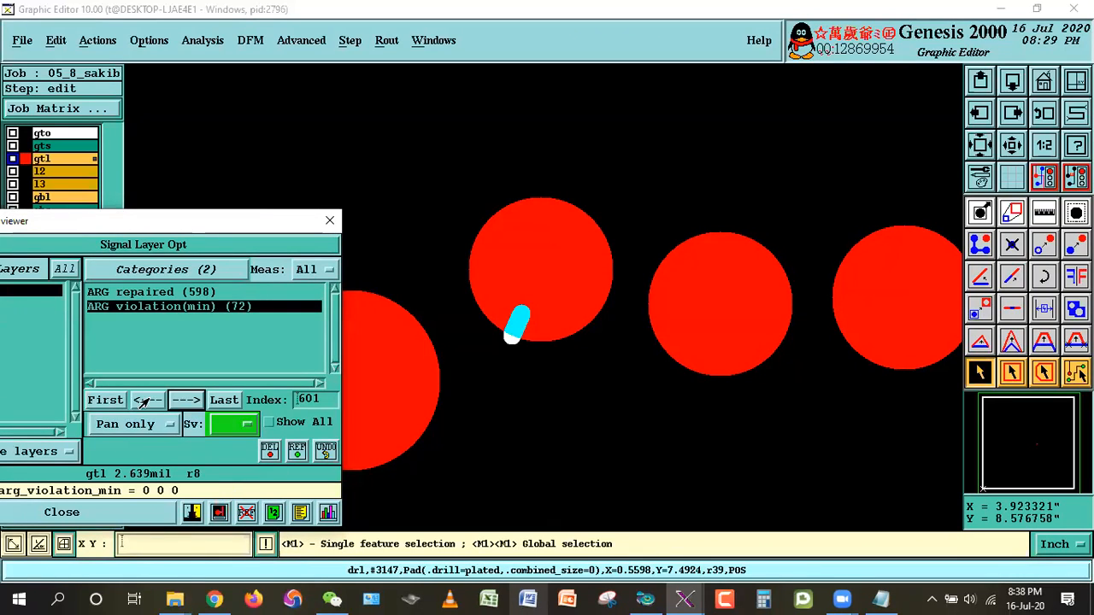
left_click_drag(165, 229, 263, 271)
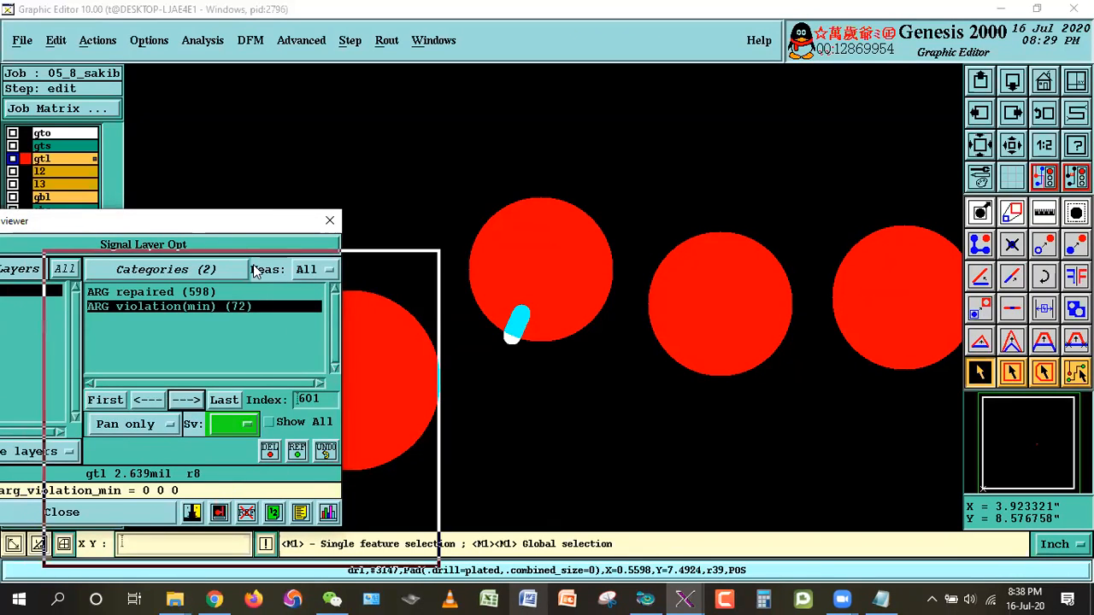
left_click(42, 227)
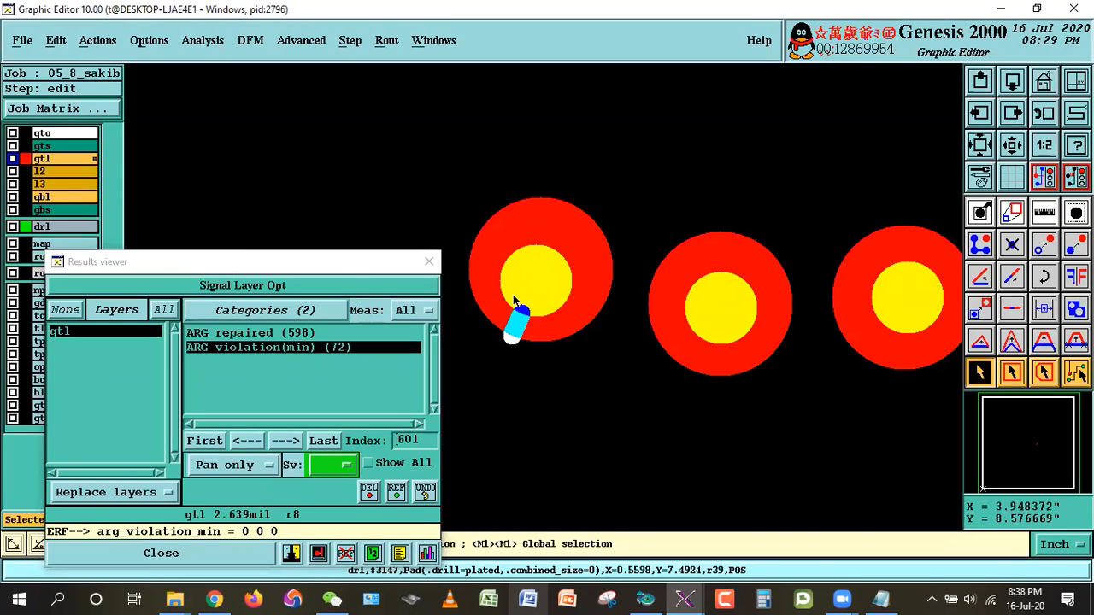
left_click_drag(257, 262, 241, 237)
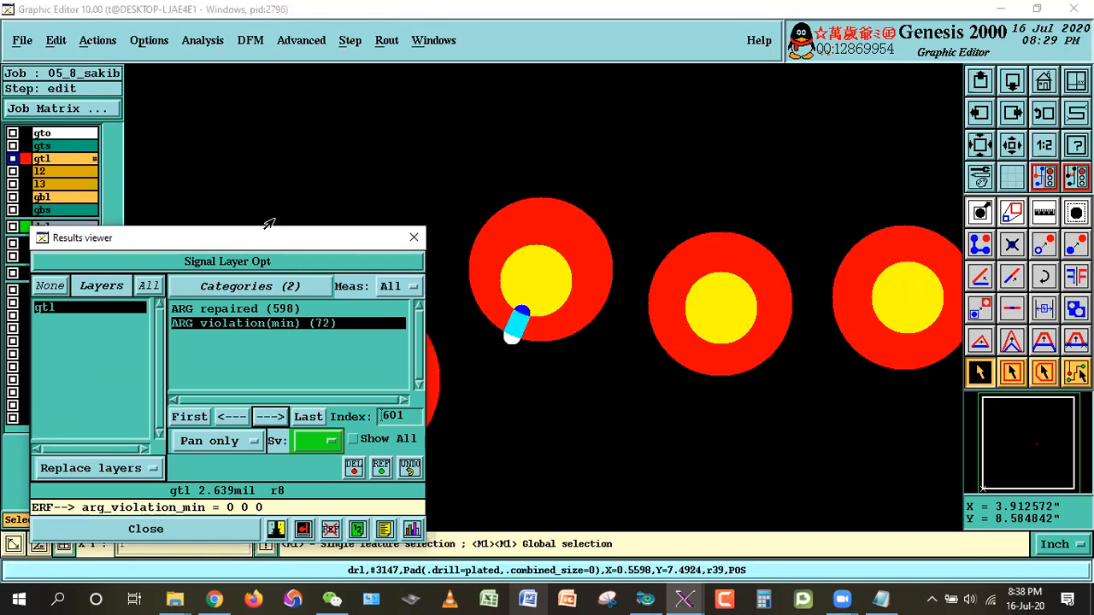
left_click_drag(47, 588, 97, 516)
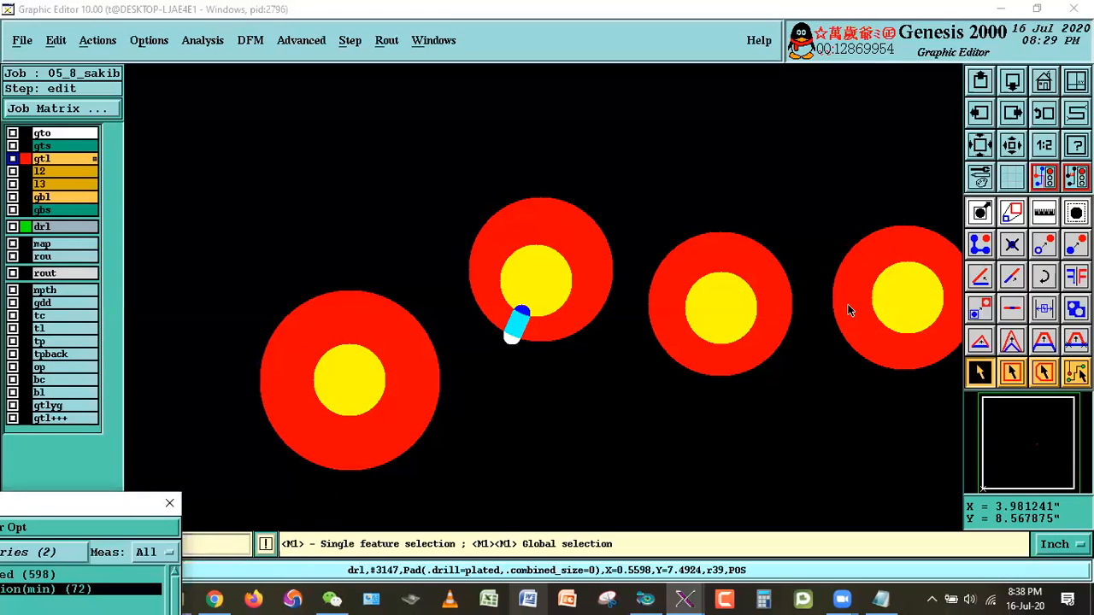
Enable centre snapping to the drl layer and move violation 601's off-centre pad onto its hole centre.
left_click(1016, 178)
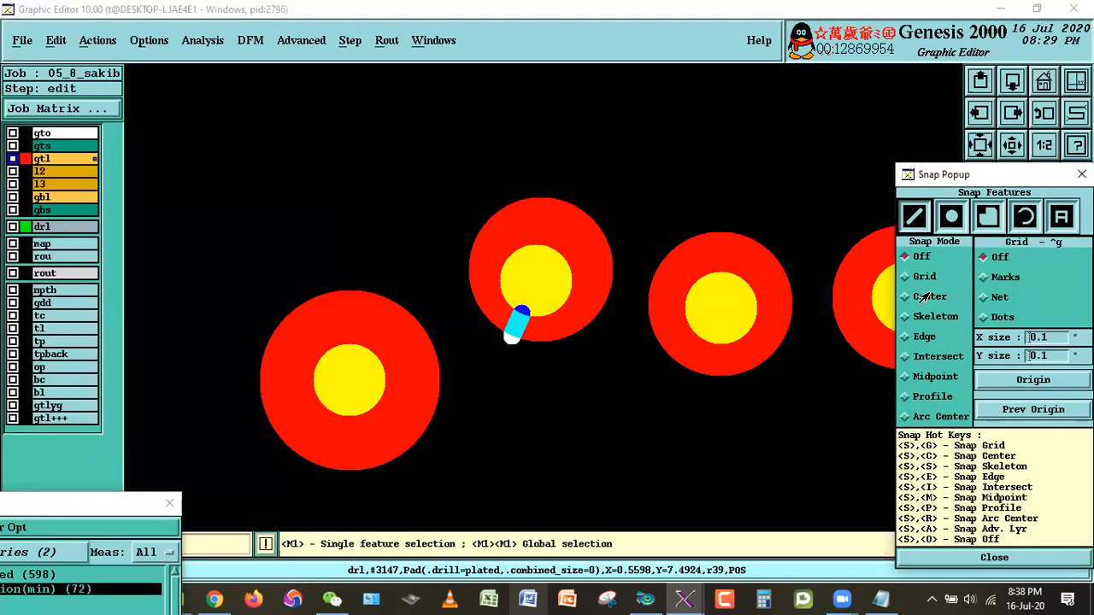
left_click(978, 557)
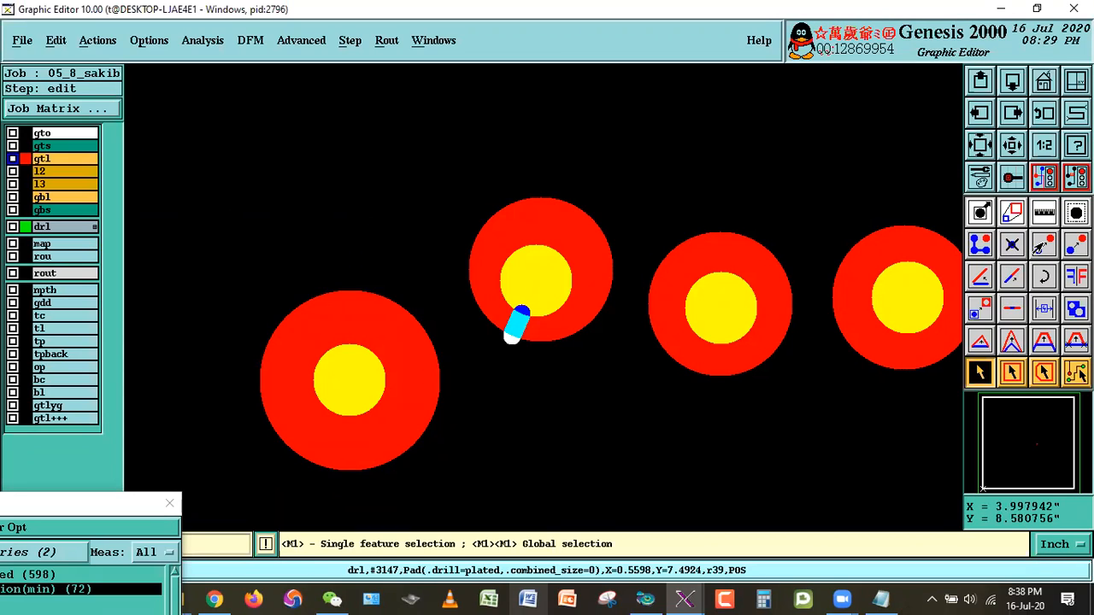
left_click(1041, 245)
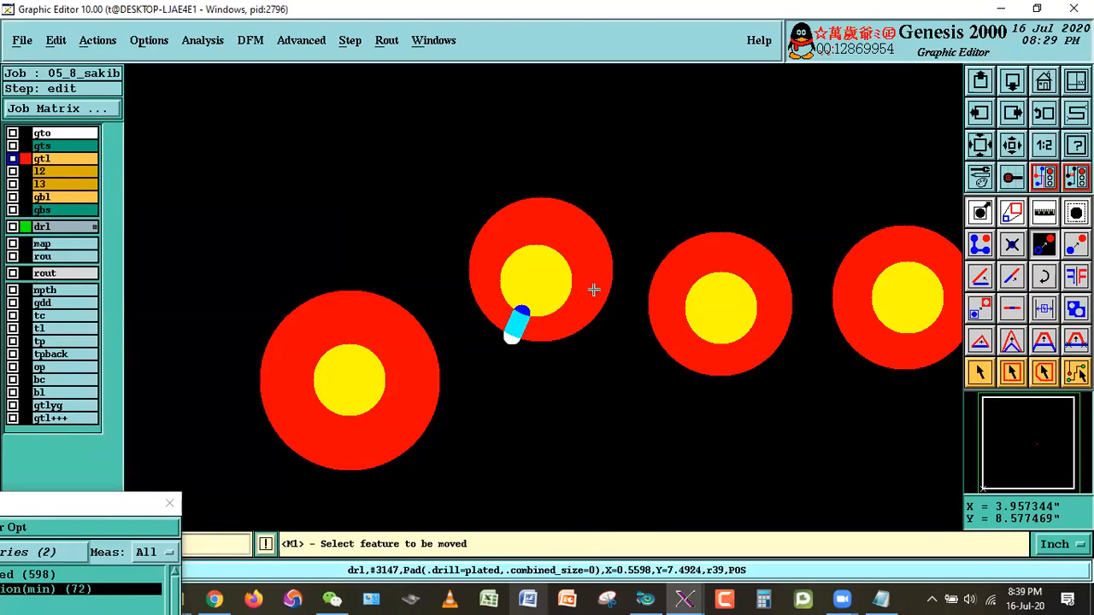
left_click(556, 276)
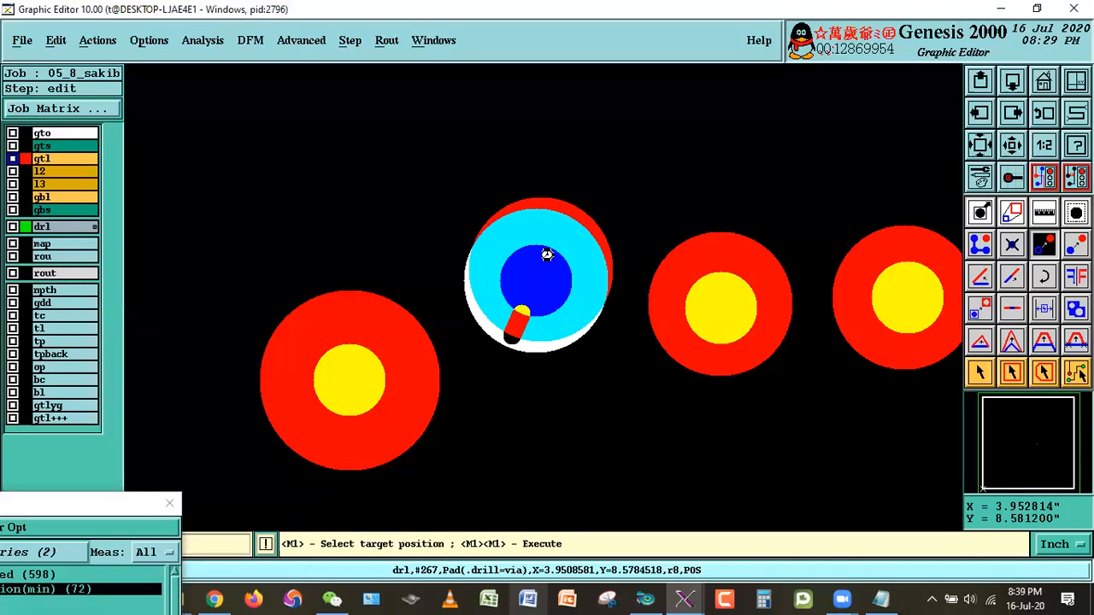
left_click(553, 255)
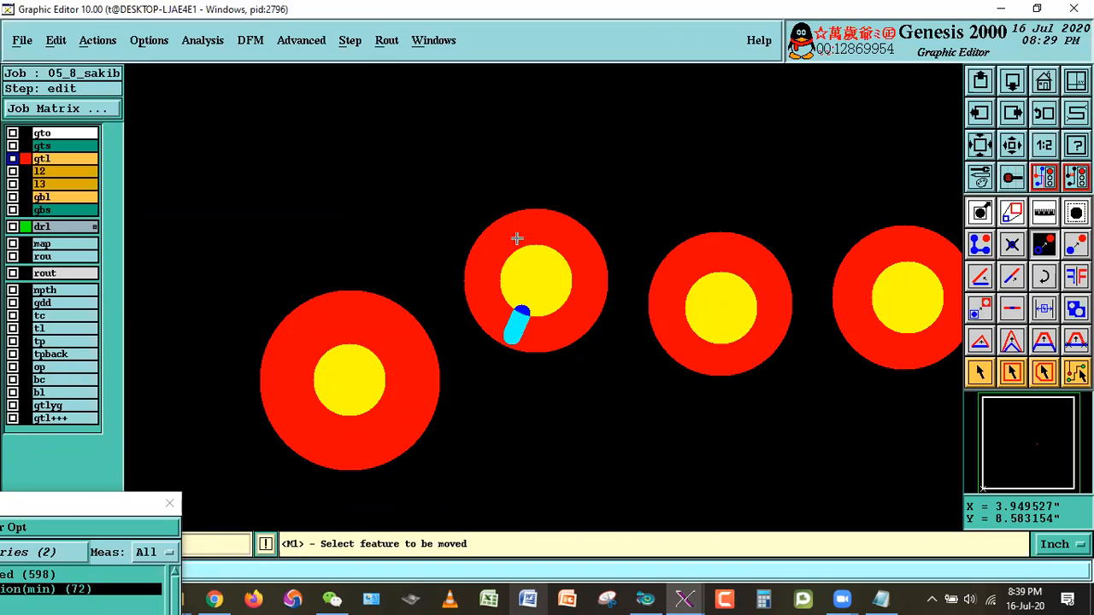
Advance to the ARG violation(min) at index 602 and move its pad onto the centre of its hole.
left_click_drag(64, 501, 64, 297)
left_click(30, 477)
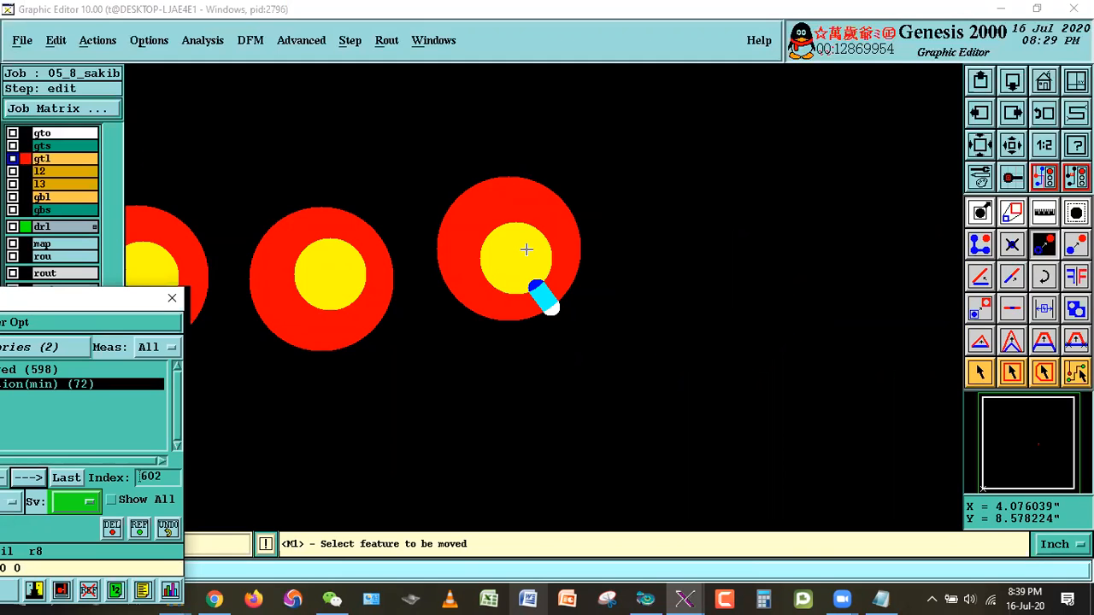
left_click(527, 221)
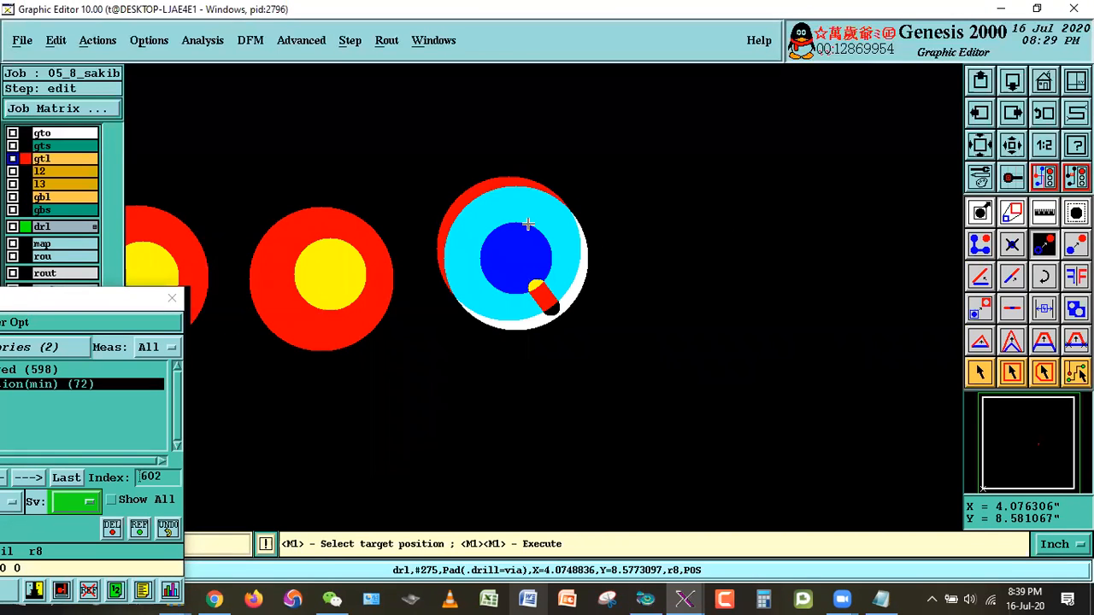
left_click(528, 225)
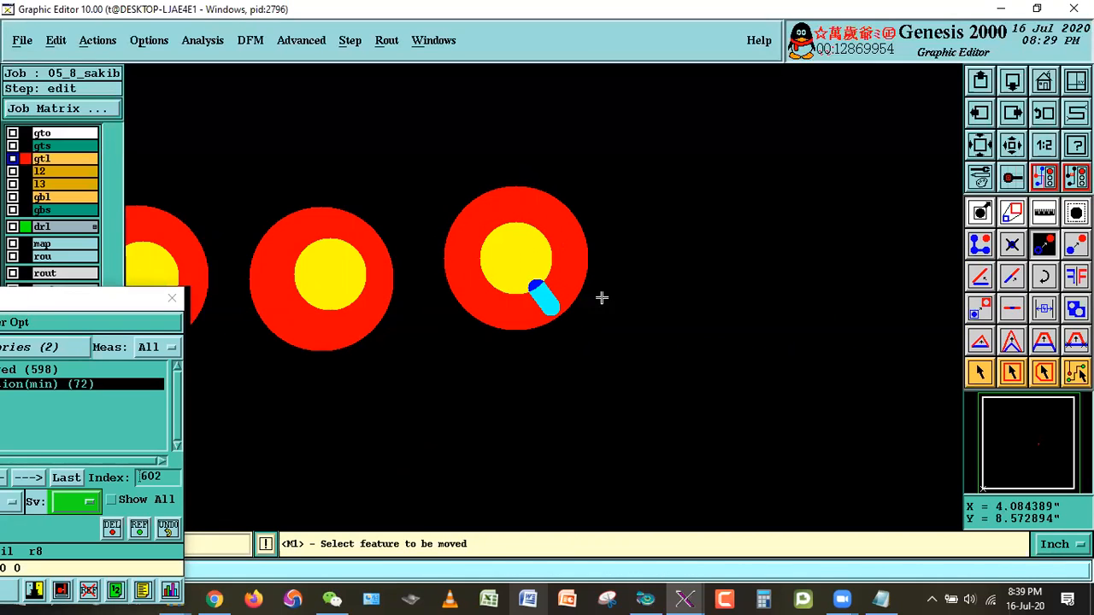
Return to single feature selection, rerun Signal Layer Opt with the existing ring settings, and open the new results.
left_click(980, 374)
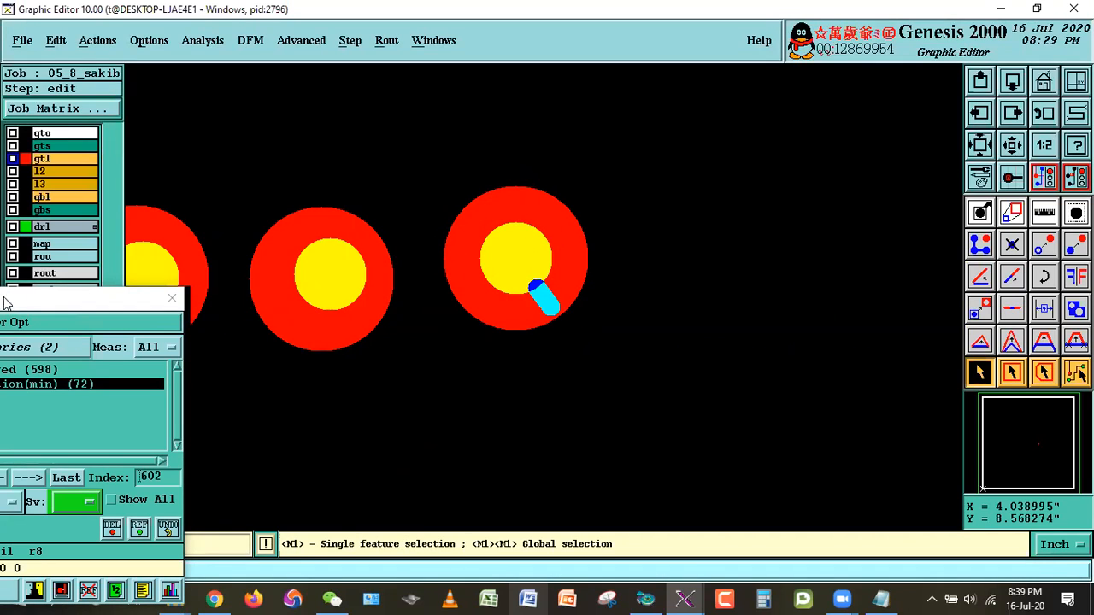
left_click_drag(21, 312, 201, 227)
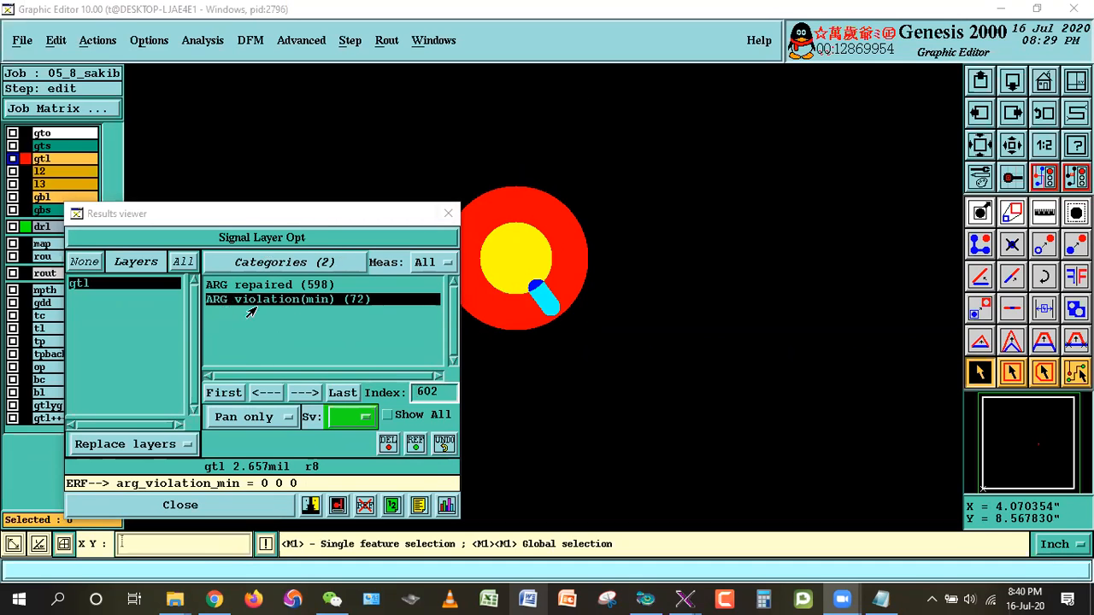
left_click_drag(346, 215, 753, 151)
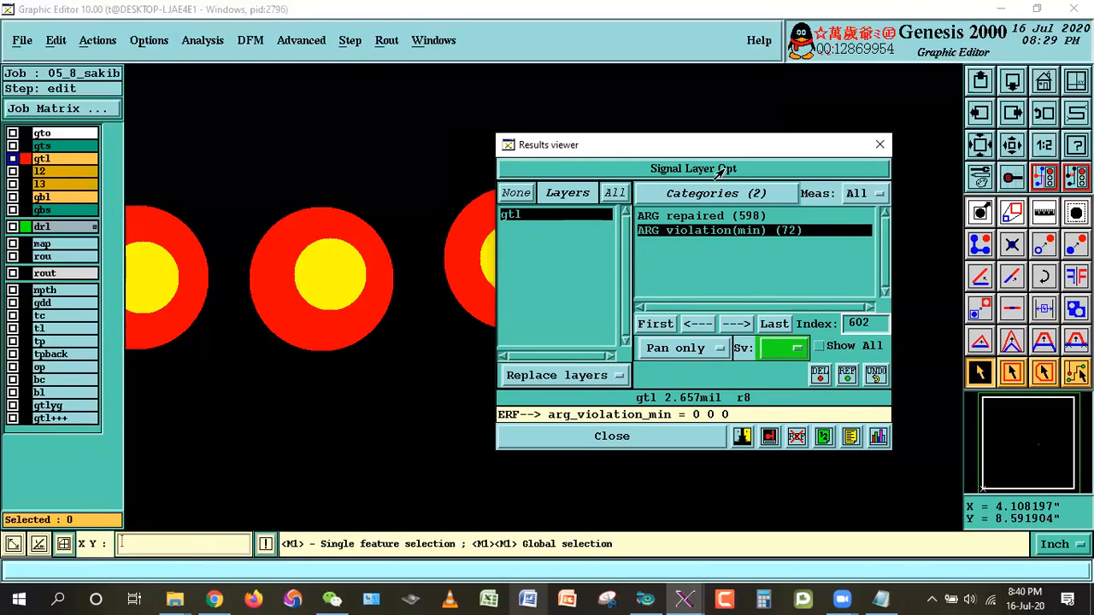
left_click(628, 438)
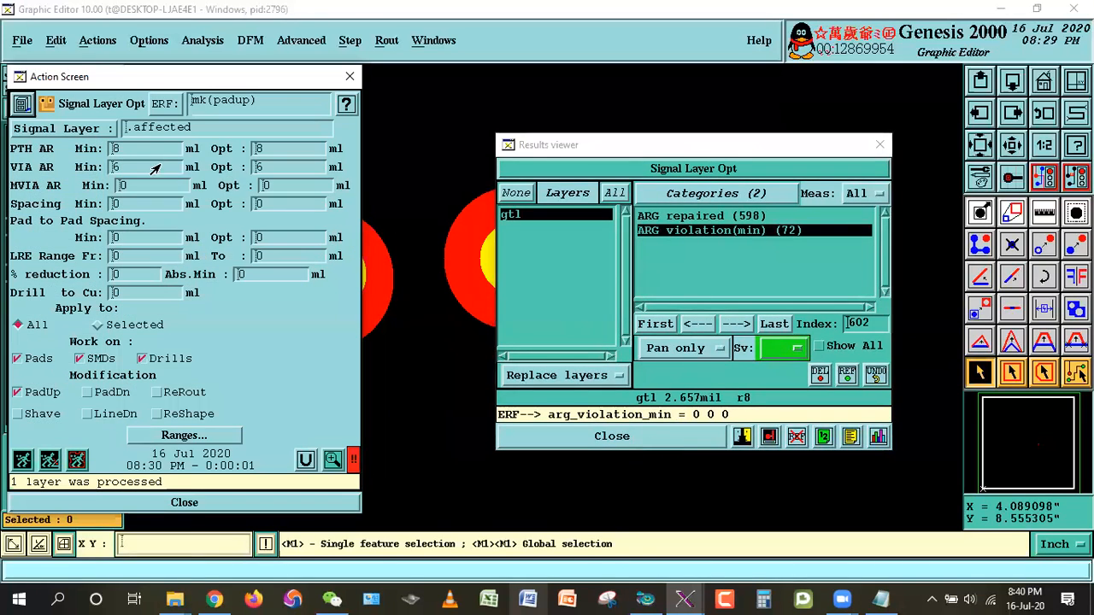
left_click_drag(179, 79, 426, 76)
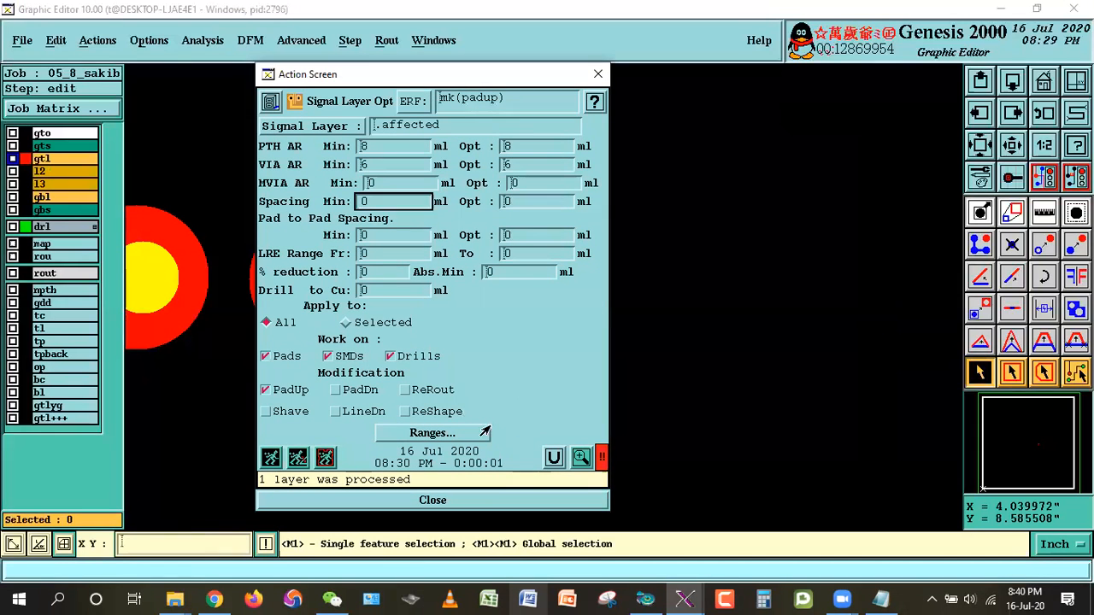
left_click(324, 458)
left_click(581, 458)
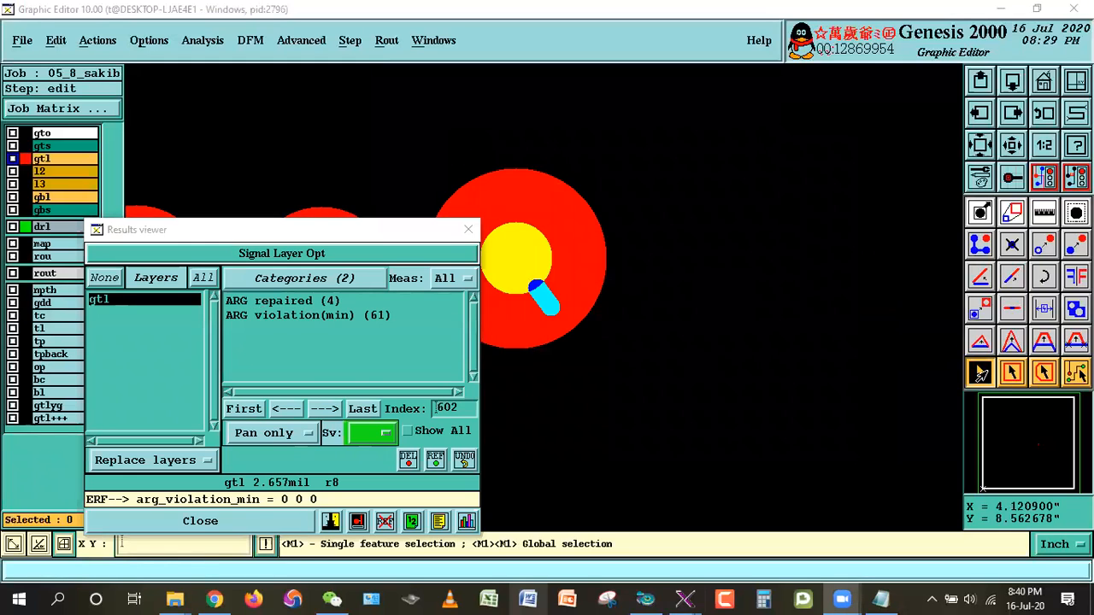
Hide the drl layer and move the results viewer off the layer list to uncover it.
right_click(811, 229)
left_click(813, 229)
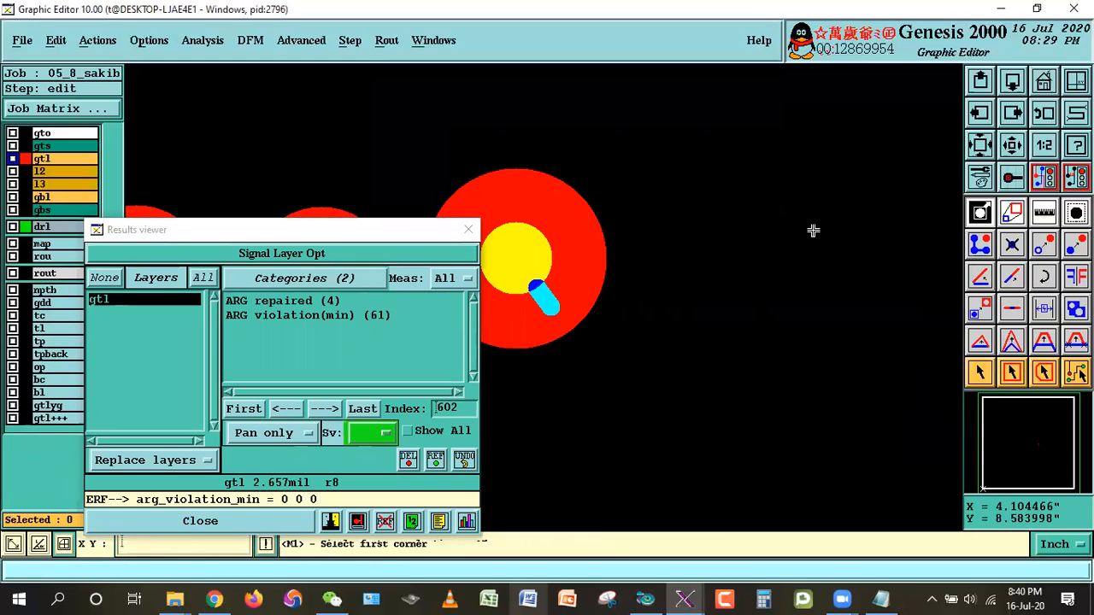
left_click(42, 226)
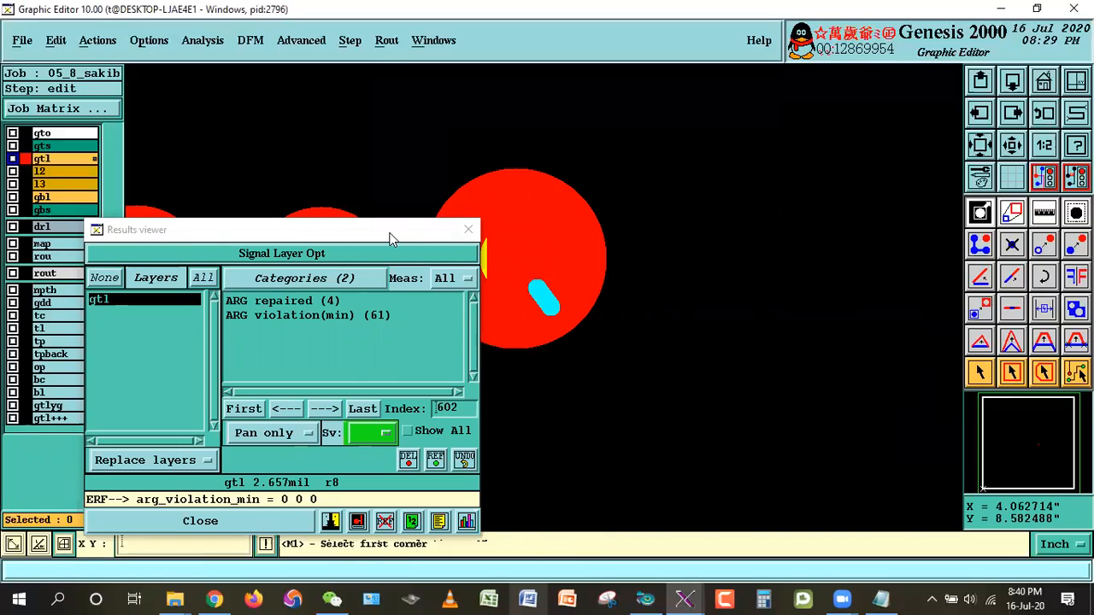
left_click(345, 231)
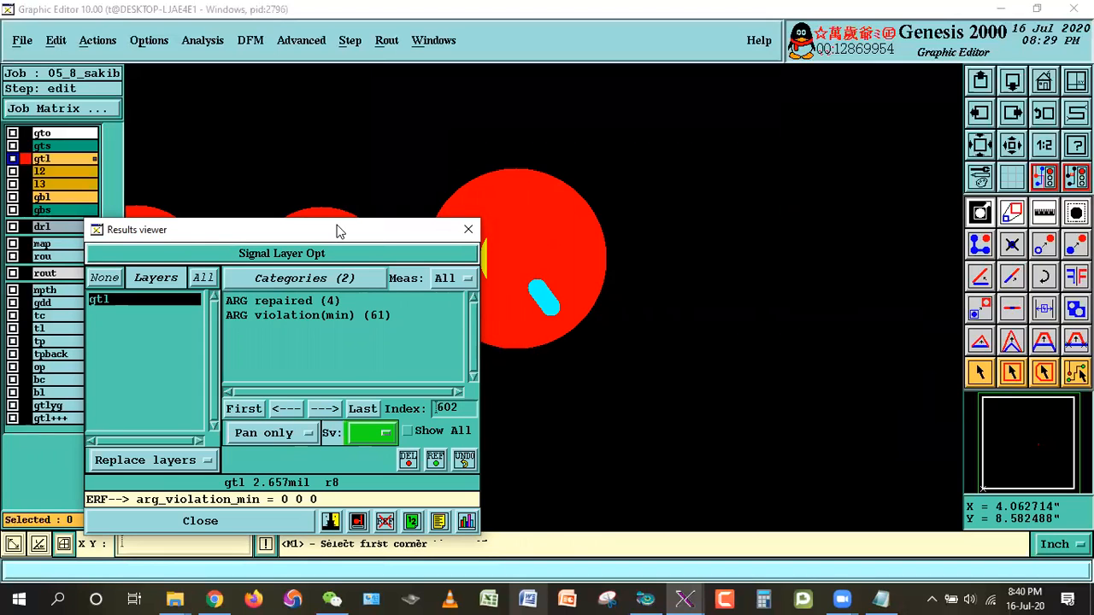
left_click_drag(338, 231, 661, 265)
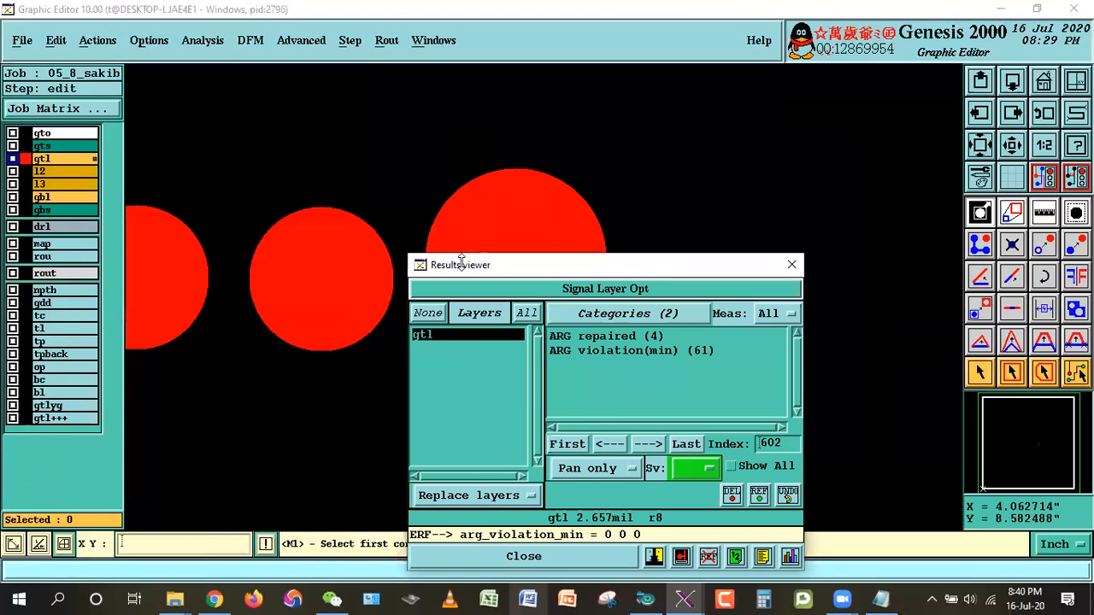
Examine the histogram of the ARG violation(min) measurements at a resolution of 0.1.
left_click(666, 357)
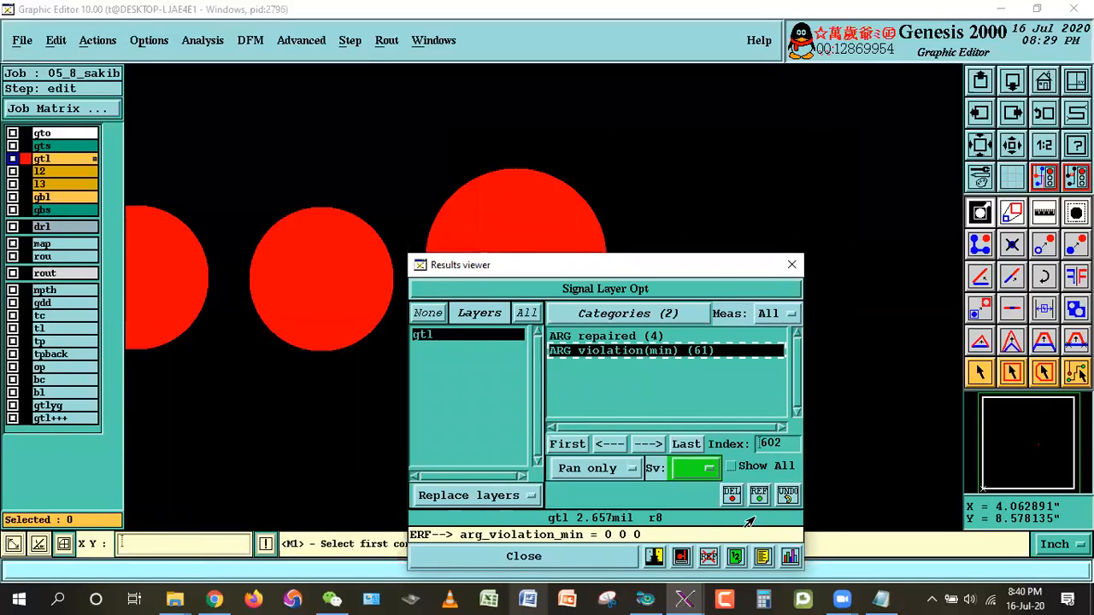
left_click(789, 557)
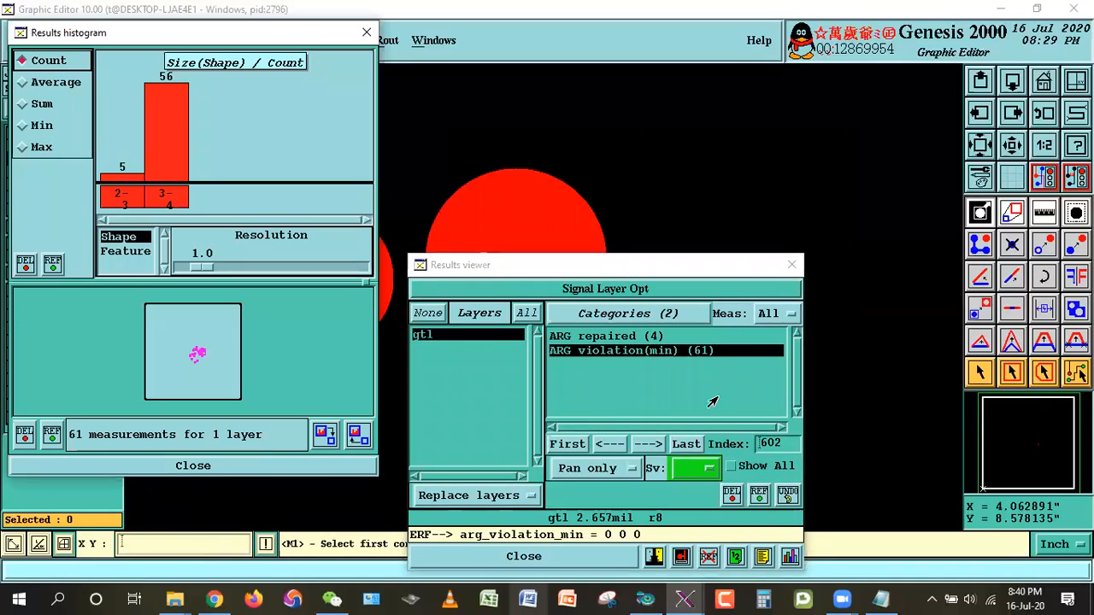
left_click_drag(205, 268, 176, 269)
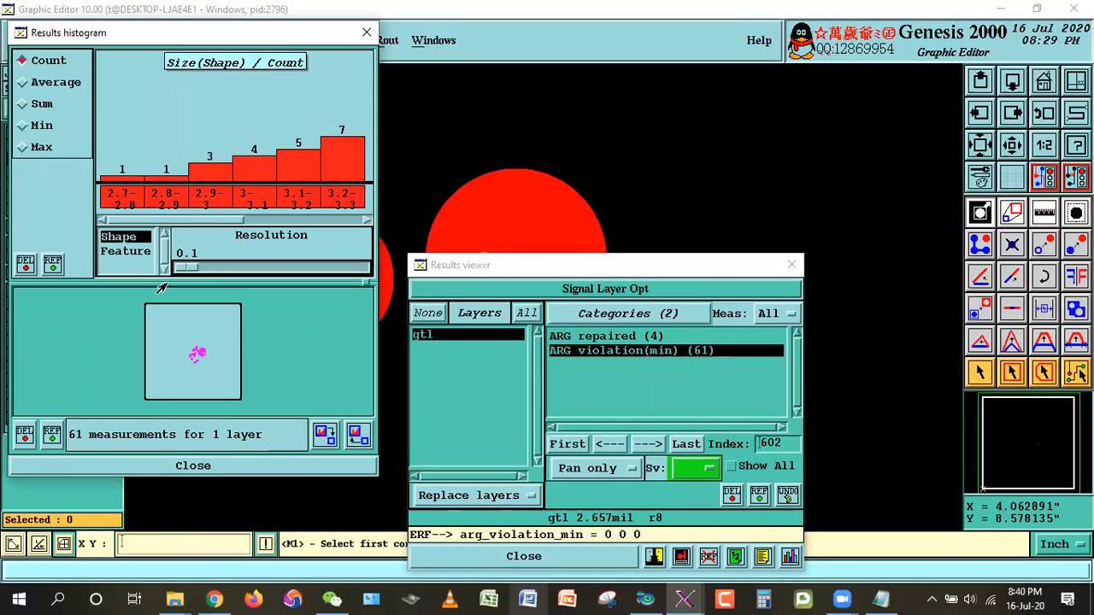
left_click(233, 464)
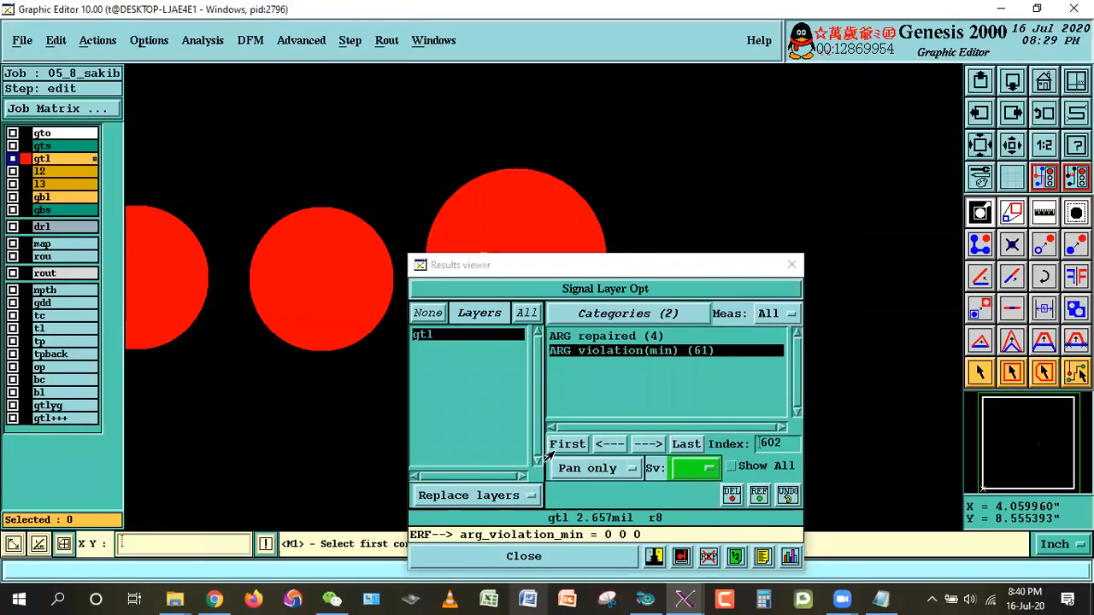
Go to the first ARG violation(min) on gtl, uncover its pad, and return to single feature selection.
left_click(563, 446)
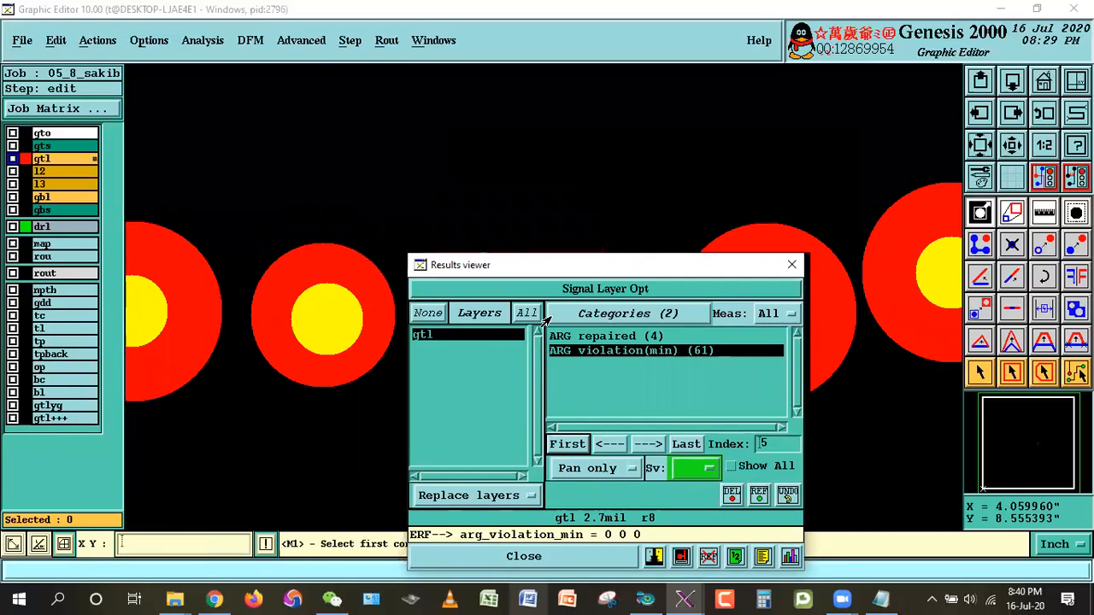
left_click_drag(546, 271, 1052, 472)
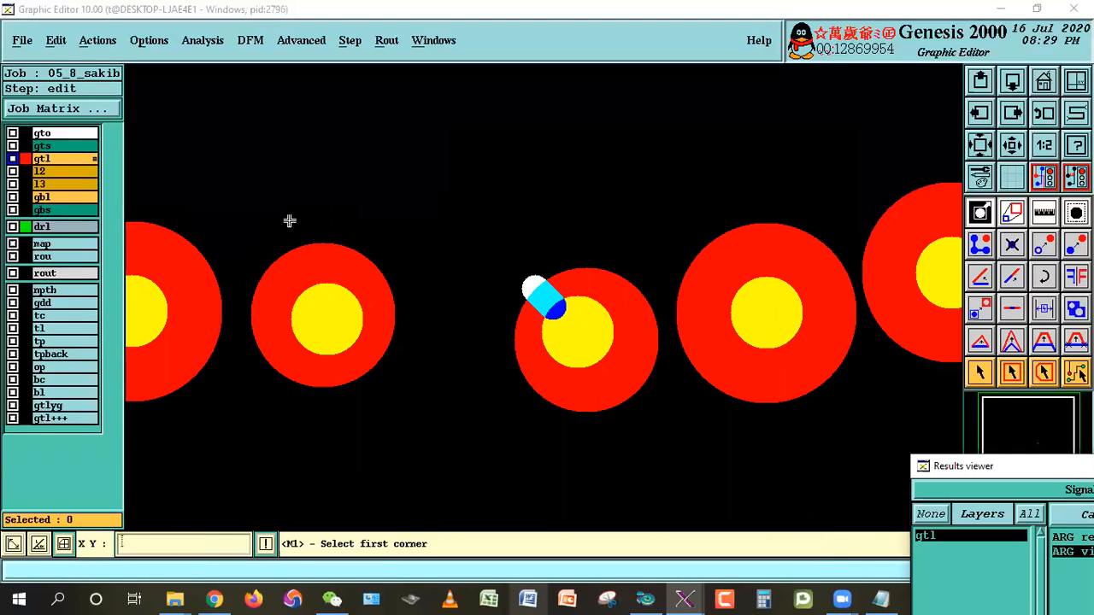
left_click(553, 186)
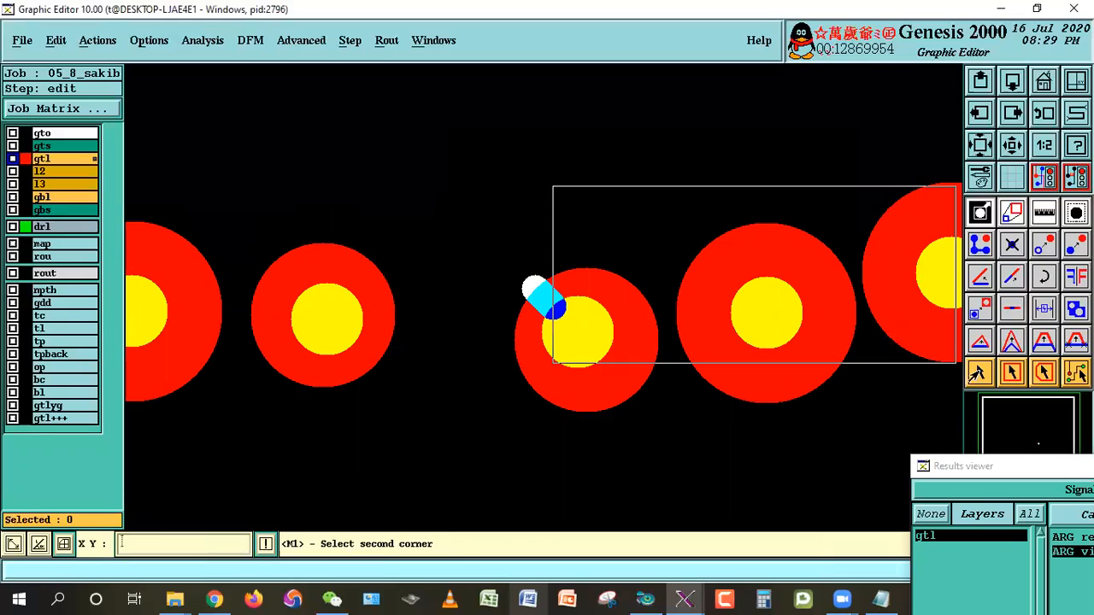
left_click(978, 373)
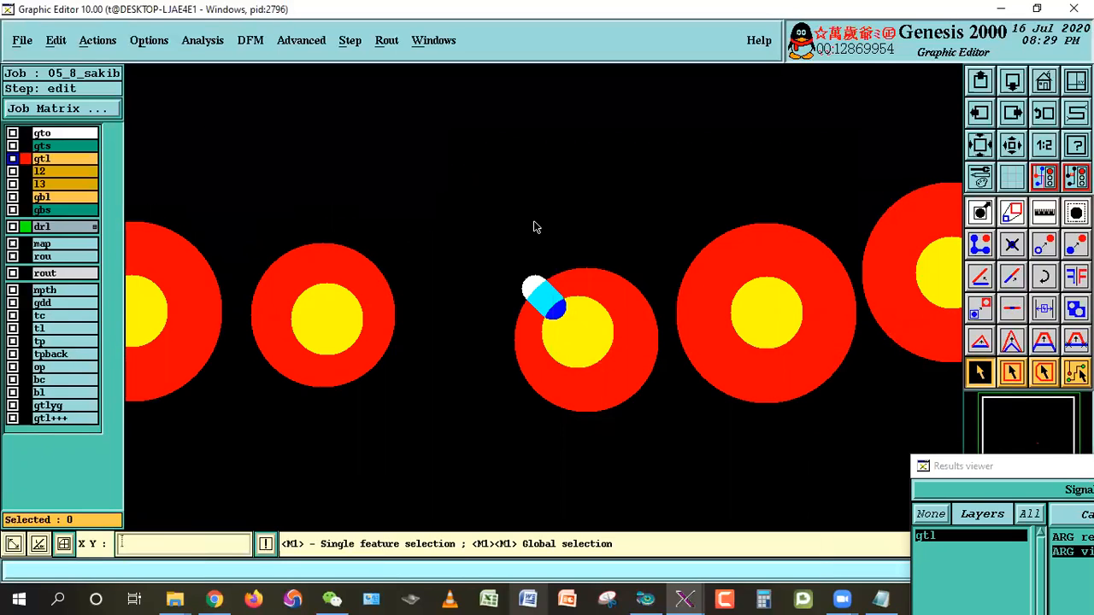
Try to move the off-centre gtl pad at the current ARG violation onto its drl hole with the existing snap setting.
left_click(1042, 246)
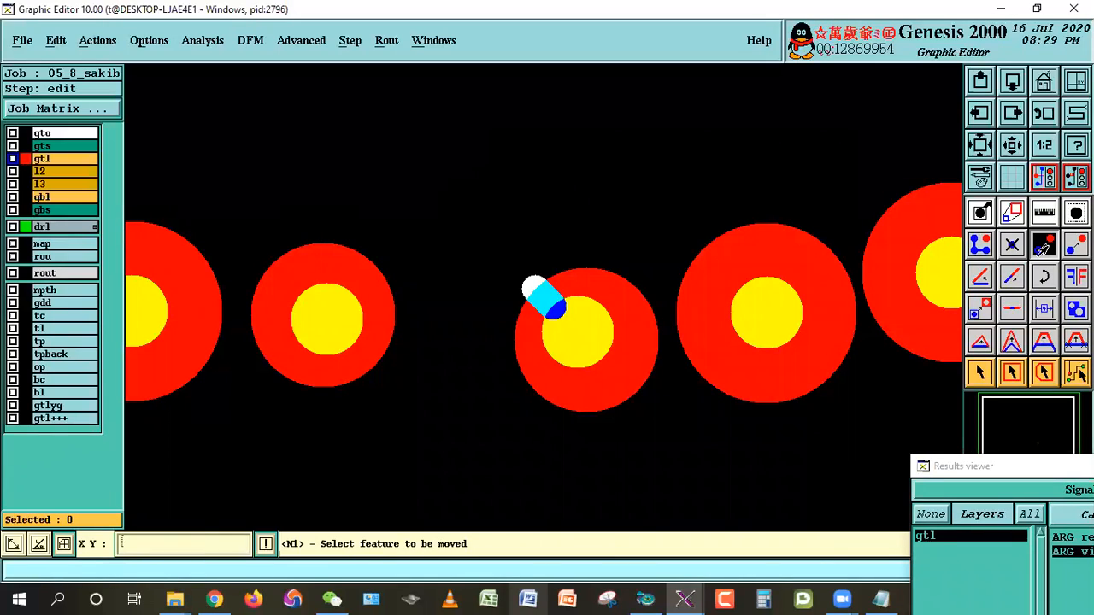
left_click(611, 348)
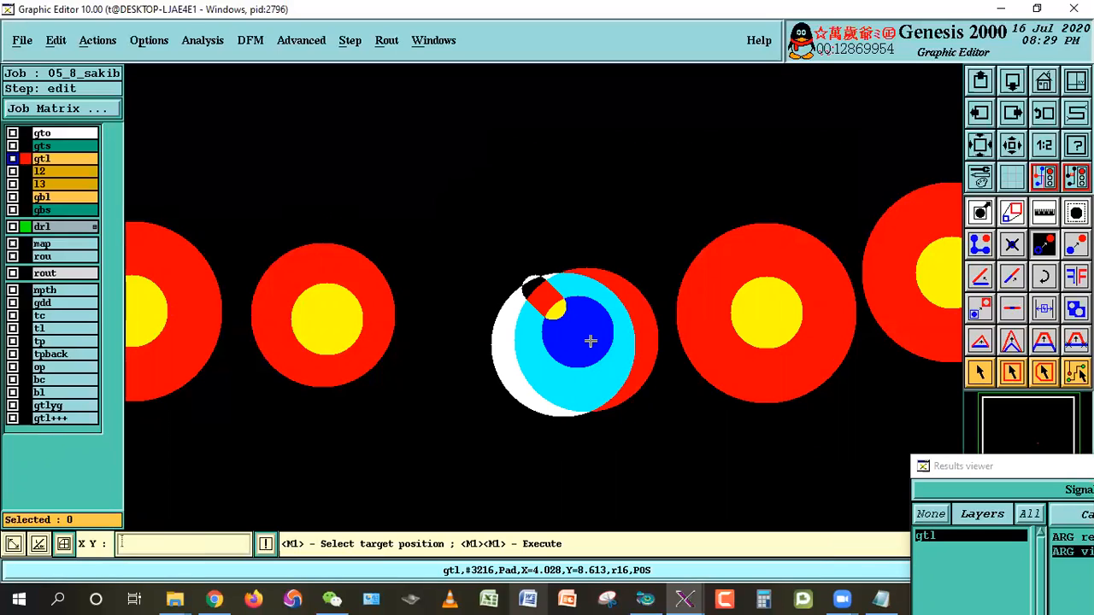
double_click(592, 365)
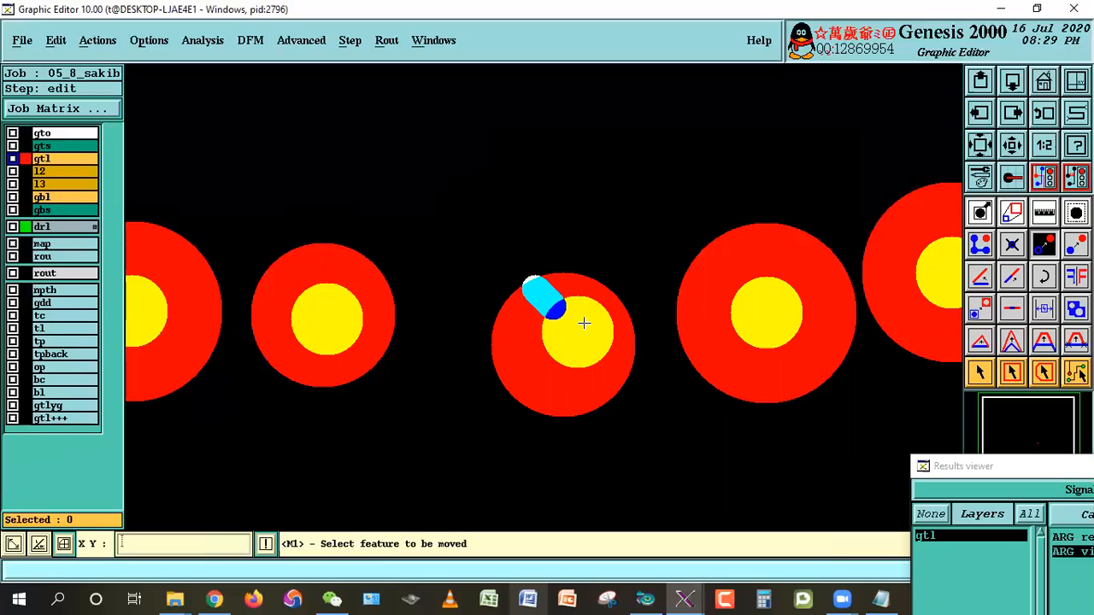
Set the snap mode to Center and move the same gtl pad onto the centre of its drl hole.
left_click(585, 374)
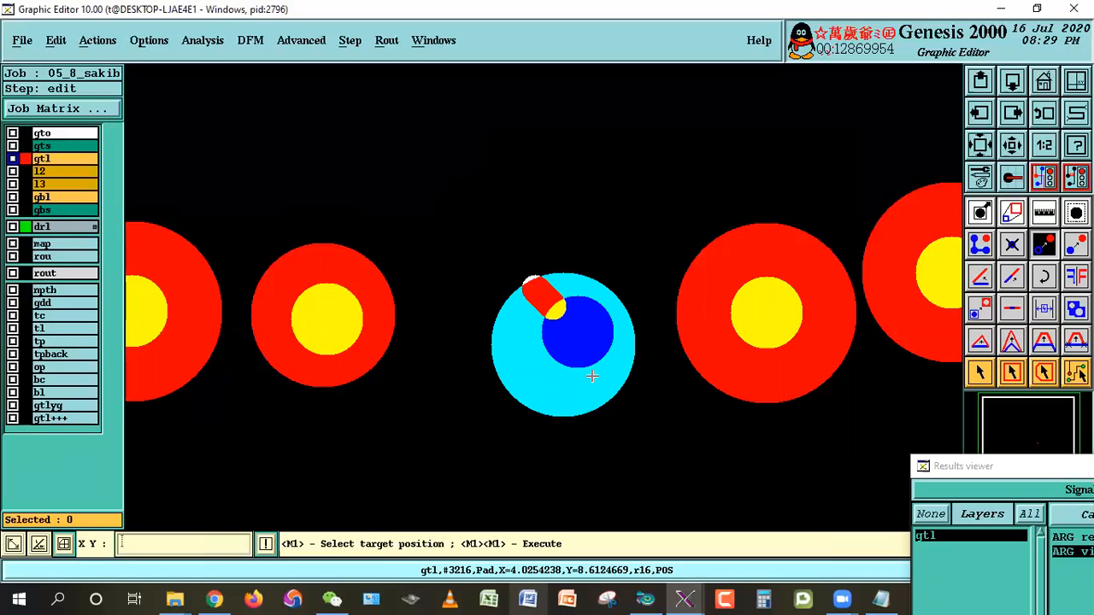
left_click(1011, 180)
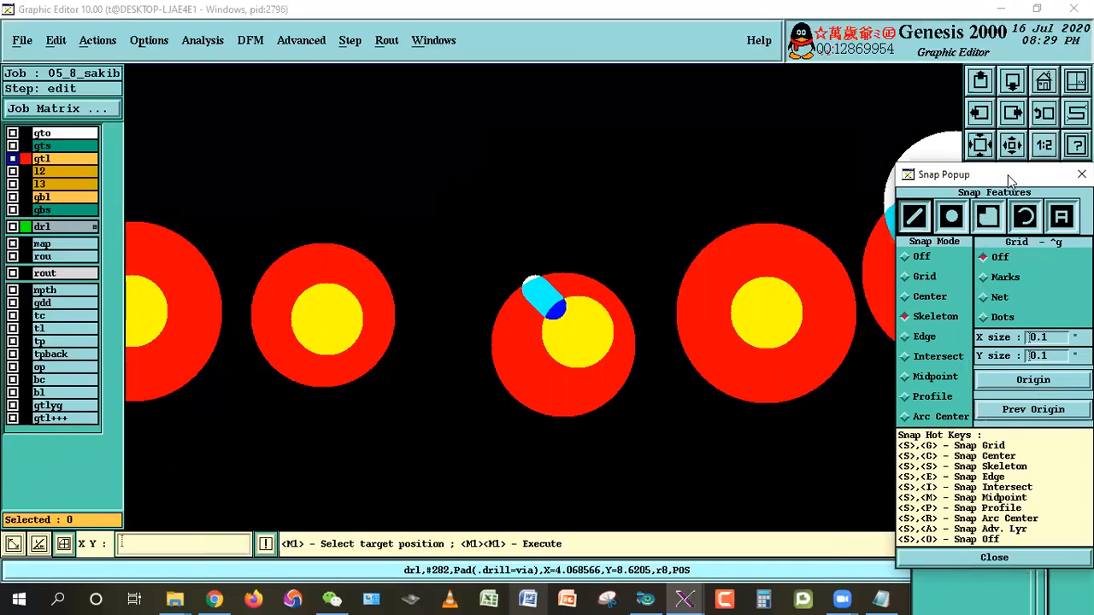
left_click(915, 297)
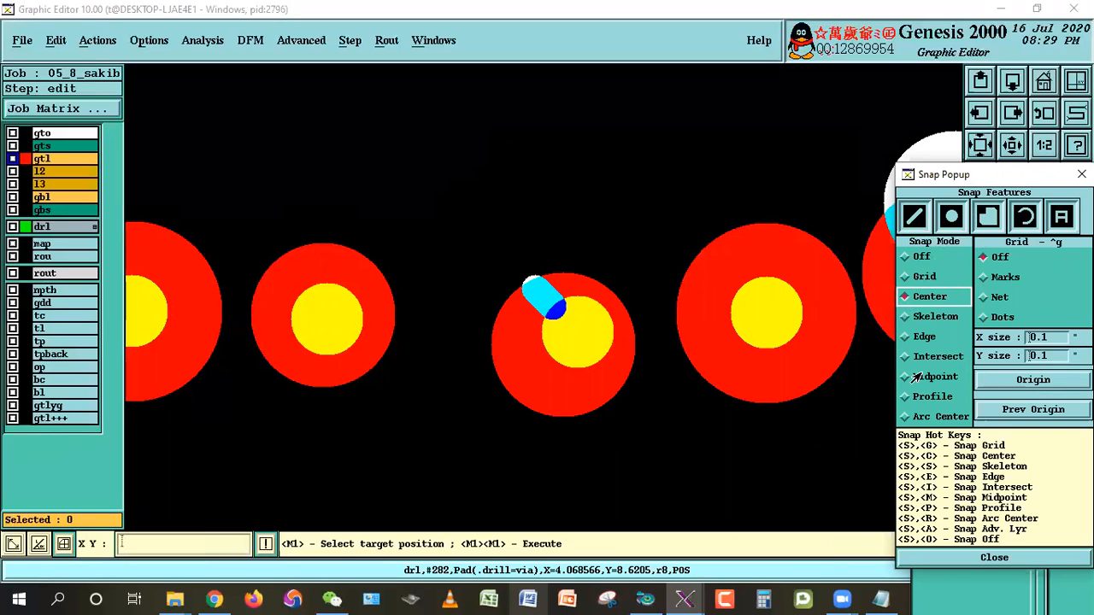
left_click(959, 557)
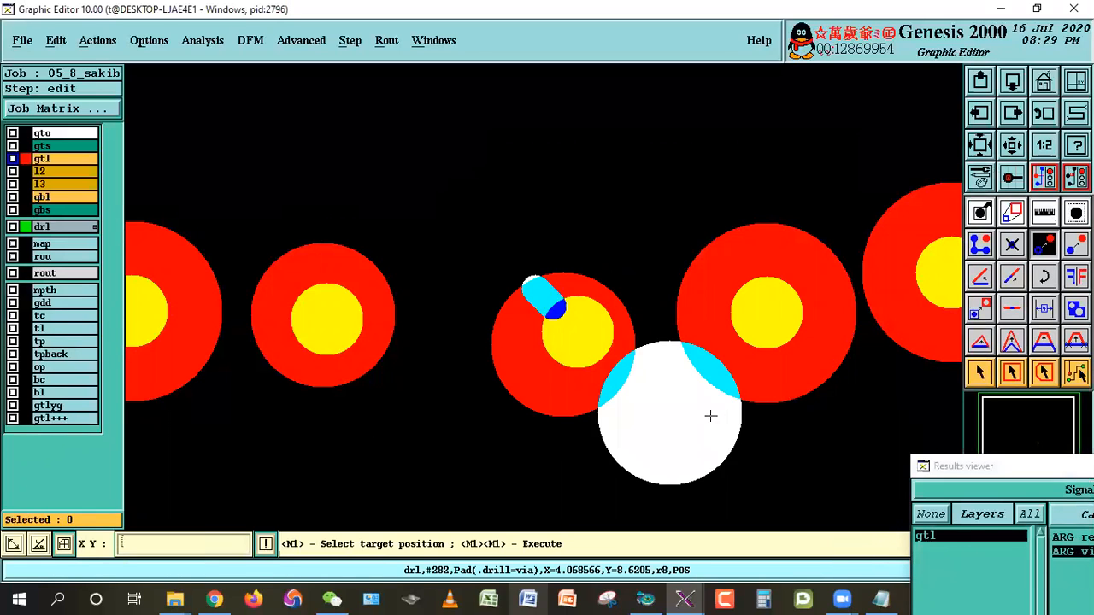
double_click(560, 341)
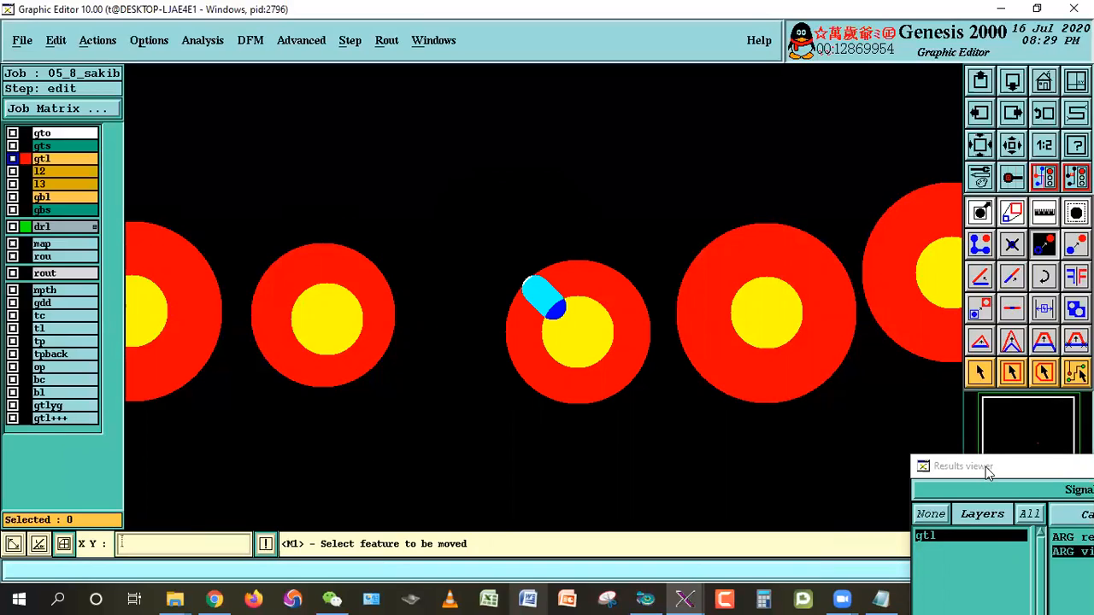
Bring the results viewer's navigation controls into view and go to the next ARG violation(min) on gtl.
left_click_drag(986, 466, 893, 415)
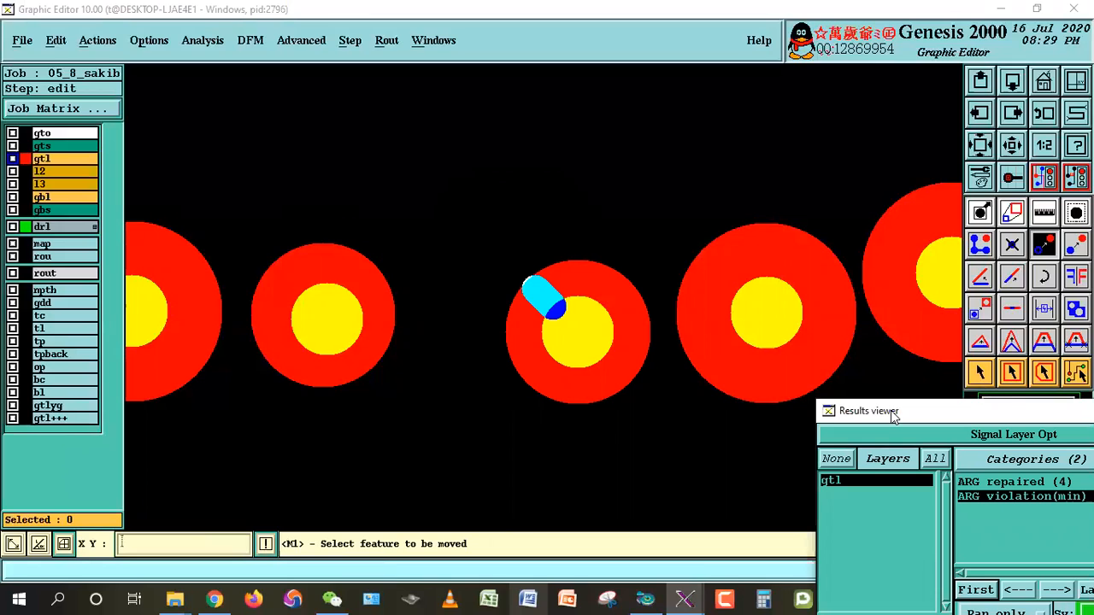
left_click_drag(917, 410, 868, 374)
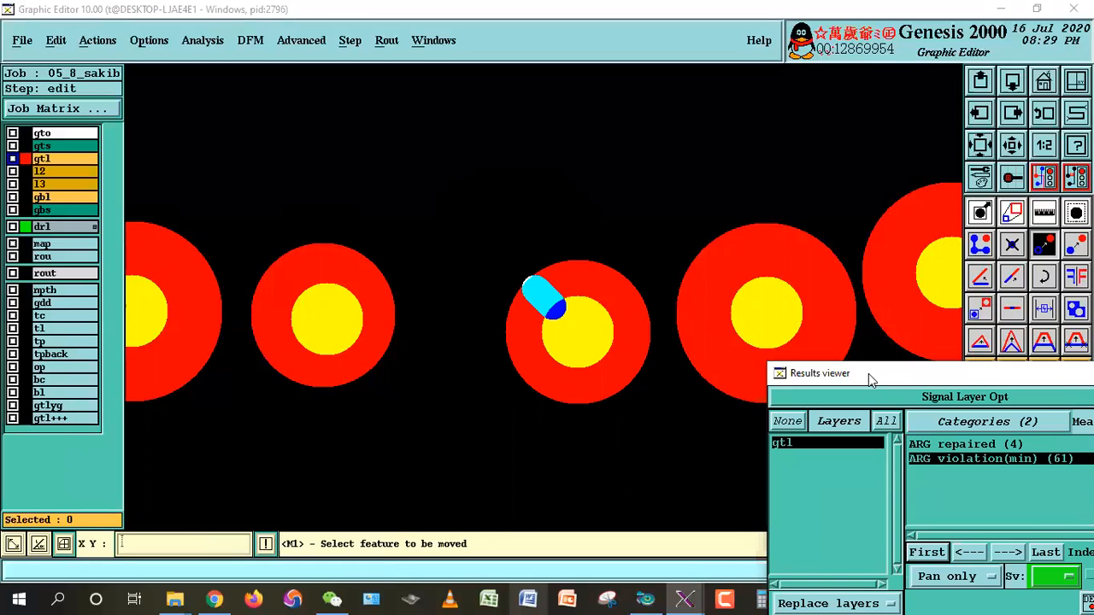
left_click(1003, 553)
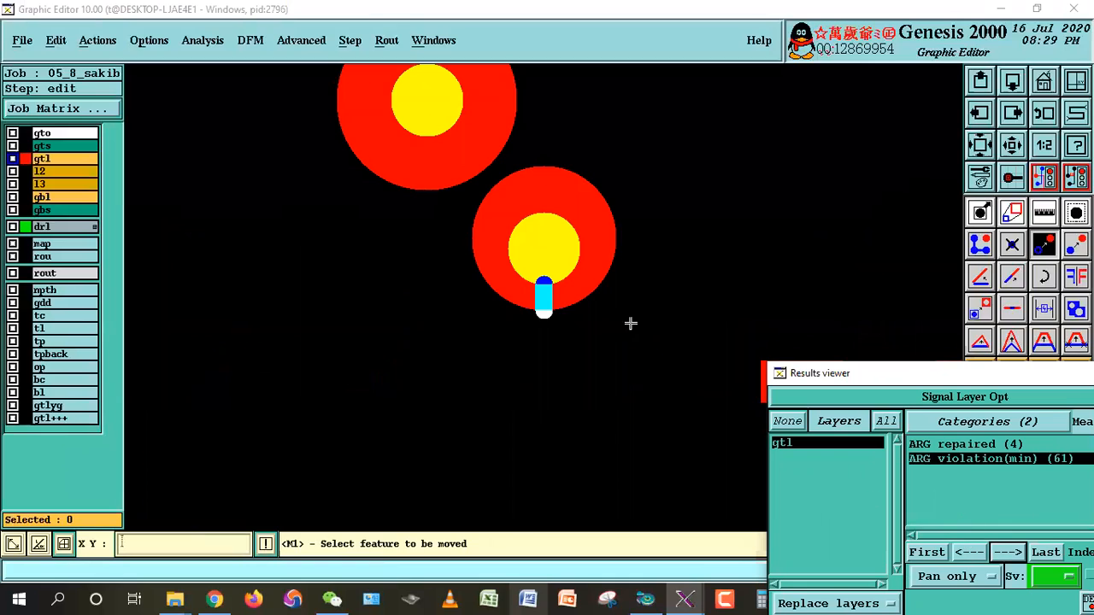
Centre the off-centre gtl pad of ARG violation 6 on its drill hole and end the move command.
left_click(572, 205)
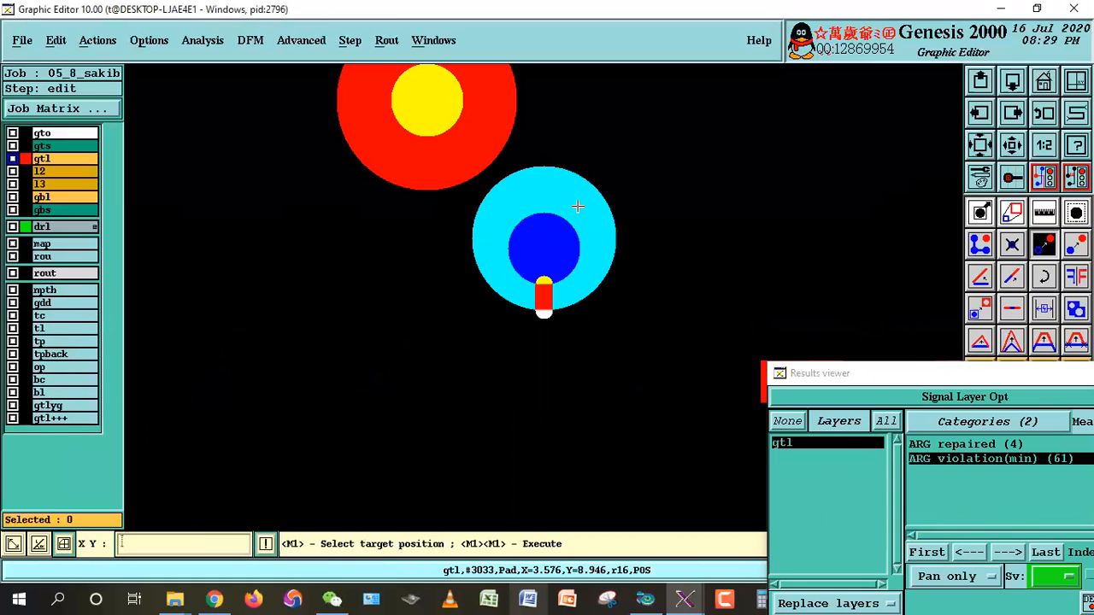
left_click(567, 224)
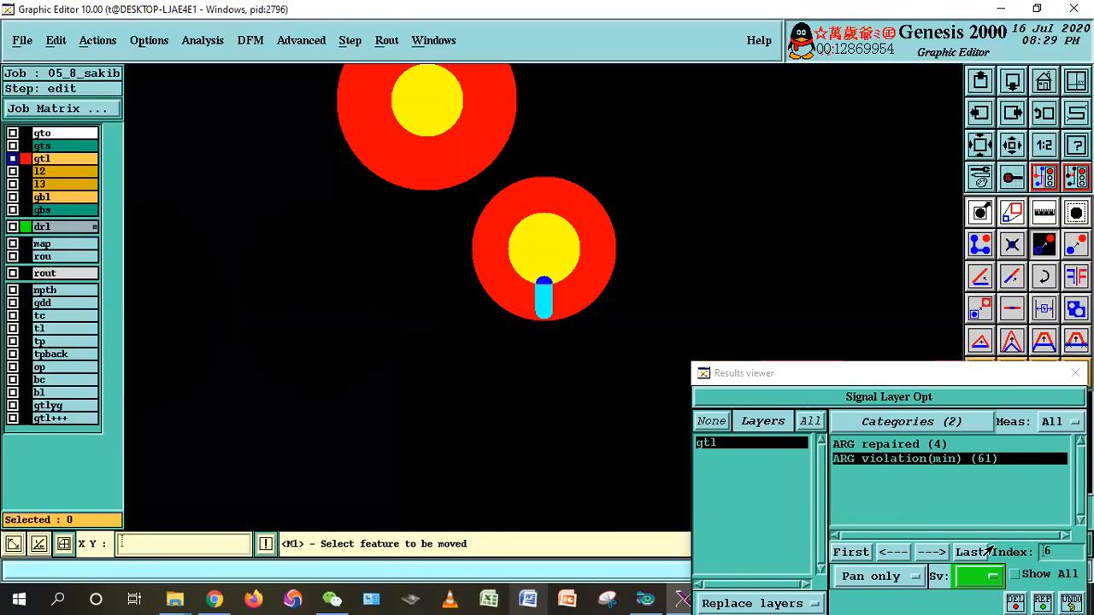
left_click_drag(905, 305, 495, 333)
right_click(768, 250)
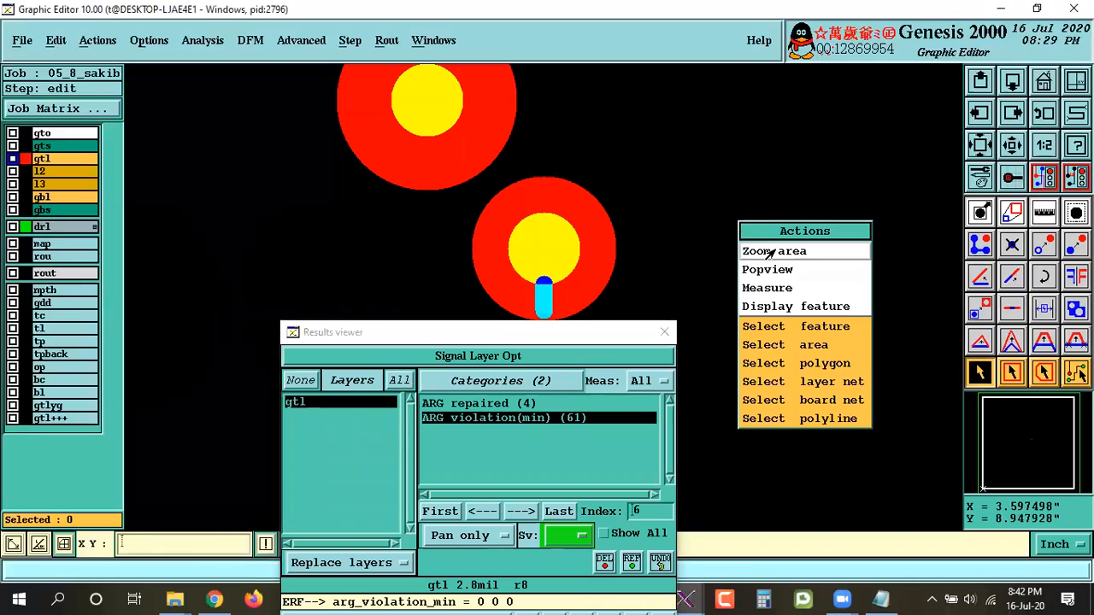
left_click(773, 251)
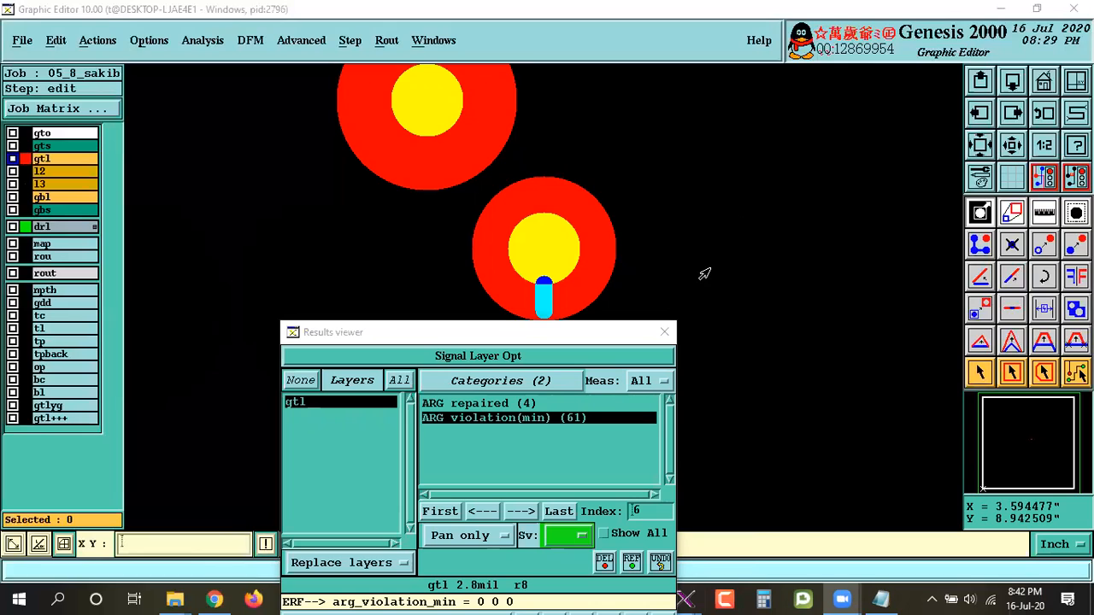
Go to ARG violation 7 and set the snap mode to Center.
left_click(520, 511)
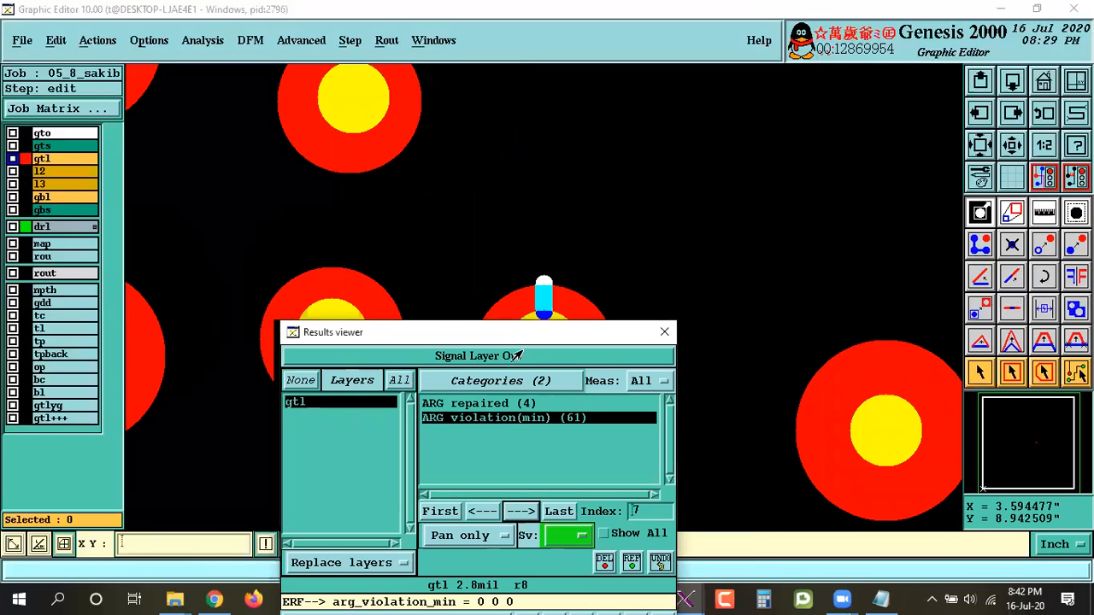
left_click_drag(522, 354, 122, 507)
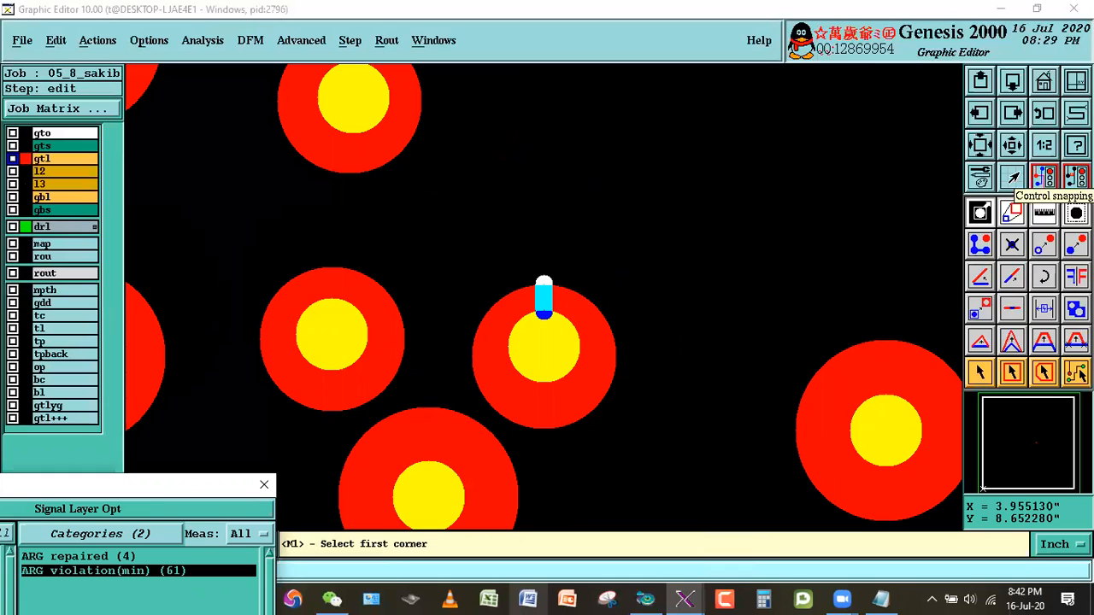
left_click(1013, 176)
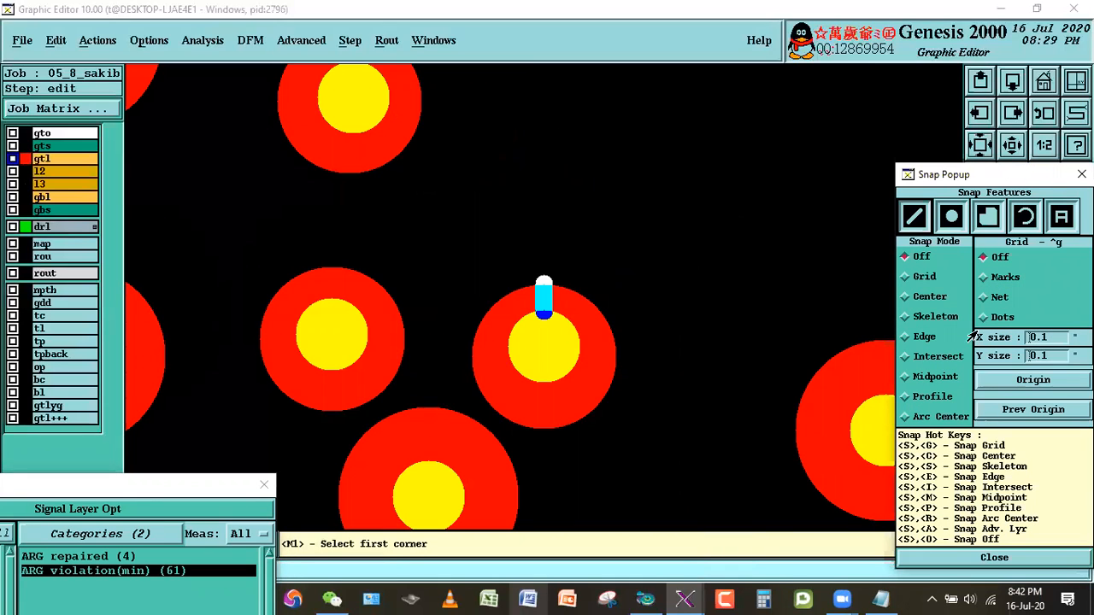
left_click(916, 300)
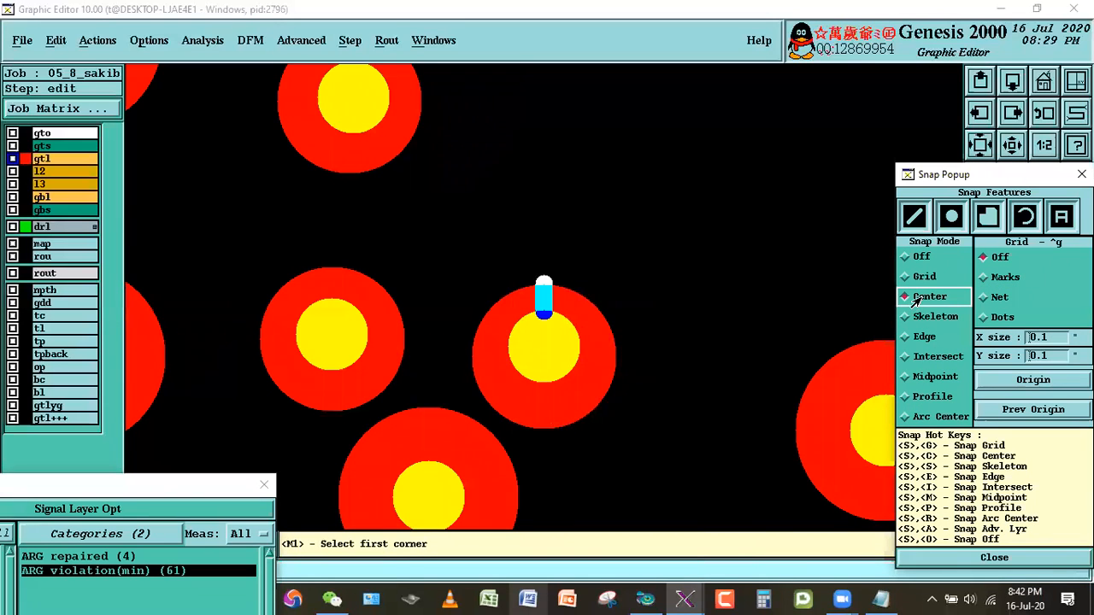
left_click(993, 557)
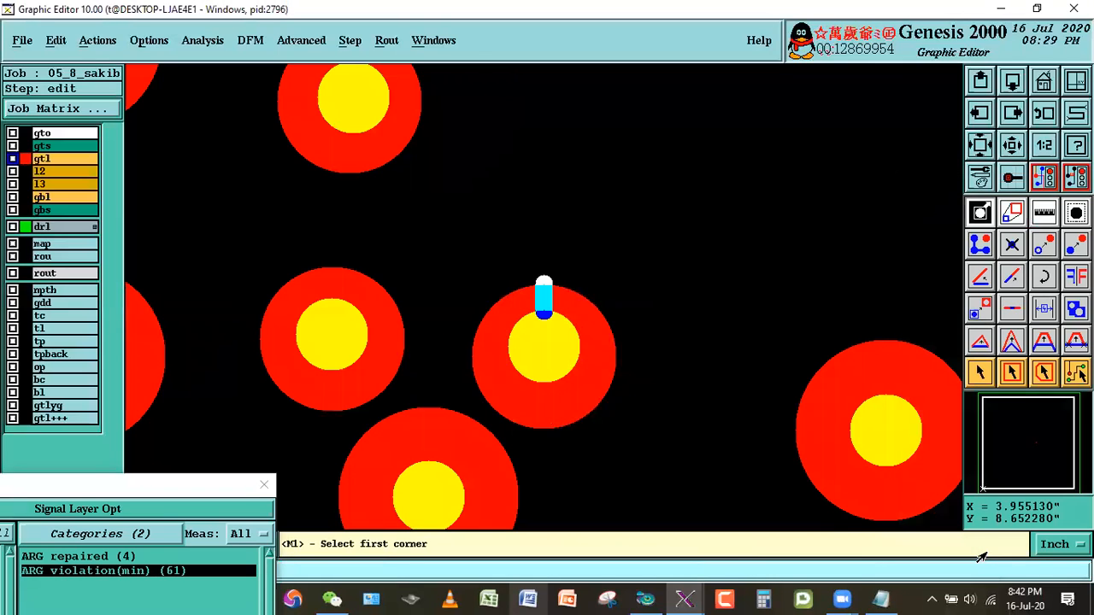
Move the gtl pad of ARG violation 7 onto the centre of its drill hole.
left_click(1043, 247)
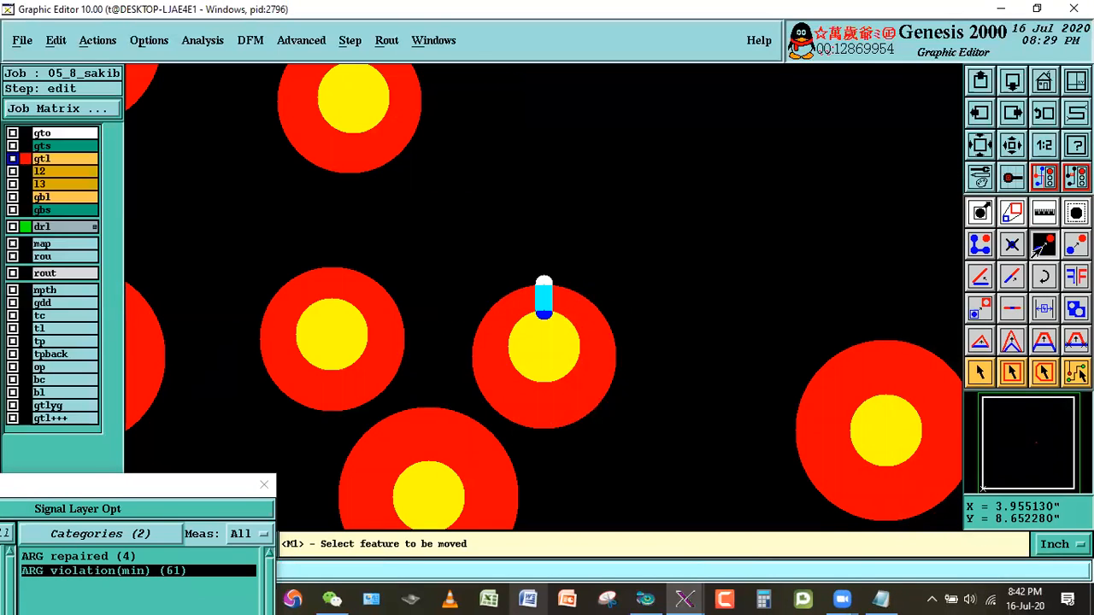
left_click(569, 382)
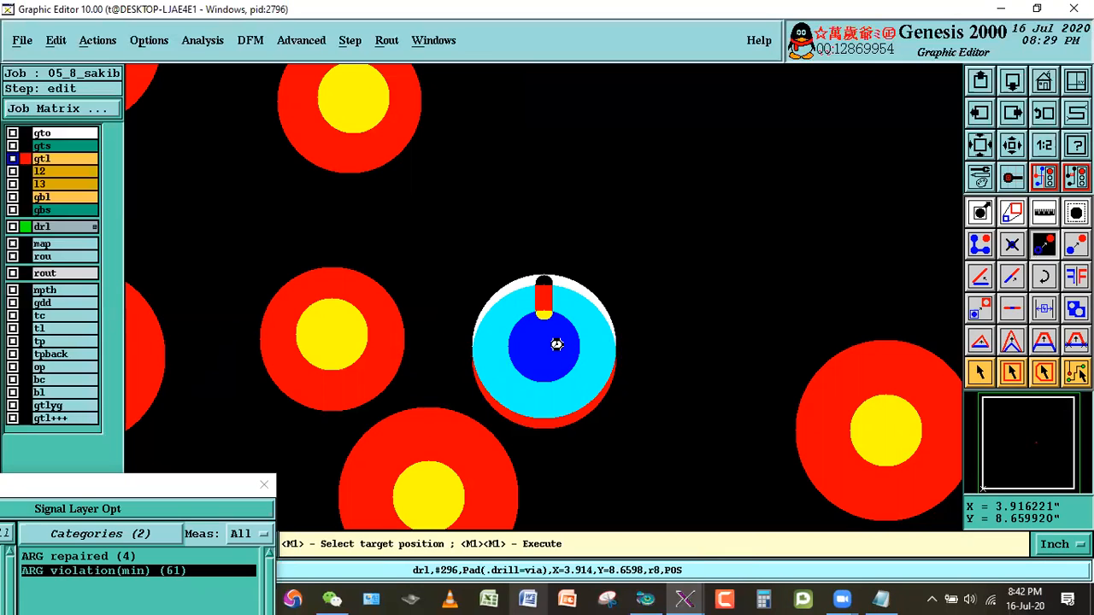
left_click(563, 345)
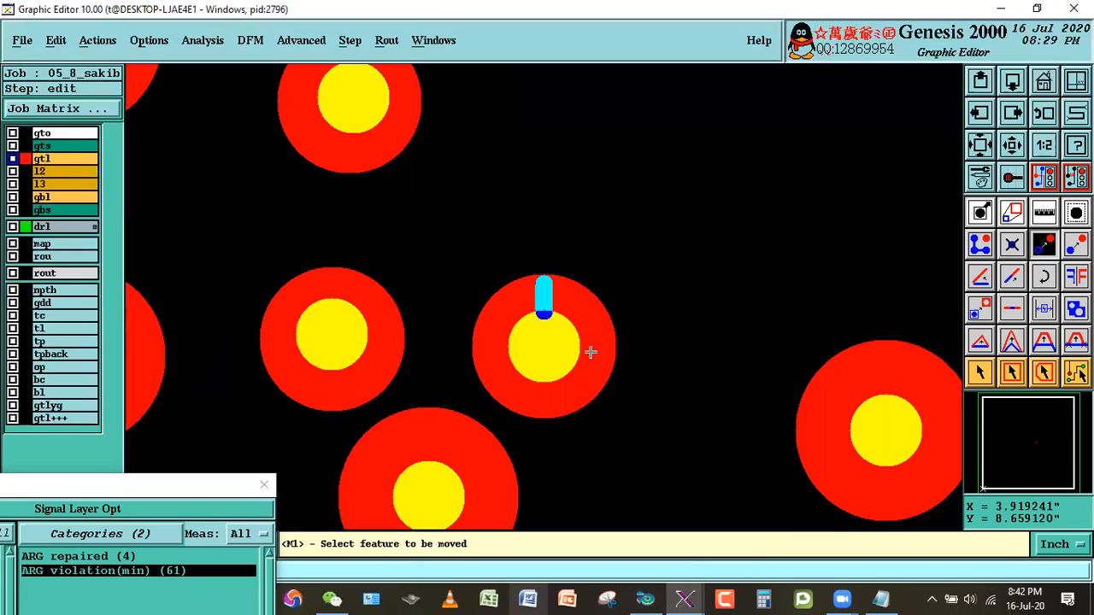
Go to ARG violation 8 and move its gtl pad onto the centre of the drill hole.
left_click_drag(148, 495, 248, 308)
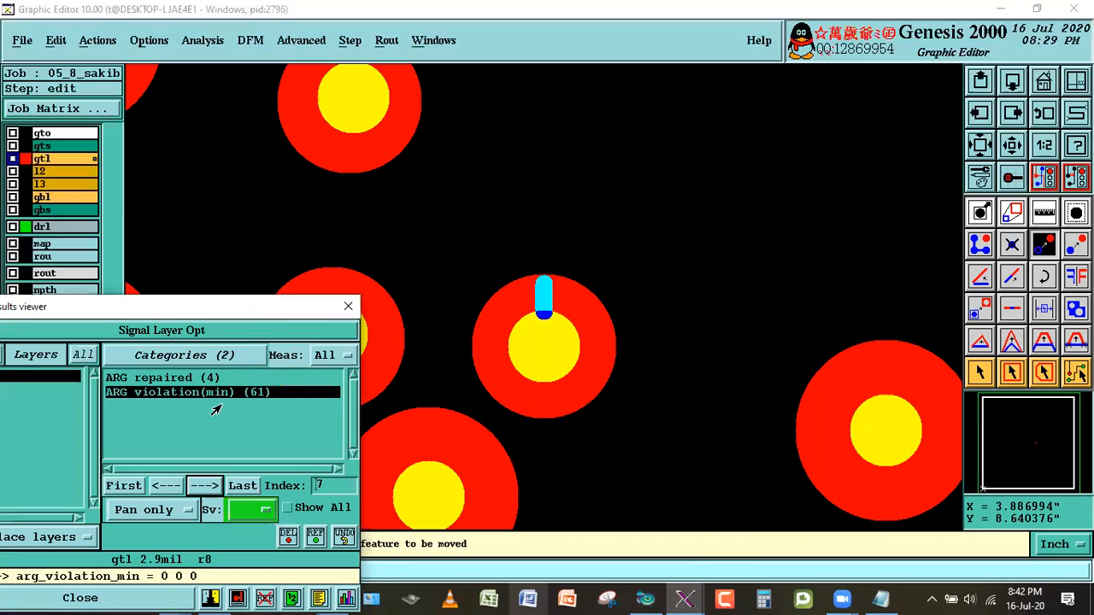
left_click(205, 485)
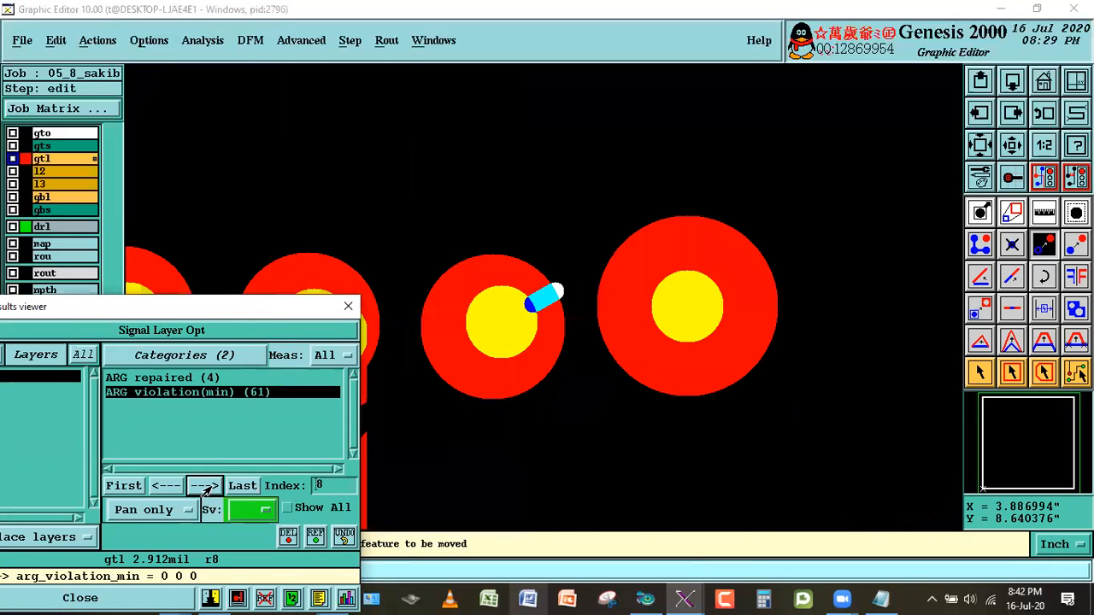
left_click(497, 367)
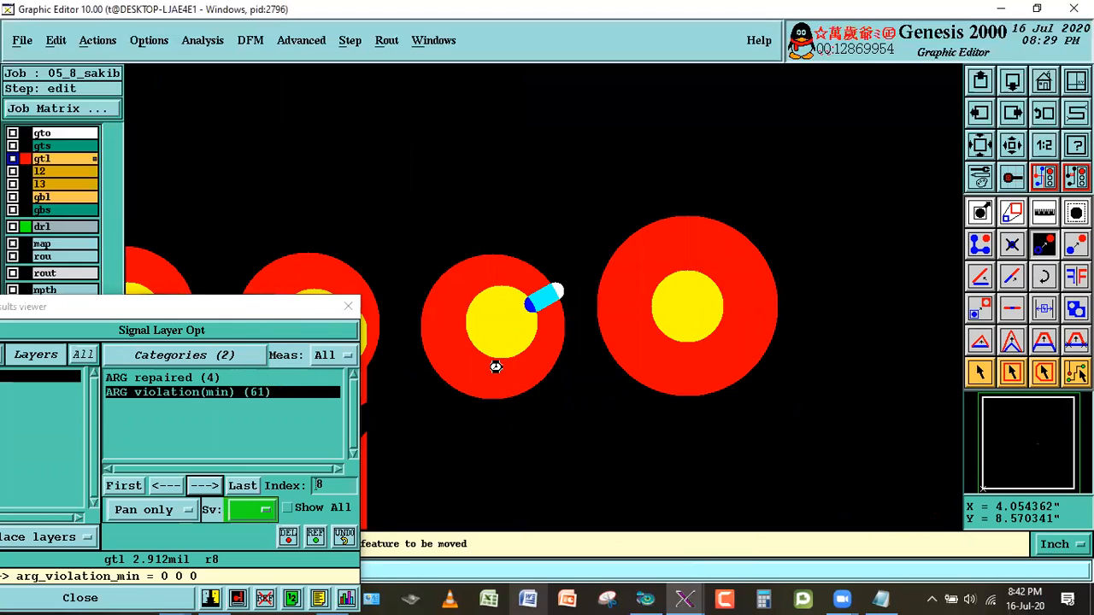
left_click(503, 368)
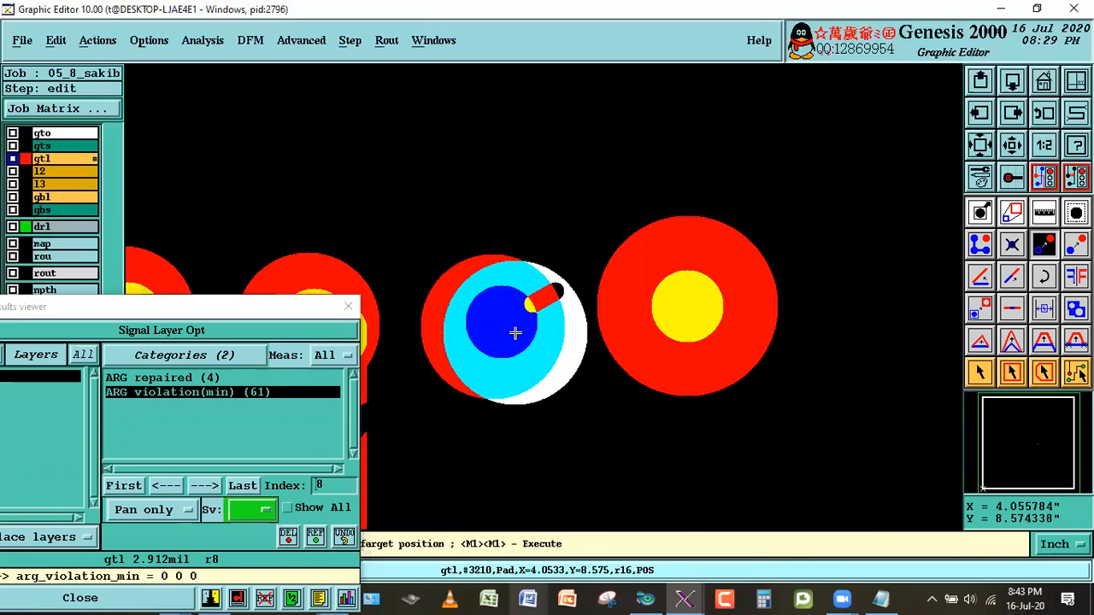
left_click(478, 306)
left_click(472, 306)
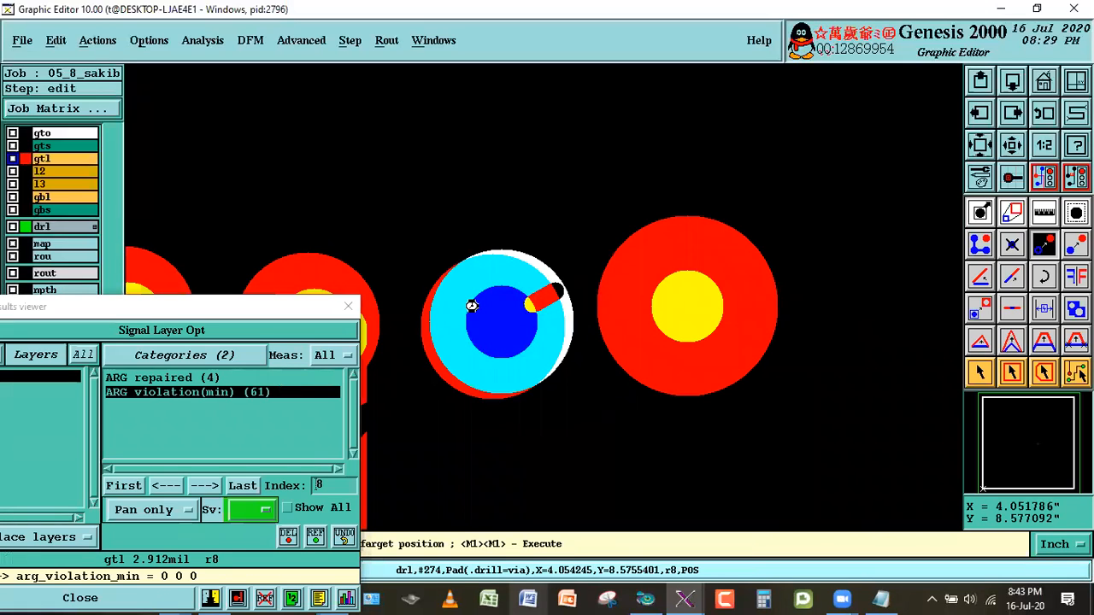
left_click(478, 307)
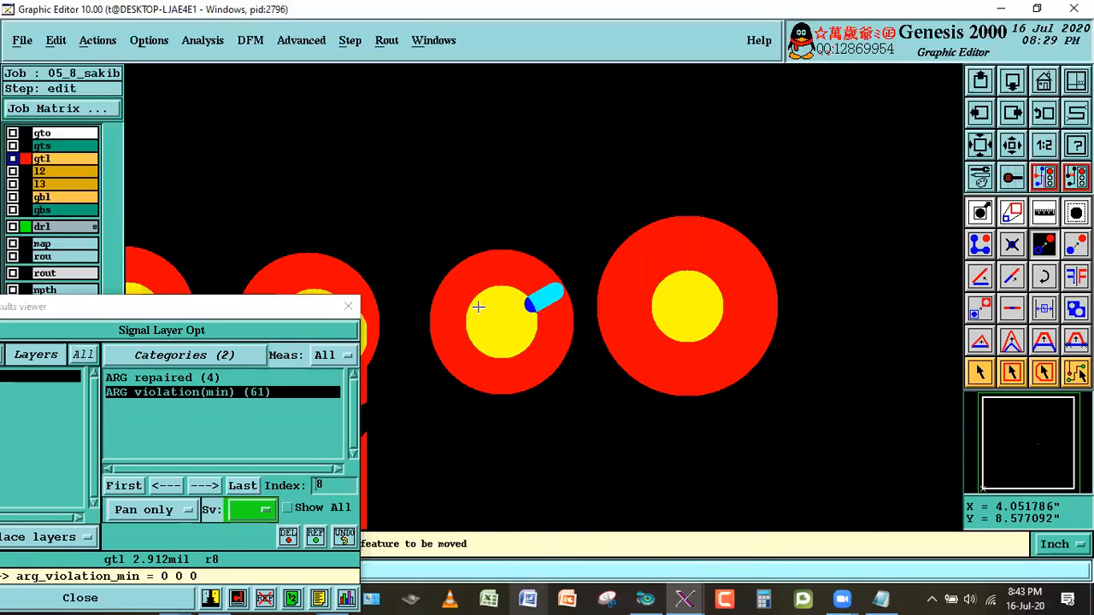
Go to ARG violation 9 and centre its gtl pad on the drill hole.
left_click(204, 485)
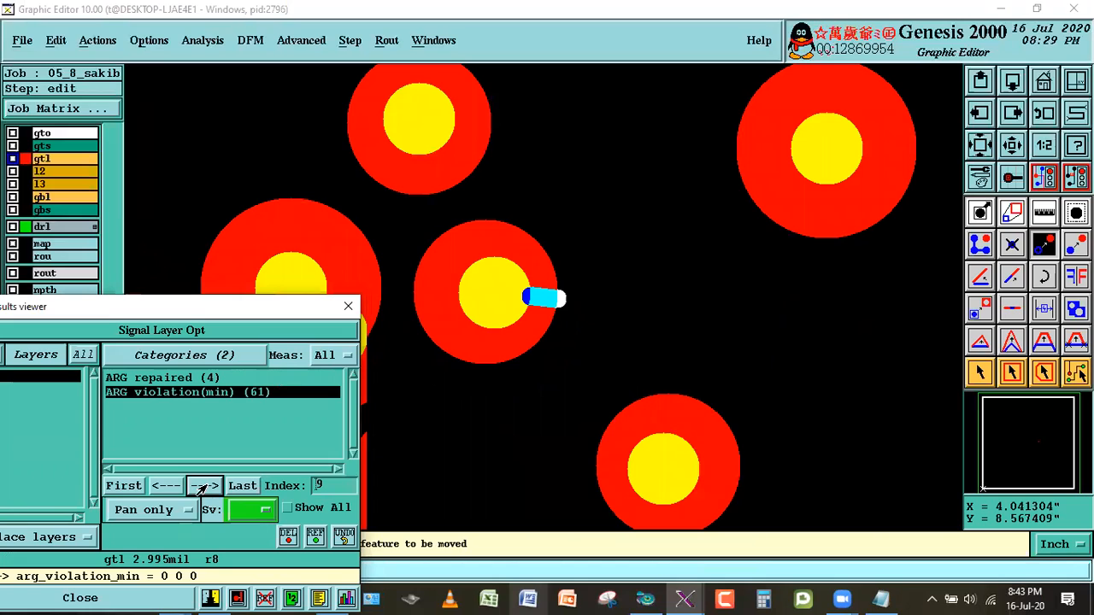
left_click(473, 348)
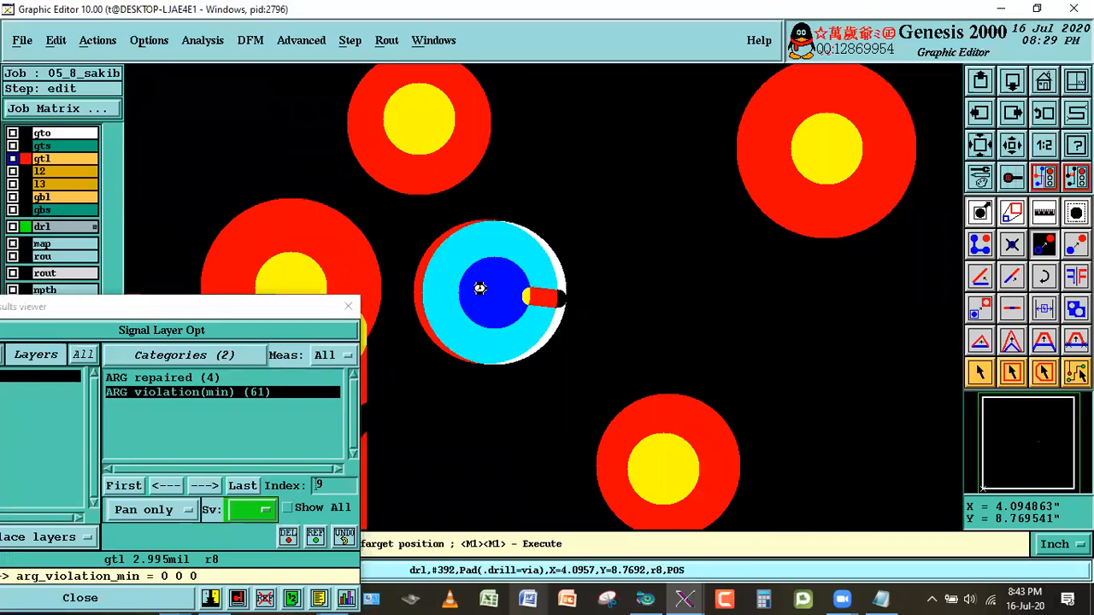
left_click(484, 290)
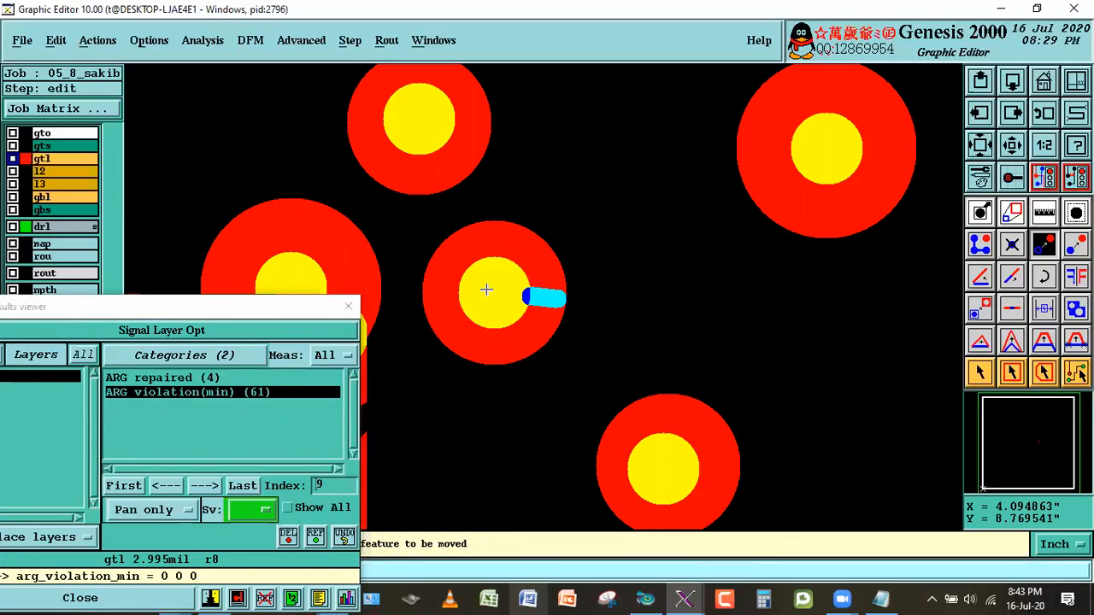
Review the corrected pads again by stepping from the first ARG violation, index 5, up to index 10.
left_click(205, 485)
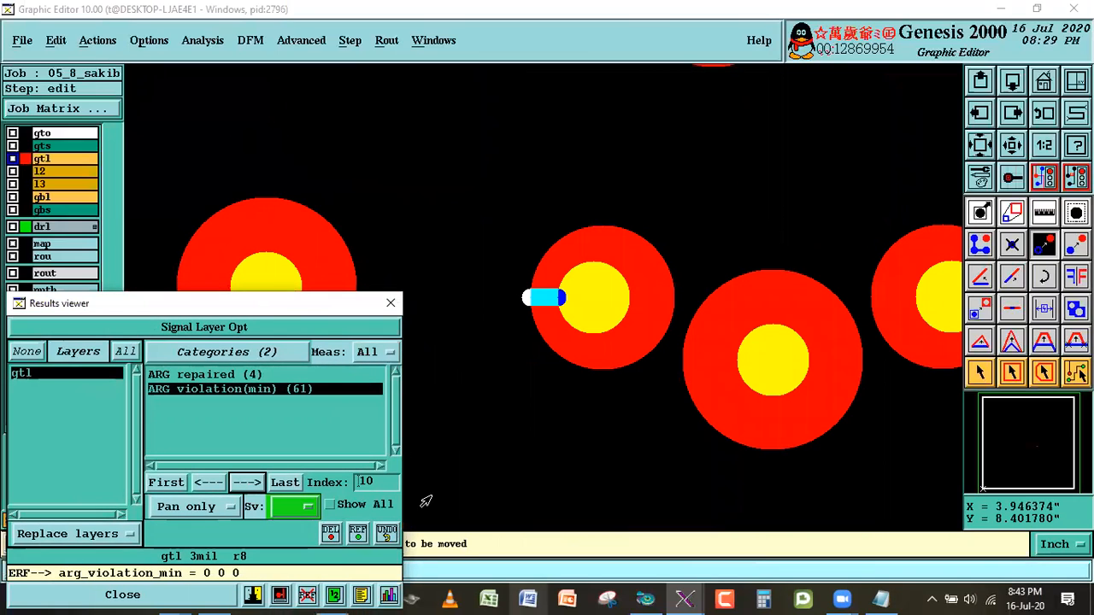
left_click_drag(269, 304, 217, 313)
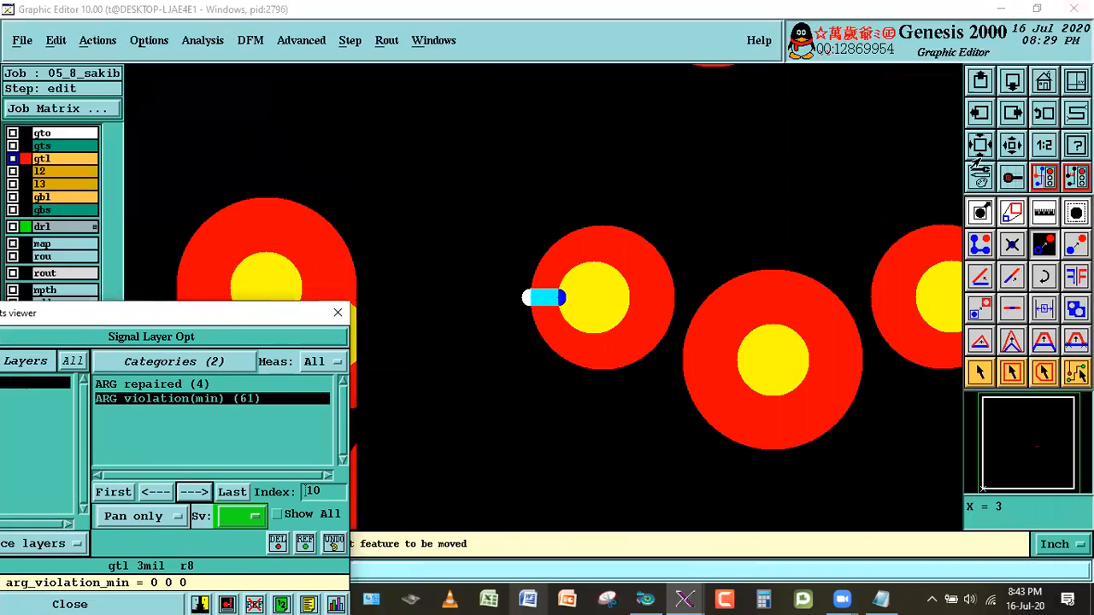
left_click(114, 493)
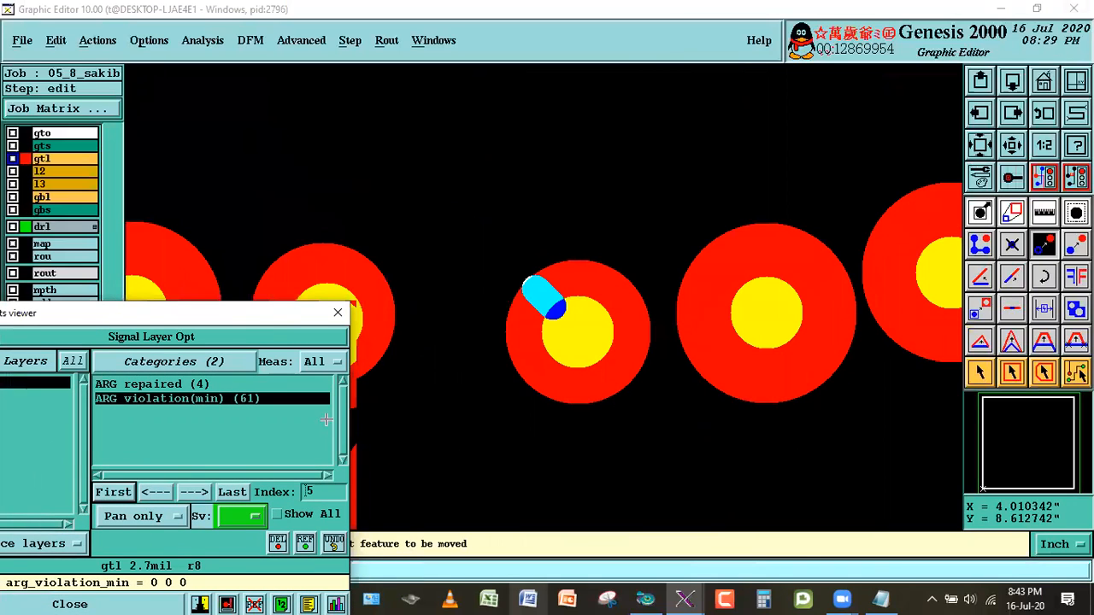
left_click(195, 492)
left_click(195, 492)
left_click(195, 493)
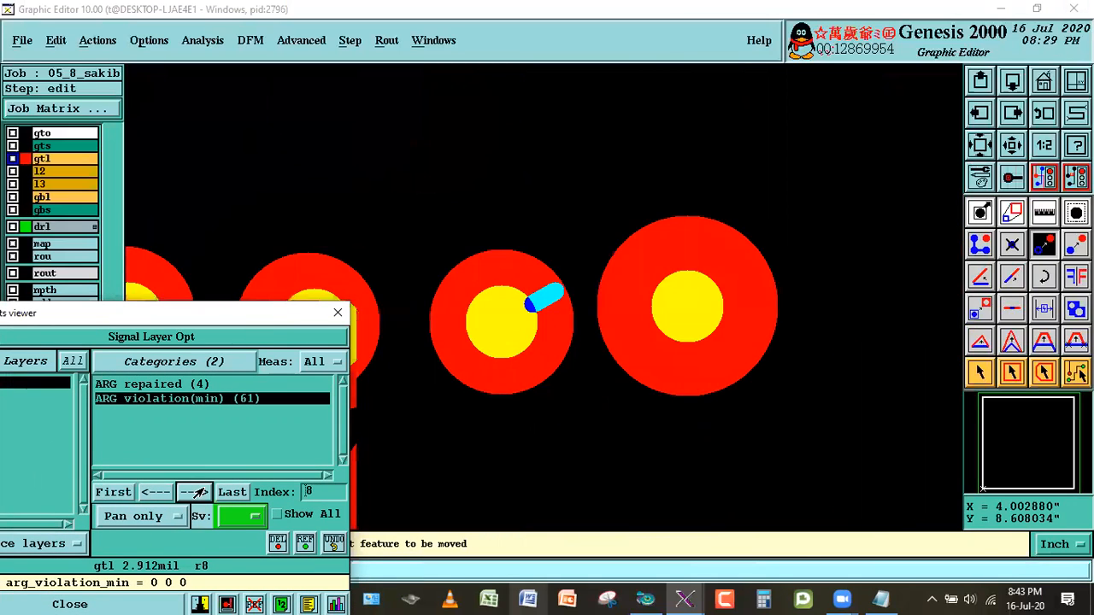
left_click(195, 492)
left_click(195, 492)
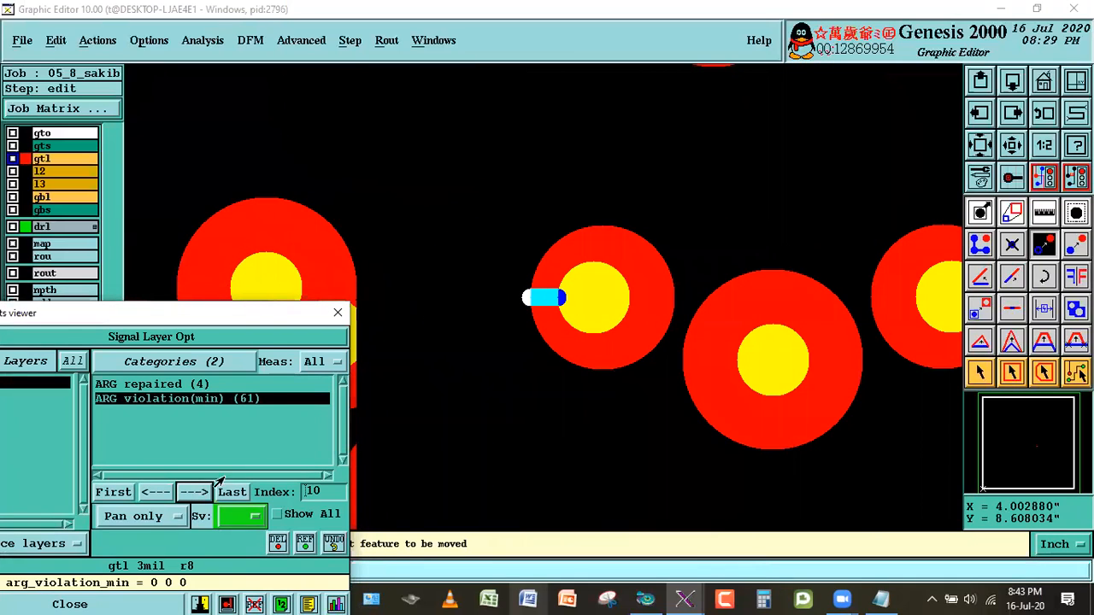
Move the gtl pads of ARG violations 10 and 11 onto the centres of their drill holes.
left_click(576, 300)
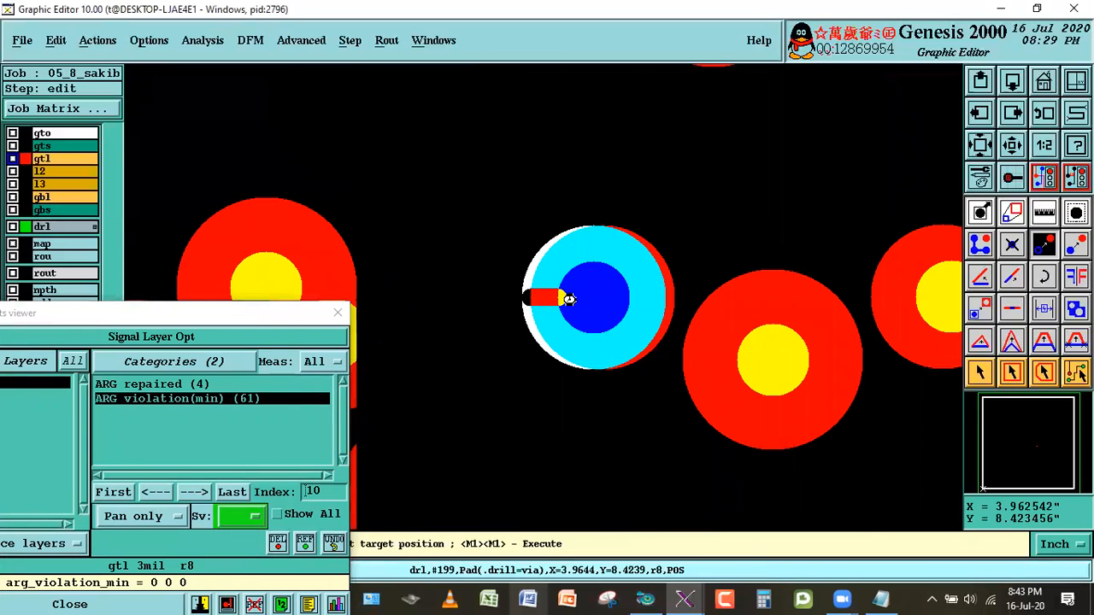
left_click(569, 299)
left_click(542, 346)
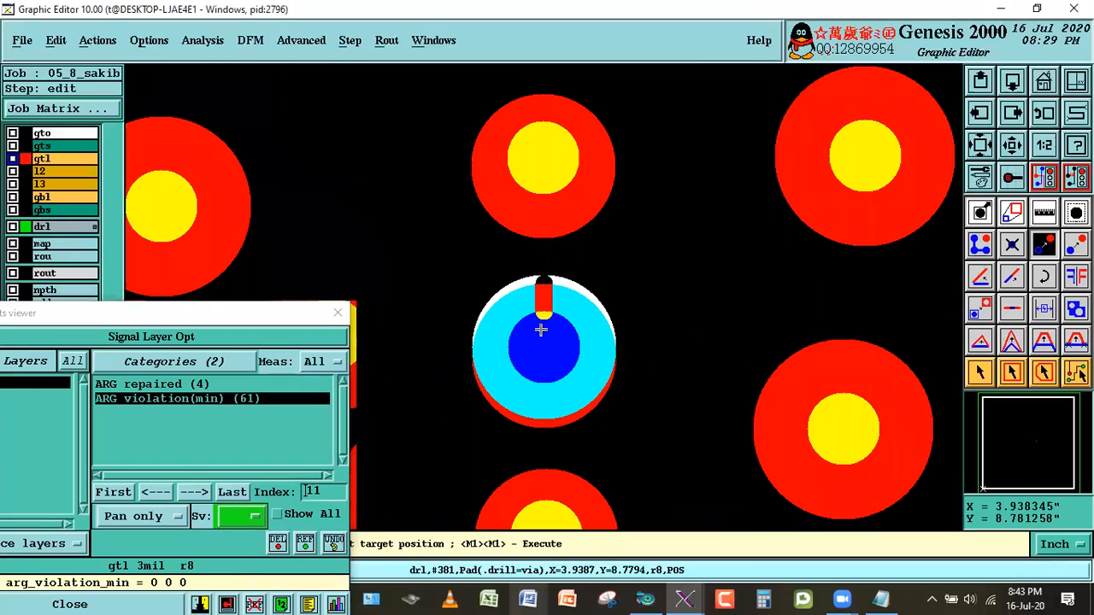
left_click(541, 329)
Centre the gtl pads of ARG violations 12 and 13 on their drill holes.
left_click(190, 493)
left_click(500, 305)
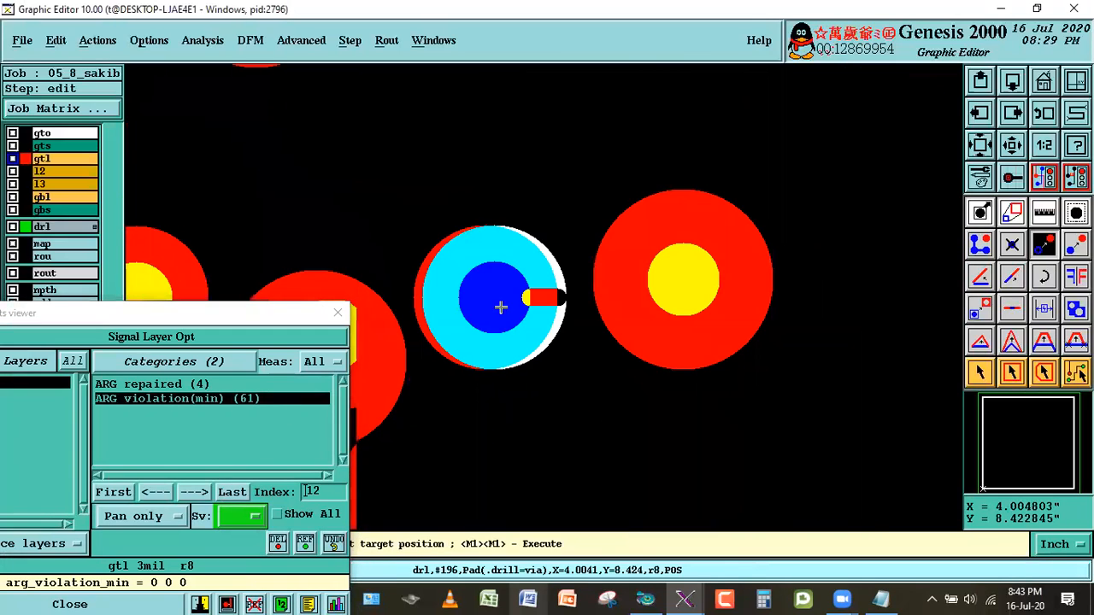
left_click(506, 305)
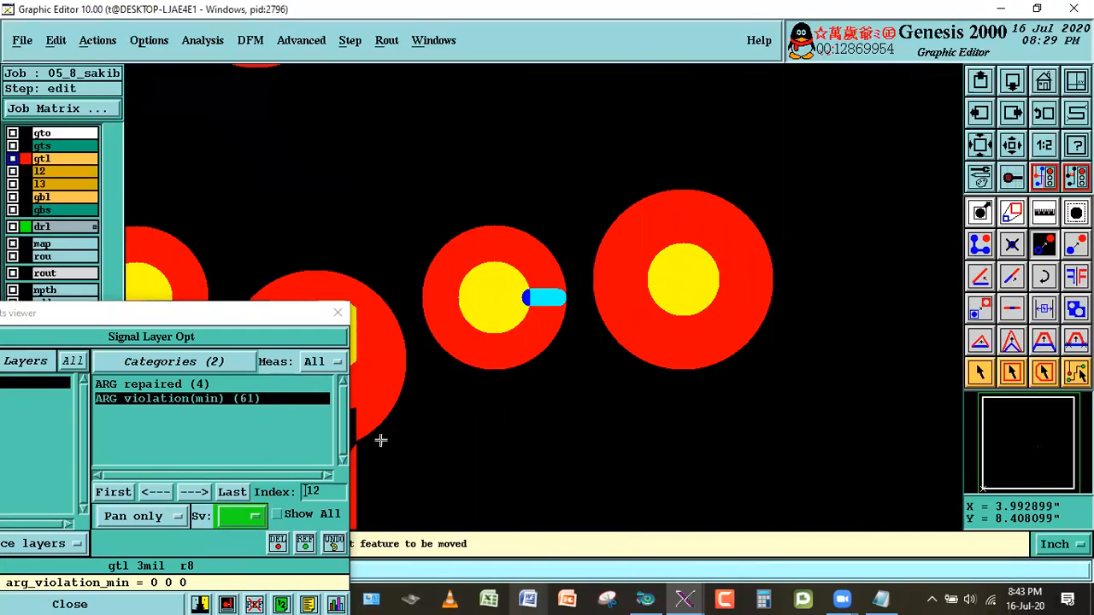
left_click(188, 495)
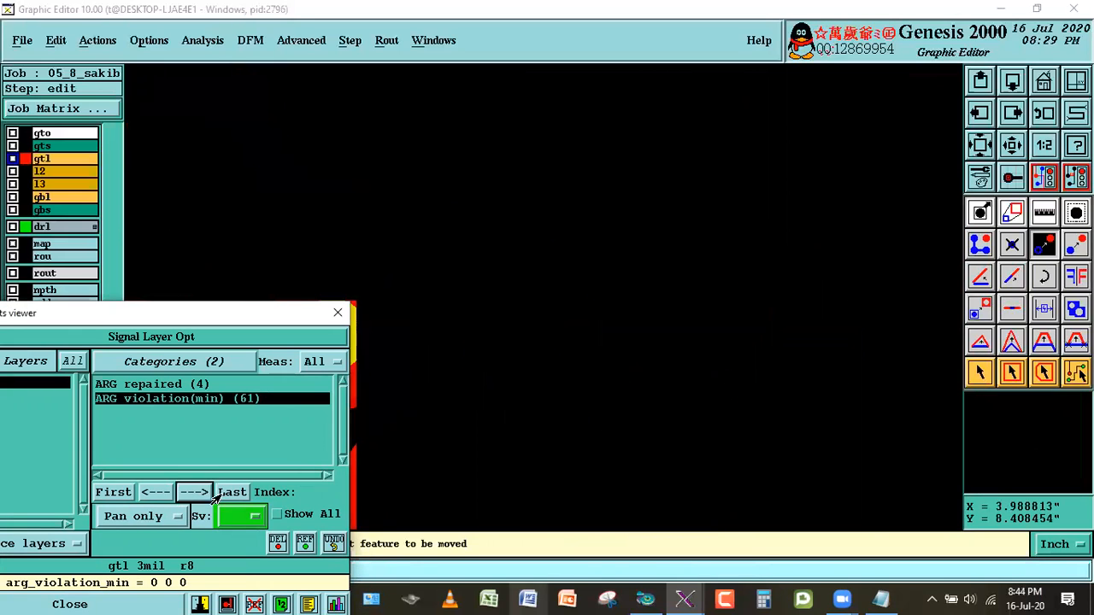
left_click(541, 323)
left_click(540, 323)
Go through ARG violations 14 and 15 and move each gtl pad onto its drill hole's centre.
left_click(193, 493)
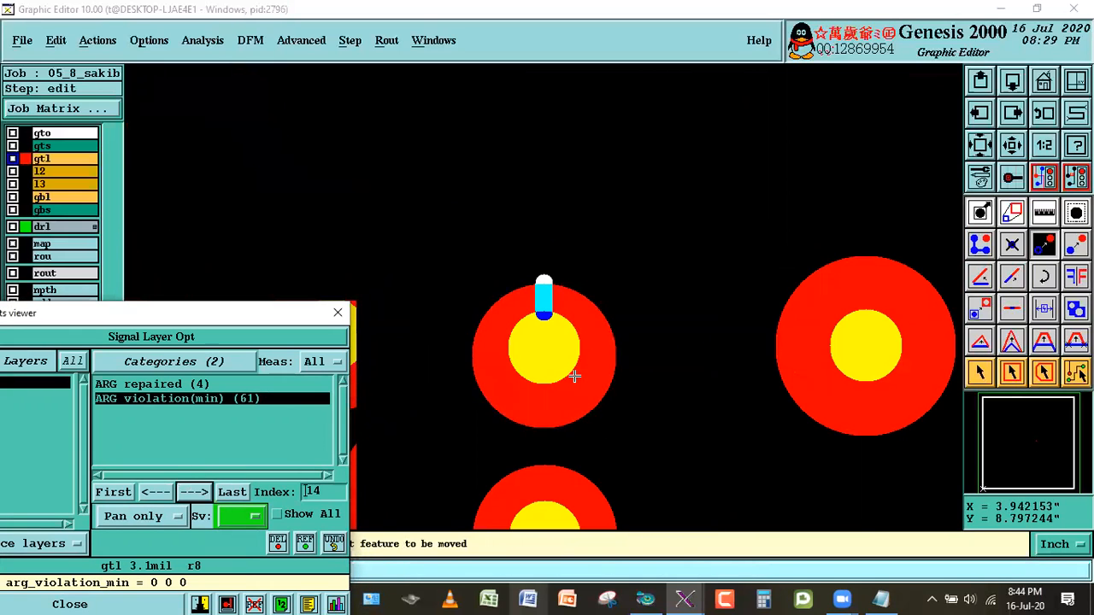
left_click(561, 344)
left_click(557, 326)
left_click(194, 494)
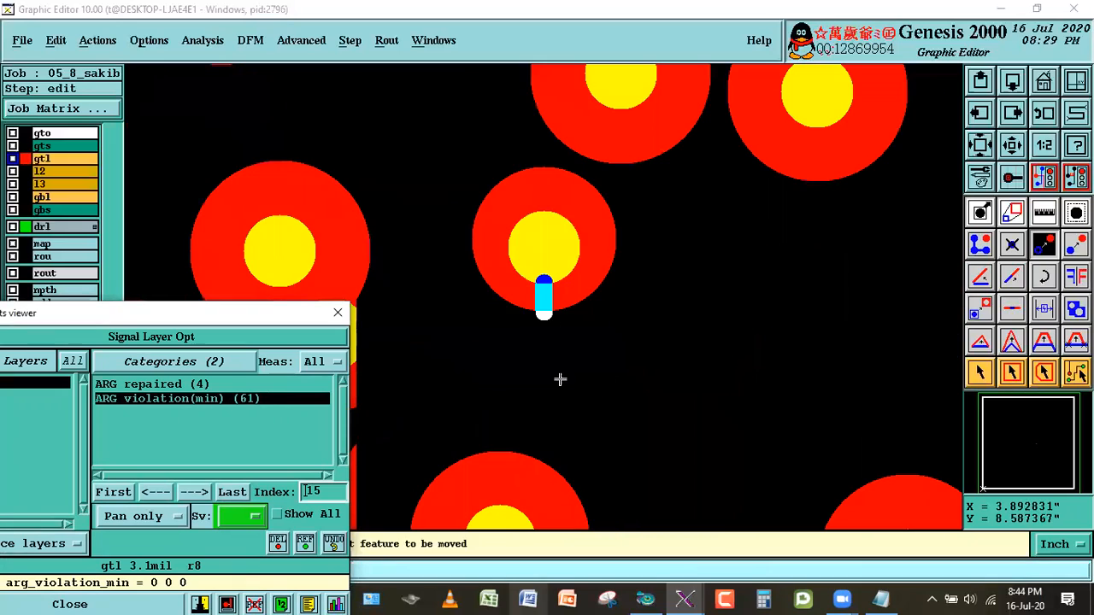
left_click(547, 229)
left_click(542, 286)
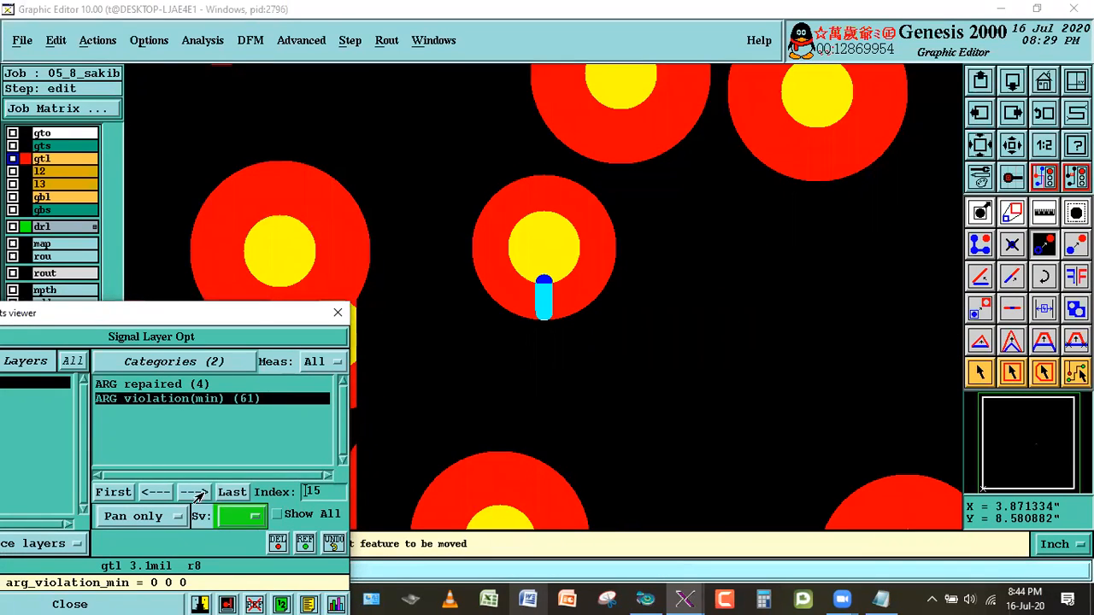
Go to ARG violations 16 and 17 and move each gtl pad onto the centre of its drill hole.
left_click(194, 494)
left_click(543, 292)
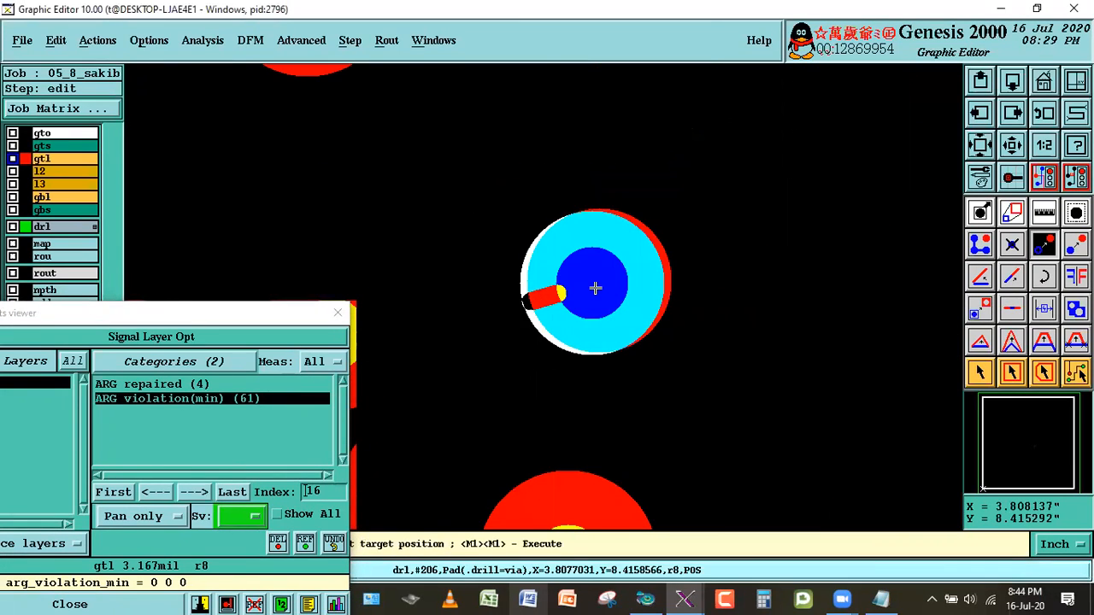
left_click(589, 286)
left_click(194, 494)
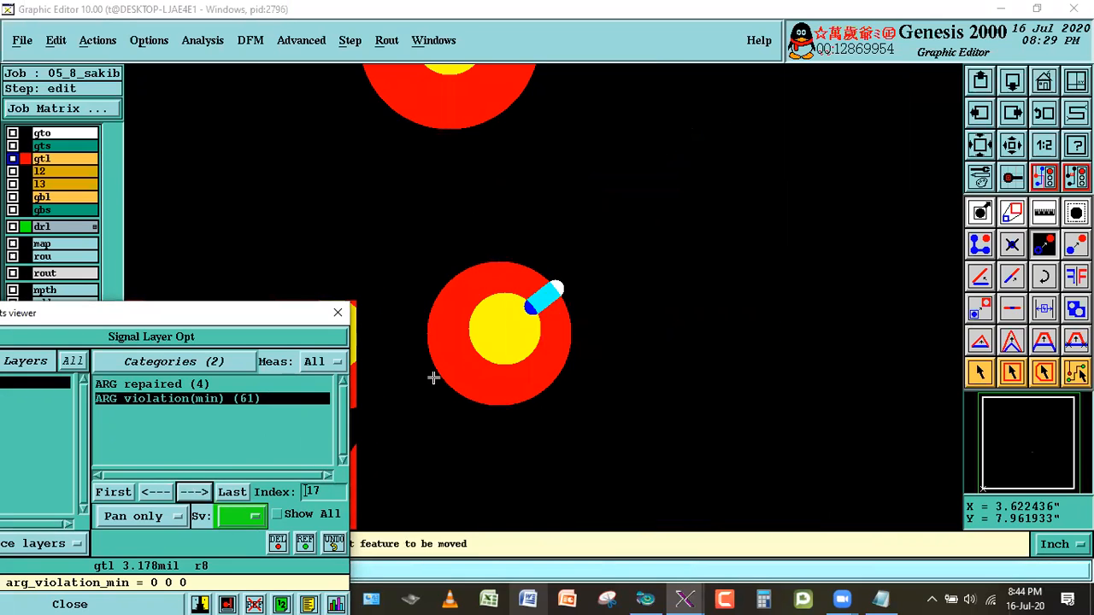
left_click(485, 348)
left_click(518, 312)
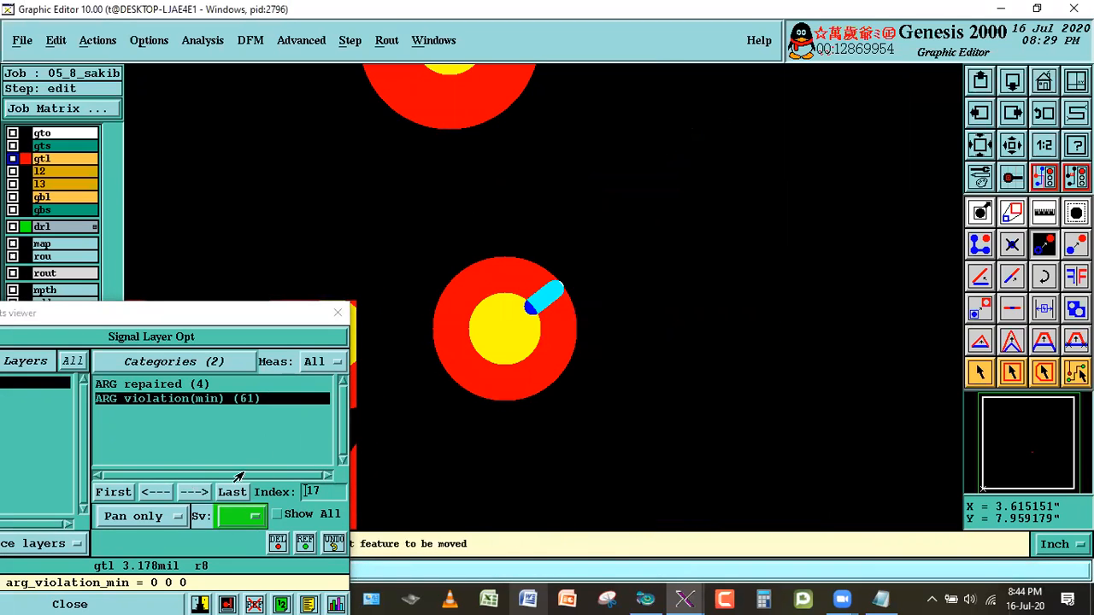
Centre the gtl pads of ARG violations 18 and 19 on their drill holes.
left_click(194, 494)
left_click(496, 271)
left_click(498, 285)
left_click(194, 494)
left_click(557, 405)
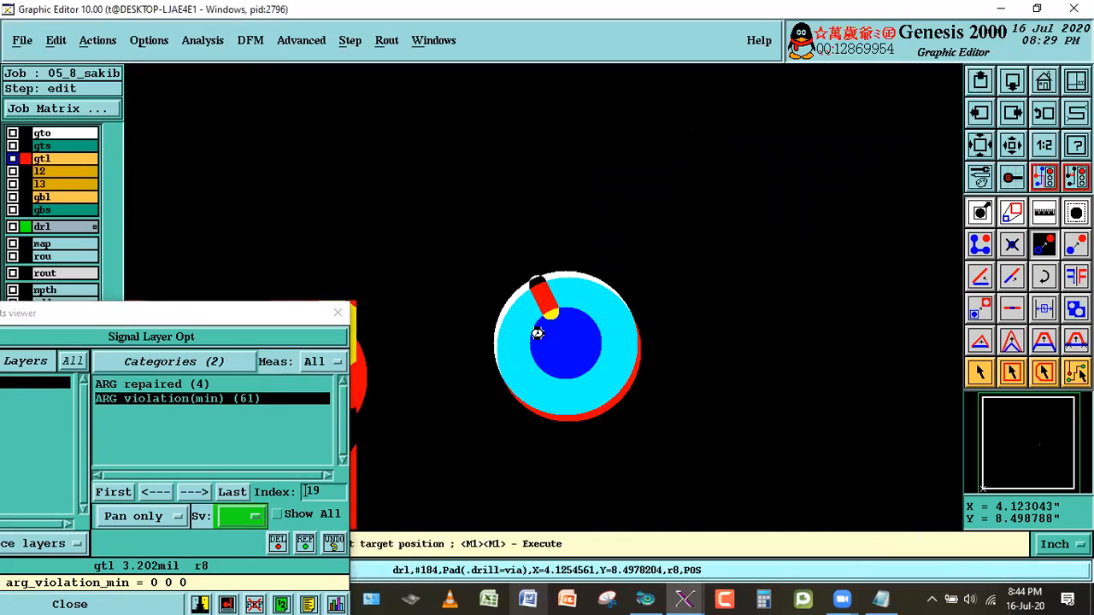
left_click(556, 401)
Move the gtl pads of ARG violations 20 and 21 onto the centres of their drill holes.
left_click(194, 494)
left_click(524, 310)
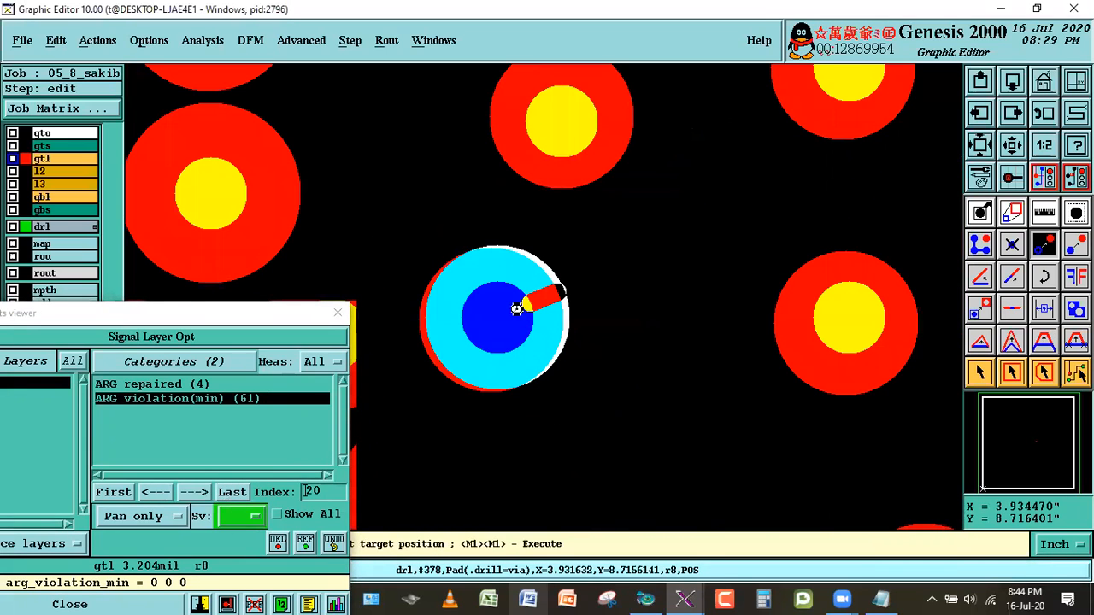
left_click(517, 309)
left_click(194, 493)
left_click(496, 321)
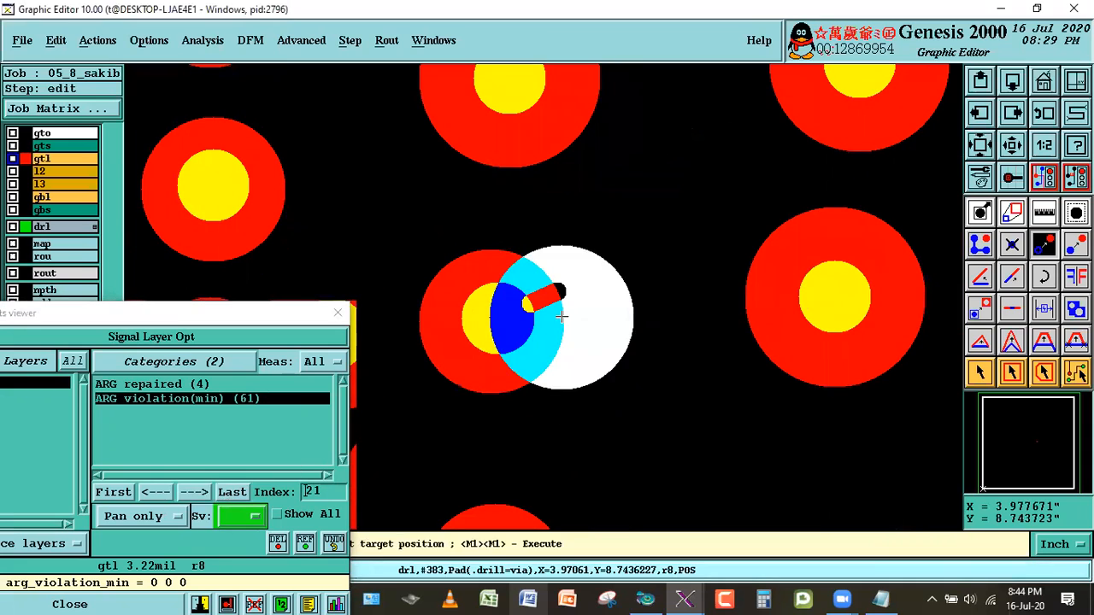
left_click(498, 320)
Step through ARG violations 22 and 23, moving each off-centre gtl pad onto its drill hole's centre.
left_click(194, 491)
left_click(581, 376)
left_click(580, 338)
left_click(197, 491)
left_click(549, 327)
left_click(551, 318)
Centre the gtl pads of ARG violations 24 and 25 on their drill holes.
left_click(199, 490)
left_click(490, 312)
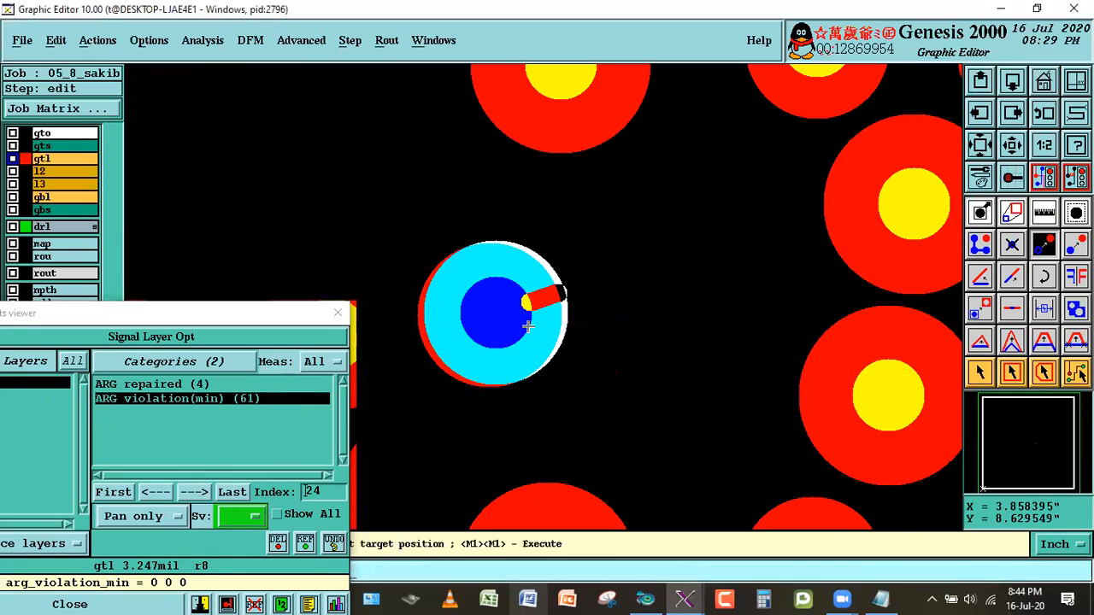
left_click(521, 325)
left_click(194, 493)
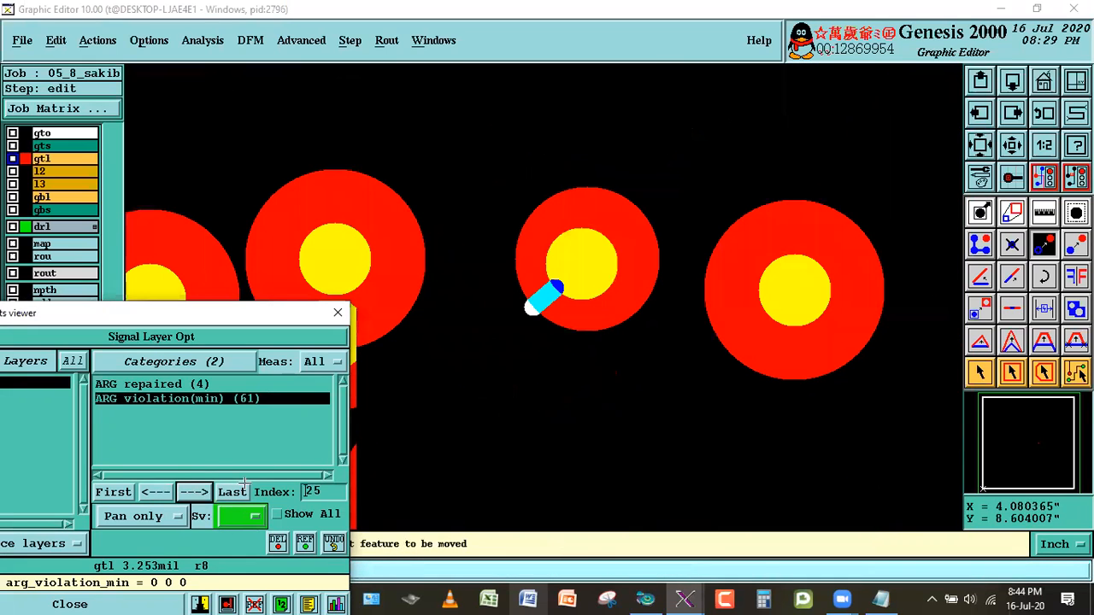
left_click(625, 211)
left_click(470, 327)
Move the gtl pads of ARG violations 26 and 27 onto the centres of their drill holes.
left_click(201, 492)
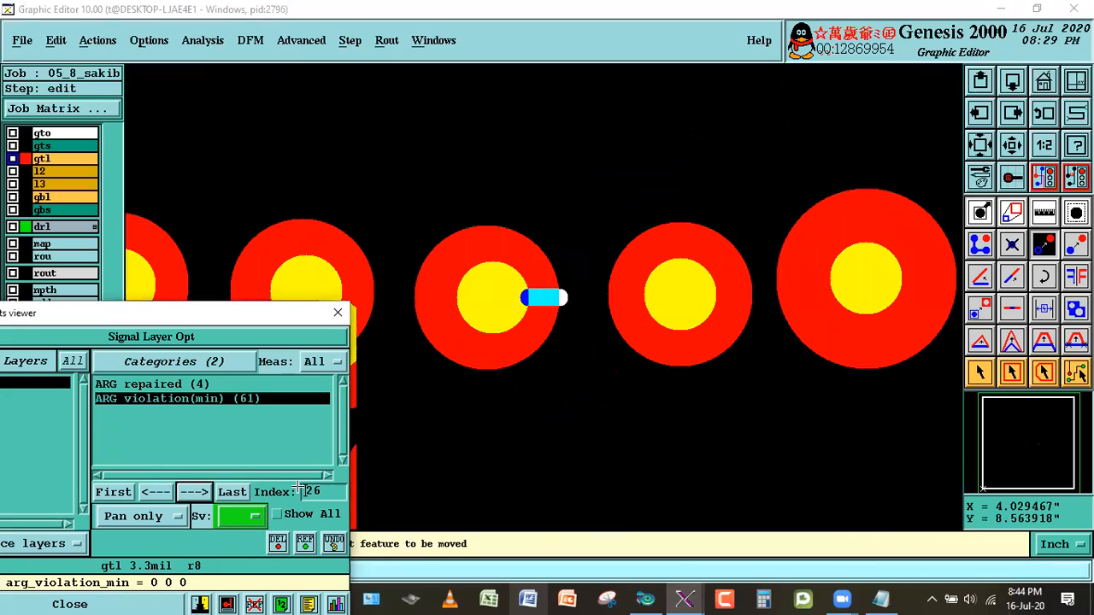
left_click(432, 298)
left_click(517, 296)
left_click(196, 493)
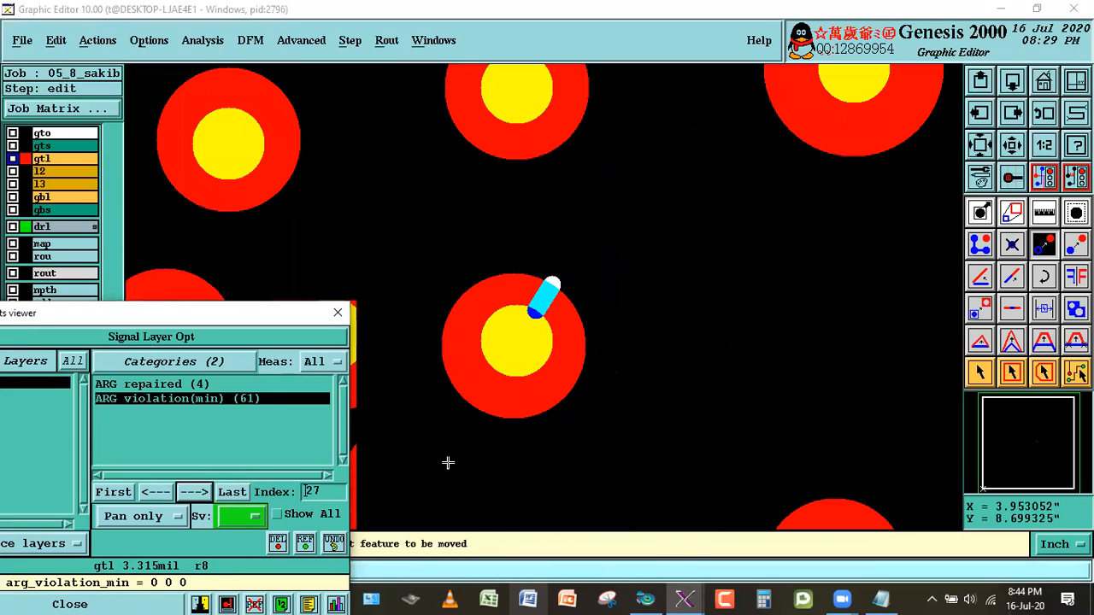
left_click(534, 328)
left_click(528, 322)
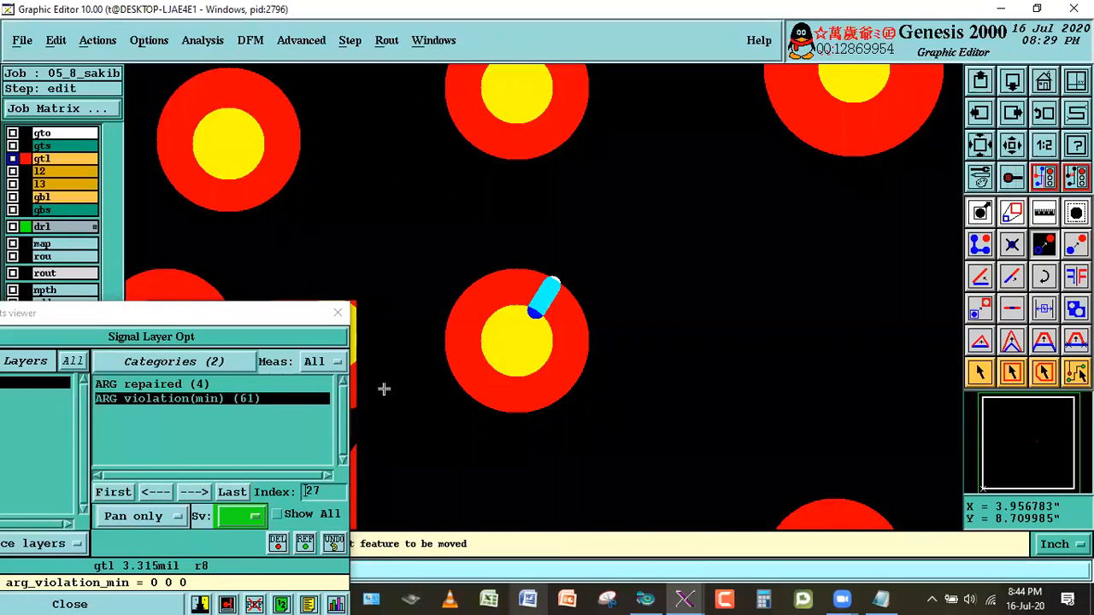
Go to ARG violations 28 and 29 and centre each gtl pad on its drill hole.
left_click(193, 492)
left_click(617, 221)
left_click(613, 227)
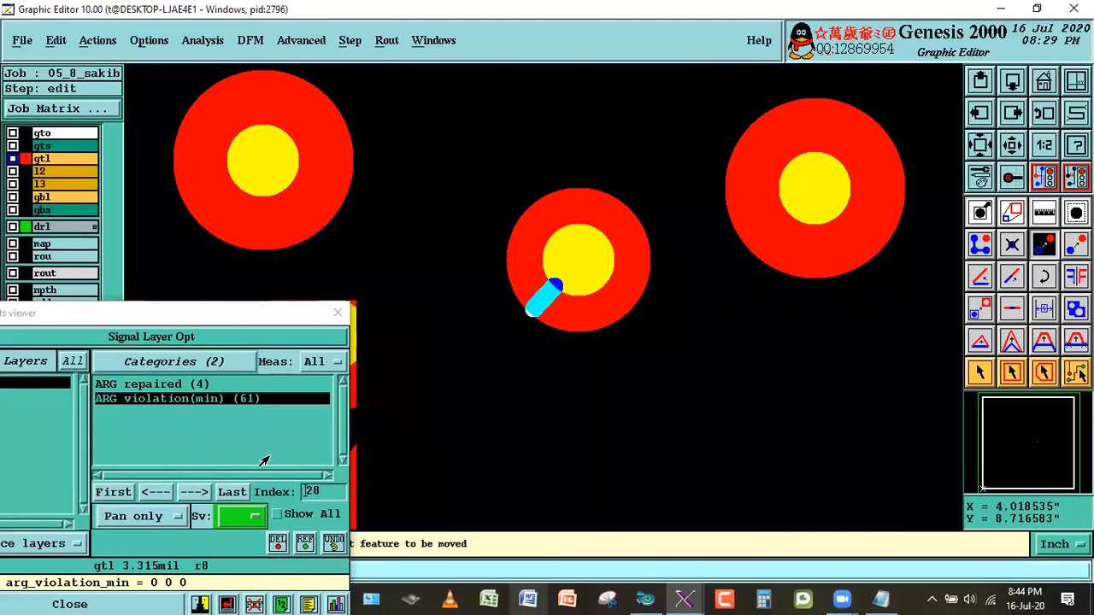
left_click(197, 492)
left_click(571, 258)
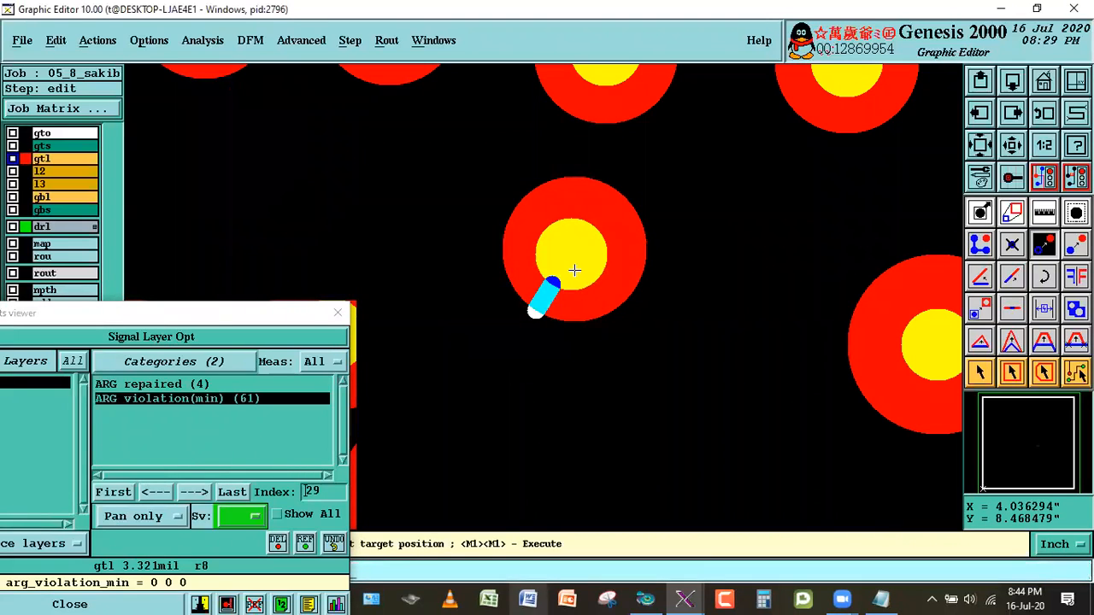
left_click(570, 258)
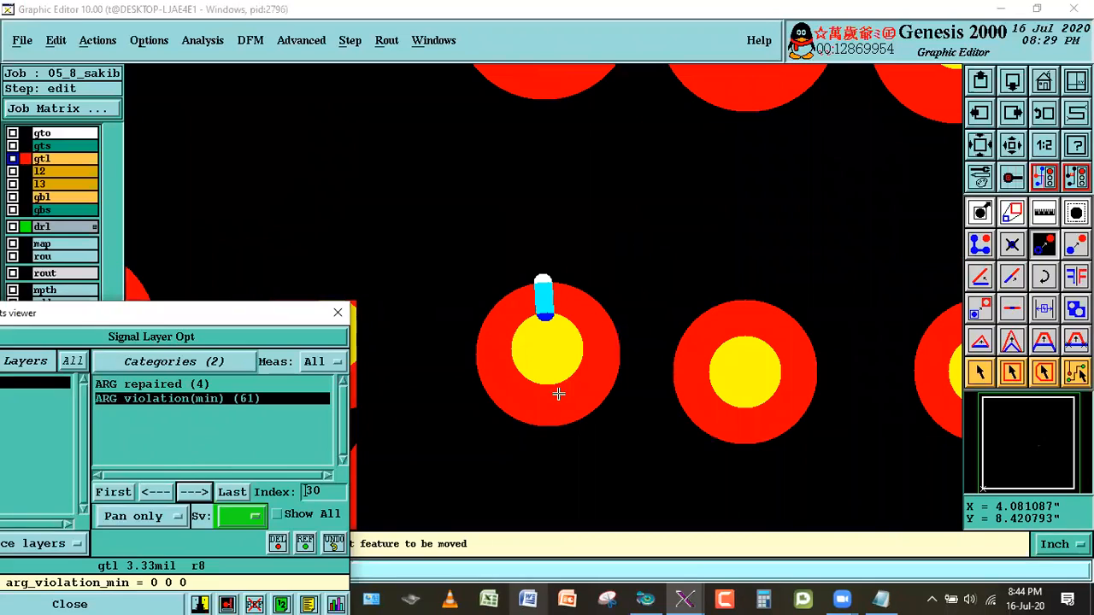
Move the gtl pads of ARG violations 30 and 31 onto their drill hole centres.
left_click(559, 319)
left_click(551, 317)
key("space")
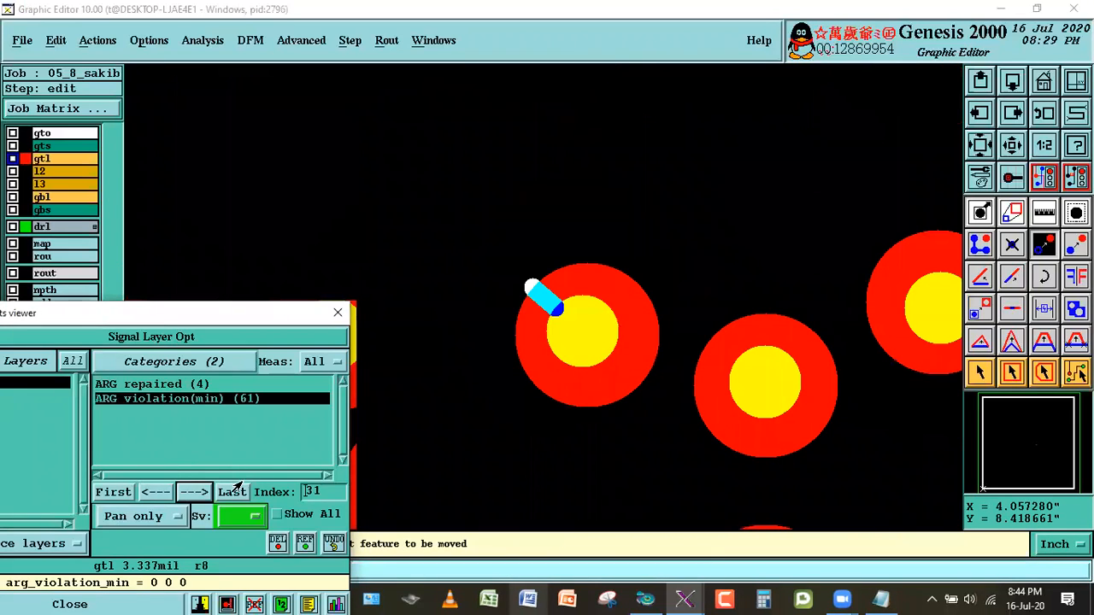
left_click(637, 362)
left_click(566, 347)
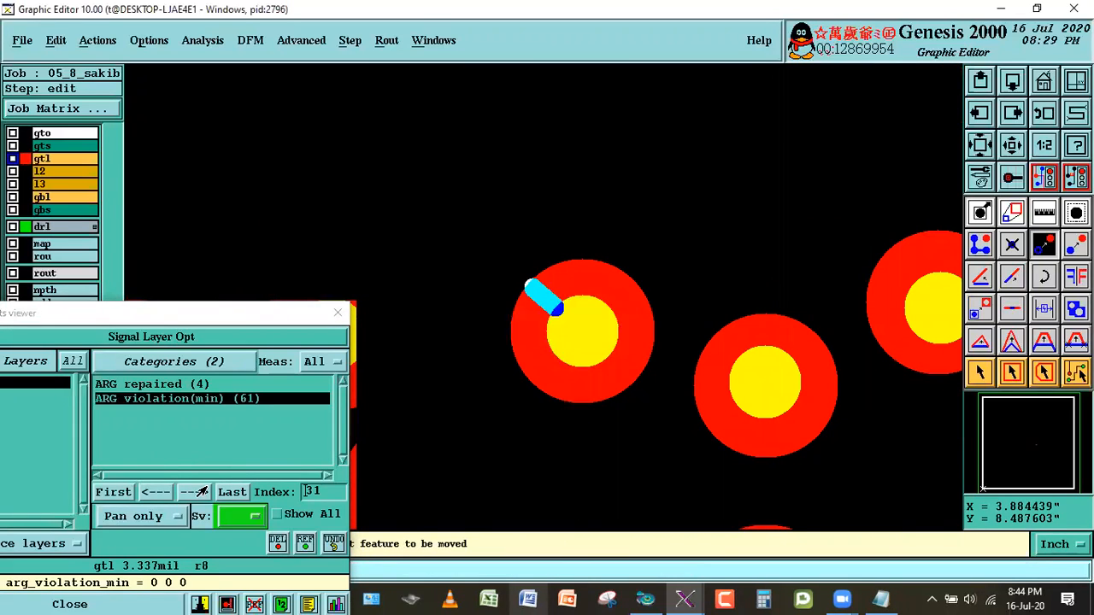
Centre the gtl pads of ARG violations 32 and 33 on their drill holes.
key("space")
left_click(526, 293)
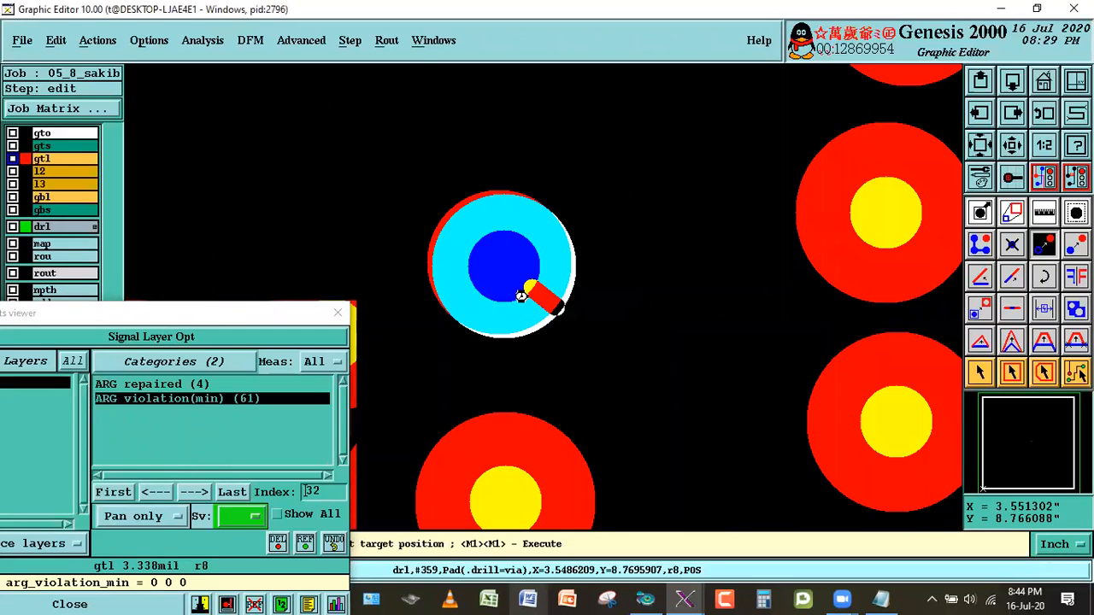
left_click(520, 295)
key("space")
left_click(517, 325)
left_click(518, 325)
Step through ARG violations 34 and 35, moving each gtl pad onto the centre of its drill hole.
key("space")
left_click(543, 291)
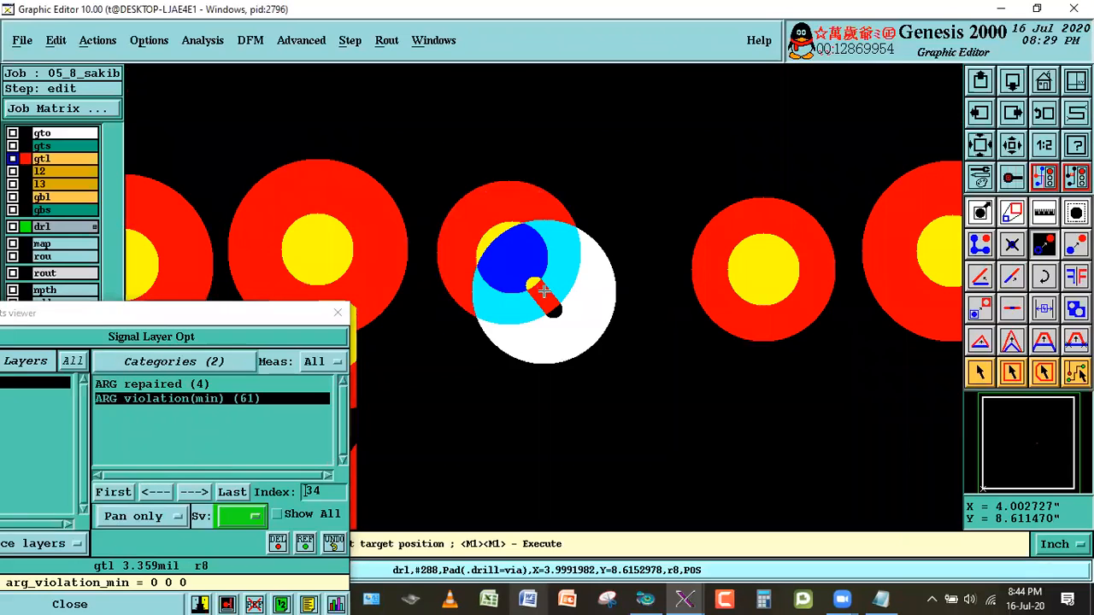
left_click(497, 250)
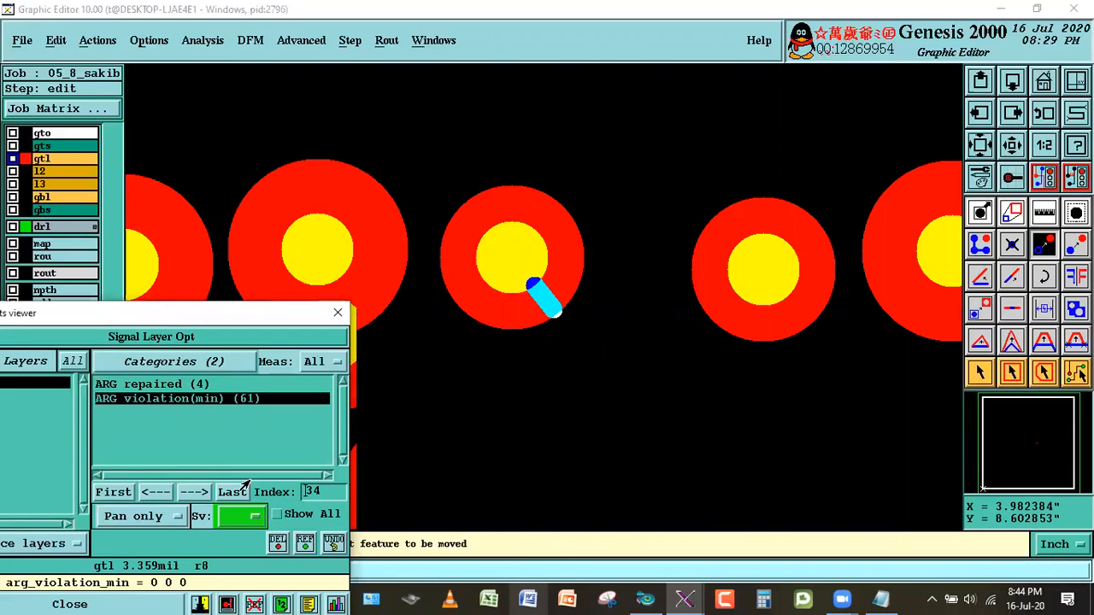
key("space")
left_click(582, 334)
left_click(581, 334)
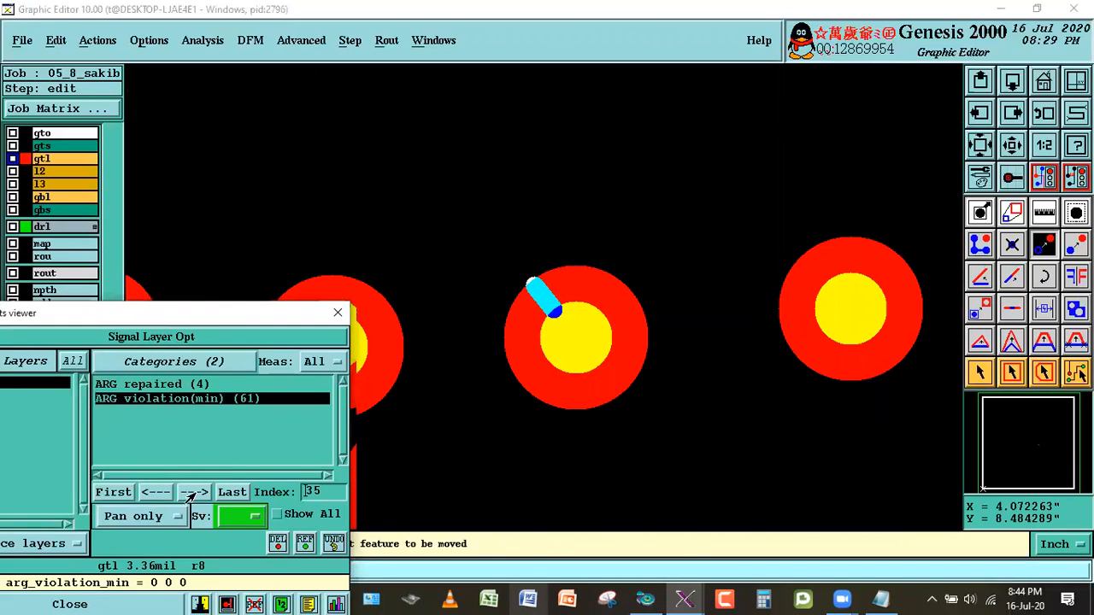
Move the gtl pads of ARG violations 36 and 37 onto the centres of their drill holes.
key("space")
left_click(519, 192)
left_click(522, 197)
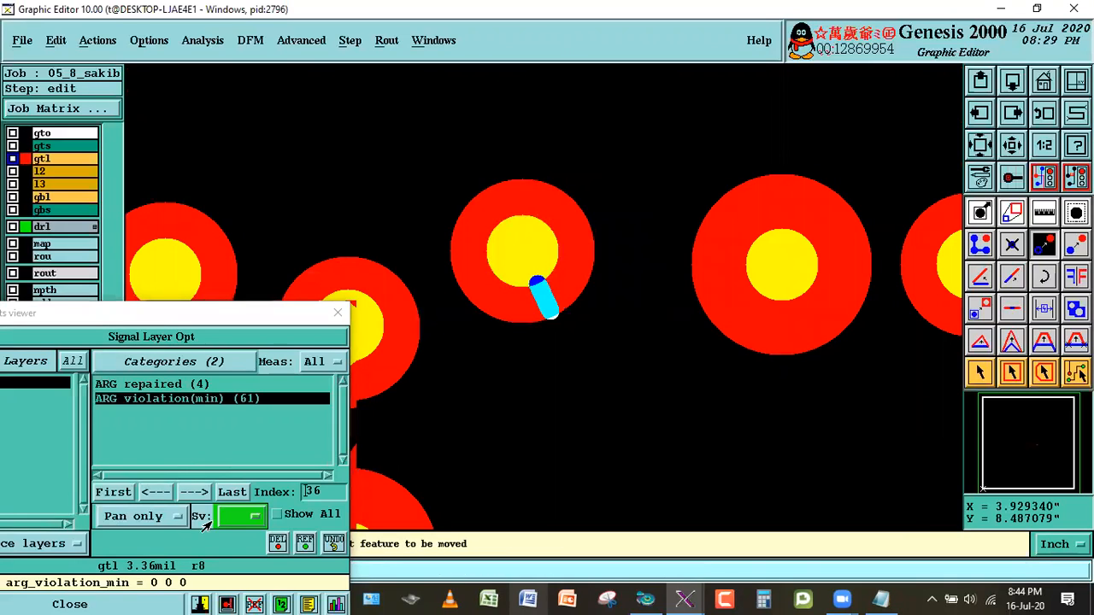
left_click(209, 493)
left_click(567, 286)
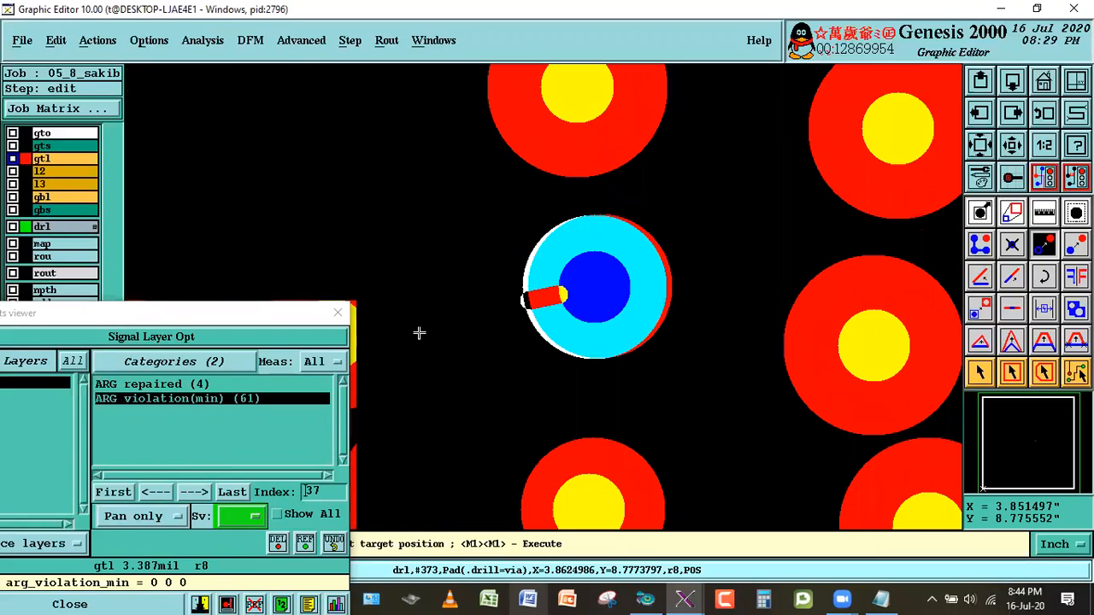
left_click(556, 323)
Go to ARG violations 38 and 39 and centre each gtl pad on its drill hole.
left_click(178, 493)
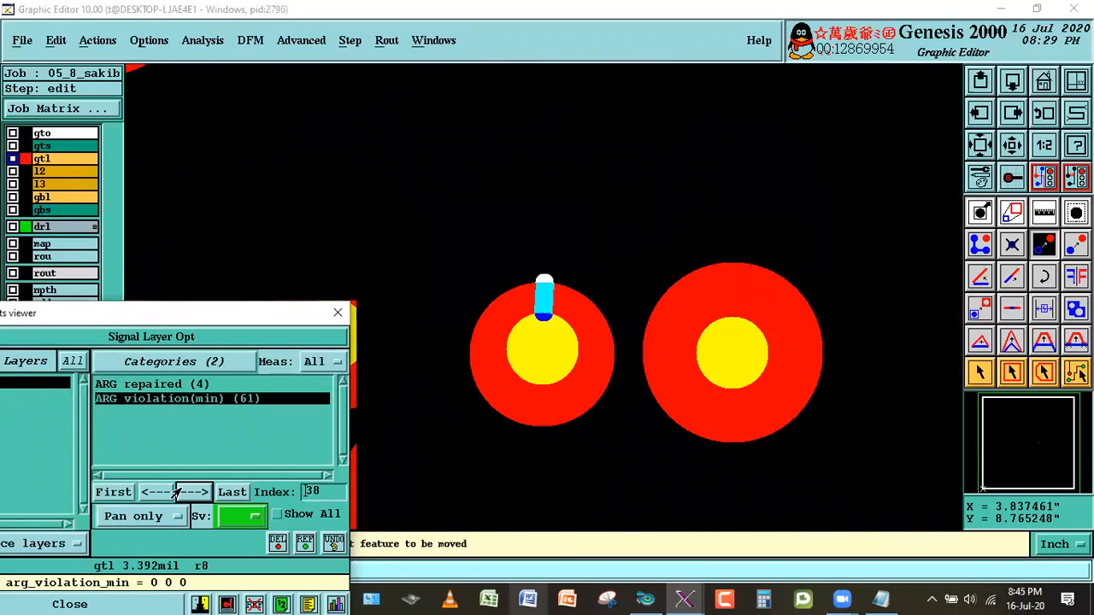
left_click(531, 398)
left_click(525, 314)
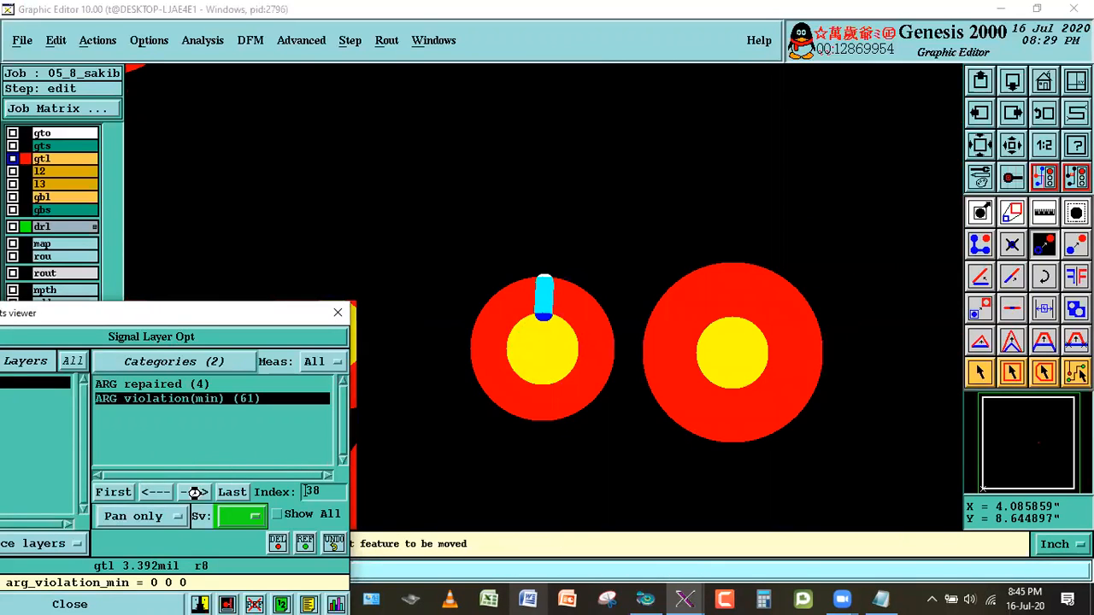
left_click(193, 492)
left_click(570, 268)
left_click(560, 266)
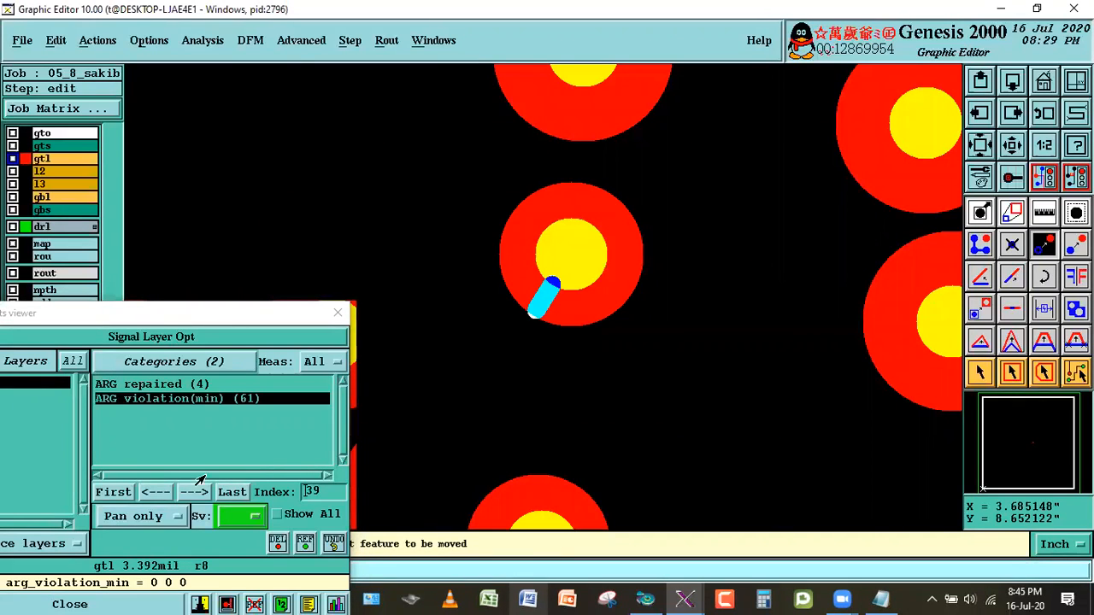
Centre the gtl pads of ARG violations 40 and 41 on their drill holes.
left_click(193, 492)
left_click(548, 278)
left_click(547, 278)
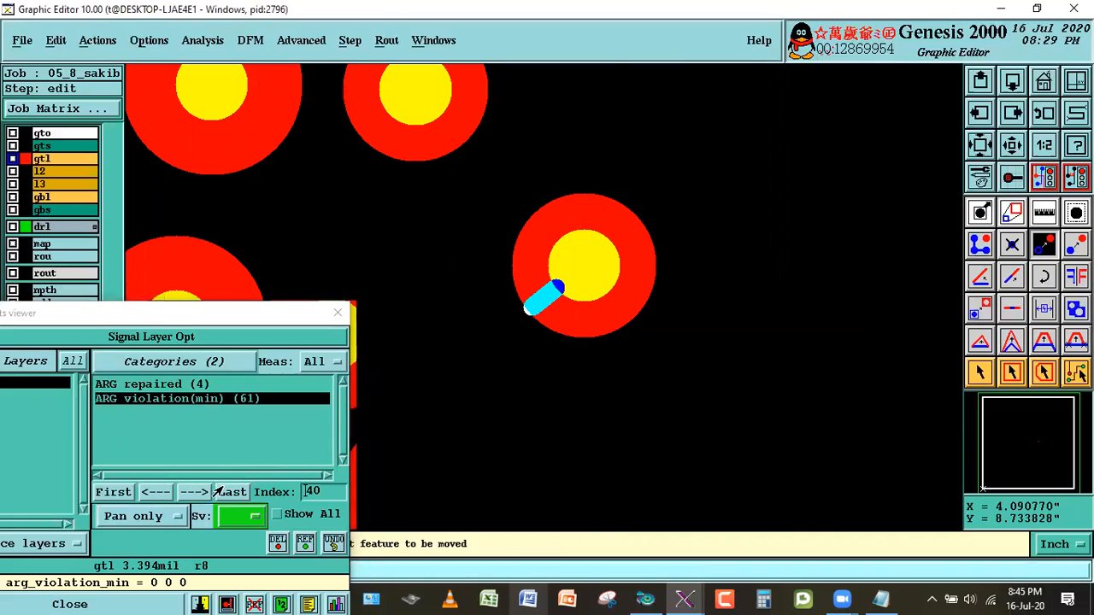
left_click(193, 492)
left_click(560, 398)
left_click(561, 318)
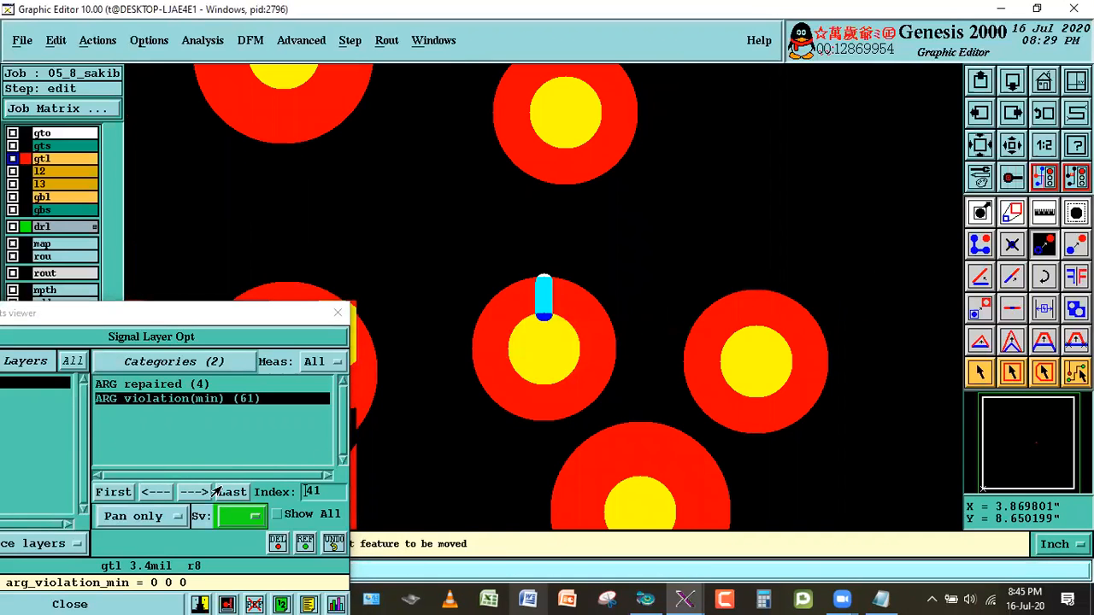
Move the gtl pads of ARG violations 42 and 43 onto the centres of their drill holes.
left_click(193, 492)
left_click(537, 312)
left_click(537, 312)
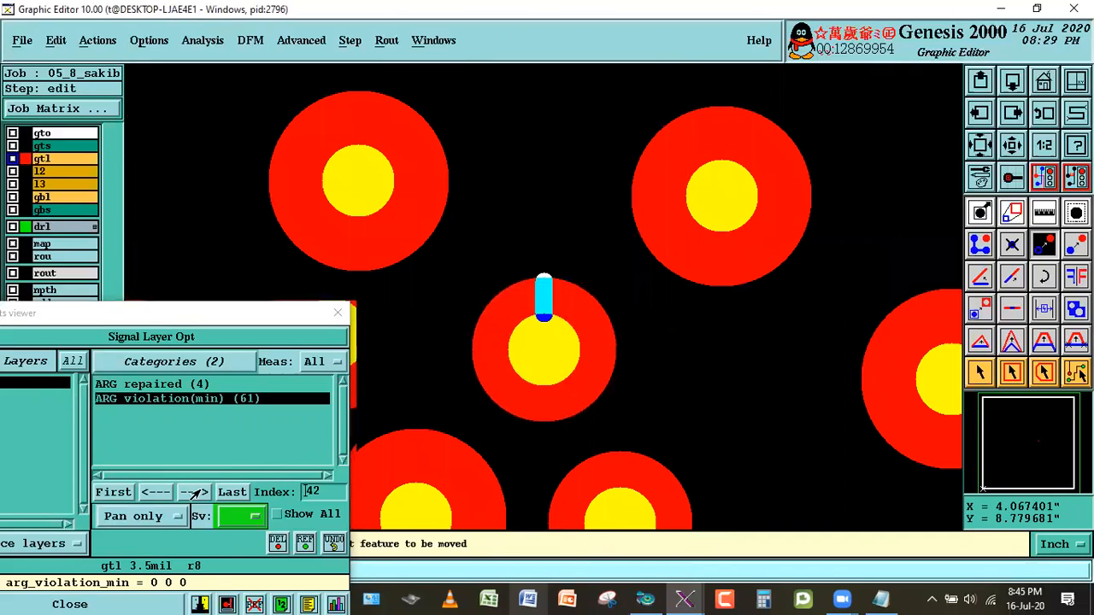
left_click(193, 492)
left_click(557, 331)
left_click(557, 332)
Step through ARG violations 44 and 45, moving each gtl pad onto its drill hole's centre.
left_click(193, 492)
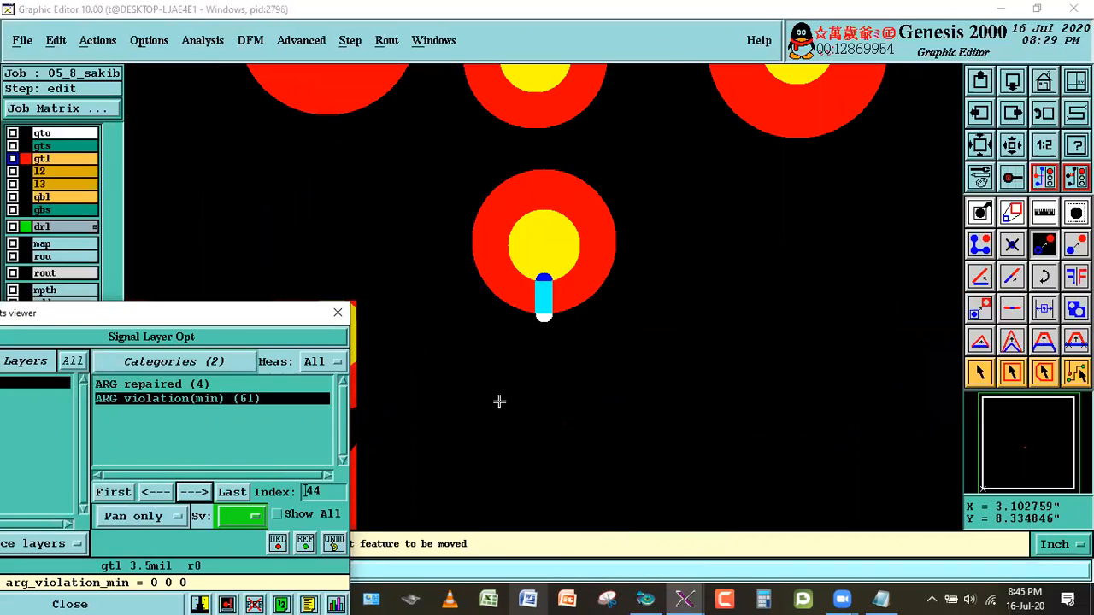
left_click(548, 200)
left_click(548, 272)
left_click(193, 492)
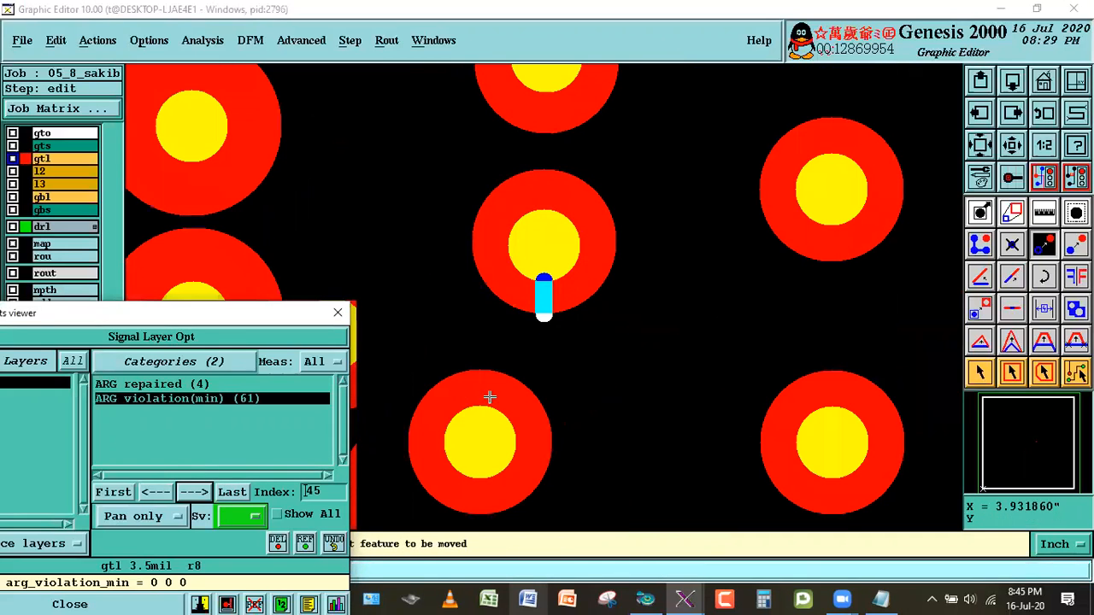
left_click(557, 188)
left_click(552, 264)
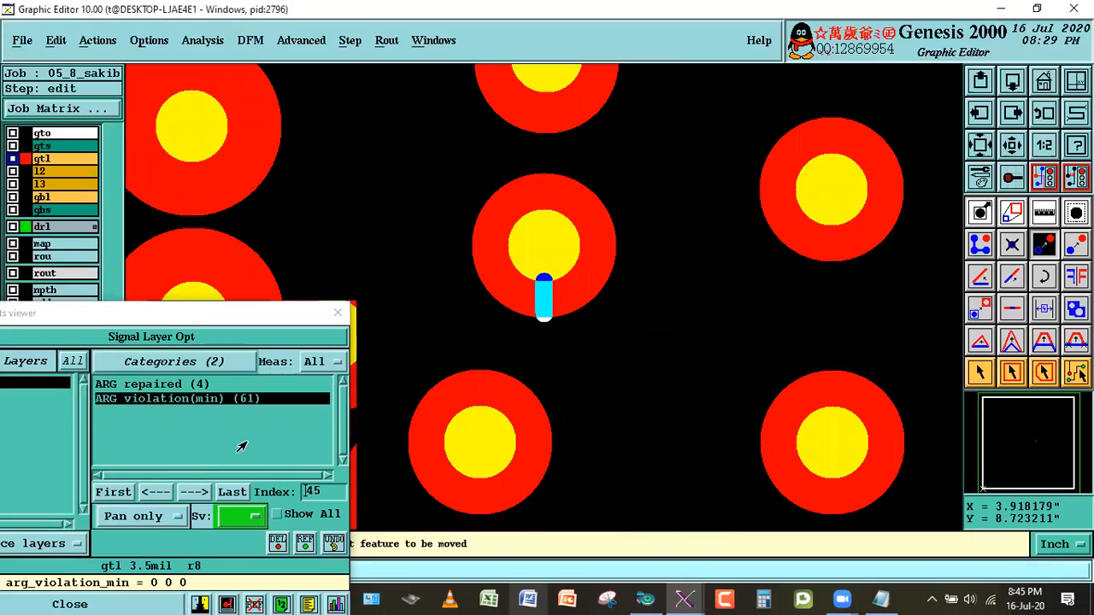
Centre the gtl pads of ARG violations 46 and 47 on their drill holes.
left_click(194, 492)
left_click(447, 305)
left_click(512, 309)
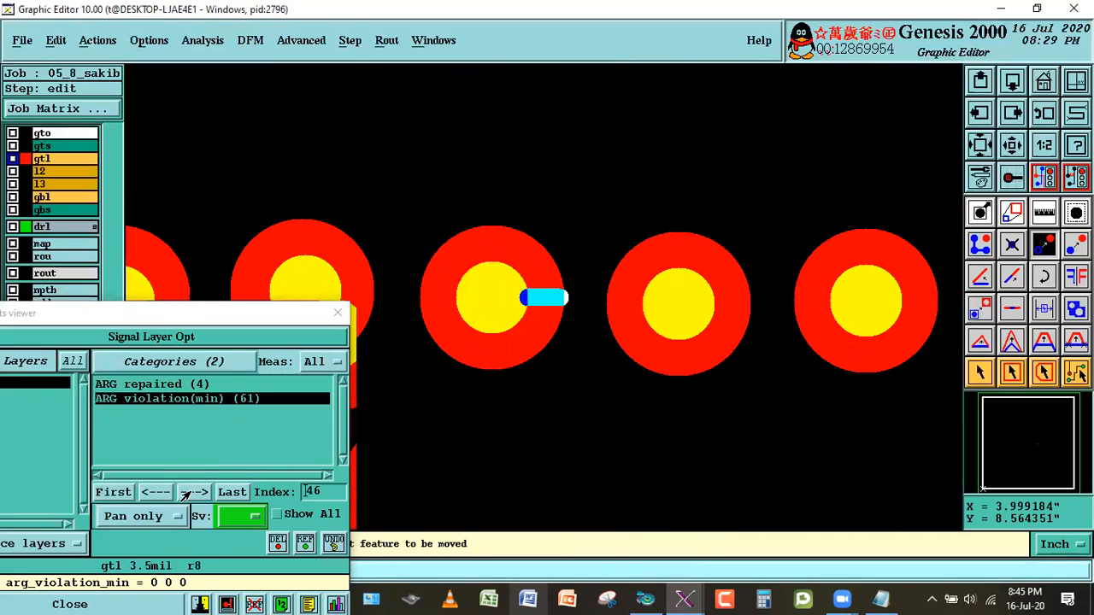
left_click(193, 492)
left_click(519, 402)
left_click(523, 318)
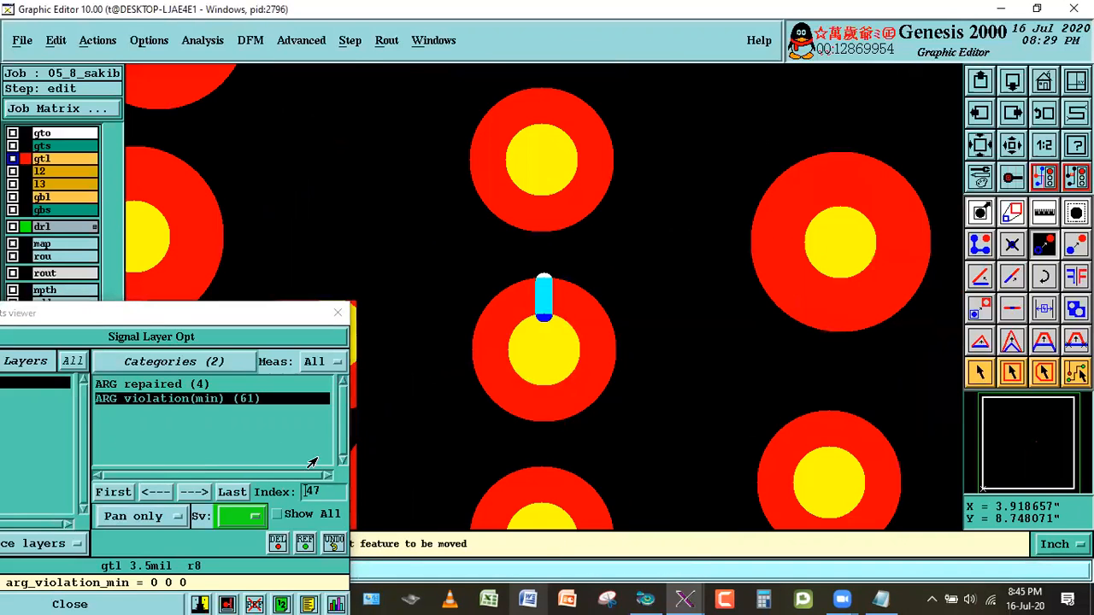
Move the gtl pads of ARG violations 48 and 49 onto the centres of their drill holes.
left_click(194, 492)
left_click(503, 303)
left_click(499, 303)
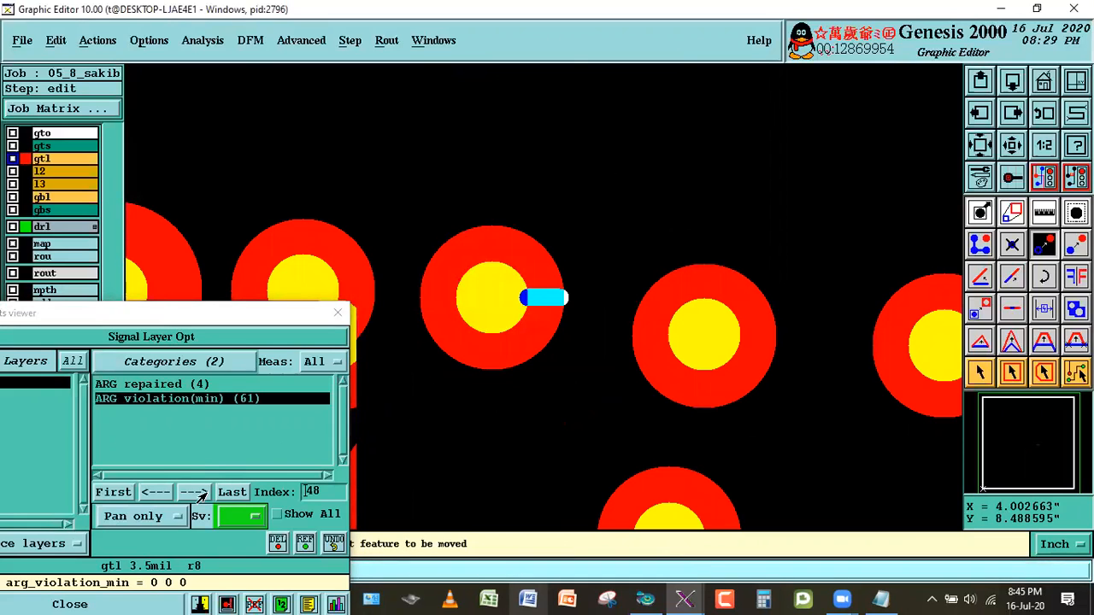
left_click(193, 492)
left_click(579, 395)
left_click(547, 322)
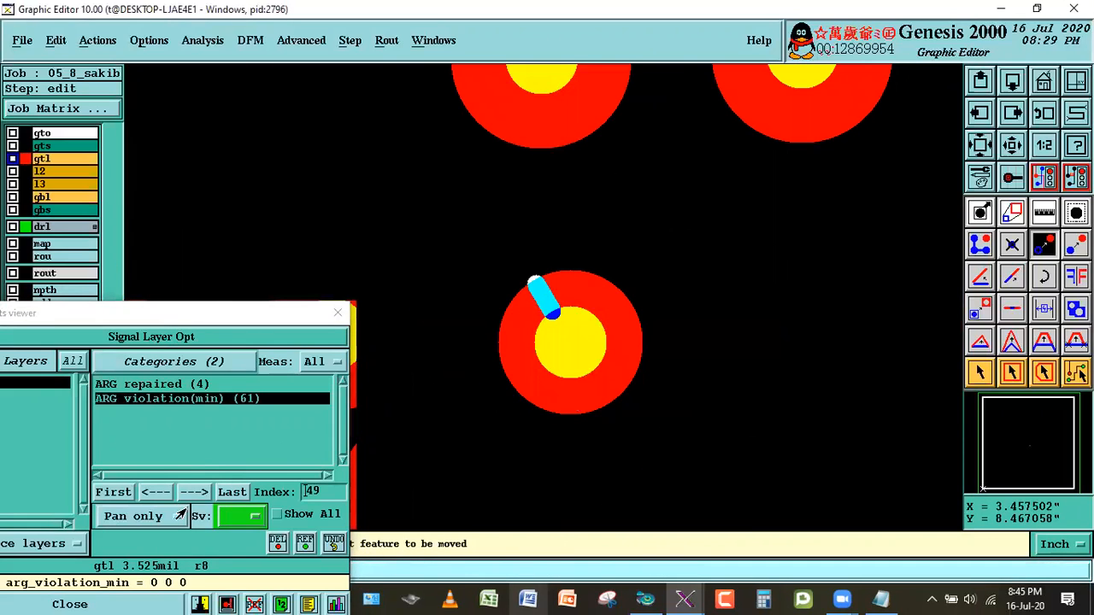
Centre the gtl pads of ARG violations 50 and 51 on their drill holes.
left_click(193, 493)
left_click(537, 192)
left_click(544, 276)
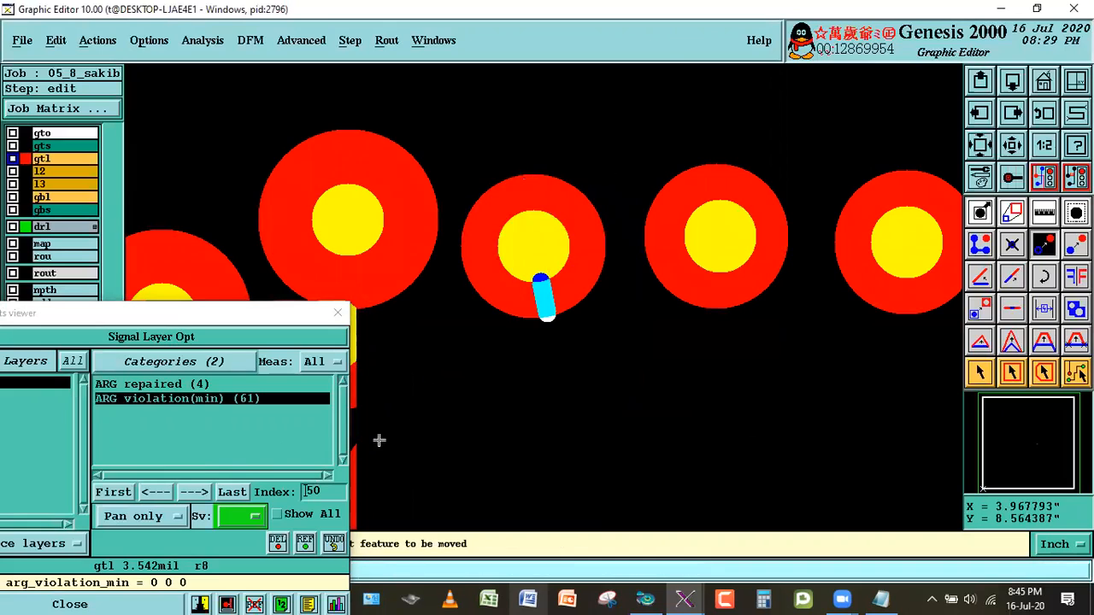
left_click(194, 492)
left_click(602, 295)
left_click(600, 285)
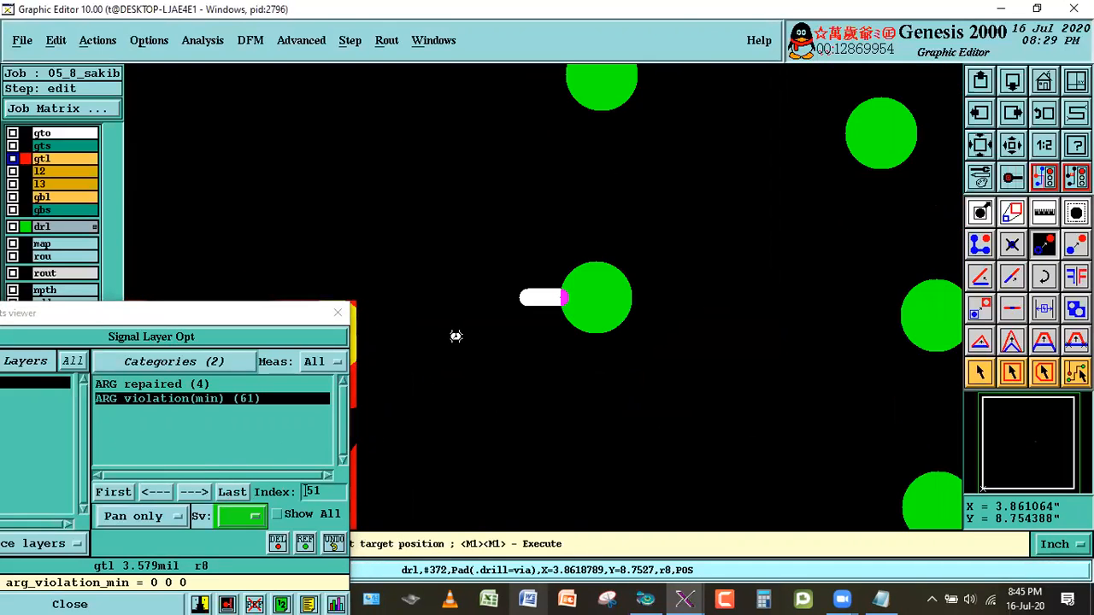
Move the gtl pads of ARG violations 52 and 53 onto the centres of their drill holes.
left_click(193, 492)
left_click(504, 301)
left_click(507, 298)
left_click(193, 492)
left_click(523, 297)
left_click(520, 298)
Step through ARG violations 54 and 55, moving each gtl pad onto its drill hole's centre.
left_click(193, 492)
left_click(562, 376)
left_click(559, 376)
left_click(183, 496)
left_click(506, 385)
left_click(472, 391)
Centre the gtl pads of ARG violations 56 and 57 on their drill holes.
left_click(193, 493)
left_click(551, 305)
left_click(554, 307)
left_click(210, 496)
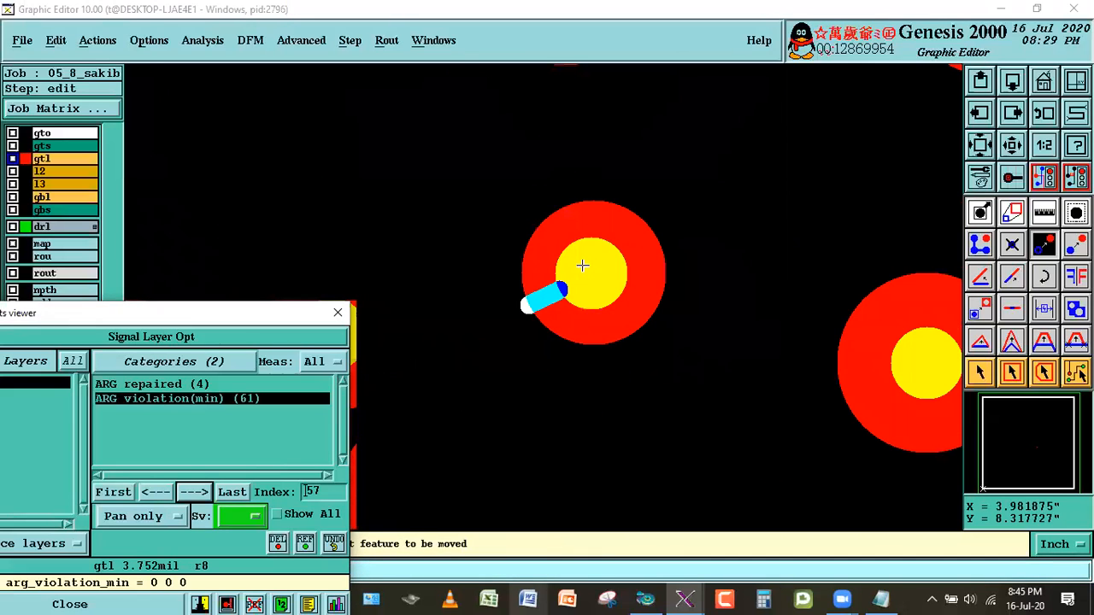
left_click(568, 277)
left_click(433, 345)
Move the gtl pads of ARG violations 58 and 59 onto the centres of their drill holes.
left_click(193, 493)
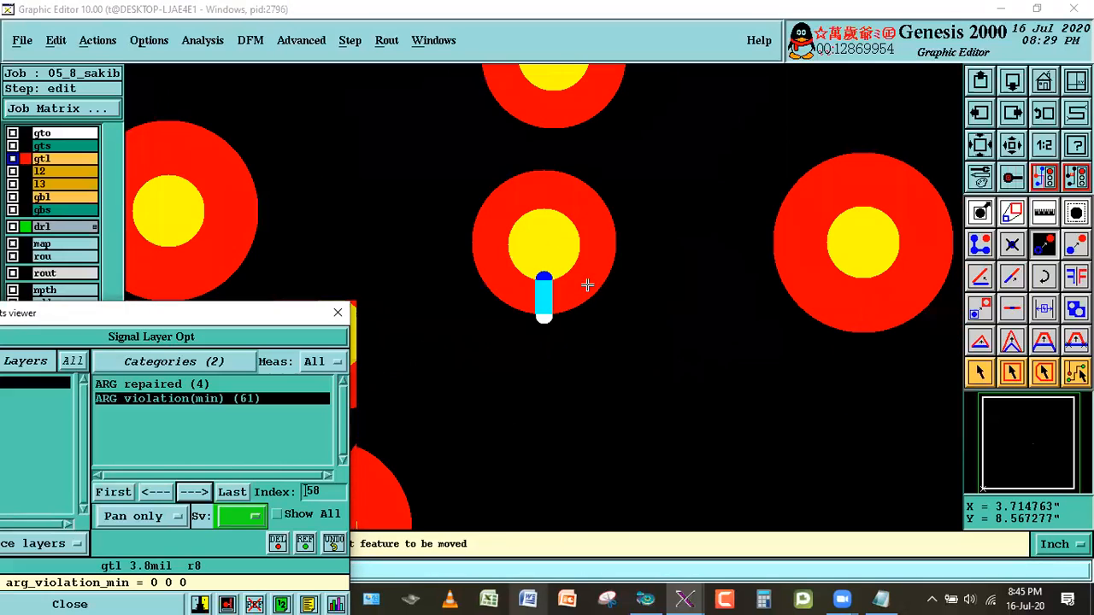
left_click(538, 264)
left_click(530, 261)
left_click(195, 492)
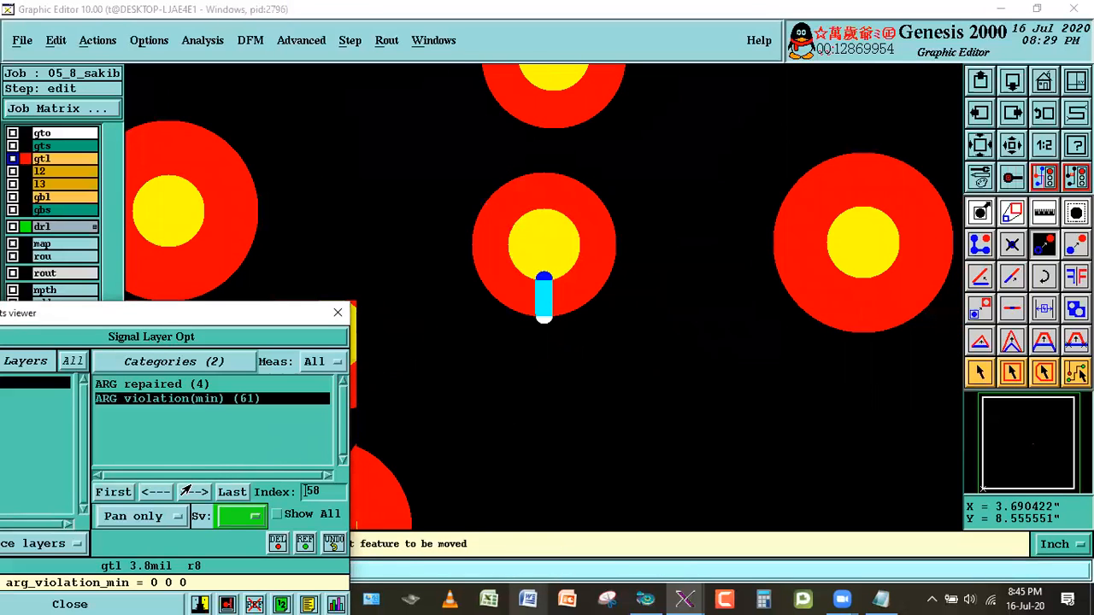
left_click(561, 247)
left_click(548, 268)
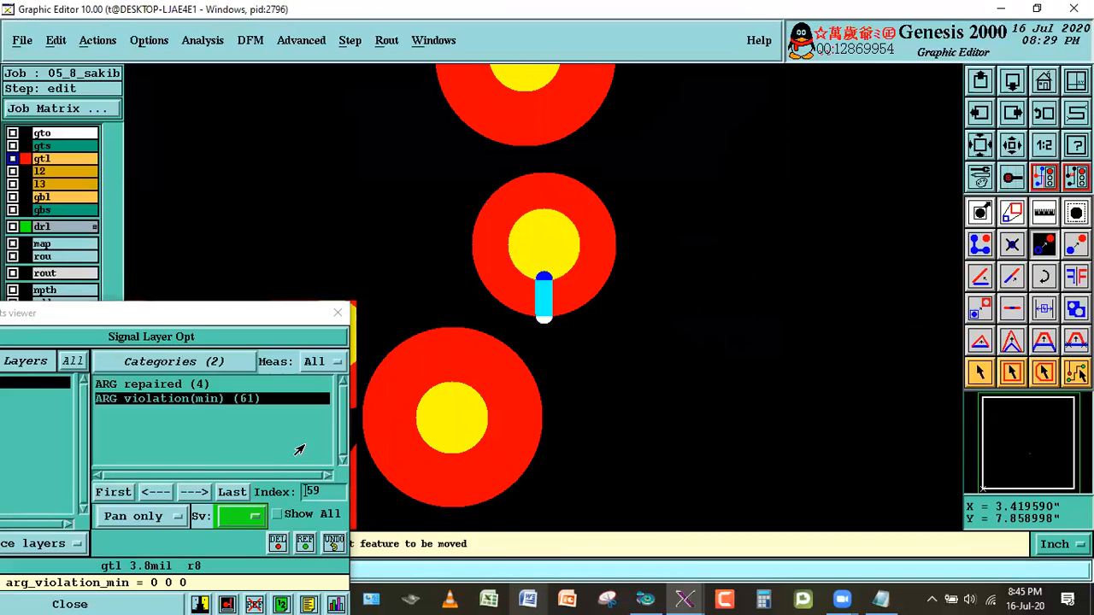
Step through ARG violations 60 and 61, moving each gtl pad onto its drill hole's centre.
left_click(195, 492)
left_click(562, 341)
left_click(562, 341)
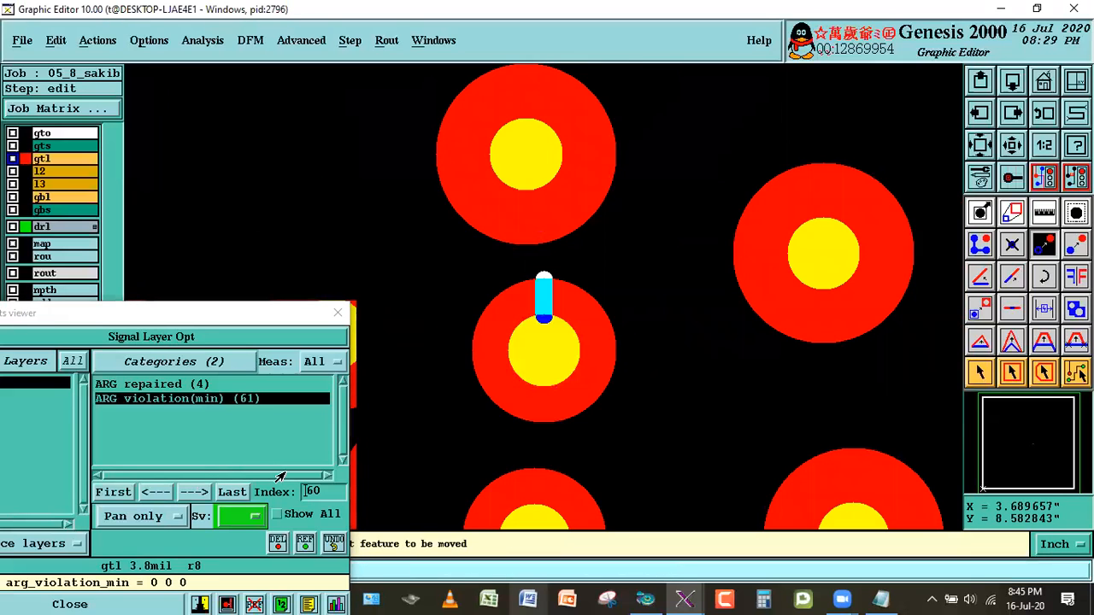
left_click(194, 492)
left_click(537, 333)
left_click(537, 332)
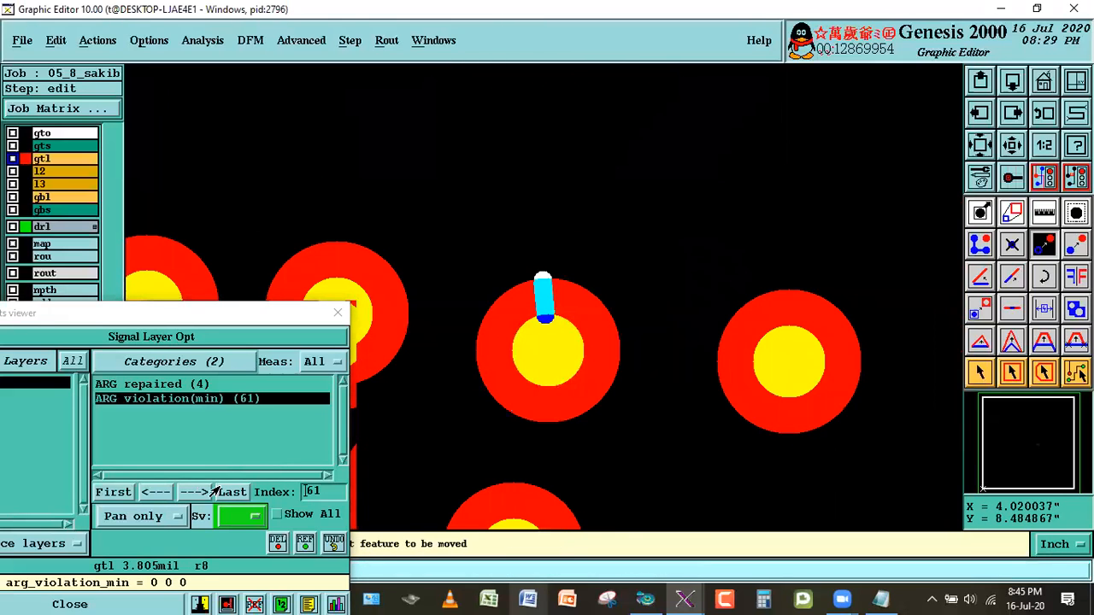
Centre the gtl pads of ARG violations 62 and 63 on their drill holes.
left_click(193, 493)
left_click(506, 282)
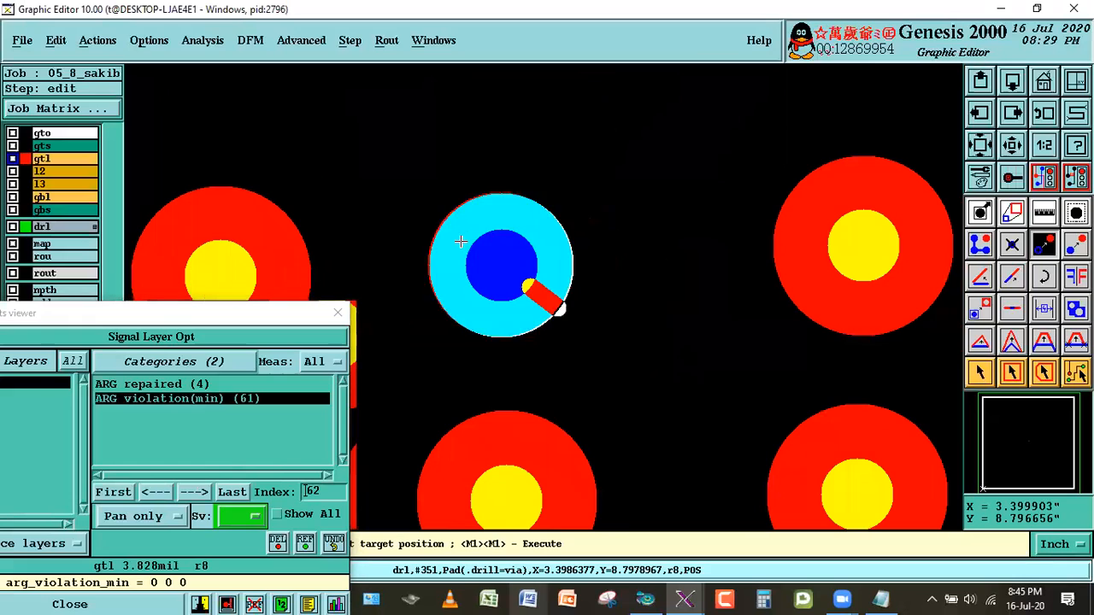
left_click(508, 283)
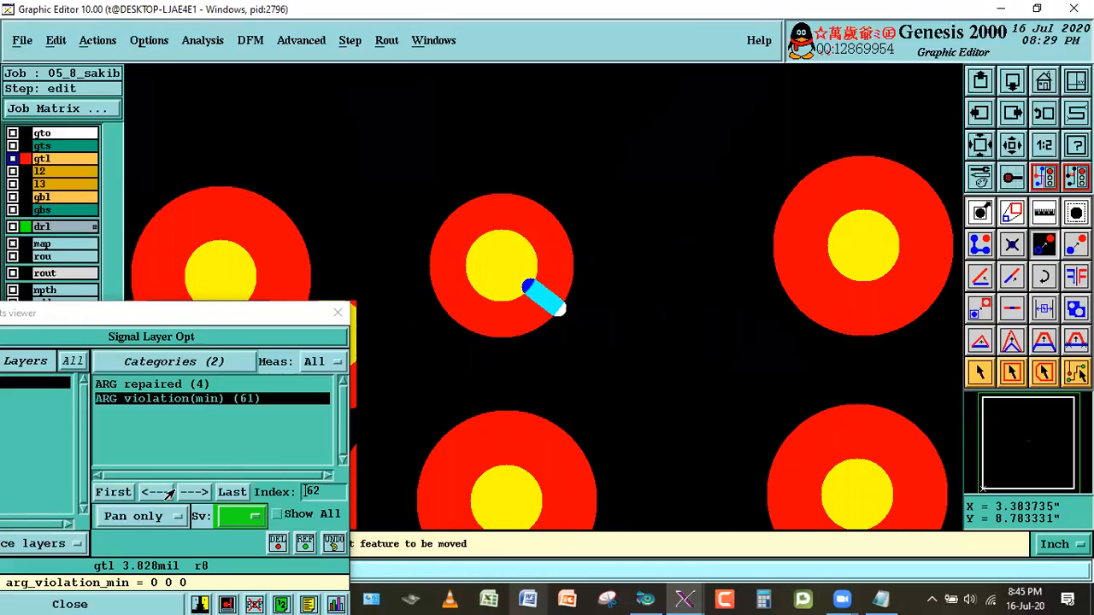
left_click(193, 493)
left_click(563, 265)
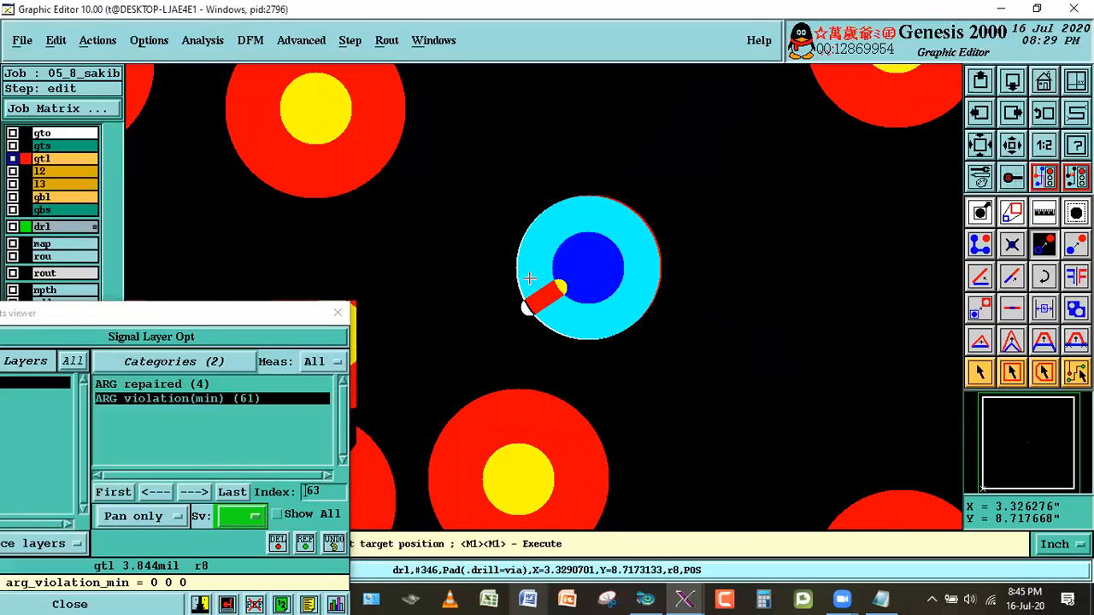
left_click(530, 278)
Move the gtl pads of ARG violations 64 and 65 onto the centres of their drill holes.
left_click(193, 492)
left_click(594, 287)
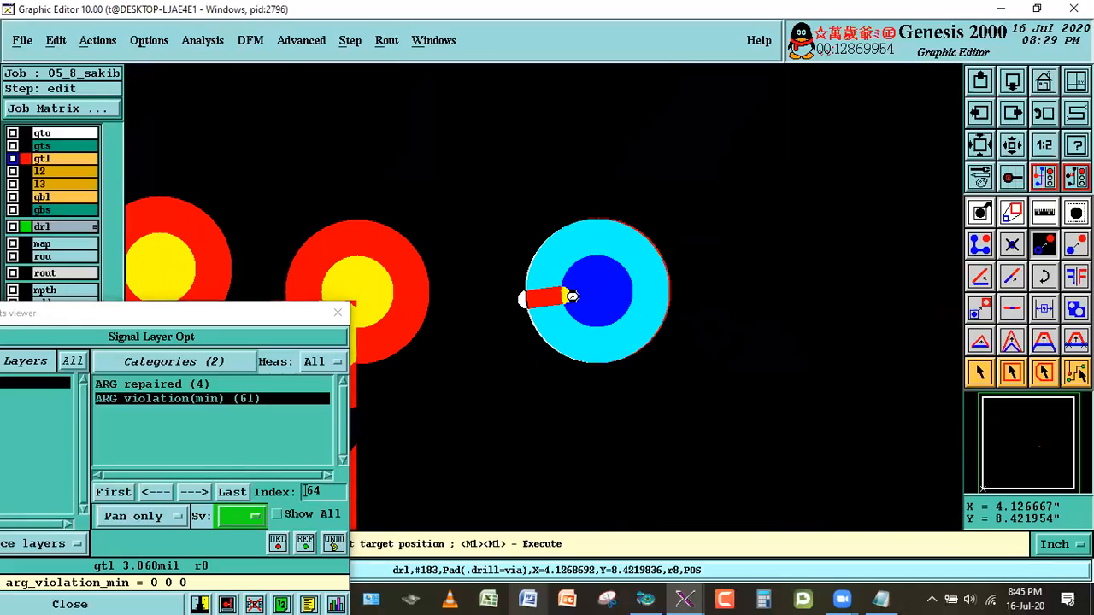
left_click(572, 296)
left_click(193, 493)
left_click(545, 341)
left_click(546, 341)
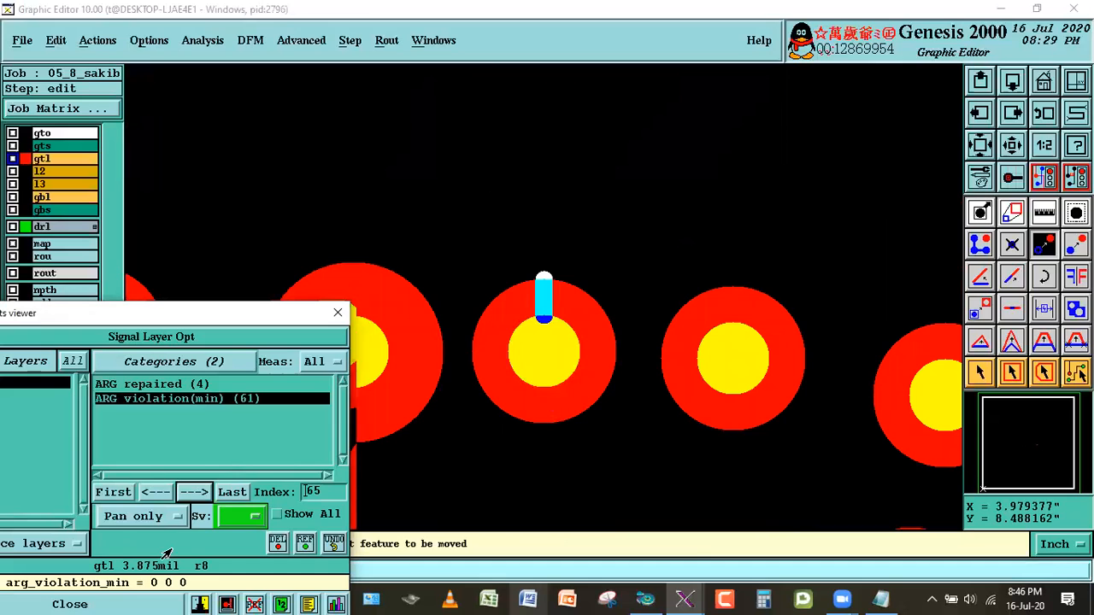
Rerun the Signal Layer Opt PadUp action on the affected gtl layer, review its results, and close both windows.
left_click_drag(208, 319, 588, 117)
left_click(590, 150)
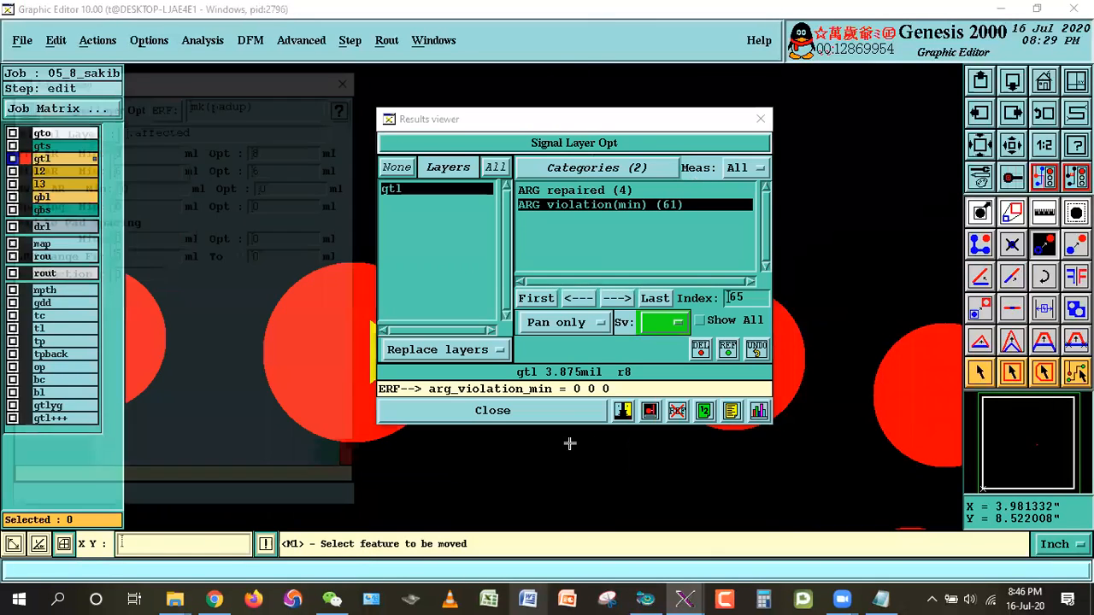
left_click_drag(47, 441, 171, 453)
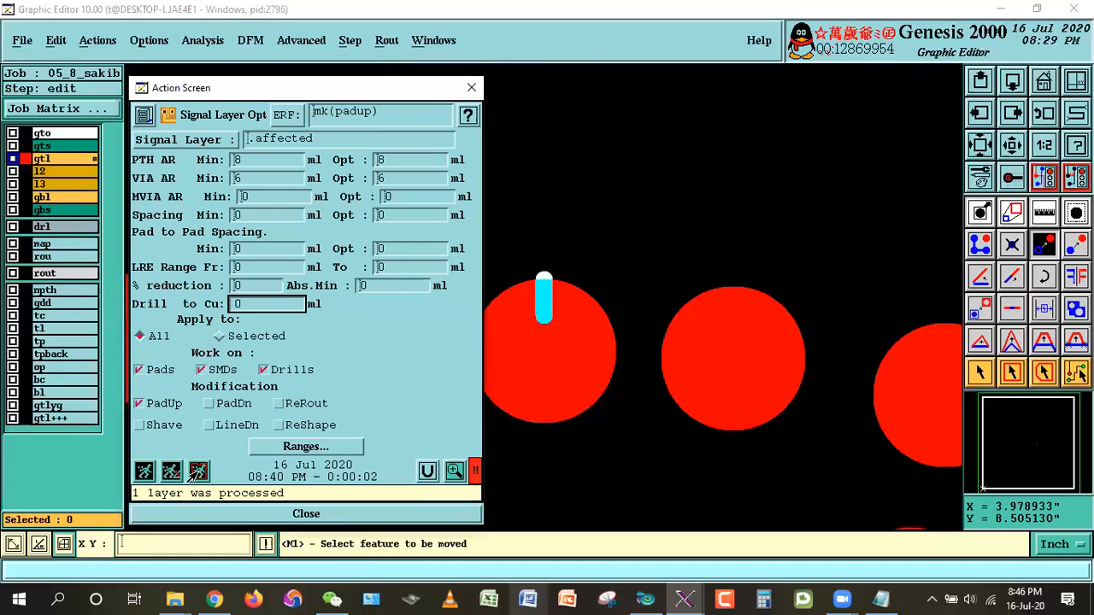
left_click(453, 473)
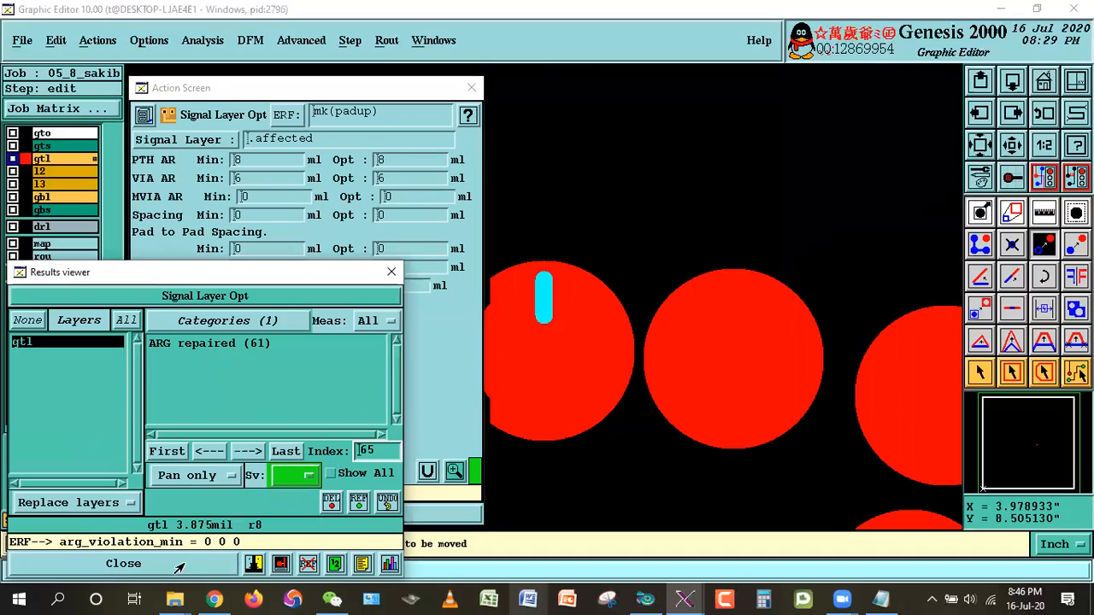
left_click(180, 566)
left_click(315, 516)
Delete the gtl+++ layer from the job matrix.
left_click(60, 110)
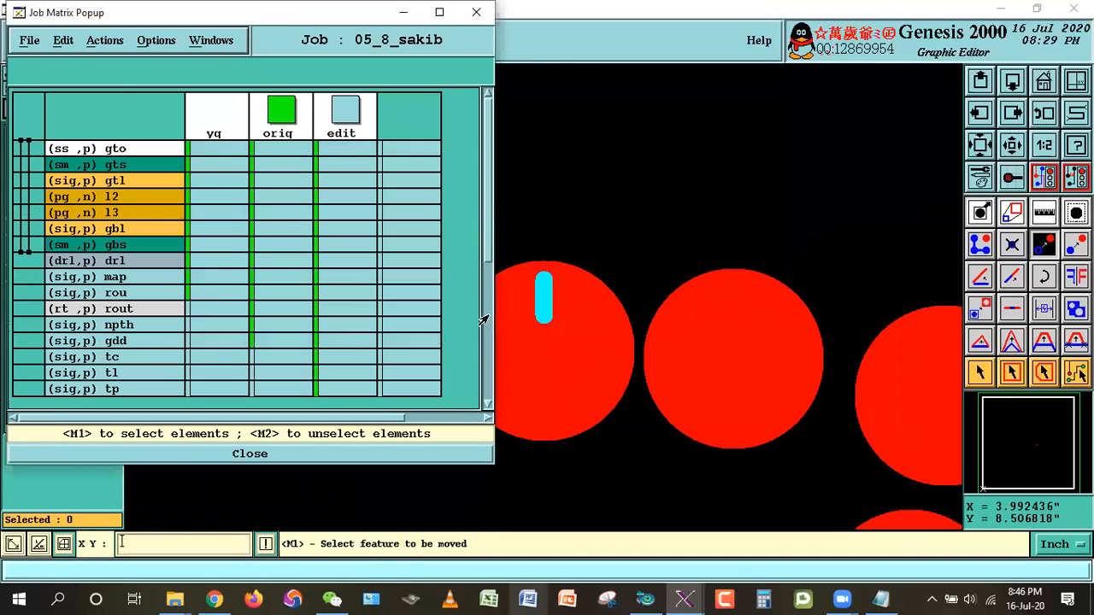
scroll(473, 242, "down", 5)
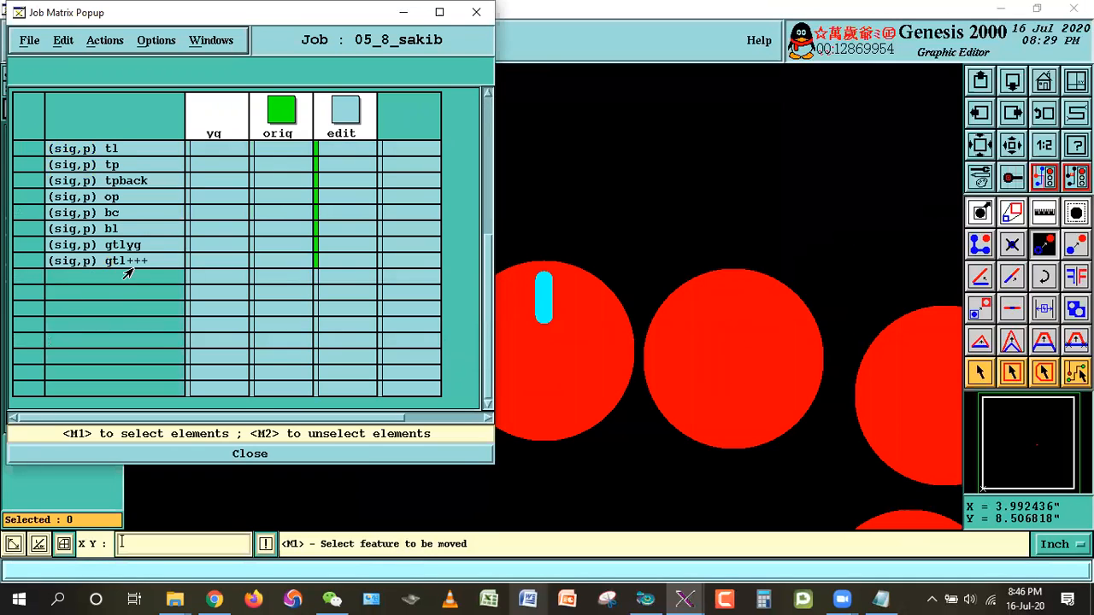
left_click(125, 263)
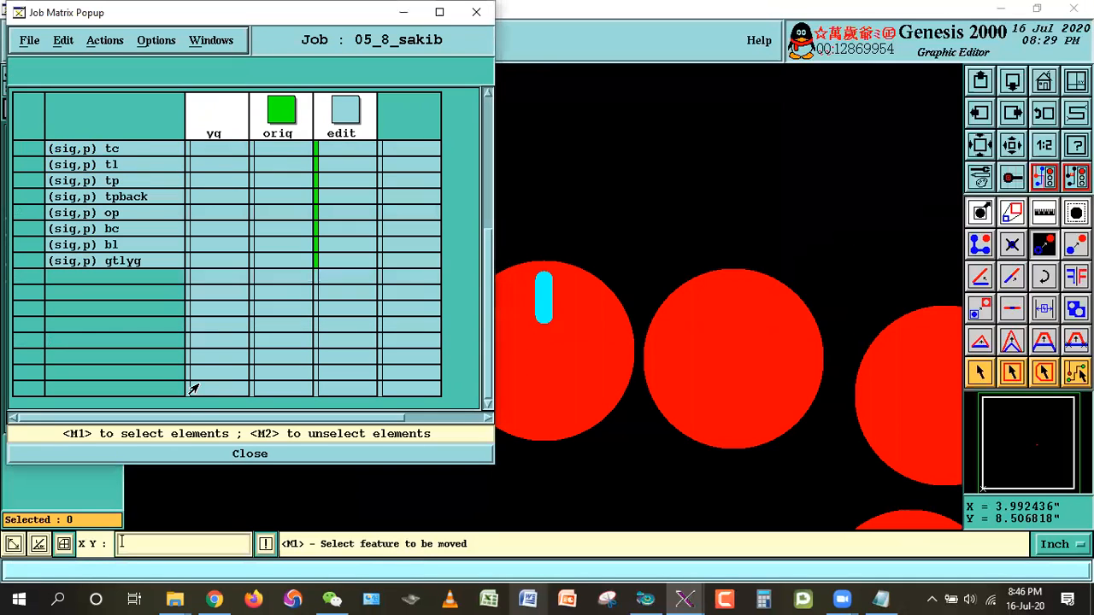
left_click(246, 453)
Leave the pad-moving mode and display the drl layer in place of gtl.
right_click(342, 232)
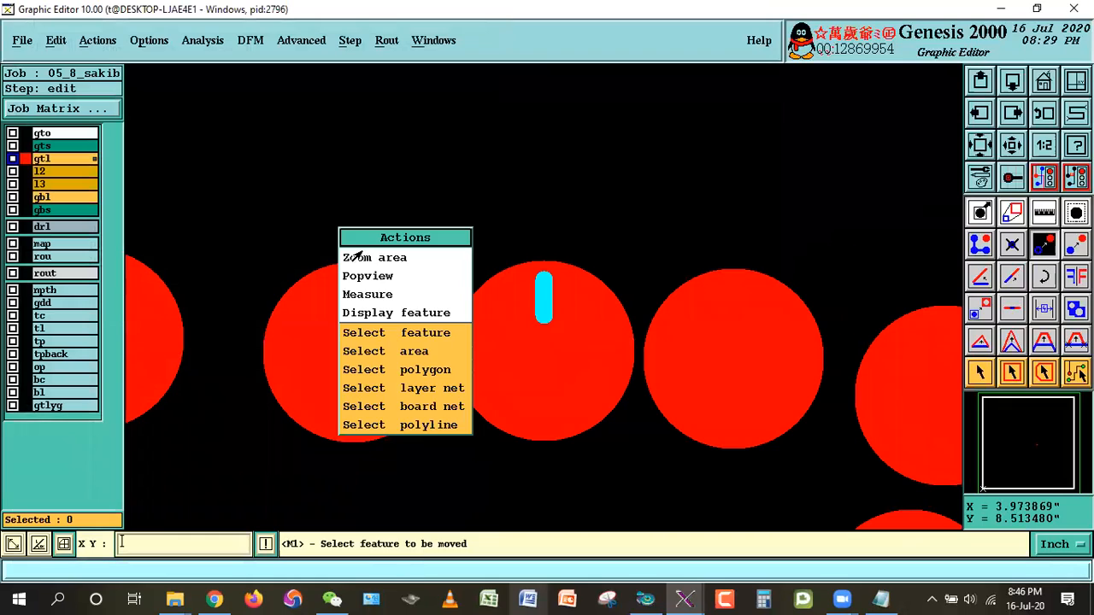
left_click(361, 253)
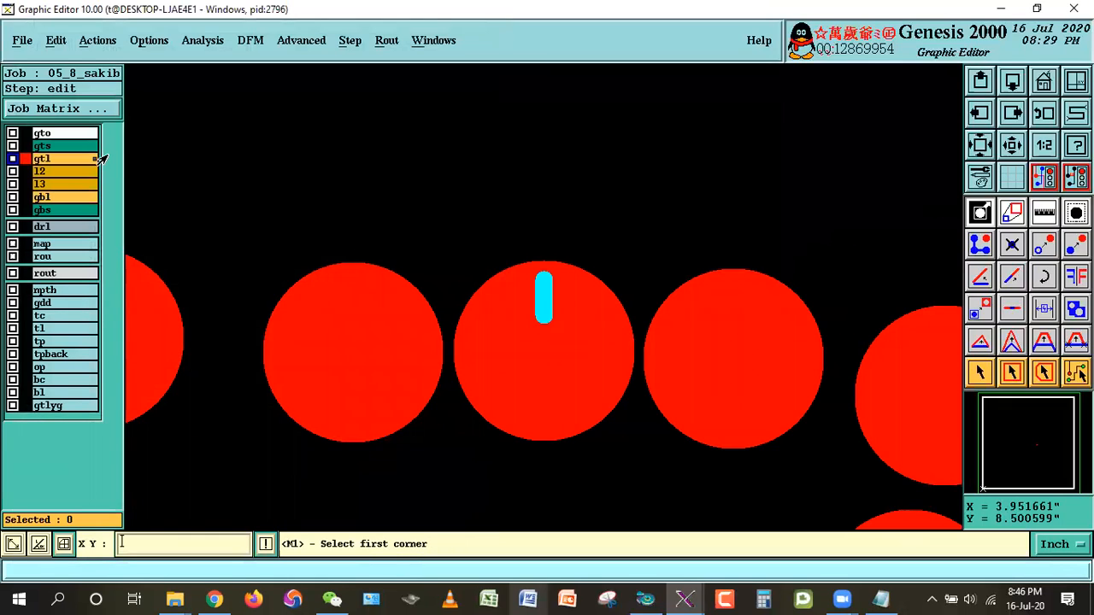
left_click(39, 162)
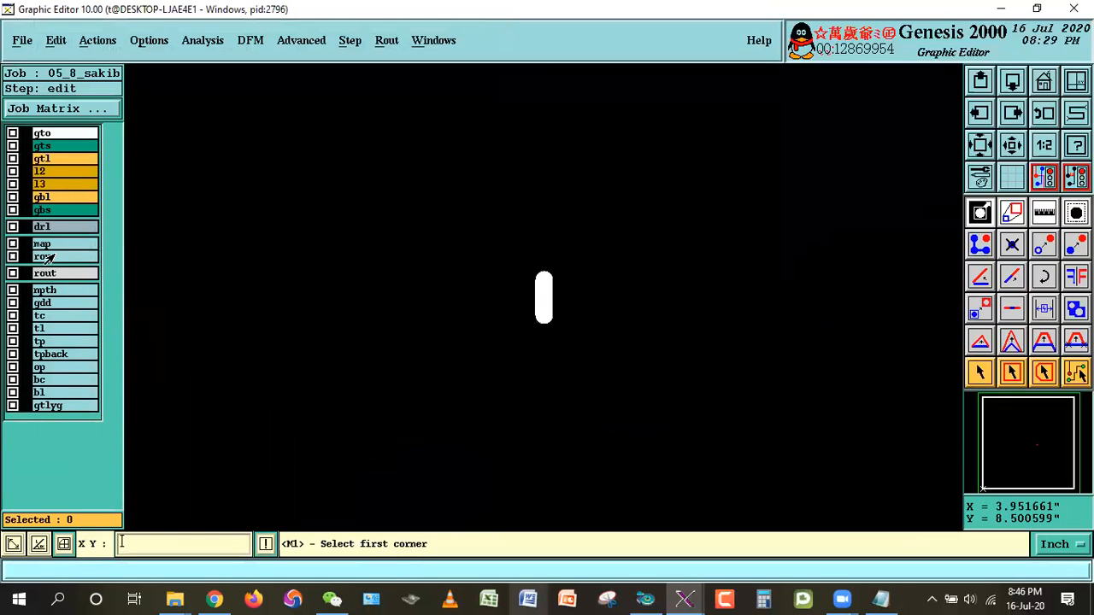
left_click(48, 230)
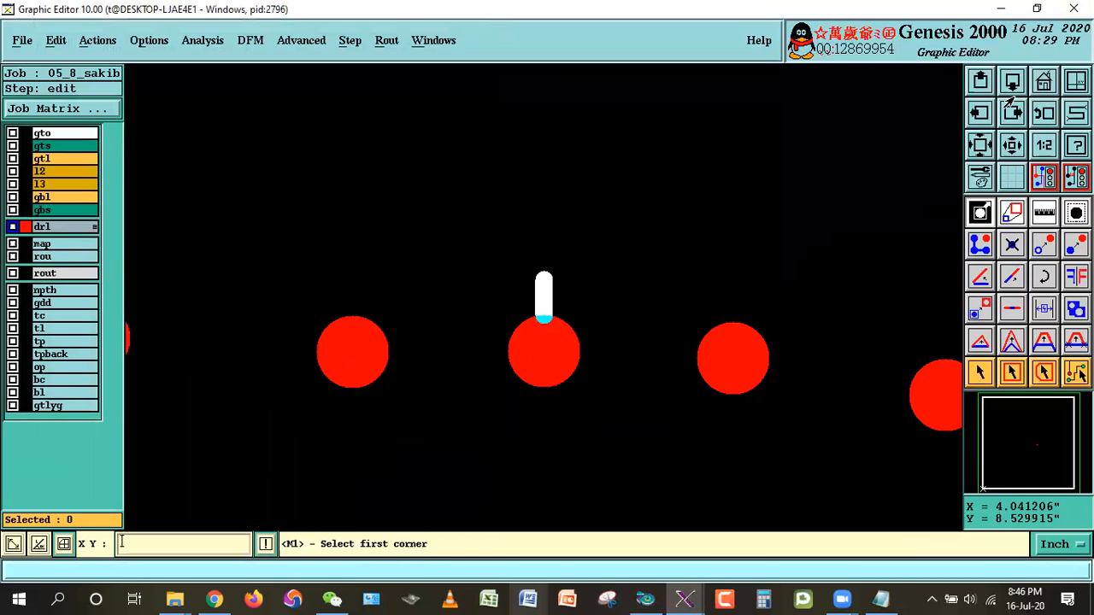
Select all oval slot pads on drl, from oval103x36 through oval80x32, using the layer's features histogram.
right_click(34, 227)
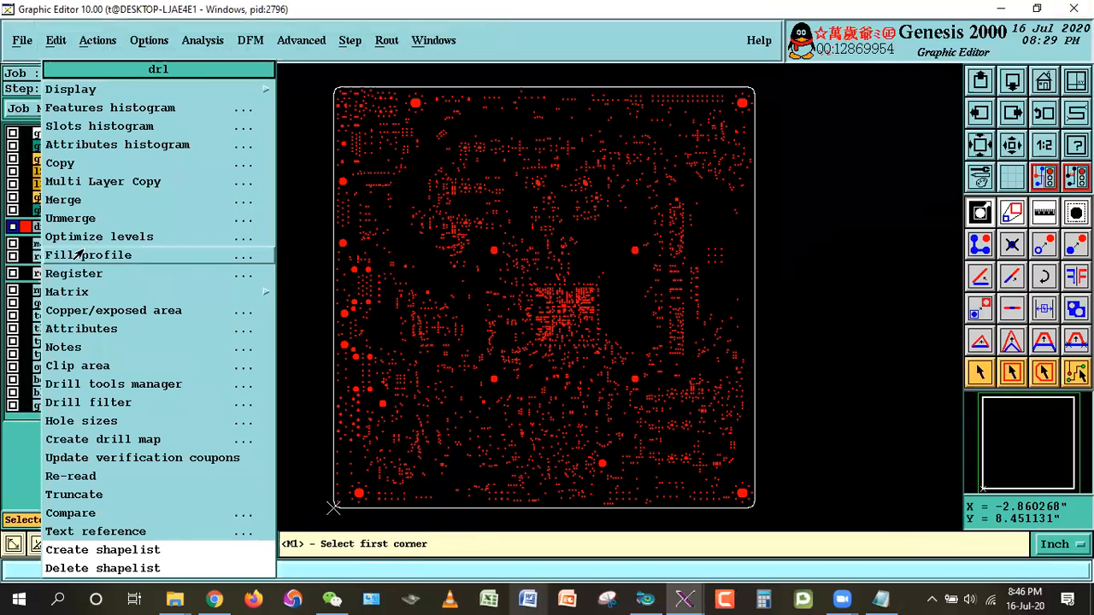
left_click(68, 108)
left_click_drag(178, 164, 239, 133)
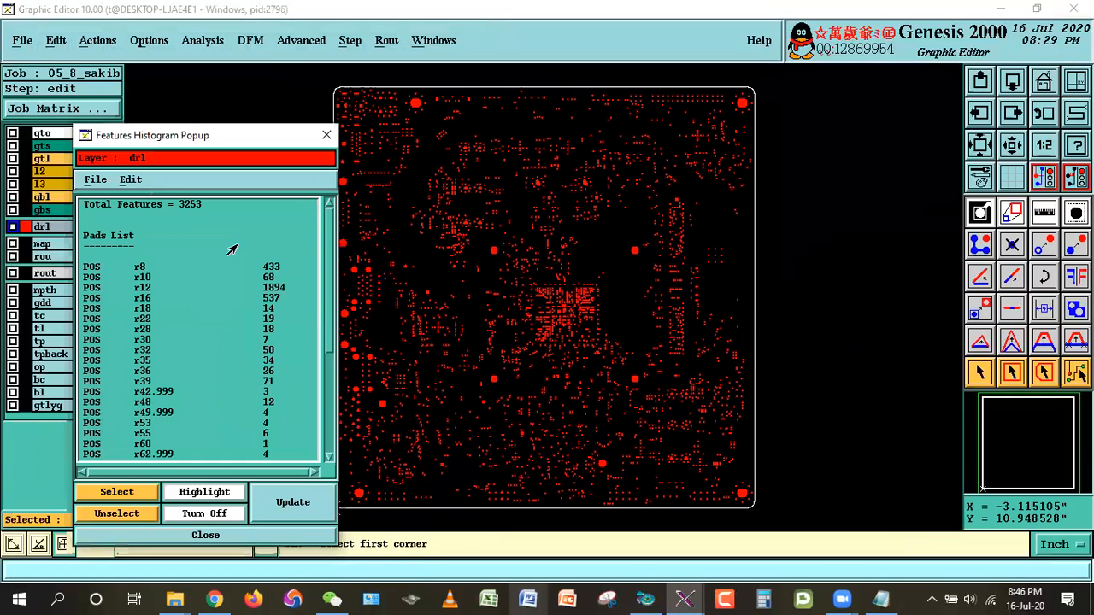
scroll(231, 390, "down", 5)
left_click_drag(130, 381, 185, 423)
left_click(117, 492)
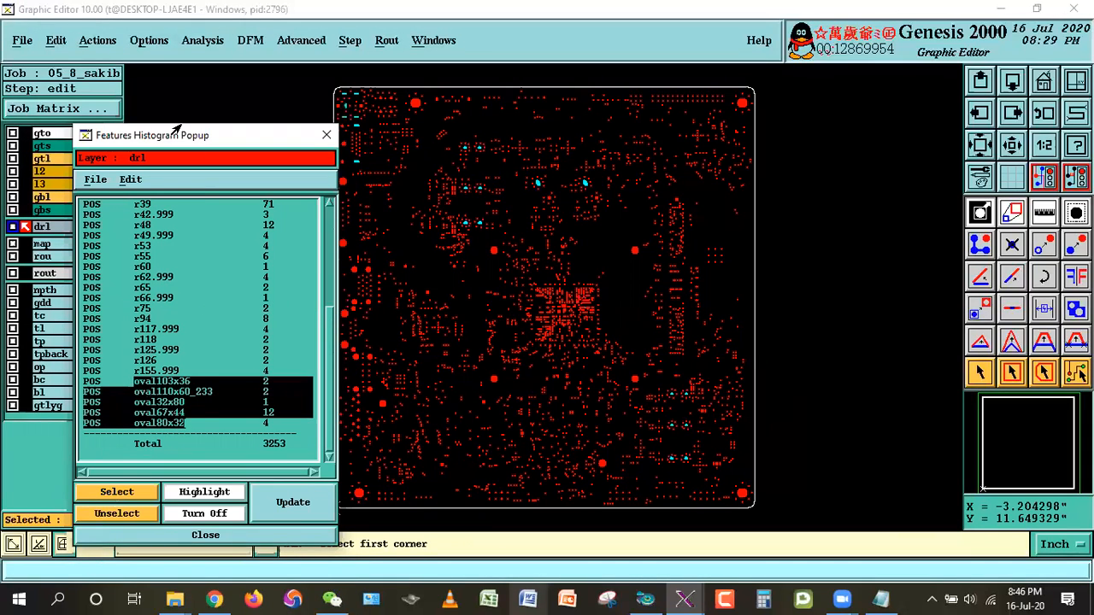
Copy the selected oval pads to a new layer named slot, resized by 18 ml, and close the features histogram.
left_click(54, 41)
mouse_move(64, 126)
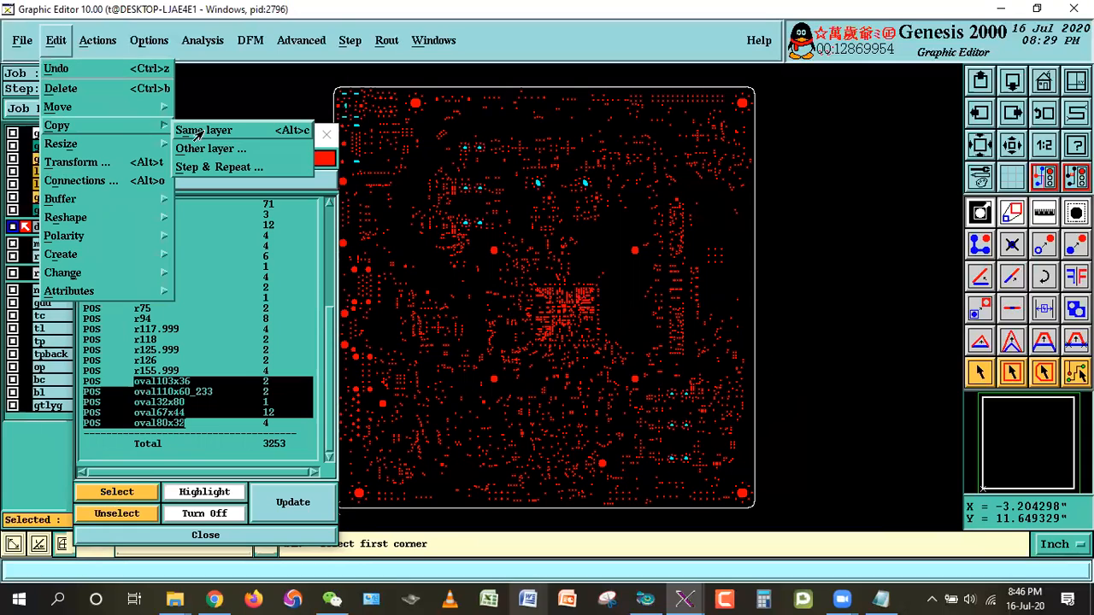
left_click(224, 147)
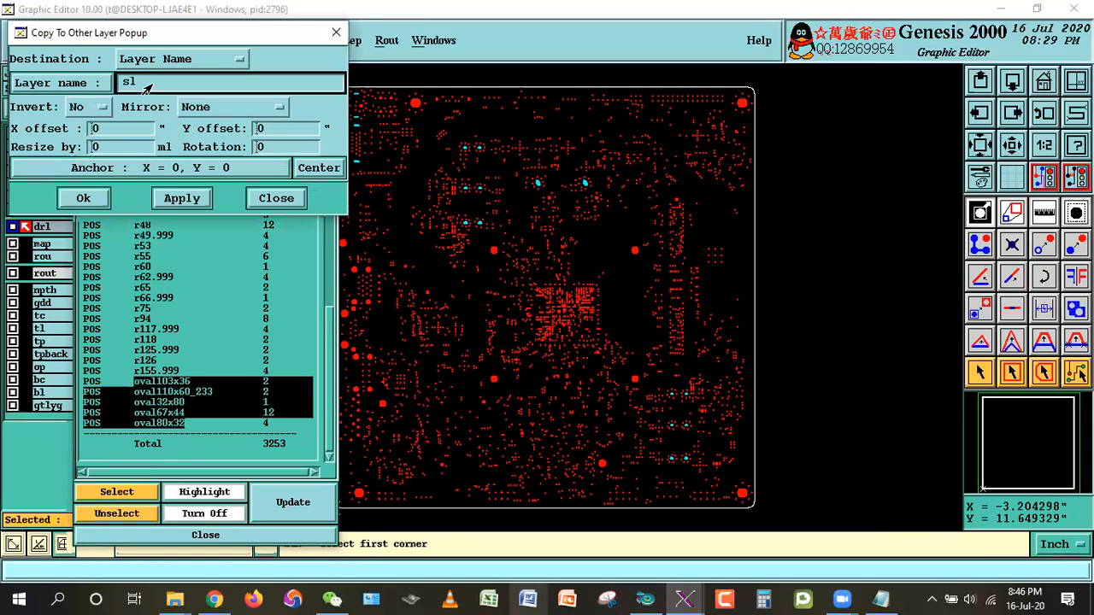
key("Tab")
key("Tab")
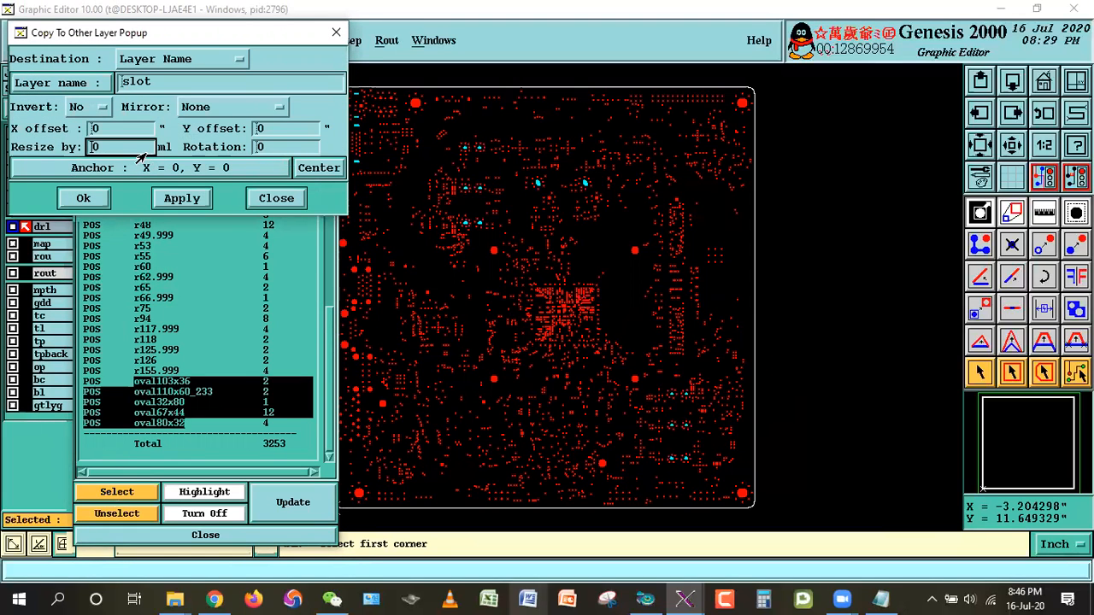
double_click(138, 151)
type("10")
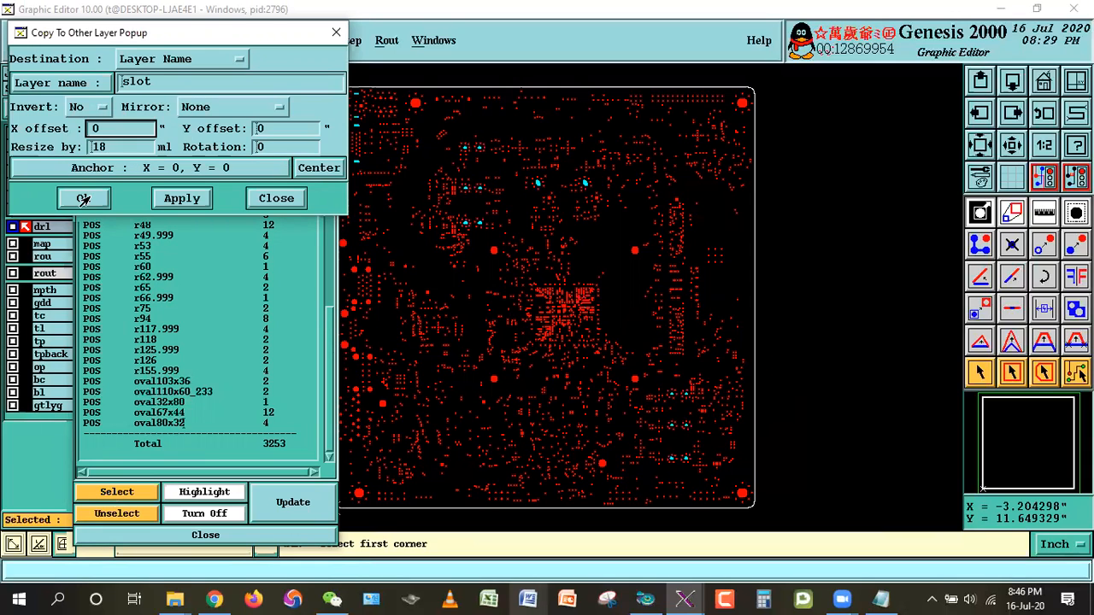
left_click(83, 197)
left_click(415, 347)
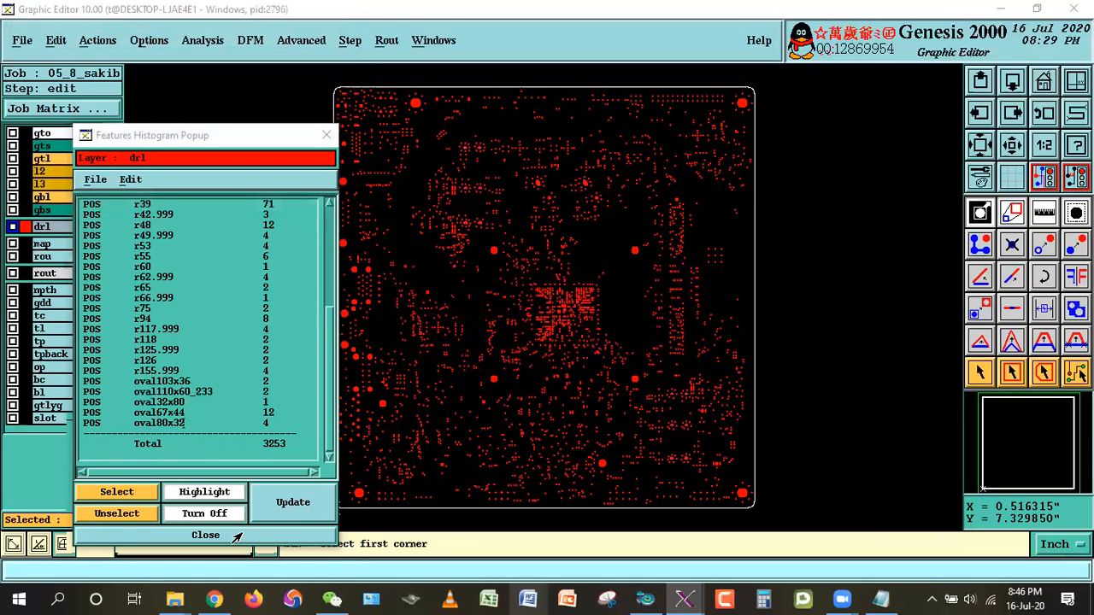
left_click(229, 535)
Display only the slot layer and run a Touch reference selection on it against the npth layer.
left_click(40, 227)
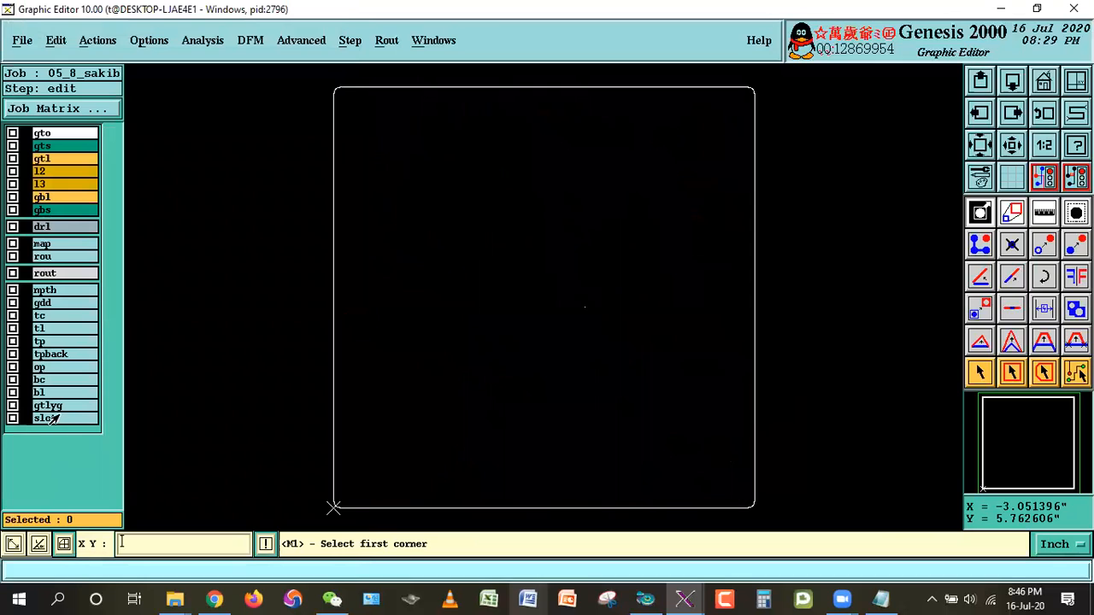
left_click(50, 418)
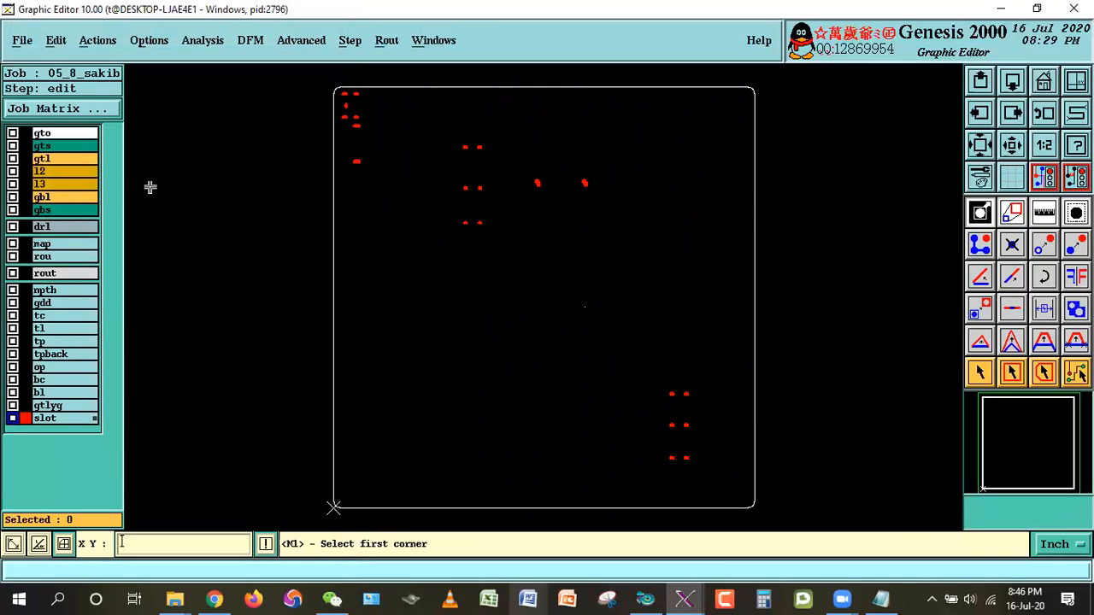
left_click(96, 44)
left_click(124, 239)
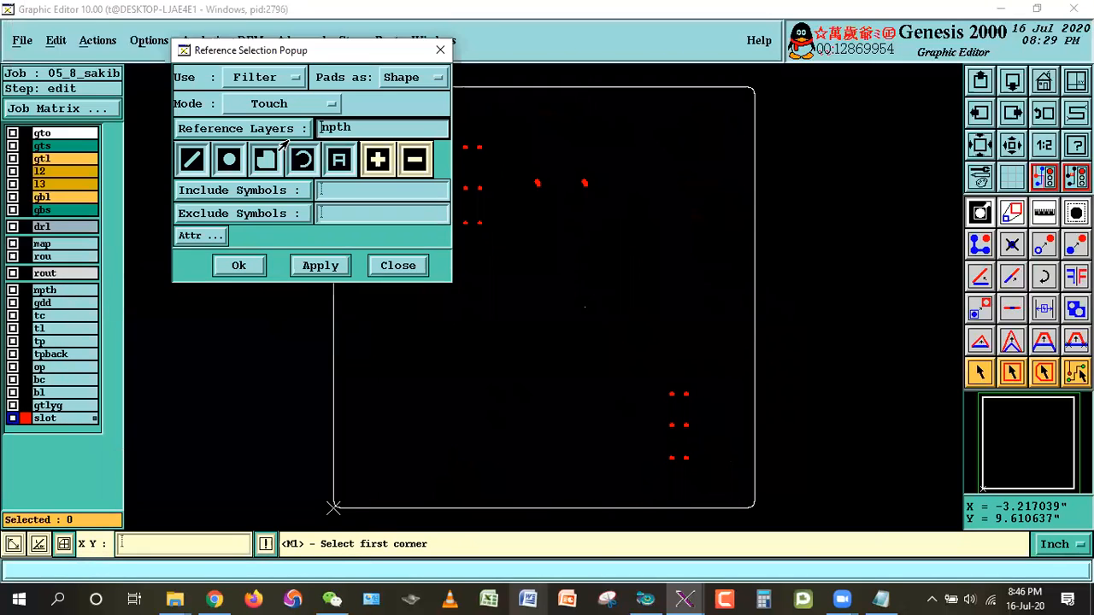
left_click(315, 267)
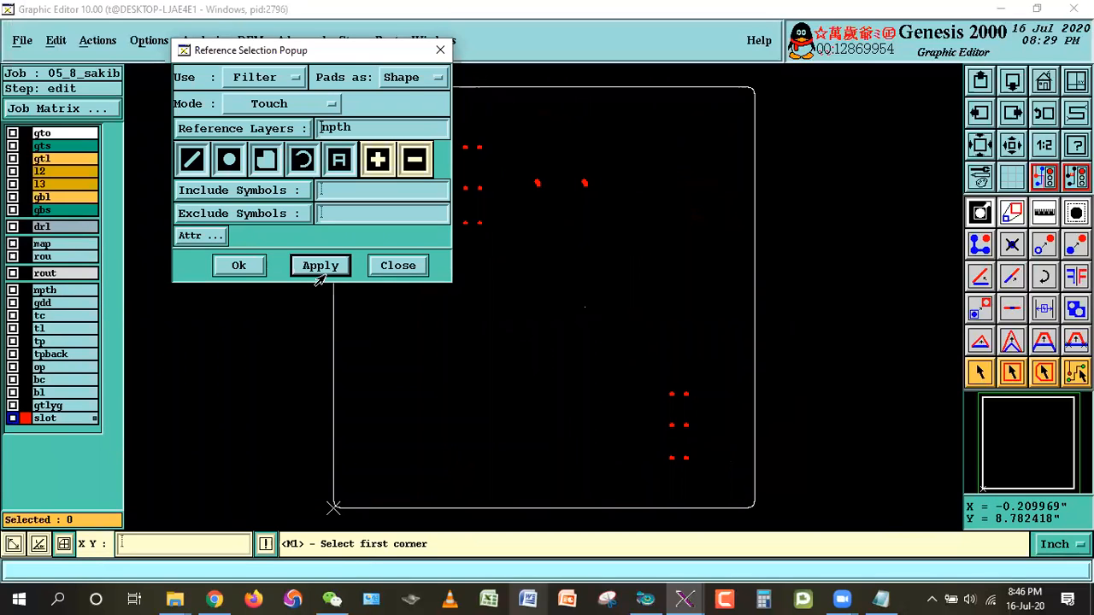
Select the pads on slot that are covered by gtl with a Covered reference selection and delete them.
left_click(254, 104)
left_click(255, 141)
left_click(274, 128)
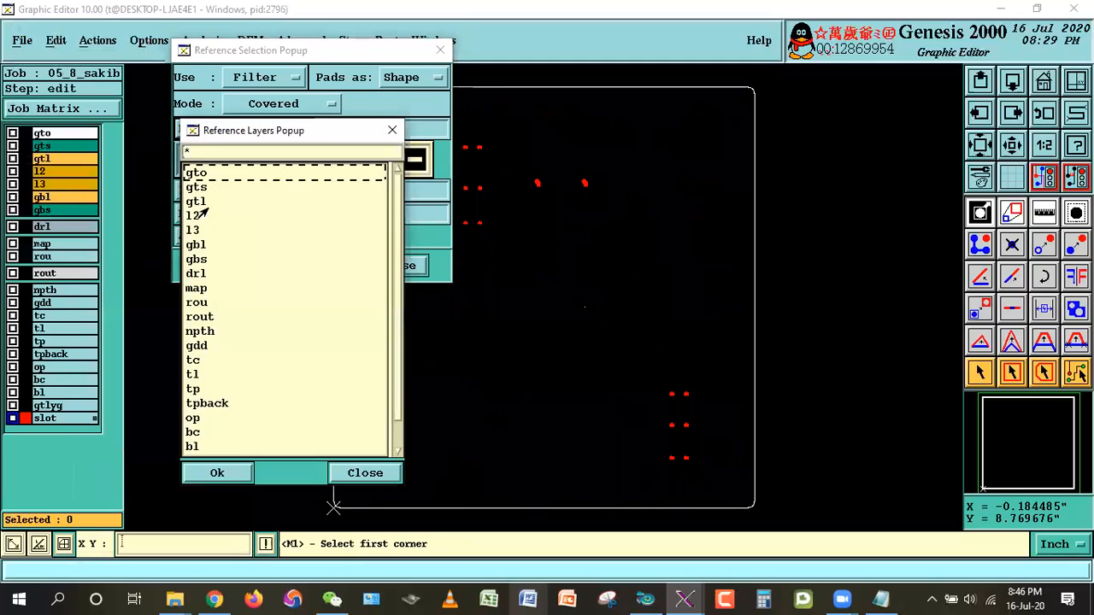
left_click(206, 207)
left_click(320, 265)
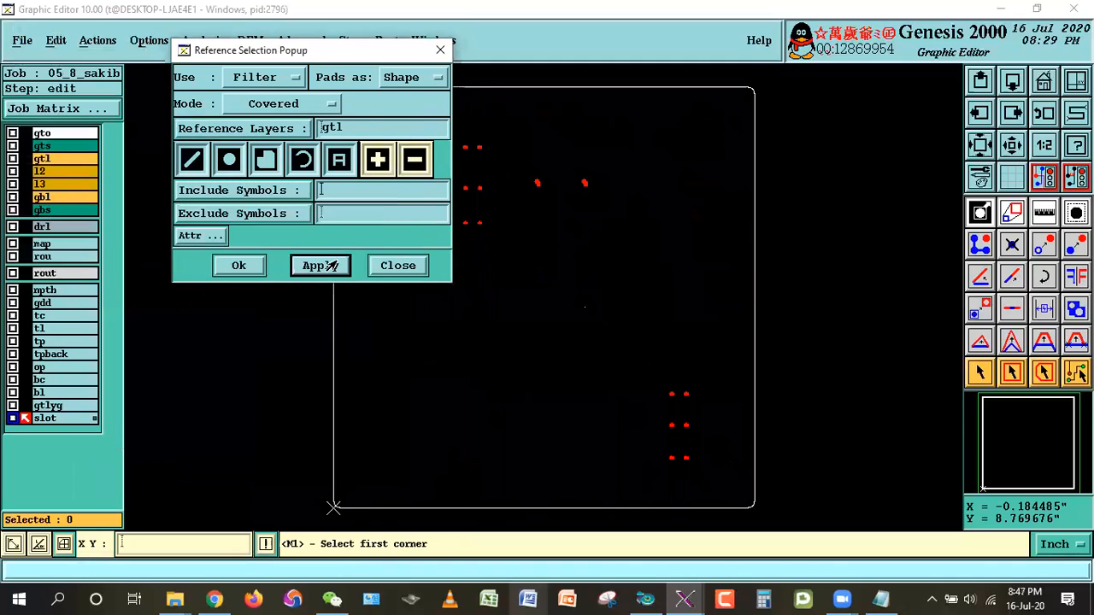
left_click(55, 40)
left_click(60, 88)
left_click(397, 265)
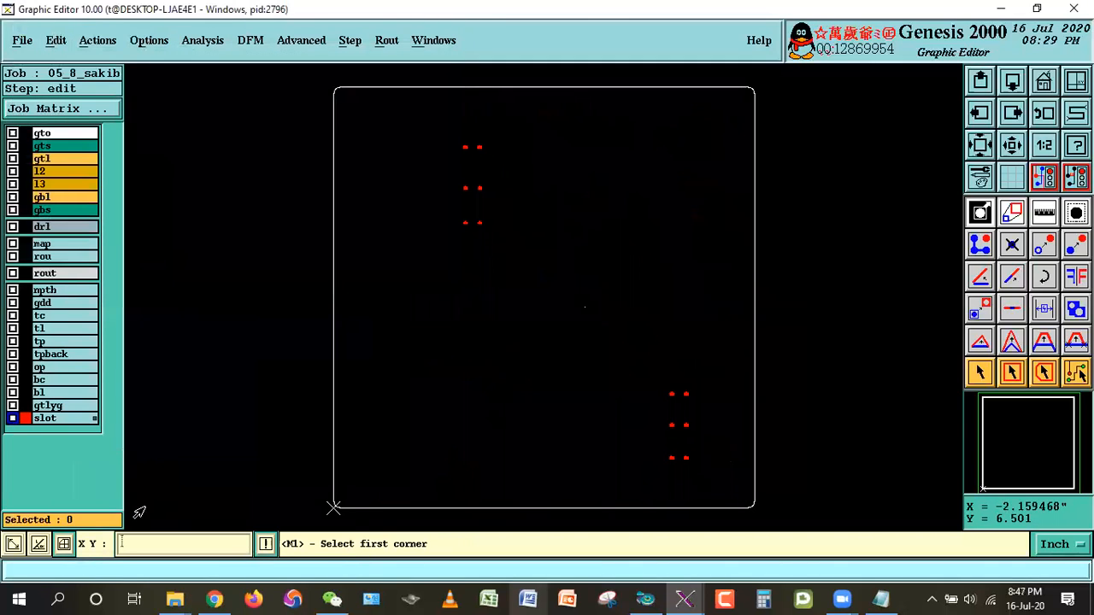
Display gtl together with drl in place of the slot layer, focused on the upper pair of oval slots.
middle_click_drag(444, 135, 500, 170)
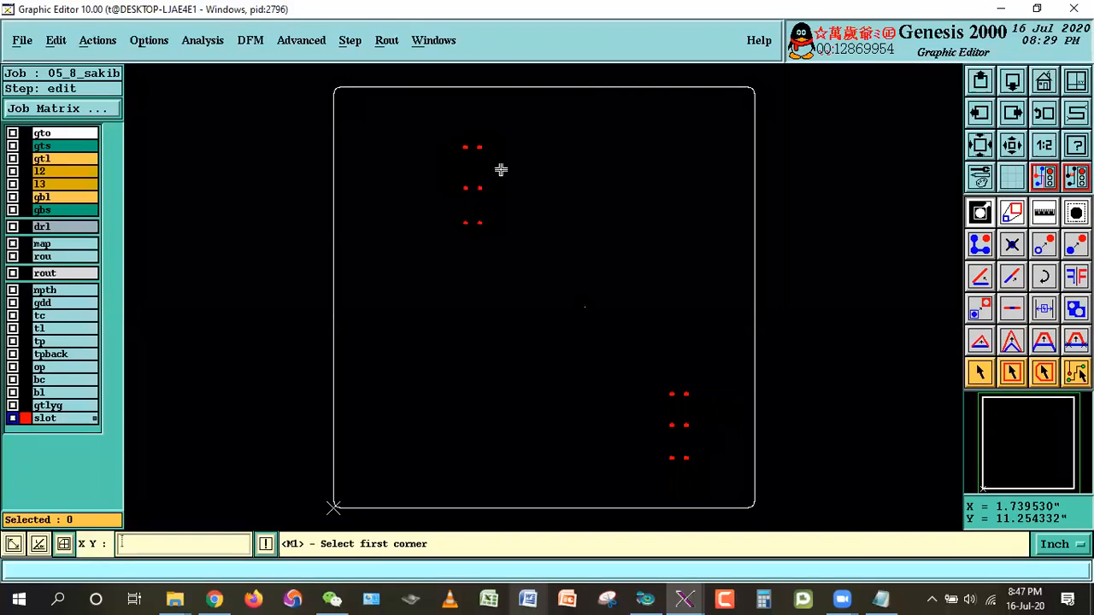
left_click(47, 418)
left_click(53, 160)
left_click(57, 229)
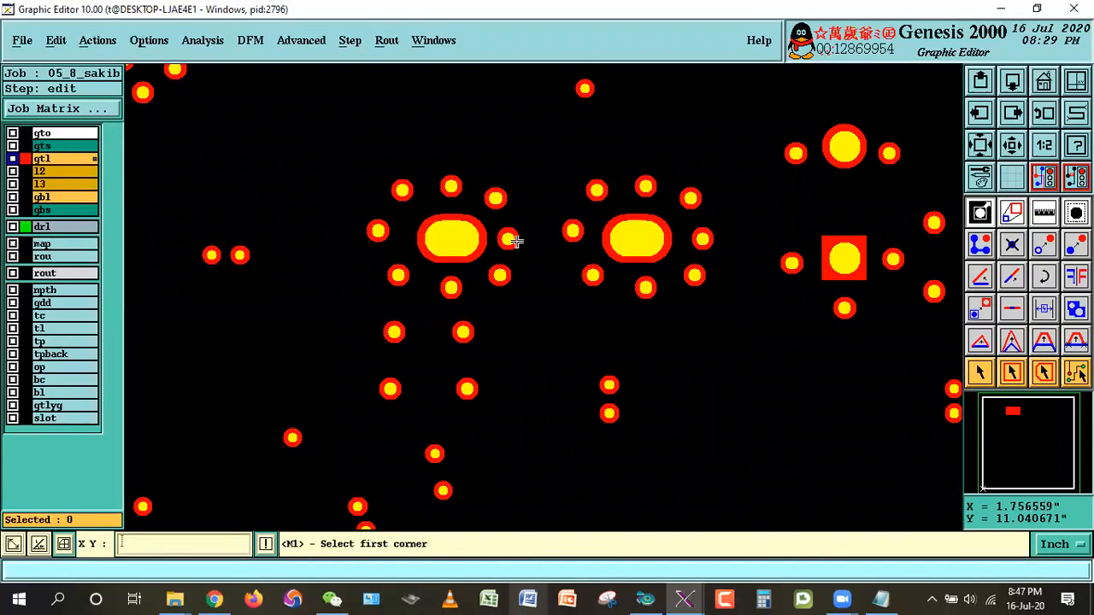
Measure the annular ring between drl and gtl on both oval pads of the upper group's first pair.
middle_click_drag(381, 161, 508, 313)
left_click(1044, 212)
left_click(614, 320)
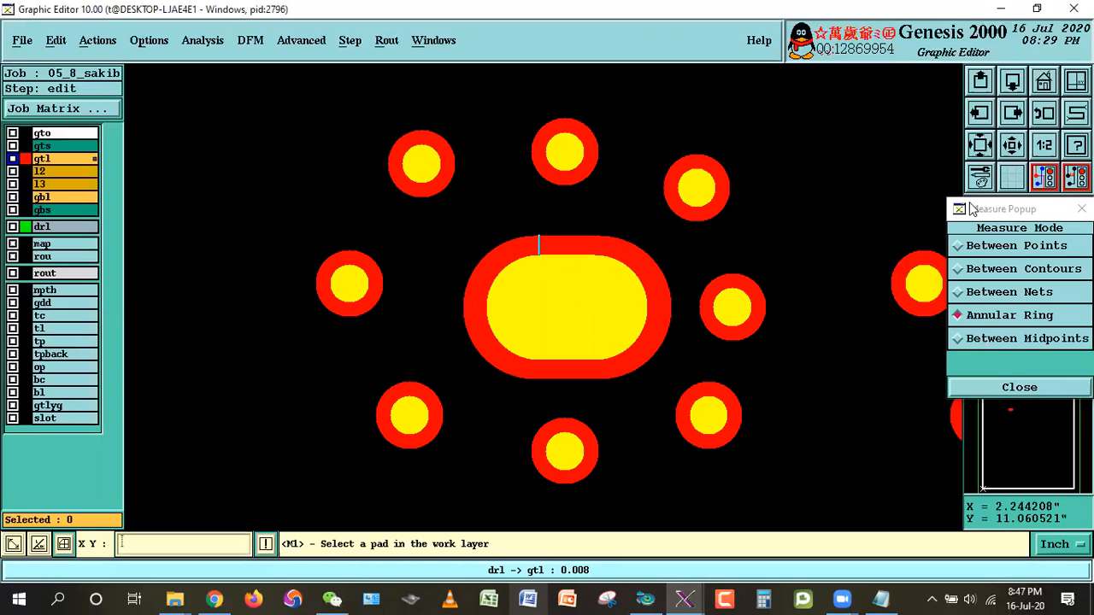
scroll(712, 296, "down", 2)
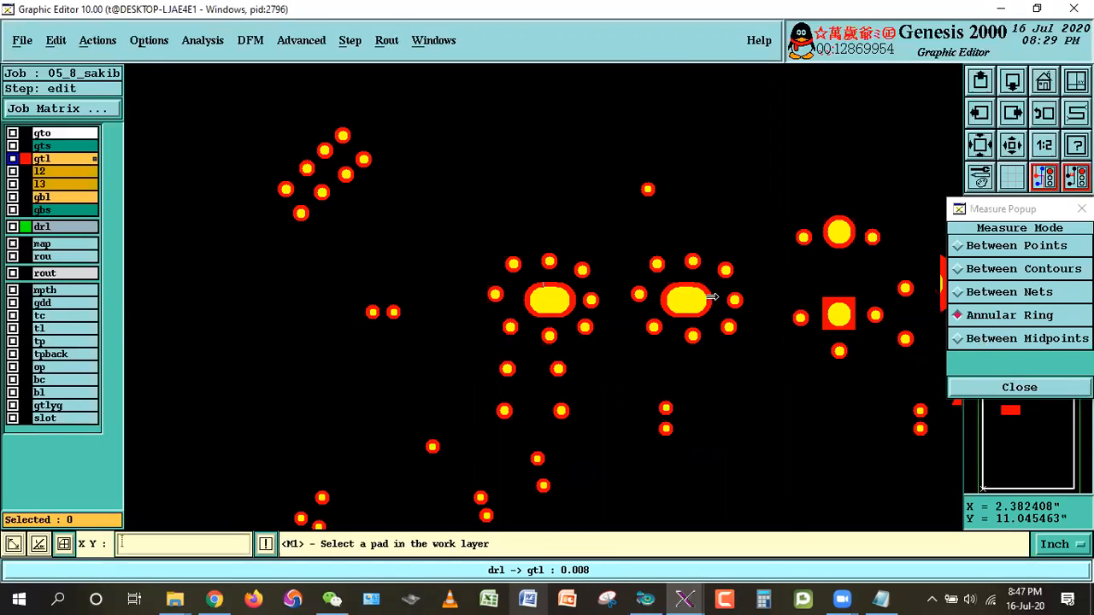
scroll(647, 324, "down", 1)
right_click(657, 229)
left_click(703, 259)
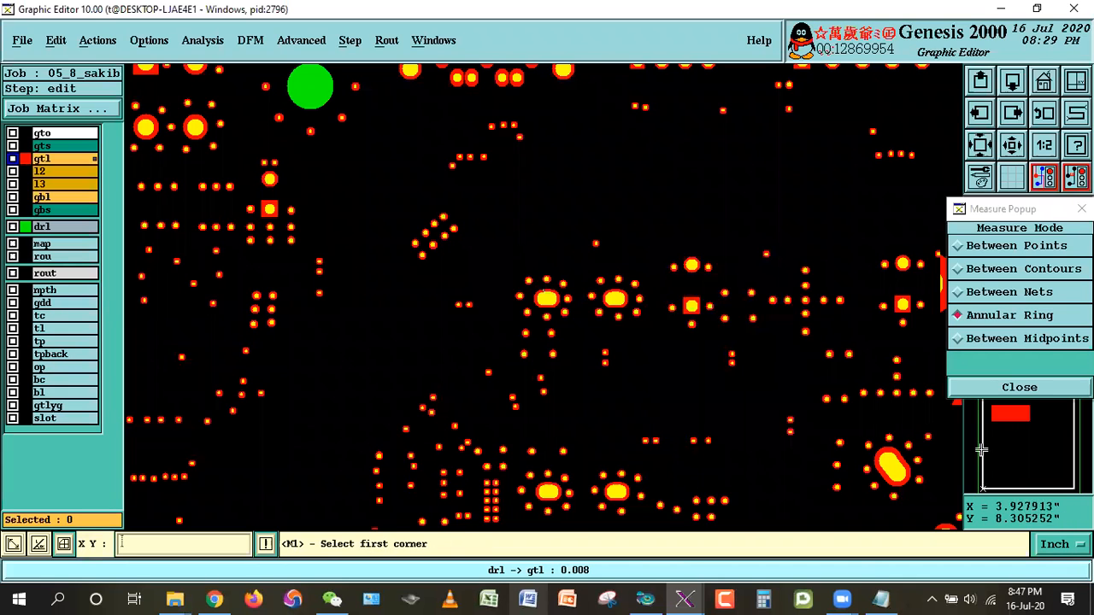
left_click(579, 280)
left_click(649, 324)
left_click(1009, 315)
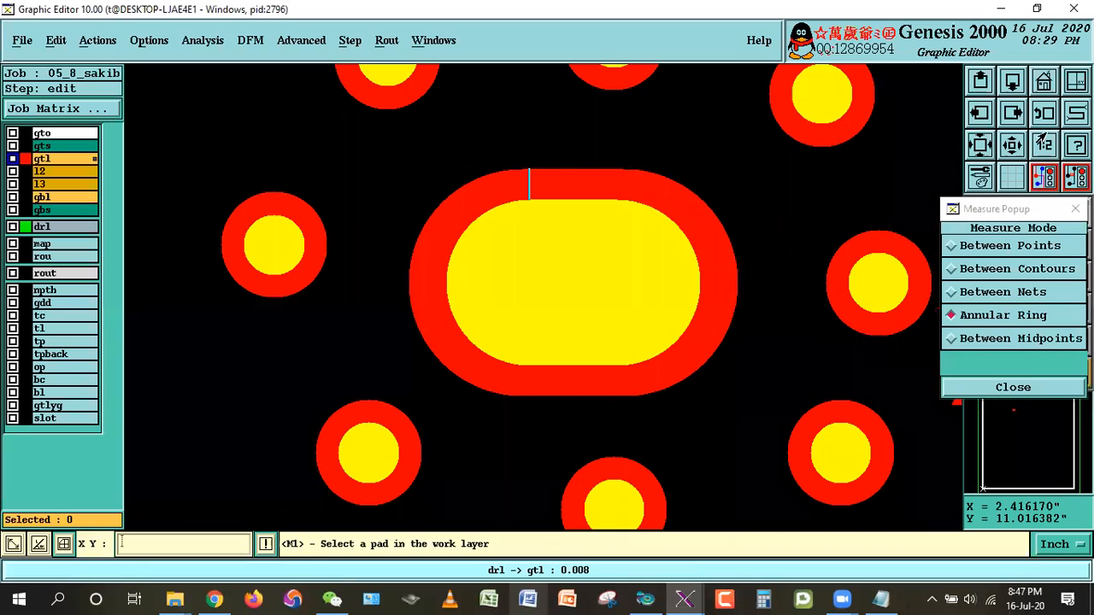
Measure the annular ring on the middle pair of oval pads in the upper group.
left_click(1011, 147)
left_click(1010, 147)
left_click(1011, 146)
left_click(1011, 147)
right_click(574, 322)
left_click(605, 354)
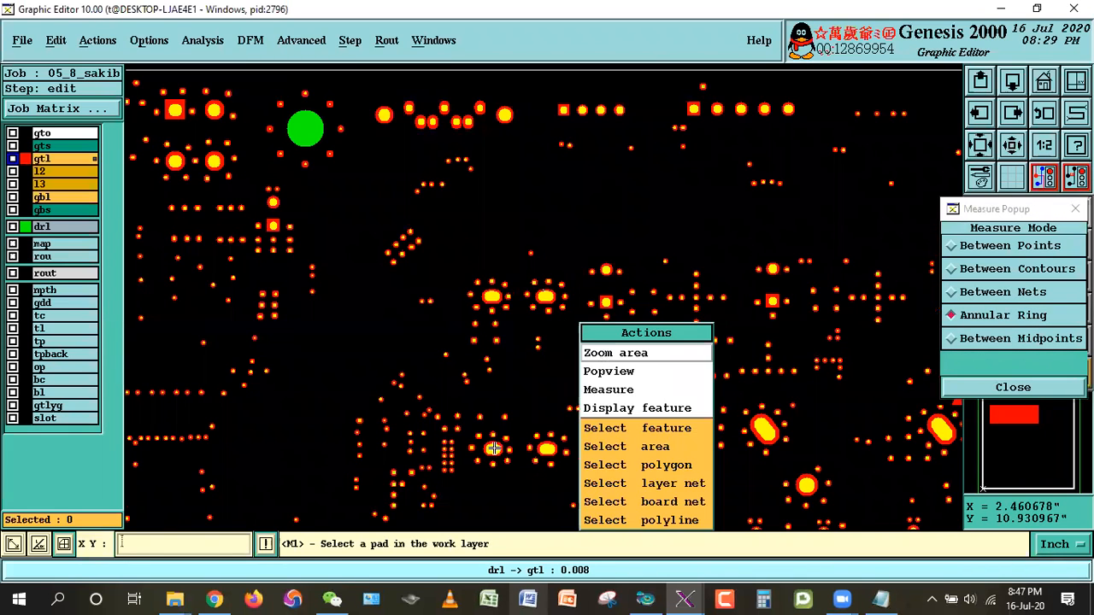
left_click(465, 427)
left_click(562, 469)
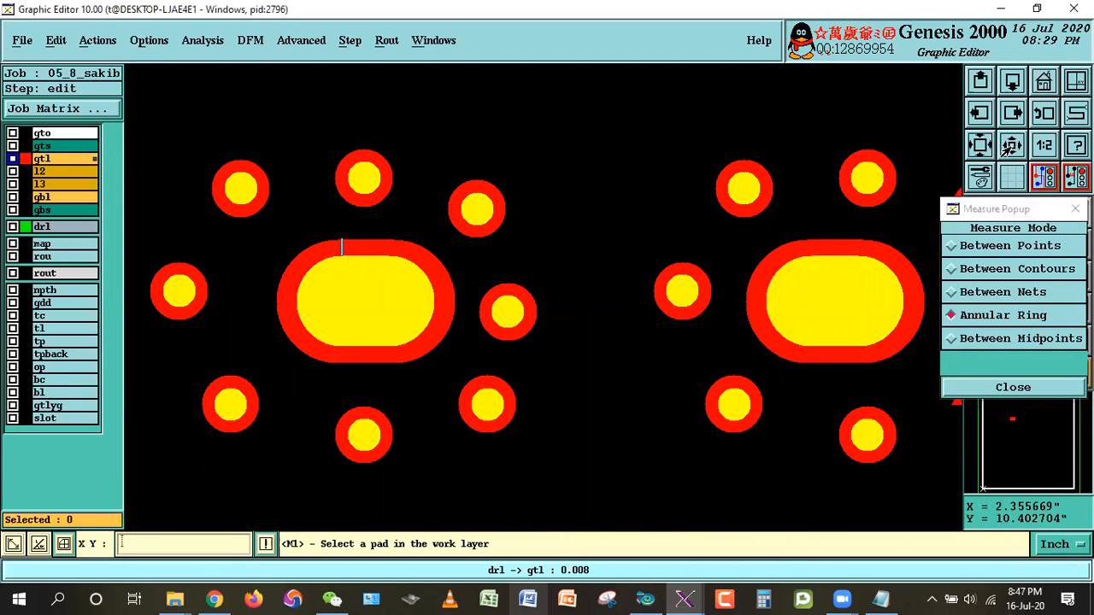
Locate the upper group's lowest oval pair using the slot layer and measure its annular rings against drl.
left_click(1011, 146)
left_click(1011, 146)
left_click(1011, 146)
left_click(43, 226)
left_click(42, 418)
right_click(623, 378)
left_click(662, 401)
left_click(484, 413)
left_click(614, 471)
left_click(43, 417)
left_click(43, 226)
left_click(401, 282)
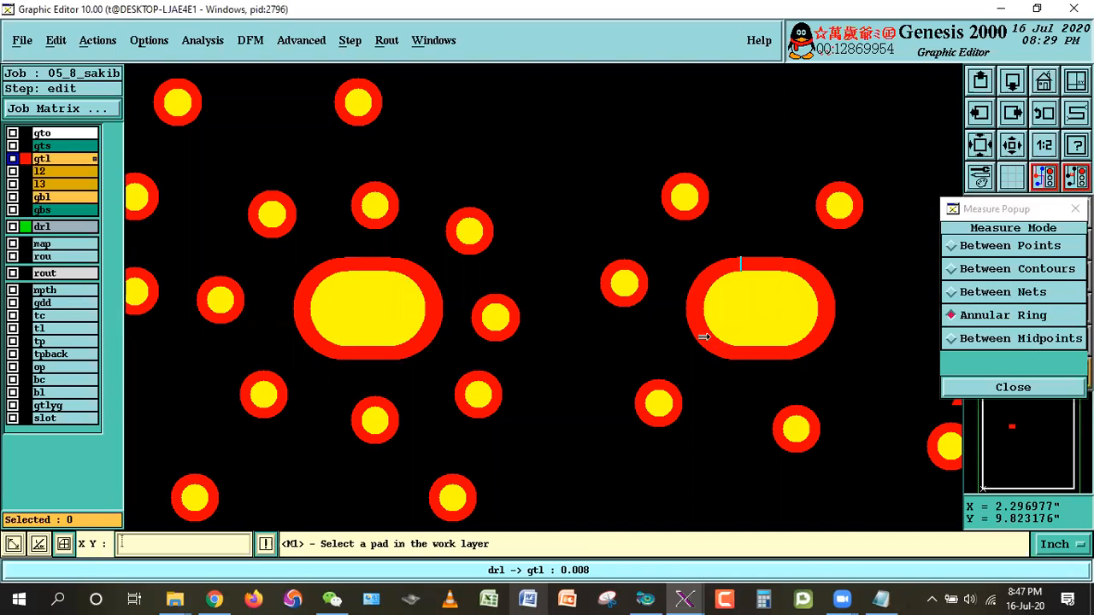
Locate the lower slot group using the slot layer over gtl and measure the annular ring on its first oval pair.
left_click(41, 226)
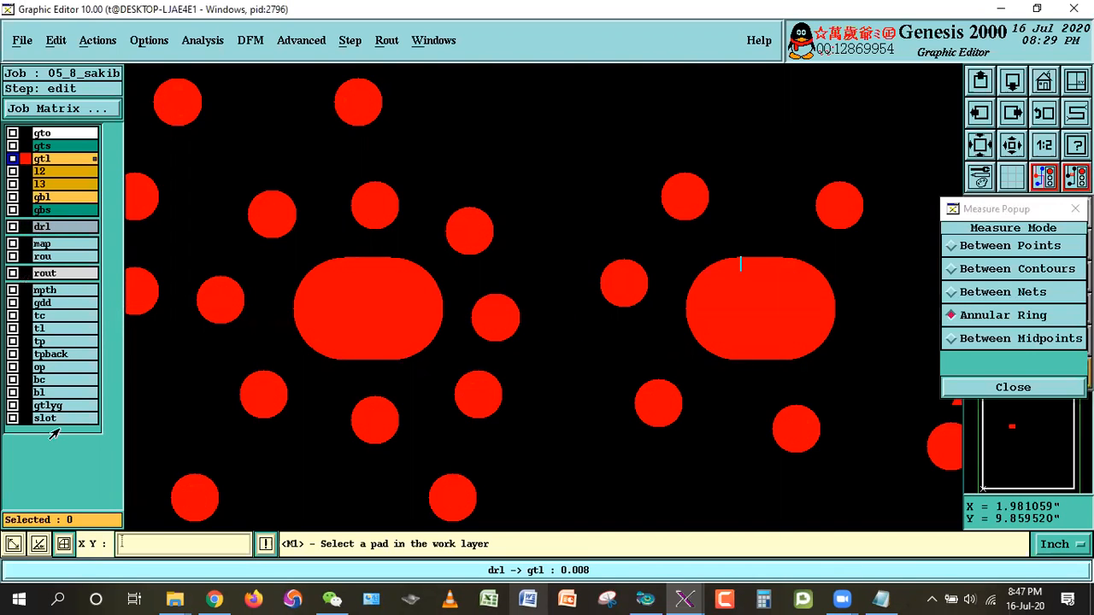
left_click(45, 418)
left_click(1010, 147)
left_click(1010, 147)
left_click(1010, 147)
left_click(1010, 147)
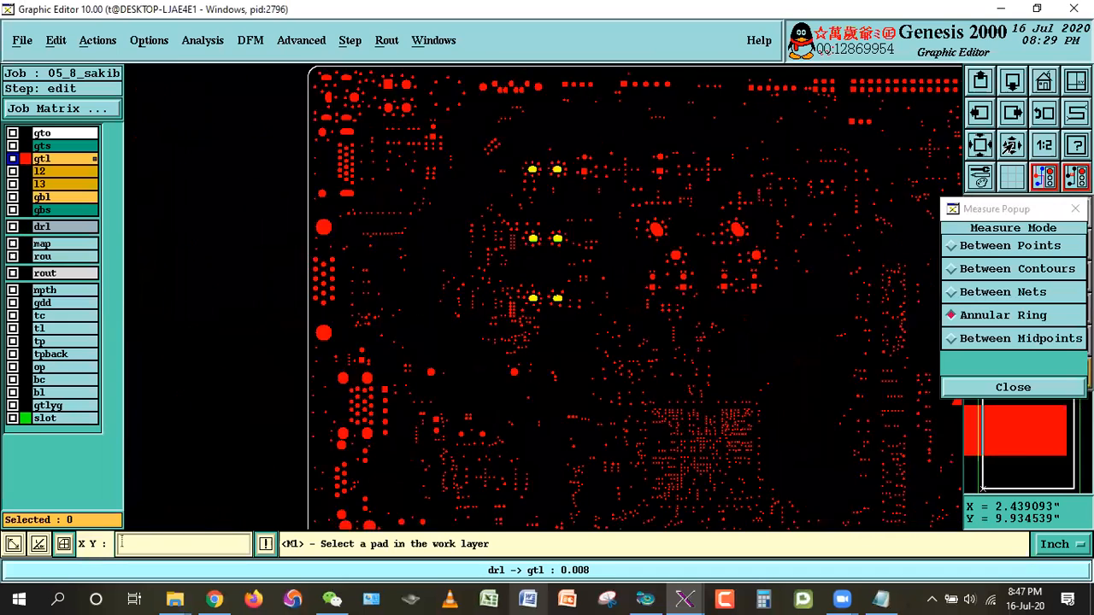
left_click(1010, 147)
right_click(751, 376)
left_click(784, 401)
left_click(694, 426)
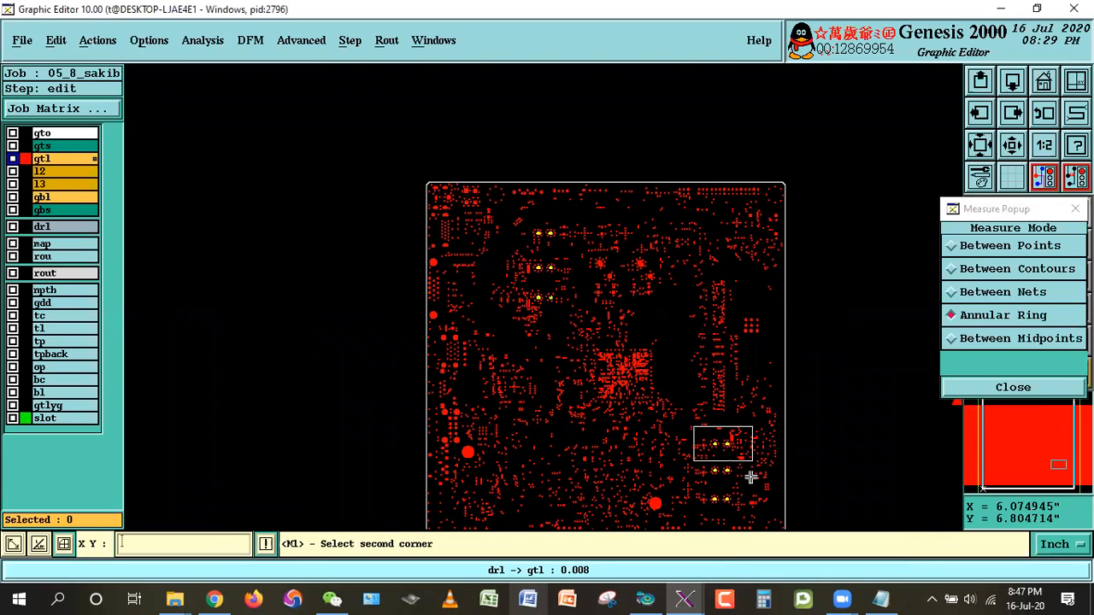
left_click(750, 462)
left_click(369, 208)
left_click(677, 385)
left_click(26, 418)
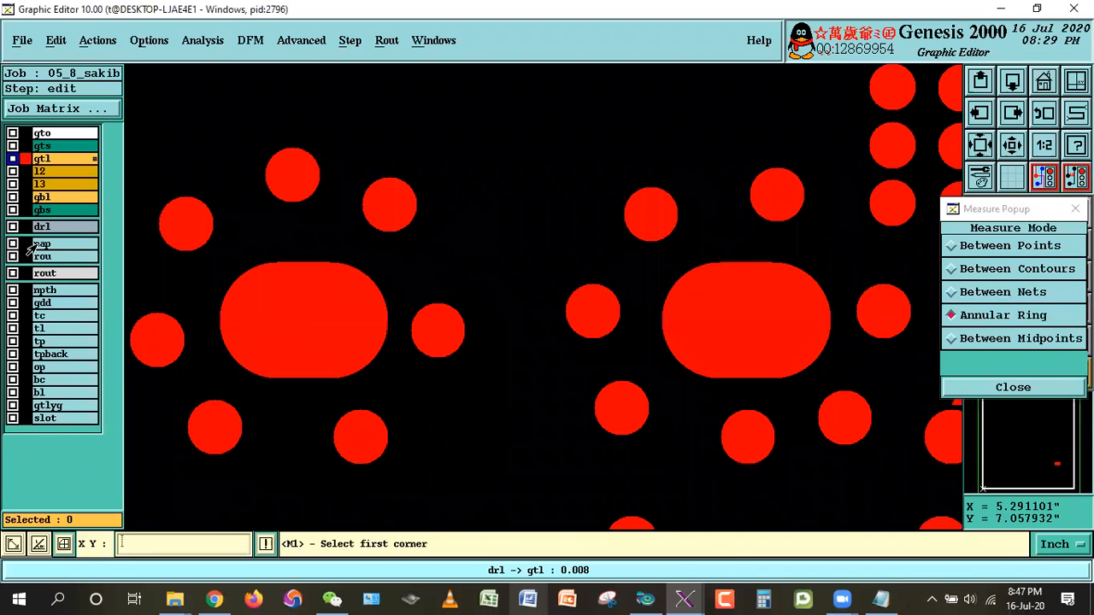
left_click(32, 224)
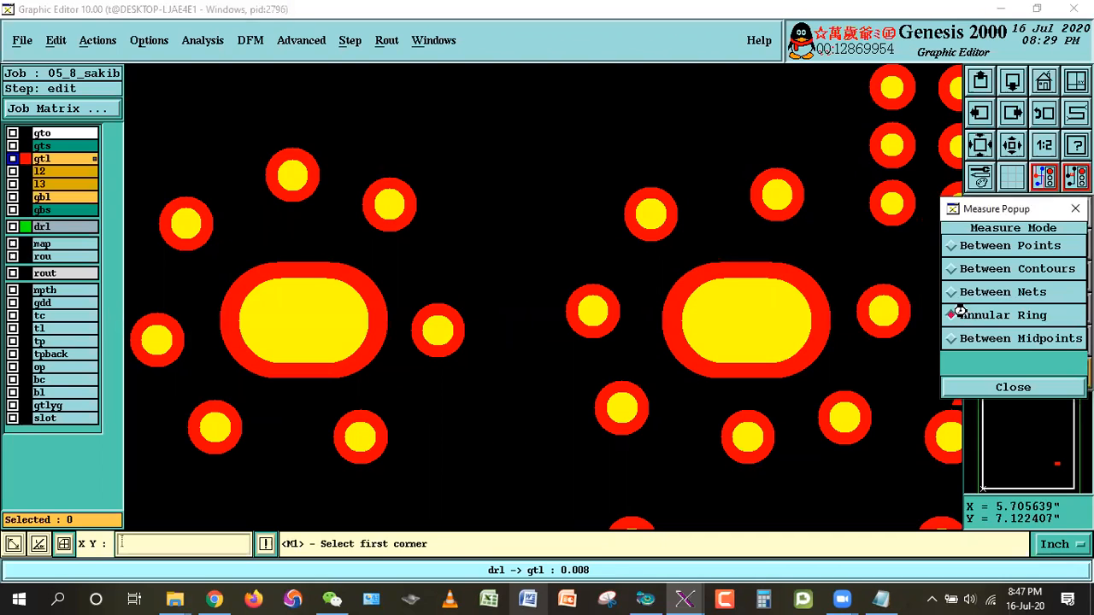
left_click(955, 315)
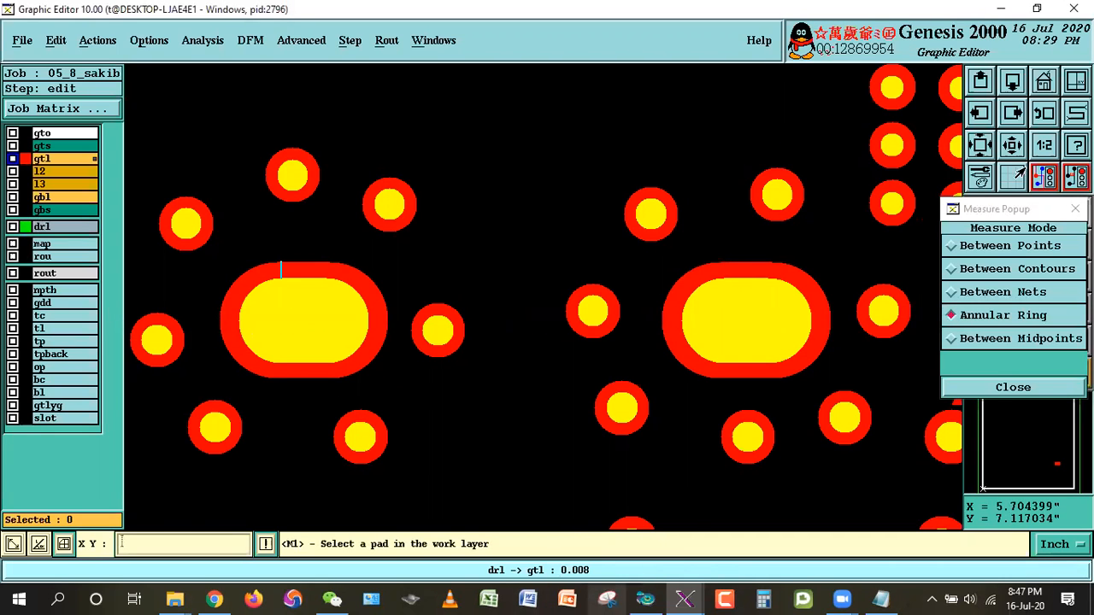
Measure the annular ring on the second oval pair of the lower slot group.
left_click(1015, 141)
left_click(1015, 141)
left_click(1015, 141)
right_click(622, 362)
left_click(647, 395)
left_click(445, 400)
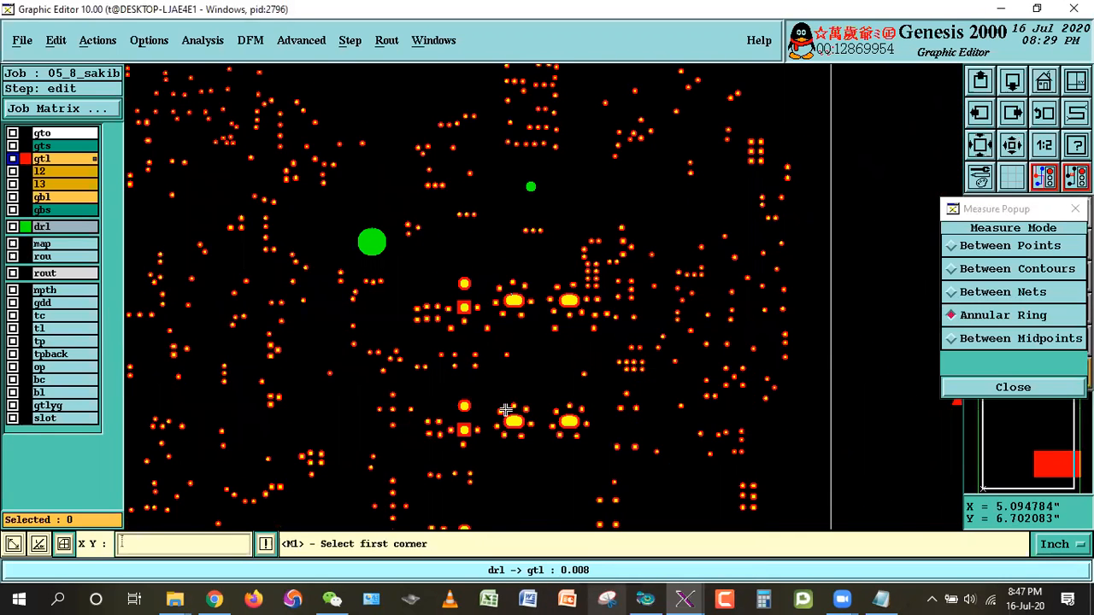
left_click(602, 446)
left_click(388, 197)
left_click(886, 387)
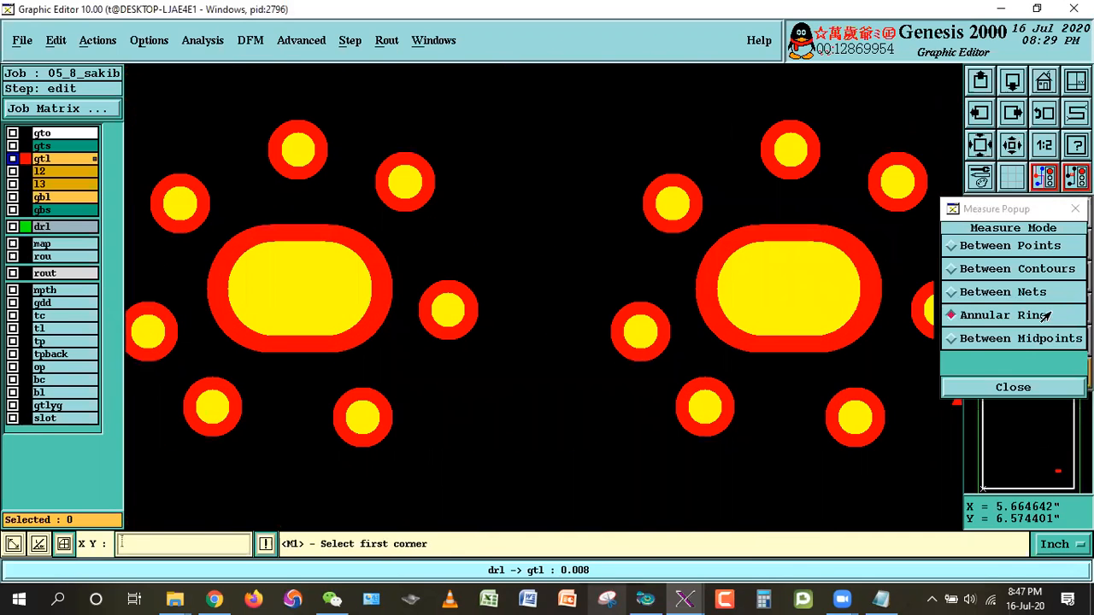
left_click(244, 305)
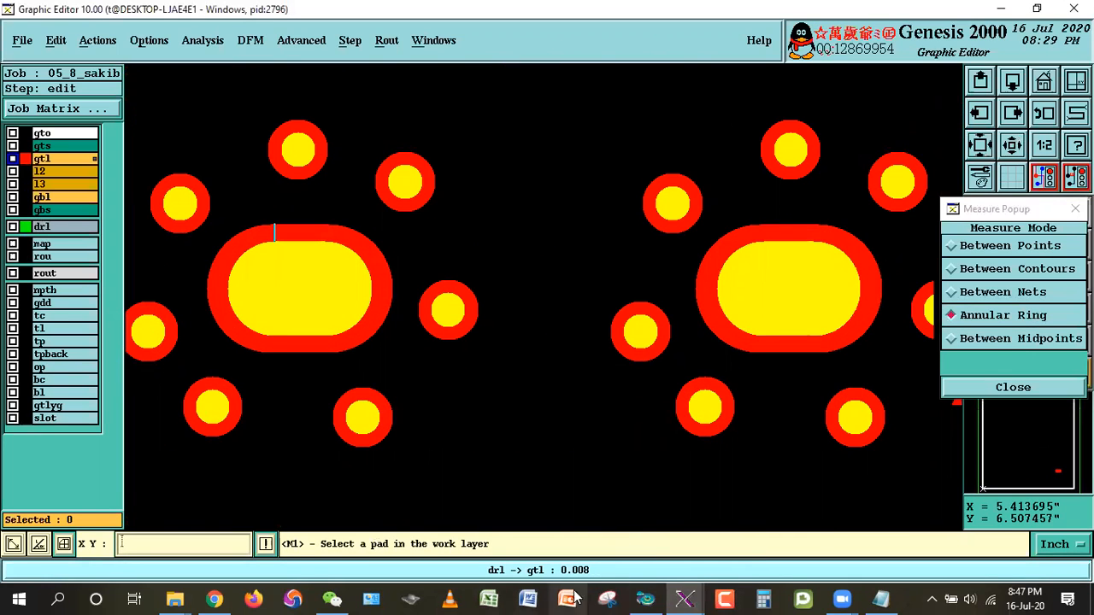
Measure the annular ring on both oval pads of the lower slot group's last pair.
left_click(1014, 146)
left_click(1015, 146)
left_click(1014, 146)
left_click(1014, 146)
right_click(530, 327)
left_click(551, 358)
left_click(484, 351)
left_click(643, 400)
left_click(285, 188)
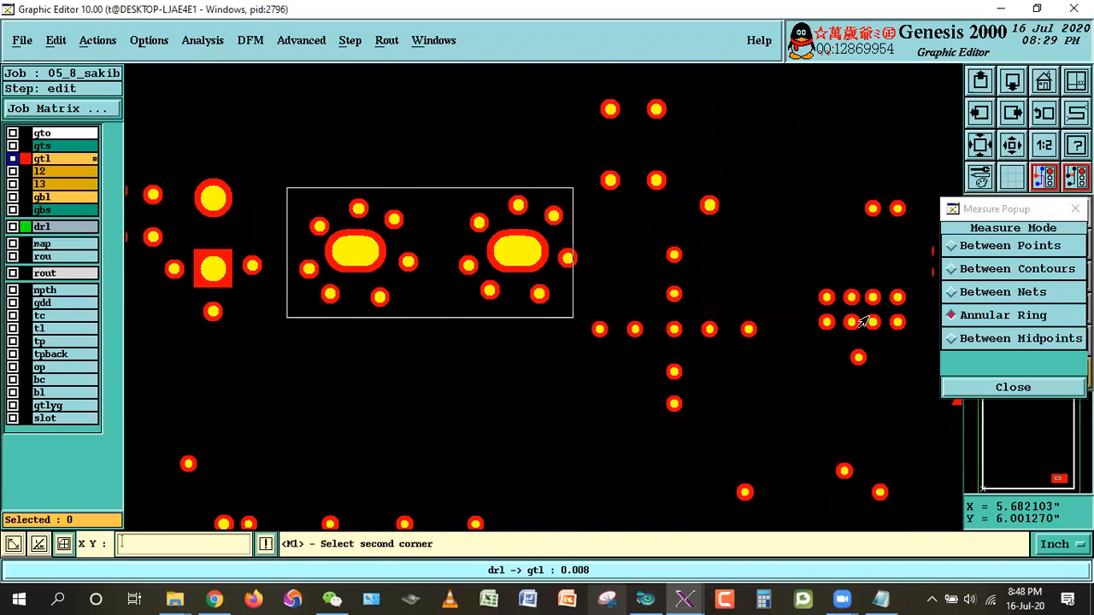
left_click(574, 317)
key("Escape")
left_click(780, 283)
left_click(334, 295)
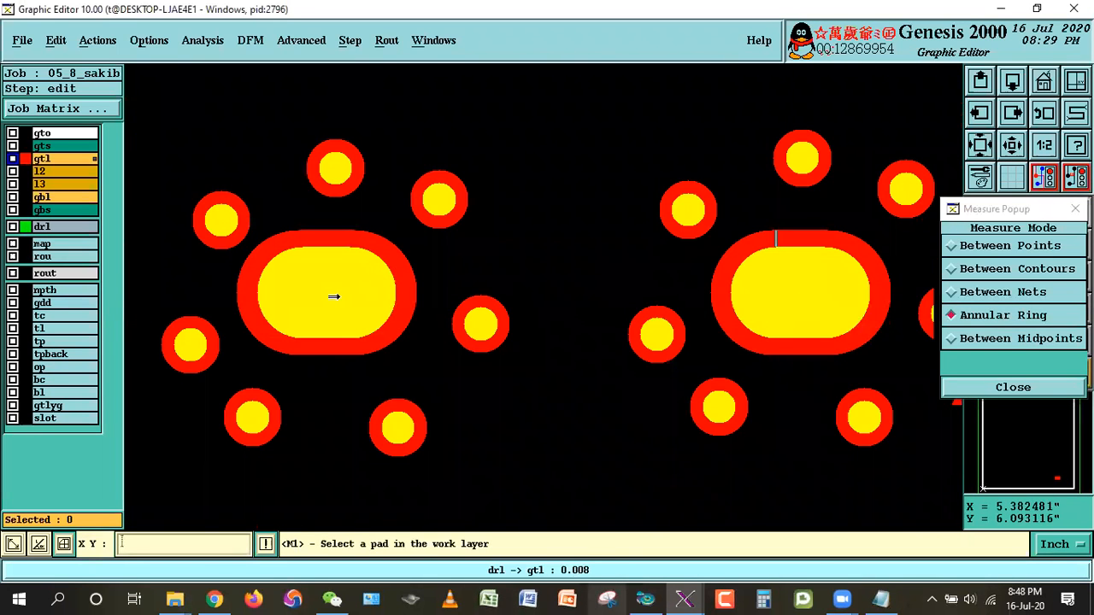
Finish measuring, hide drl, and select the gtl pads touching the slot layer with a Touch reference selection.
left_click(1017, 386)
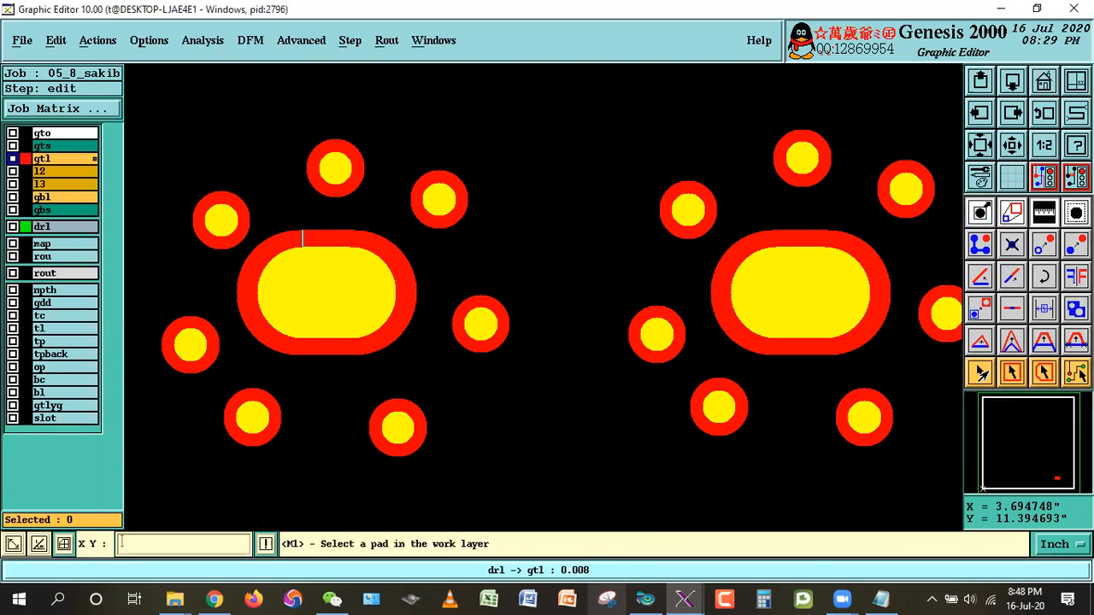
left_click(51, 229)
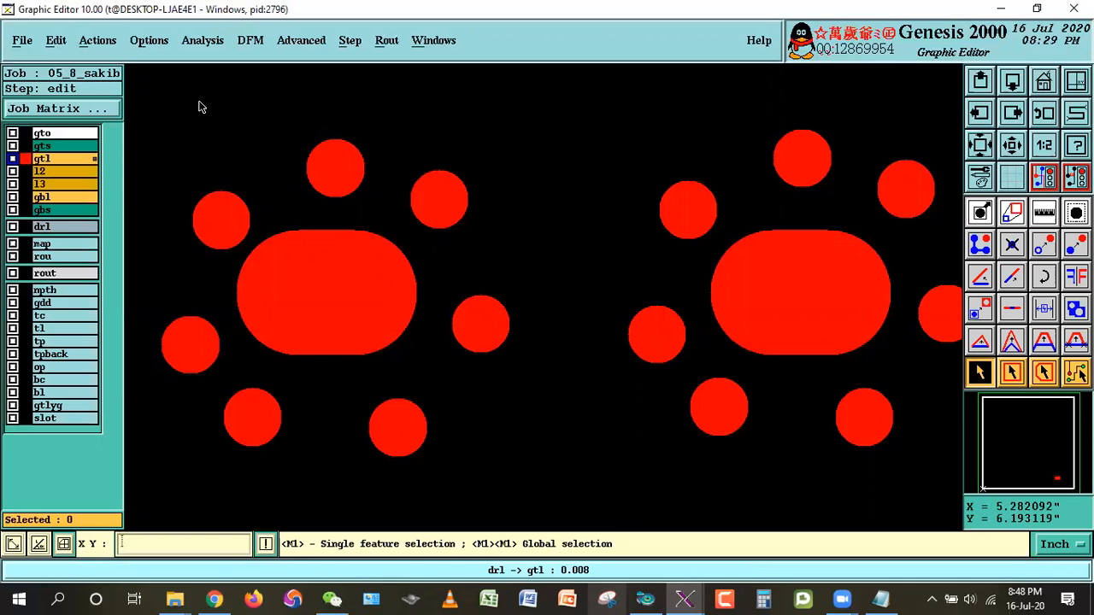
left_click(101, 46)
left_click(111, 239)
left_click(117, 85)
left_click(81, 48)
left_click(109, 116)
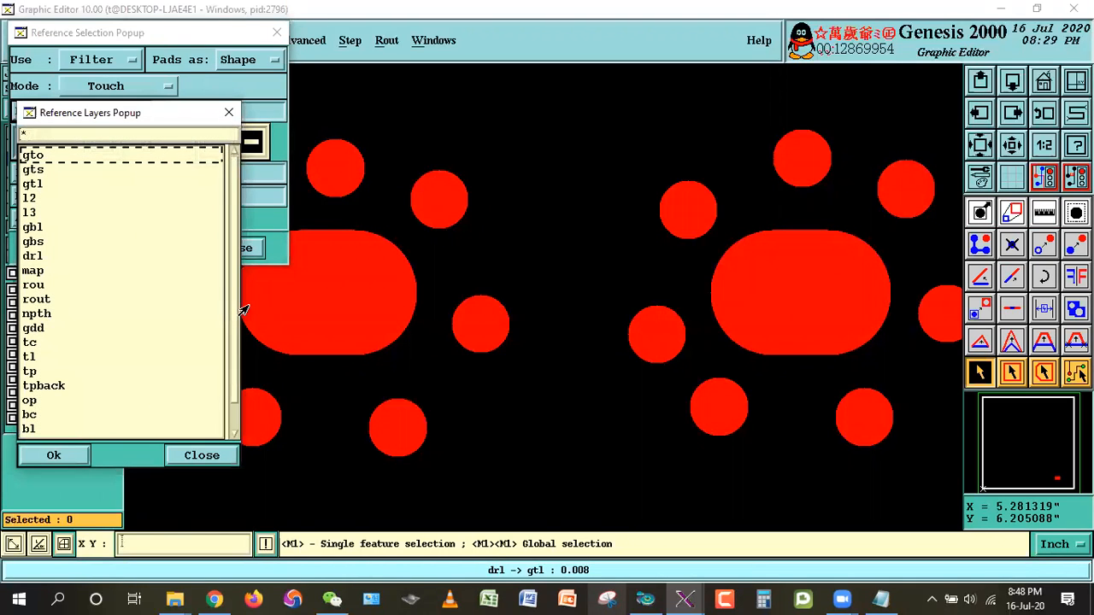
scroll(198, 425, "down", 1)
double_click(39, 429)
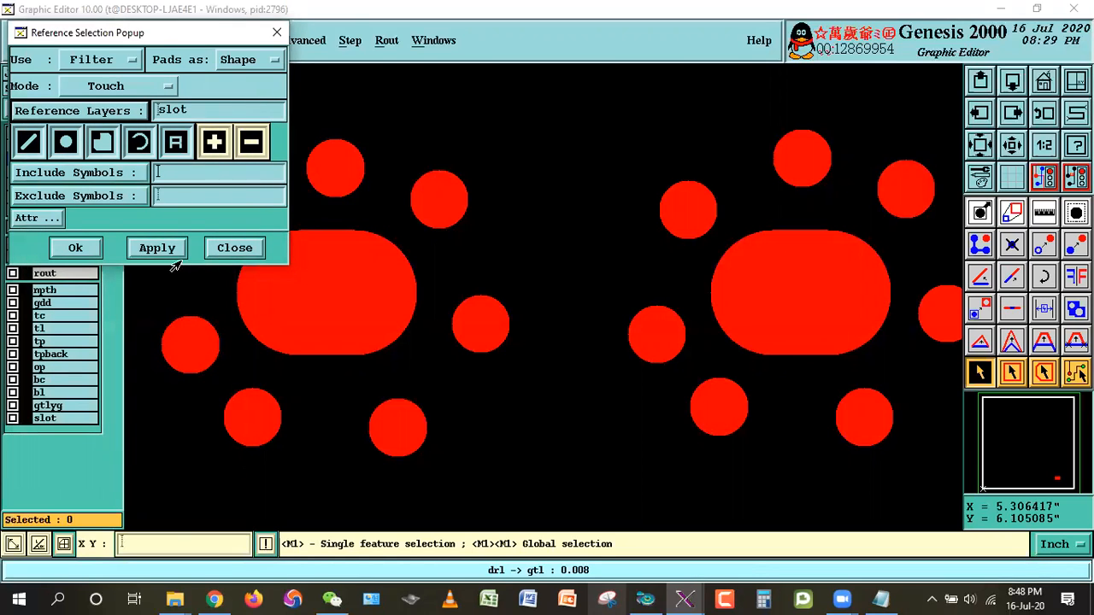
left_click(163, 251)
left_click(236, 246)
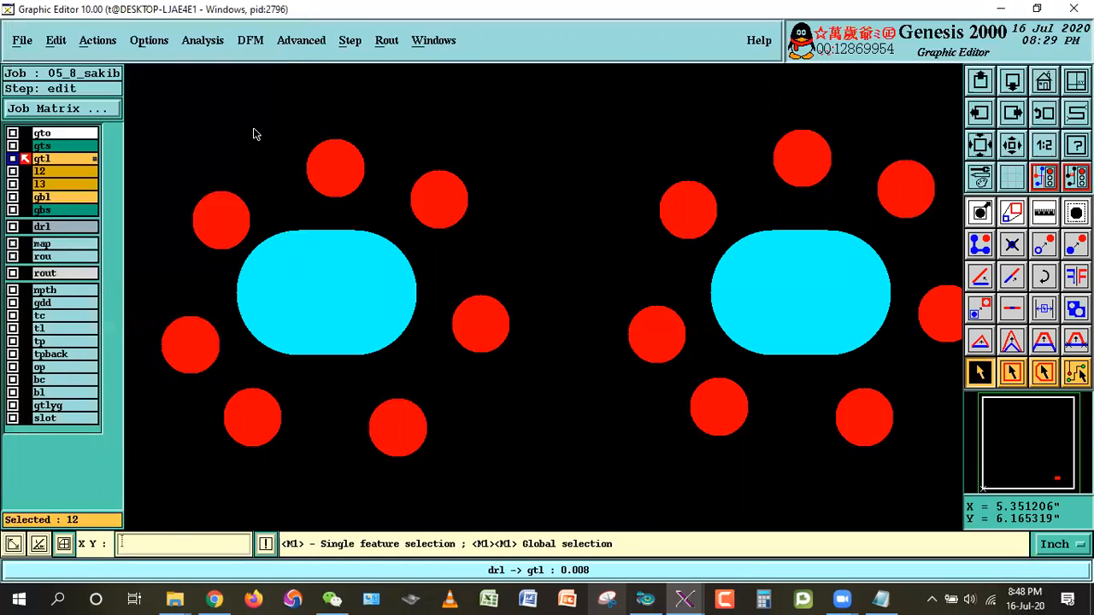
Enlarge the selected oval gtl pads with a global resize, without corner control.
left_click(56, 40)
mouse_move(63, 147)
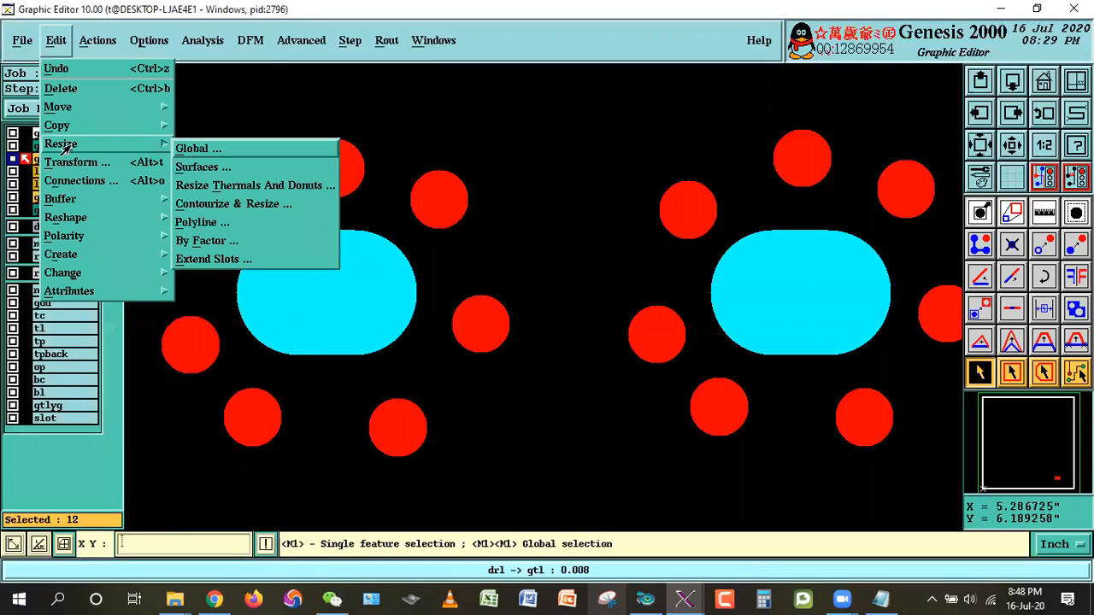
left_click(205, 167)
left_click(276, 174)
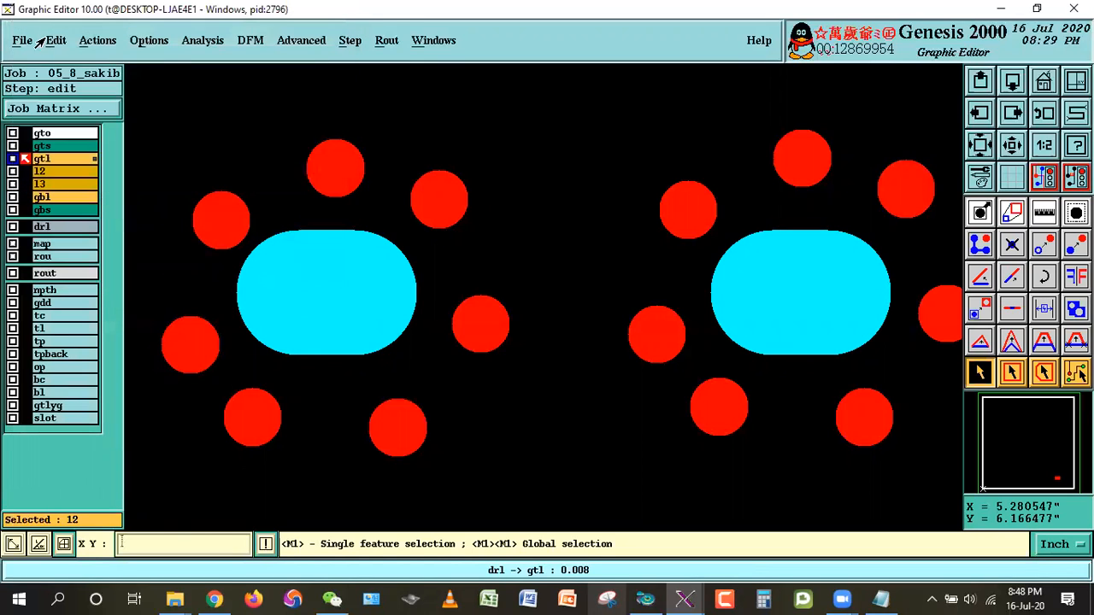
left_click(56, 40)
mouse_move(59, 145)
left_click(221, 150)
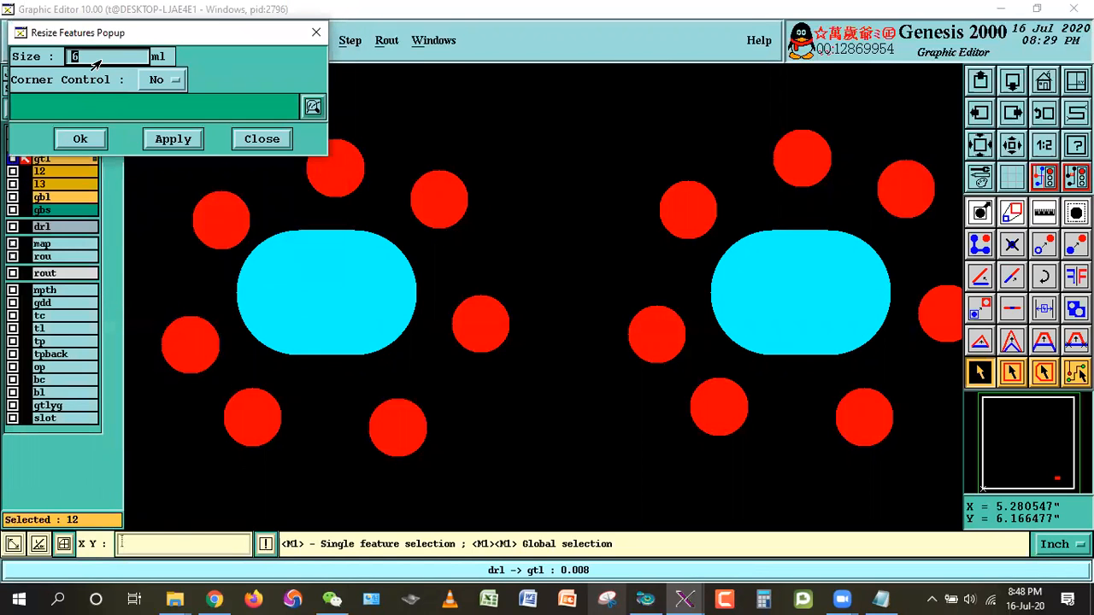
left_click(79, 138)
left_click(366, 345)
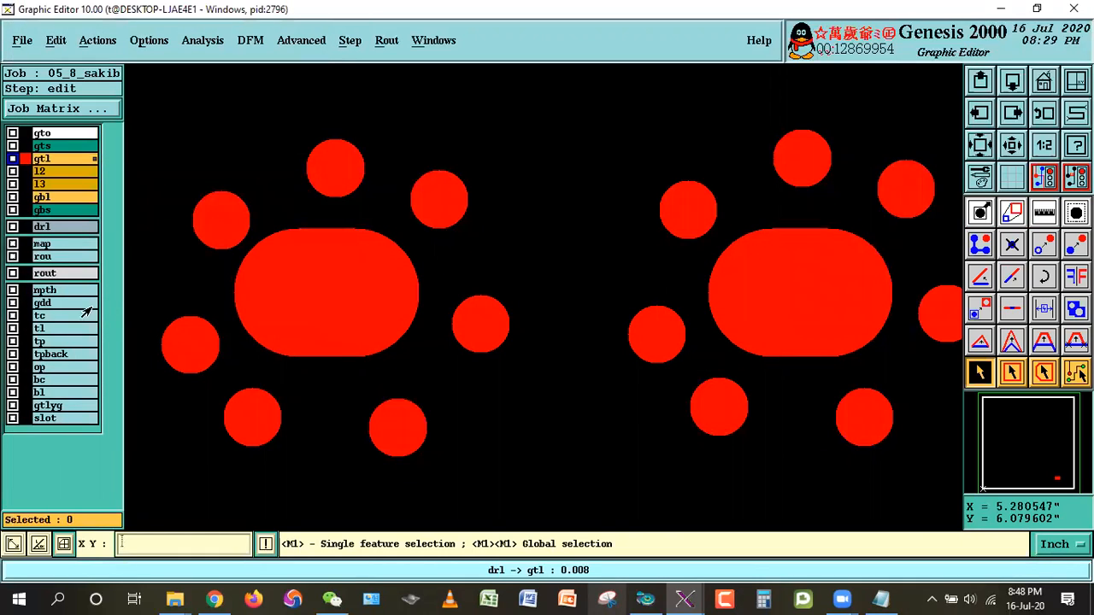
Make slot the work layer over gtl, select its pads covered by gtl with a reference selection, and delete them.
left_click(25, 422)
left_click(12, 419)
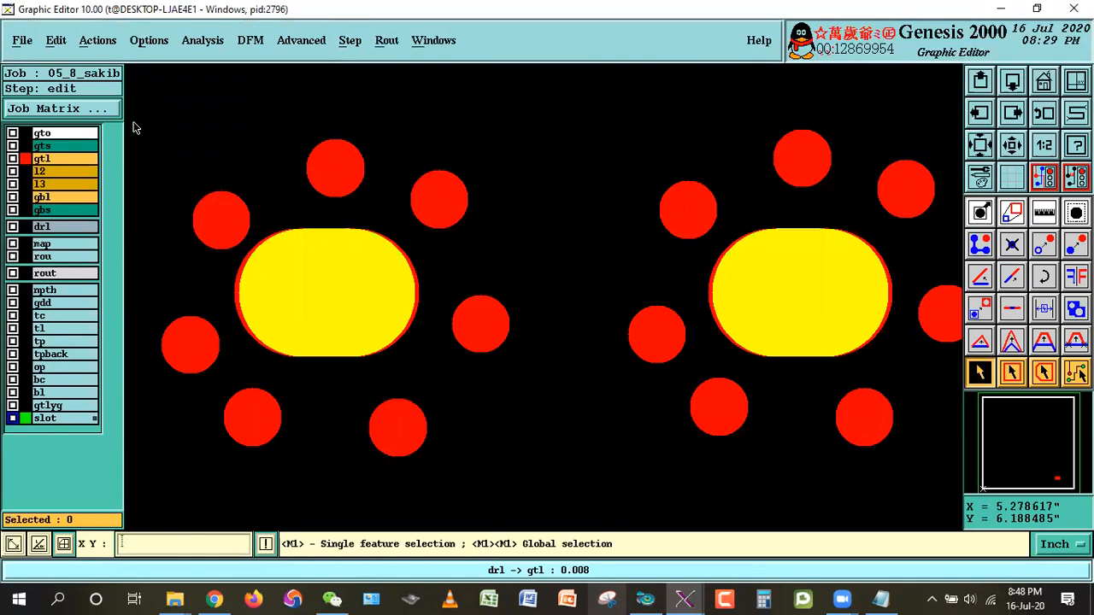
left_click(97, 43)
left_click(123, 239)
left_click(100, 86)
left_click(88, 123)
left_click(73, 110)
double_click(27, 179)
left_click(66, 249)
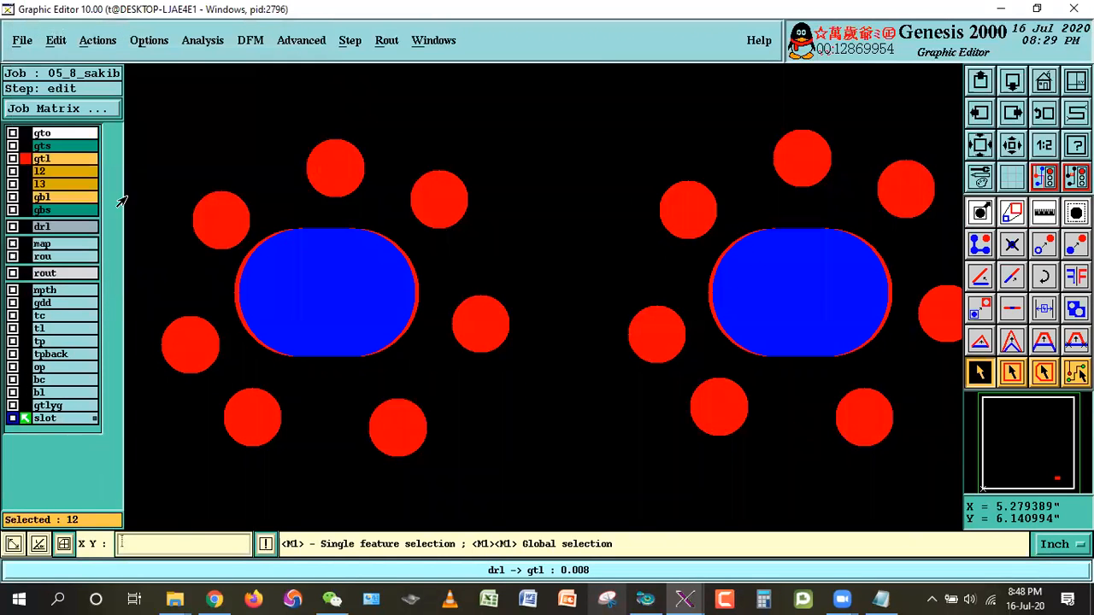
left_click(51, 41)
left_click(72, 81)
left_click(361, 344)
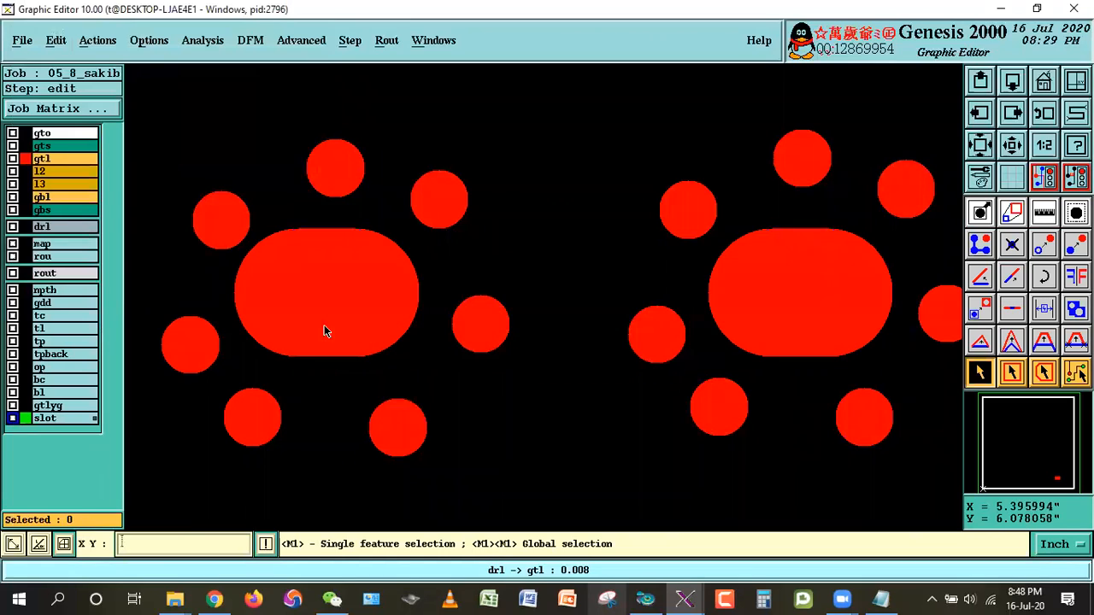
Hide gtl and examine the slot layer's features histogram for remaining features.
left_click(54, 160)
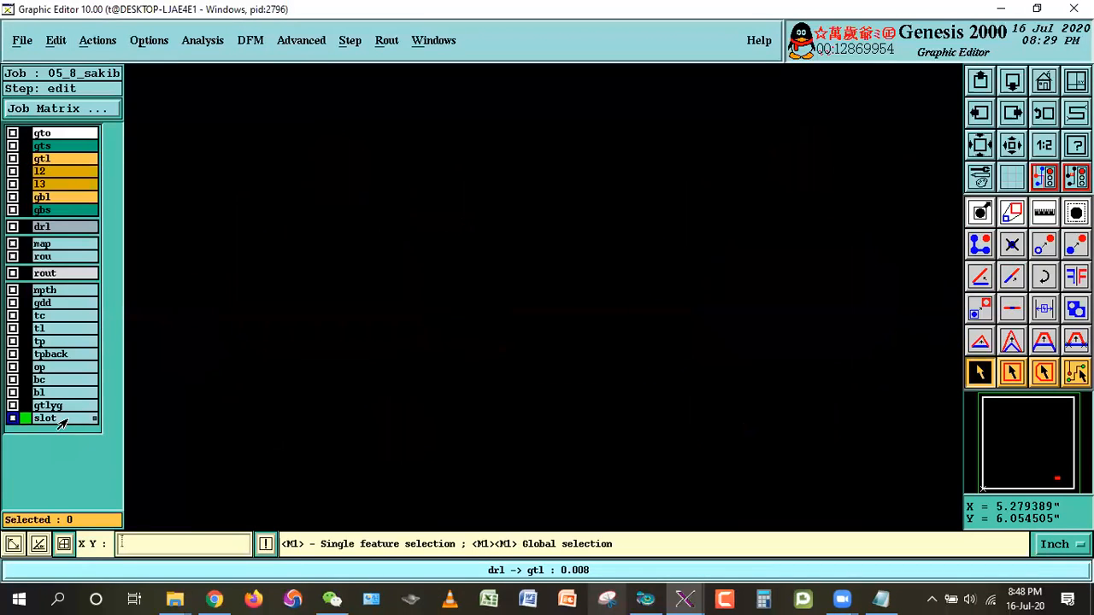
right_click(61, 423)
left_click(101, 218)
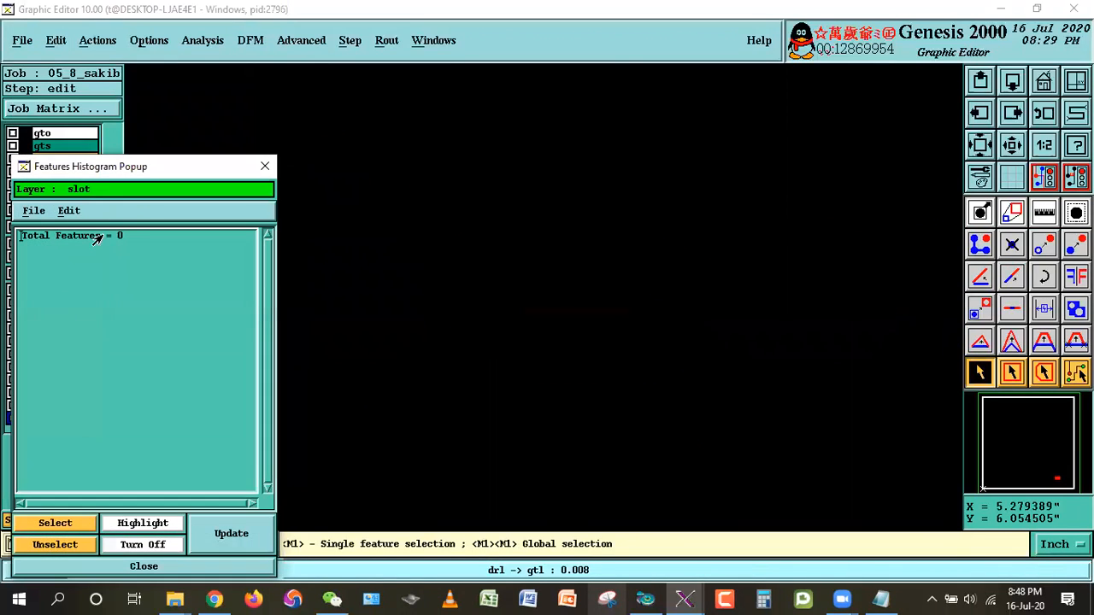
left_click(143, 566)
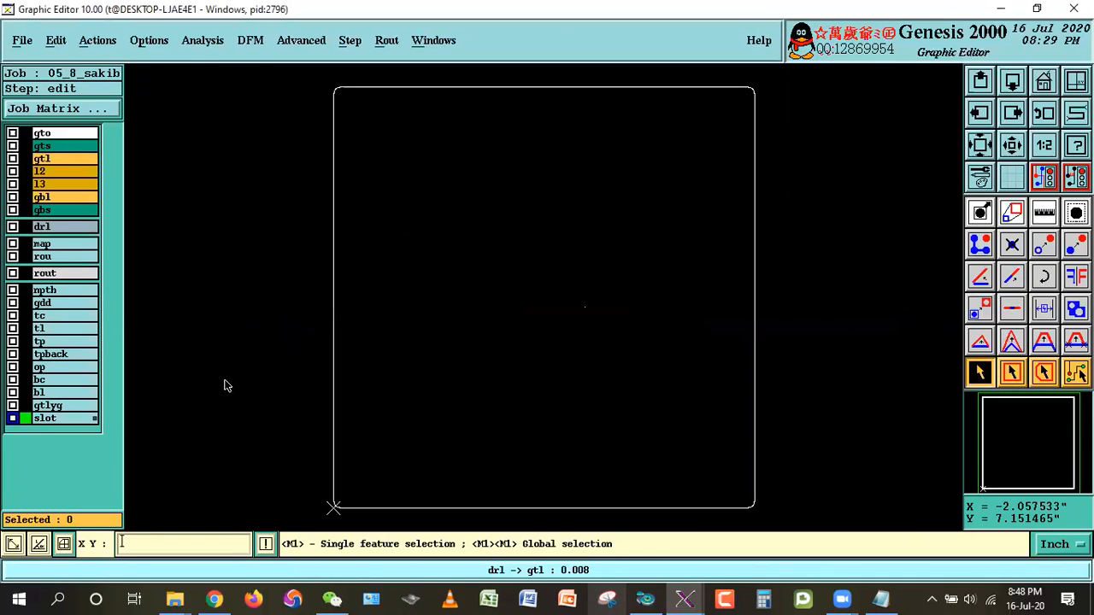
Display drl as the work layer in place of slot and run Drill Checks on it with the mk drill(mil) ERF.
left_click(43, 420)
left_click(41, 228)
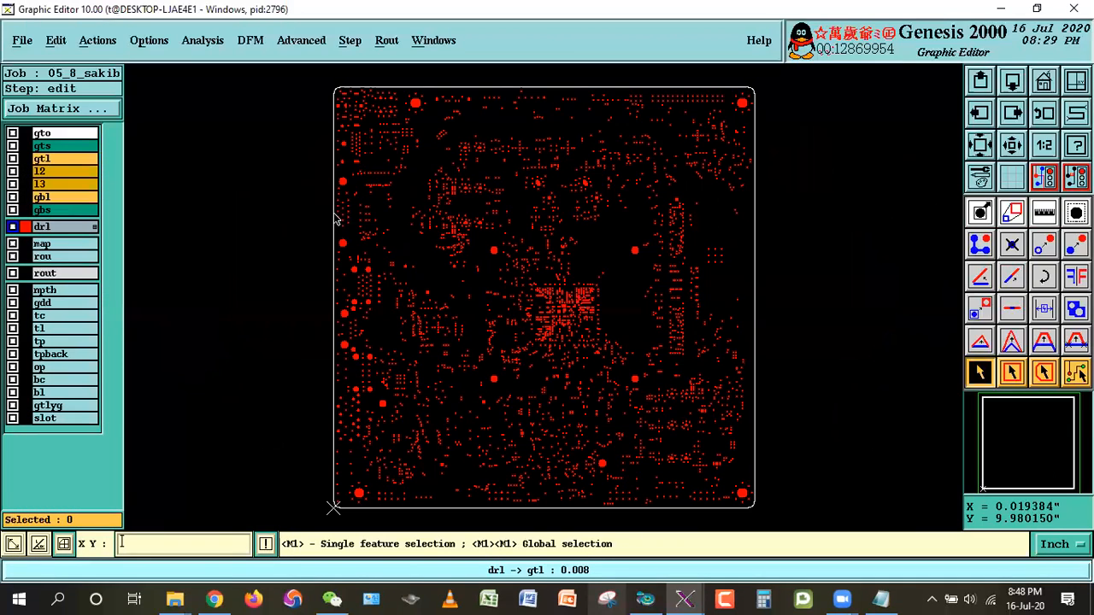
left_click(202, 40)
left_click(194, 79)
left_click_drag(193, 78, 360, 83)
left_click(239, 342)
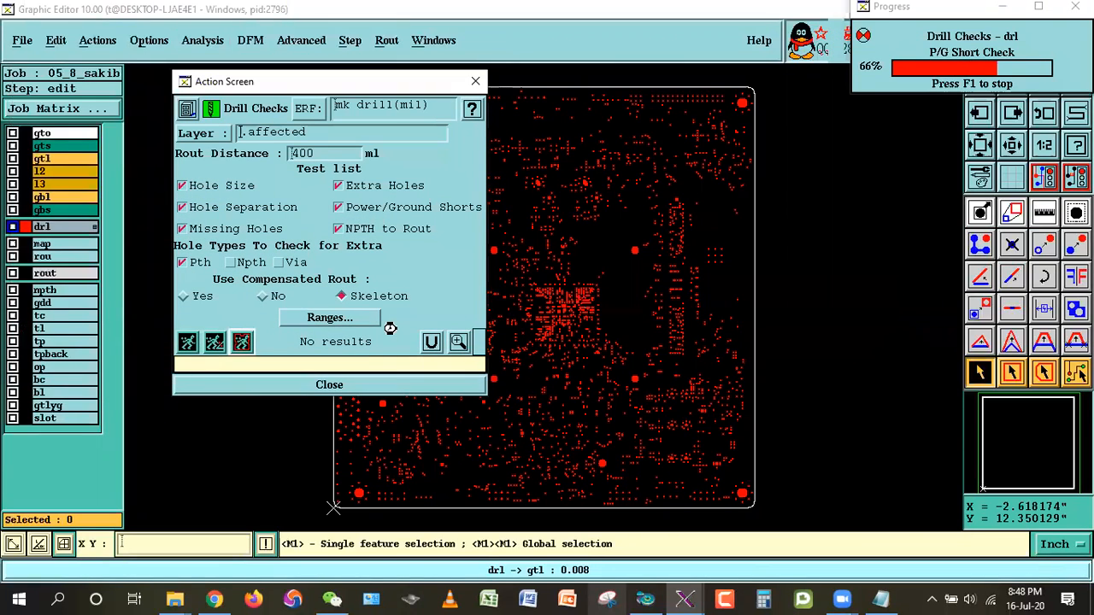
Review the drill check categories at green severity, and highlight the Notepad instruction about finding and enlarging touching/joint hole annular rings.
left_click(458, 339)
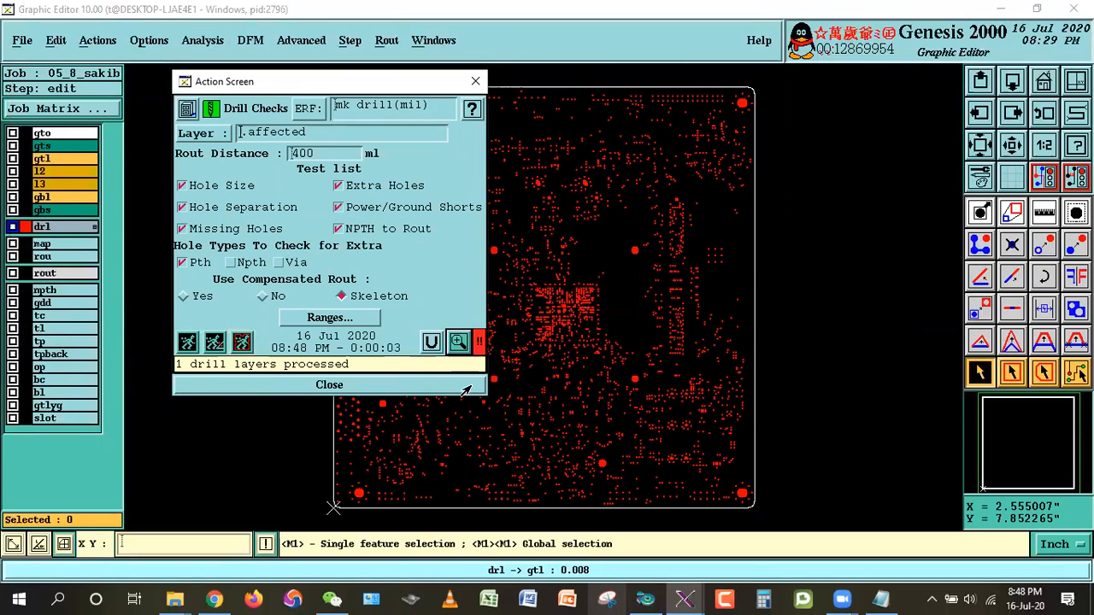
left_click(469, 385)
left_click_drag(174, 274, 258, 205)
left_click(367, 407)
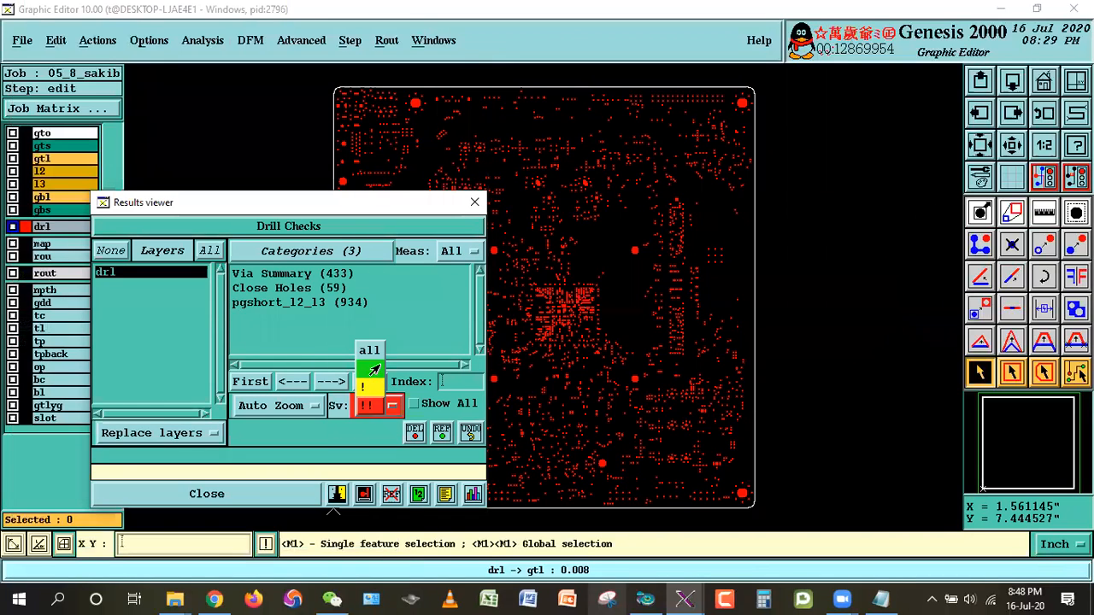
left_click(373, 369)
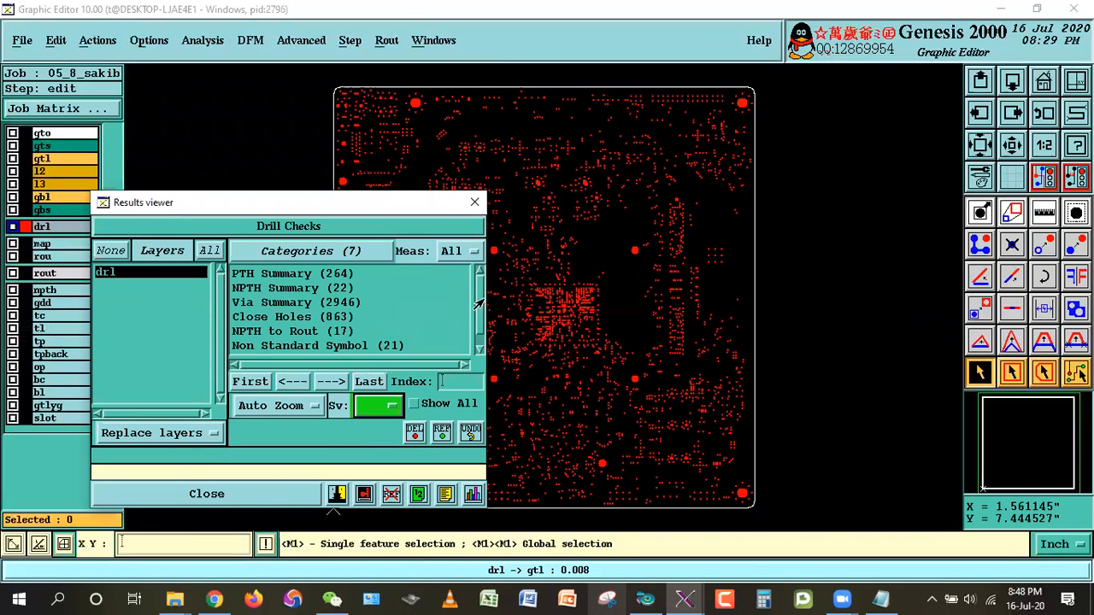
left_click(320, 494)
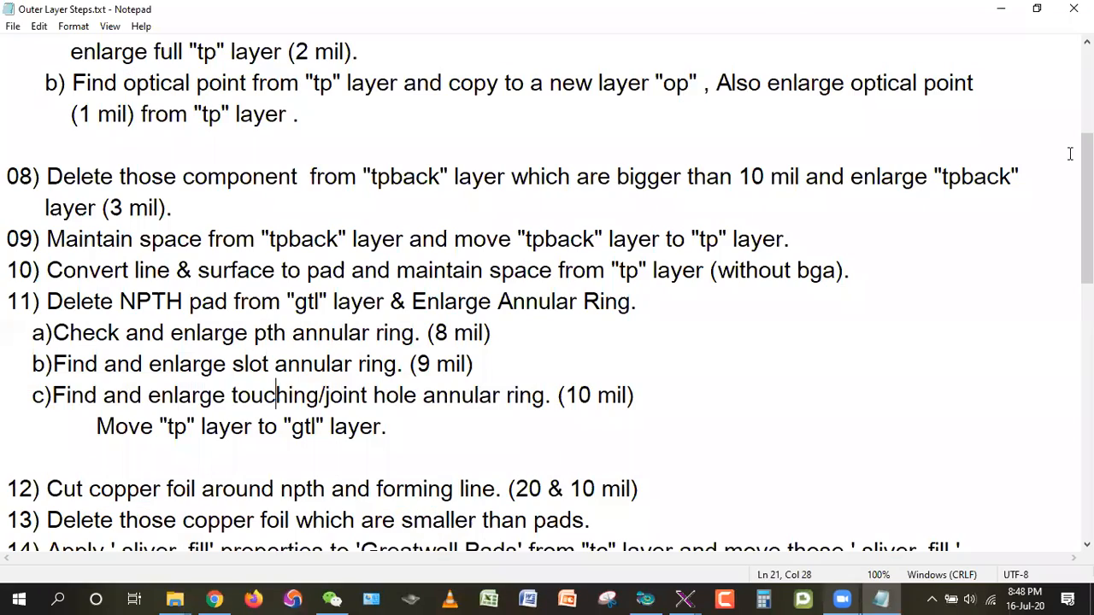
left_click_drag(53, 395, 448, 398)
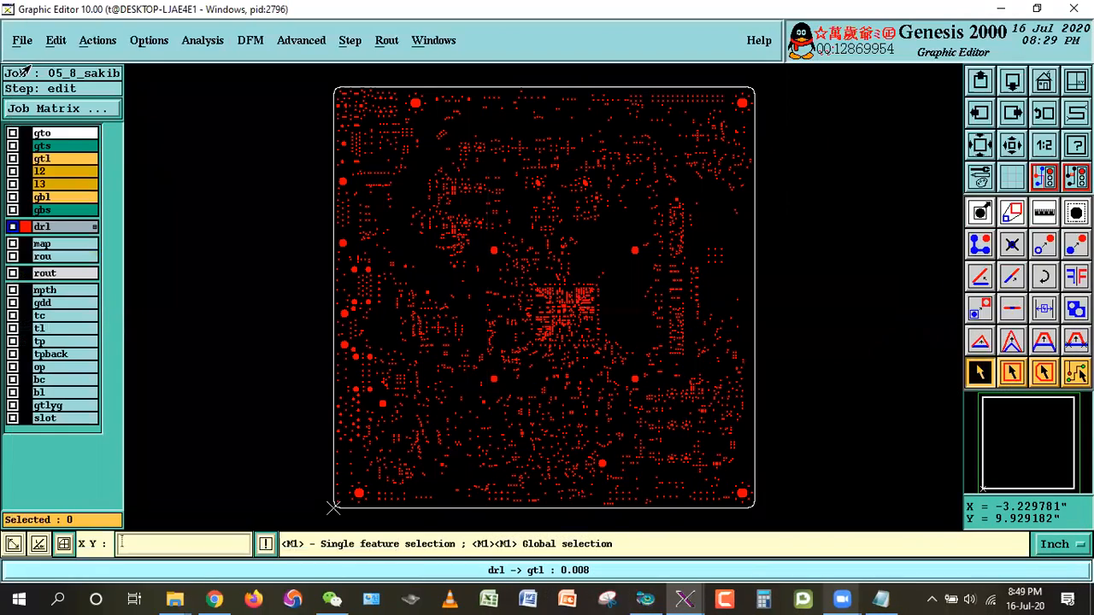
Return to the database job list, open the 03_8 job's edit step, and maximize its Graphic Editor window.
left_click(23, 40)
left_click(24, 142)
double_click(34, 141)
double_click(35, 141)
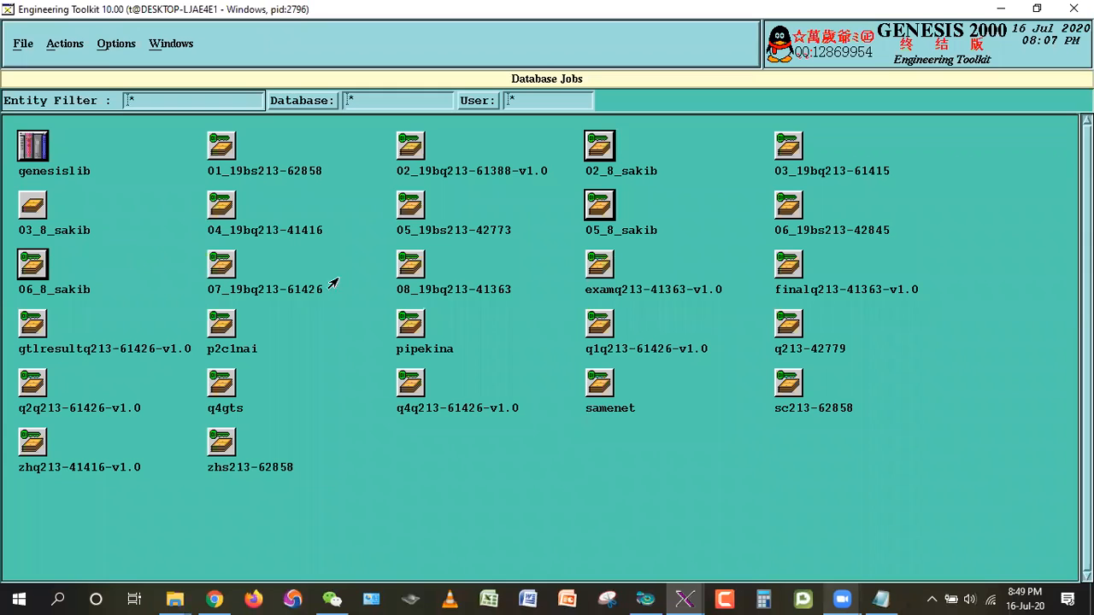
double_click(33, 205)
left_click(408, 344)
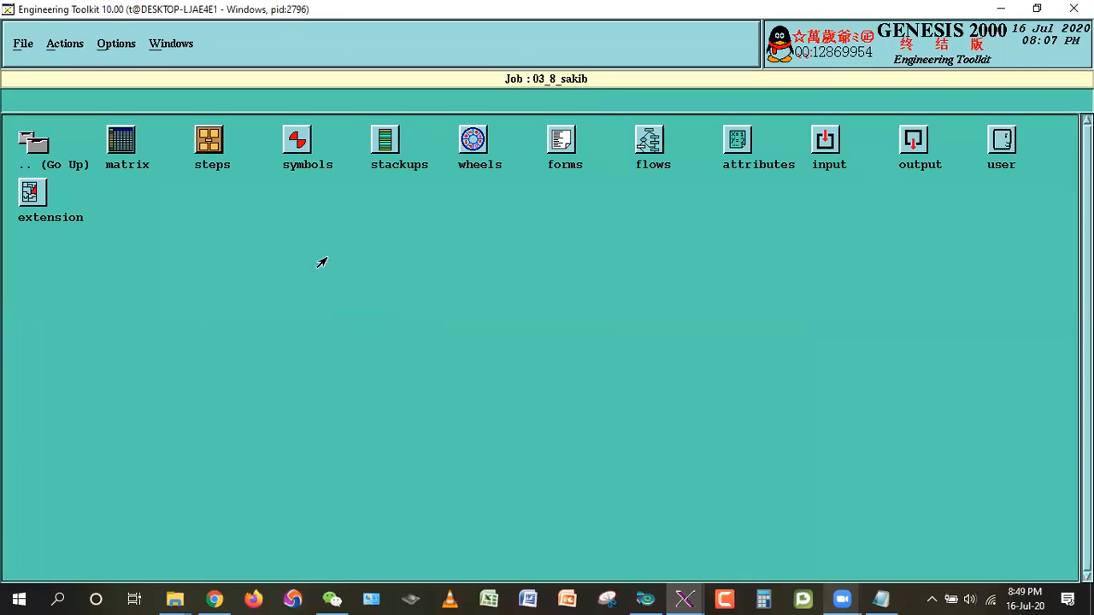
double_click(198, 127)
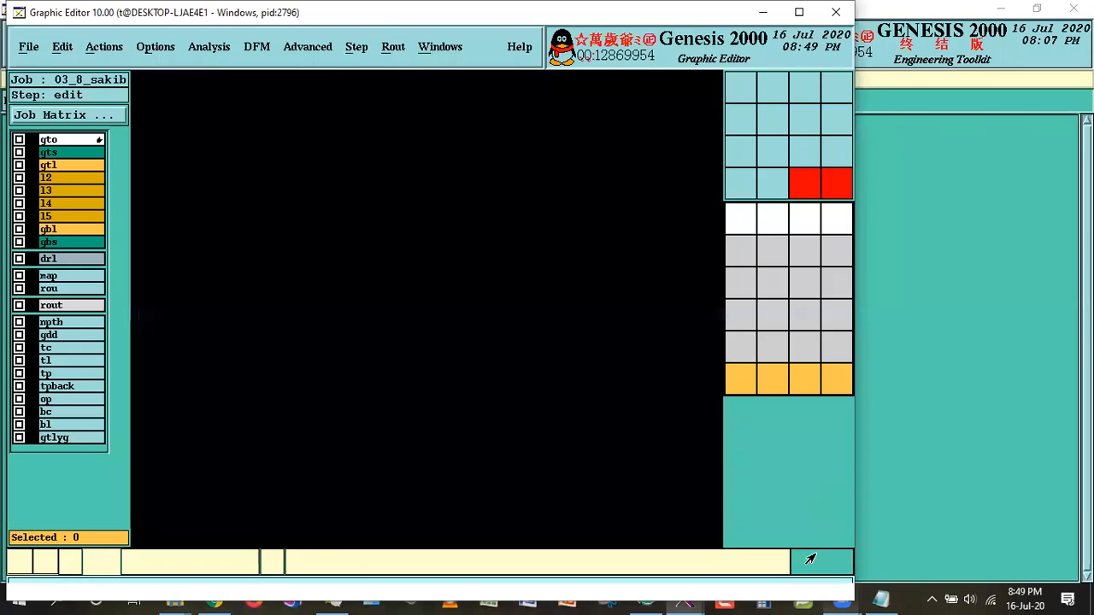
double_click(265, 12)
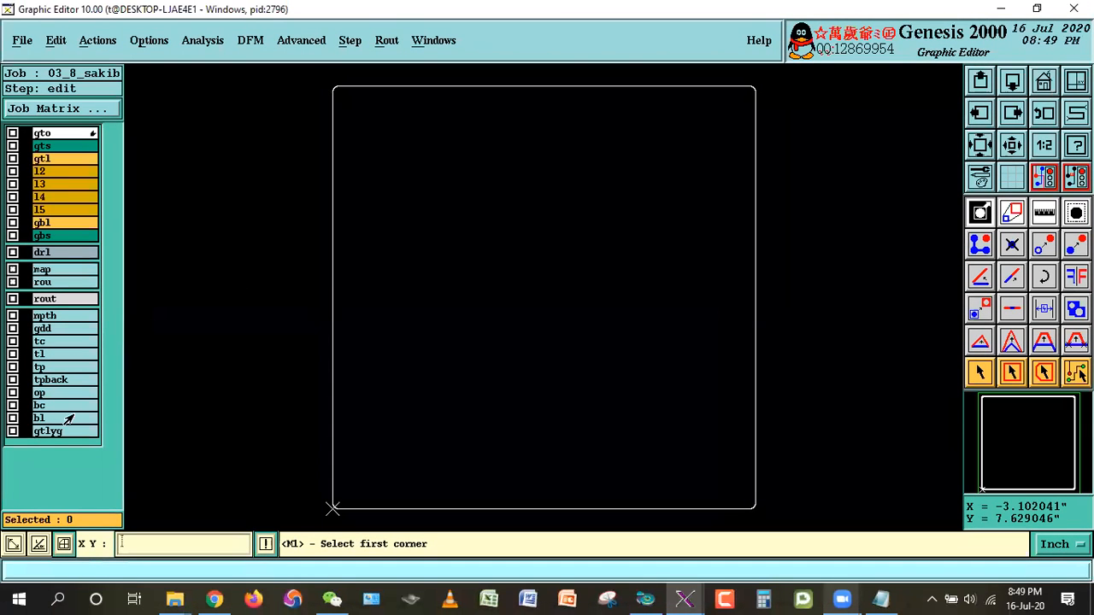
Make gtl the work layer, reference-select its NPTH pads, compare them with the npth layer's features histogram, and delete them.
left_click(39, 159)
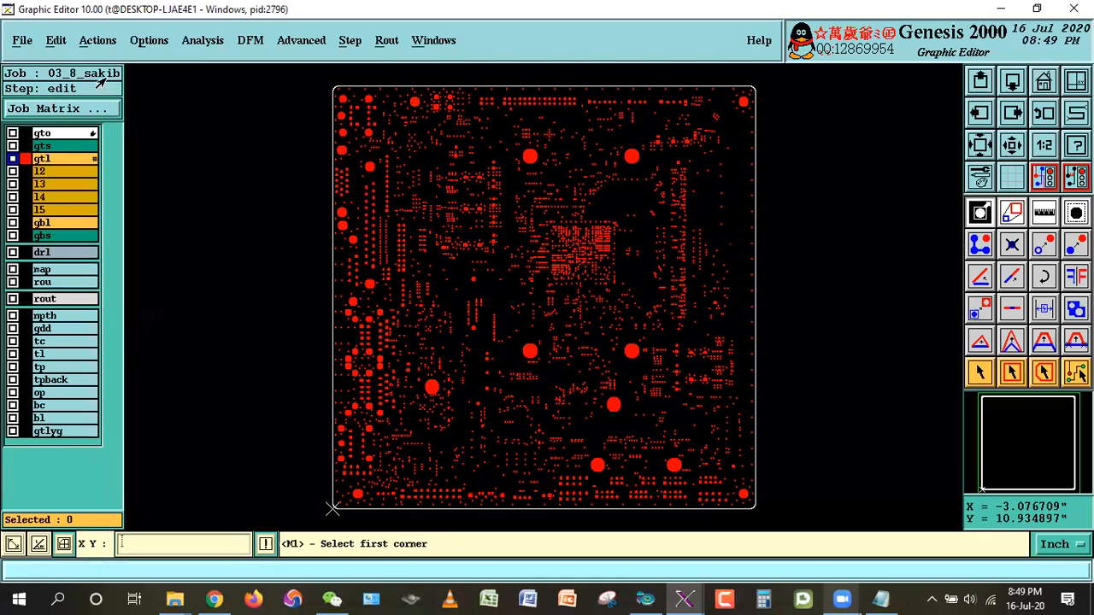
left_click(98, 39)
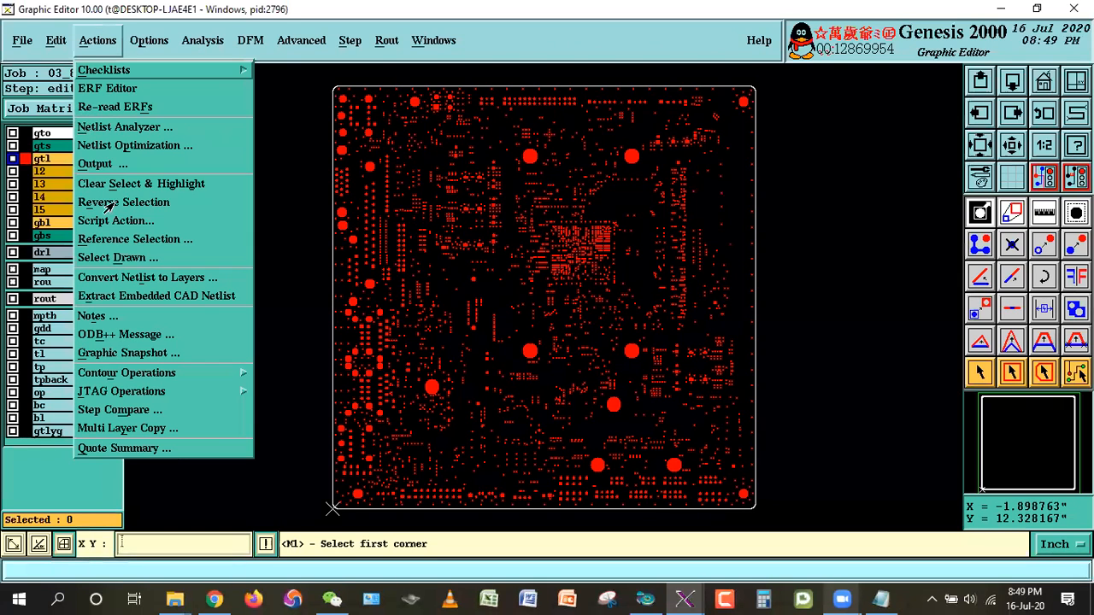
left_click(137, 239)
left_click(203, 124)
double_click(147, 355)
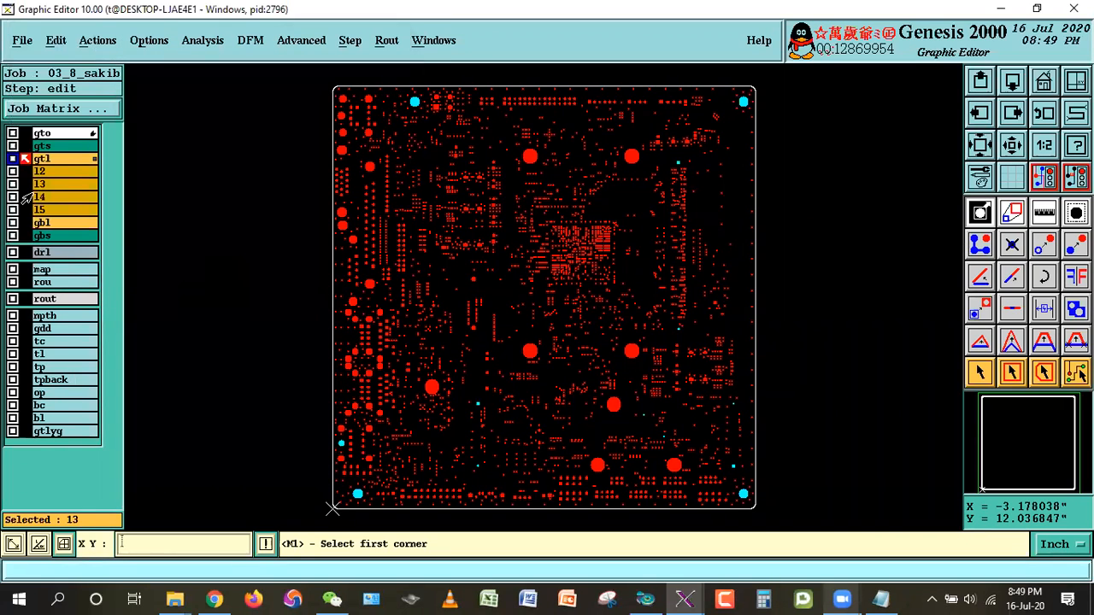
right_click(41, 318)
left_click(145, 224)
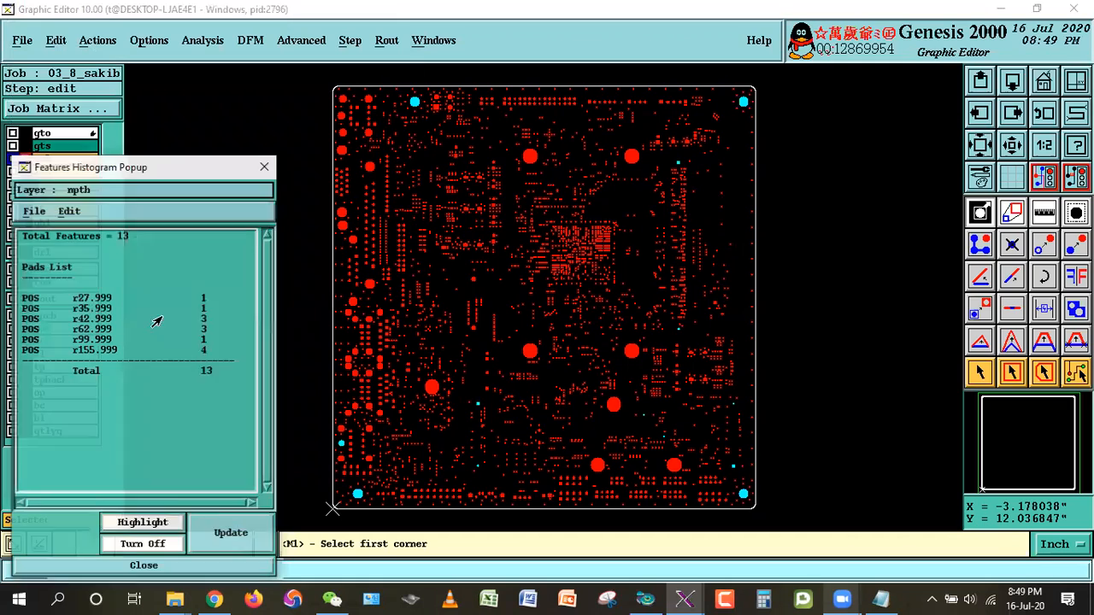
left_click(130, 567)
left_click(56, 40)
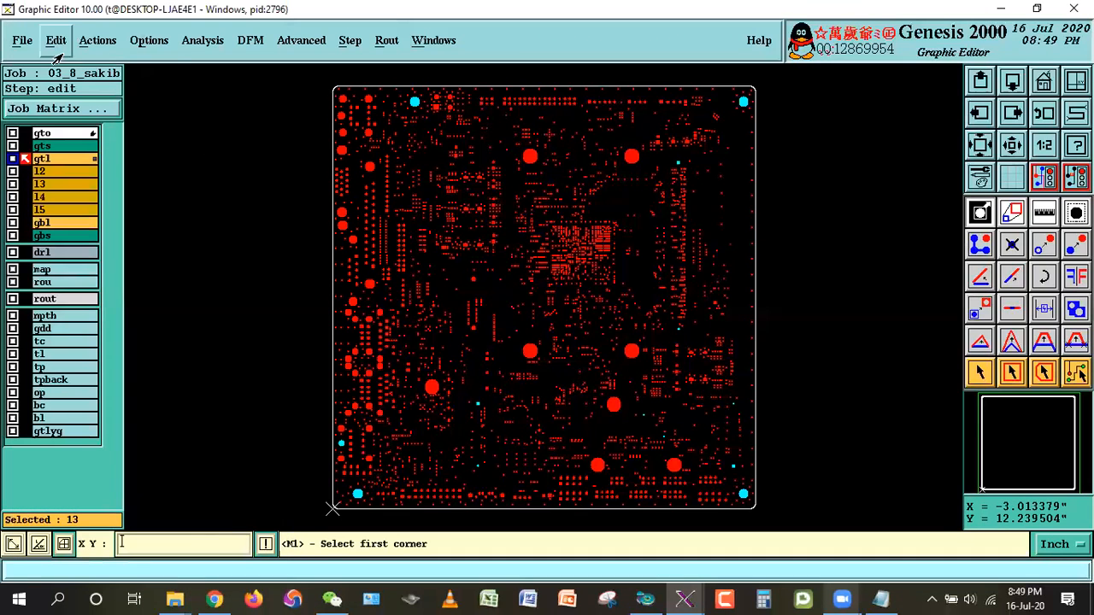
left_click(63, 89)
Run Signal Layer Checks on gtl with the Mk Signal(Mils) ERF.
left_click(202, 41)
left_click(212, 92)
left_click_drag(189, 85, 419, 101)
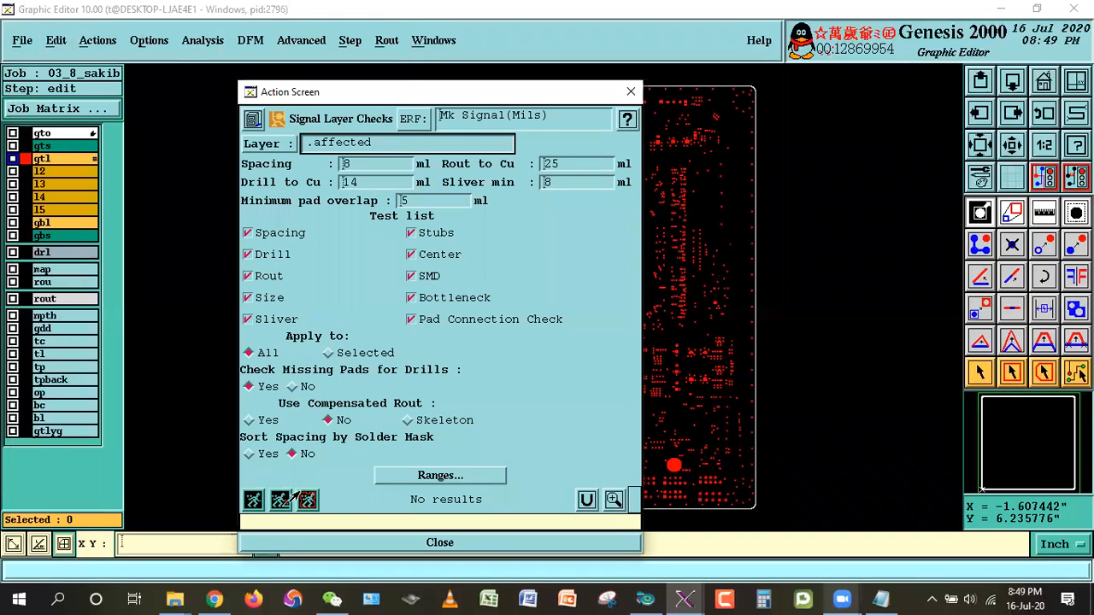
left_click(305, 500)
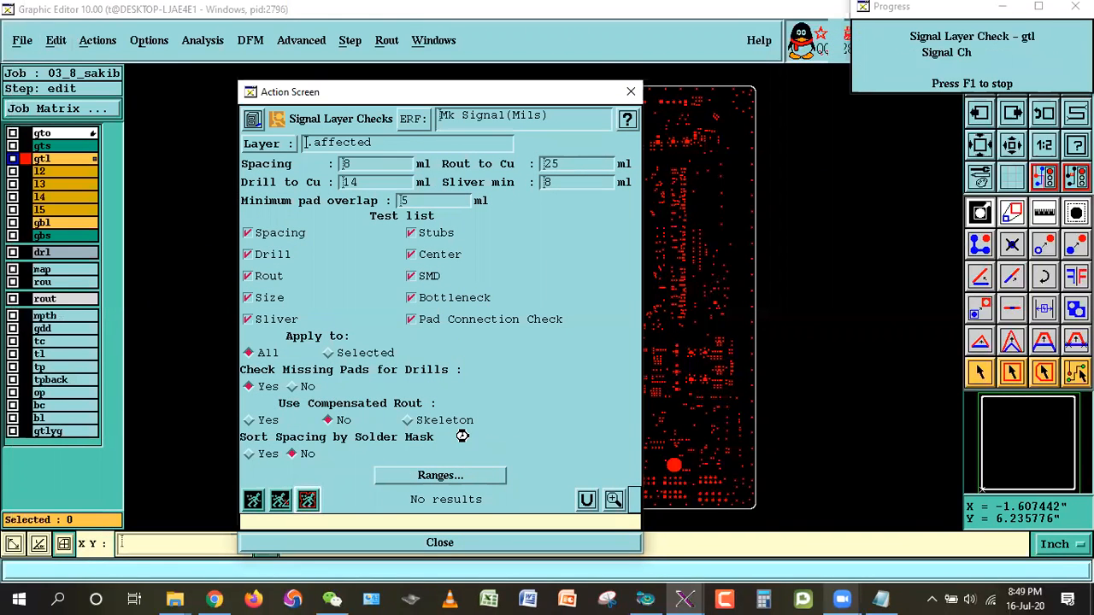
Examine the ring-size histogram of the PTH (Comp) Annular ring results at green severity, and close the results.
left_click(611, 495)
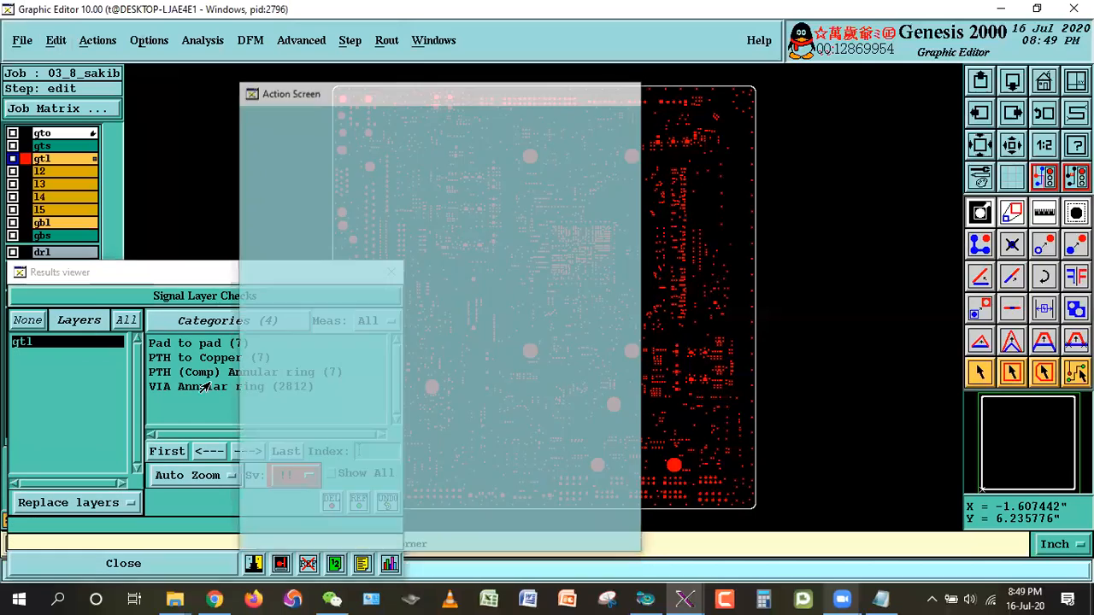
left_click(374, 362)
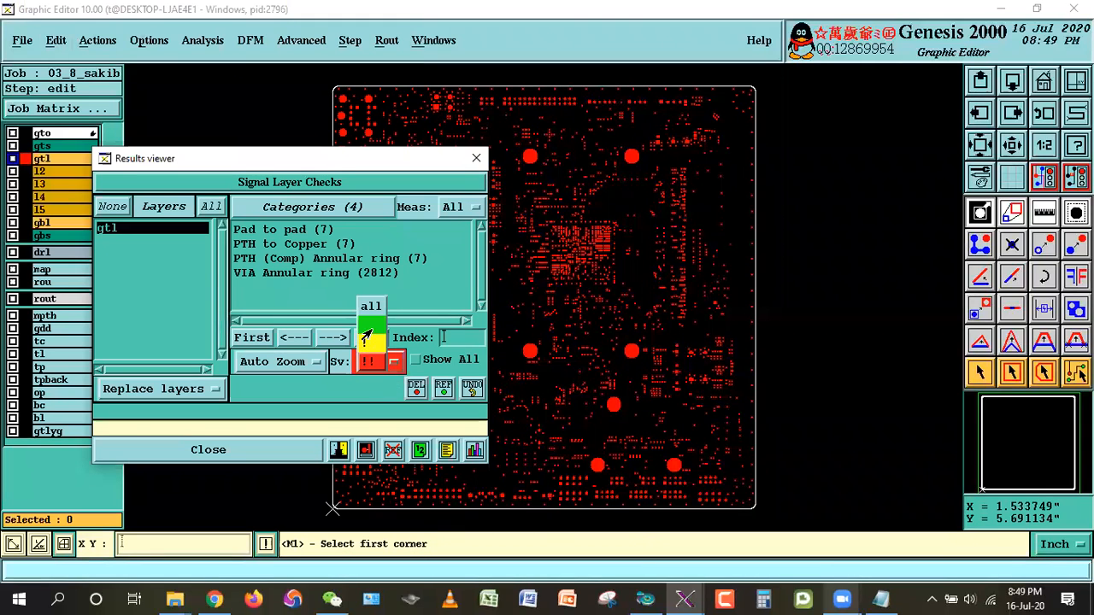
left_click(368, 326)
left_click(335, 258)
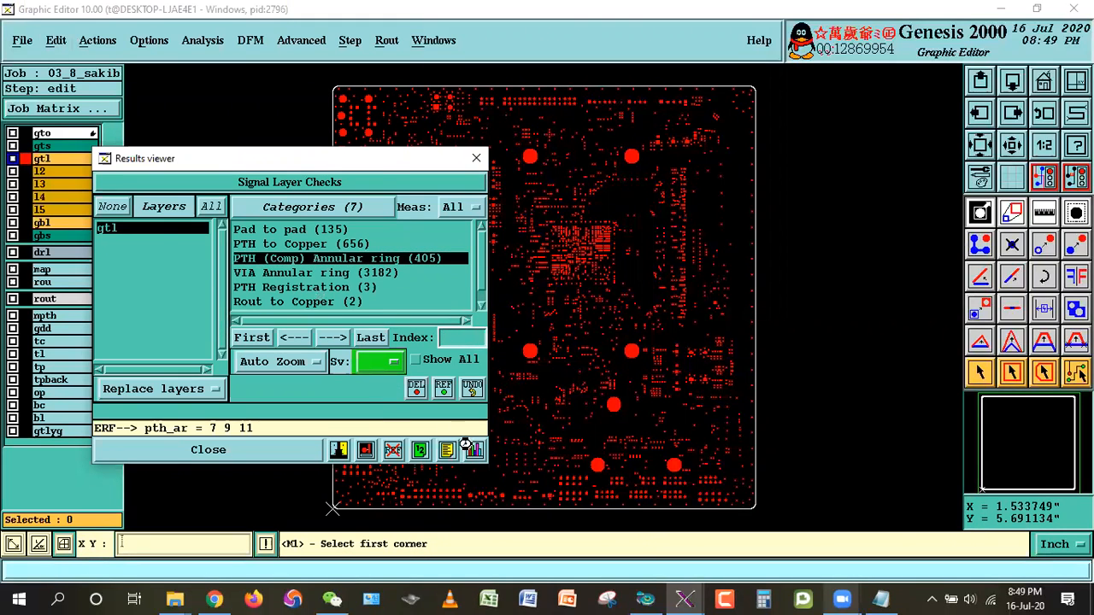
left_click(468, 448)
left_click_drag(201, 267, 151, 198)
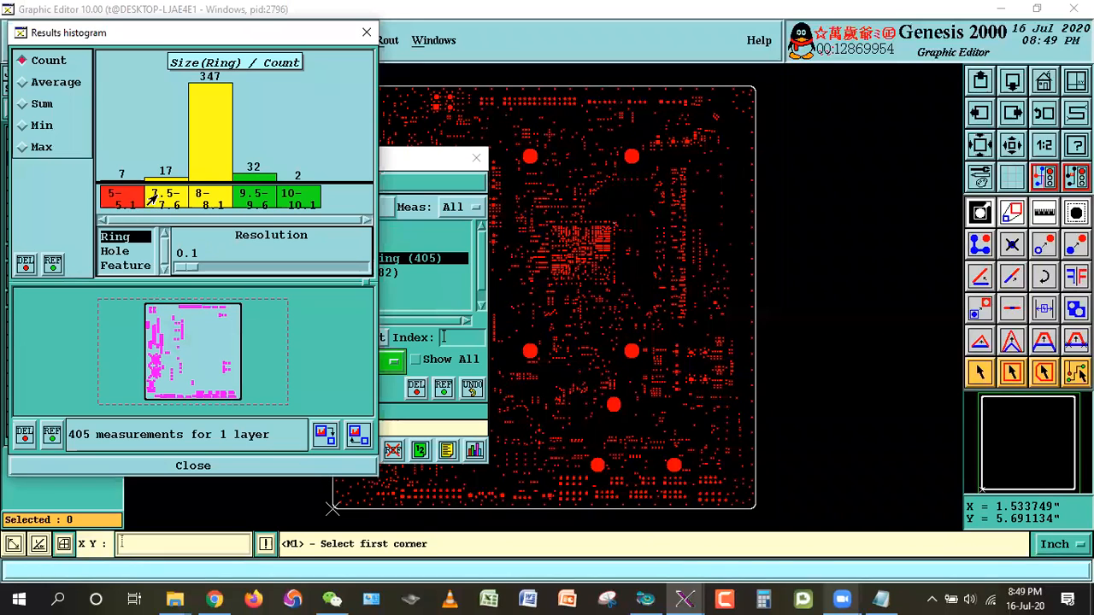
left_click(193, 465)
left_click(207, 449)
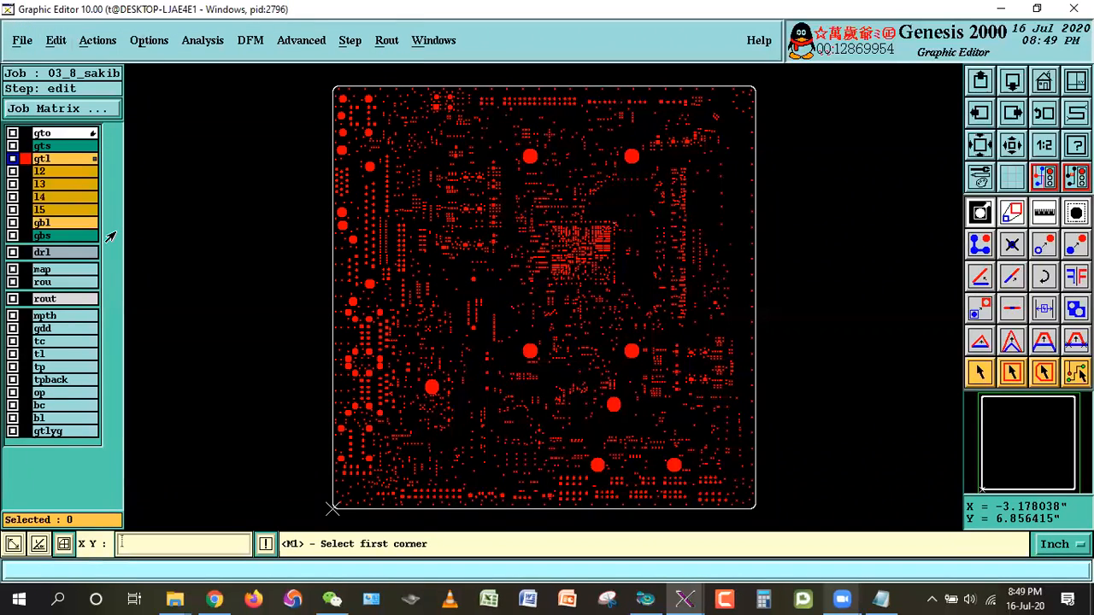
Run Signal Layer Opt on gtl with the mk(padup) ERF, using 8 mil PTH and 6 mil VIA annular rings with PadUp.
left_click(250, 40)
mouse_move(324, 143)
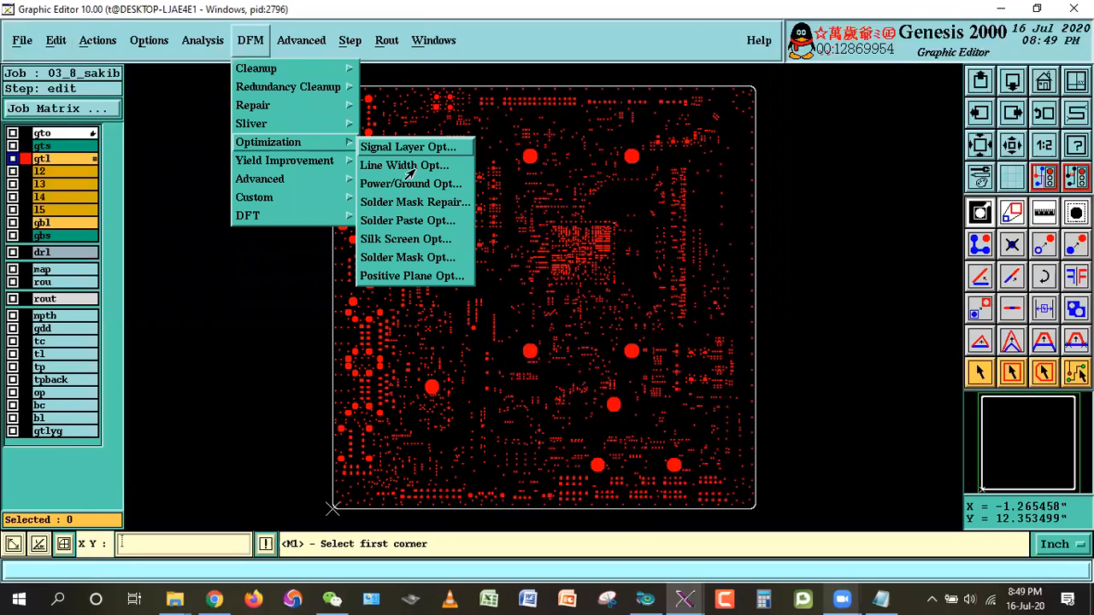
left_click(380, 146)
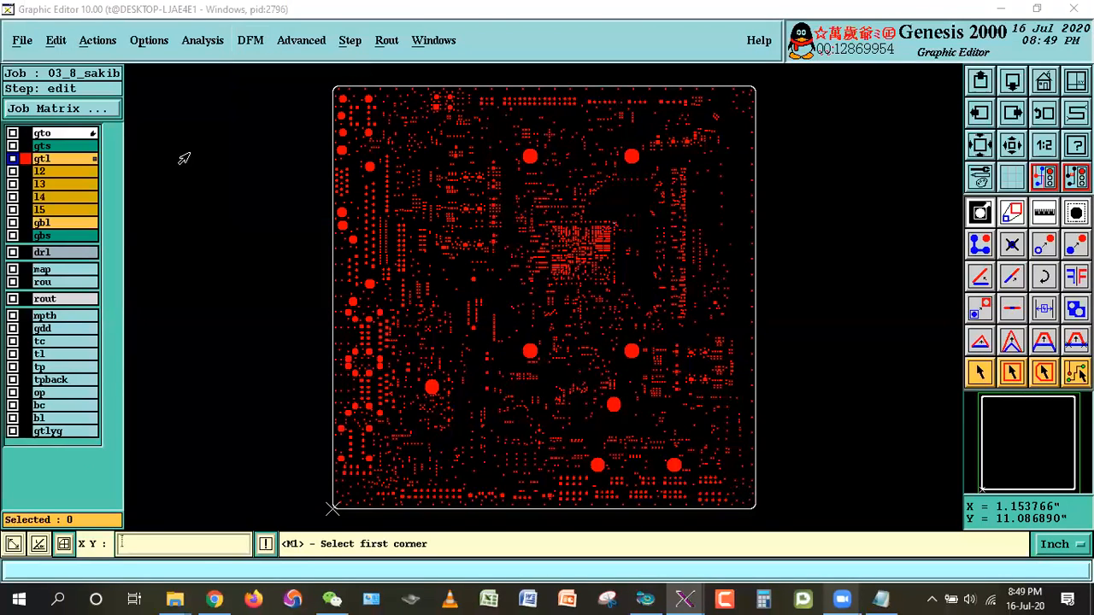
left_click(77, 459)
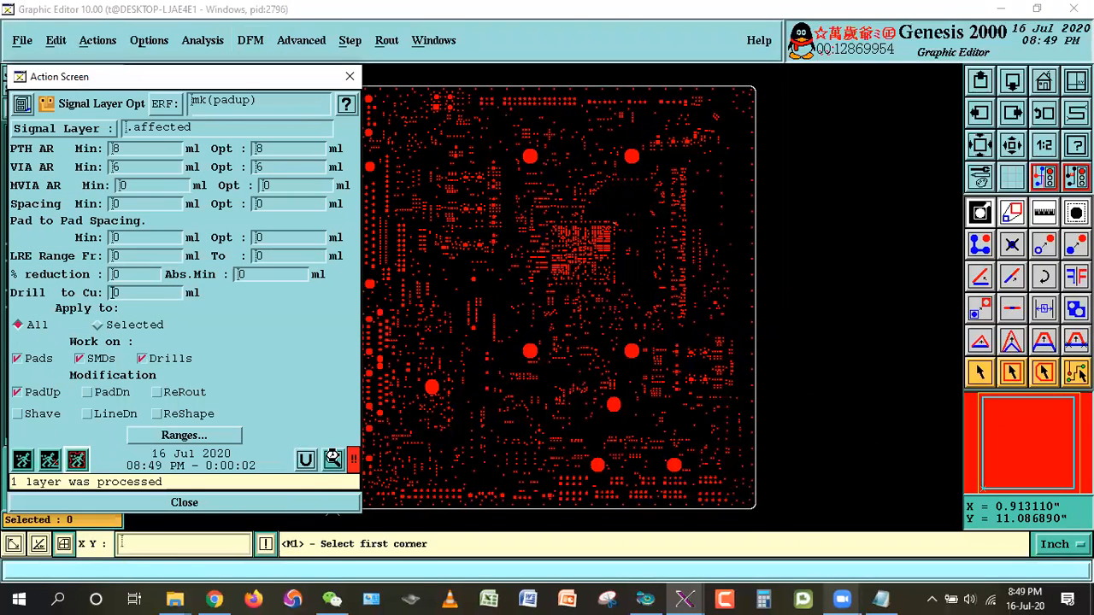
Open the Signal Layer Opt results and list their categories at green severity.
left_click(332, 459)
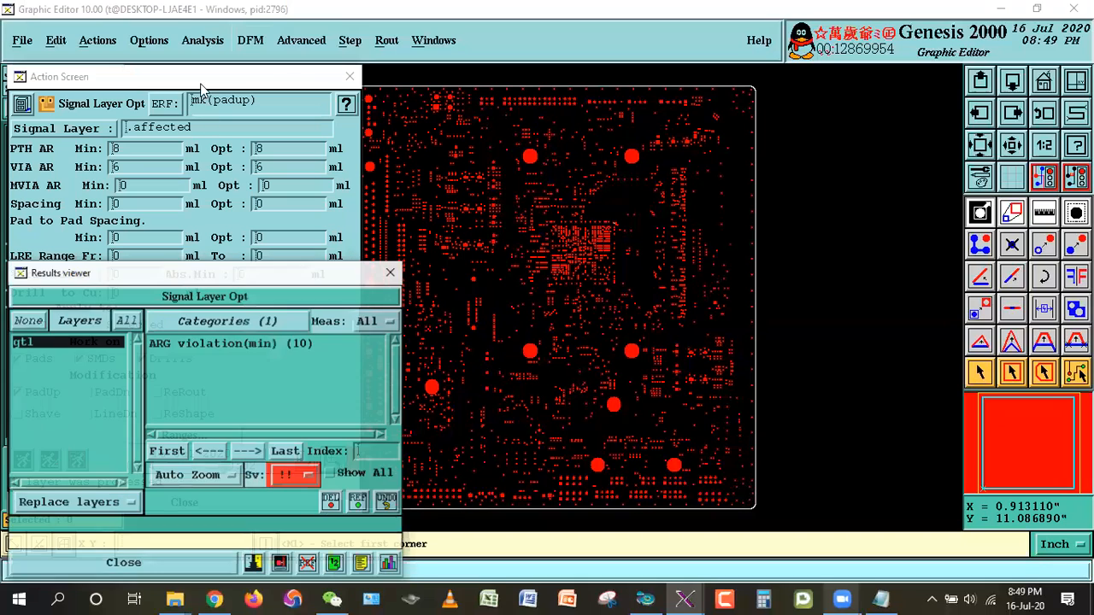
left_click(145, 237)
left_click(350, 77)
left_click_drag(299, 272, 348, 244)
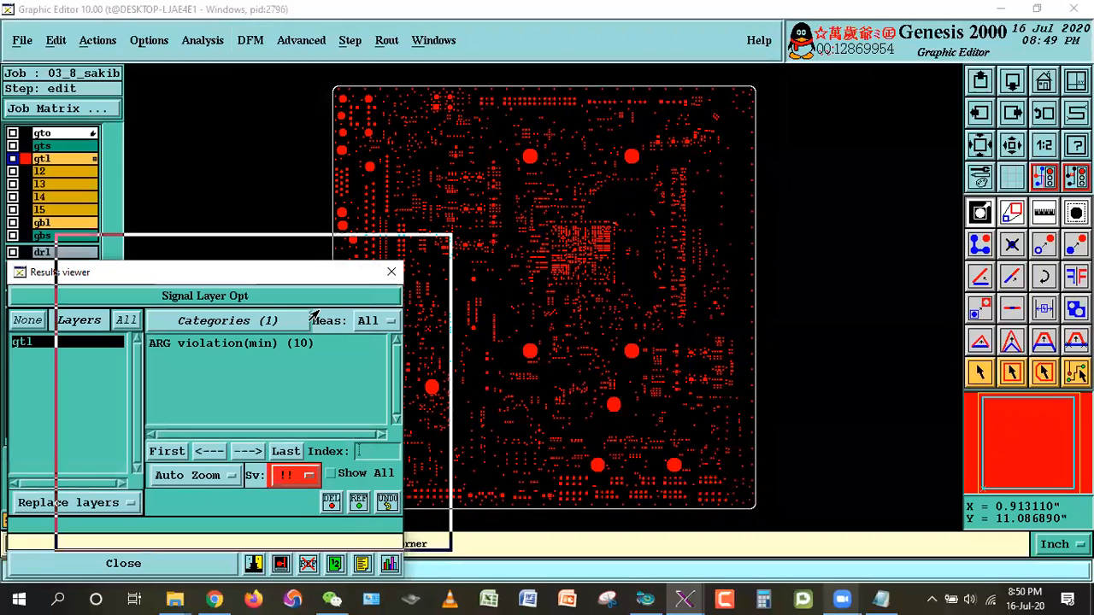
left_click_drag(312, 315, 366, 228)
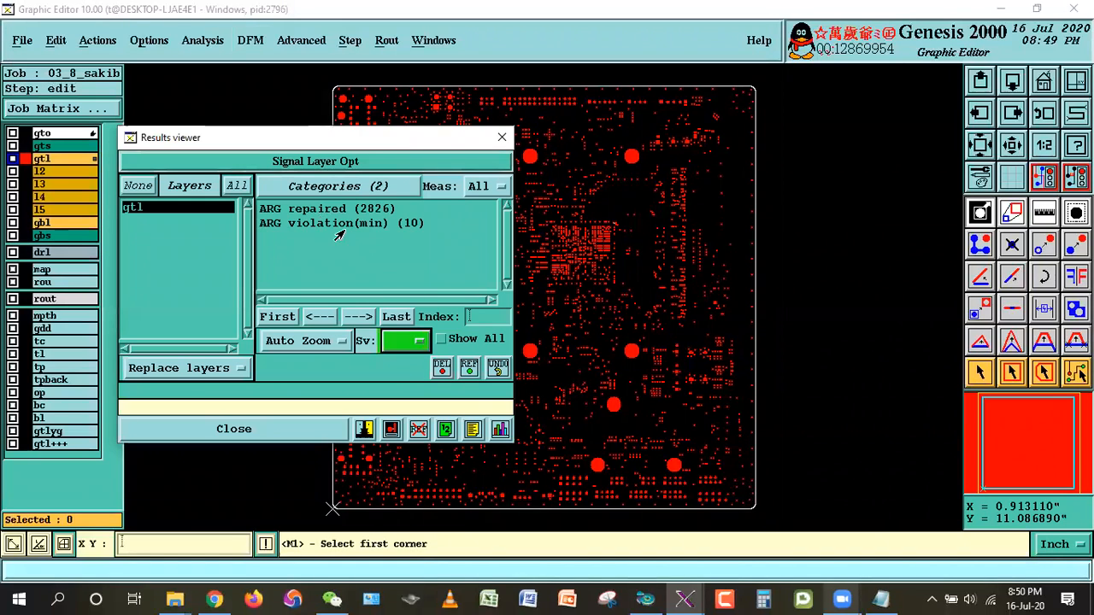
Step through the ARG violation(min) results on gtl to inspect each pad, and return to the first one.
left_click(338, 225)
left_click(272, 317)
left_click_drag(234, 136, 192, 294)
left_click(306, 477)
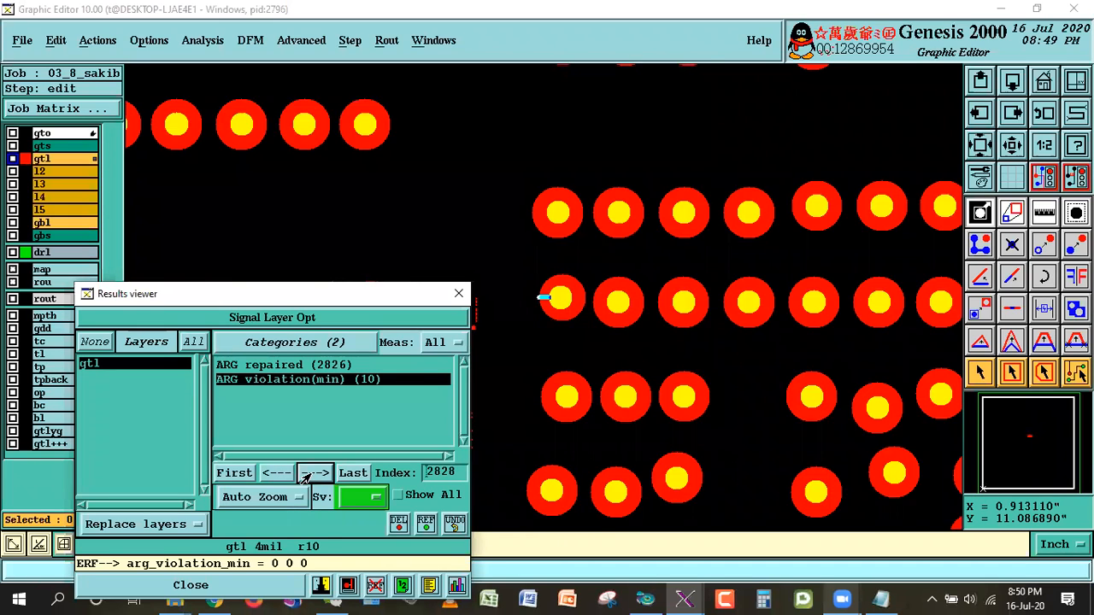
left_click(306, 477)
left_click(306, 477)
left_click(306, 477)
left_click(306, 477)
left_click(305, 477)
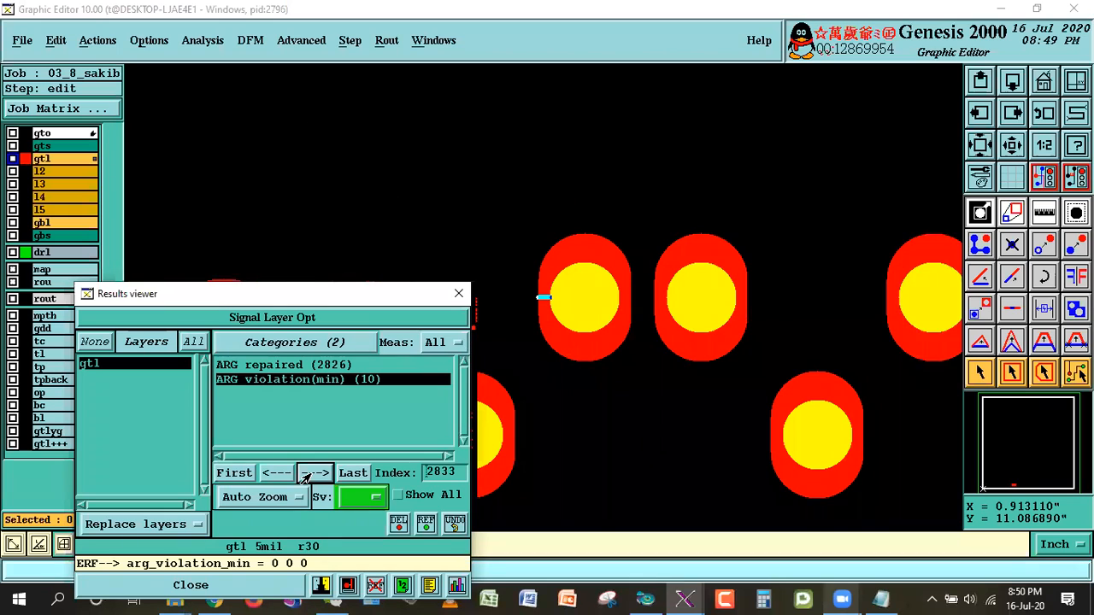
left_click(305, 477)
left_click(305, 477)
left_click(301, 477)
left_click(236, 474)
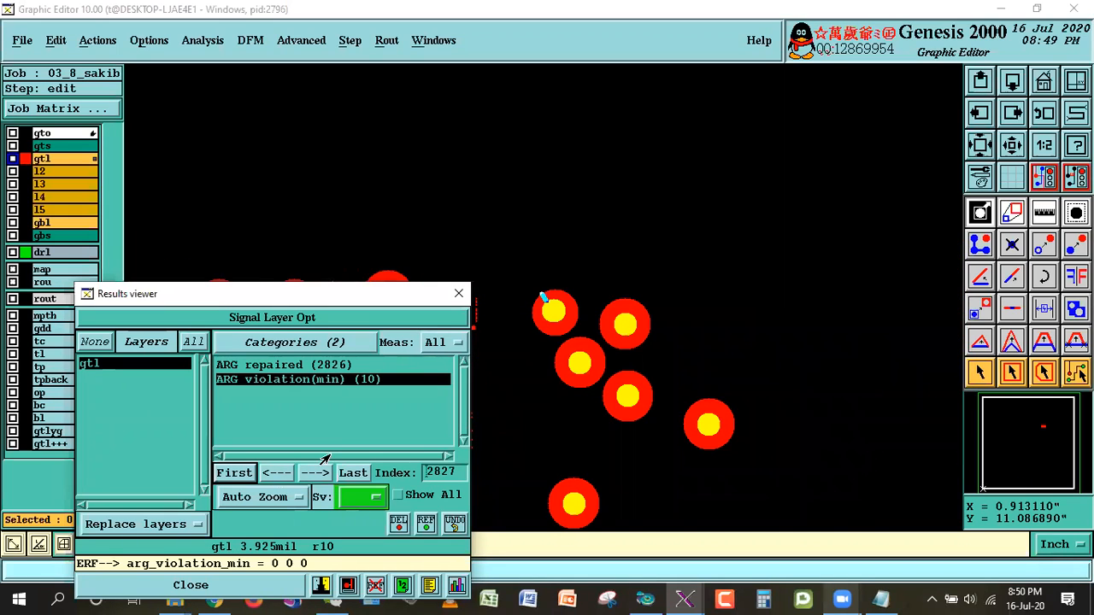
Step through the ARG violation(min) results to the oval pad and measure its annular ring between drl and gtl.
left_click(315, 474)
left_click(314, 475)
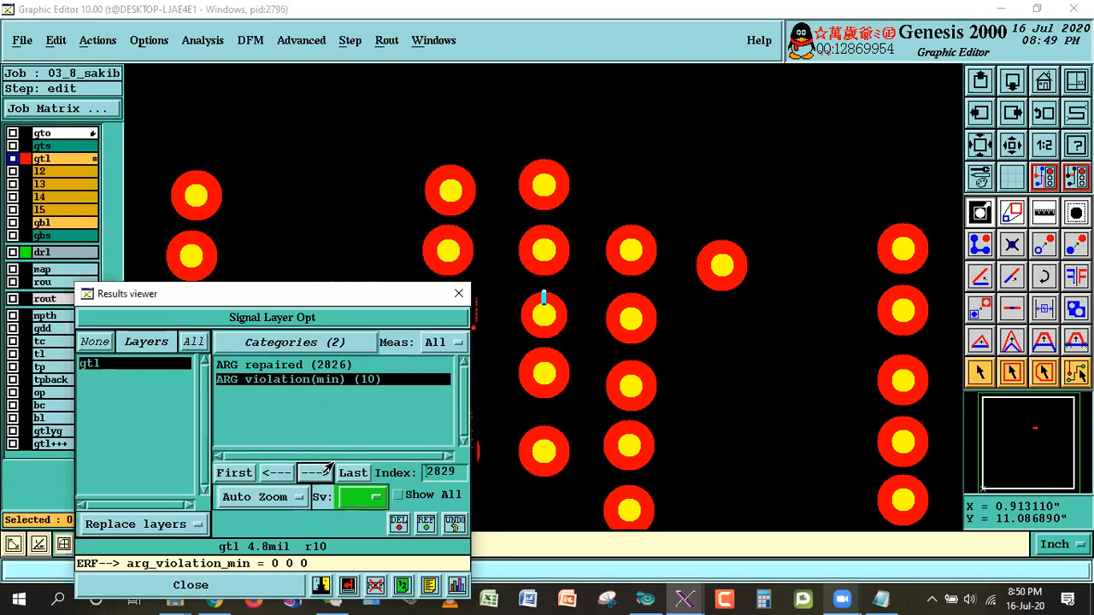
left_click(323, 473)
left_click_drag(381, 287, 365, 410)
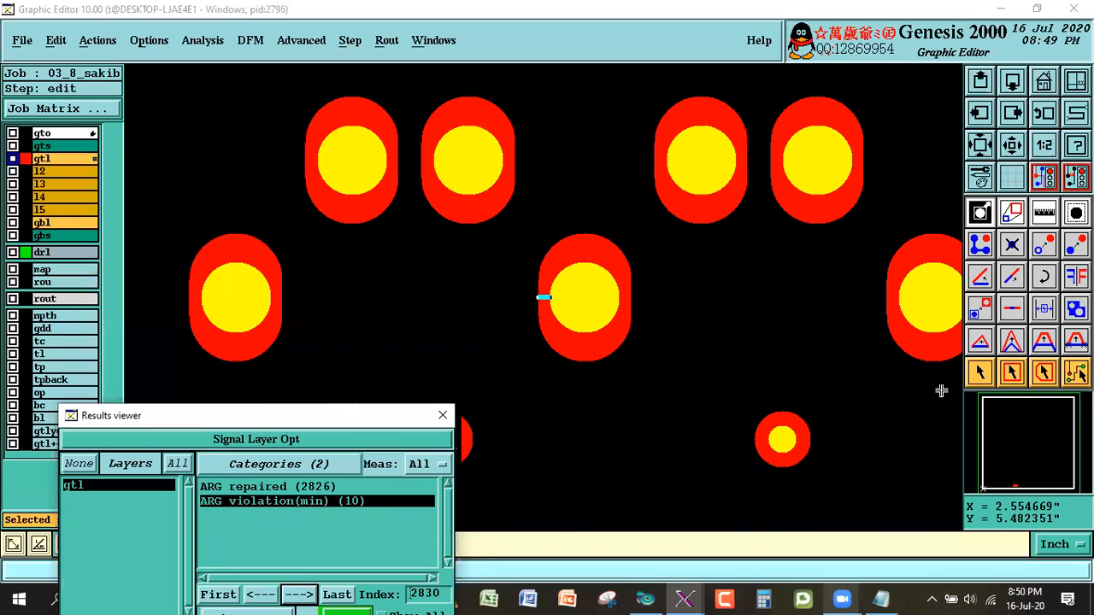
right_click(1043, 214)
left_click(1006, 320)
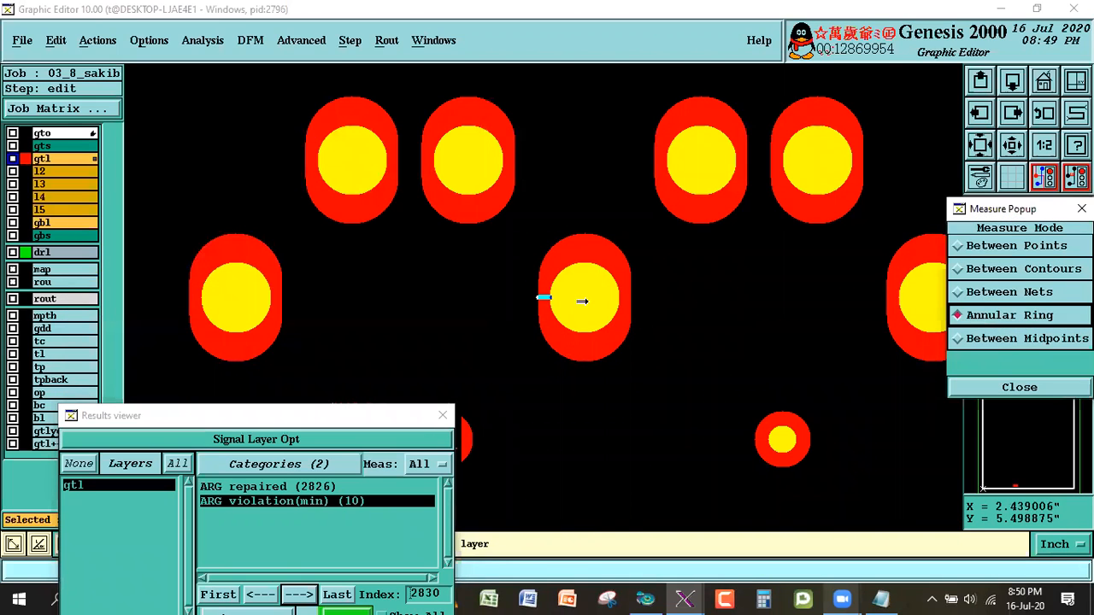
left_click(584, 300)
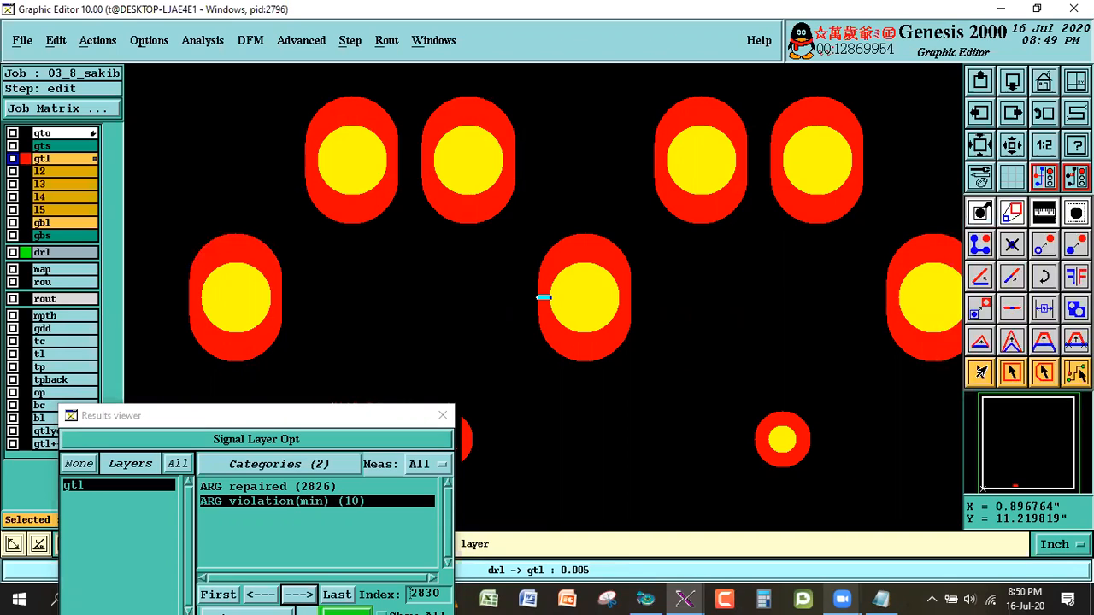
left_click(991, 389)
Select all oval40x55 pads on gtl and resize them by 6 mil.
double_click(615, 286)
left_click_drag(304, 418, 506, 520)
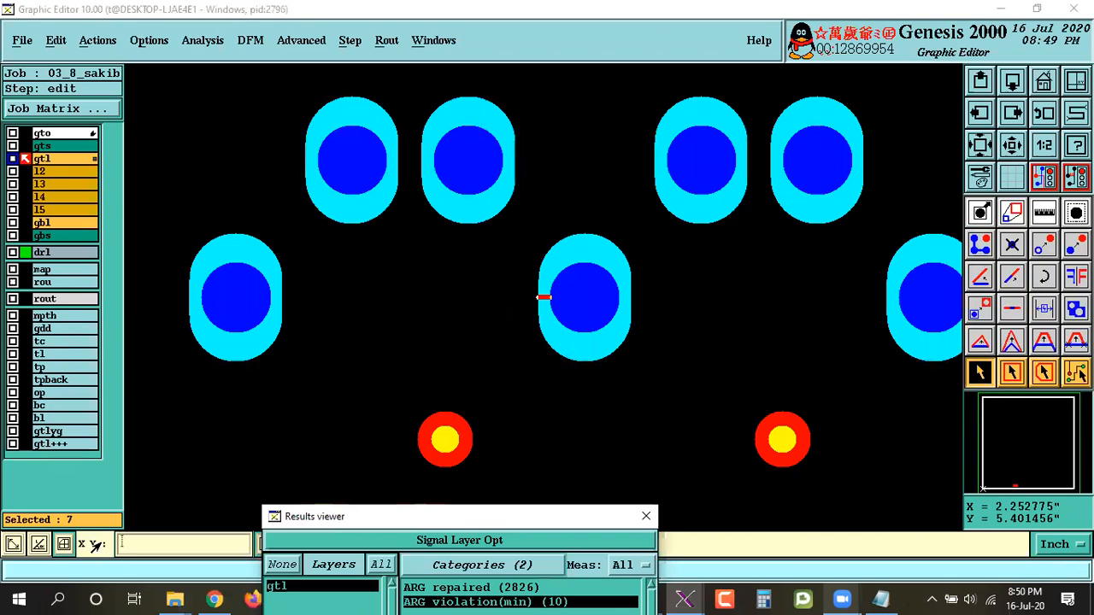
left_click(54, 40)
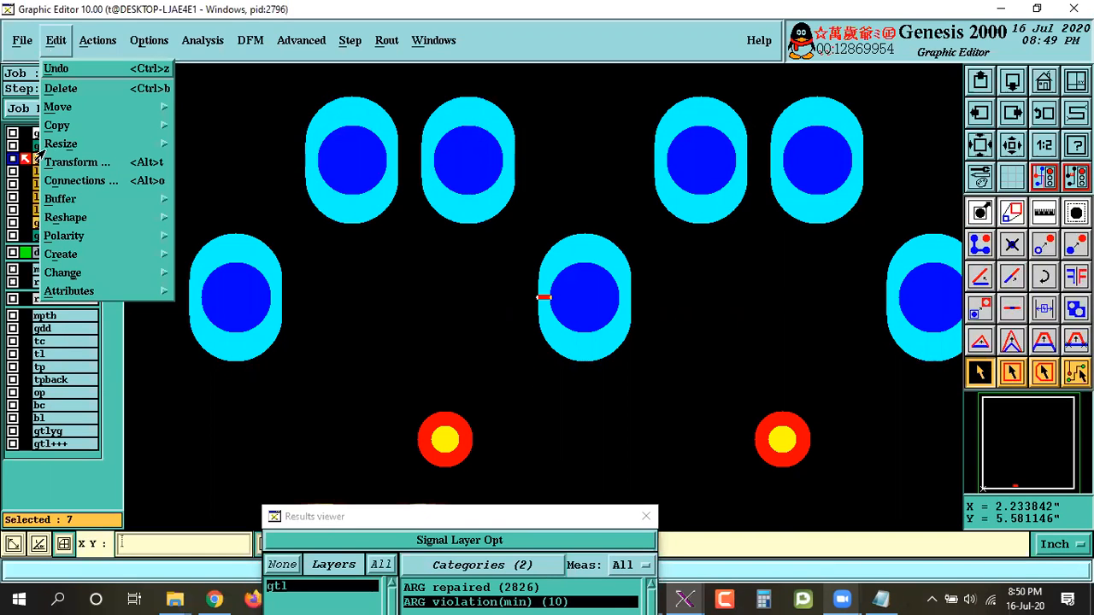
mouse_move(62, 143)
left_click(199, 148)
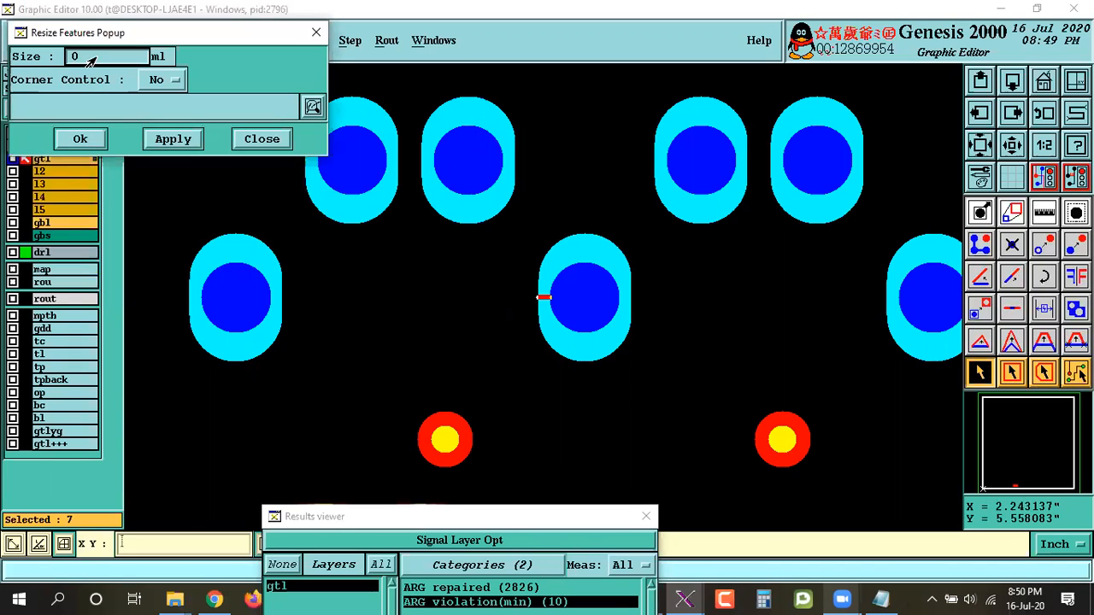
type("6")
left_click(72, 142)
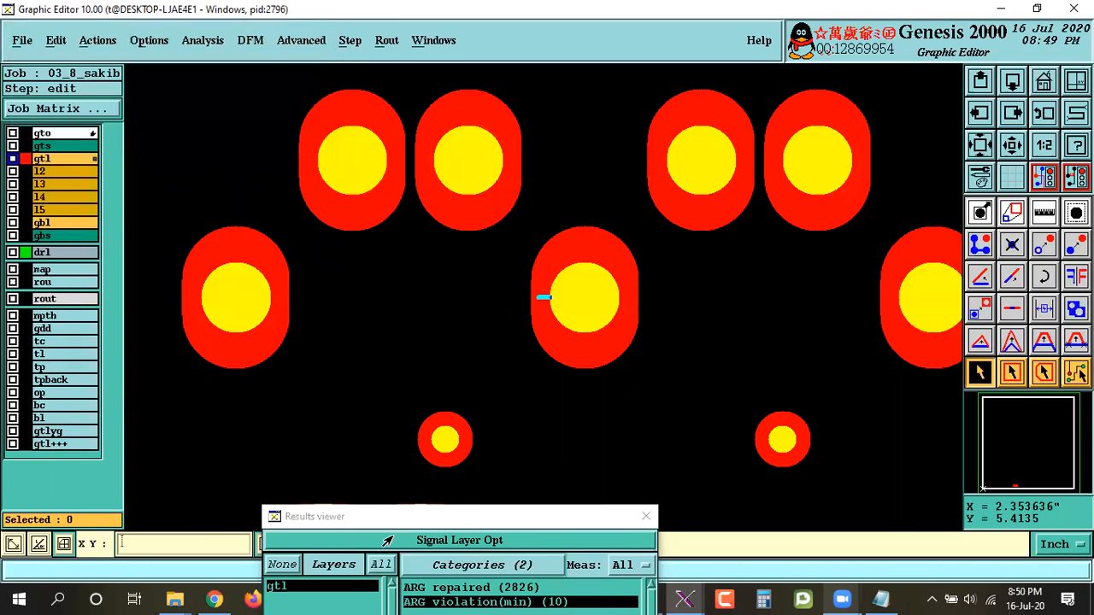
Return to the first ARG violation(min) result and recentre its via pad on the drill hole.
left_click_drag(423, 516, 202, 333)
left_click(199, 512)
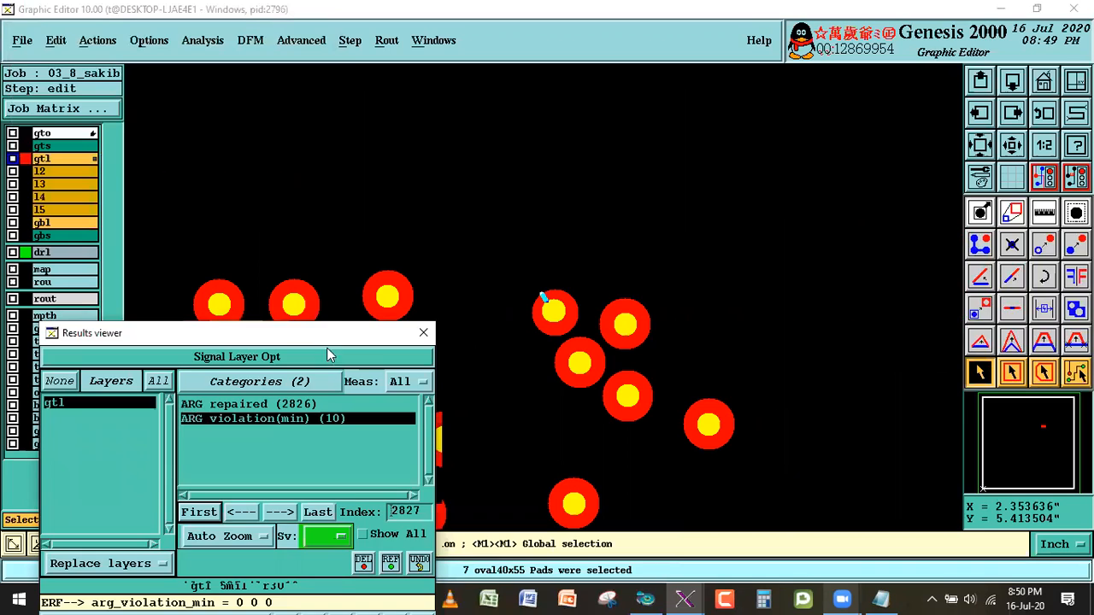
left_click_drag(328, 336, 346, 426)
right_click(649, 217)
left_click(704, 252)
left_click(506, 267)
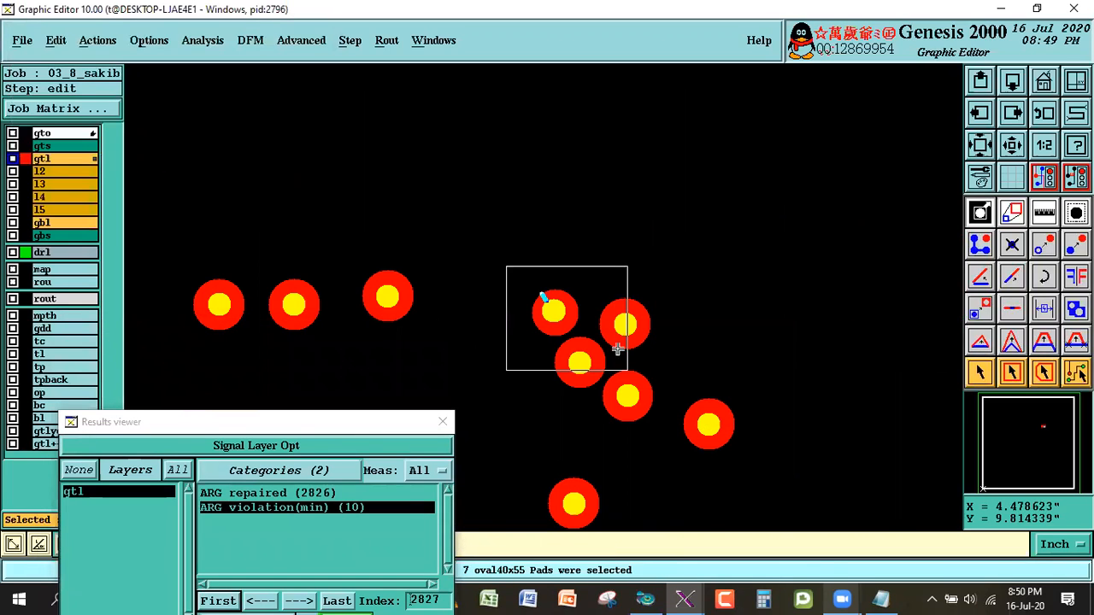
left_click(618, 348)
right_click(649, 152)
left_click(706, 186)
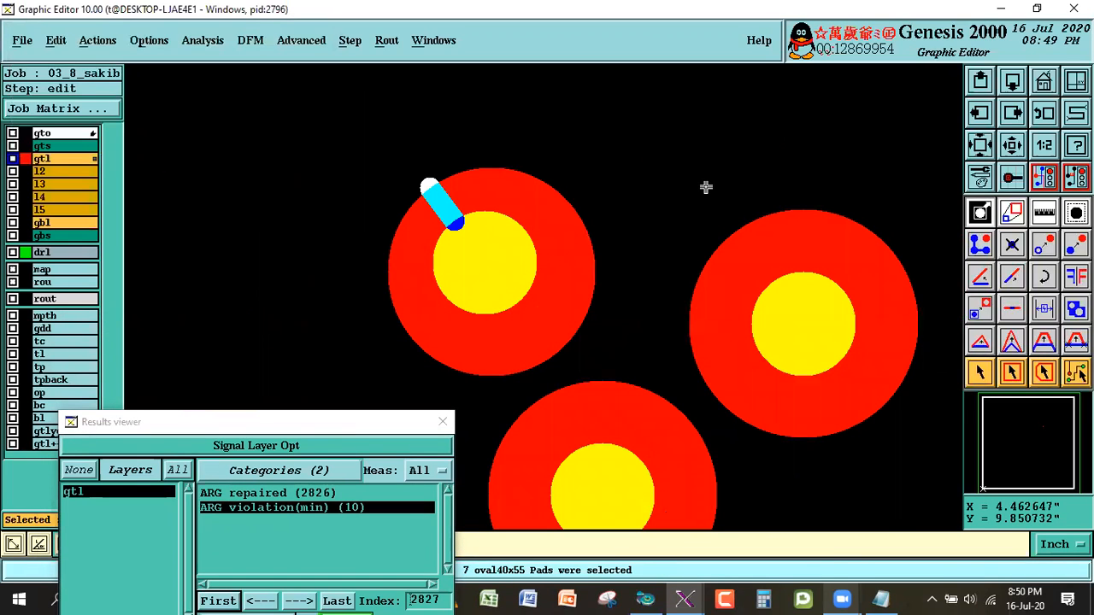
left_click(476, 234)
left_click(476, 234)
Go to the second ARG violation(min) result and move its via pad's centre onto the drill hole.
left_click_drag(292, 422, 217, 339)
left_click(218, 514)
right_click(546, 270)
left_click(598, 315)
left_click(504, 245)
left_click(631, 363)
left_click(1054, 249)
left_click(501, 287)
left_click(499, 287)
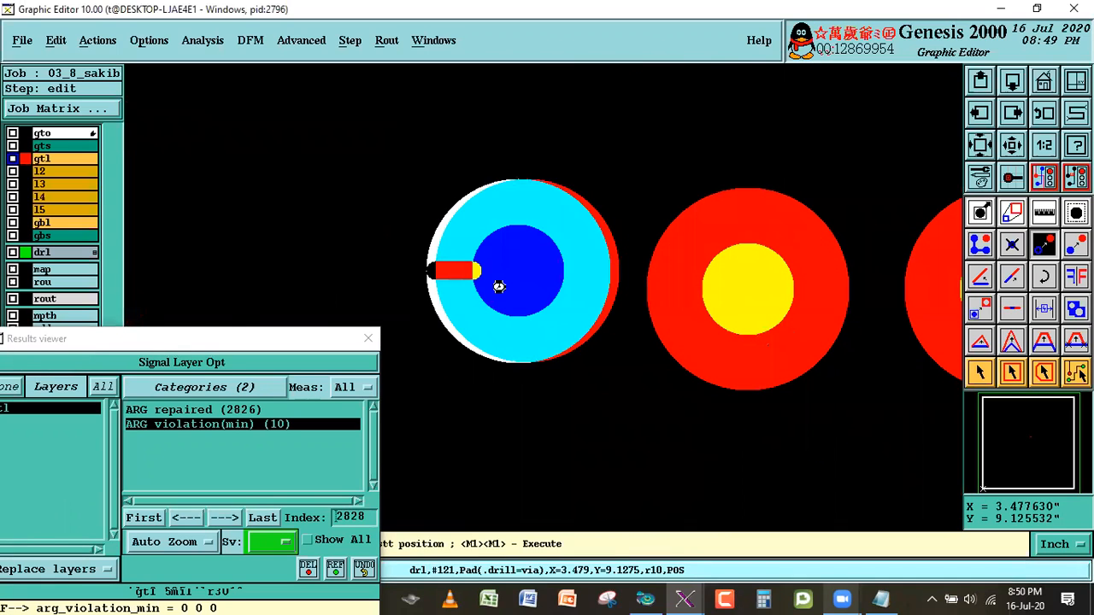
left_click(499, 287)
Switch the results viewer to Pan only and recentre the third violating via pad on its drill hole.
left_click(162, 543)
left_click(254, 535)
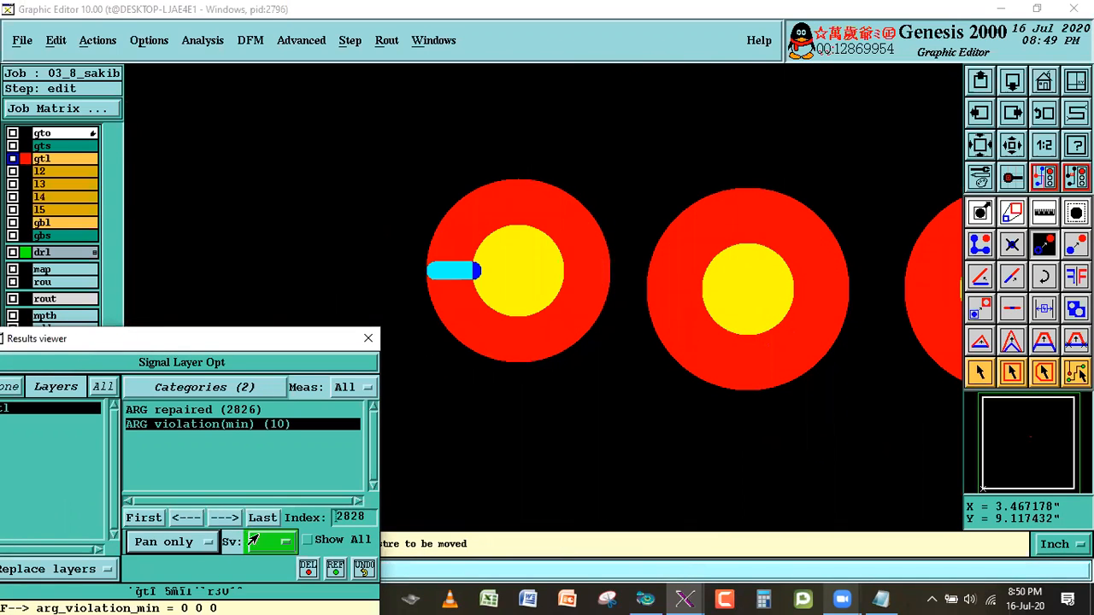
left_click(224, 517)
left_click(522, 339)
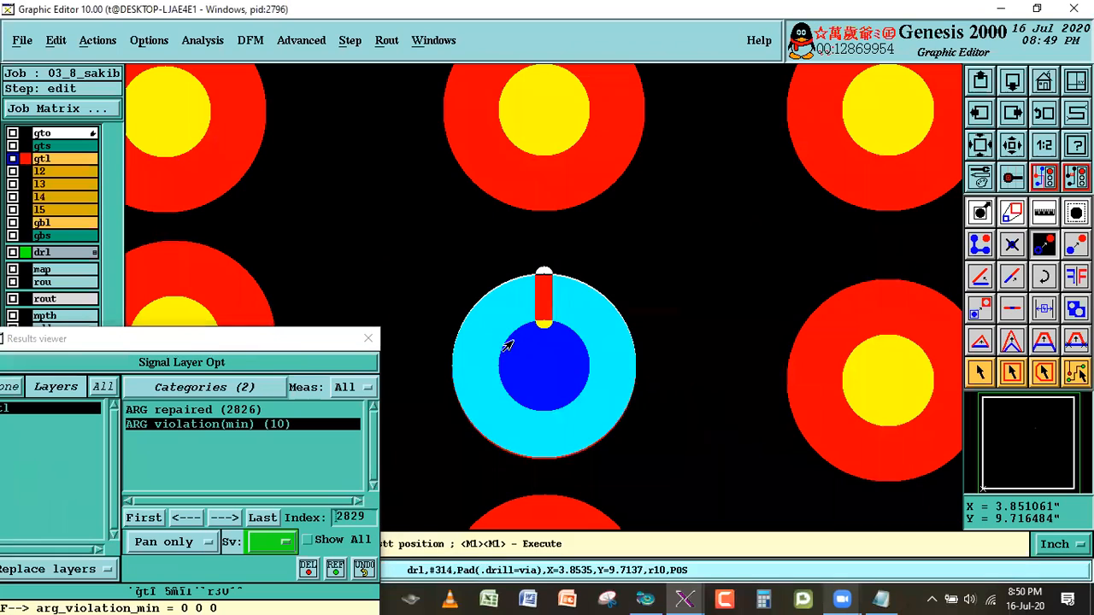
left_click(511, 341)
left_click(225, 517)
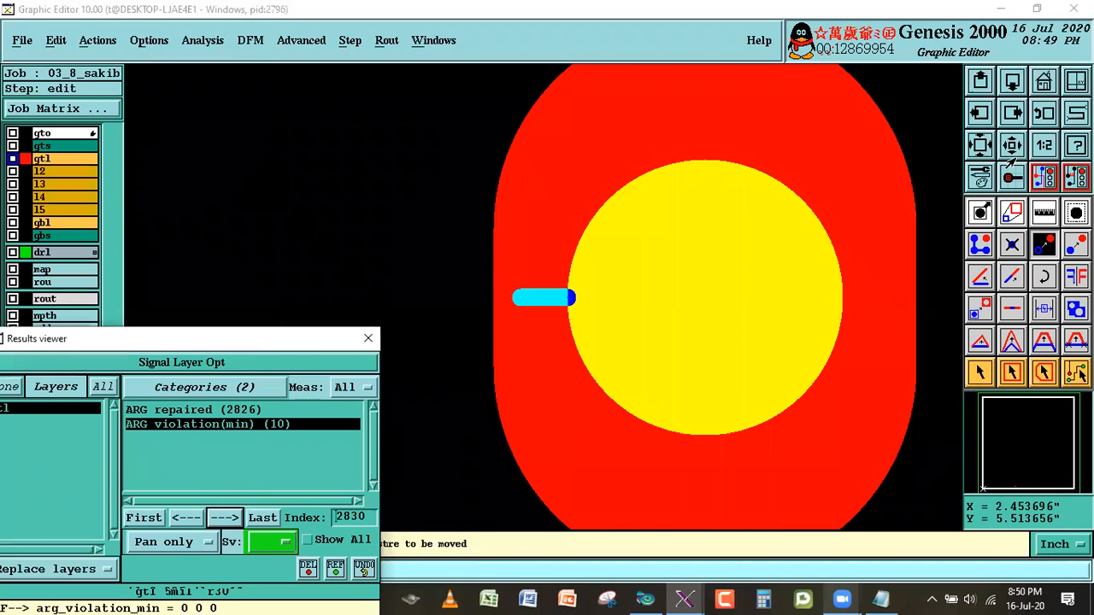
right_click(496, 153)
left_click(496, 153)
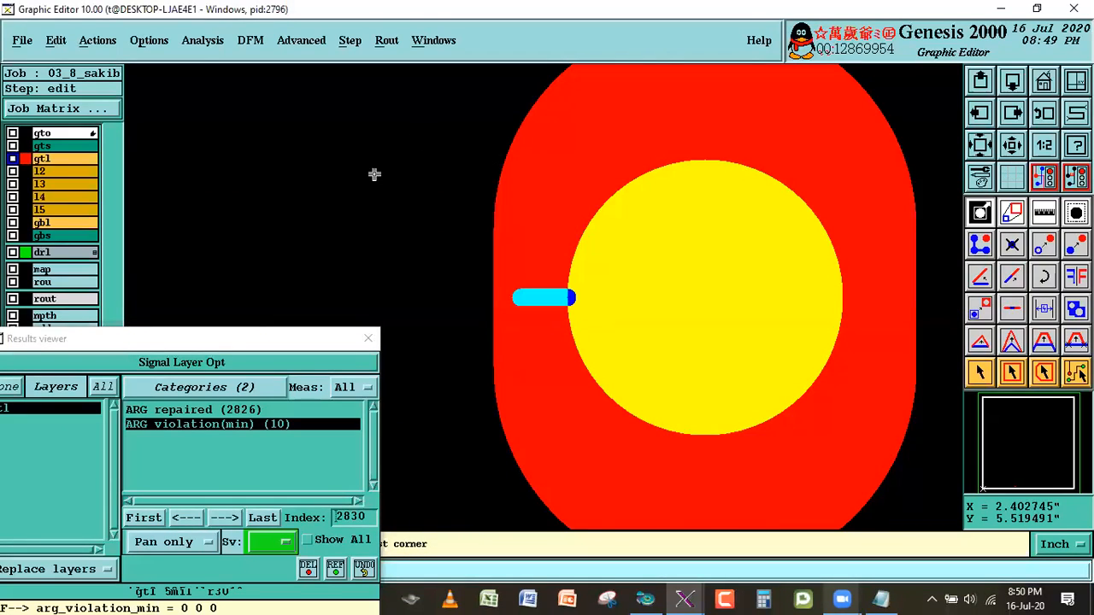
Hide drl, rerun Signal Layer Opt with mk(padup) on gtl using 8 mil PTH and 6 mil VIA rings, and close its results.
left_click(26, 252)
left_click_drag(167, 338, 751, 133)
left_click(1044, 81)
left_click(679, 419)
left_click_drag(129, 75, 282, 67)
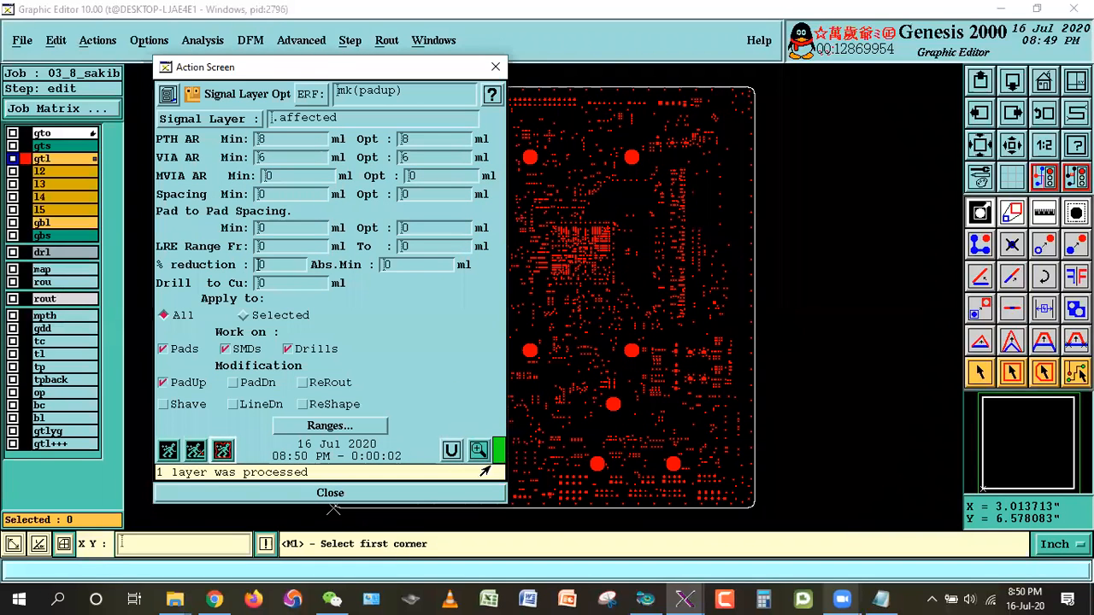
left_click(222, 450)
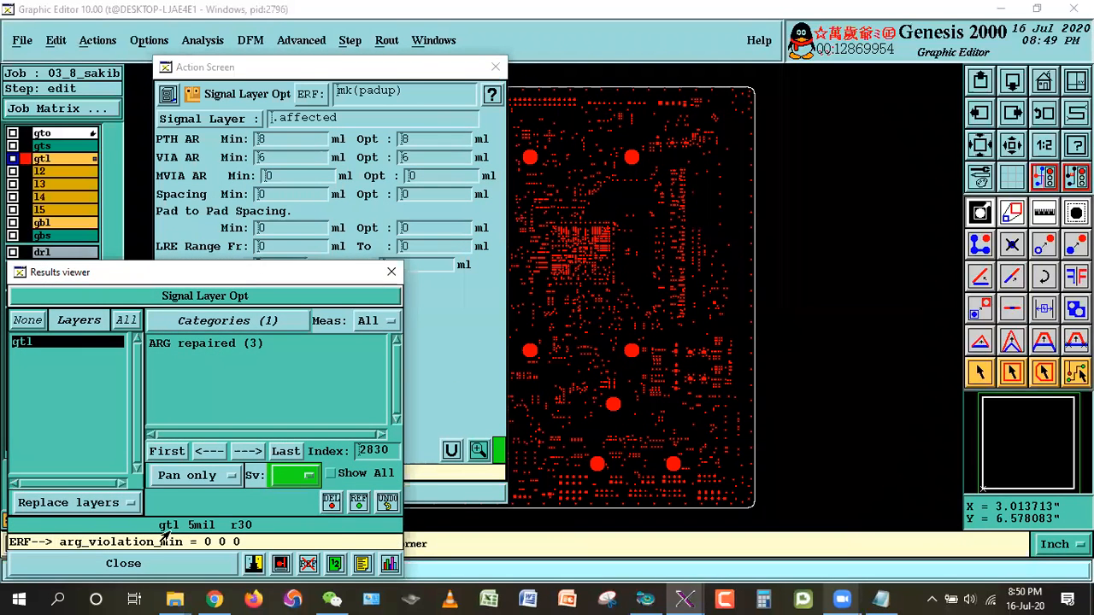
left_click(123, 563)
left_click(330, 488)
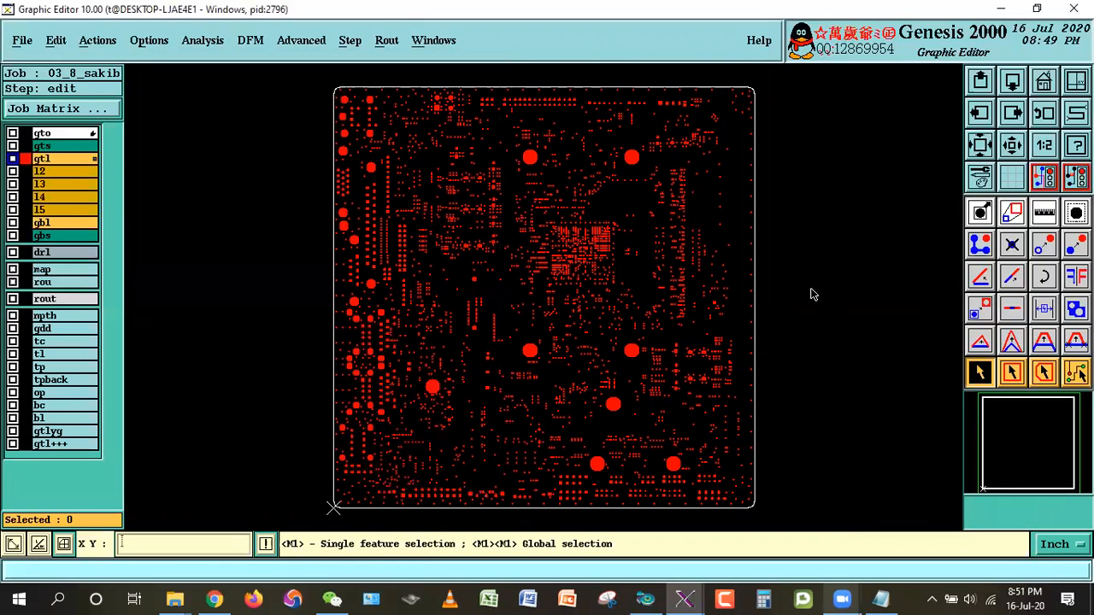
Delete the gtl+++ layer from the matrix.
right_click(53, 444)
mouse_move(225, 383)
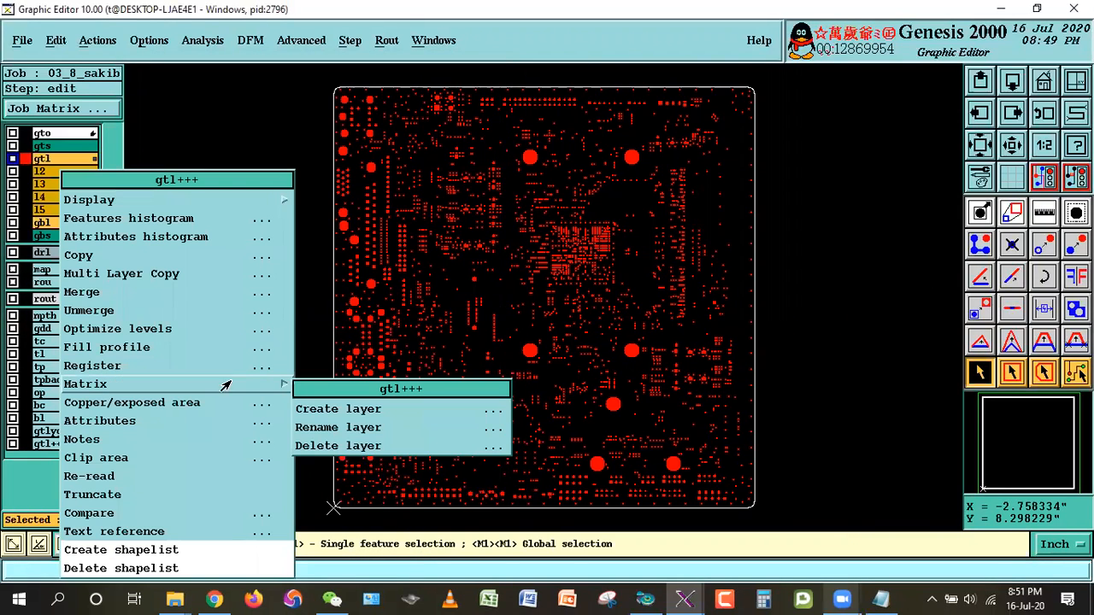
left_click(333, 444)
left_click(384, 342)
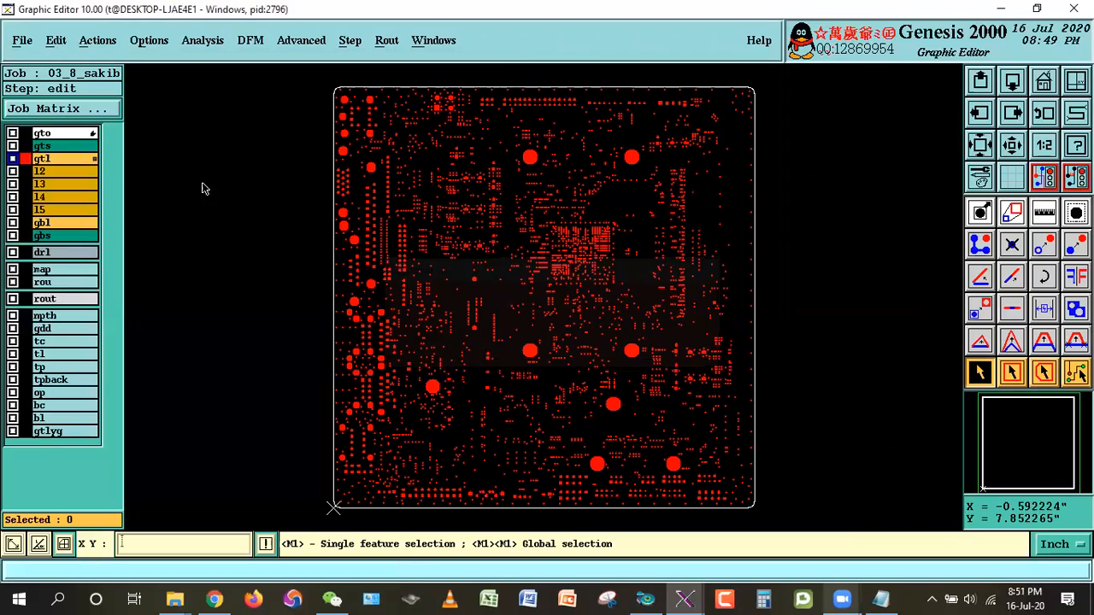
Display the drl layer instead of gtl and select its oval67x44 pads from the features histogram.
left_click(26, 159)
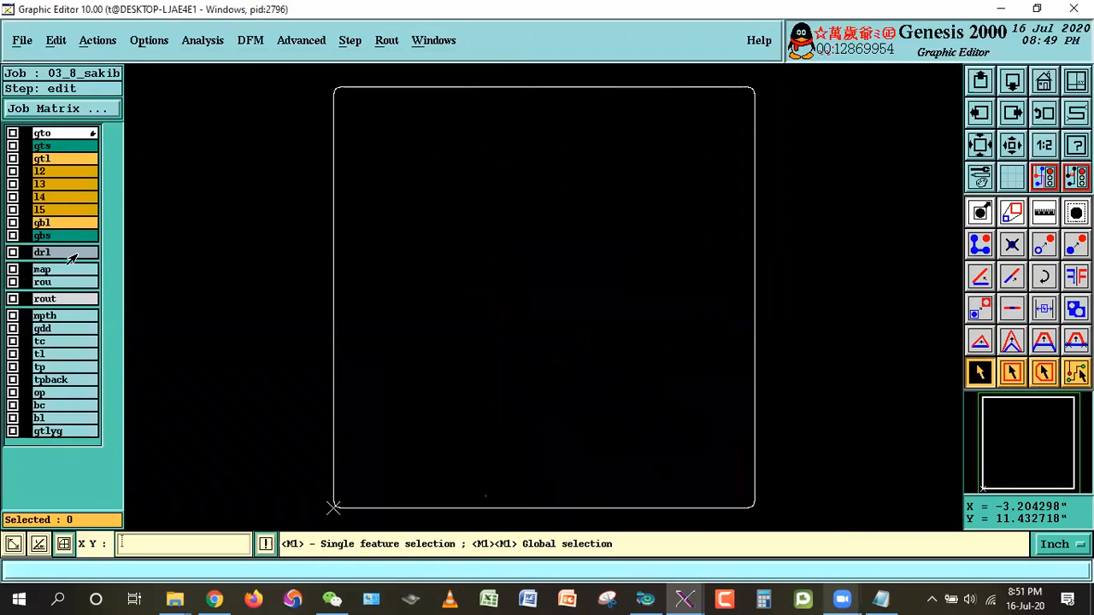
left_click(55, 251)
right_click(63, 254)
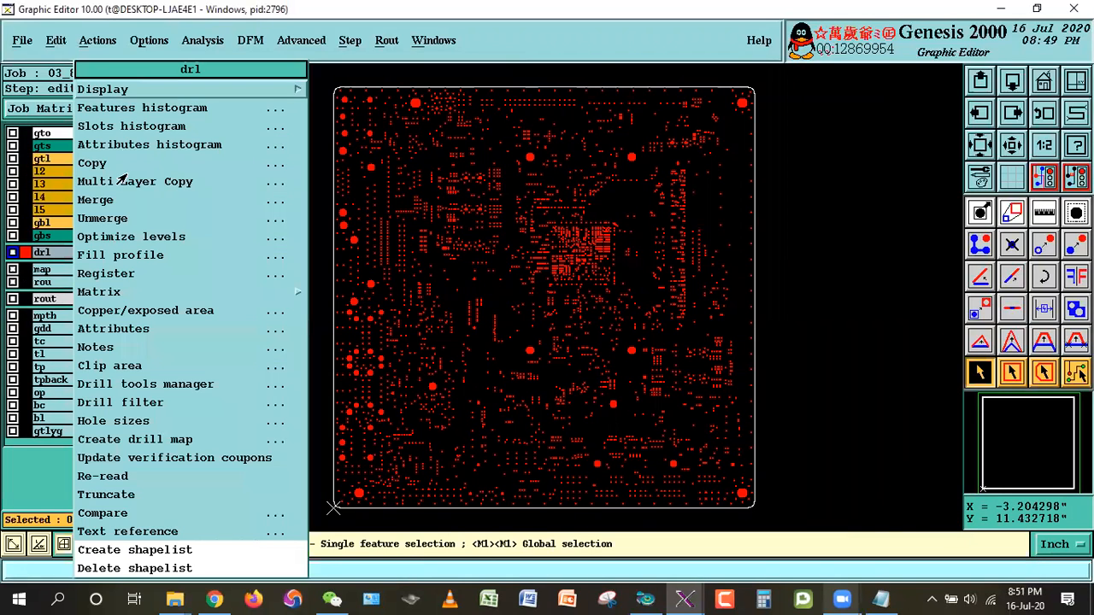
left_click(137, 108)
left_click_drag(136, 168, 317, 125)
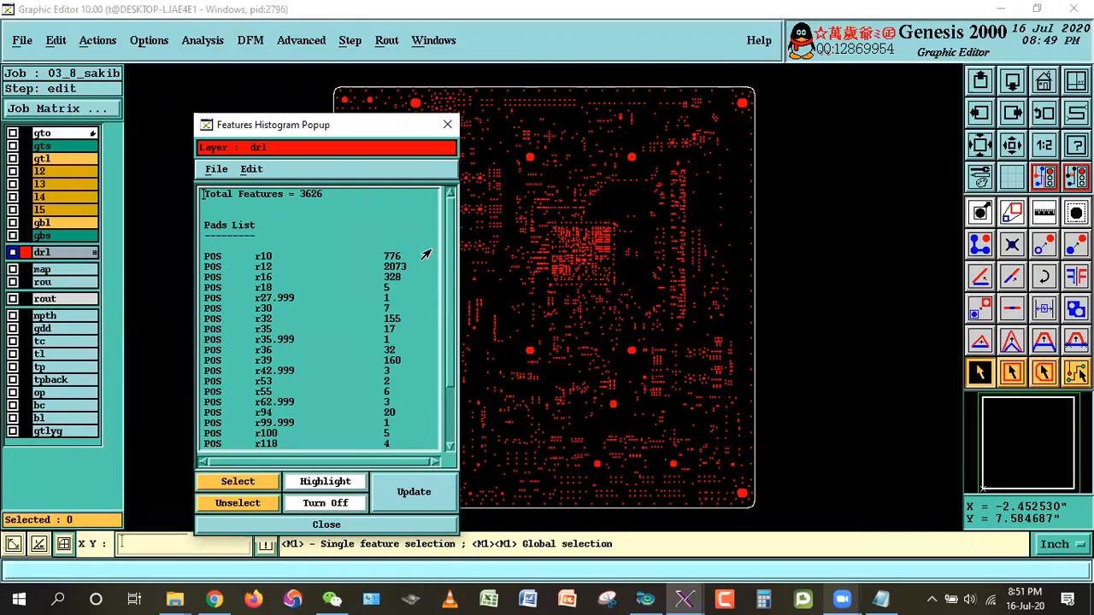
scroll(439, 341, "down", 3)
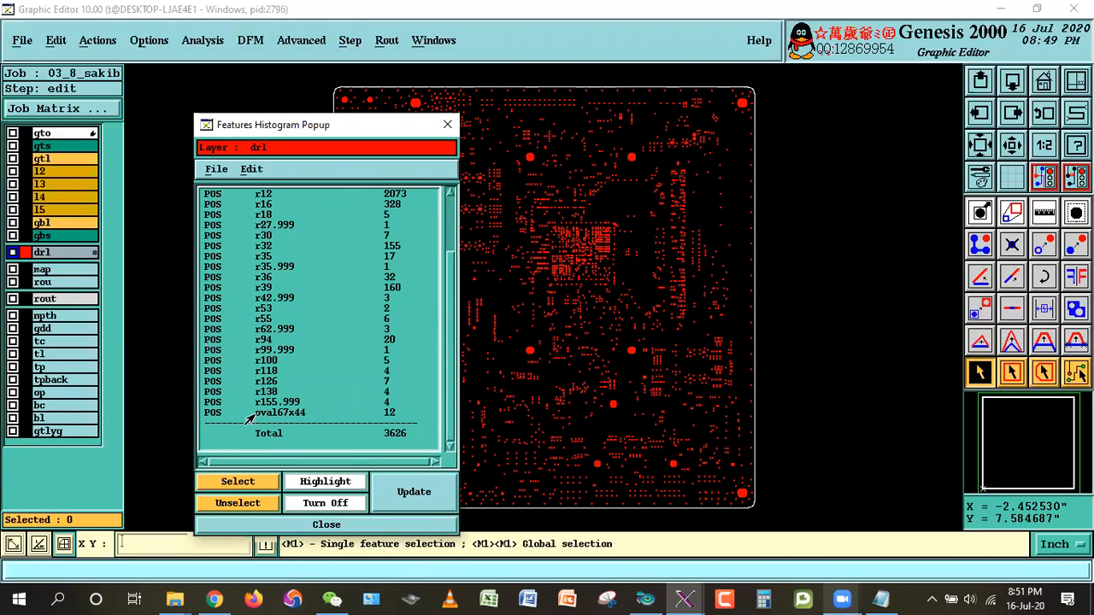
left_click(755, 81)
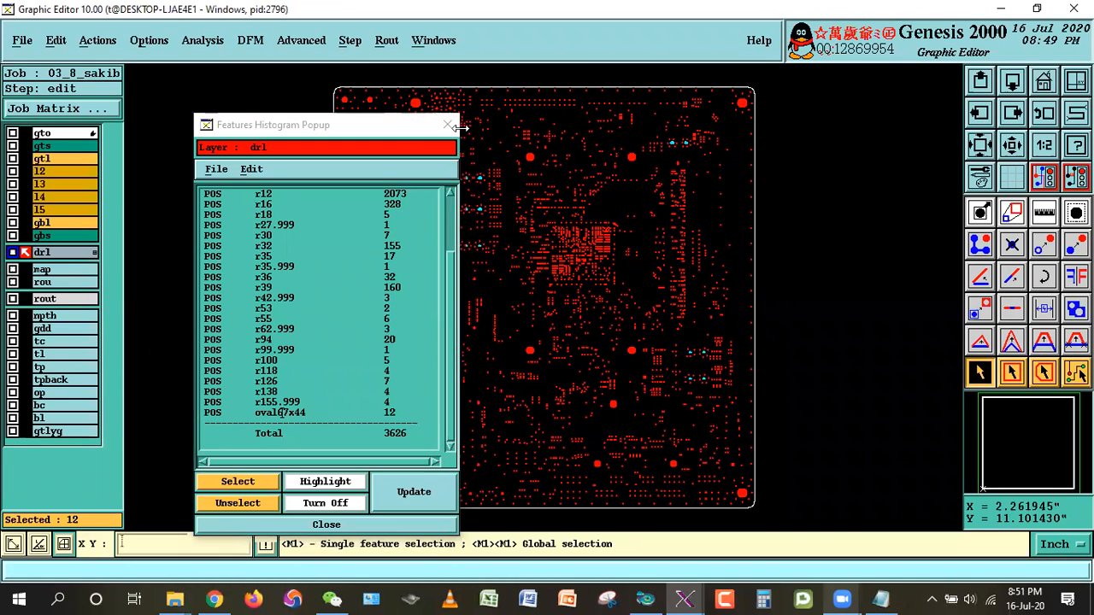
Copy the selected oval drill pads to a new layer named slot, resized by 18 mil, and close the histogram.
left_click(56, 41)
mouse_move(75, 125)
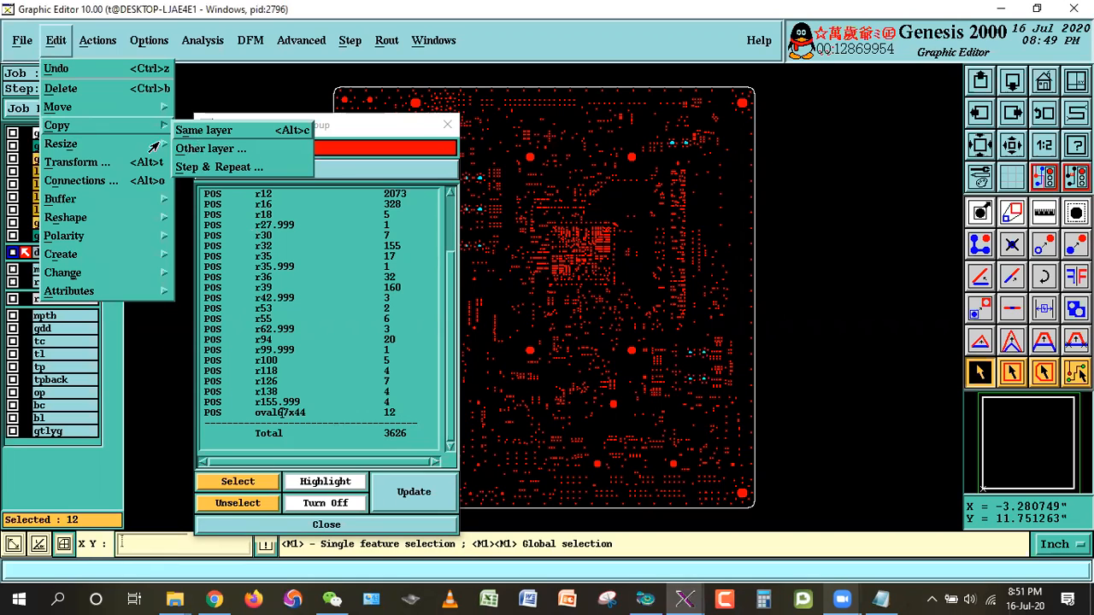
left_click(210, 148)
type("slot")
left_click(132, 148)
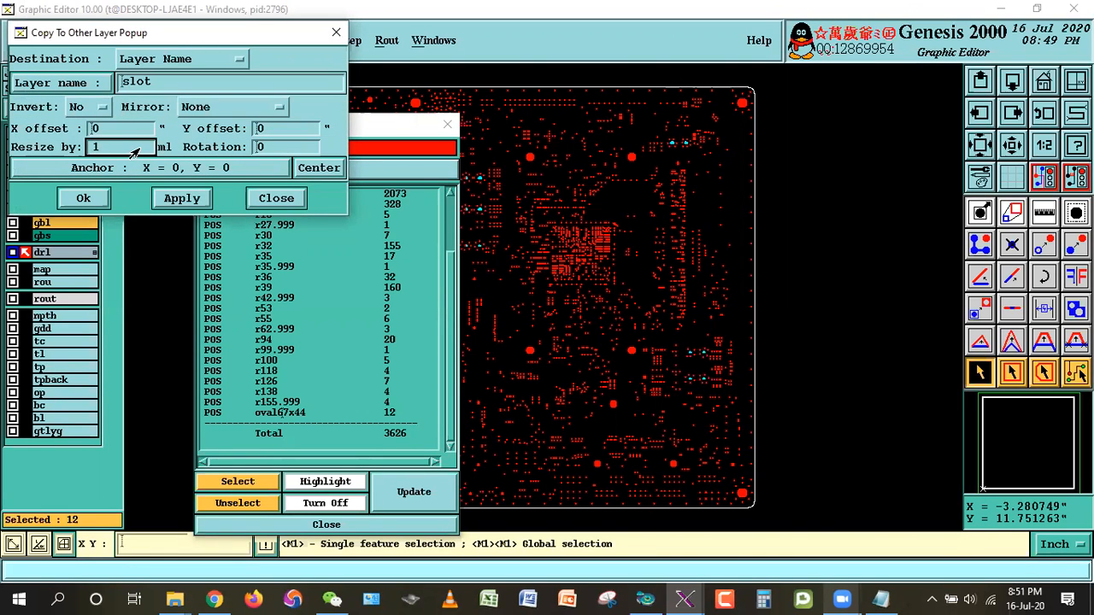
left_click(81, 198)
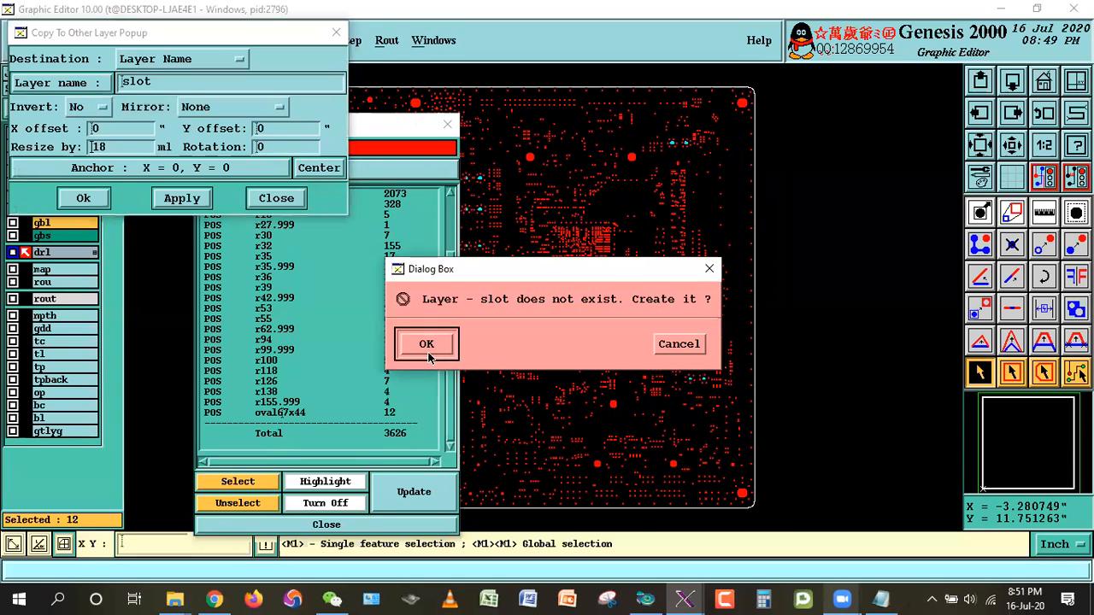
left_click(420, 344)
left_click(325, 525)
Display the slot layer and check which of its features are covered by gtl using Reference Selection in Covered mode.
left_click(51, 444)
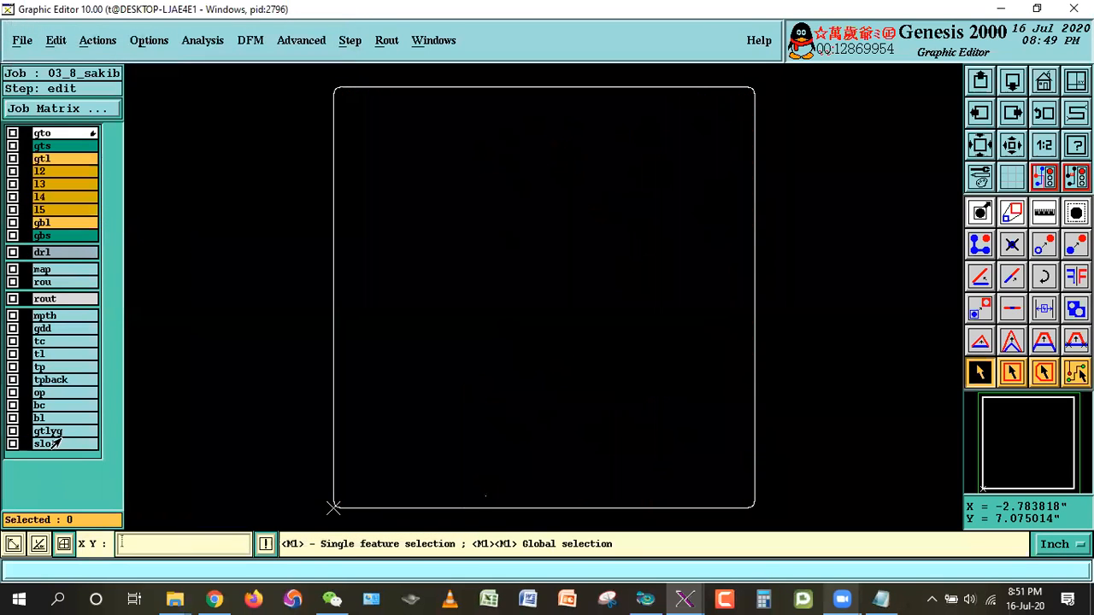
left_click(98, 41)
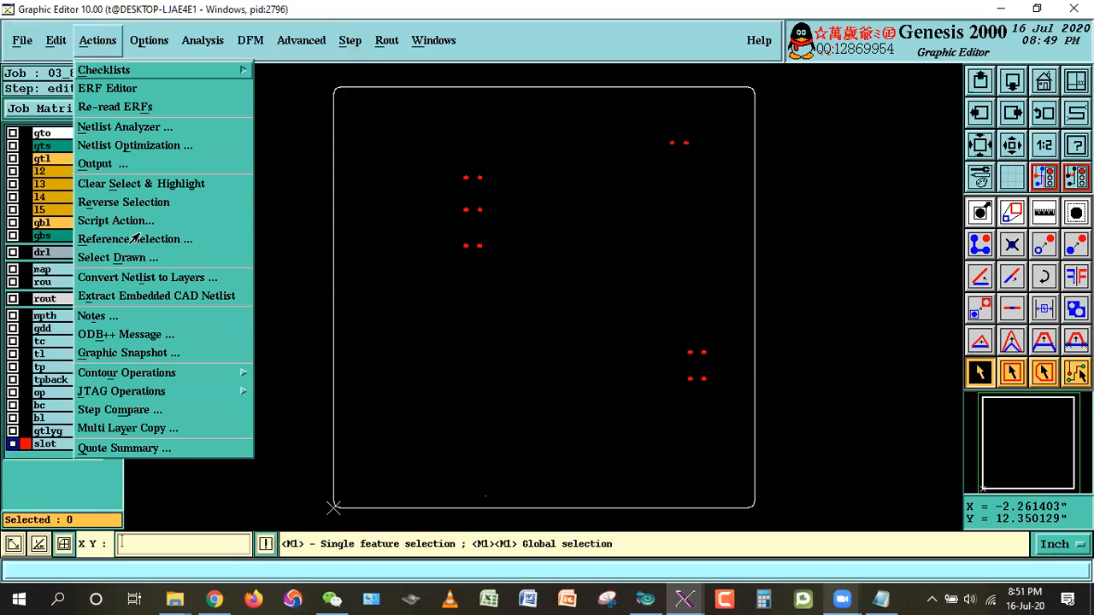
left_click(134, 240)
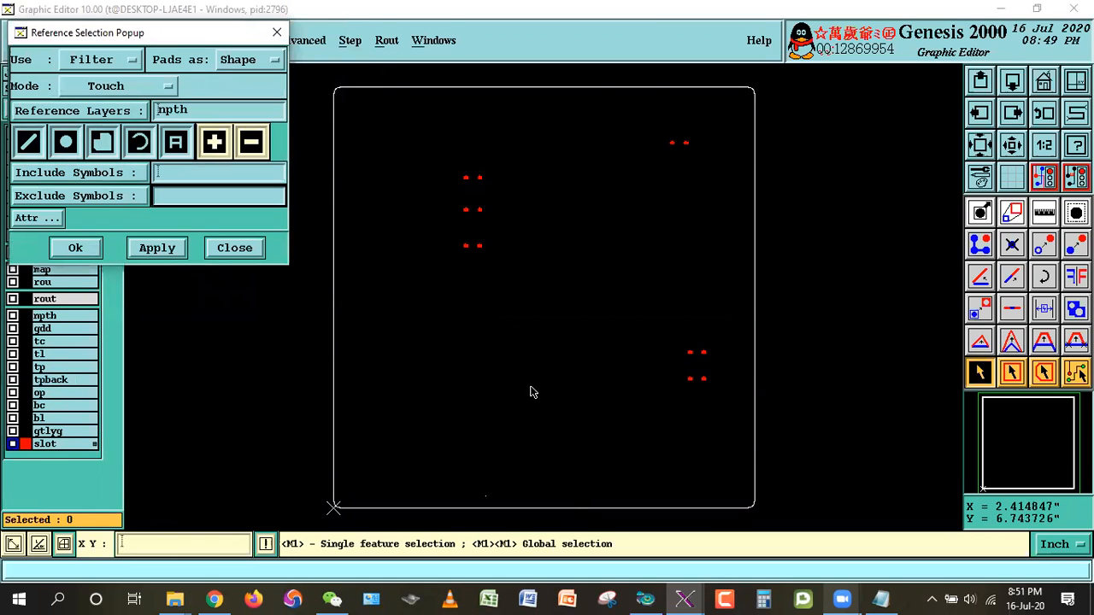
left_click(89, 91)
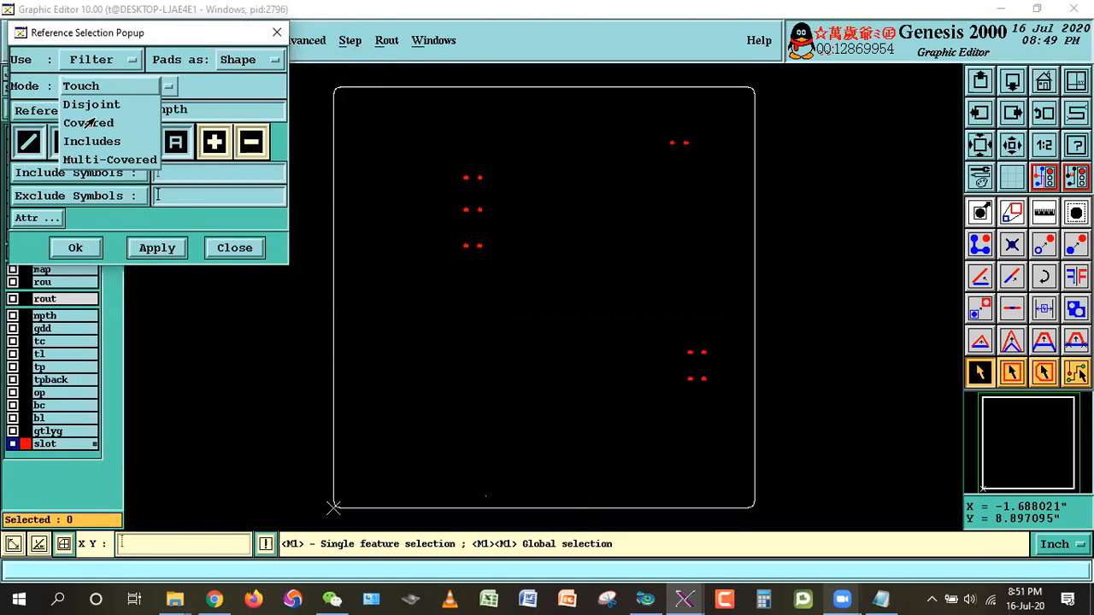
left_click(89, 123)
left_click(76, 110)
double_click(39, 183)
left_click(156, 249)
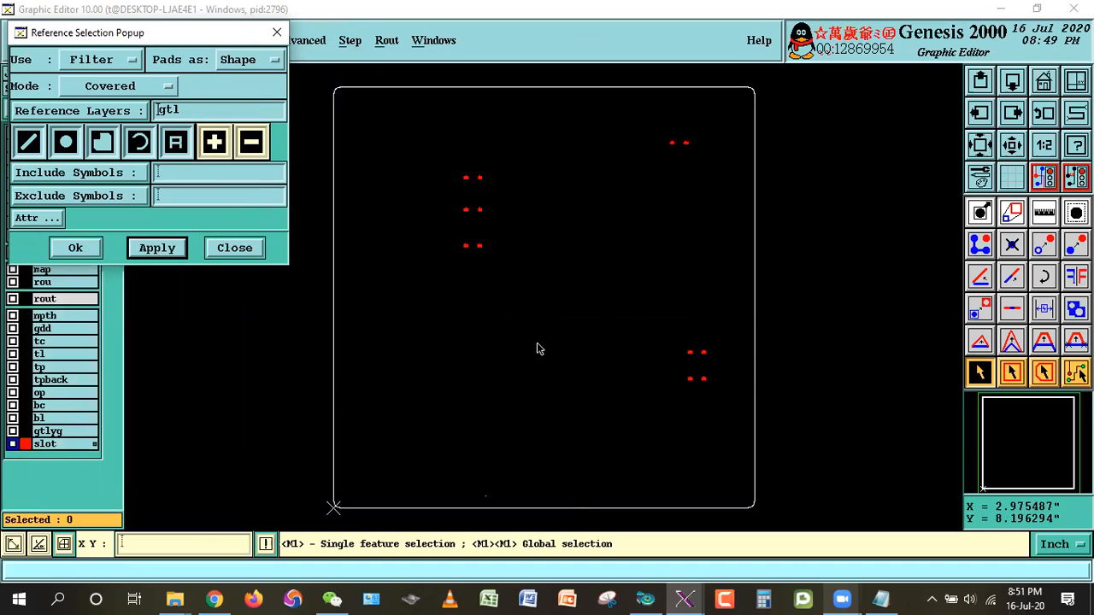
left_click(243, 248)
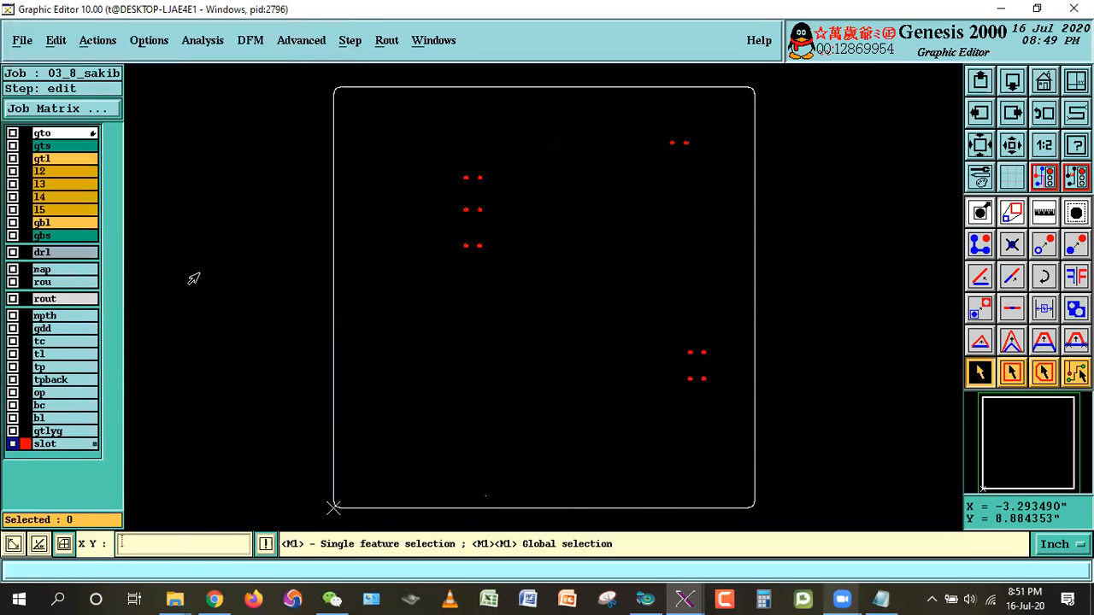
Display the gtl layer together with drl, in place of slot, around the uppermost of the three stacked slot pairs.
right_click(577, 163)
left_click(590, 181)
left_click(437, 156)
left_click(499, 199)
left_click(746, 382)
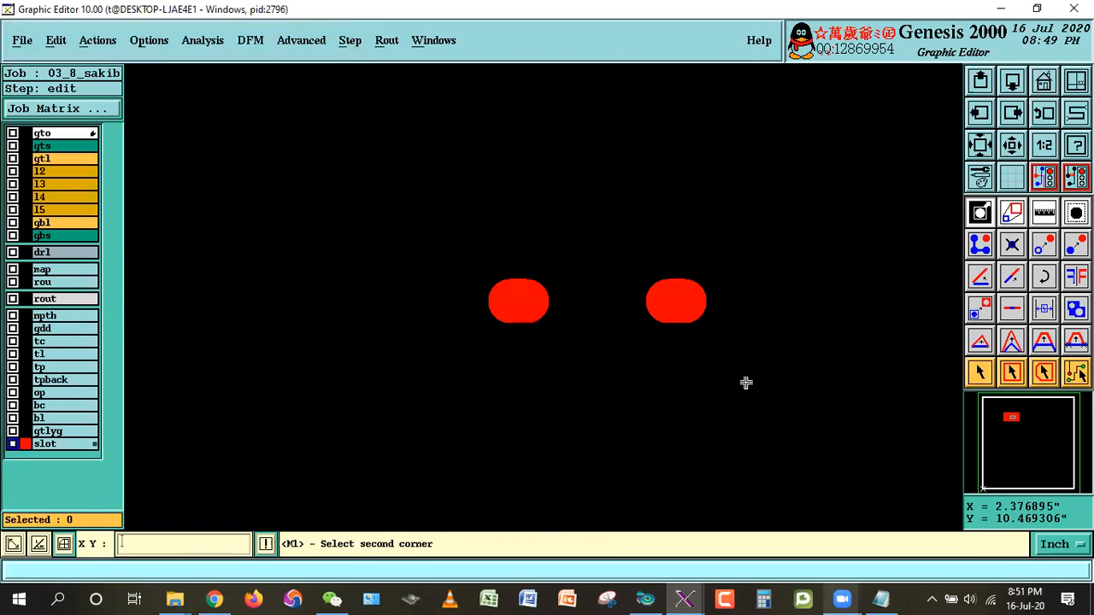
left_click(746, 383)
left_click(47, 446)
left_click(64, 159)
left_click(42, 252)
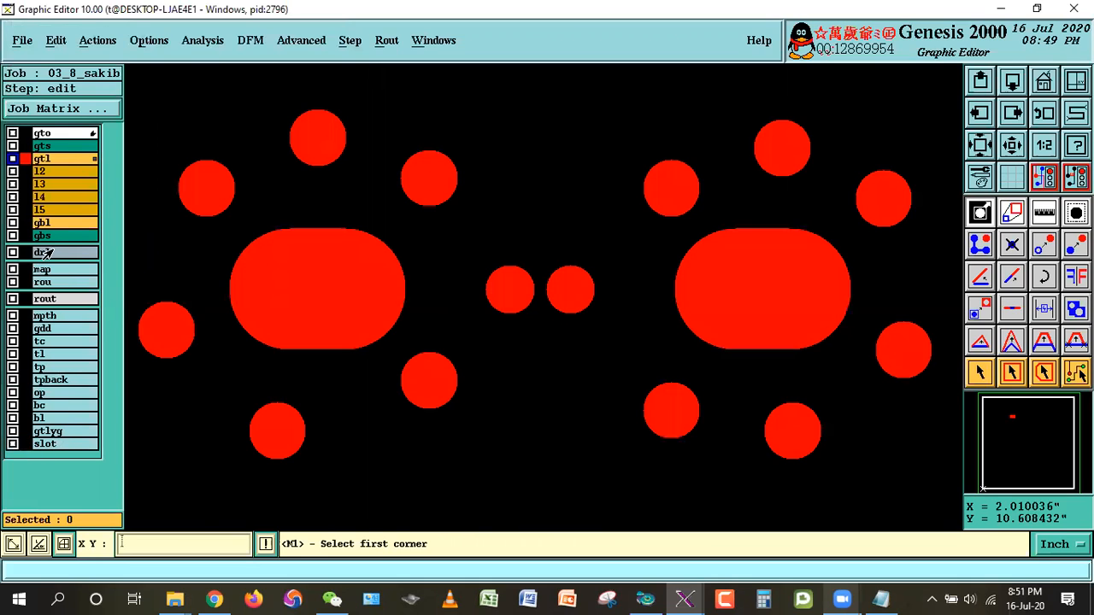
Measure the annular ring of the oval pads in this slot pair using the Annular Ring measure mode.
left_click(1019, 214)
left_click(1033, 217)
left_click(1008, 314)
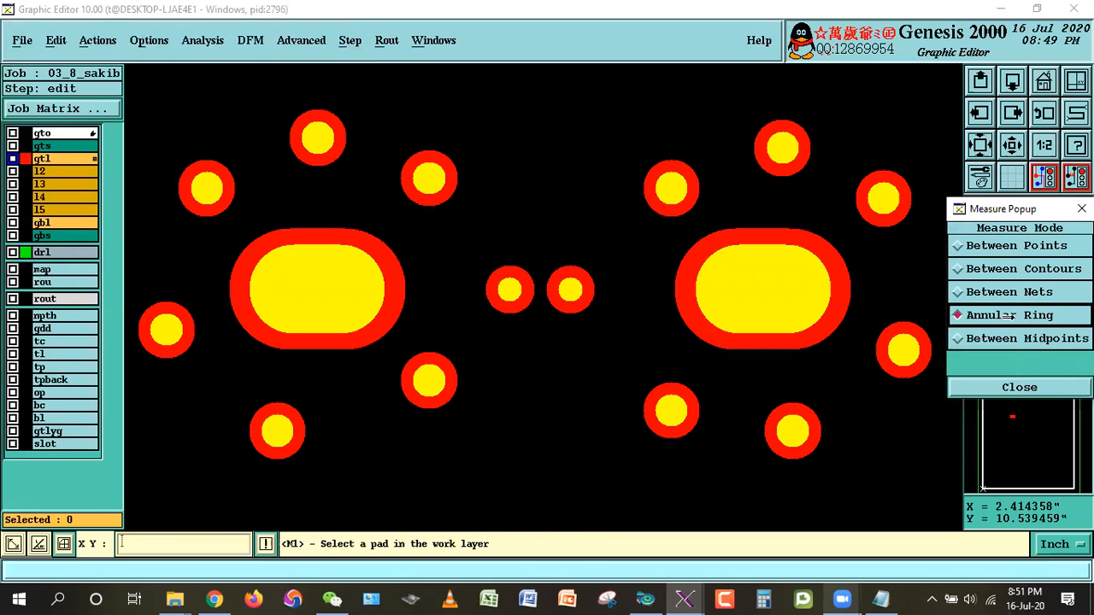
left_click(282, 286)
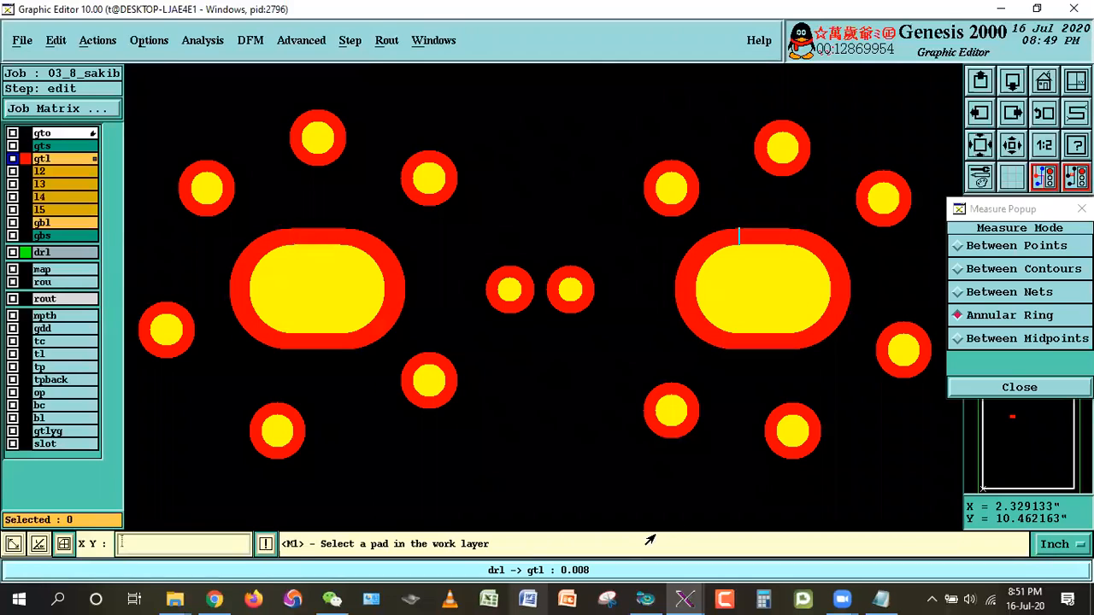
Overlay the slot layer on gtl in place of drl and compare the enlarged slots with the oval pads.
left_click(42, 252)
left_click(45, 444)
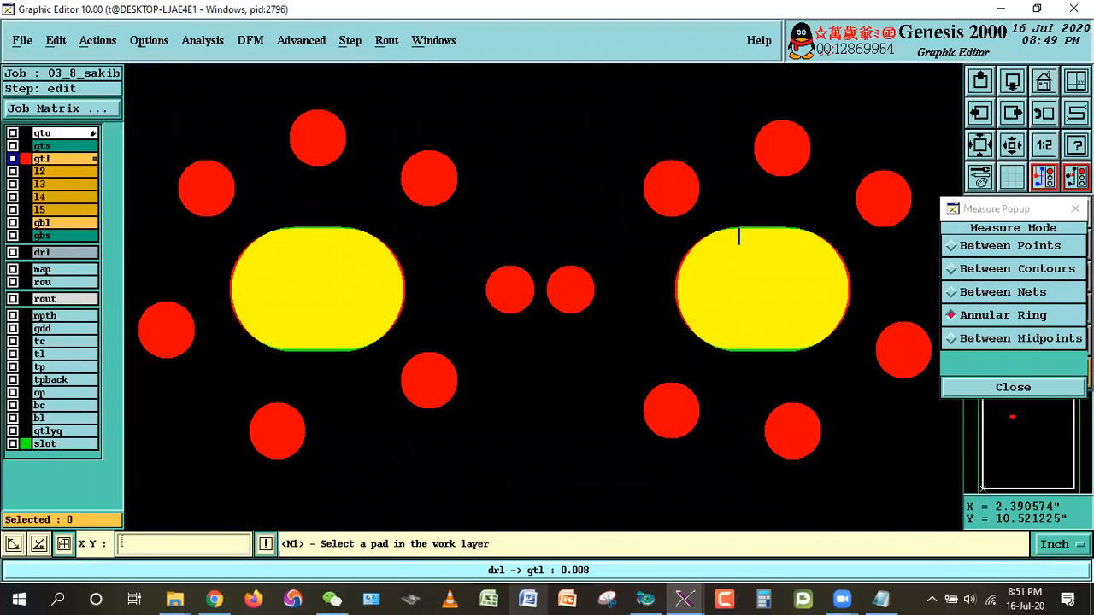
scroll(543, 295, "down", 5)
Measure the annular ring of the oval pads in the next slot pair, with drl displayed instead of slot.
right_click(492, 330)
left_click(569, 397)
left_click(492, 330)
left_click(656, 403)
left_click(250, 215)
left_click(538, 343)
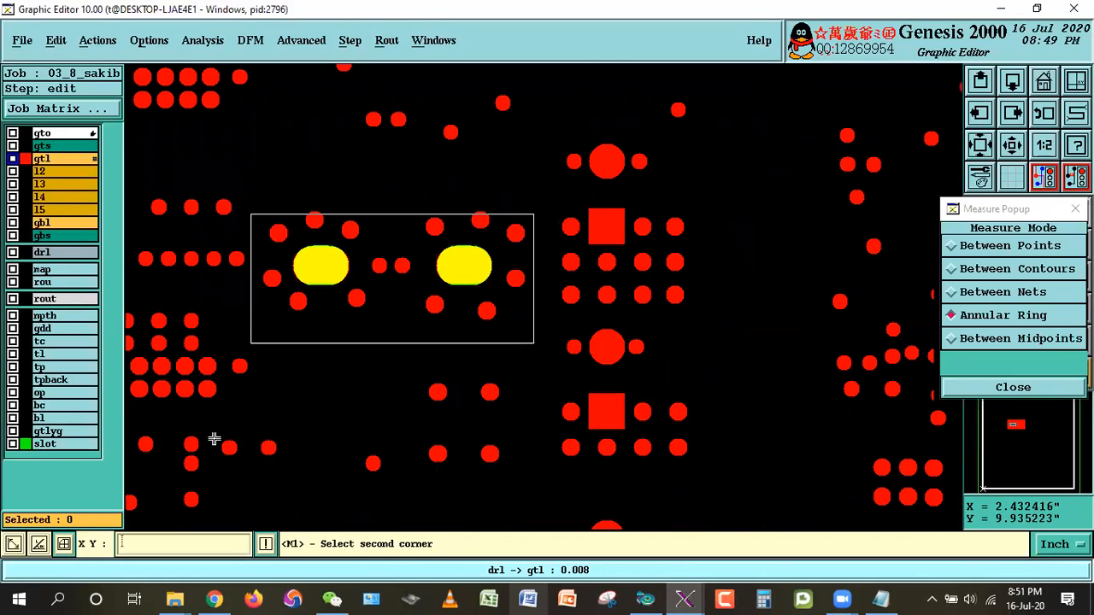
left_click(29, 445)
left_click(44, 253)
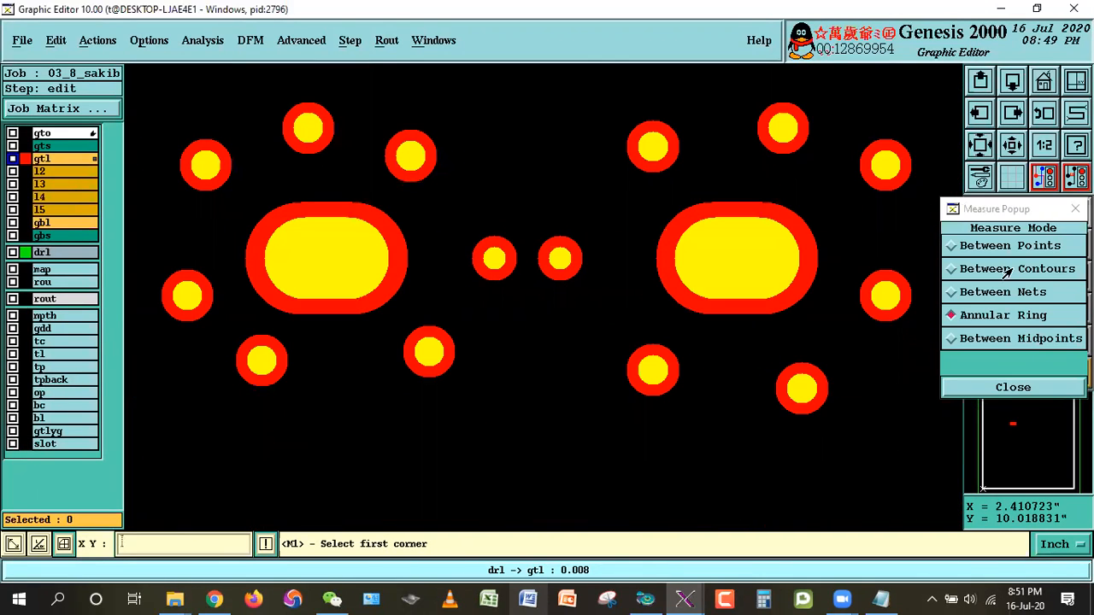
left_click(962, 326)
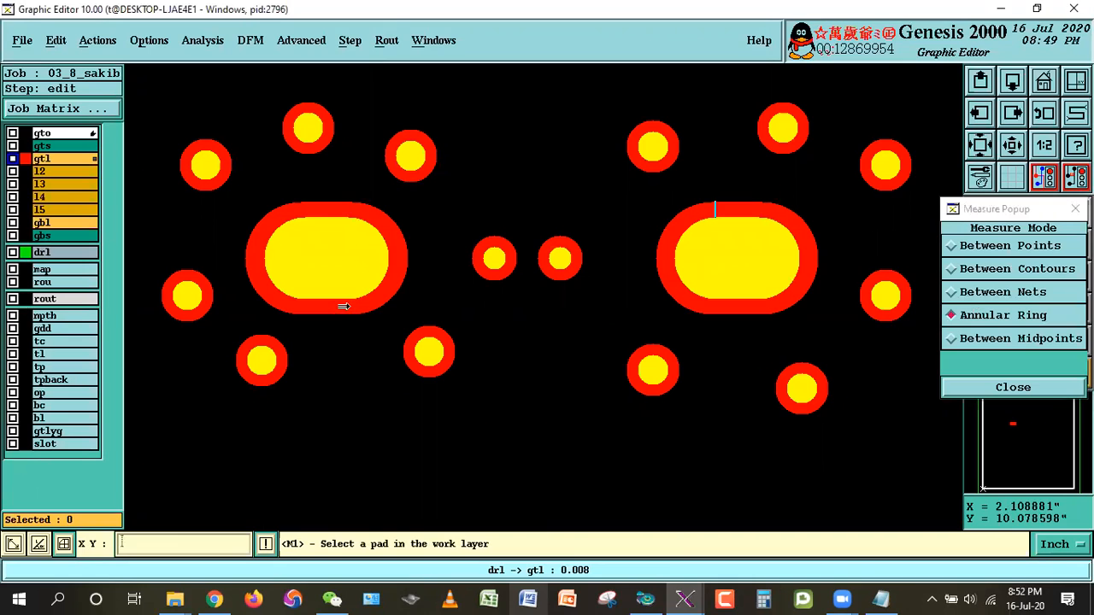
Measure the annular ring of the oval pads in the lowest of the three stacked slot pairs.
left_click(1014, 144)
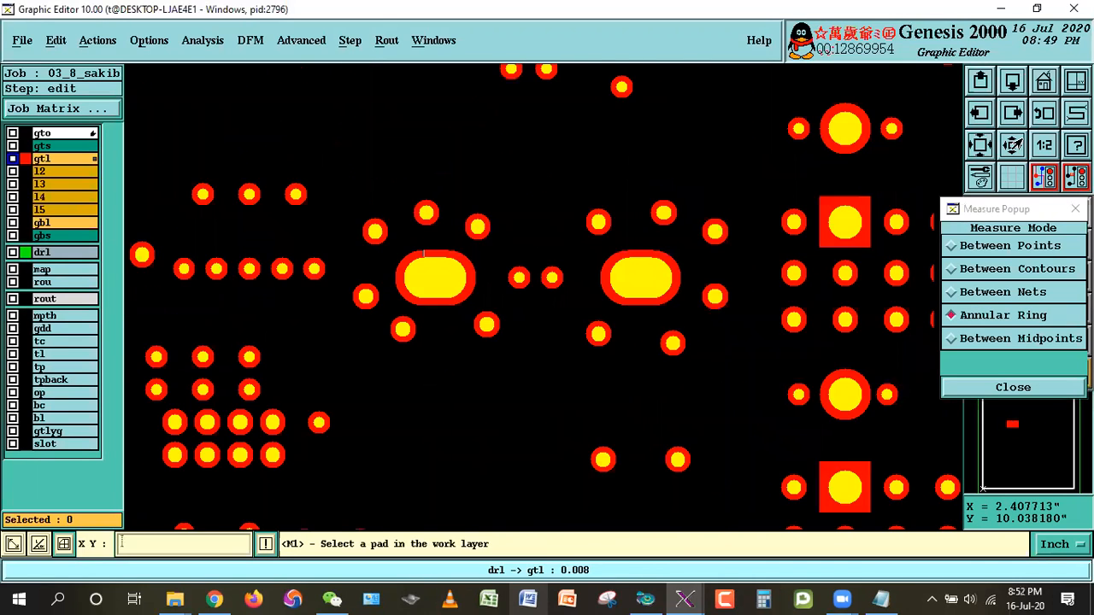
left_click(1014, 144)
left_click(1014, 144)
right_click(613, 362)
left_click(495, 379)
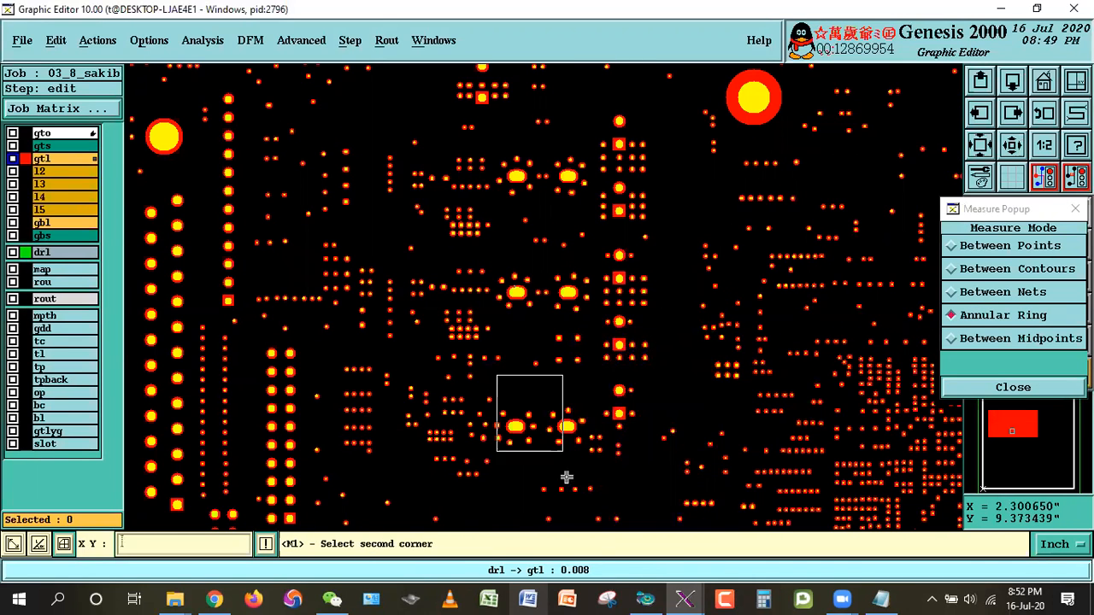
left_click(584, 458)
left_click(837, 473)
left_click(300, 276)
right_click(772, 282)
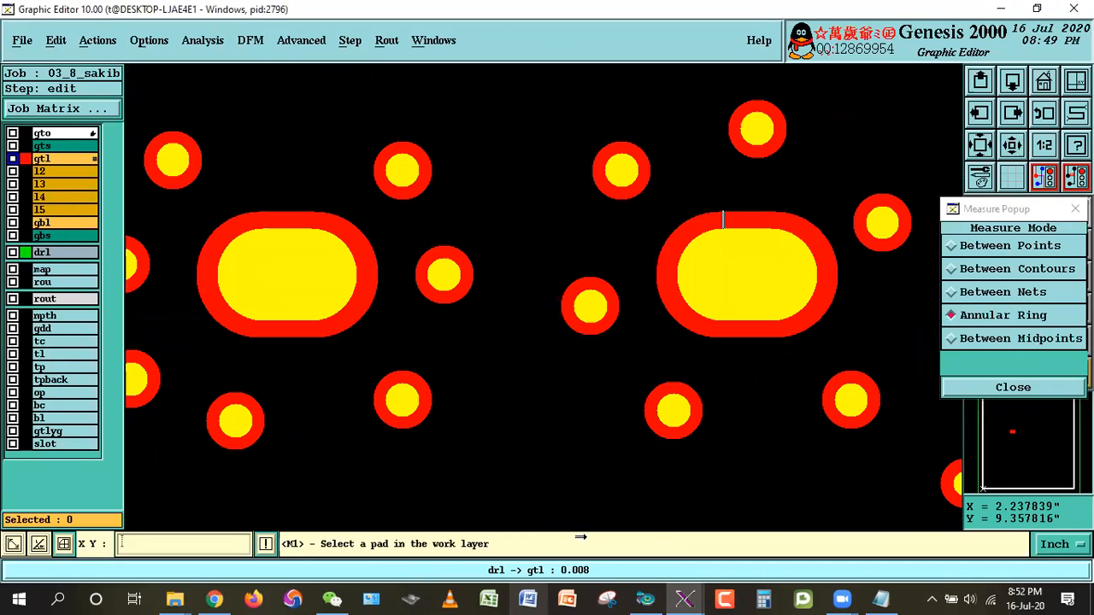
Hide the drl layer and end the annular ring measurement, leaving only gtl displayed.
left_click(1011, 144)
left_click(1011, 145)
left_click(1011, 144)
left_click(1011, 145)
left_click(1011, 144)
left_click(26, 252)
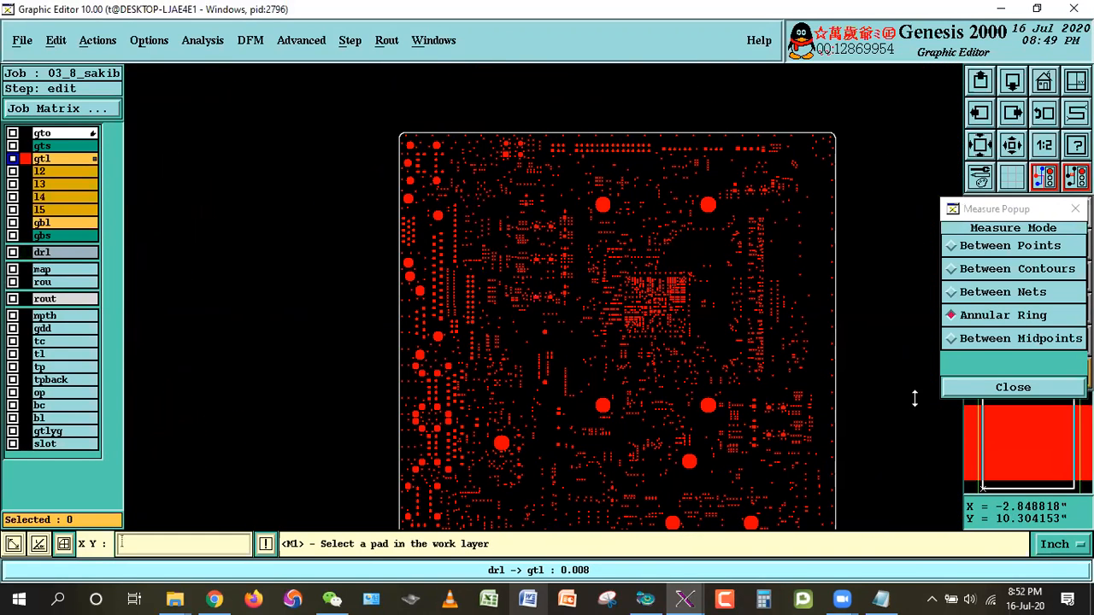
left_click(1022, 387)
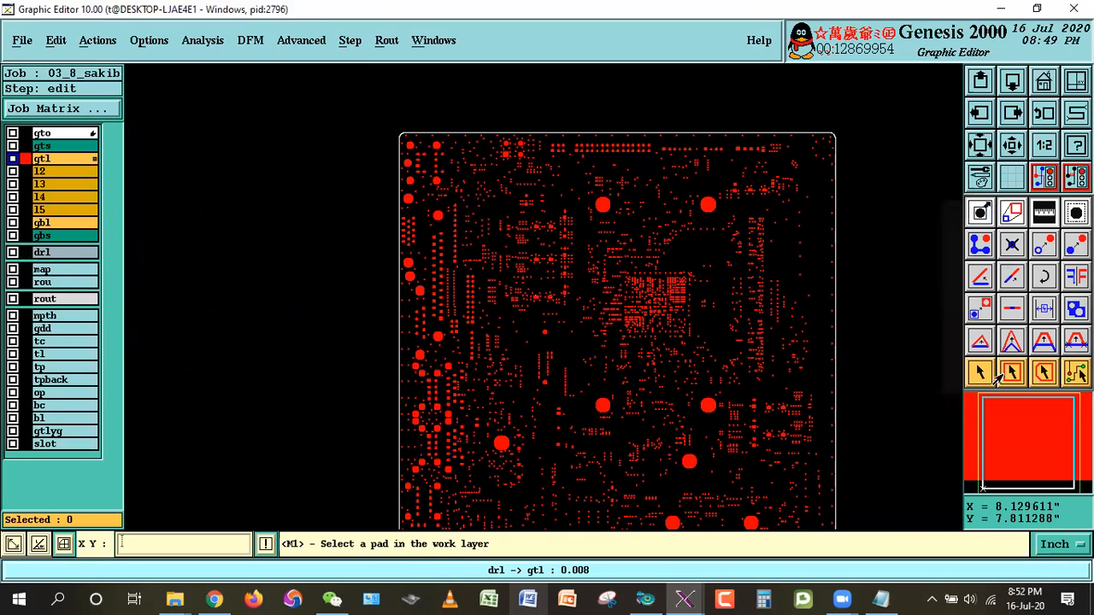
left_click(97, 40)
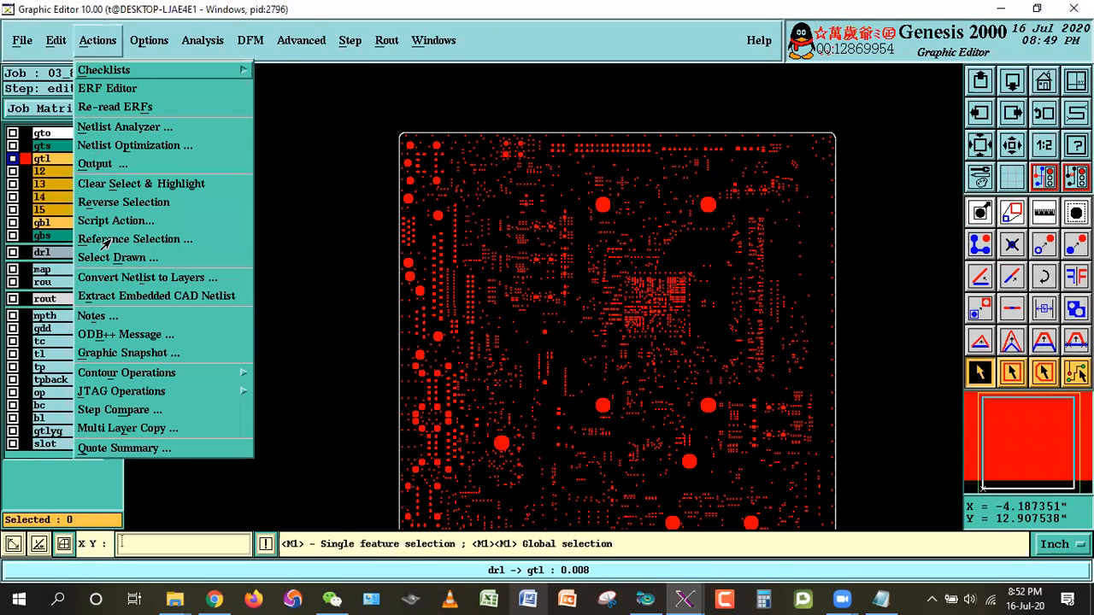
left_click(102, 241)
left_click(958, 371)
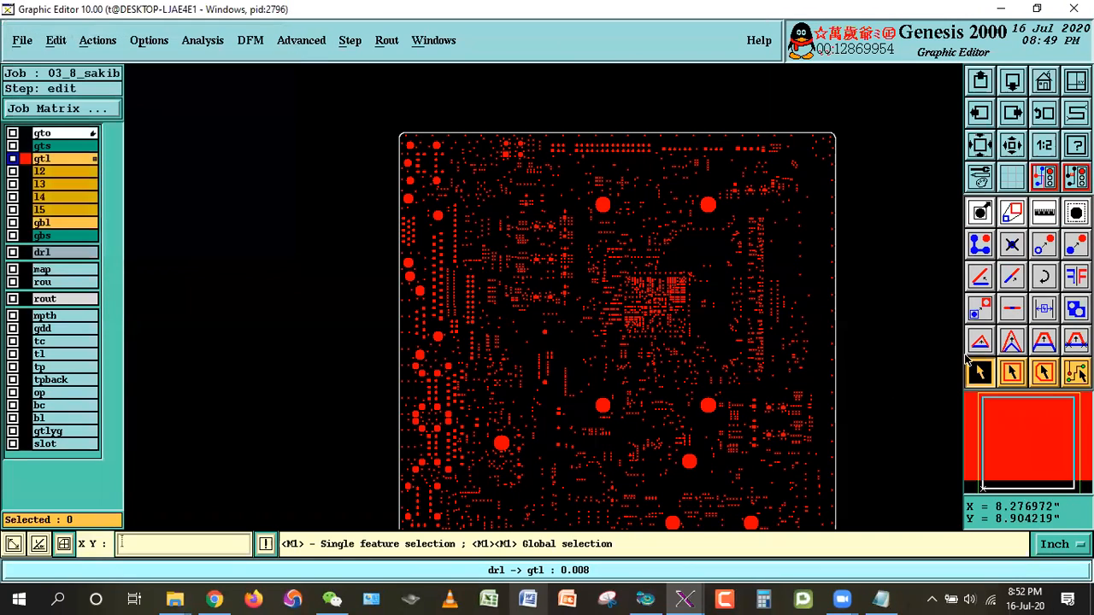
left_click(1037, 87)
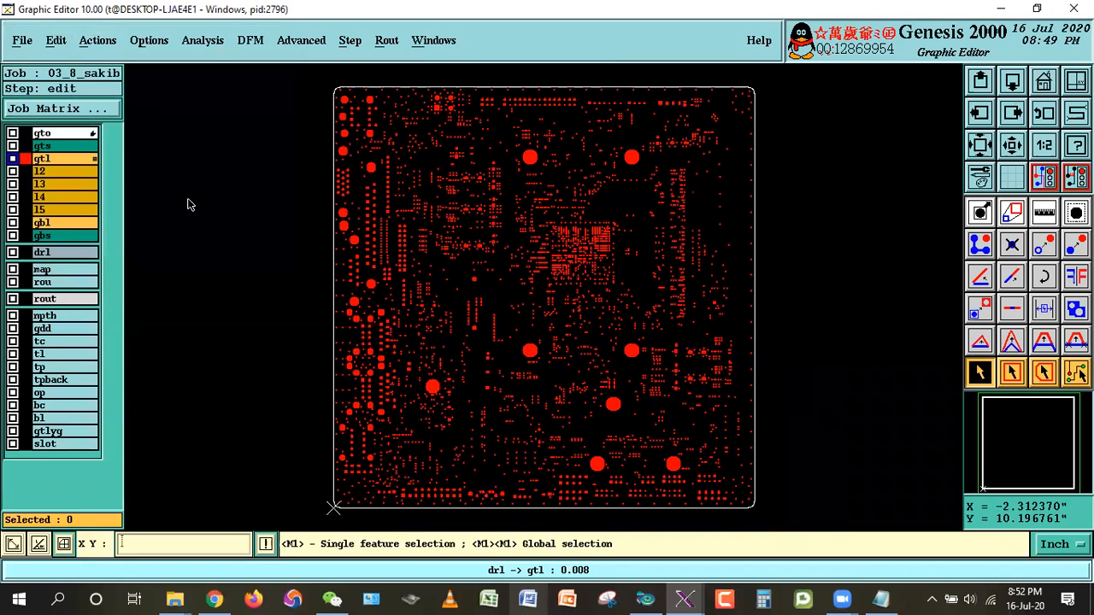
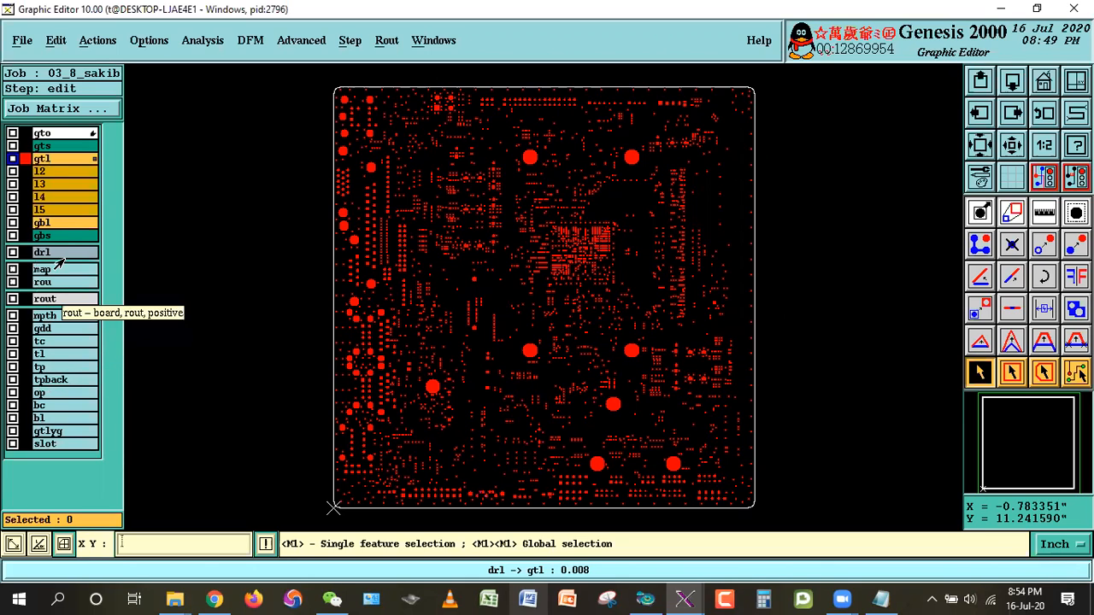
Check which gtl features are covered by the slot layer using Reference Selection in Covered mode.
left_click(98, 40)
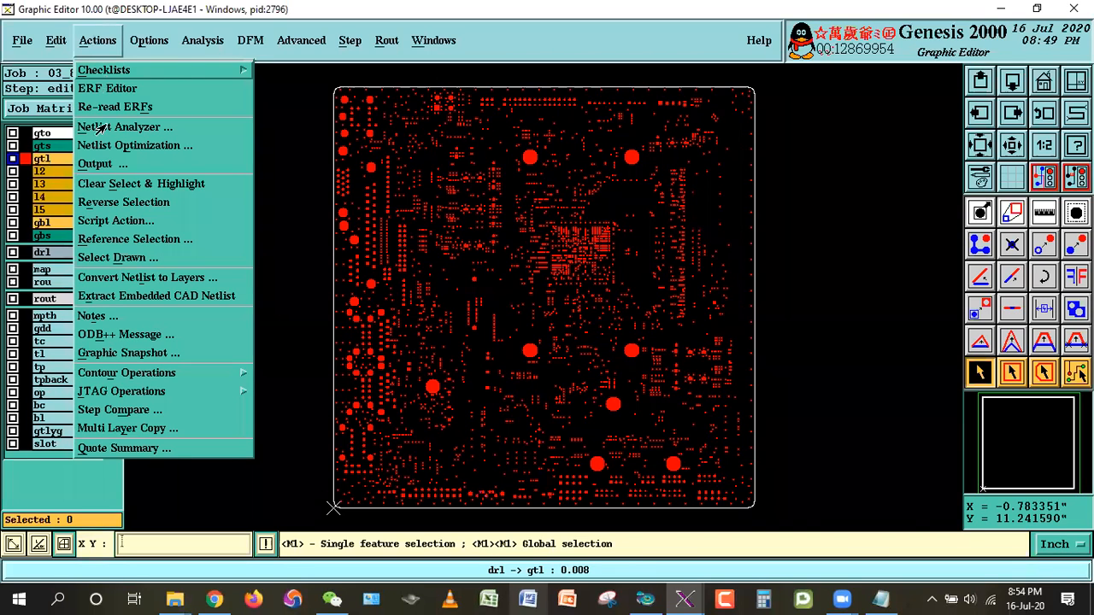
left_click(100, 240)
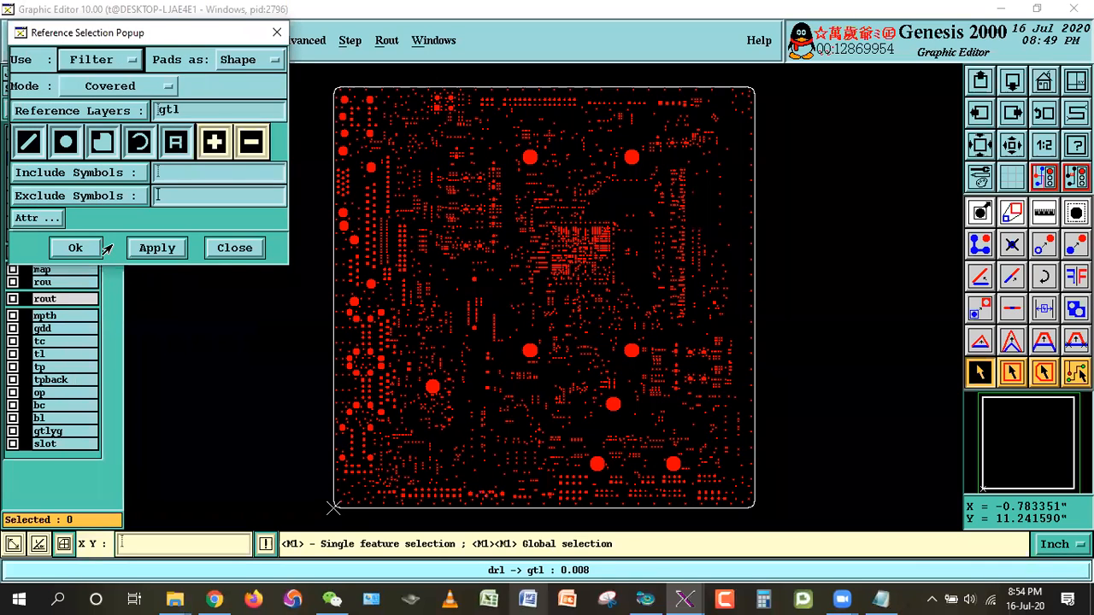
left_click(154, 111)
double_click(157, 114)
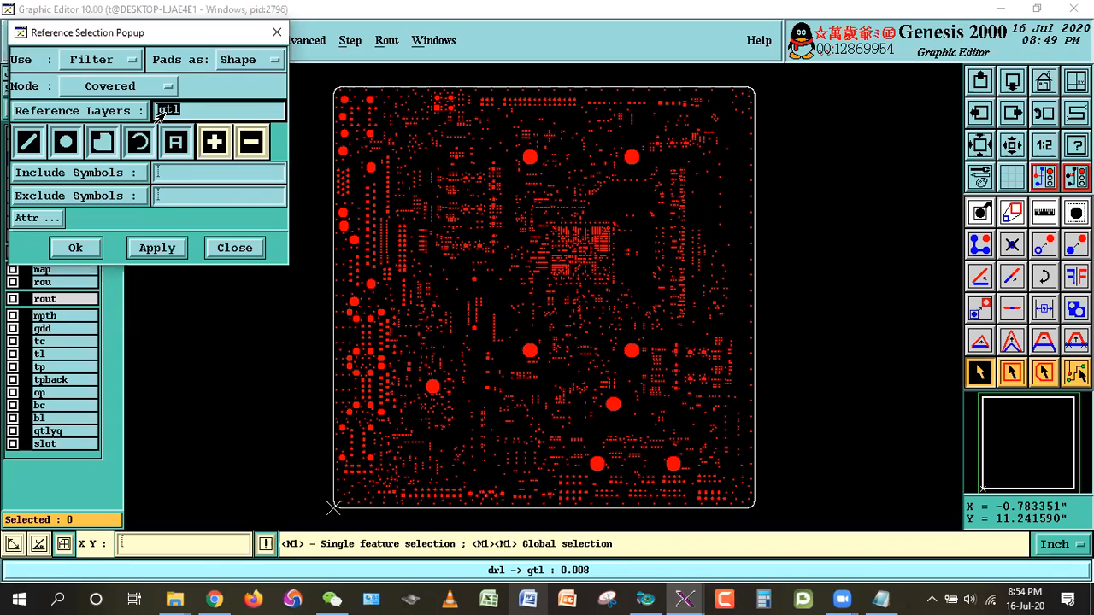
type("slot")
left_click(75, 248)
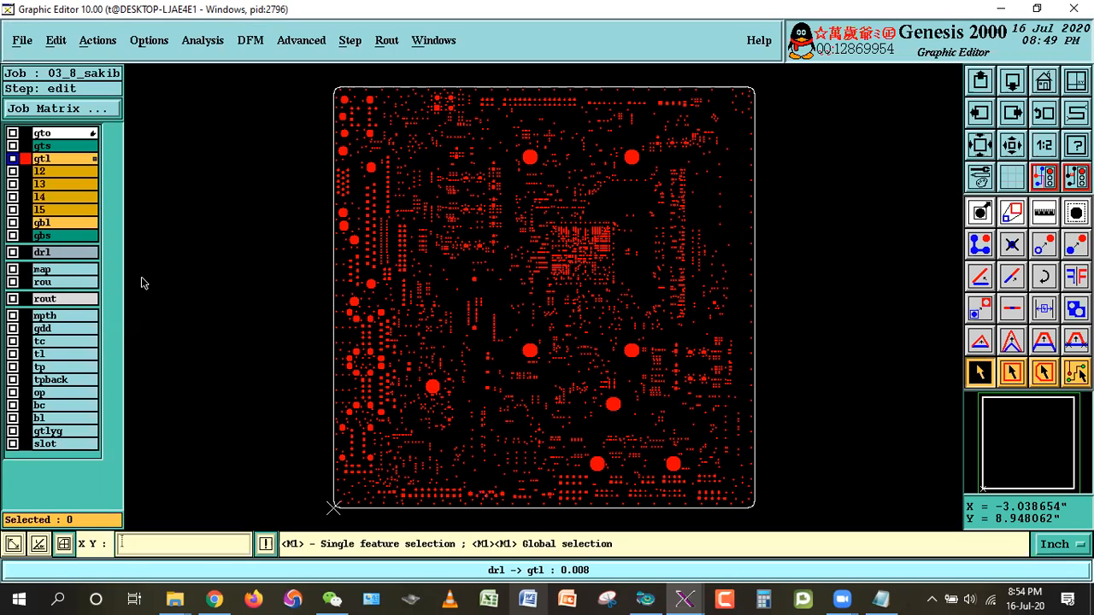
Check which gtl features touch the npth layer using Reference Selection in Touch mode.
left_click(95, 48)
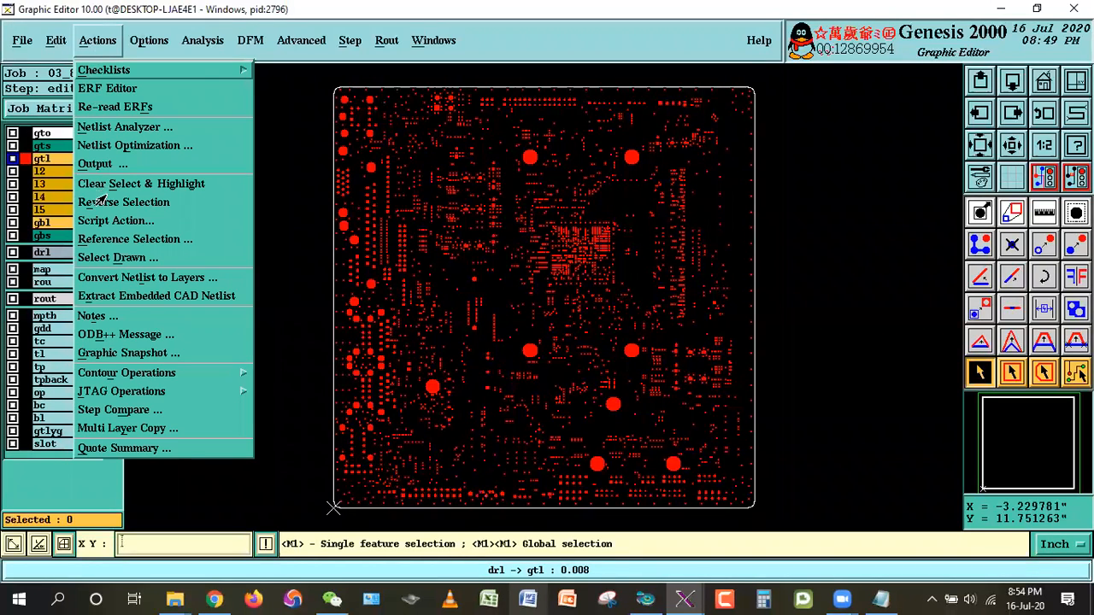
left_click(109, 239)
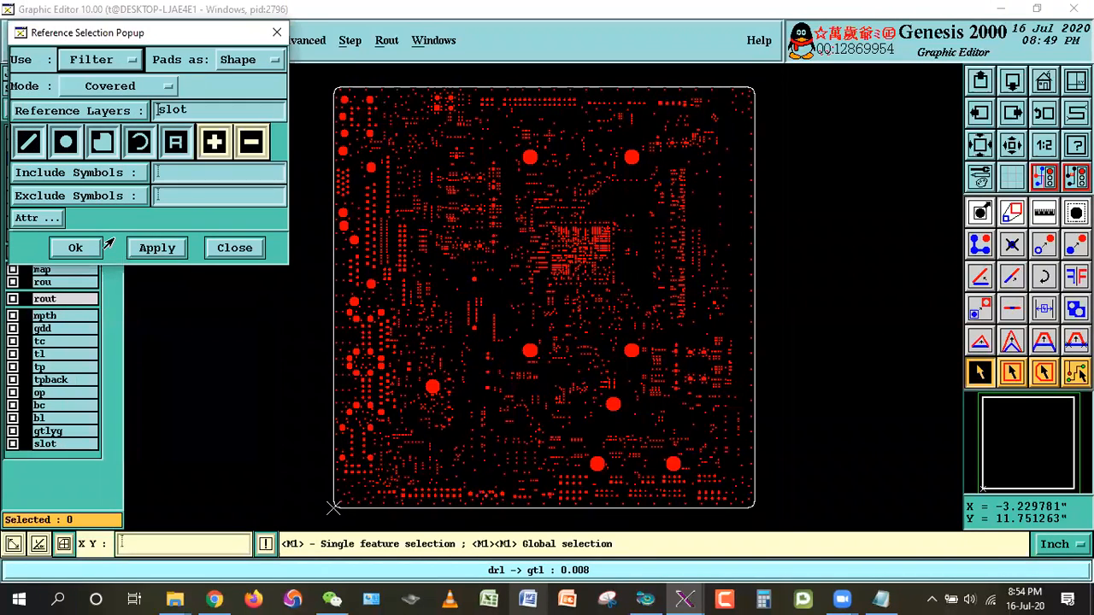
left_click(169, 110)
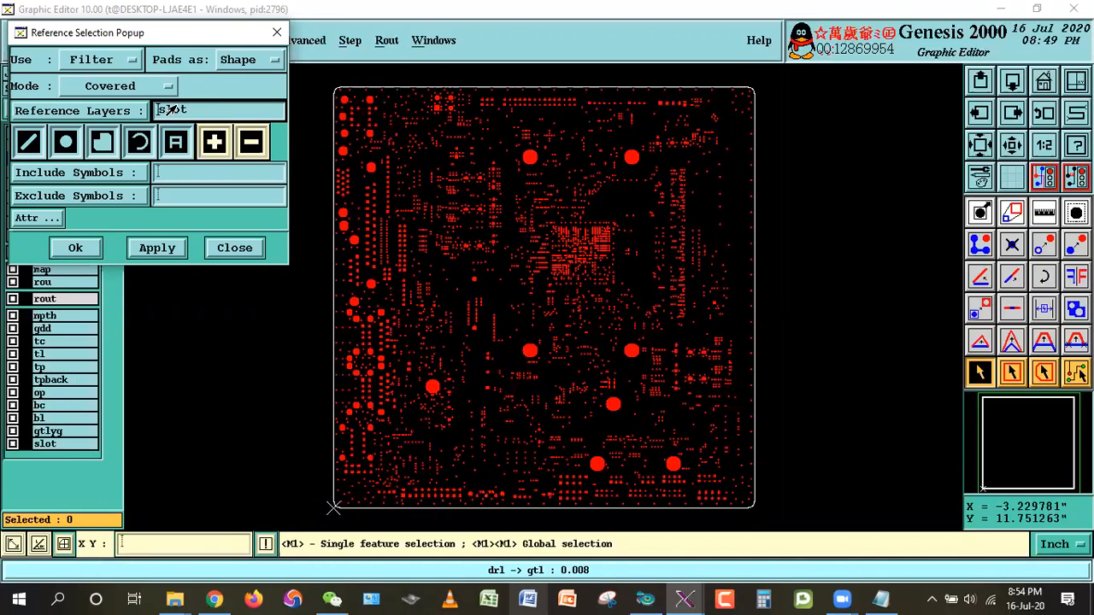
left_click(97, 90)
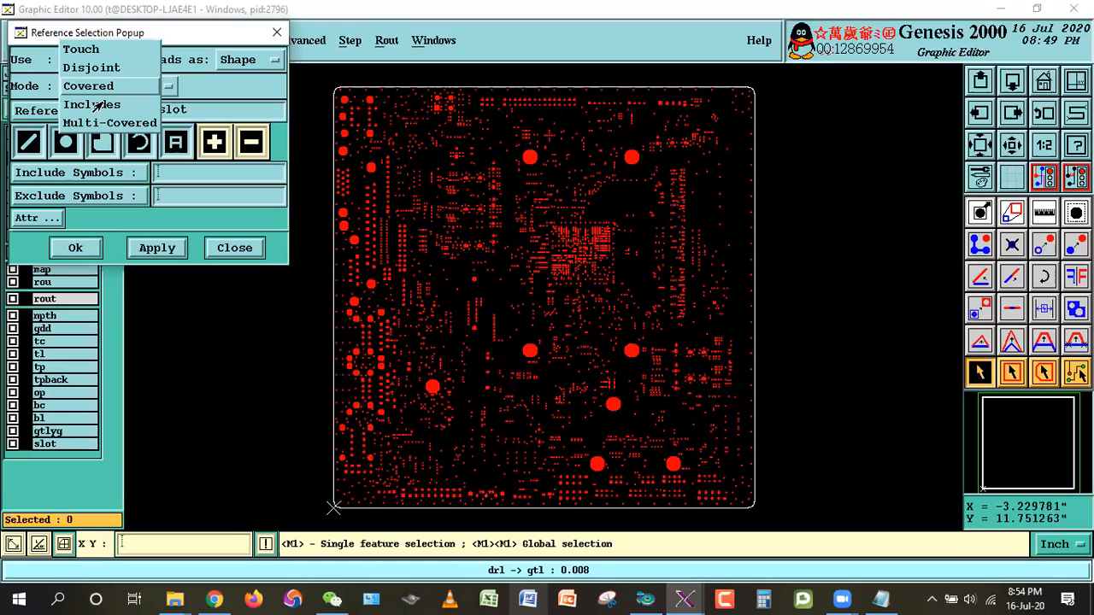
left_click(79, 52)
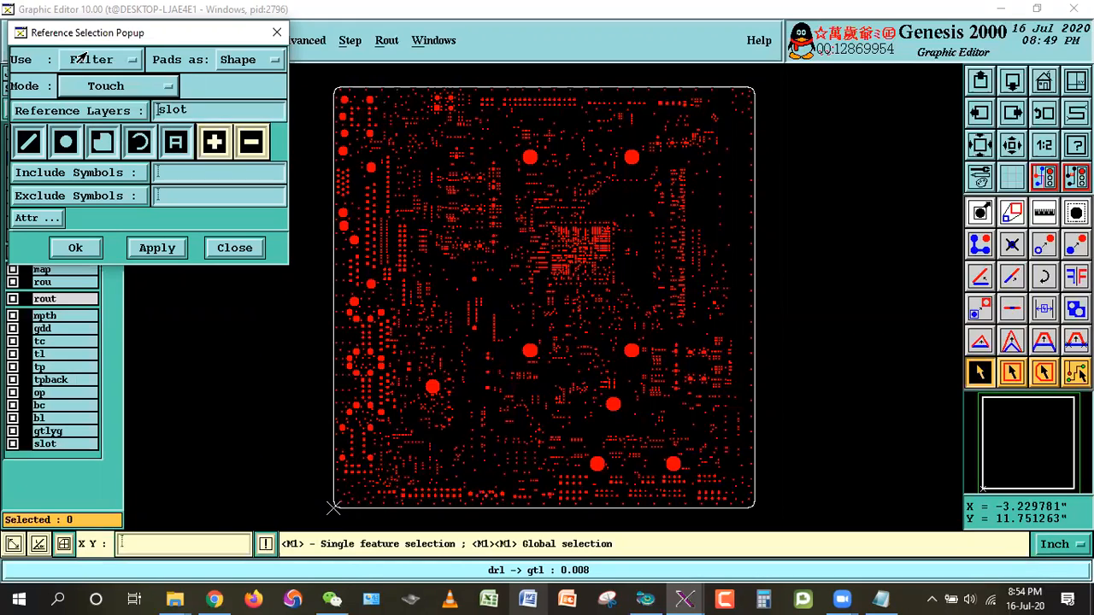
double_click(168, 112)
left_click(179, 109)
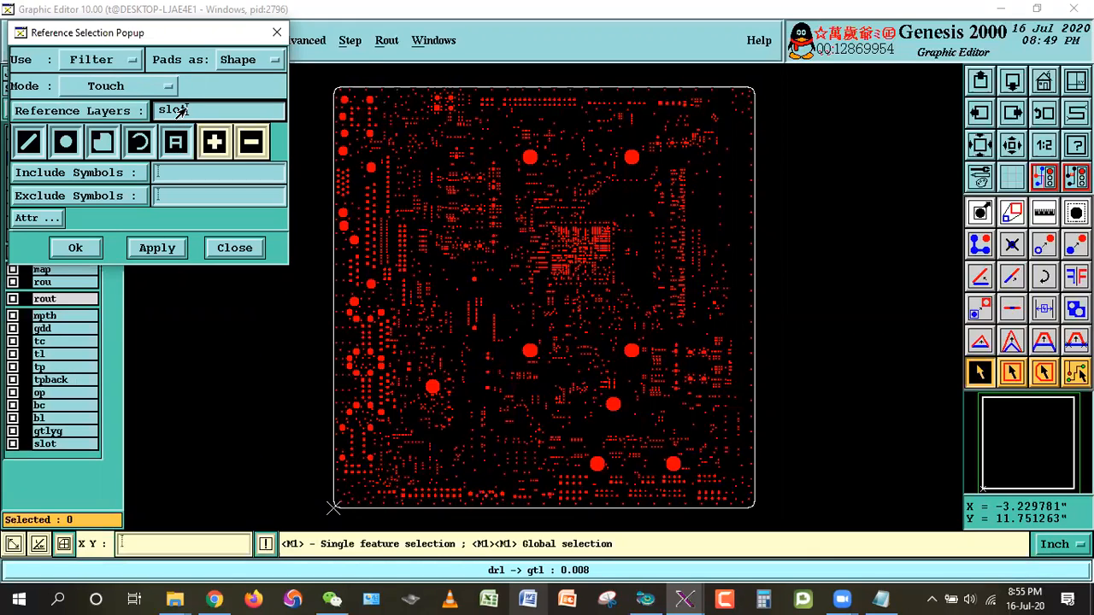
double_click(180, 112)
type("npth")
left_click(76, 247)
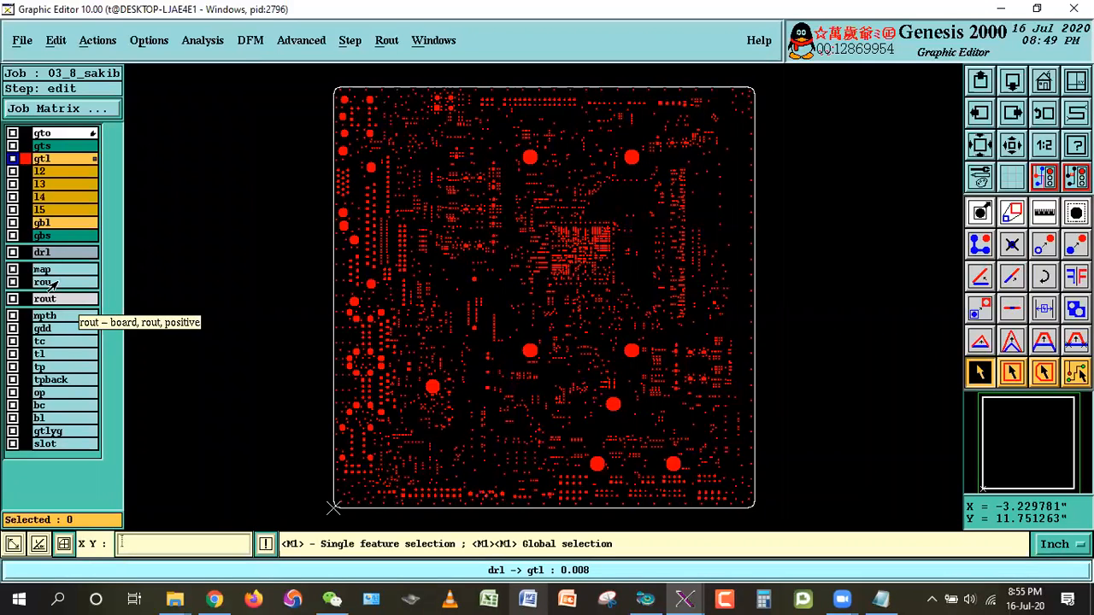
Display drl over gtl and measure the annular ring of the large round pad near the board's upper middle, ending the measurement.
left_click(41, 252)
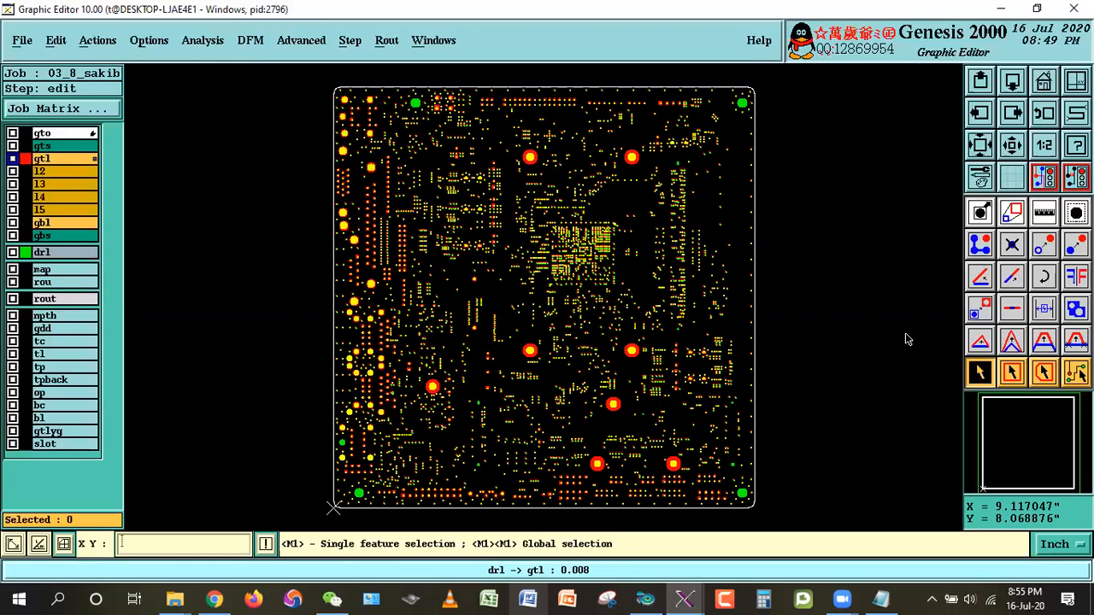
left_click(980, 212)
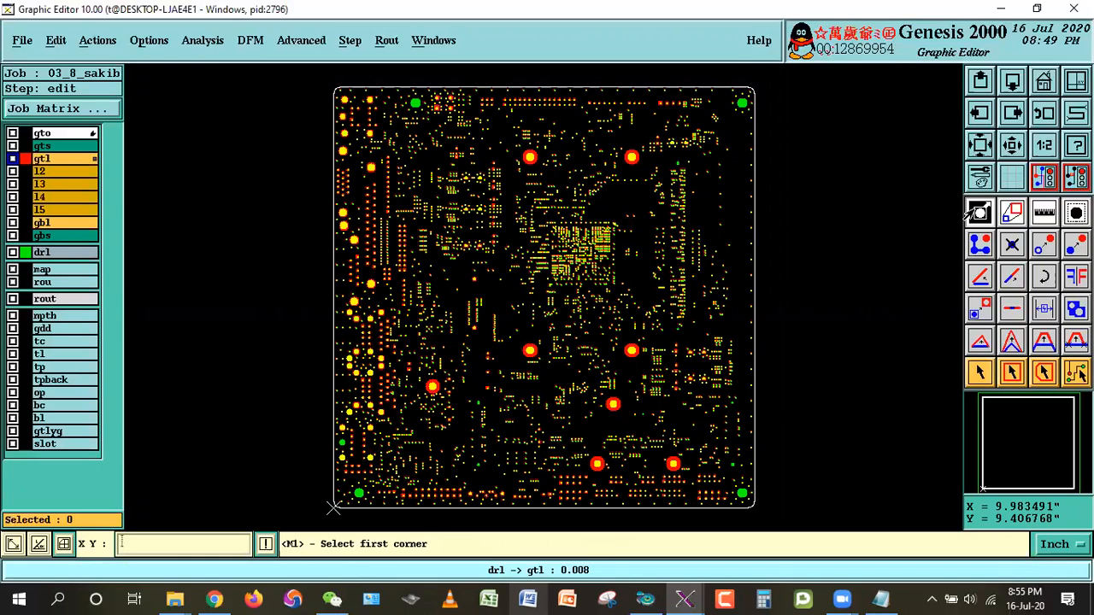
left_click(514, 139)
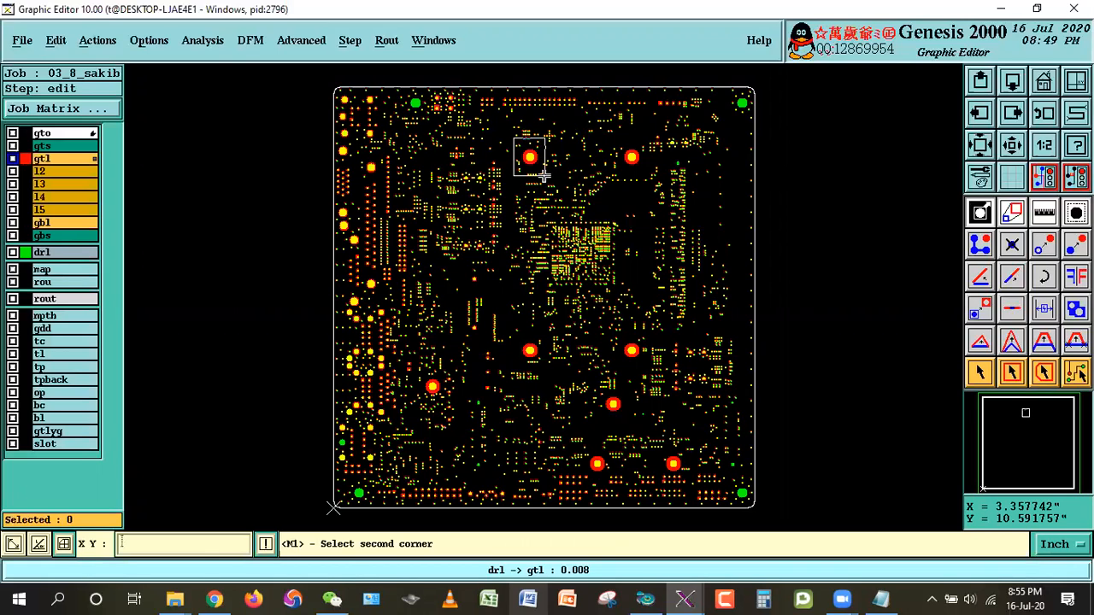
left_click(547, 175)
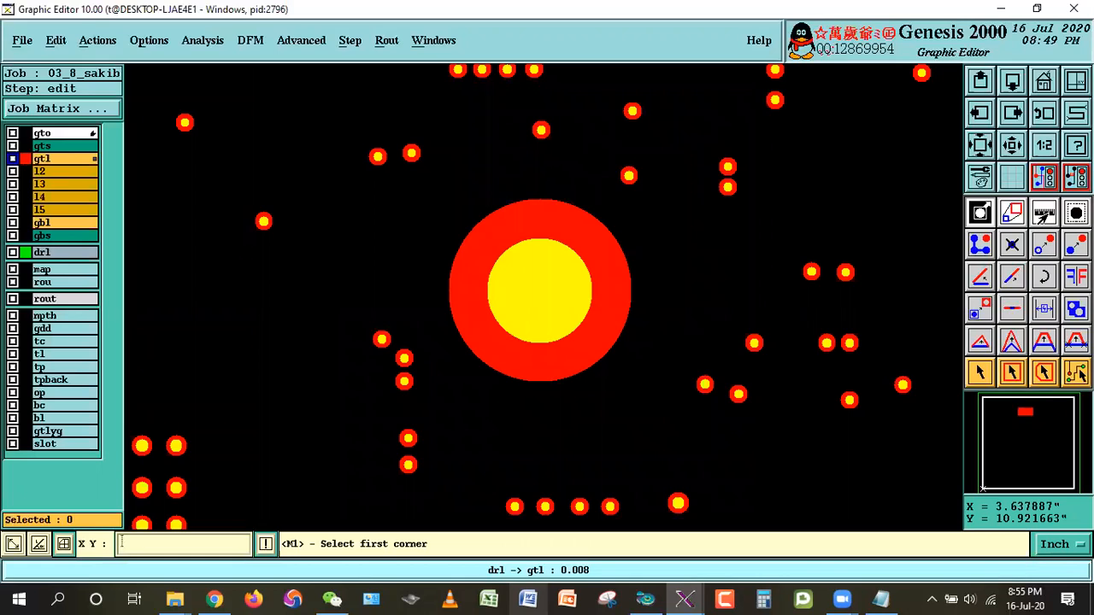
left_click(1044, 214)
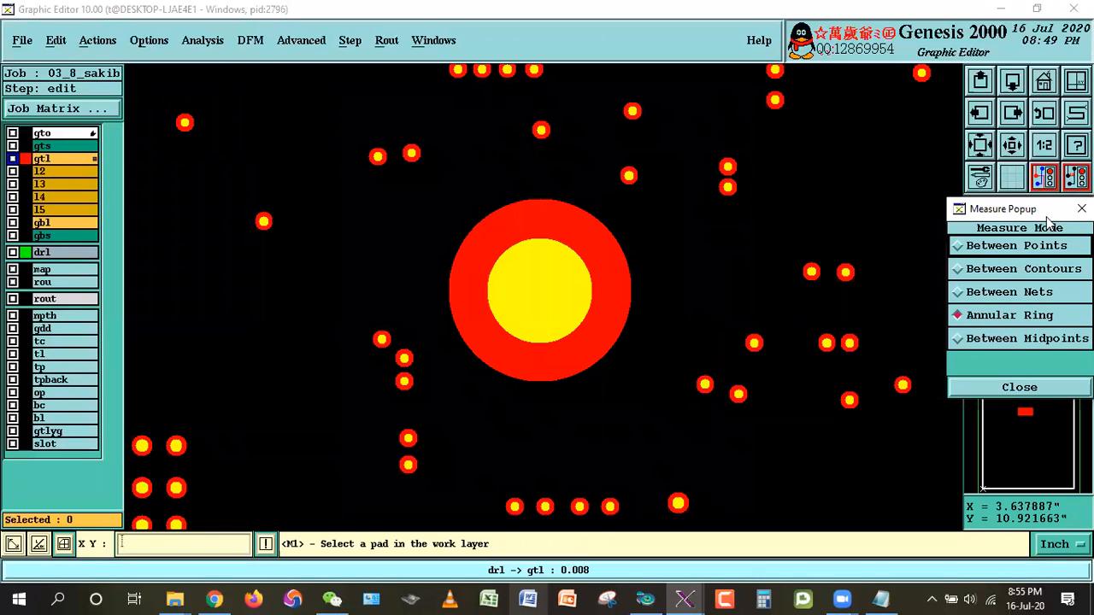
left_click(541, 268)
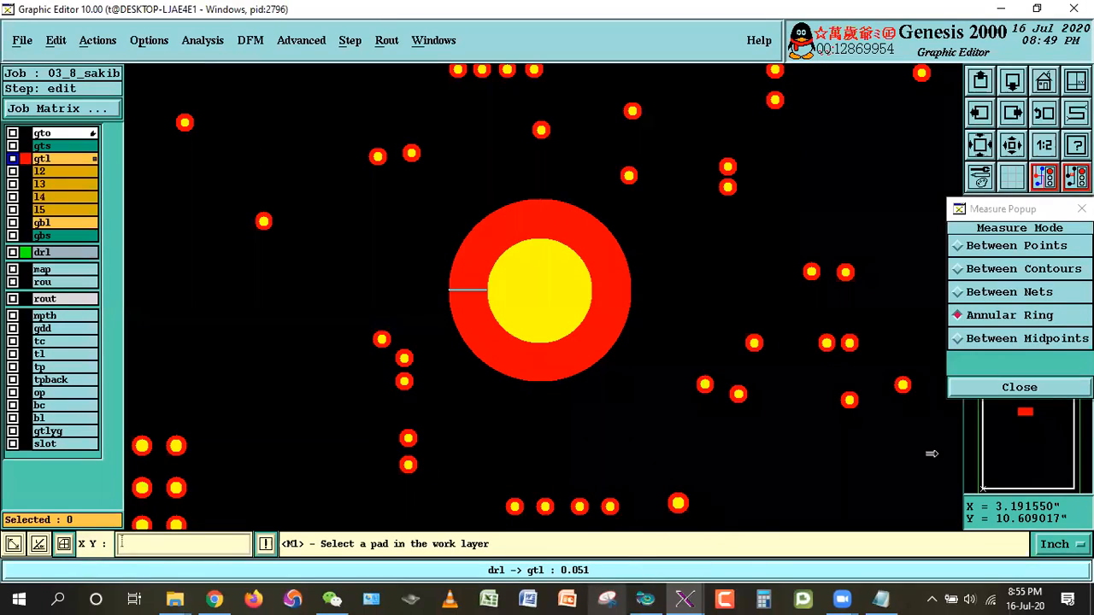
left_click(1008, 389)
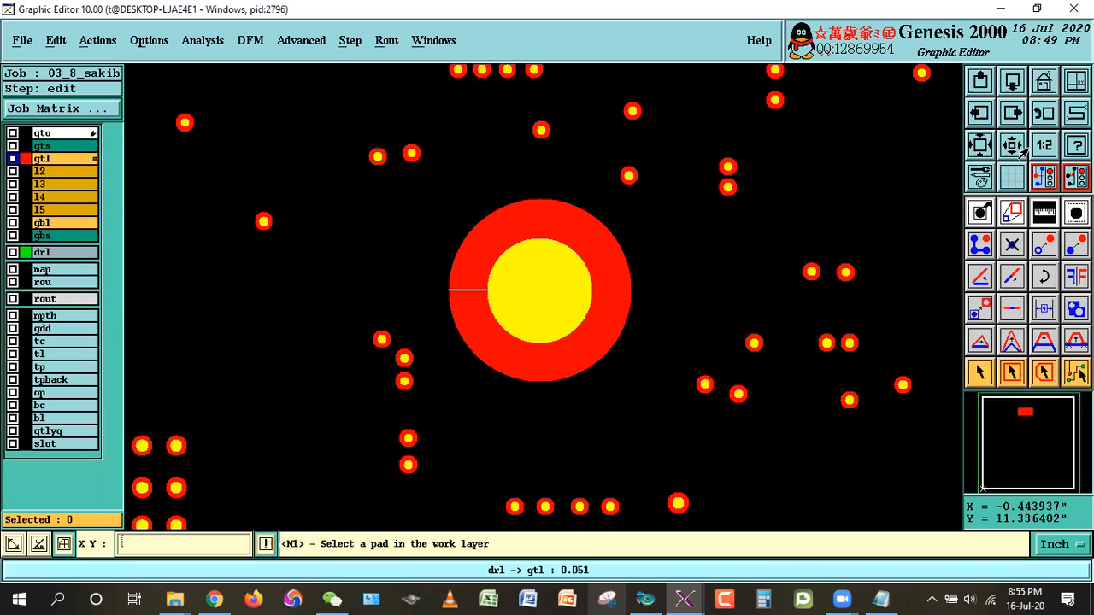
Measure the annular ring between drl and gtl on the large round pad near the board's upper right.
left_click(1032, 102)
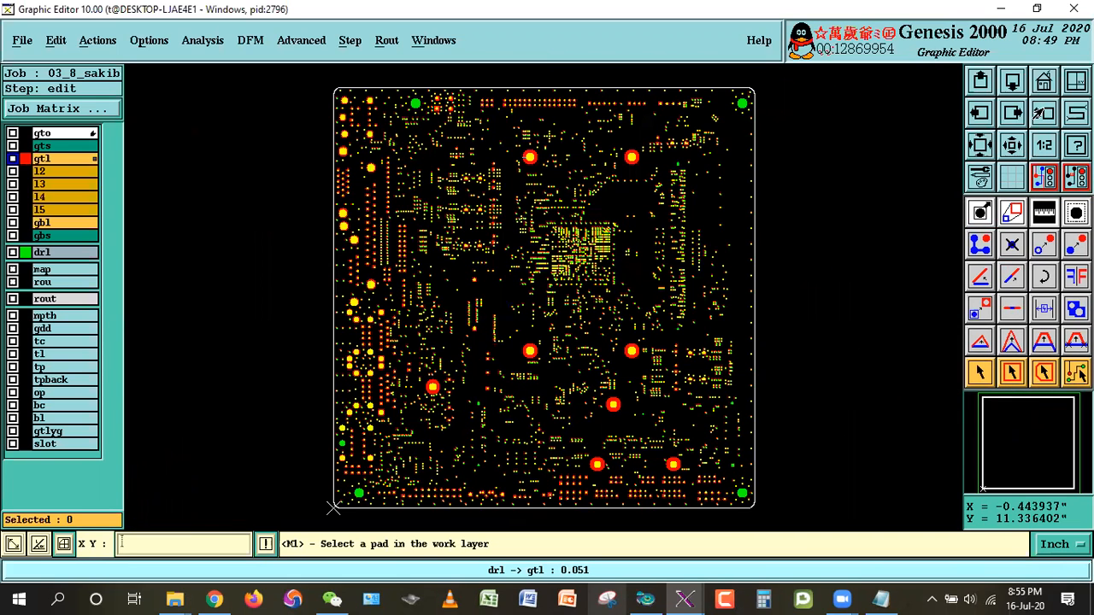
left_click(980, 212)
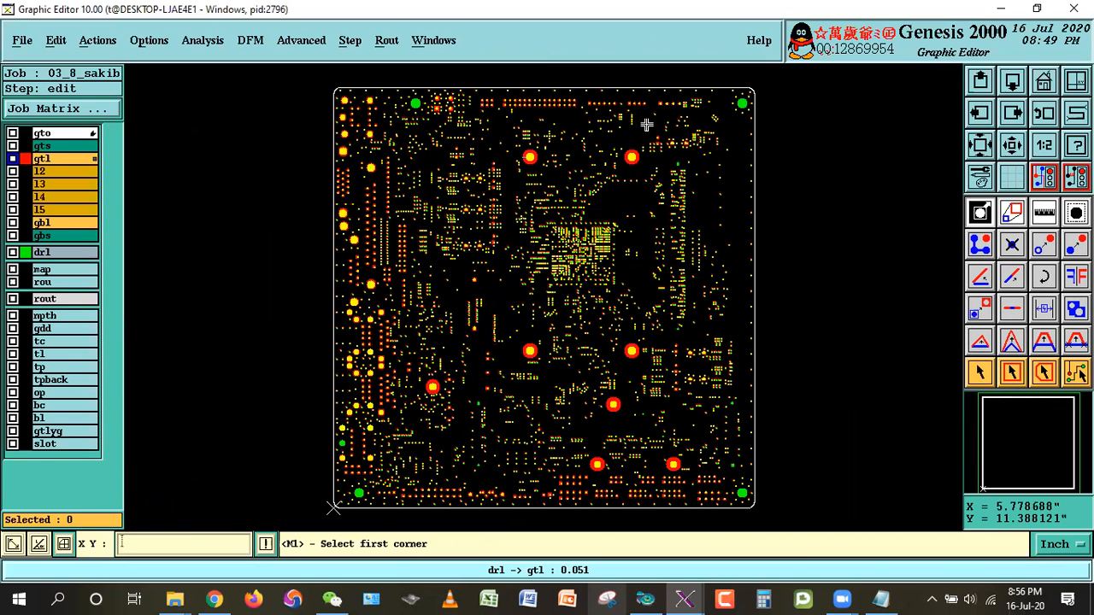
left_click(621, 144)
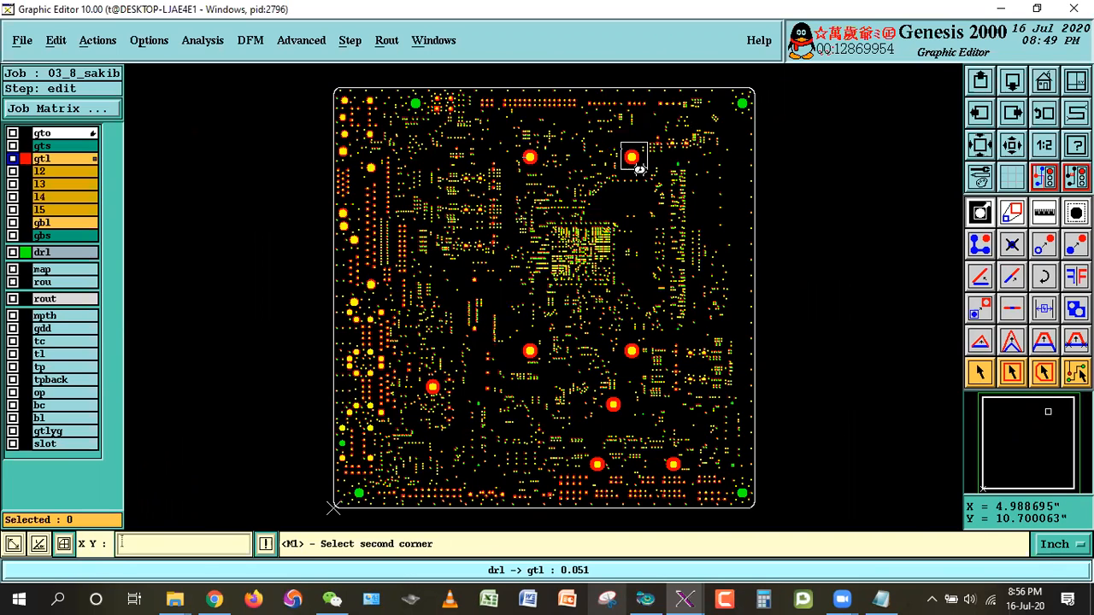
left_click(637, 169)
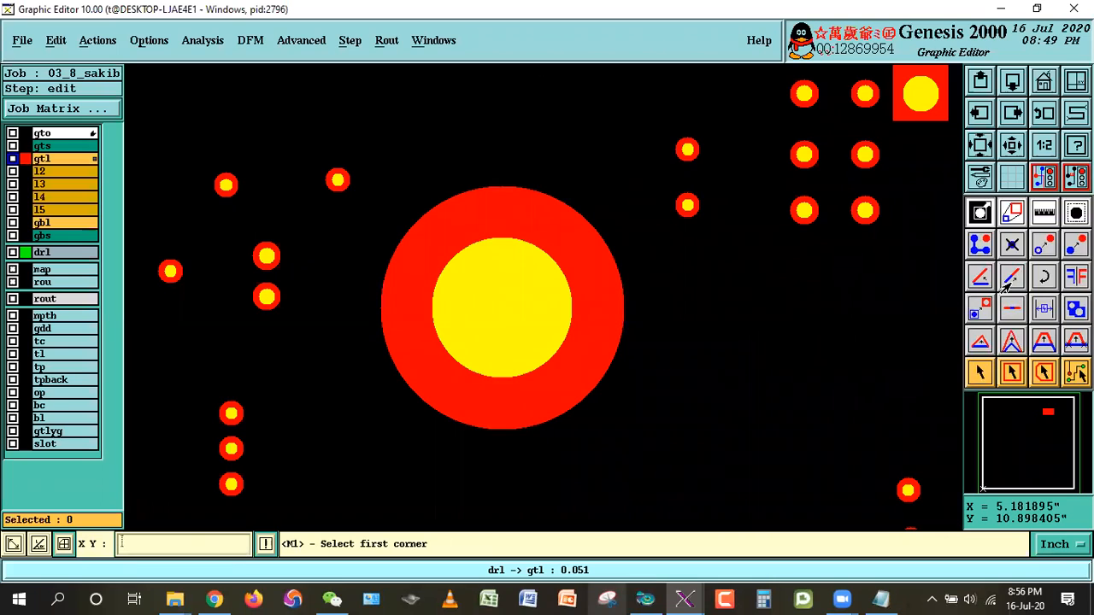
left_click(1036, 218)
left_click(466, 288)
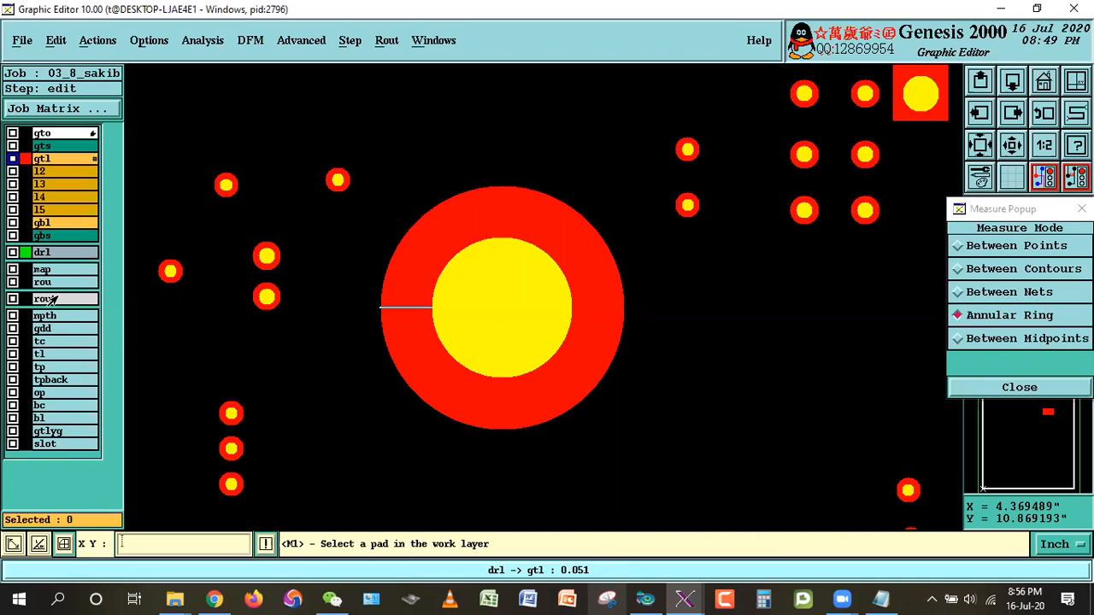
left_click(996, 378)
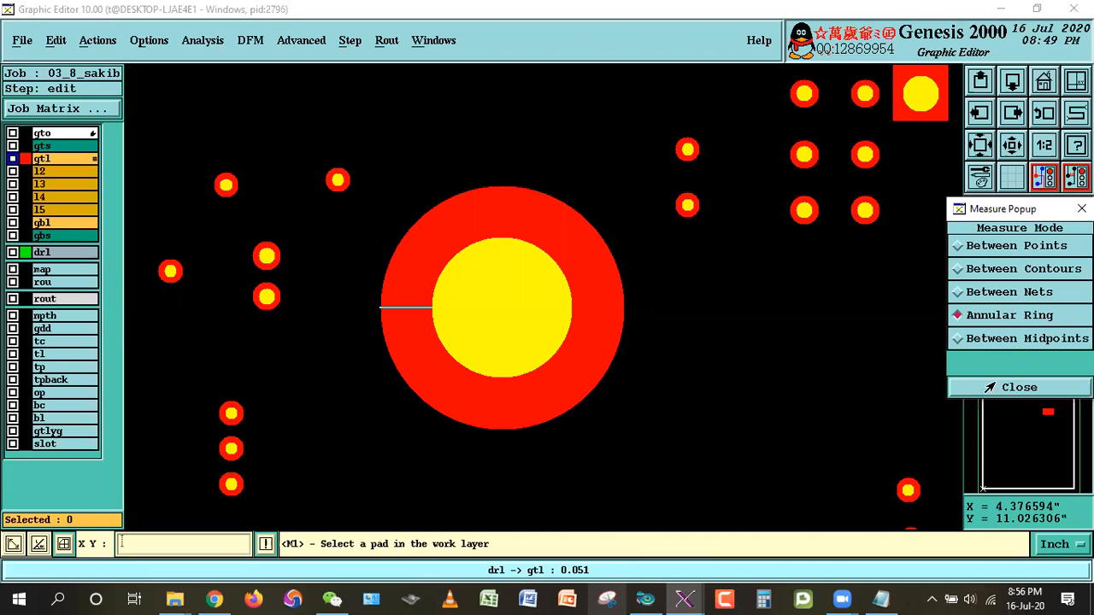
Review the features histogram of the gtl layer and end the annular ring measurement.
right_click(38, 160)
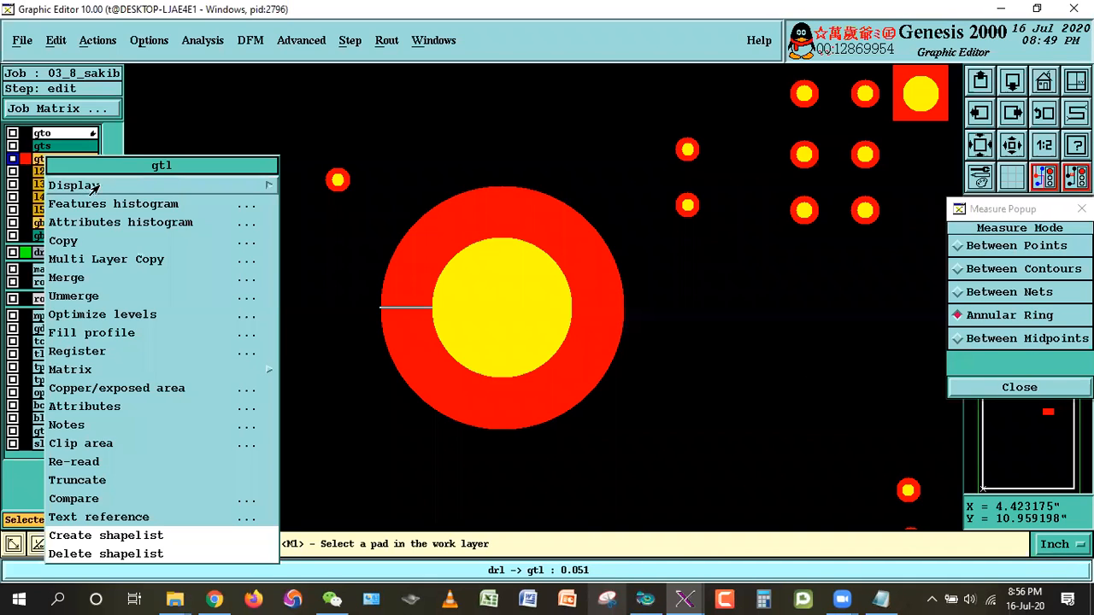
left_click(70, 205)
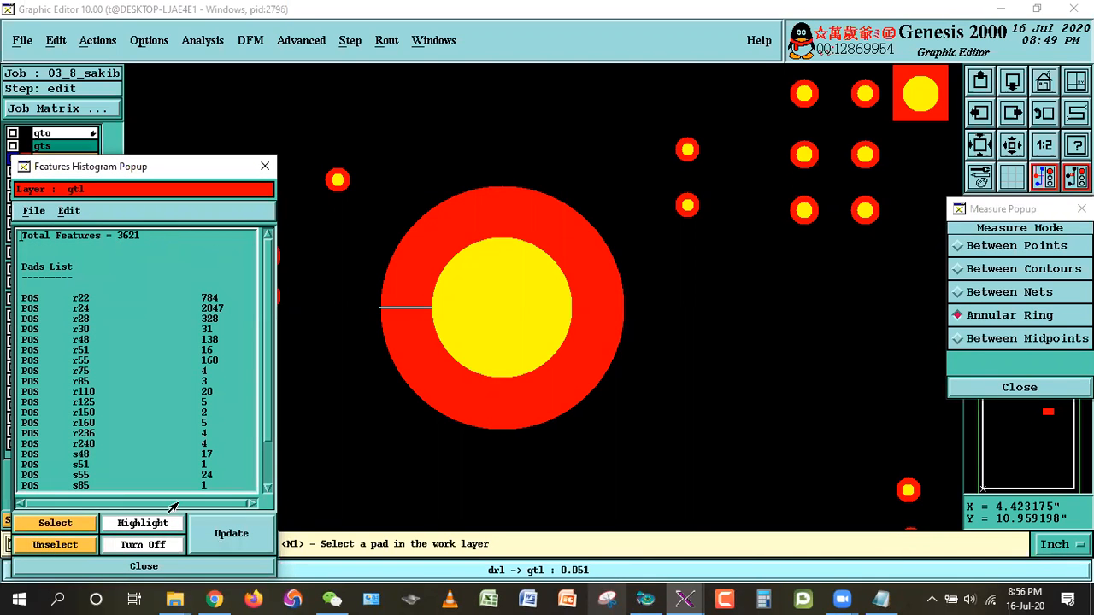
left_click(146, 565)
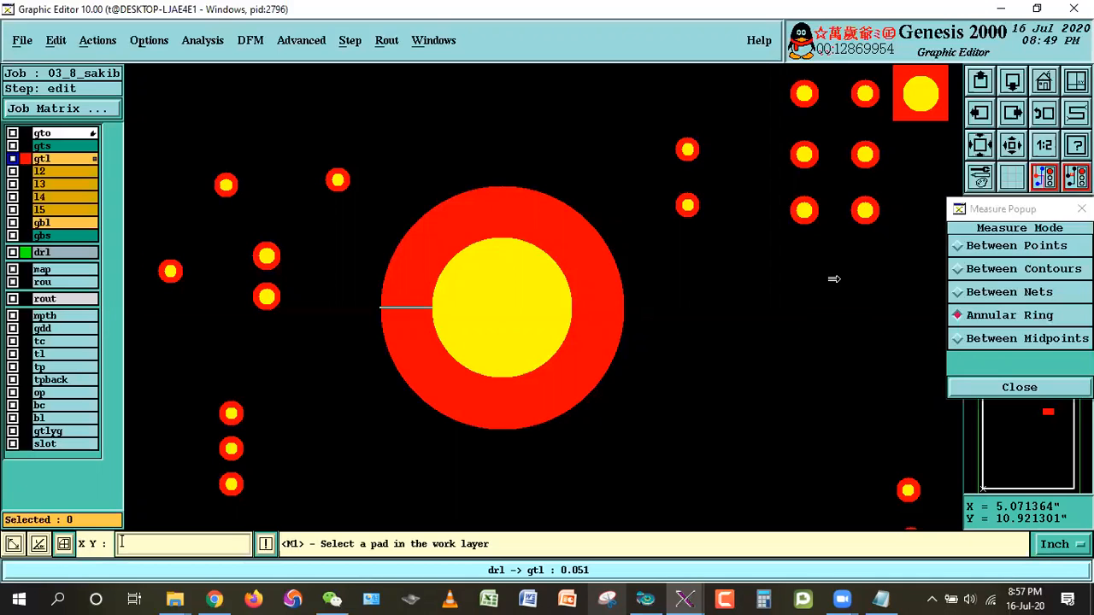
left_click(976, 388)
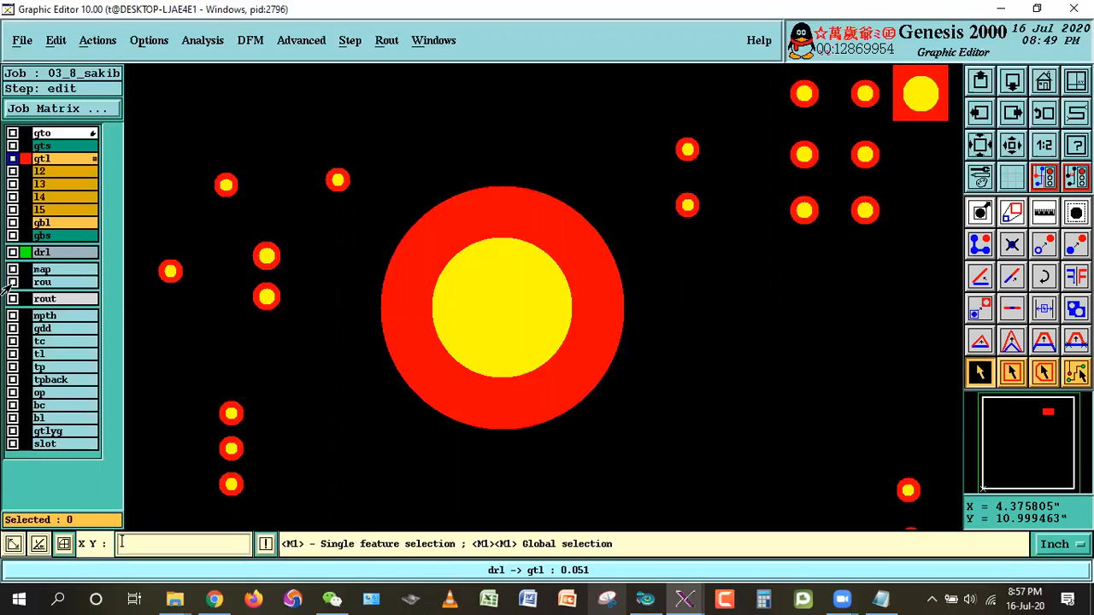
Delete the existing slot layer from the matrix.
right_click(43, 443)
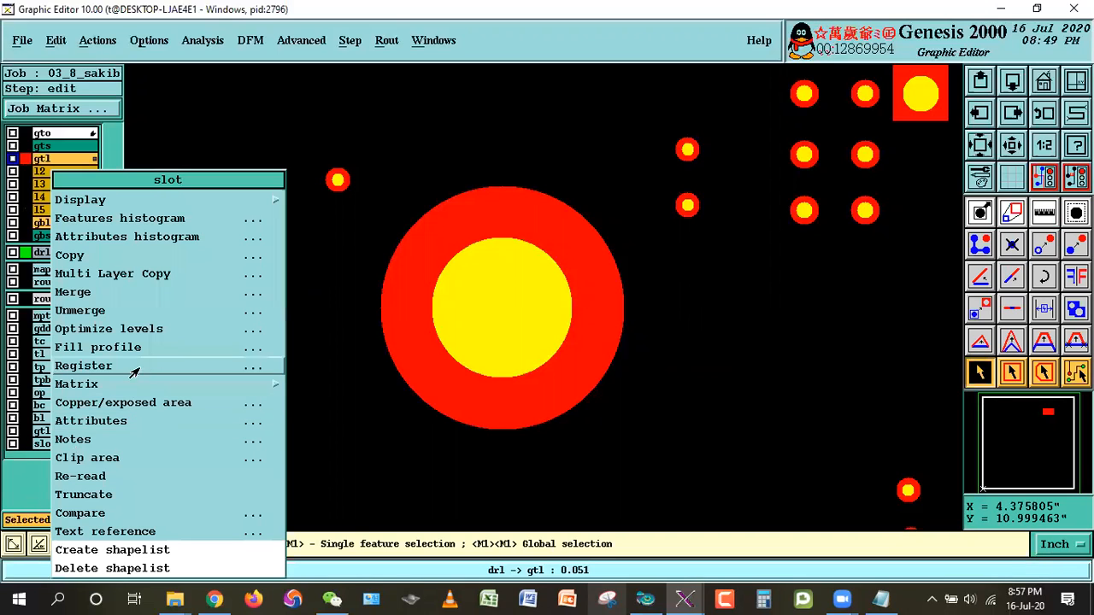
mouse_move(175, 389)
left_click(335, 447)
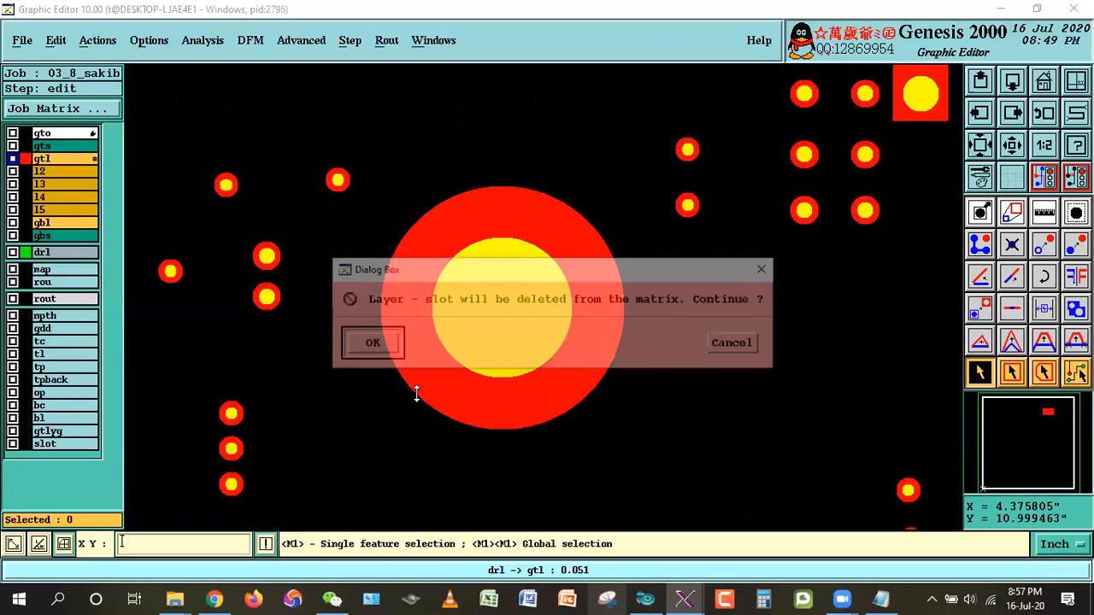
left_click(376, 343)
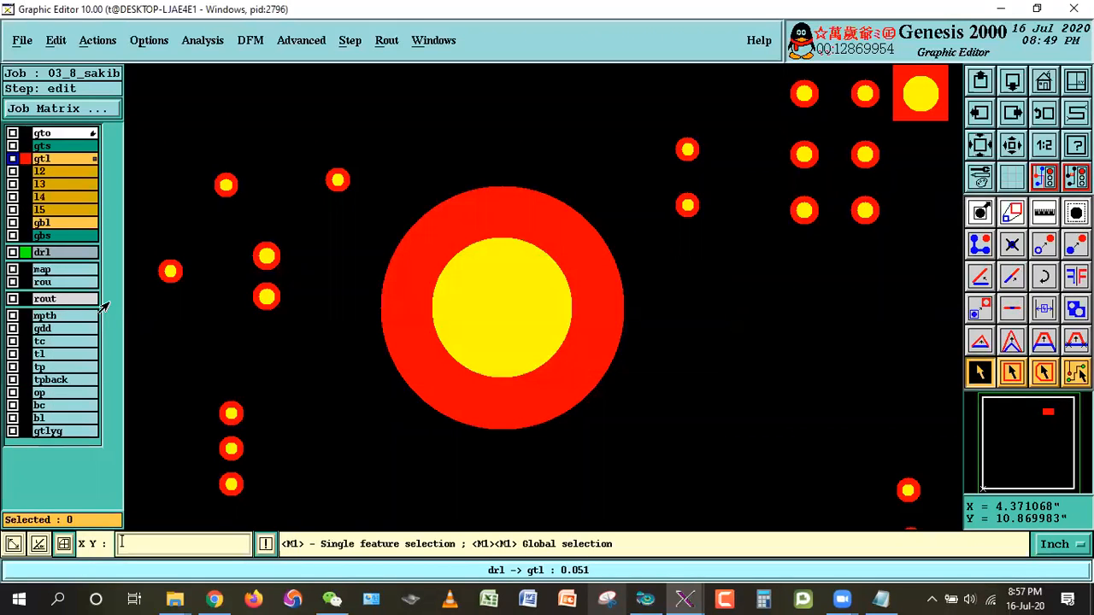
Leave only gtl displayed and highlight the 9 mil slot annular ring item in the Outer Layer Steps.txt notes in Notepad.
left_click(41, 160)
left_click(51, 252)
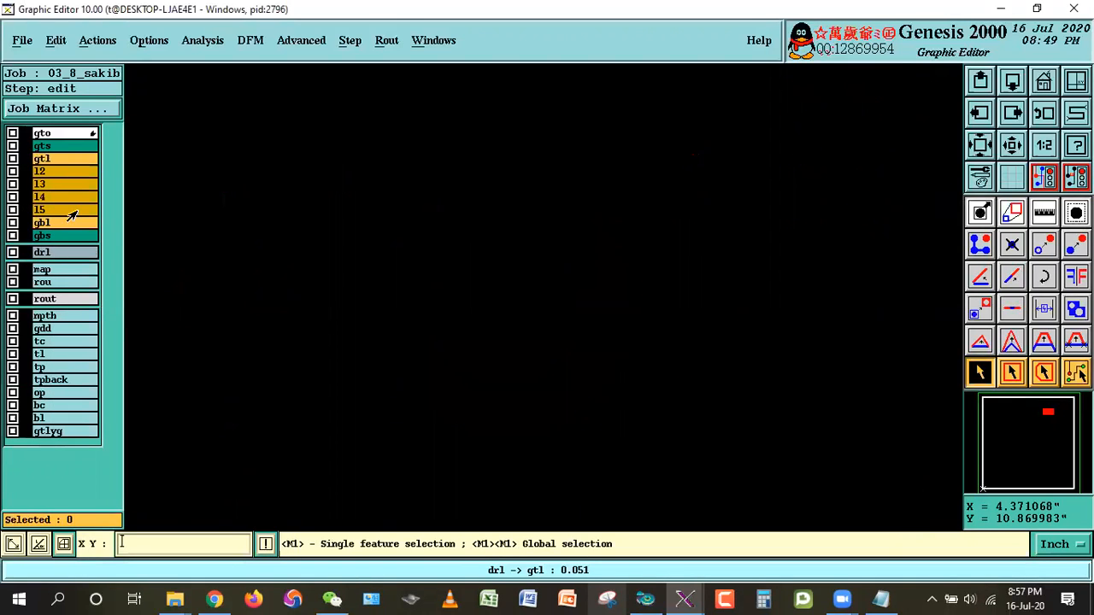
left_click(74, 157)
left_click(888, 598)
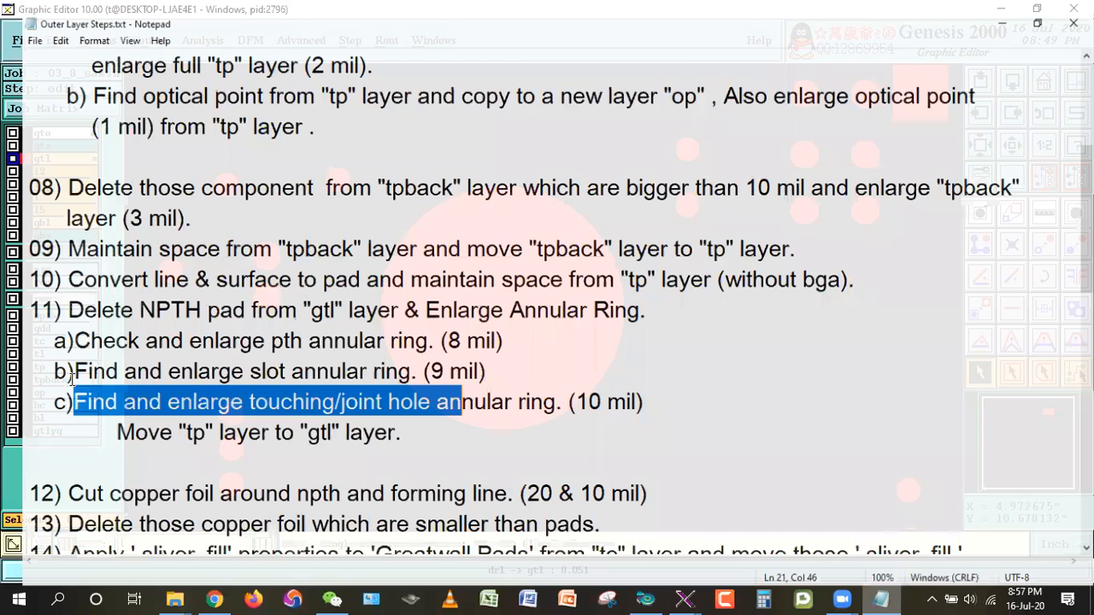
left_click_drag(31, 364, 476, 366)
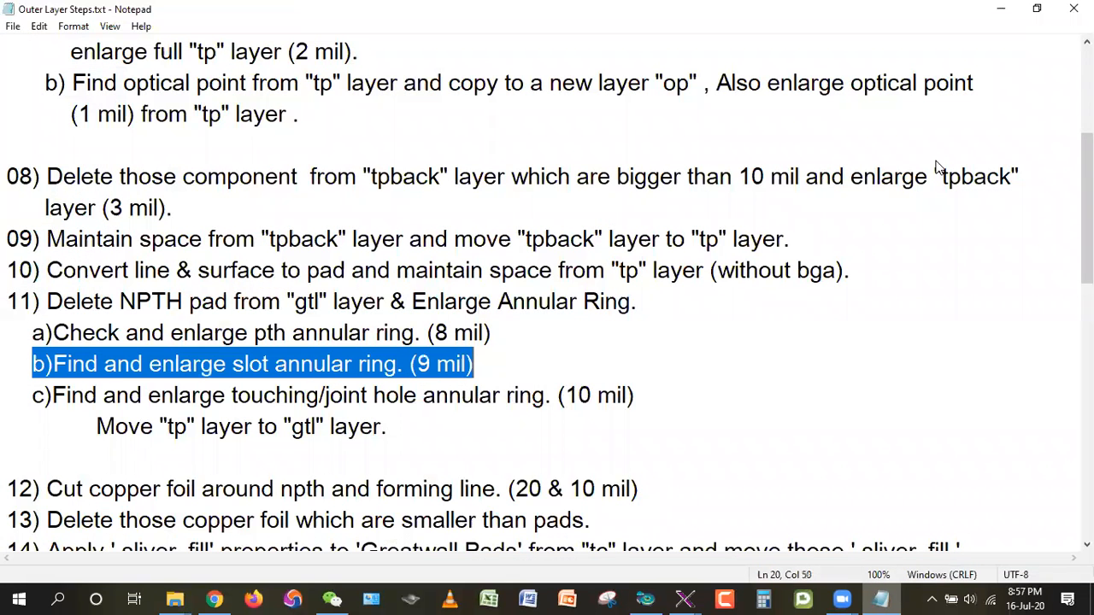
left_click(1000, 8)
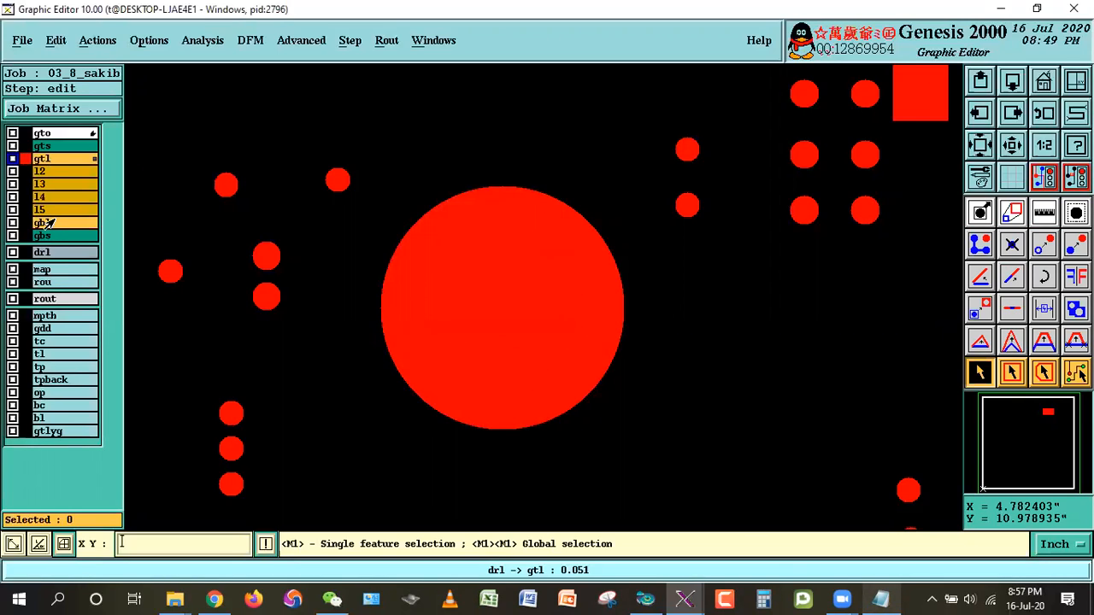
Display only the drl layer and select all its oval67x44 pads from the features histogram.
left_click(31, 160)
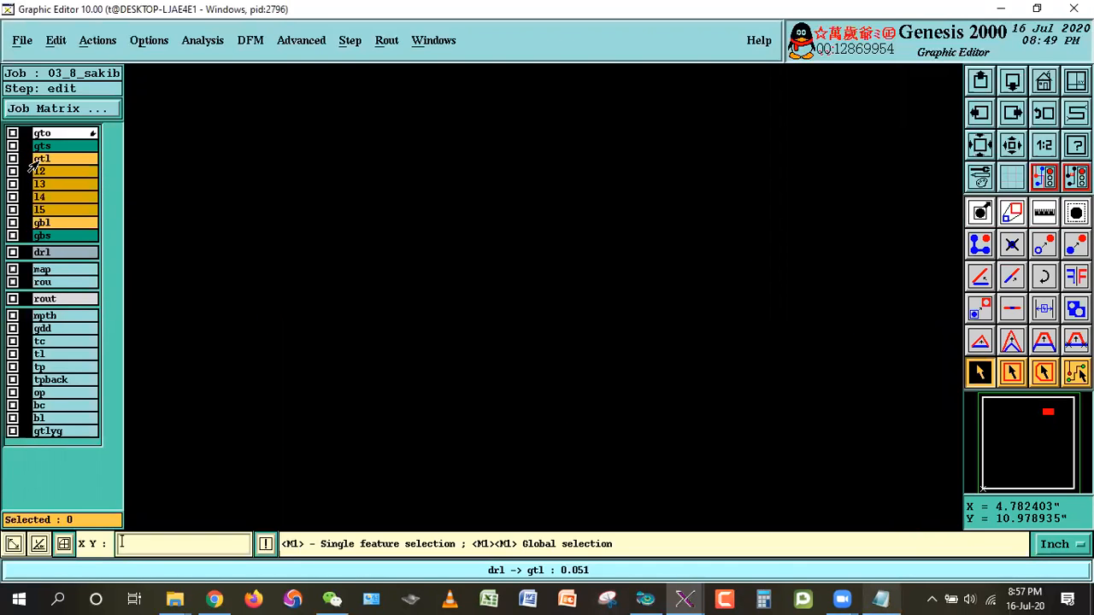
left_click(50, 255)
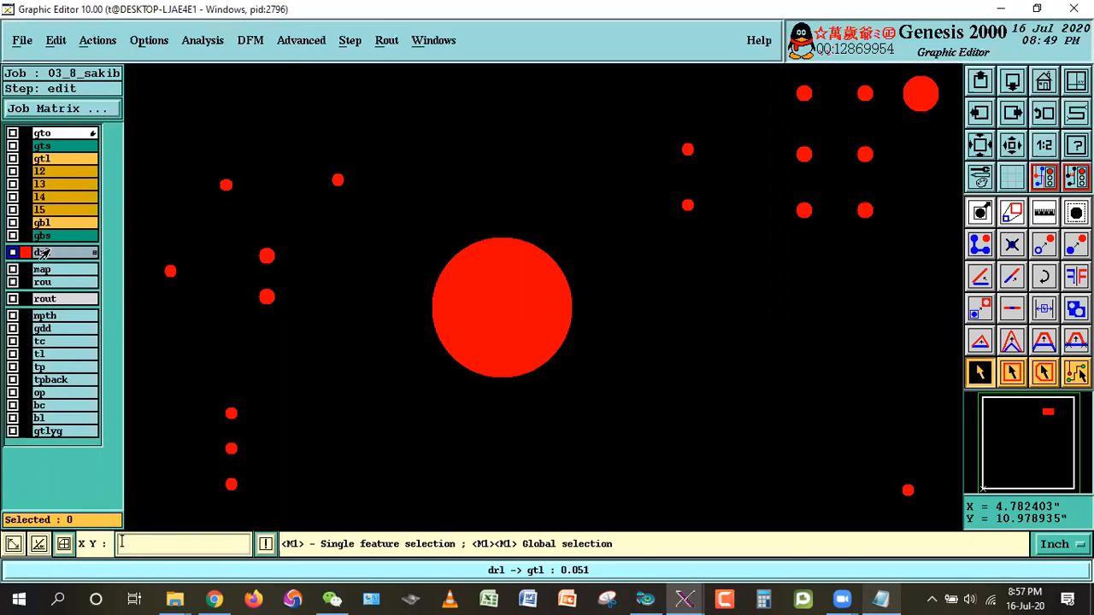
right_click(42, 254)
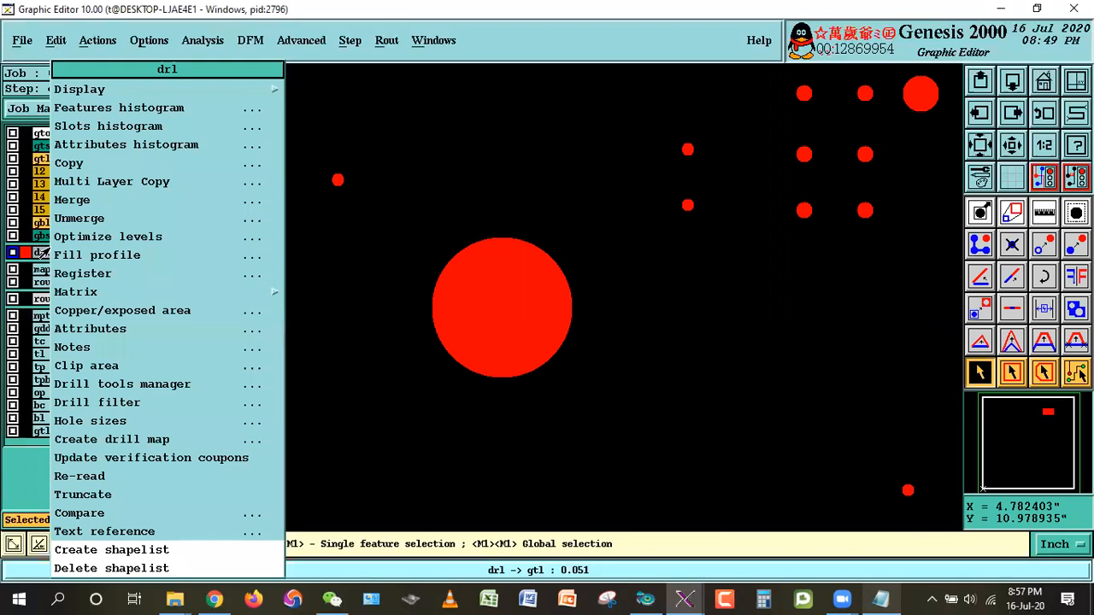
left_click(89, 115)
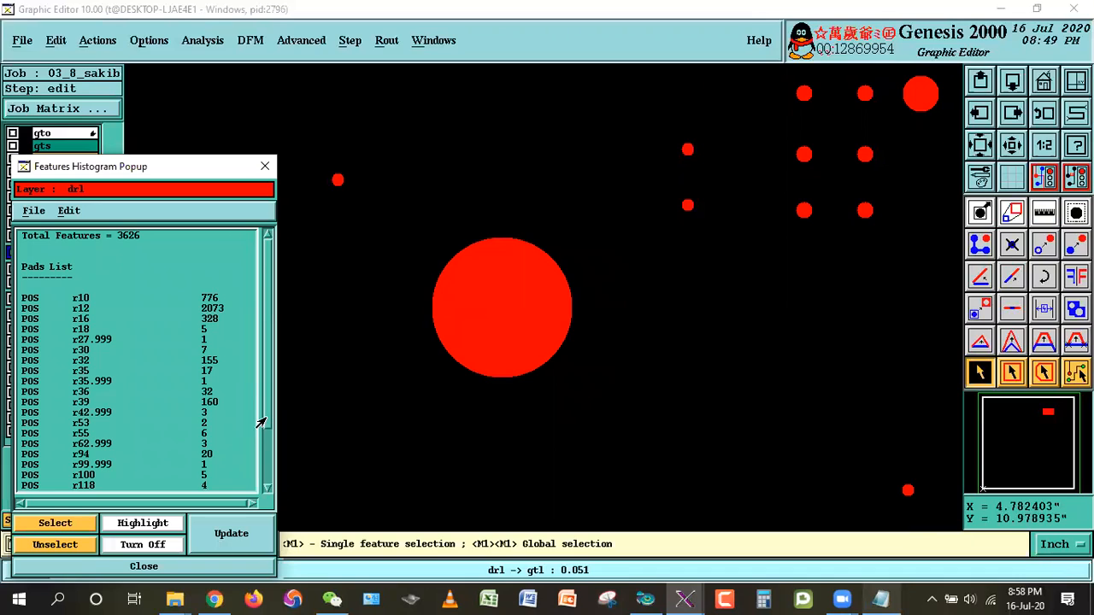
scroll(258, 419, "down", 2)
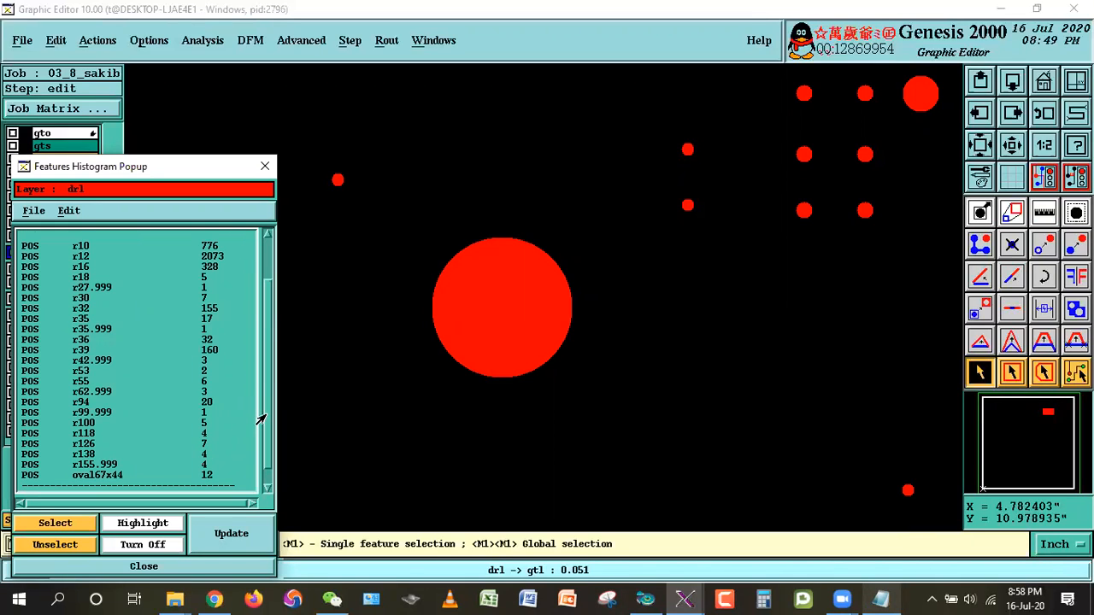
scroll(257, 452, "down", 1)
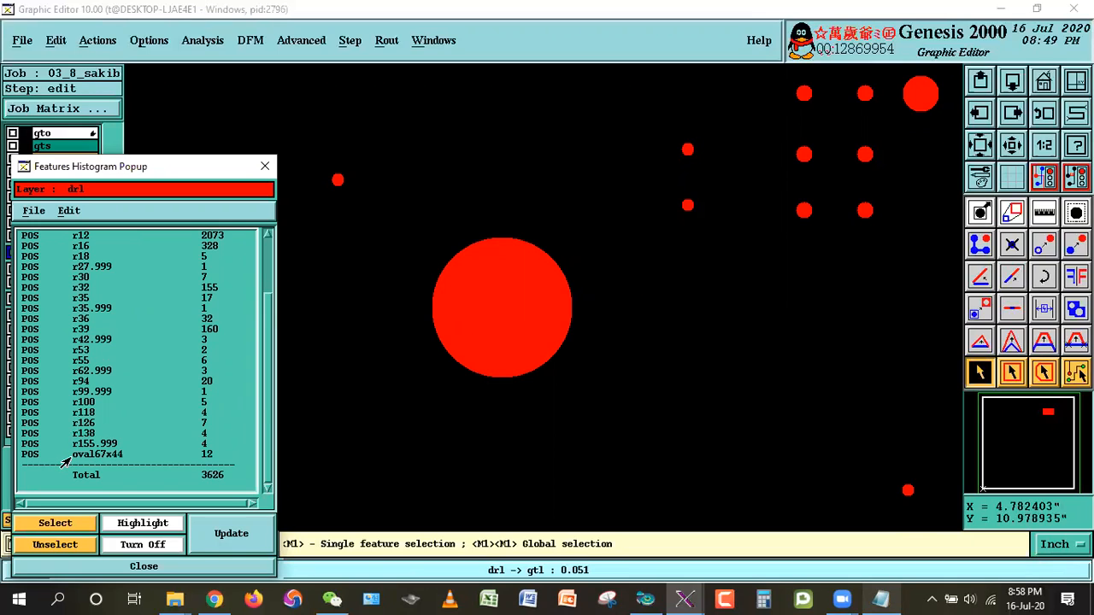
left_click_drag(68, 459, 105, 462)
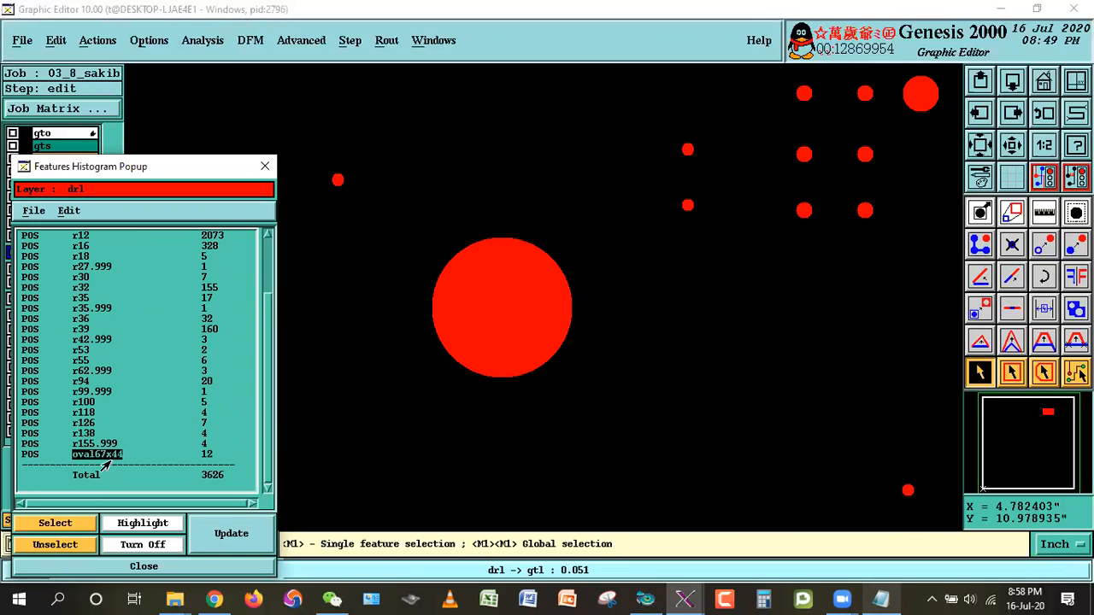
left_click(53, 522)
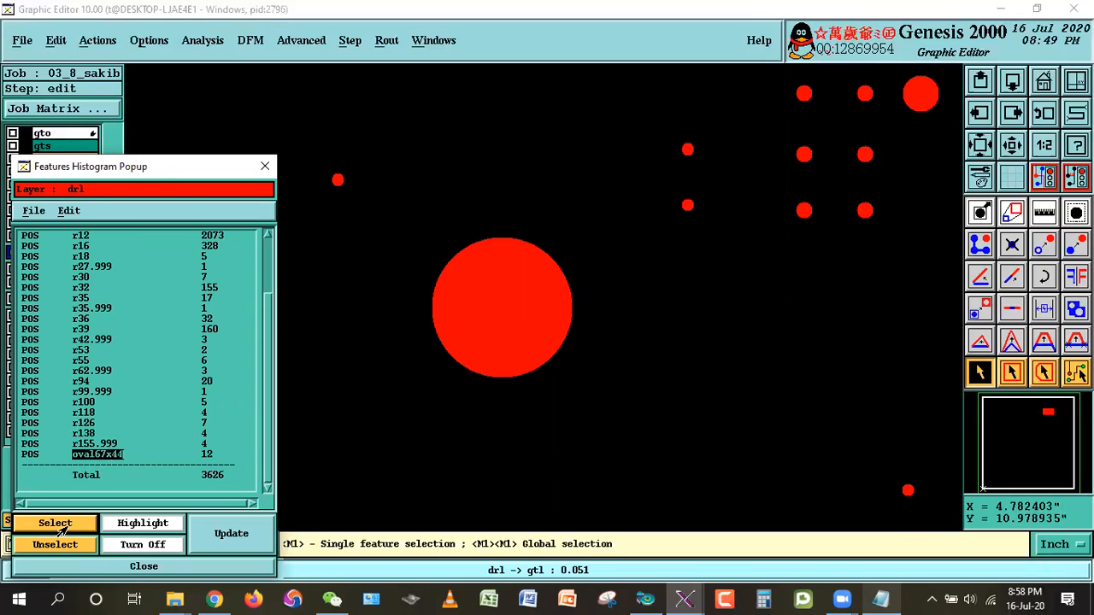
left_click(57, 528)
left_click_drag(144, 169, 169, 65)
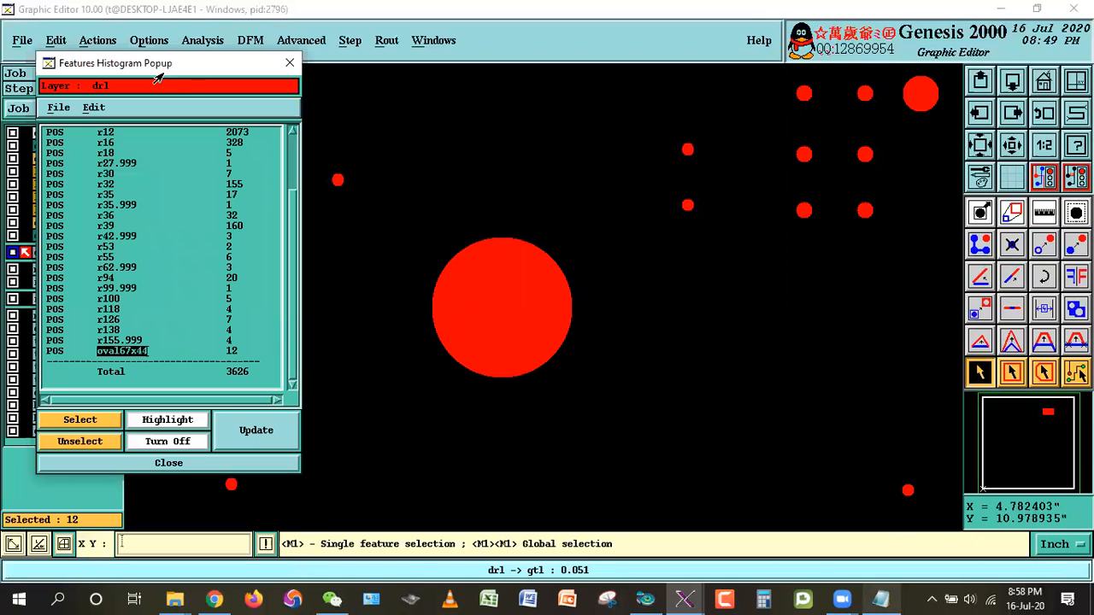
left_click(168, 464)
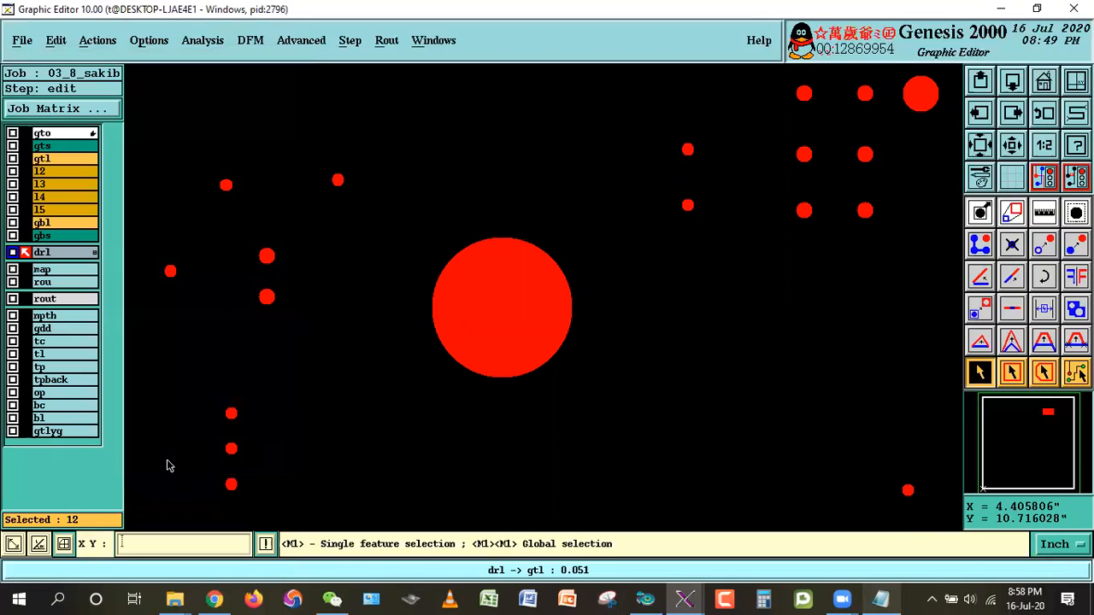
Copy the selected oval drill pads to a new layer named slot, resized by 18 mil.
left_click(46, 45)
mouse_move(59, 128)
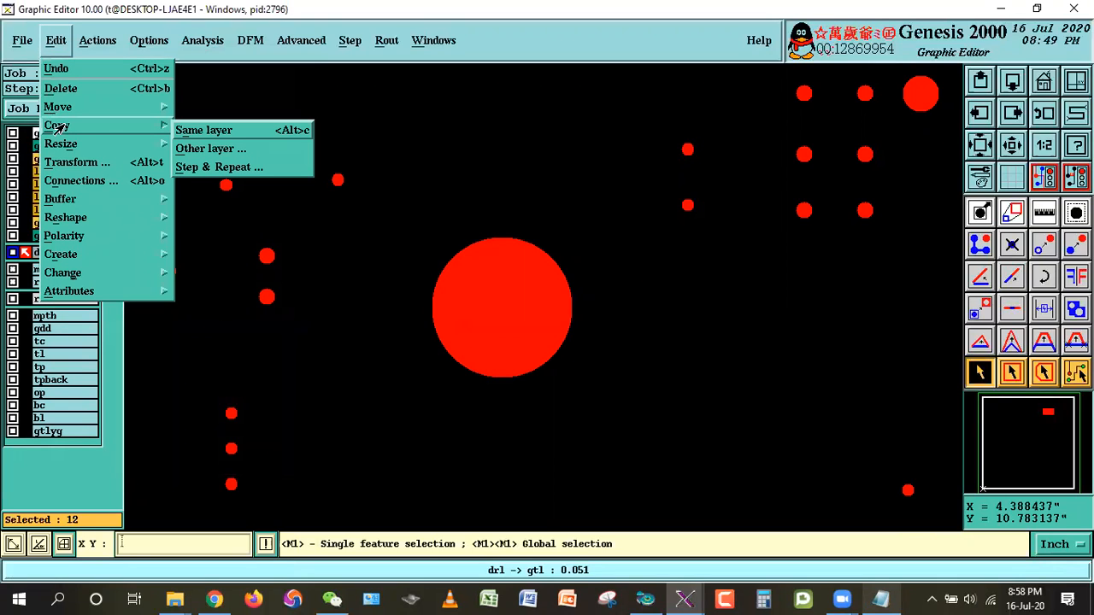
left_click(186, 149)
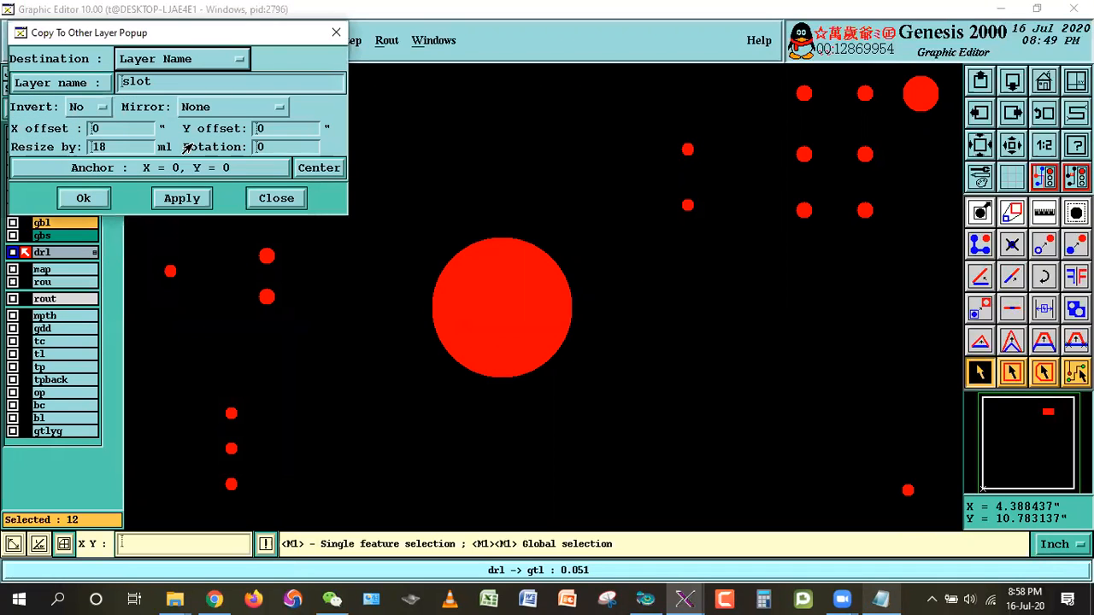
left_click(145, 129)
left_click(130, 146)
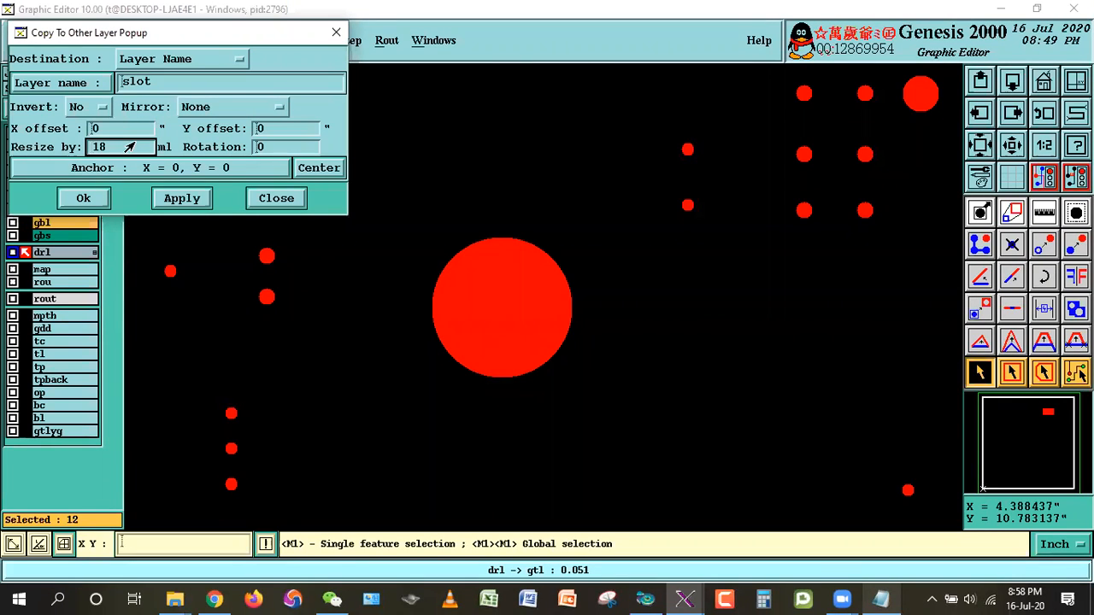
double_click(128, 148)
left_click(128, 147)
left_click(85, 198)
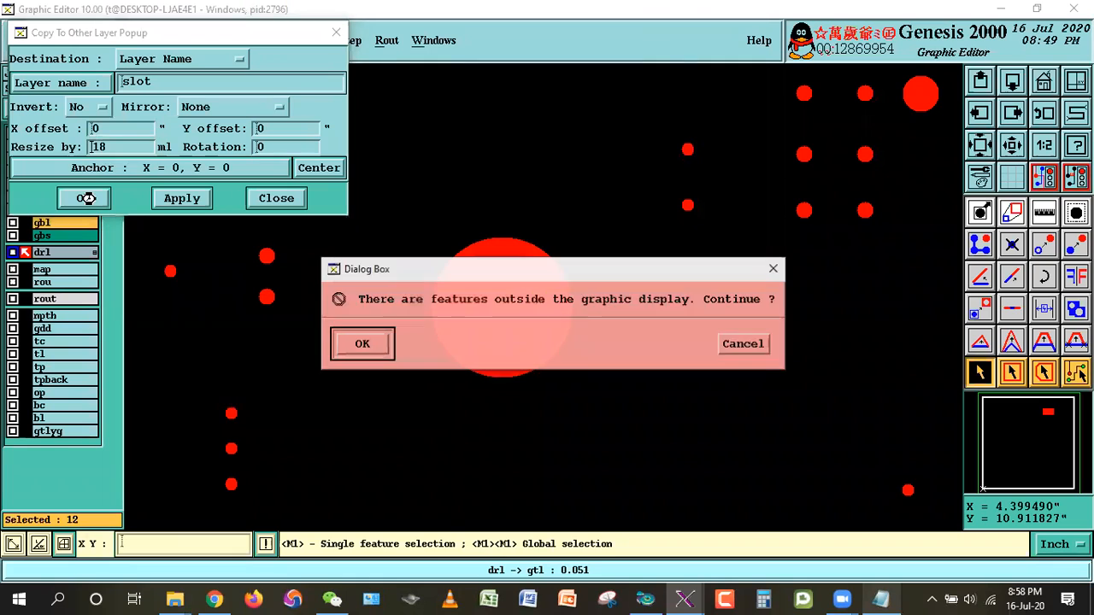
left_click(361, 344)
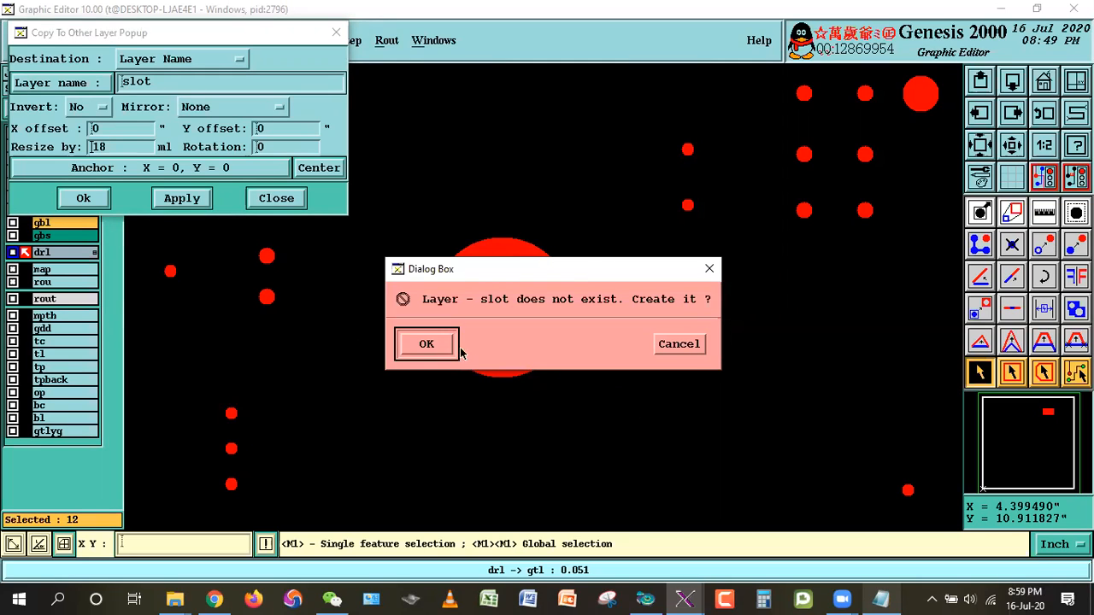
left_click(429, 344)
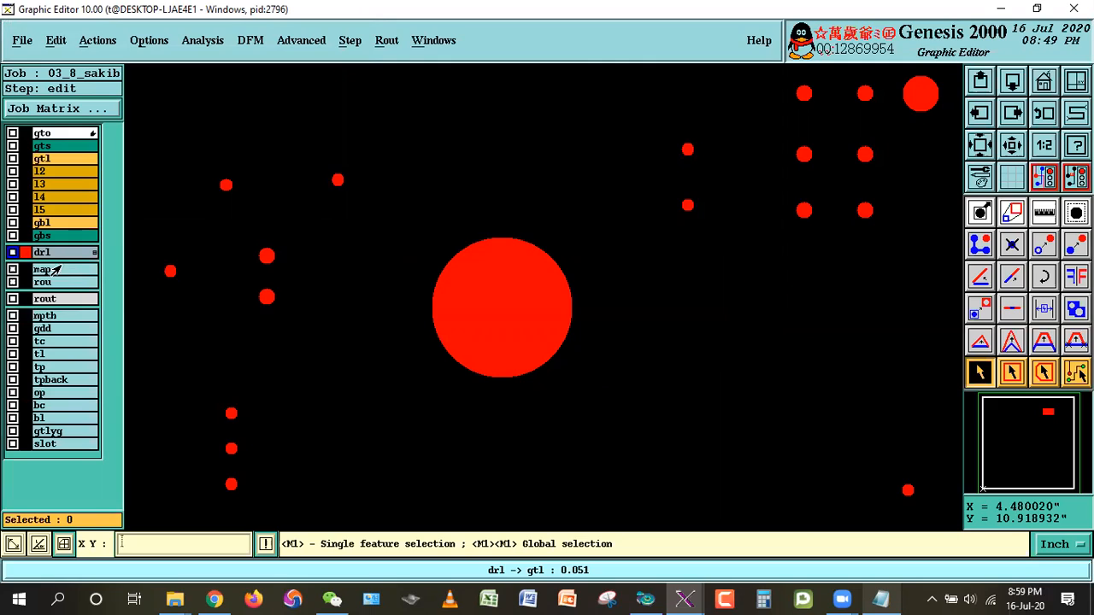
Hide drl and display only the slot layer across the whole board.
left_click(49, 251)
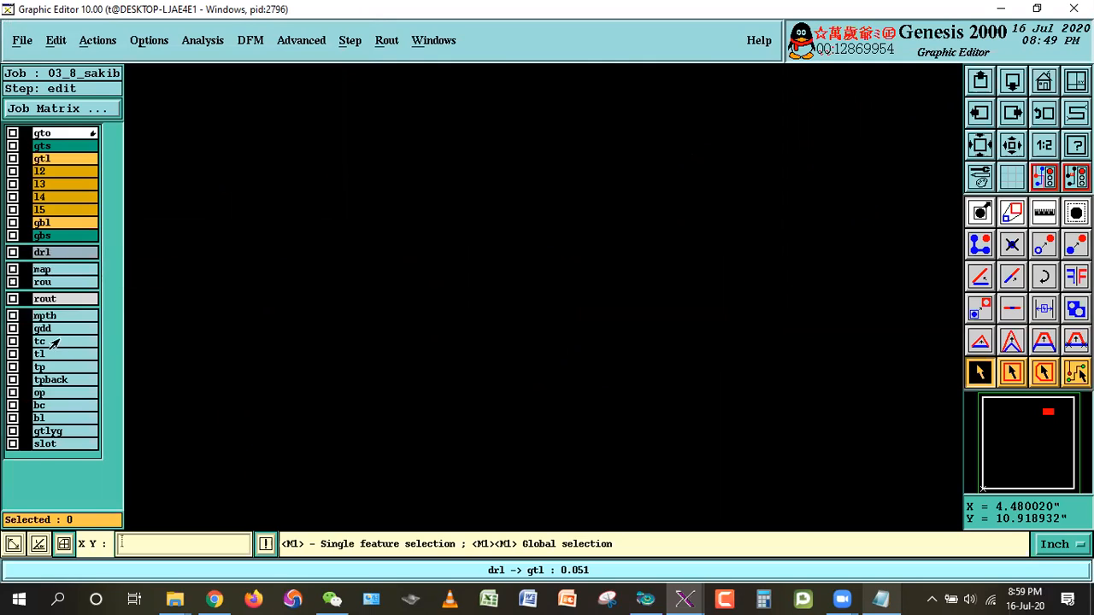
left_click(44, 443)
left_click(1040, 80)
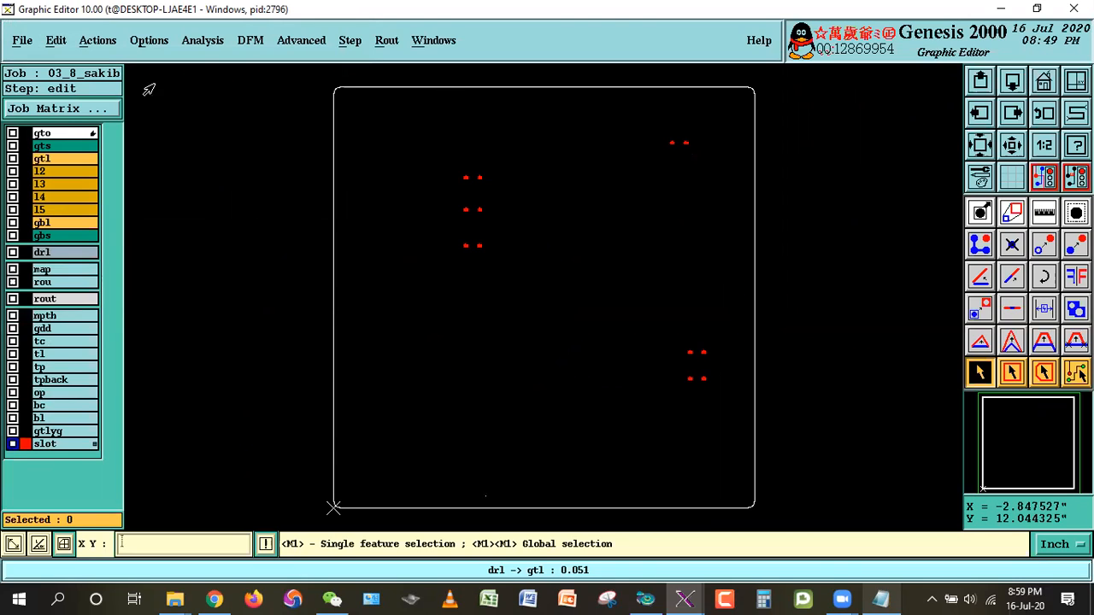
Try to select the slot layer features that touch the npth reference layer with Reference Selection.
left_click(105, 41)
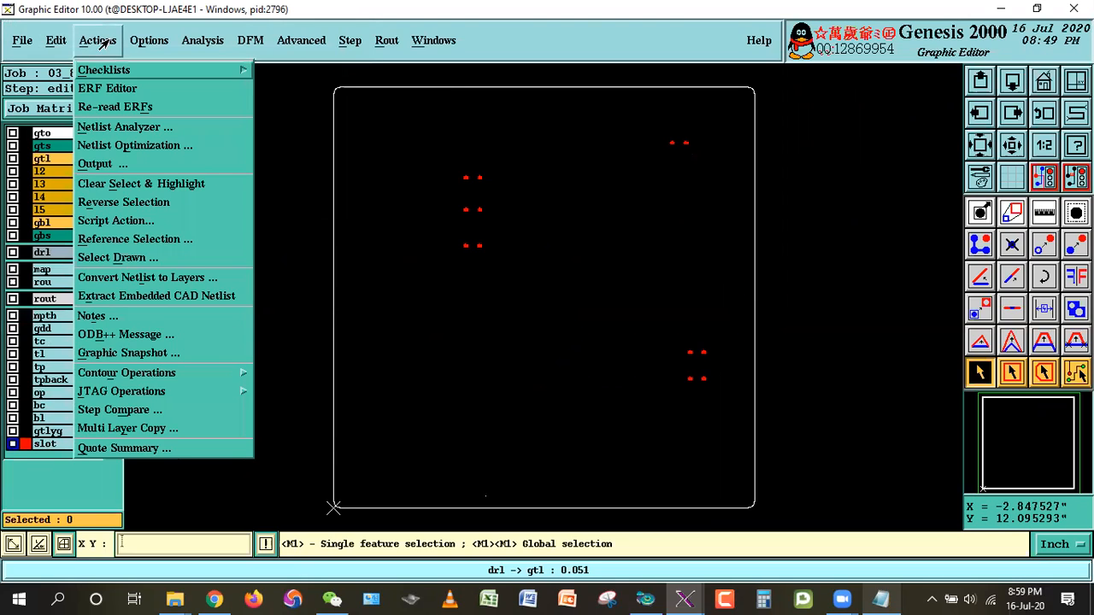
left_click(119, 241)
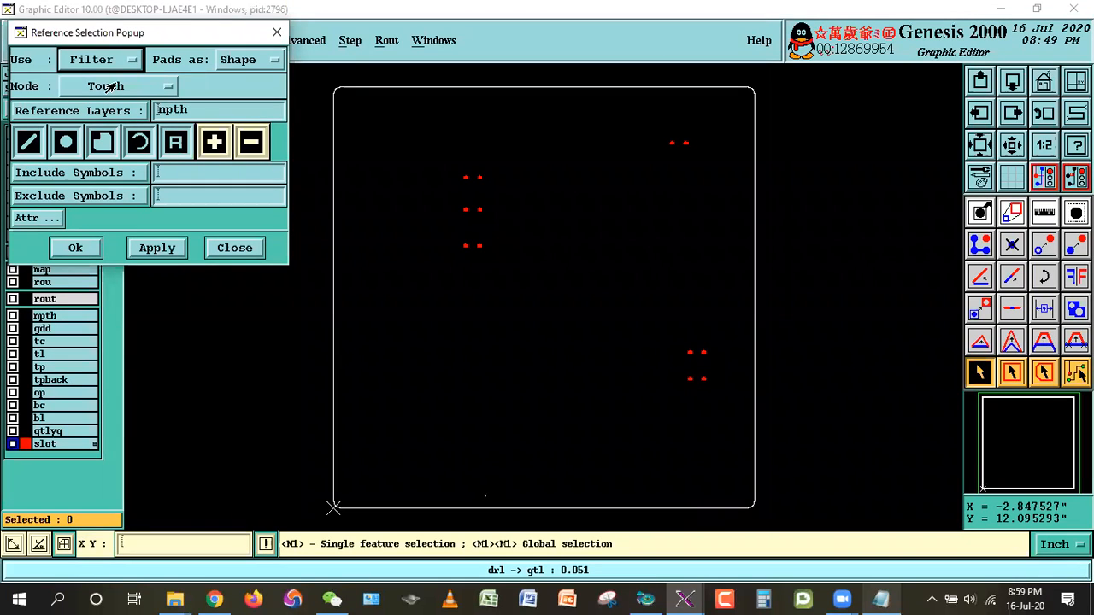
left_click(157, 119)
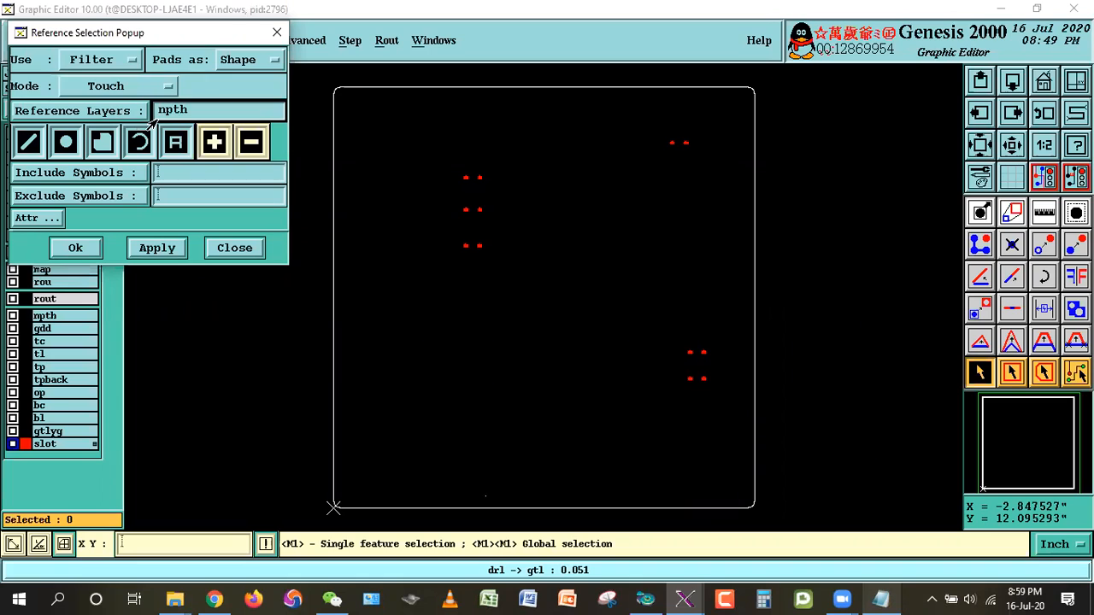
left_click(83, 248)
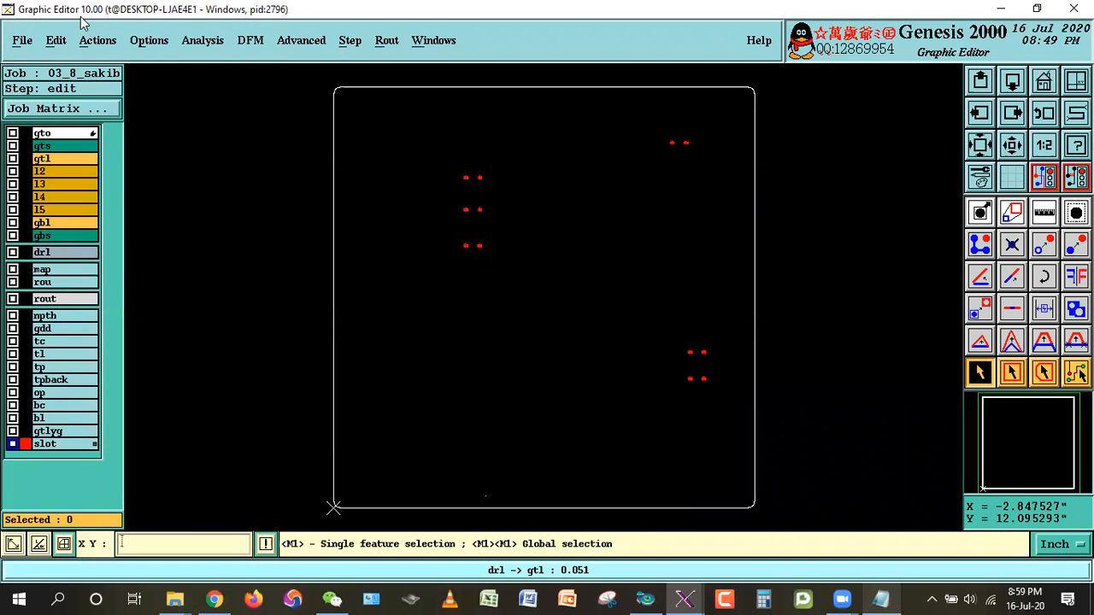
left_click(92, 42)
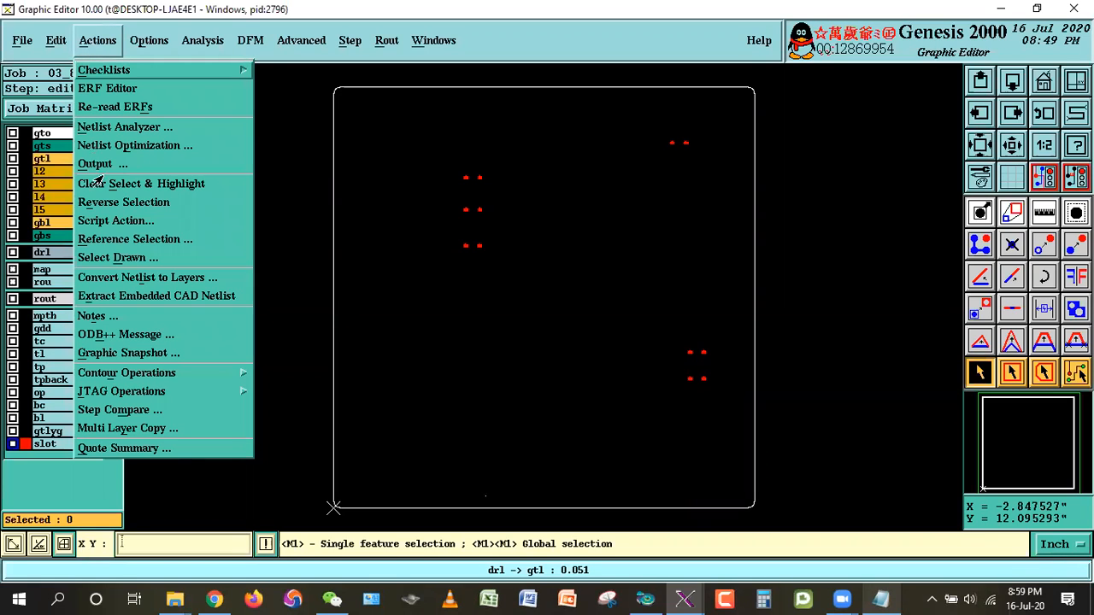
left_click(108, 239)
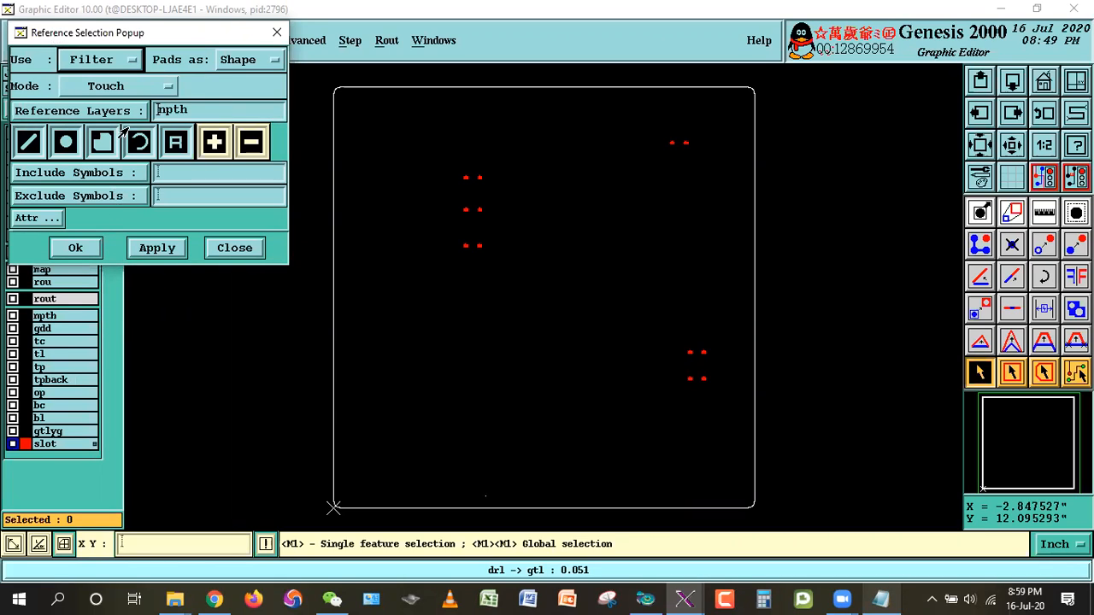
left_click(181, 111)
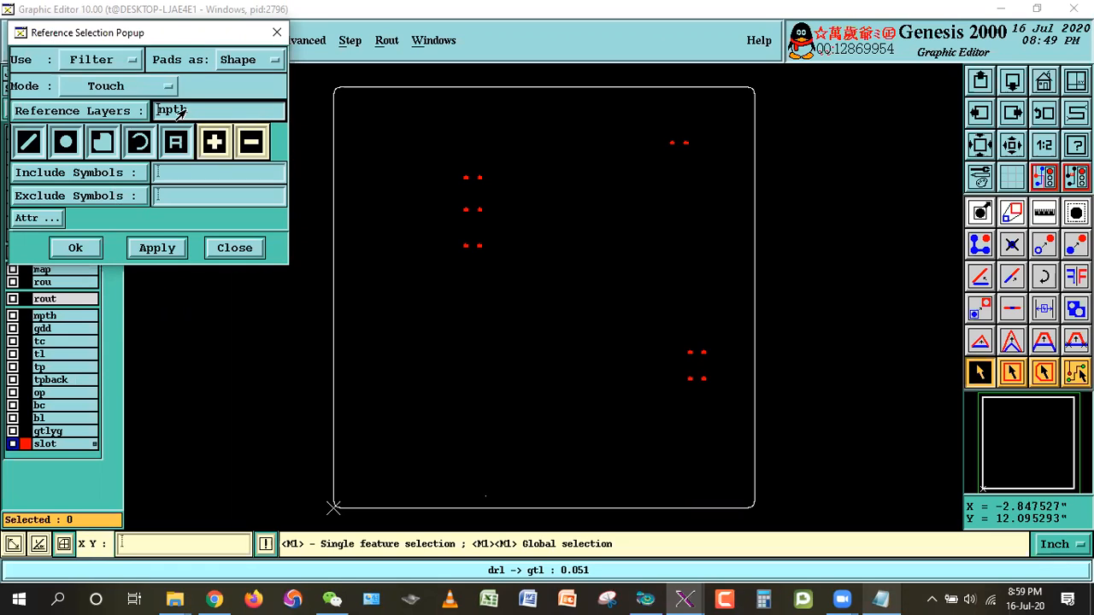
left_click(147, 247)
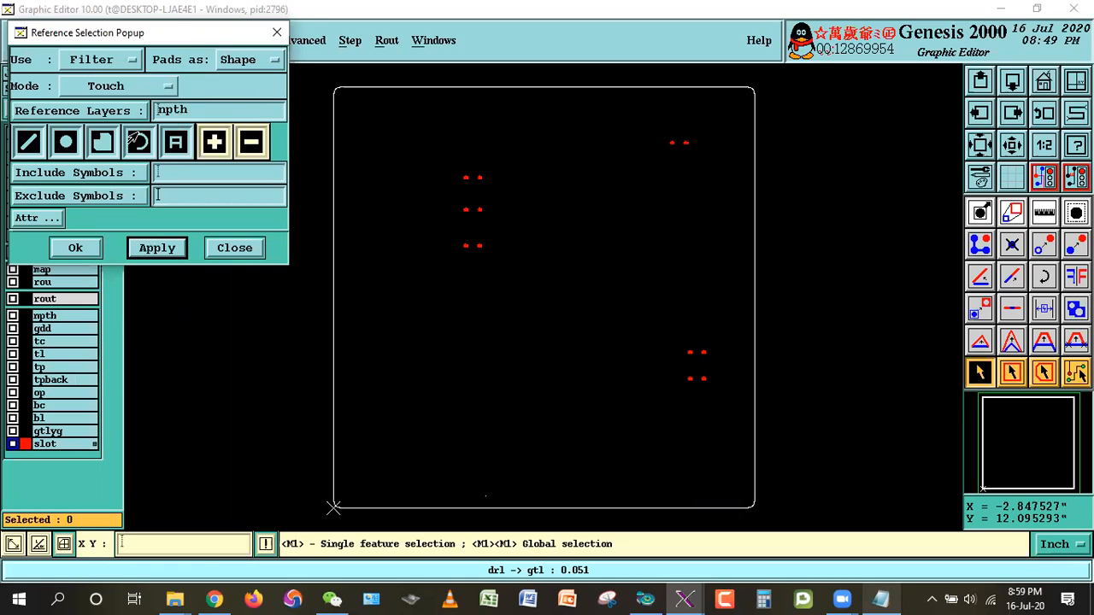
Run a Reference Selection on the slot layer in Covered mode with gtl as the reference layer, and close it.
left_click(112, 83)
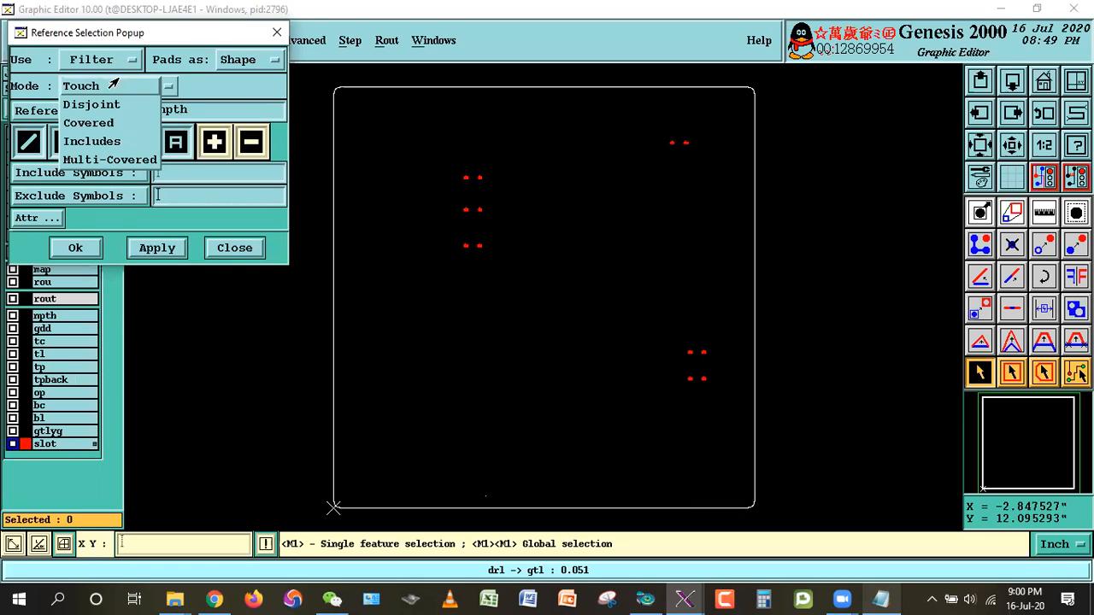
left_click(97, 126)
left_click(175, 112)
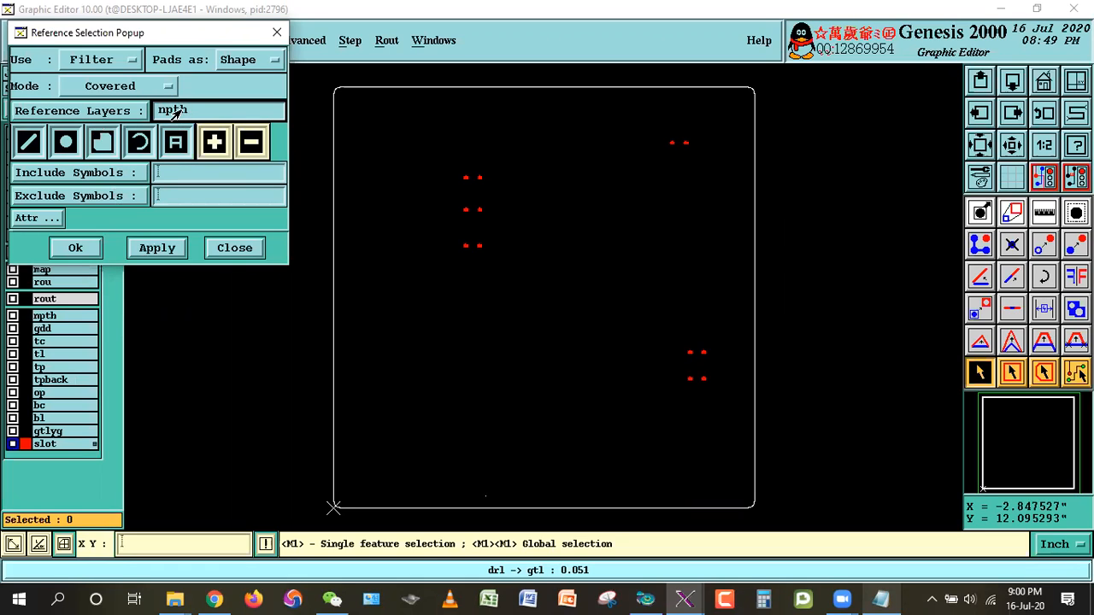
double_click(175, 112)
type("gtl")
left_click(159, 251)
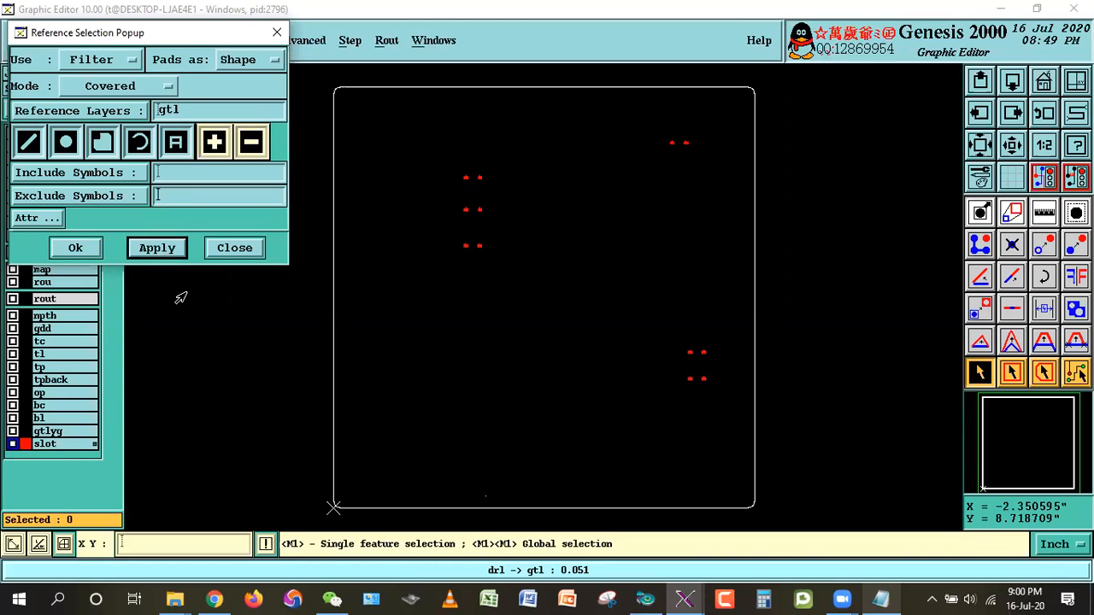
left_click(159, 111)
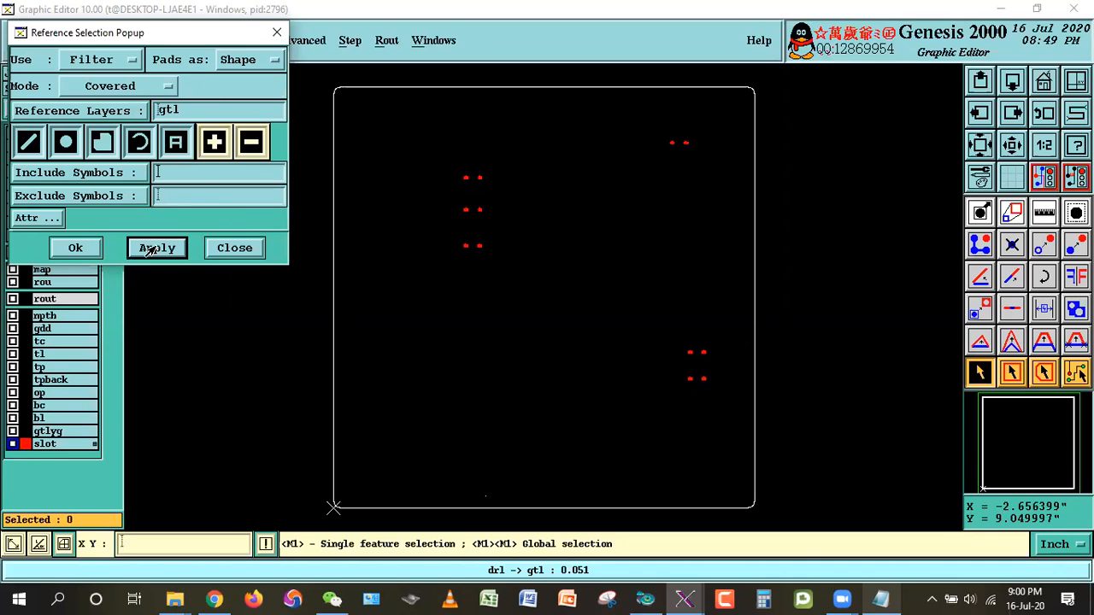
left_click(233, 248)
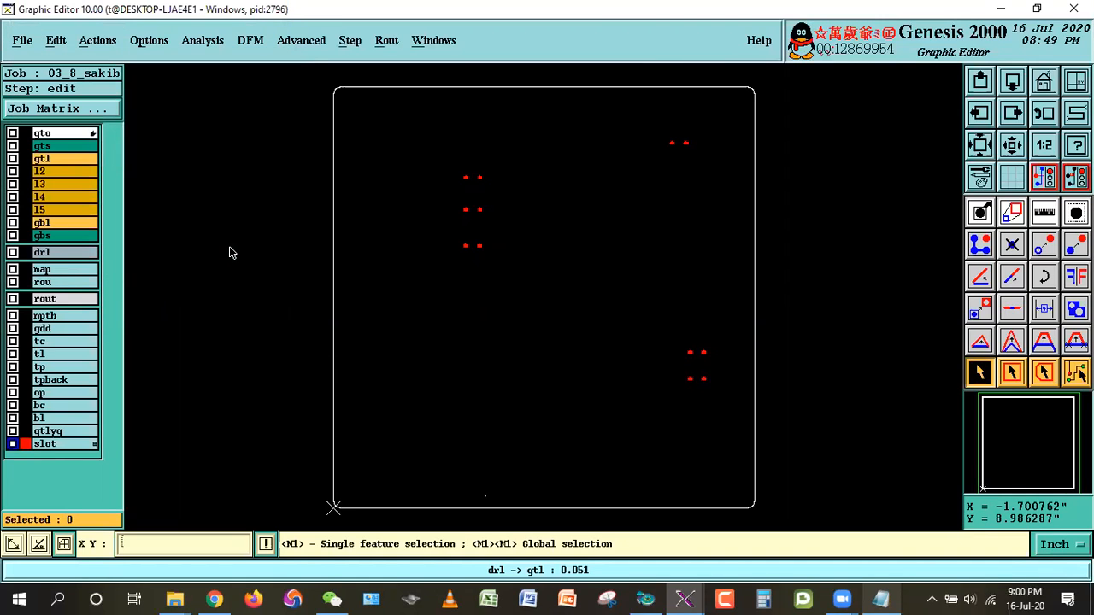
Display gtl together with the slot layer and compare them at the uppermost slot pair in the board's upper-left area.
left_click(43, 159)
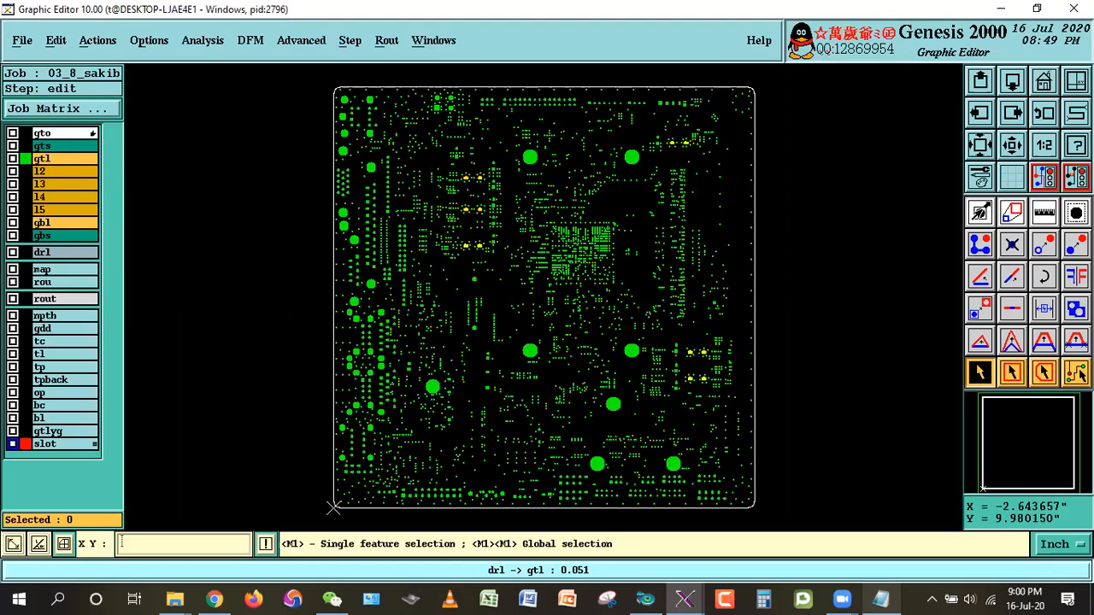
left_click(980, 214)
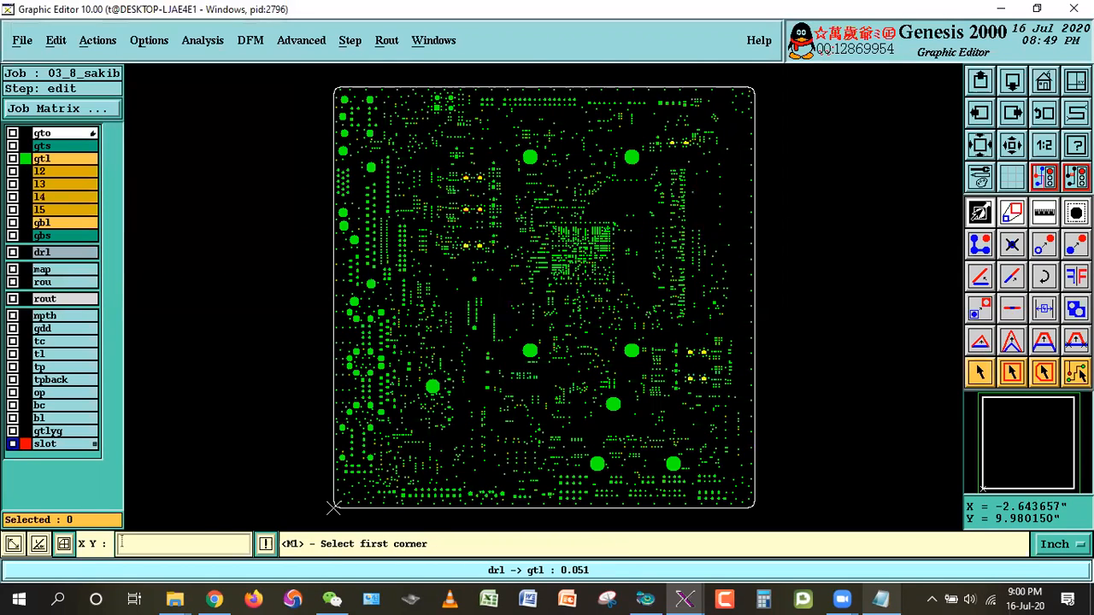
left_click(452, 167)
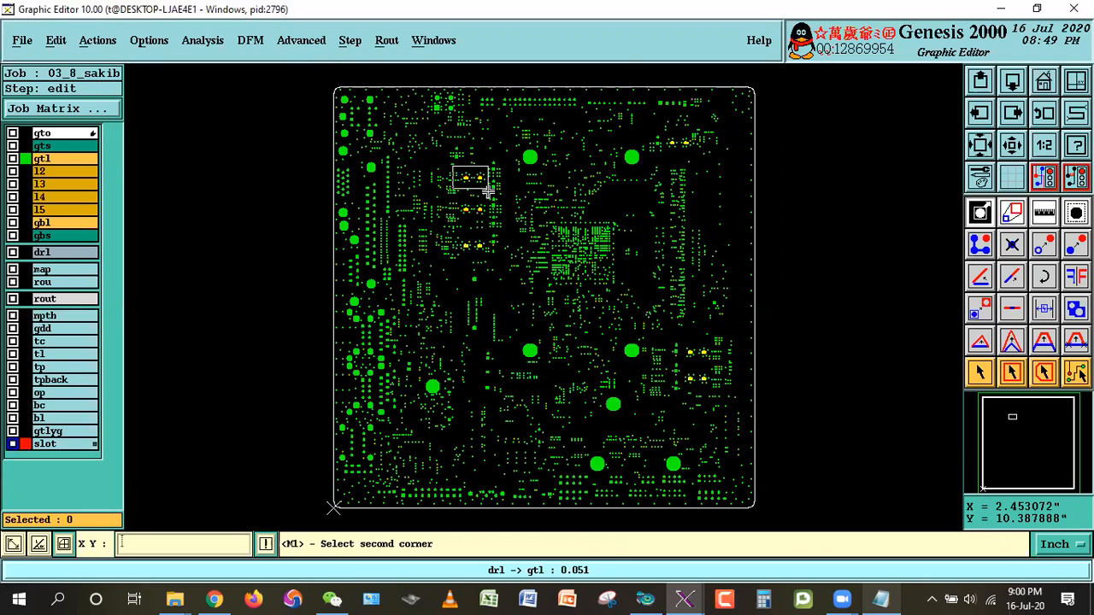
left_click(488, 186)
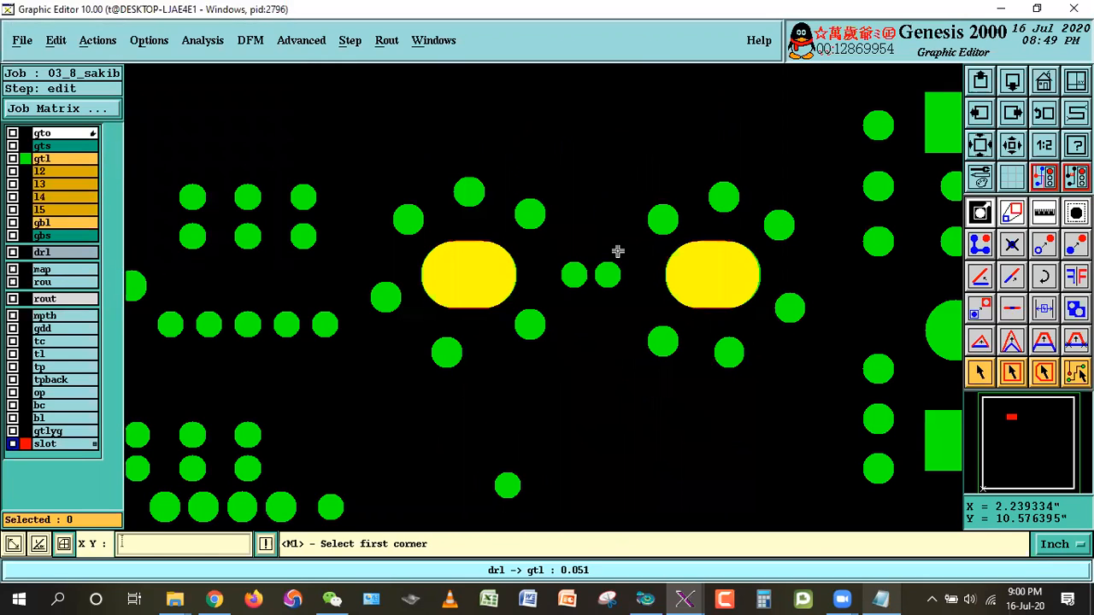
Hide slot, display drl with gtl, and measure the annular ring of the left oval slot pad.
left_click(52, 444)
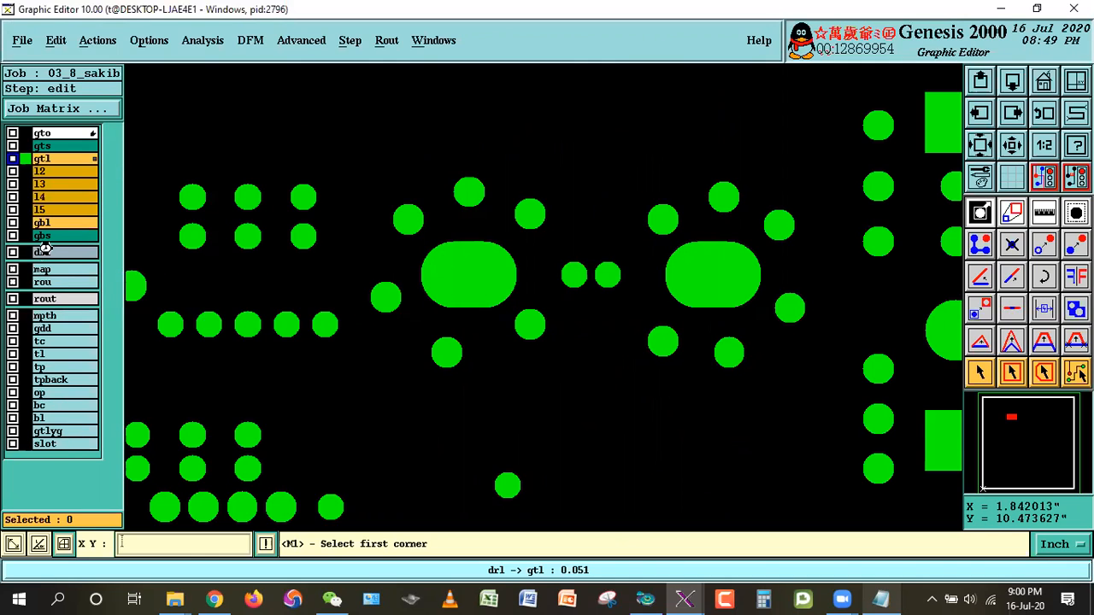
left_click(45, 250)
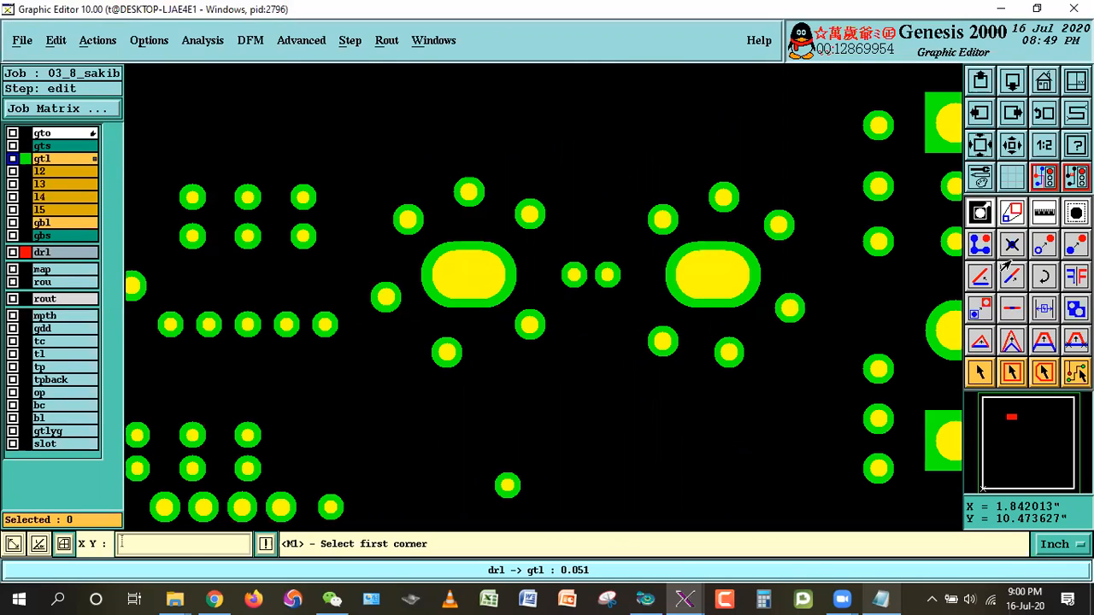
left_click(1049, 215)
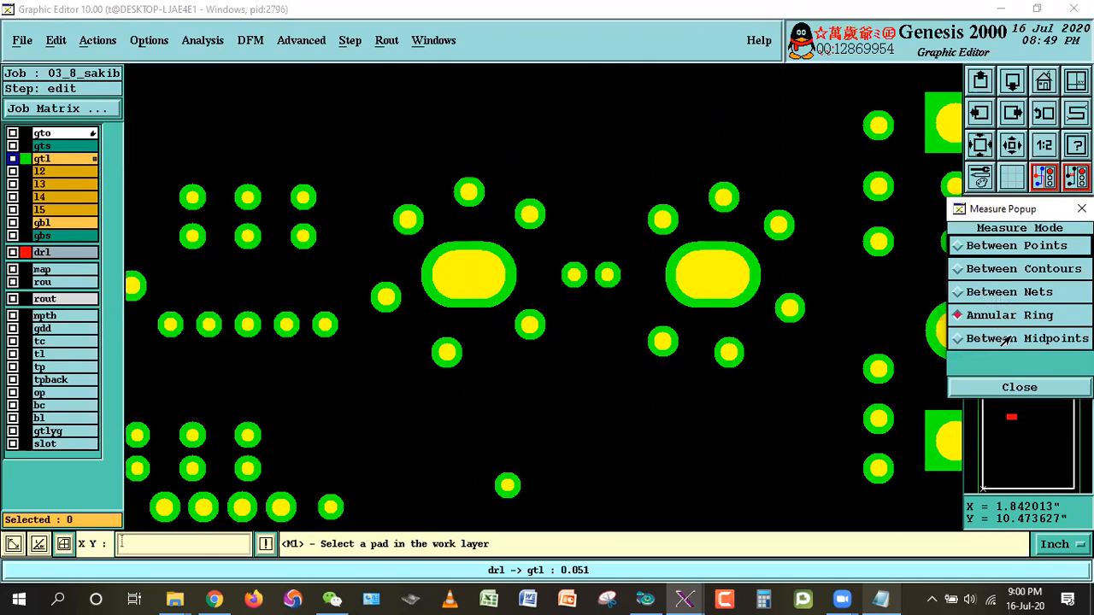
left_click(479, 271)
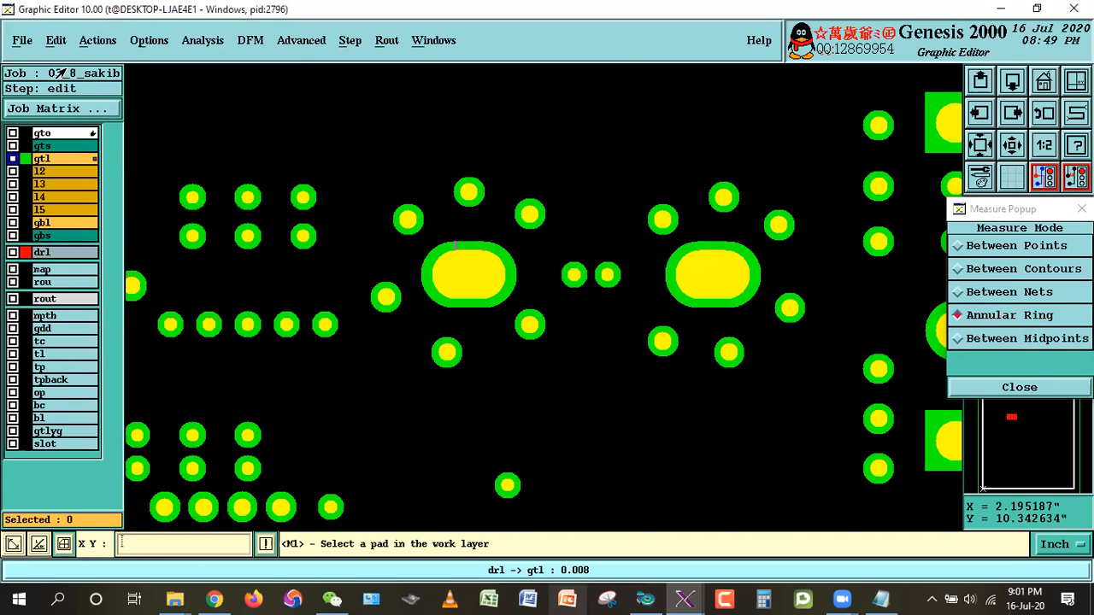
left_click(55, 41)
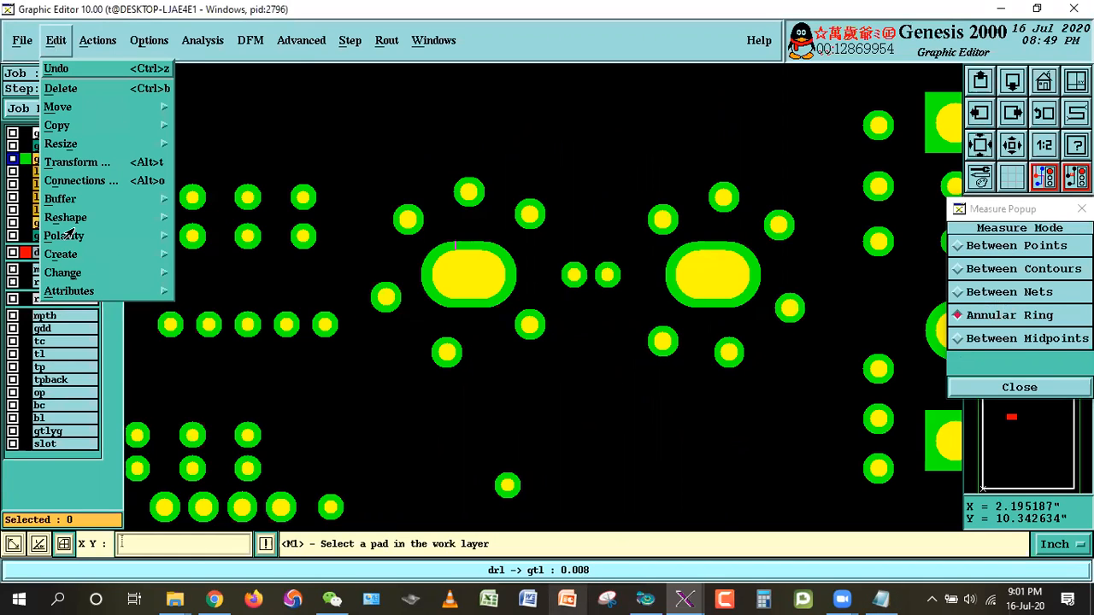
left_click(983, 386)
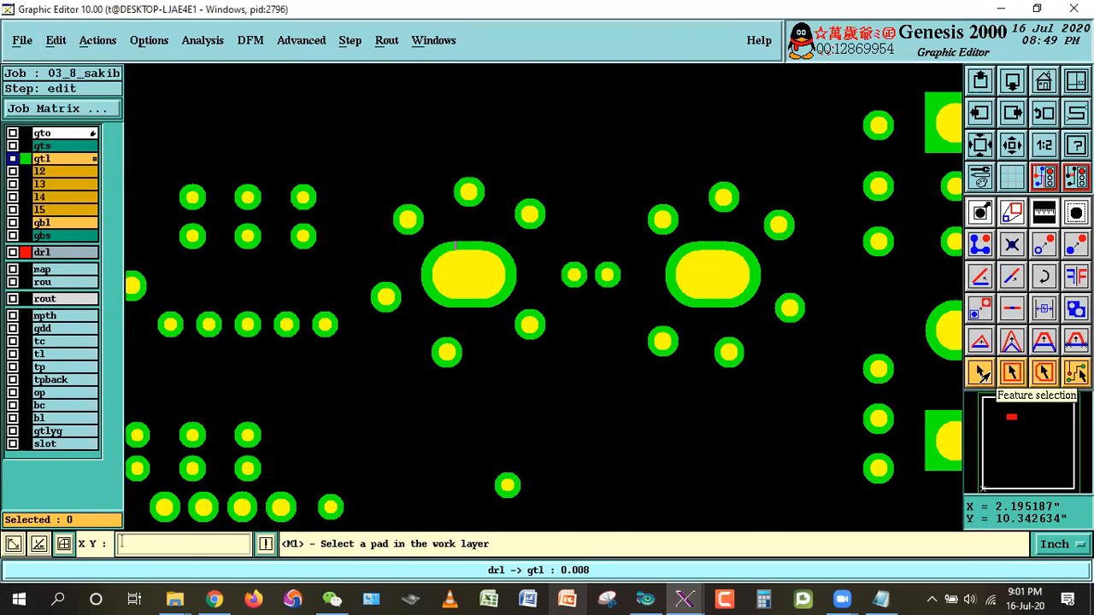
Select the left oval gtl pad to read its size, and measure the right oval pad's annular ring.
left_click(979, 373)
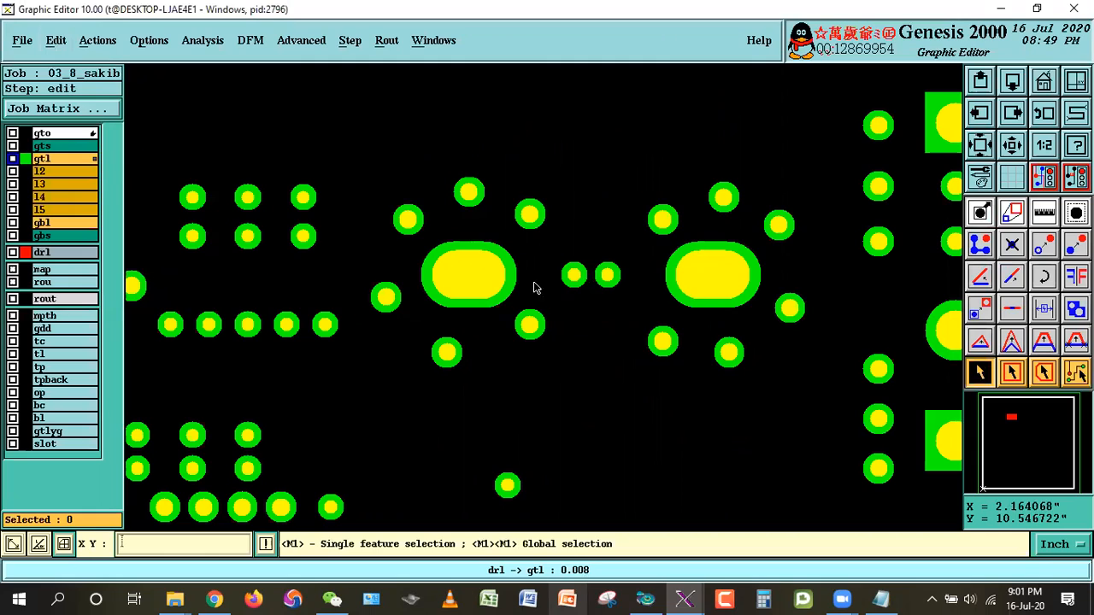
left_click(500, 285)
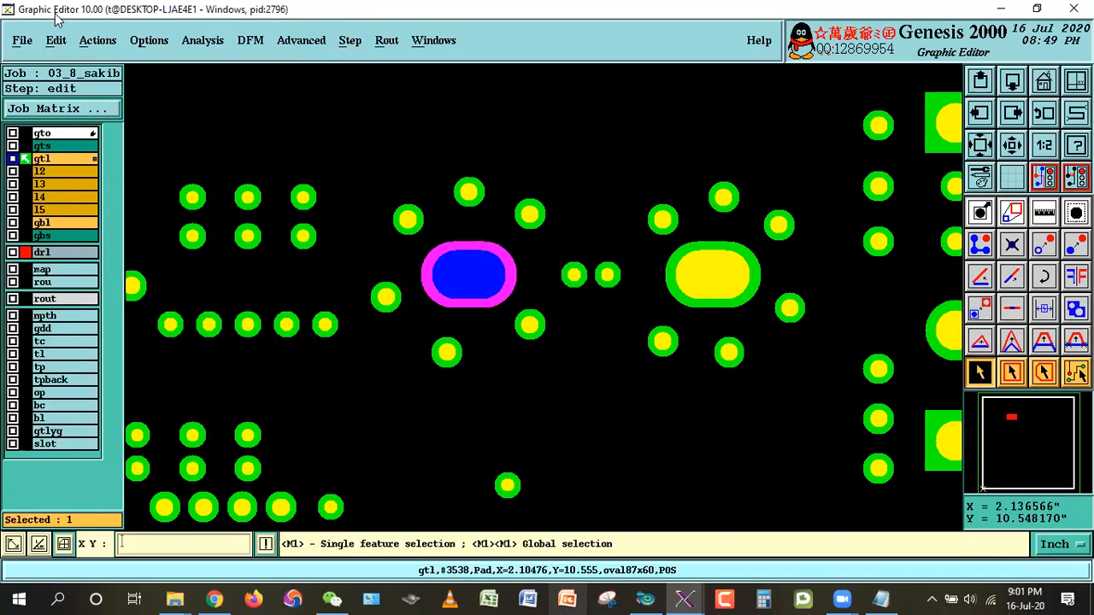
left_click(54, 40)
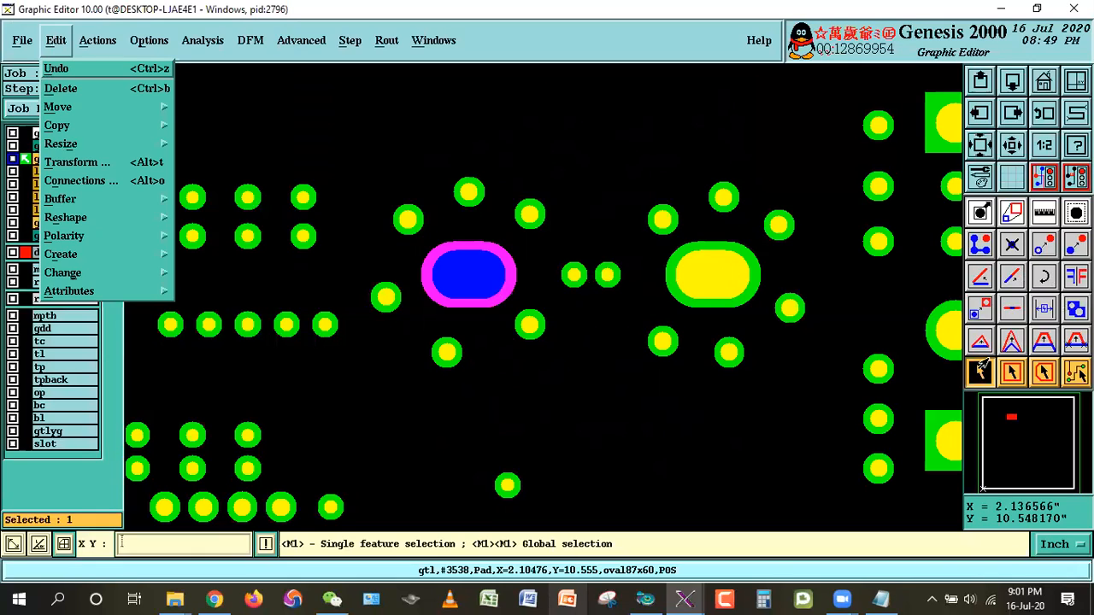
left_click(1048, 215)
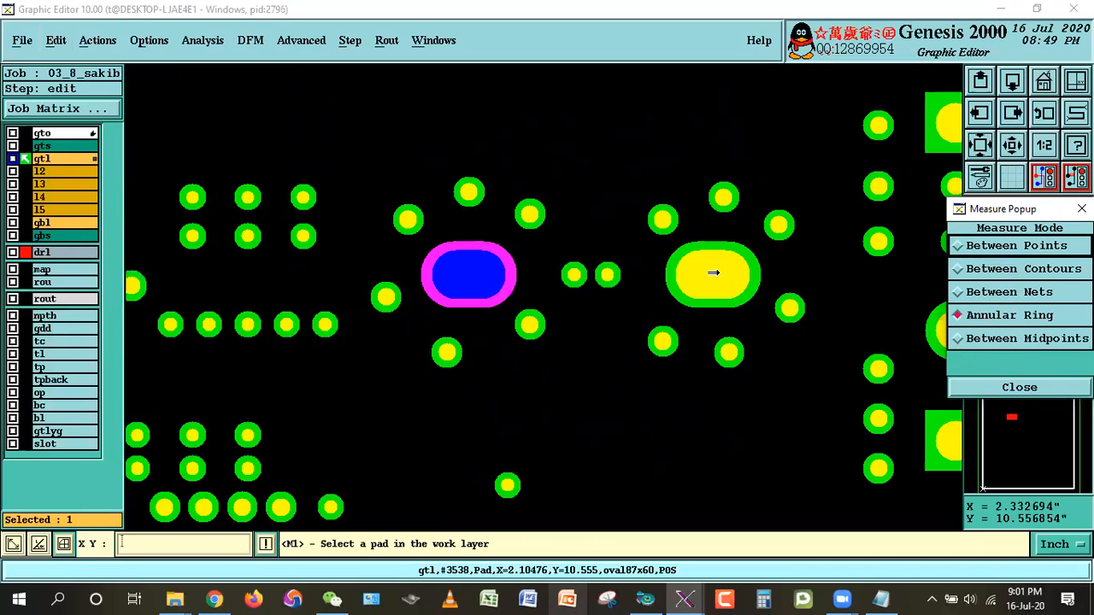
left_click(713, 273)
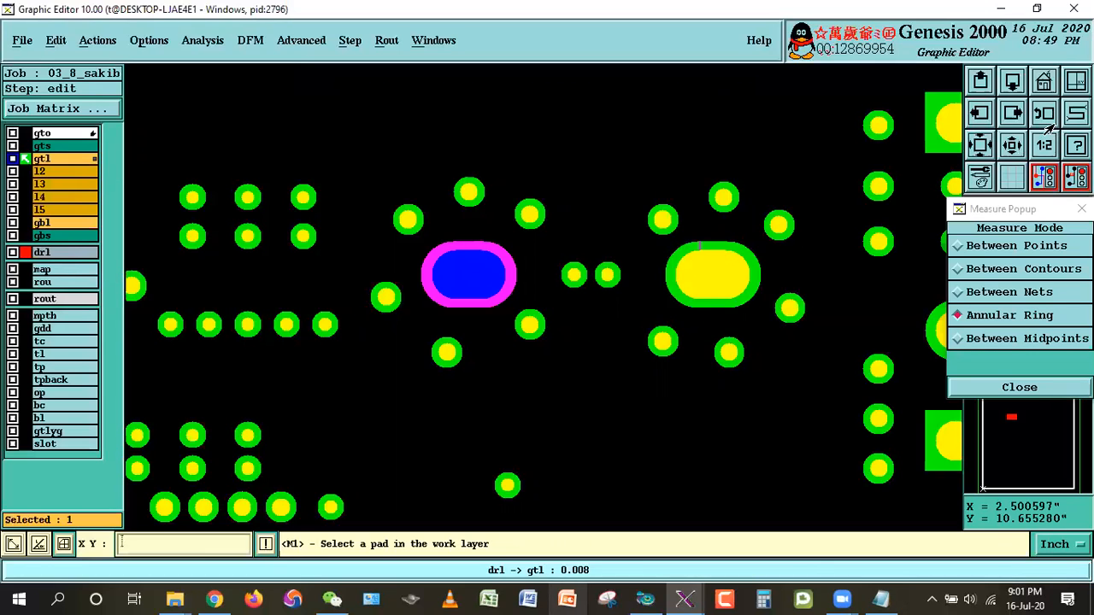
Hide drl and gtl, display only the slot layer across the whole board, and end the annular ring measurement.
left_click(1043, 118)
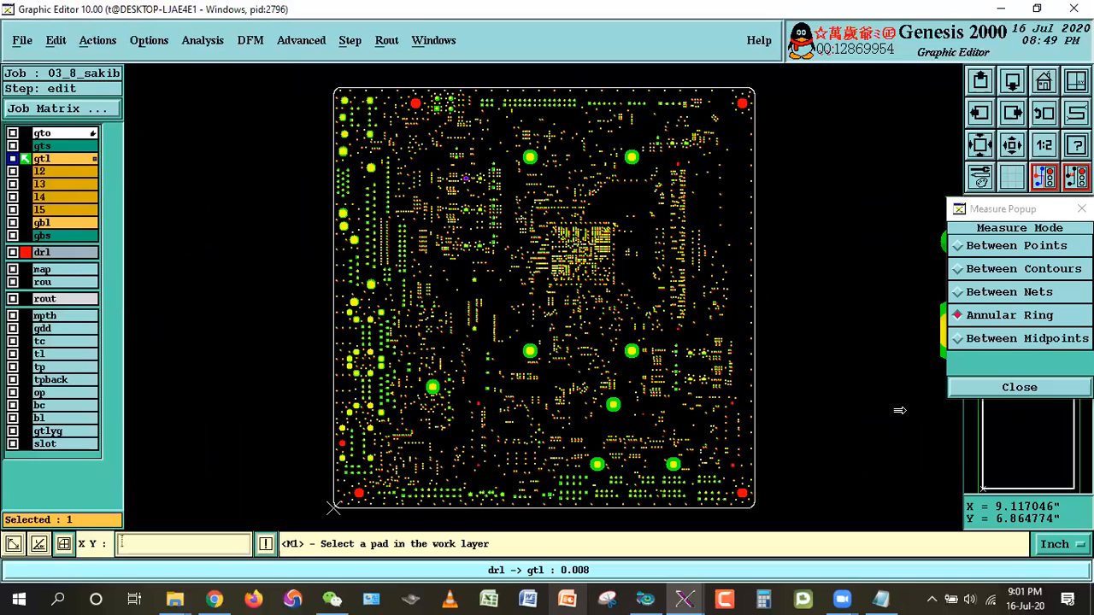
left_click(41, 253)
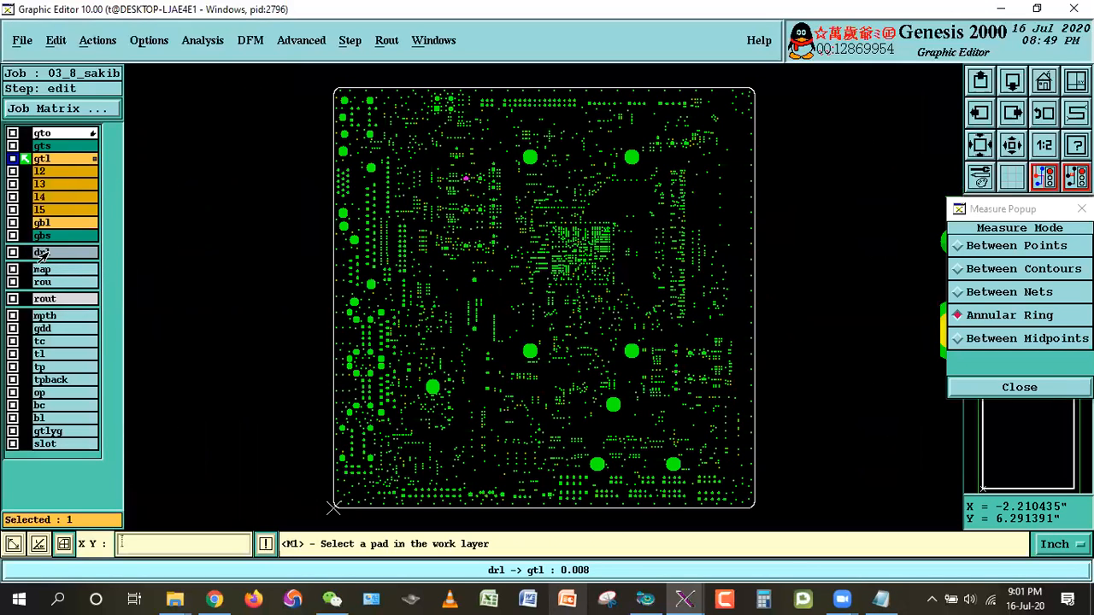
left_click(42, 163)
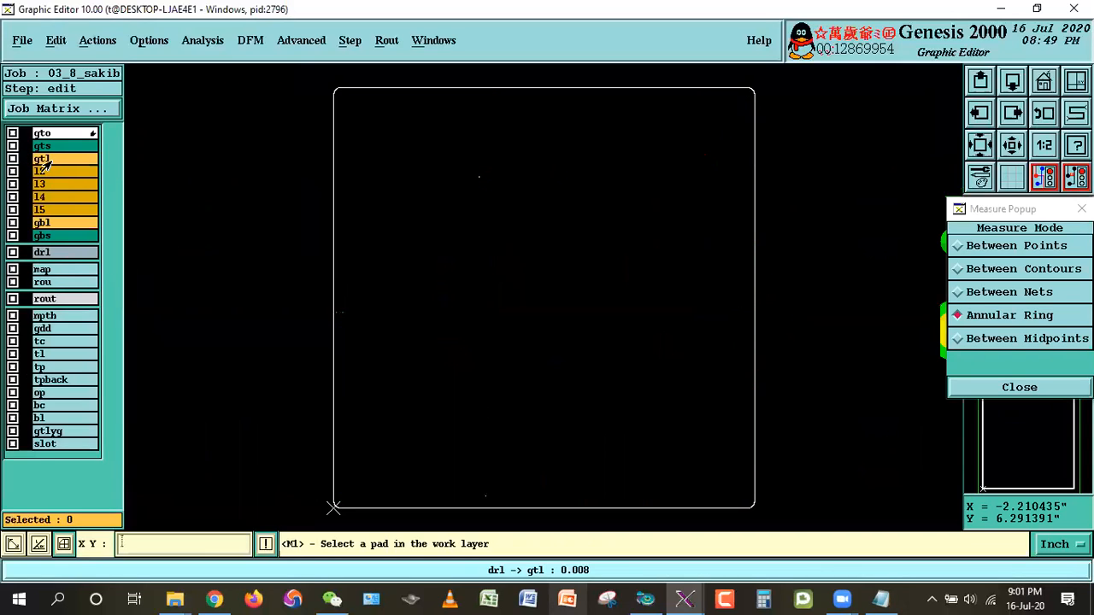
left_click(43, 444)
left_click(1019, 385)
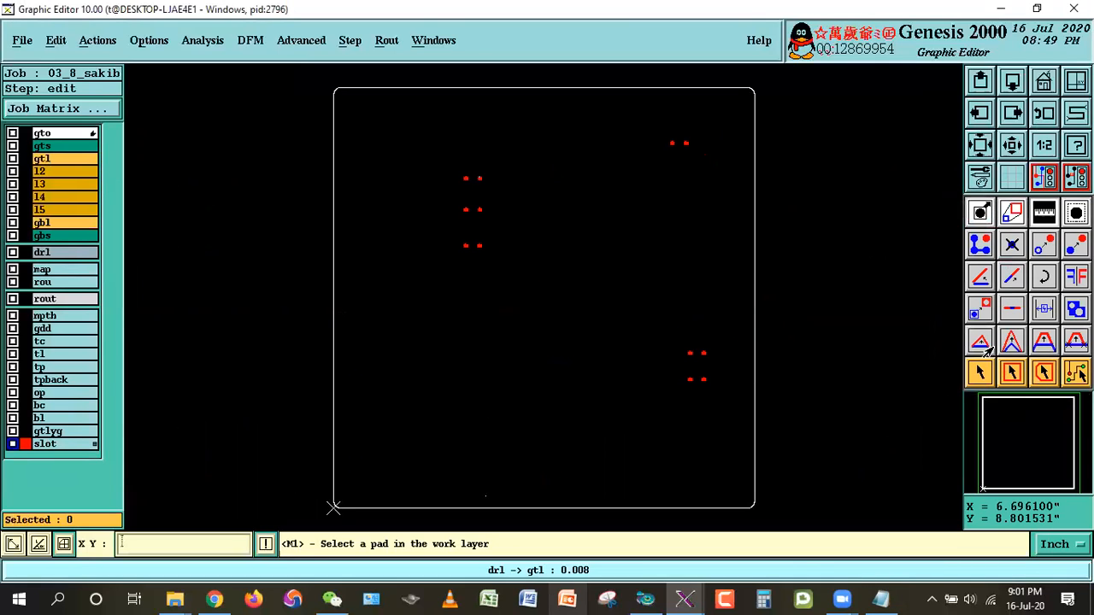
Frame a closer view of the slot pad pairs in the board's upper-left area.
left_click(975, 217)
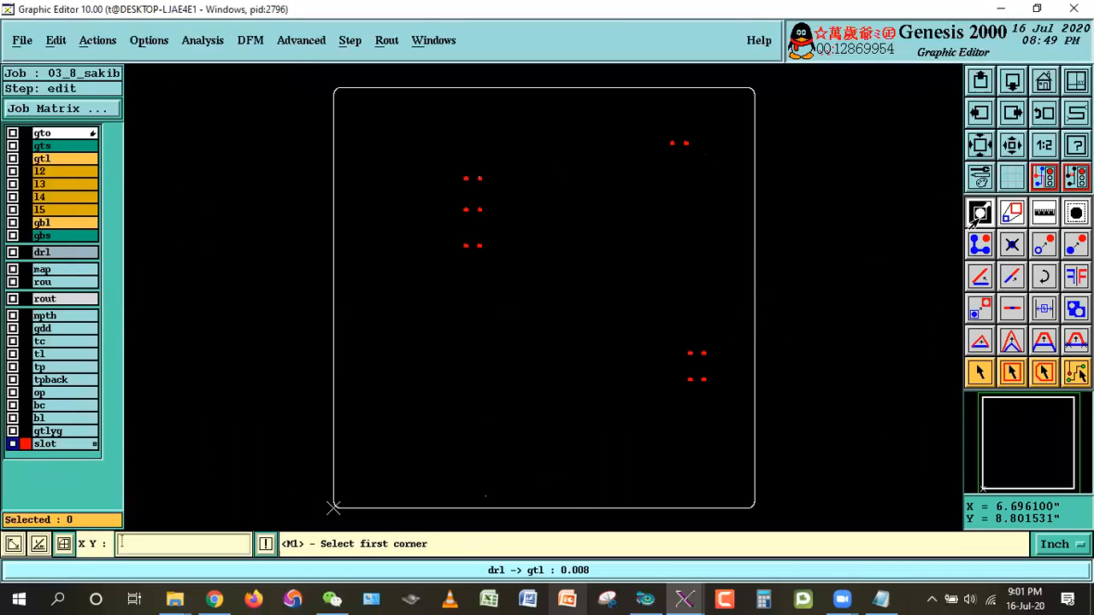
left_click(455, 169)
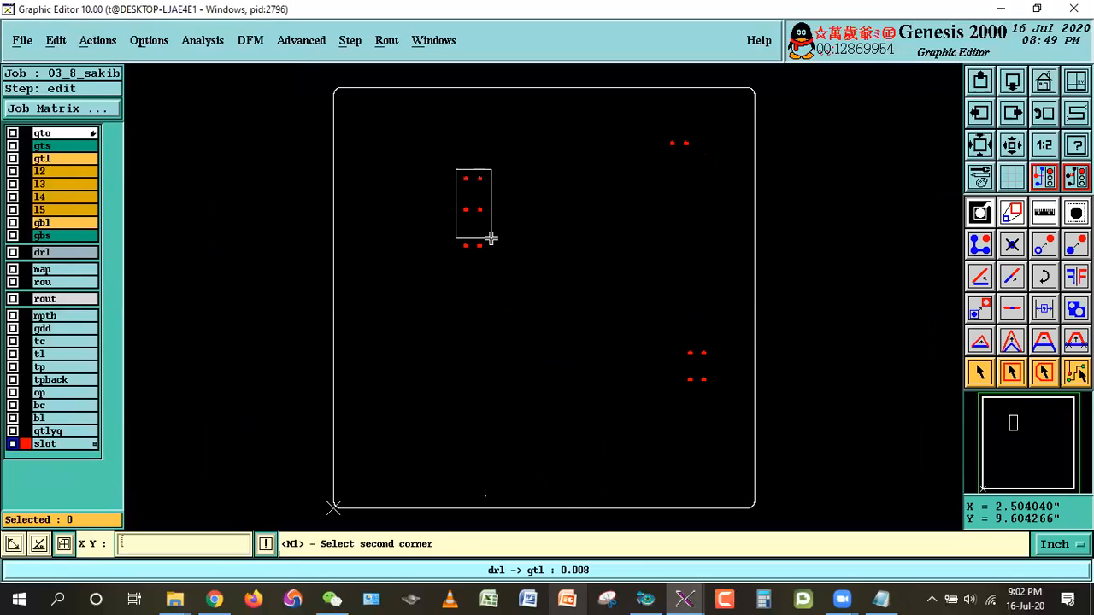
Replace the slot layer with gtl and drl around the upper-left slot group and measure a slot pad's annular ring.
left_click(483, 260)
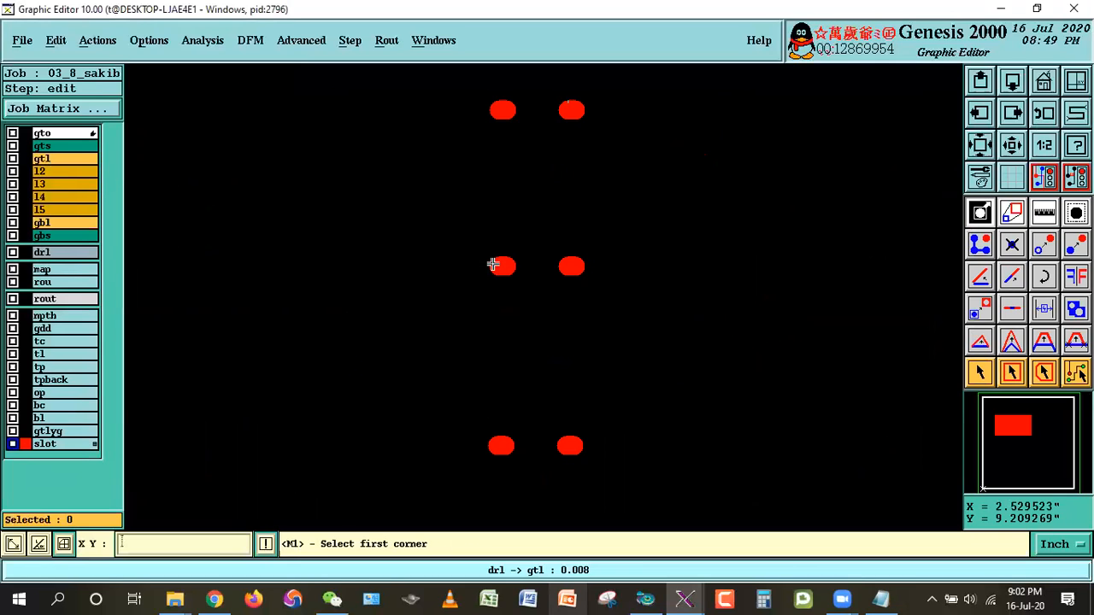
left_click(47, 444)
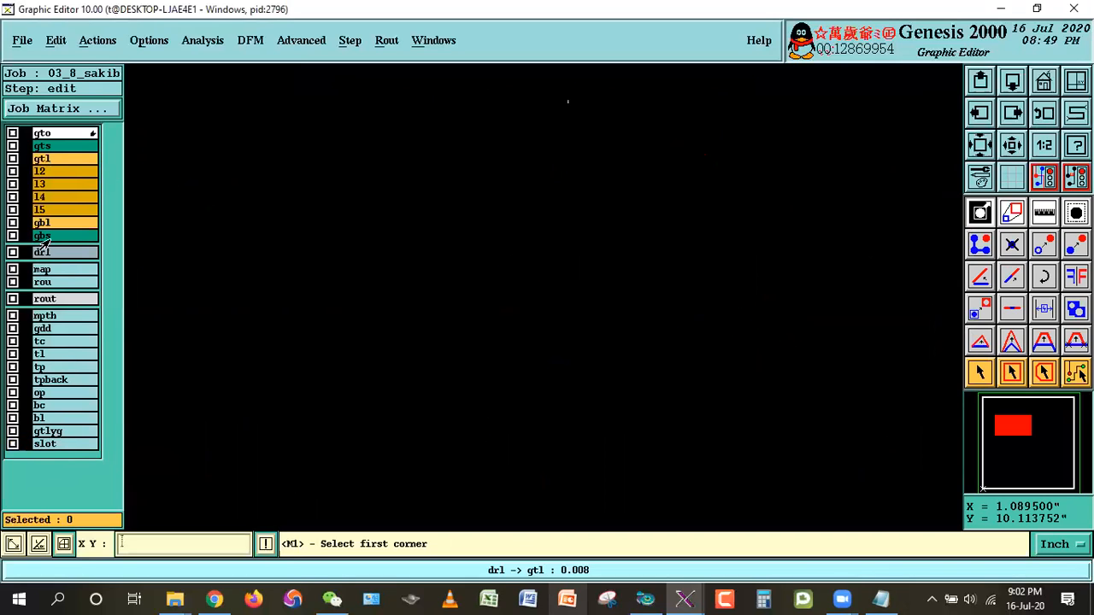
left_click(44, 159)
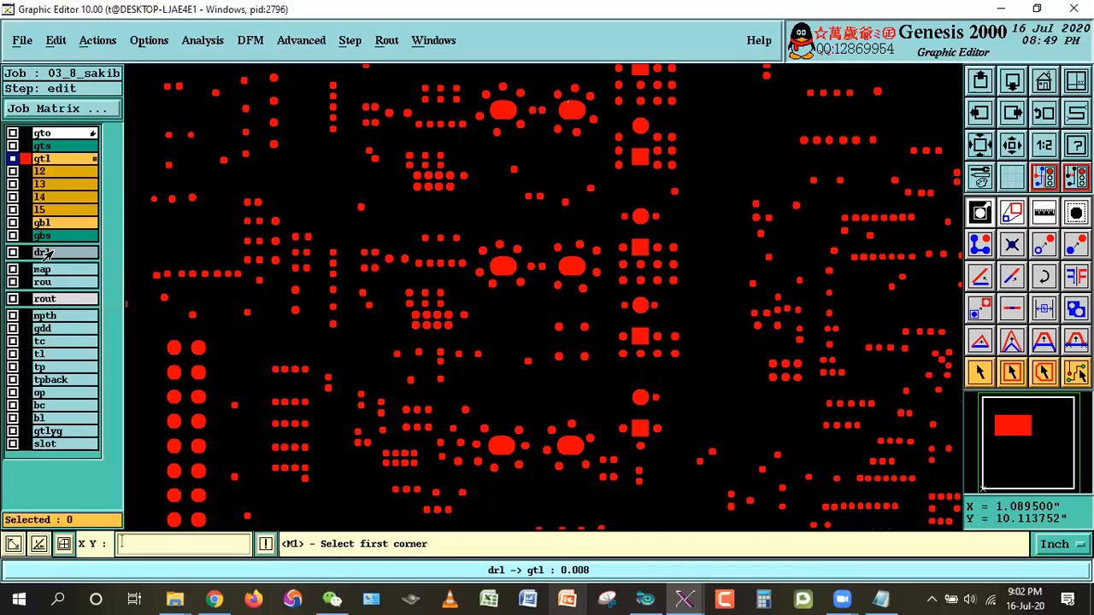
left_click(46, 253)
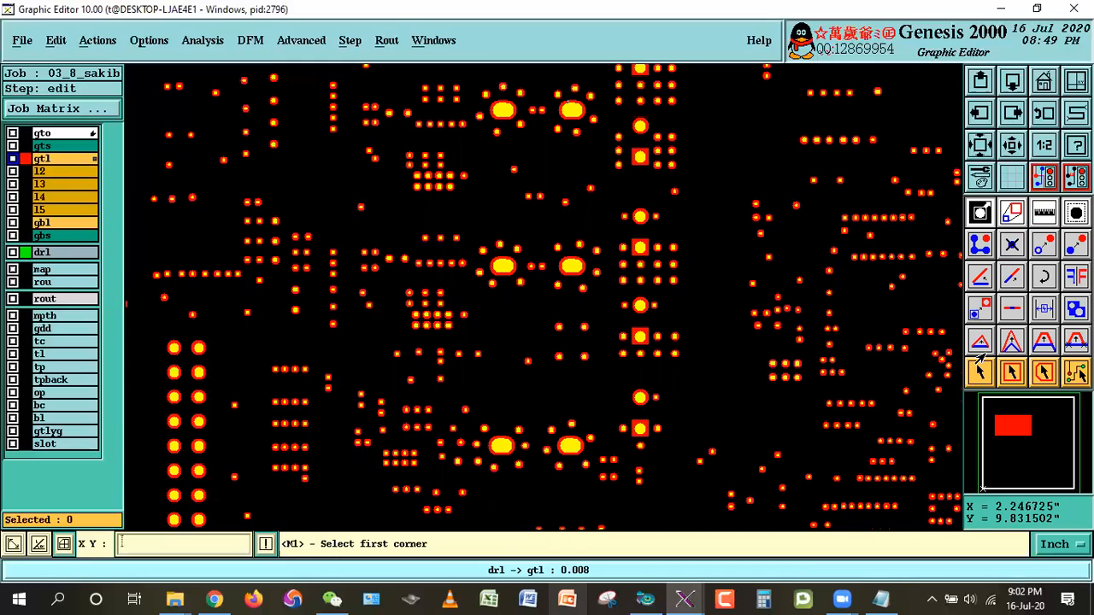
left_click(1043, 220)
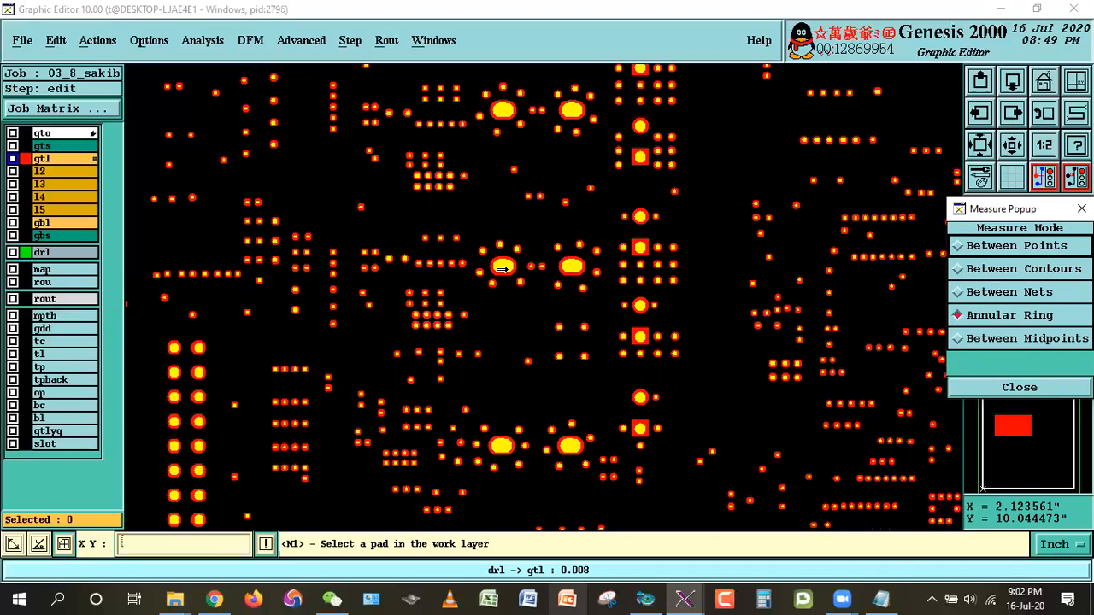
left_click(501, 267)
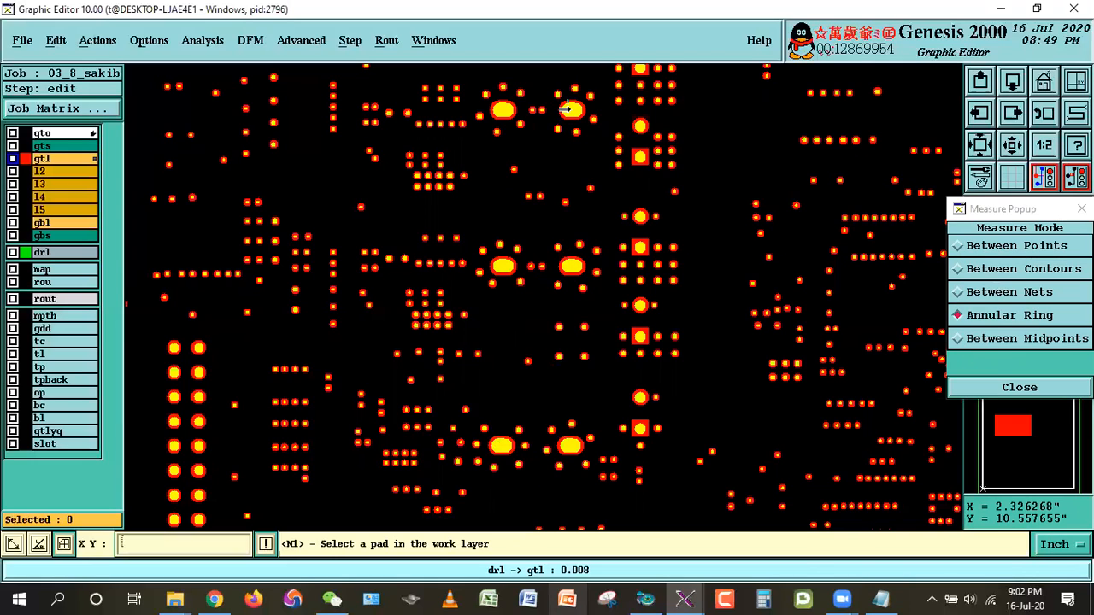
Show only the slot layer across the whole board and close the measuring tool.
left_click(1048, 112)
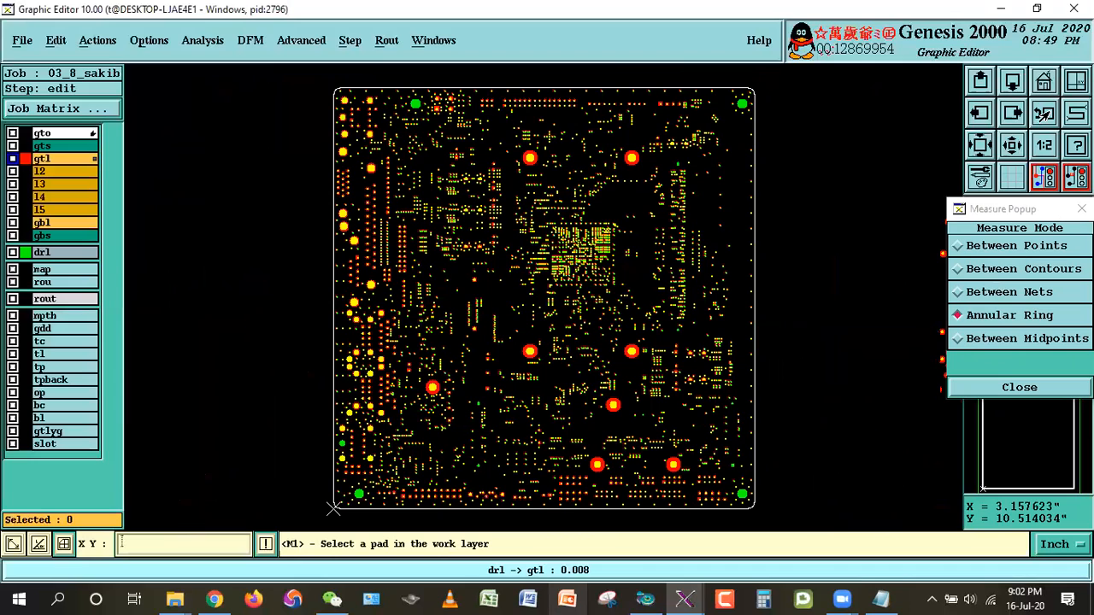
left_click(36, 251)
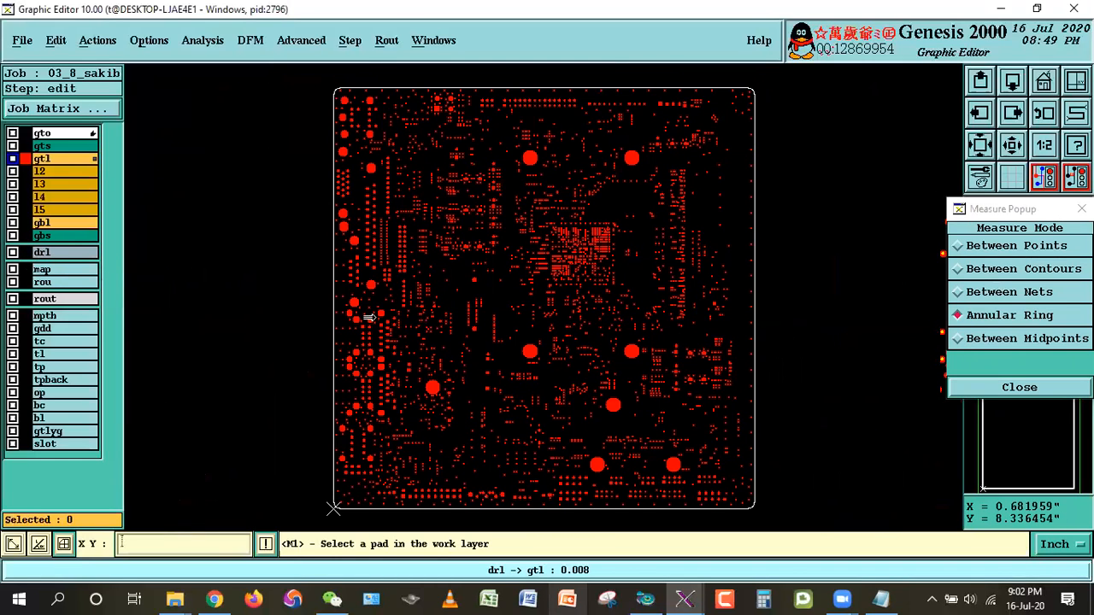
left_click(39, 159)
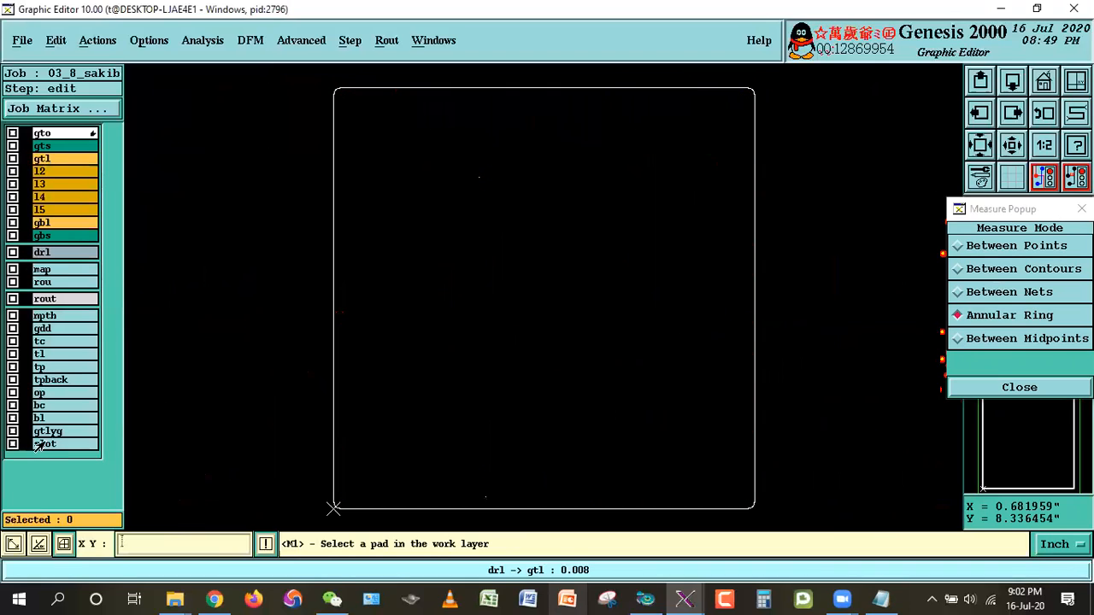
left_click(49, 446)
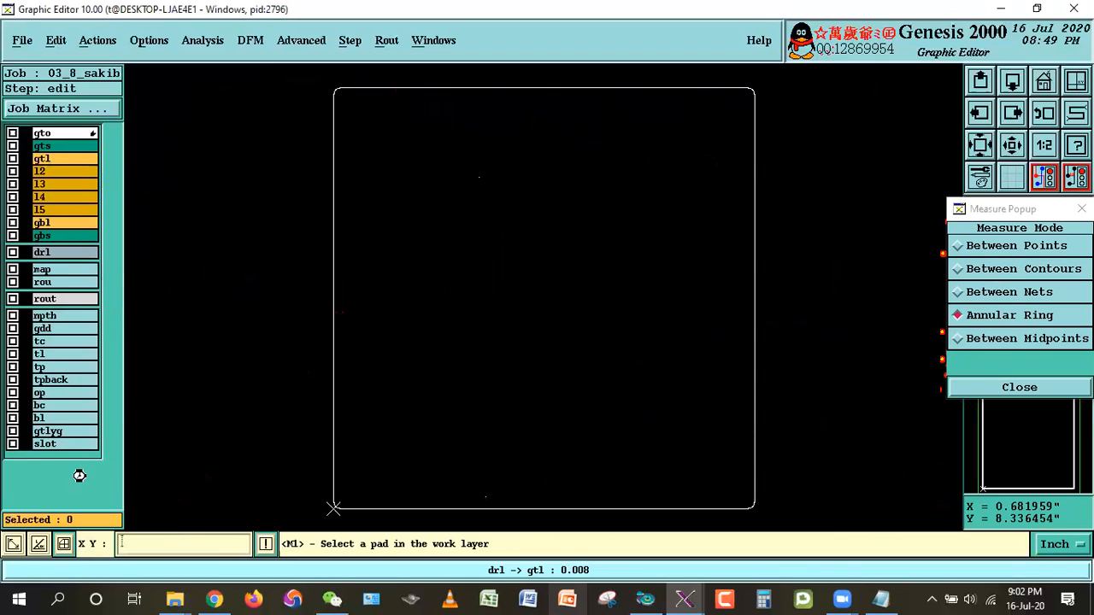
left_click(1008, 388)
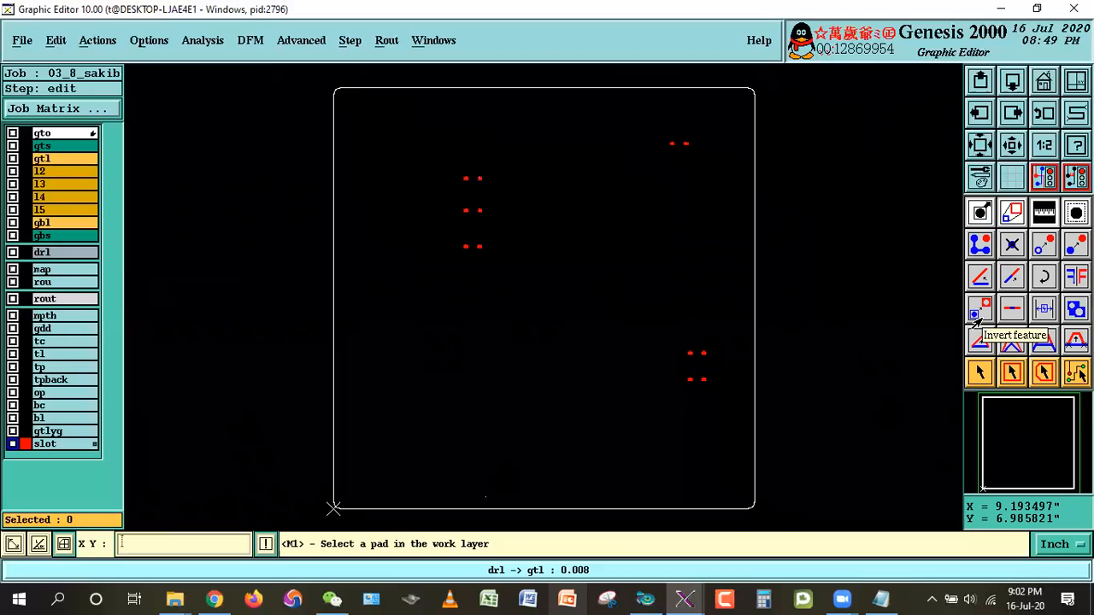
Check the annular ring of the four lower-right slot pads with only gtl and drl displayed.
left_click(982, 212)
left_click(681, 339)
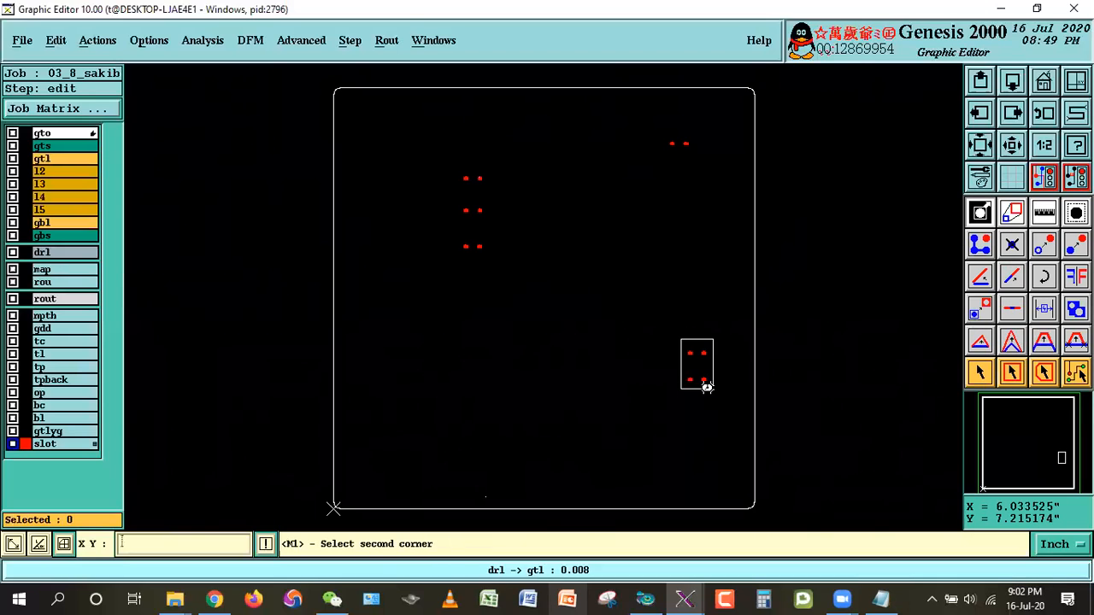
left_click(705, 387)
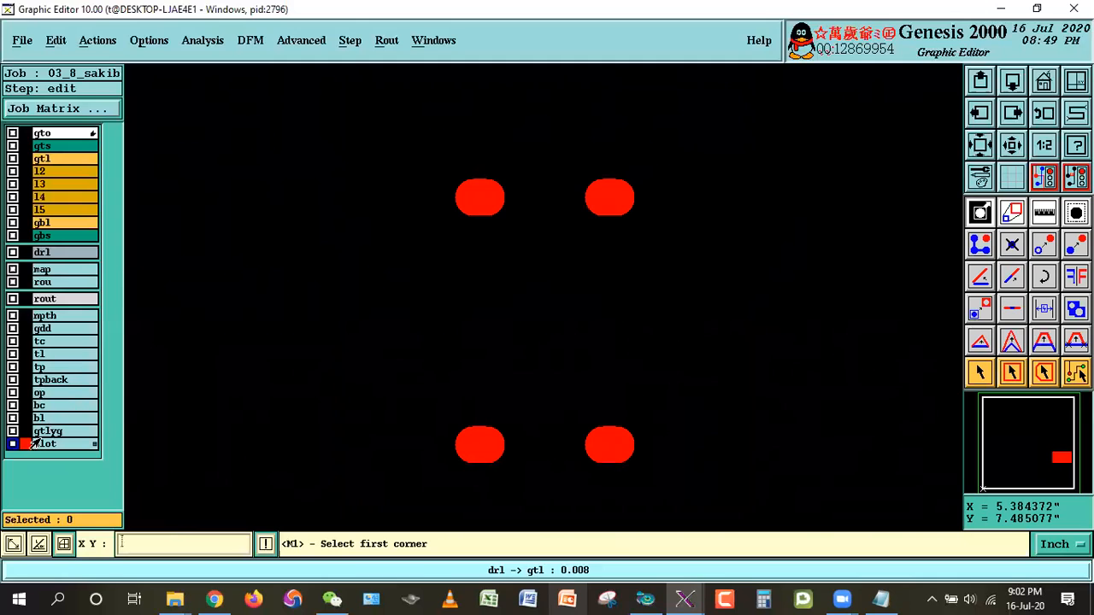
left_click(38, 161)
left_click(48, 444)
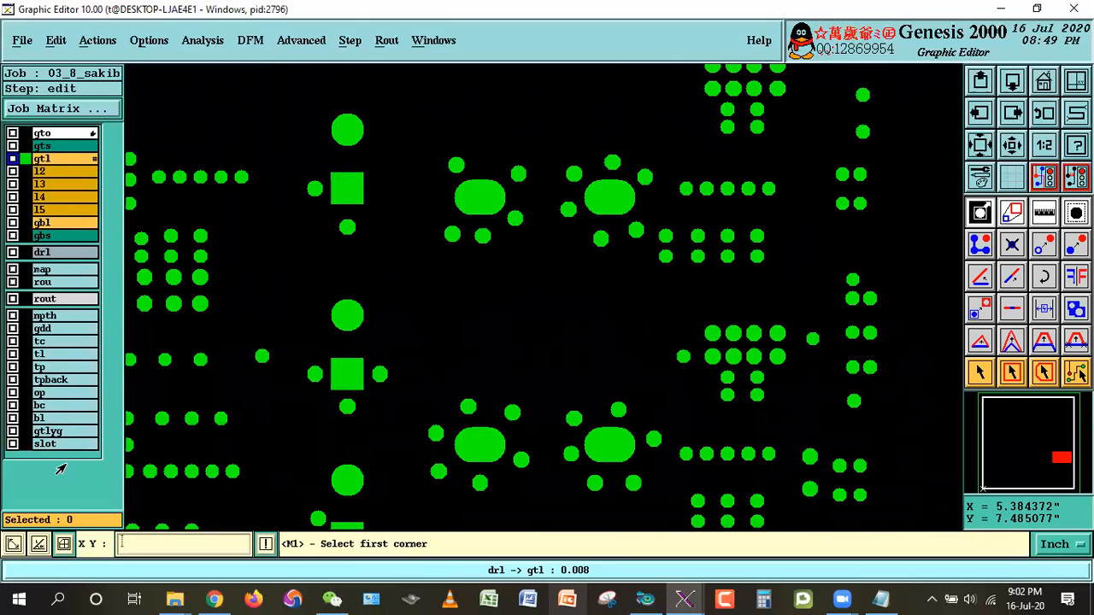
left_click(36, 252)
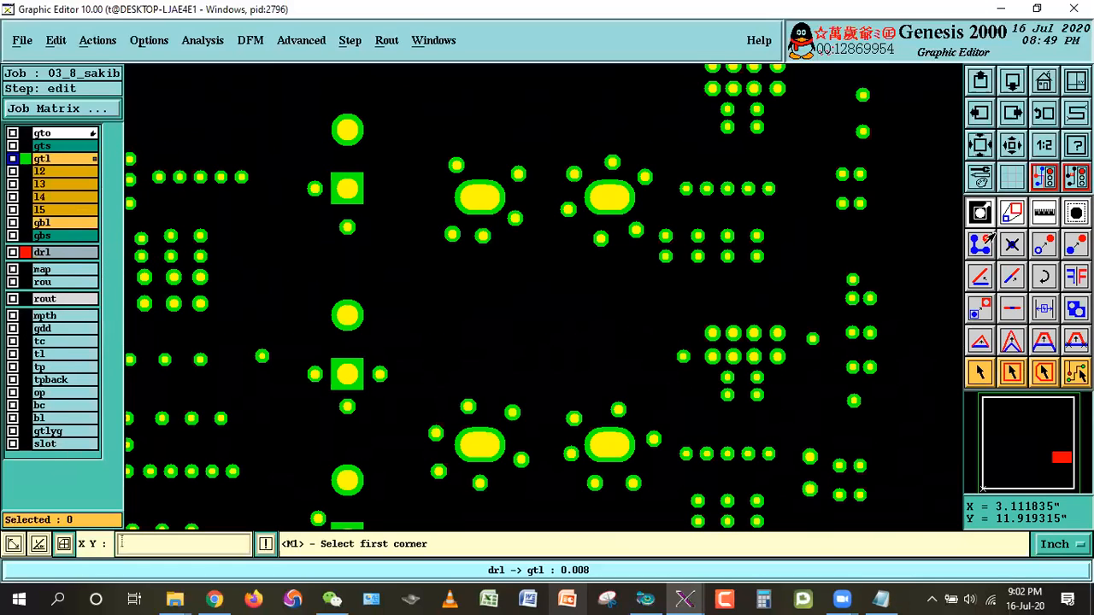
left_click(1037, 221)
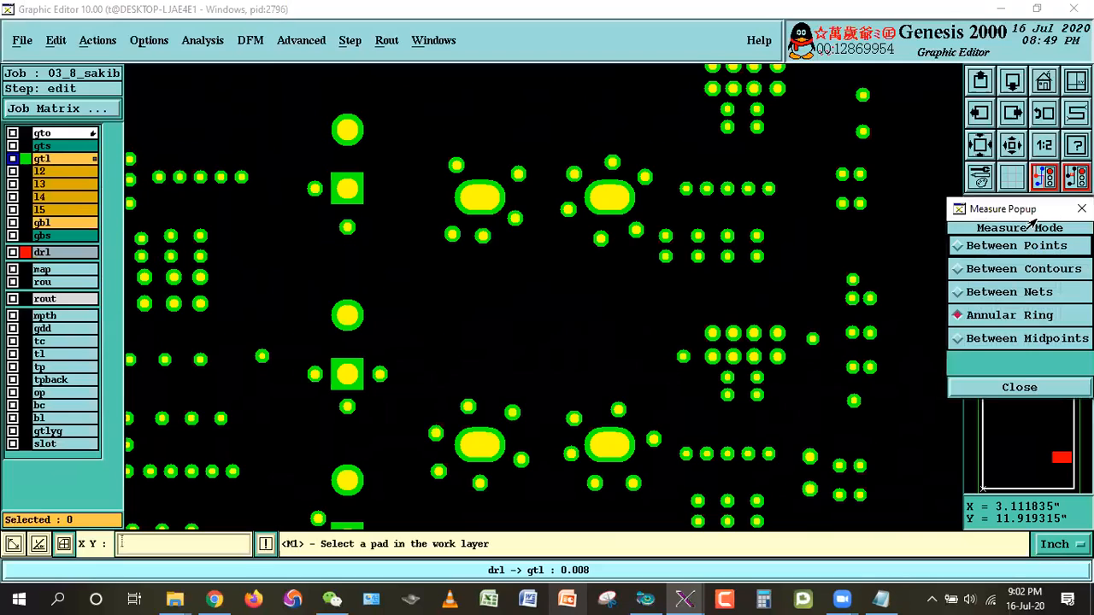
left_click(1018, 386)
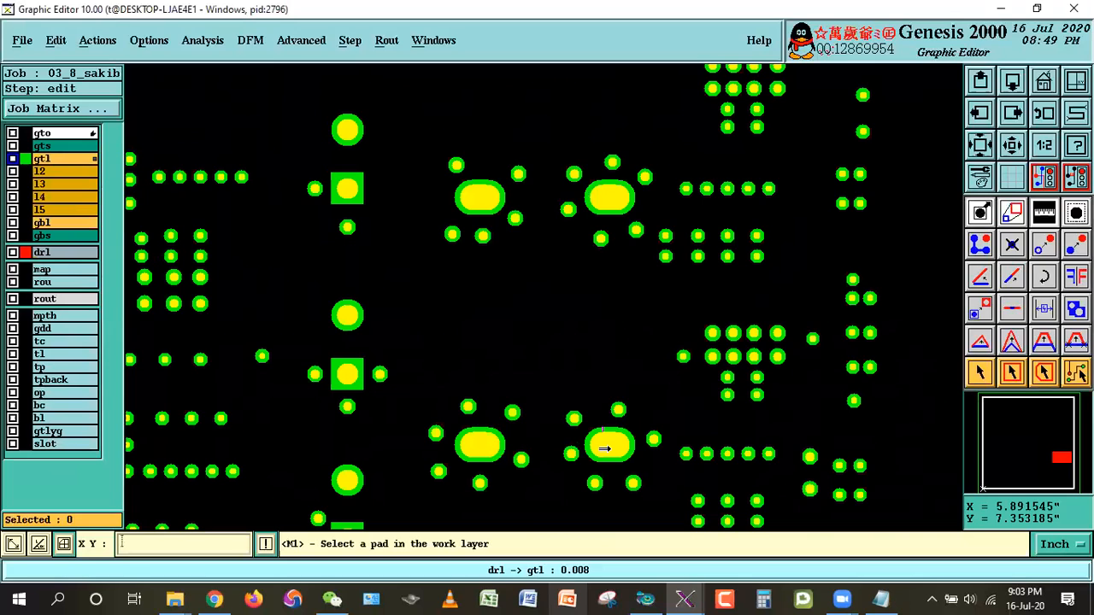
Bring back the slot layer alone and inspect the pair of slots near the board's upper-right corner.
left_click(1042, 114)
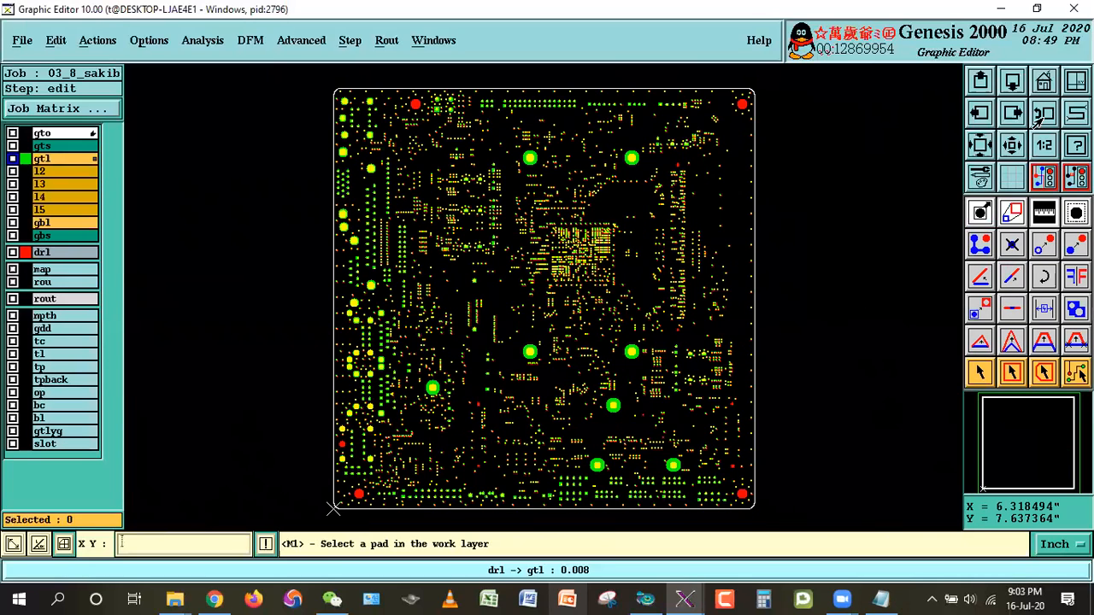
left_click(51, 255)
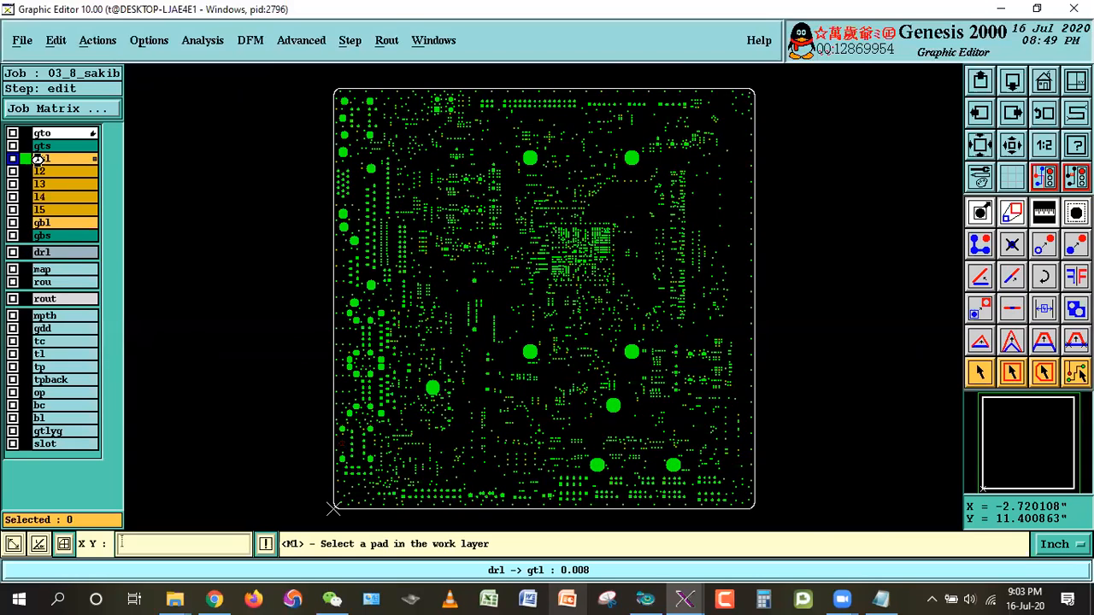
left_click(38, 161)
left_click(51, 444)
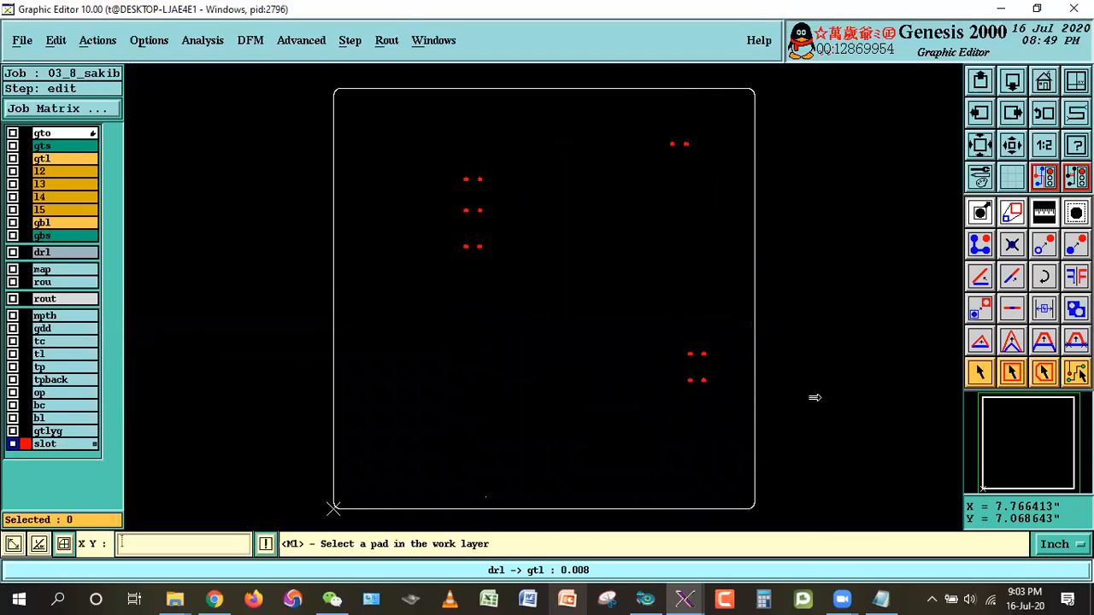
left_click(971, 213)
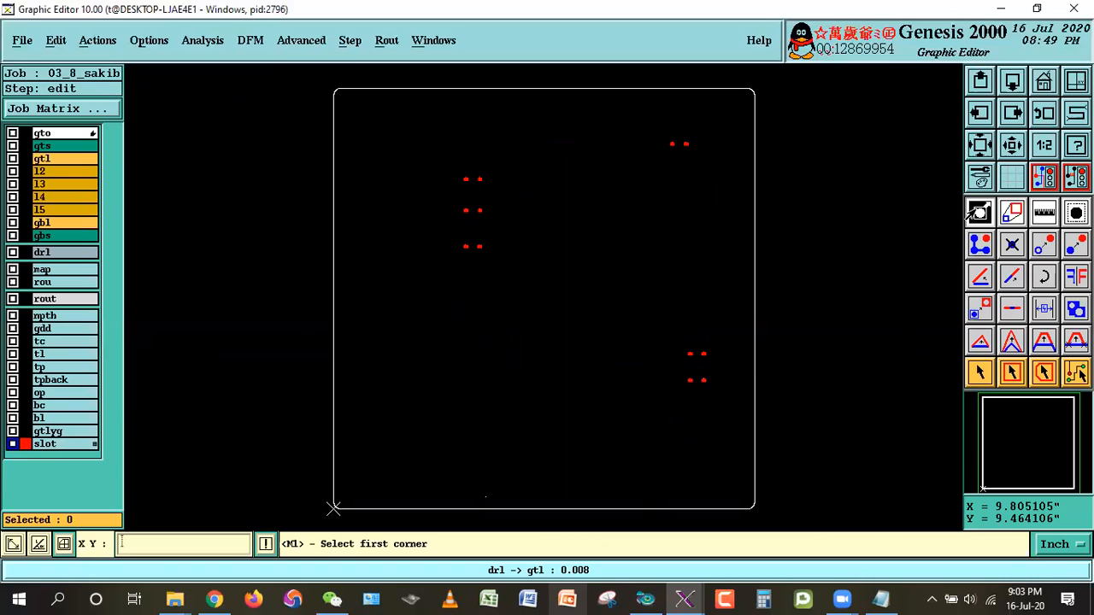
left_click(661, 129)
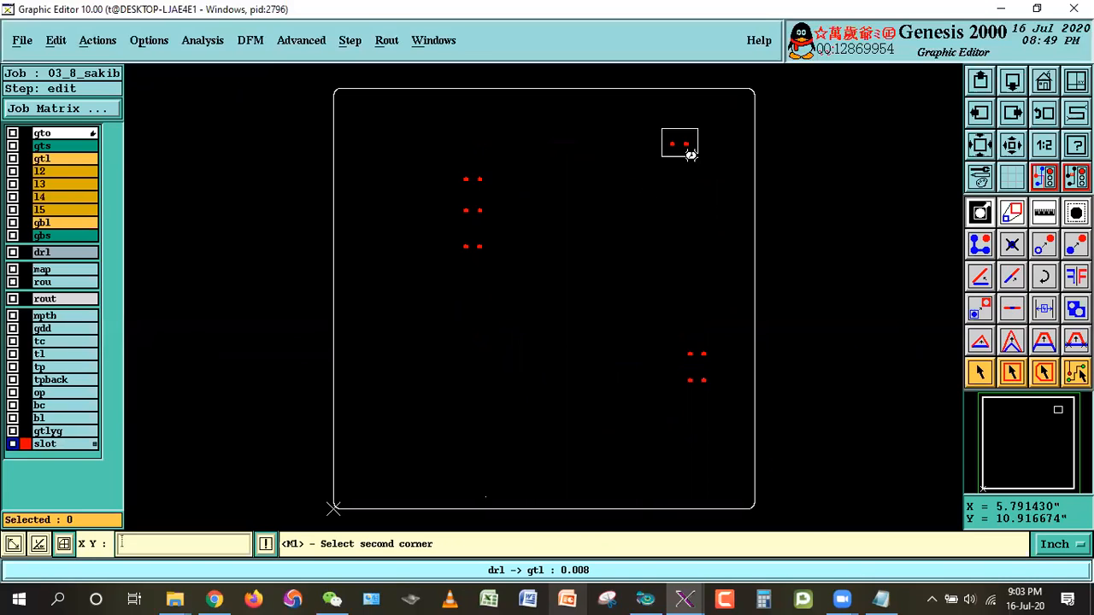
left_click(697, 156)
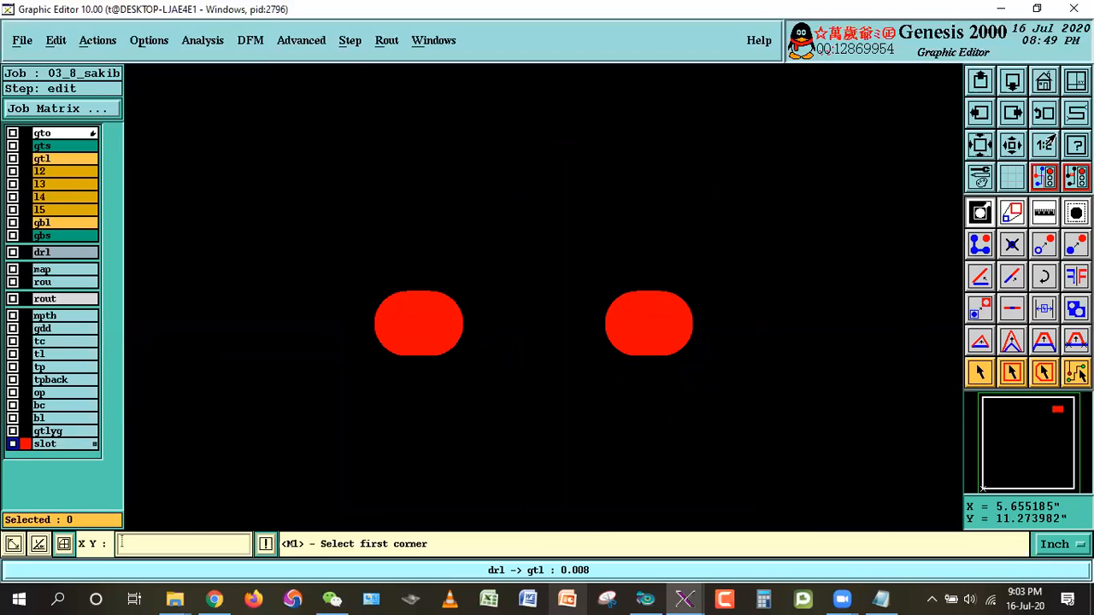
left_click(1032, 118)
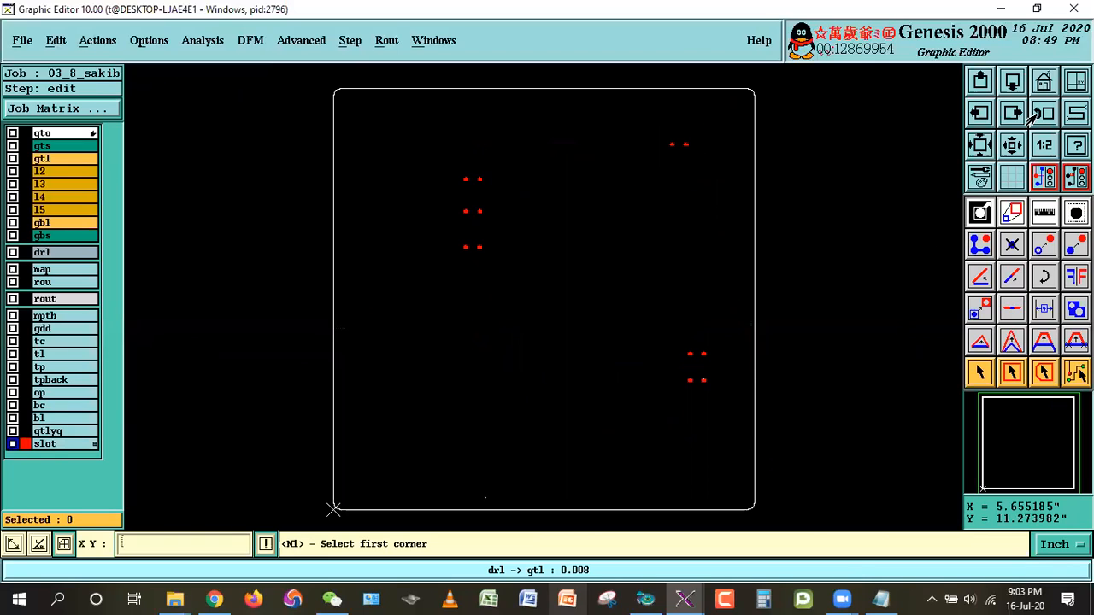
Overlay gtl on the slot layer to locate the slot pads in the upper-left group.
left_click(42, 444)
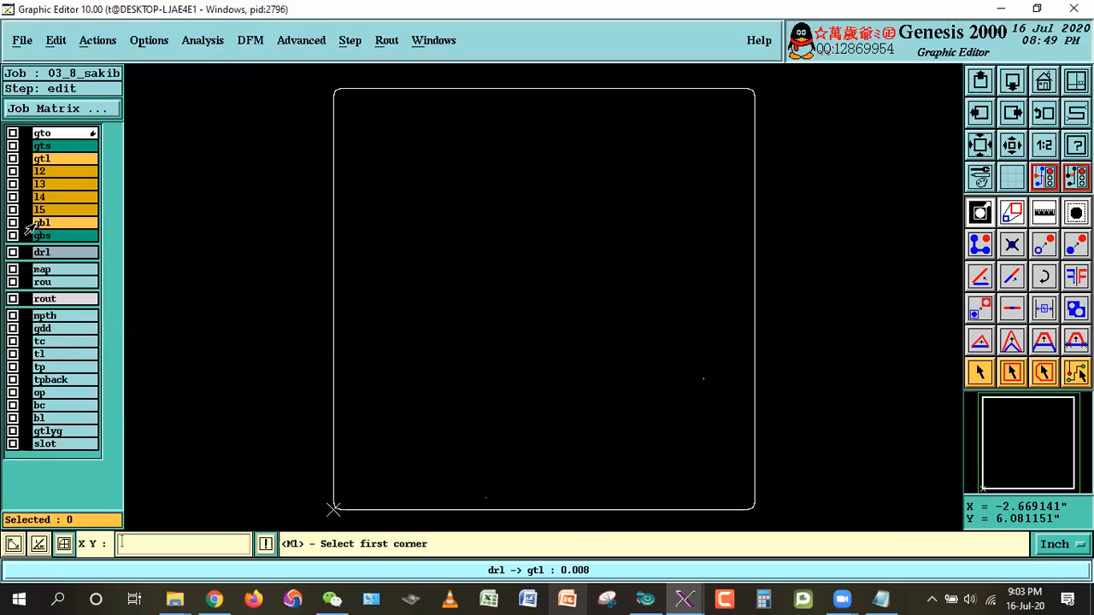
left_click(47, 443)
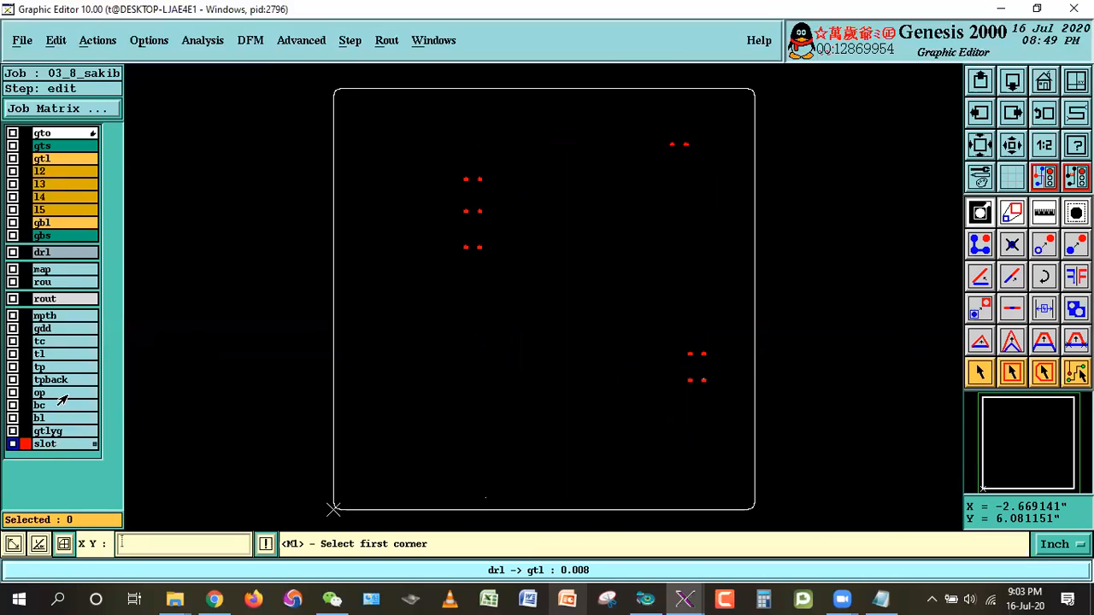
left_click(39, 160)
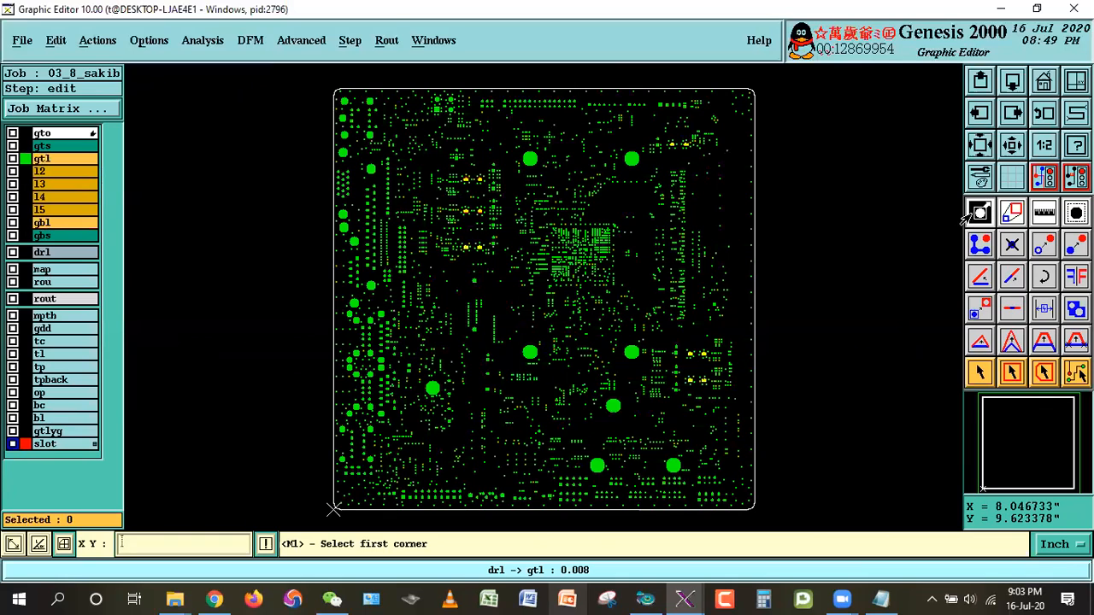
left_click(447, 166)
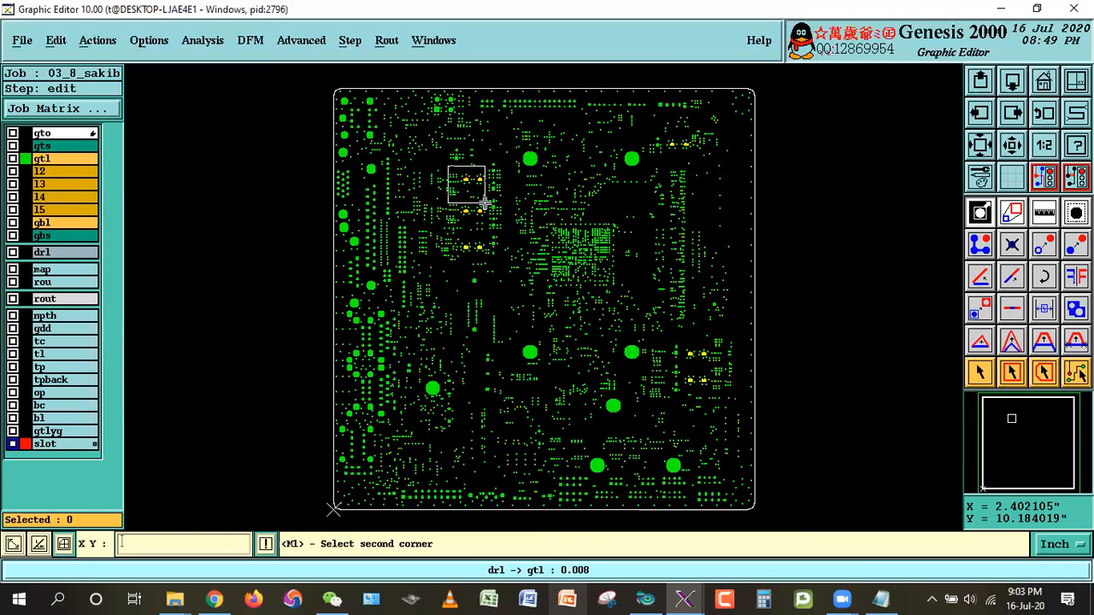
left_click(507, 269)
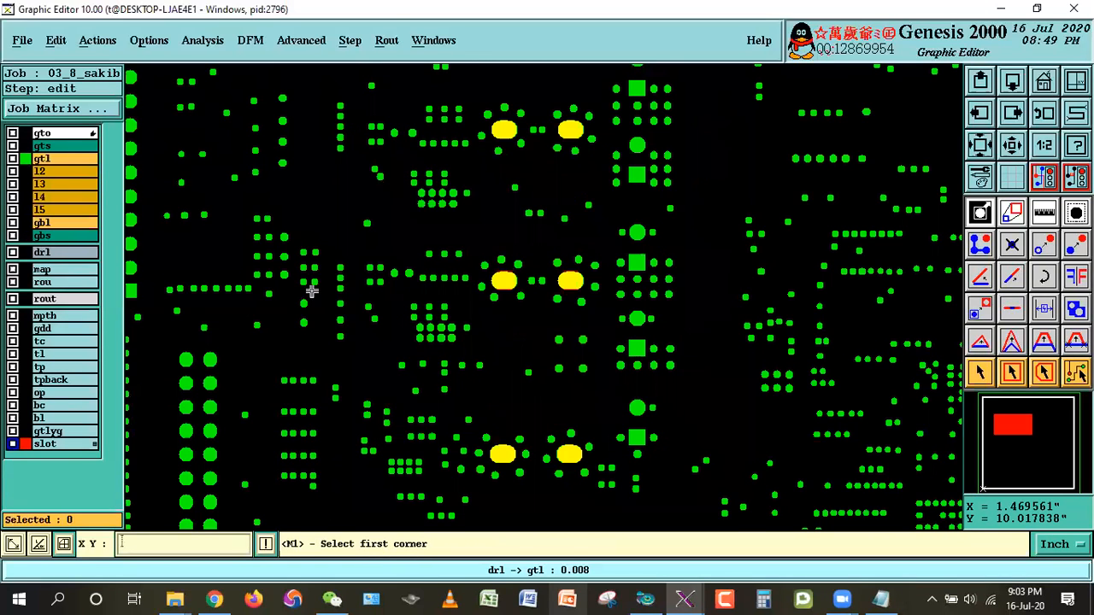
Swap the slot layer for drl and globally select all oval87x60 slot pads on gtl.
left_click(45, 444)
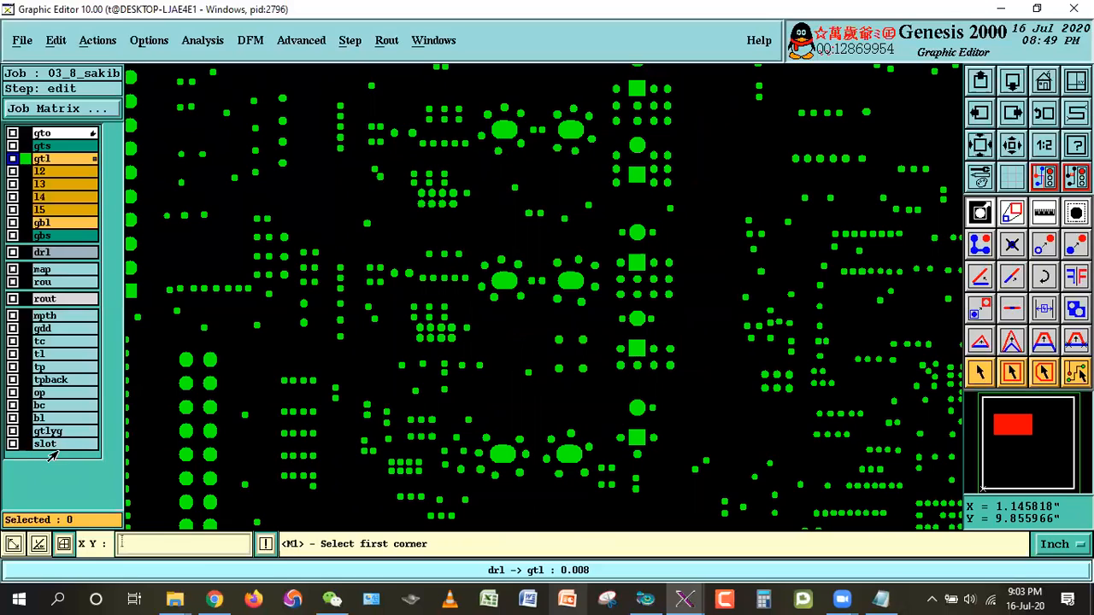
left_click(42, 252)
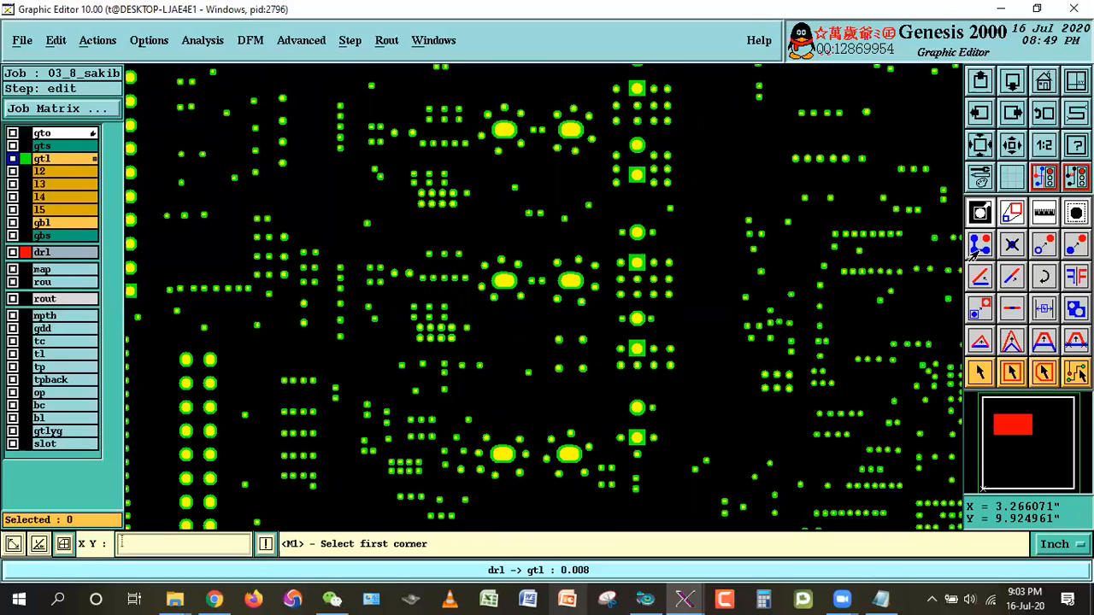
left_click(481, 90)
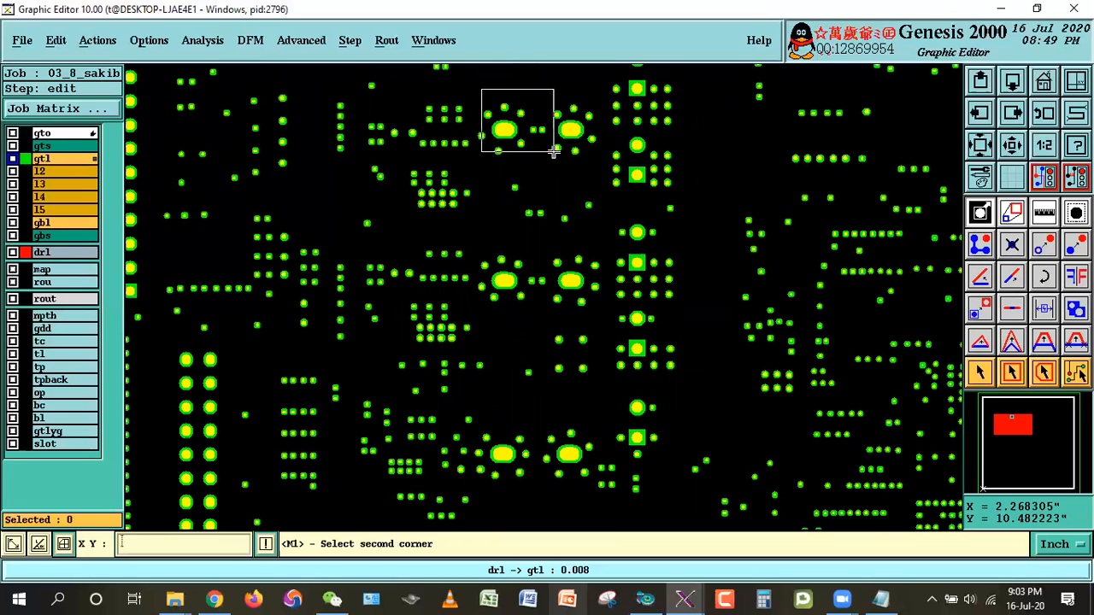
left_click(597, 158)
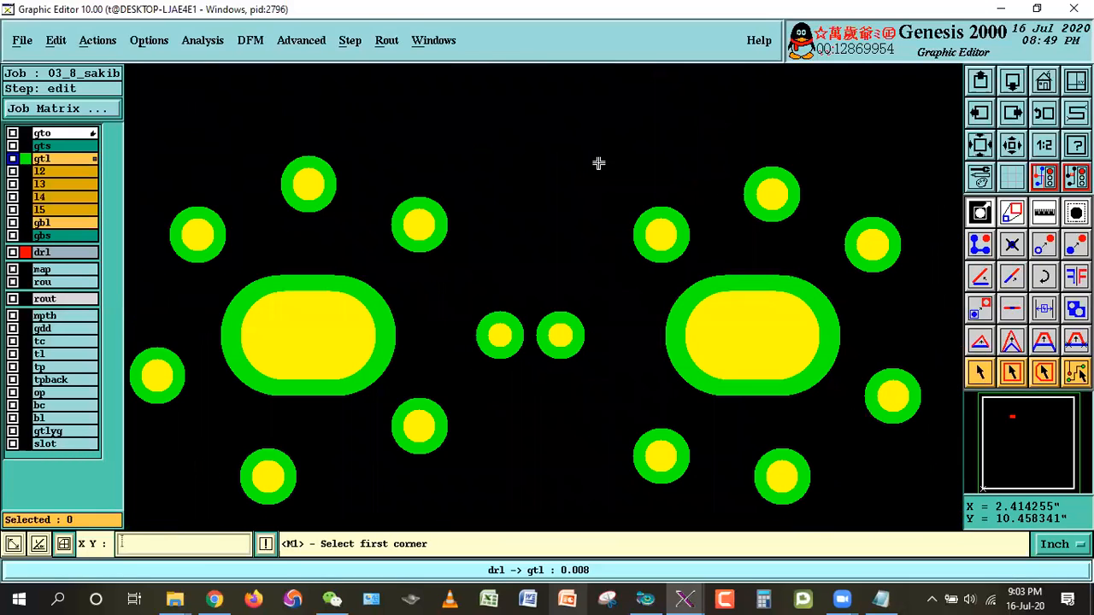
left_click(979, 376)
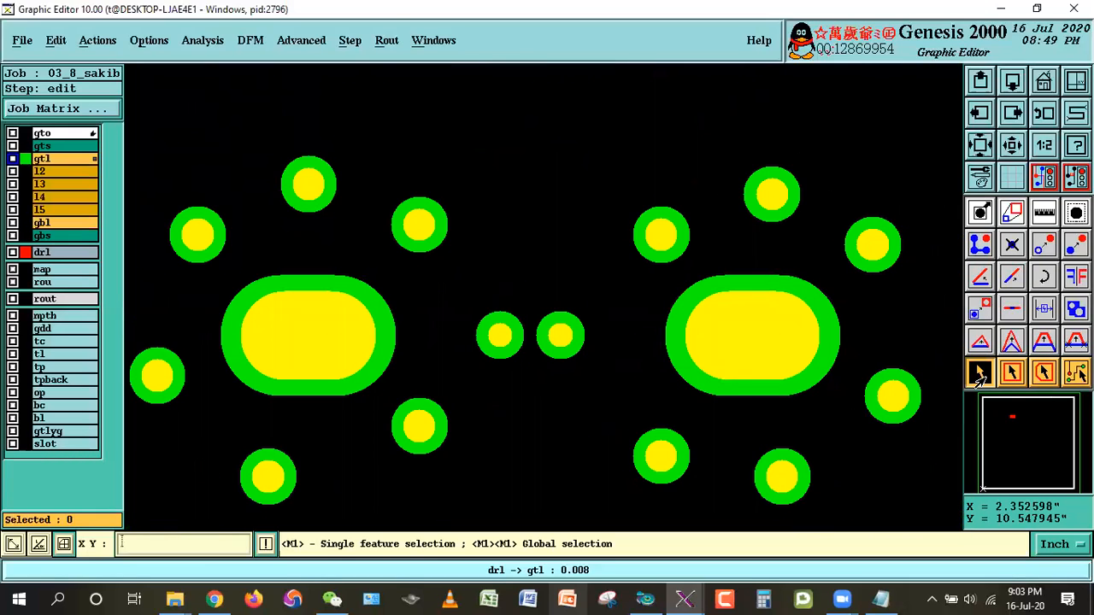
double_click(383, 342)
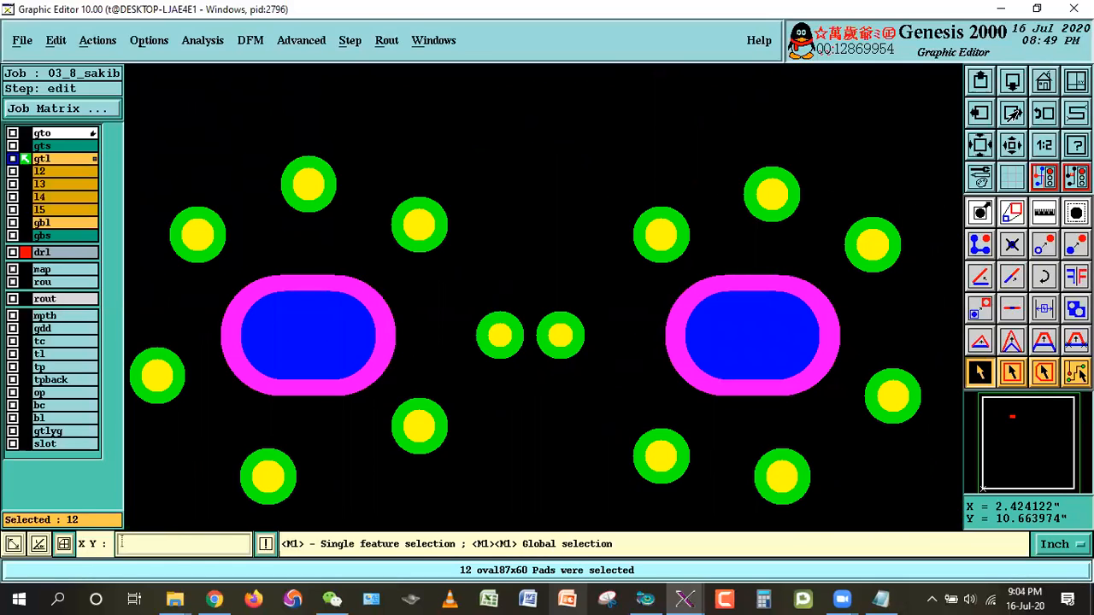
Return to the full board view and clear the oval slot pad selection on gtl.
left_click(55, 43)
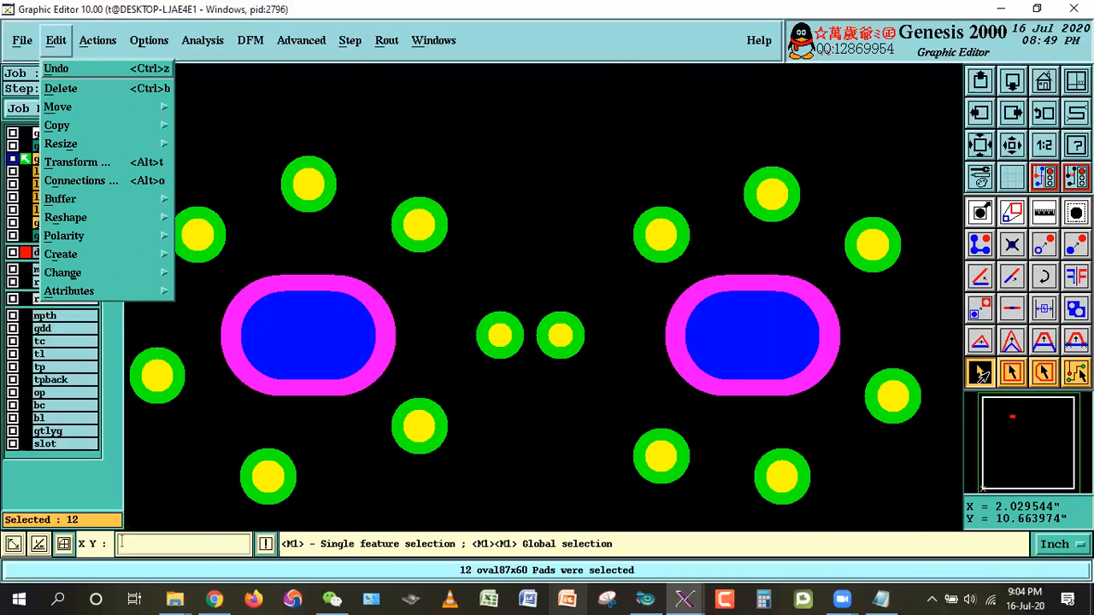
left_click(984, 378)
left_click(1044, 118)
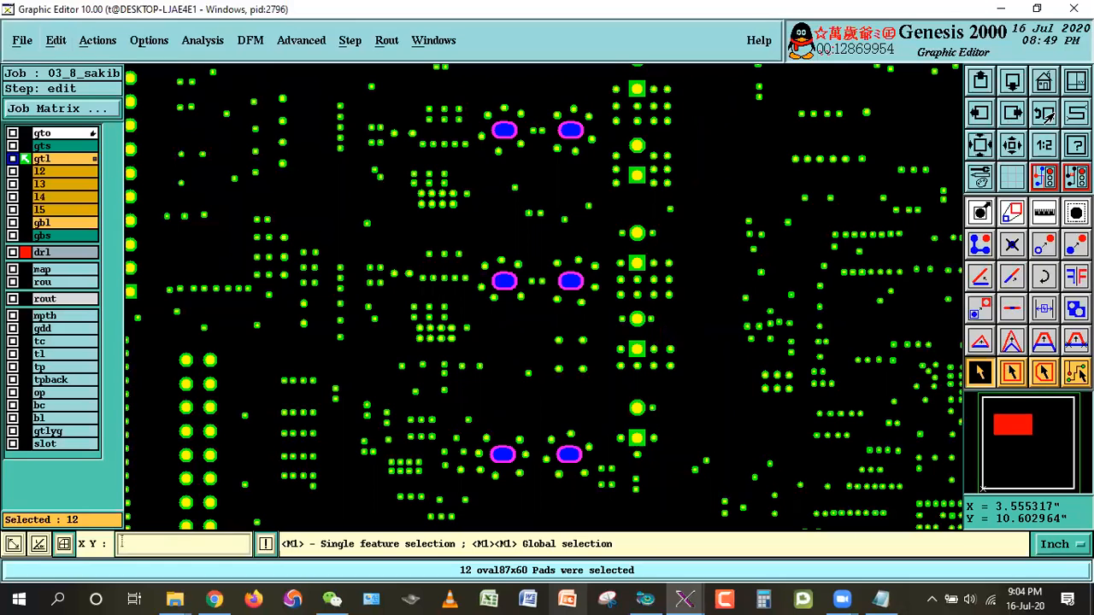
left_click(1050, 115)
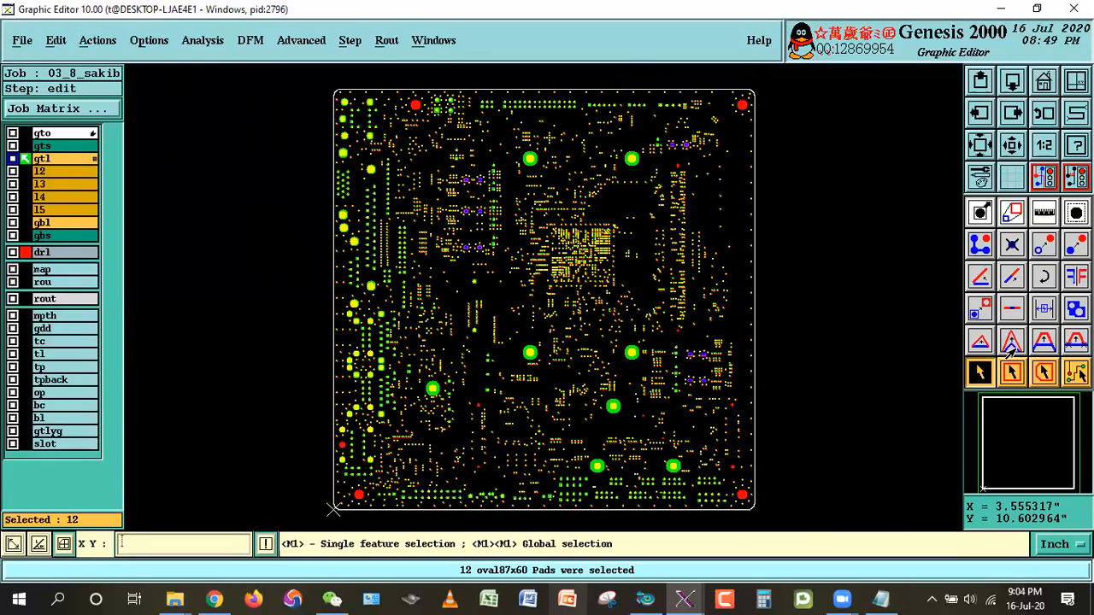
left_click(979, 215)
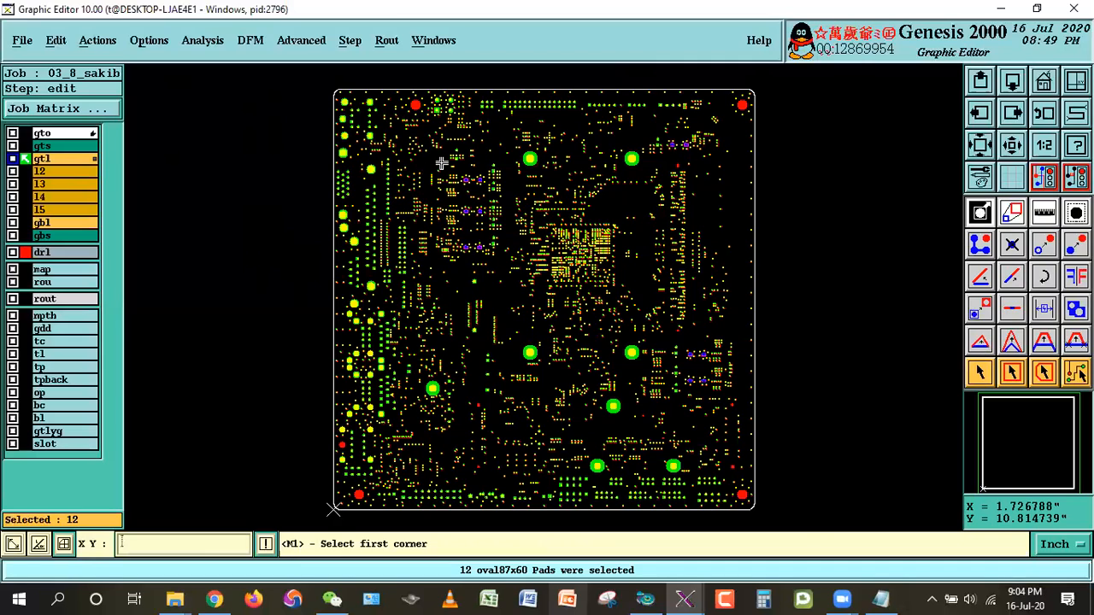
left_click(979, 372)
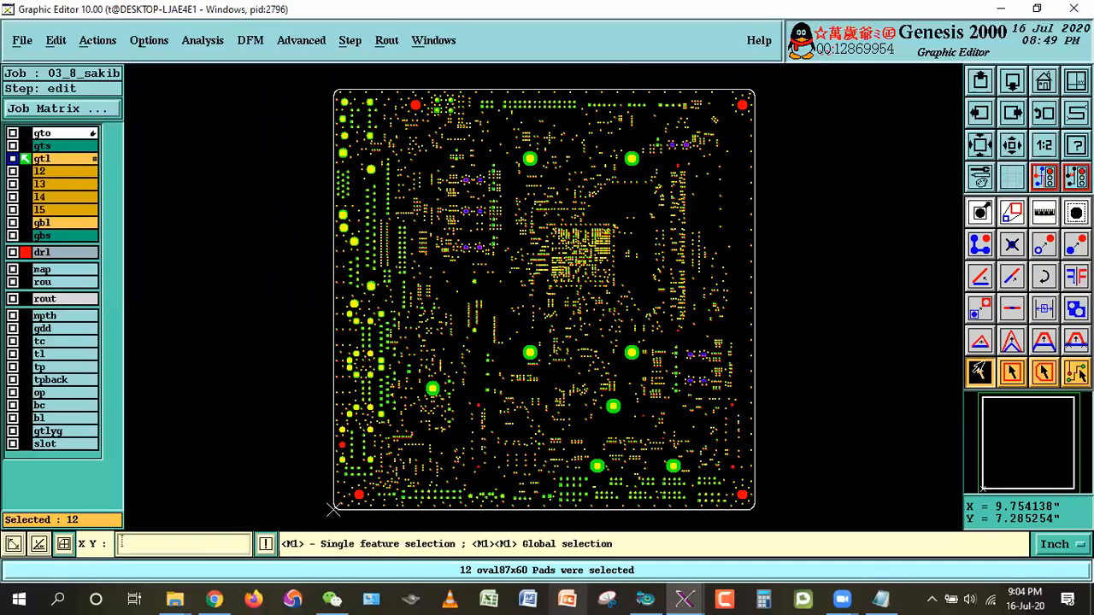
left_click(854, 369)
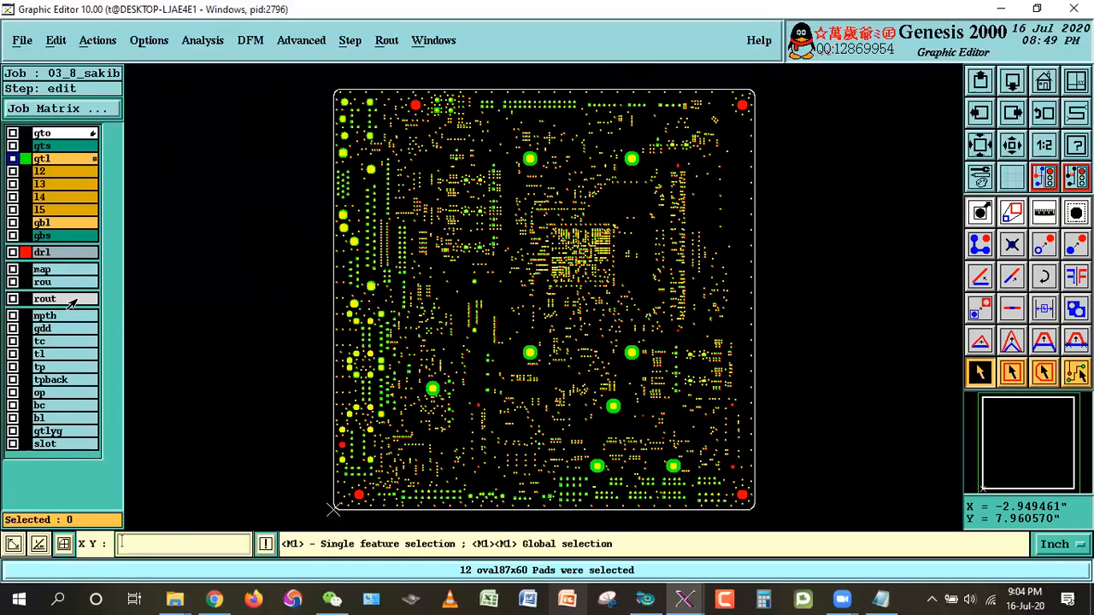
Inspect the upper-left group of slot pads with gtl and drl overlaid.
left_click(979, 212)
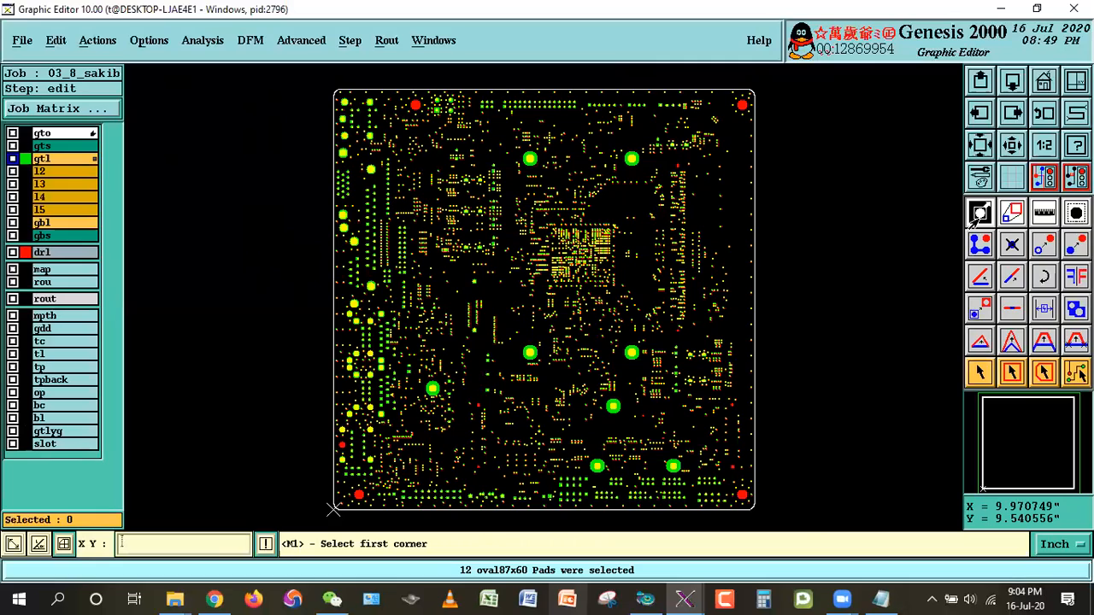
left_click(440, 161)
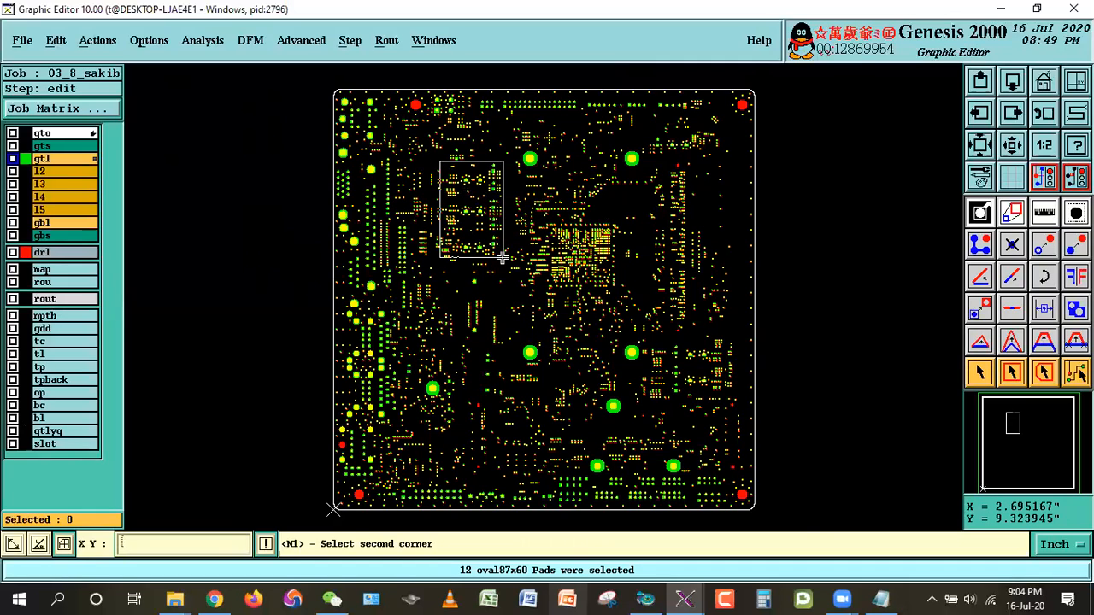
left_click(509, 277)
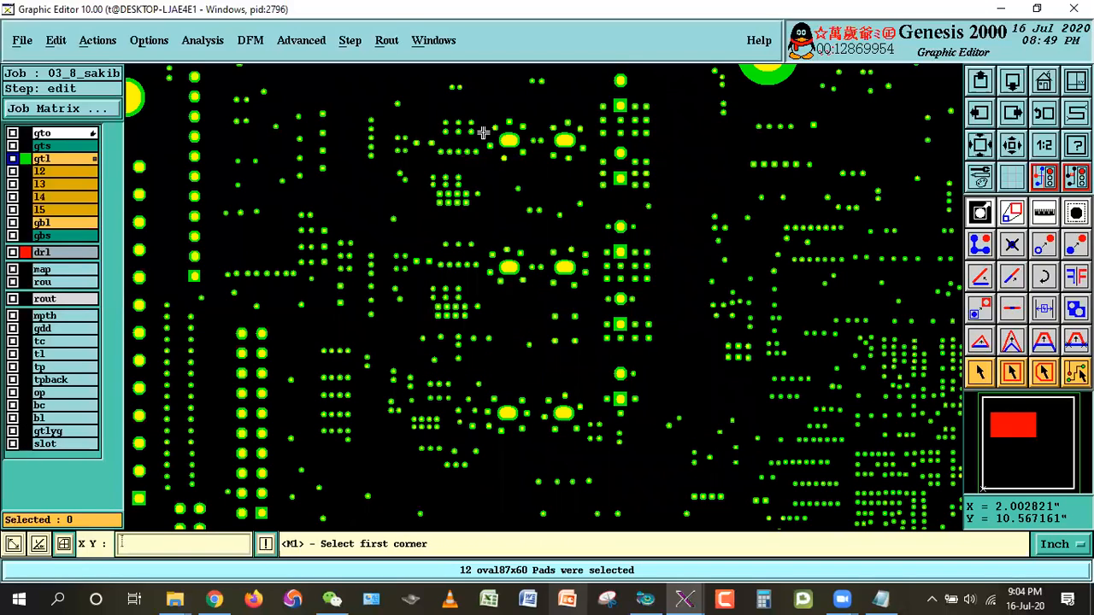
left_click(482, 126)
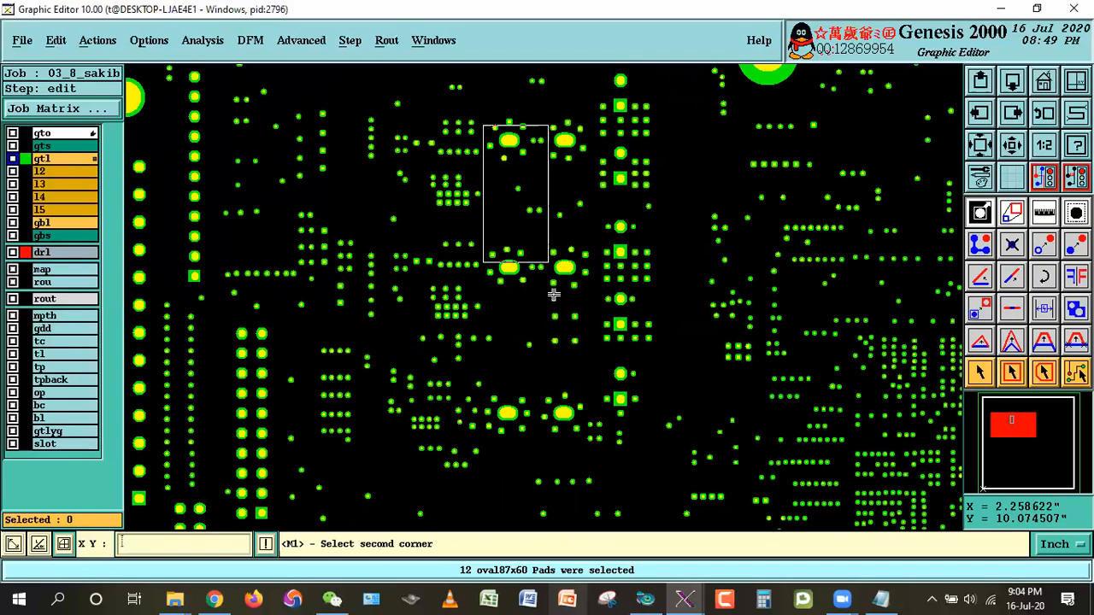
left_click(588, 442)
left_click(593, 445)
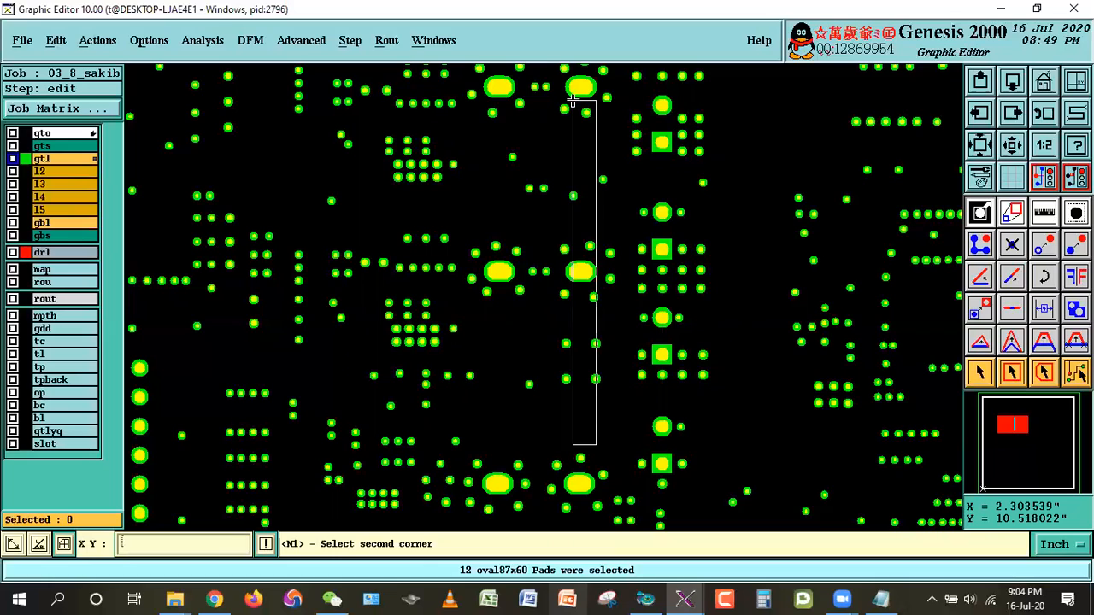
left_click(974, 373)
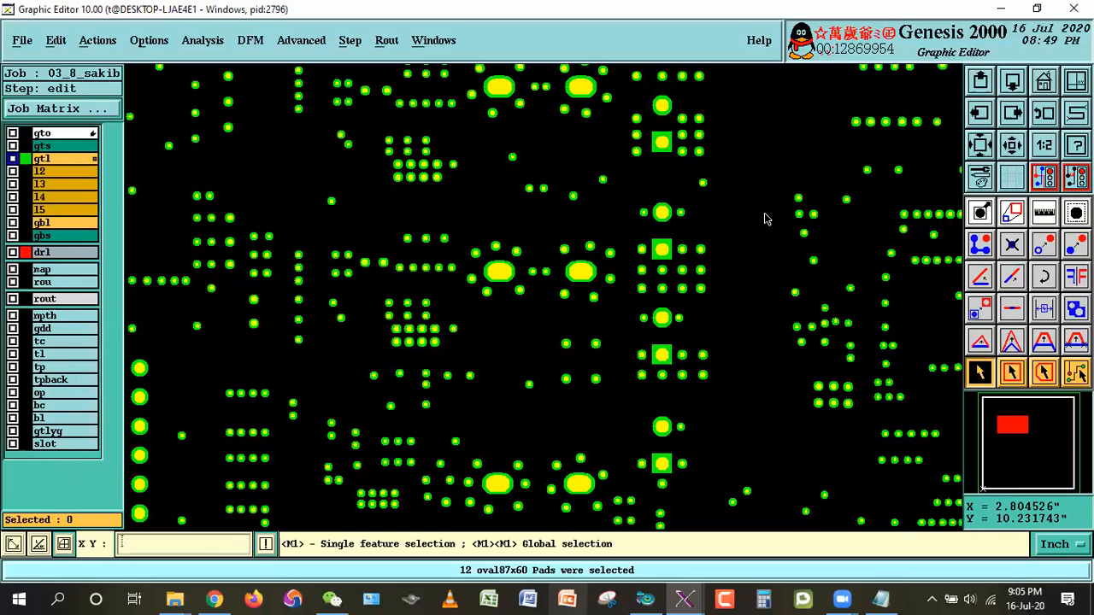
Replace gtl and drl with the slot layer, then overlay gtl to compare the slot positions across the board.
left_click(41, 251)
left_click(41, 159)
left_click(39, 445)
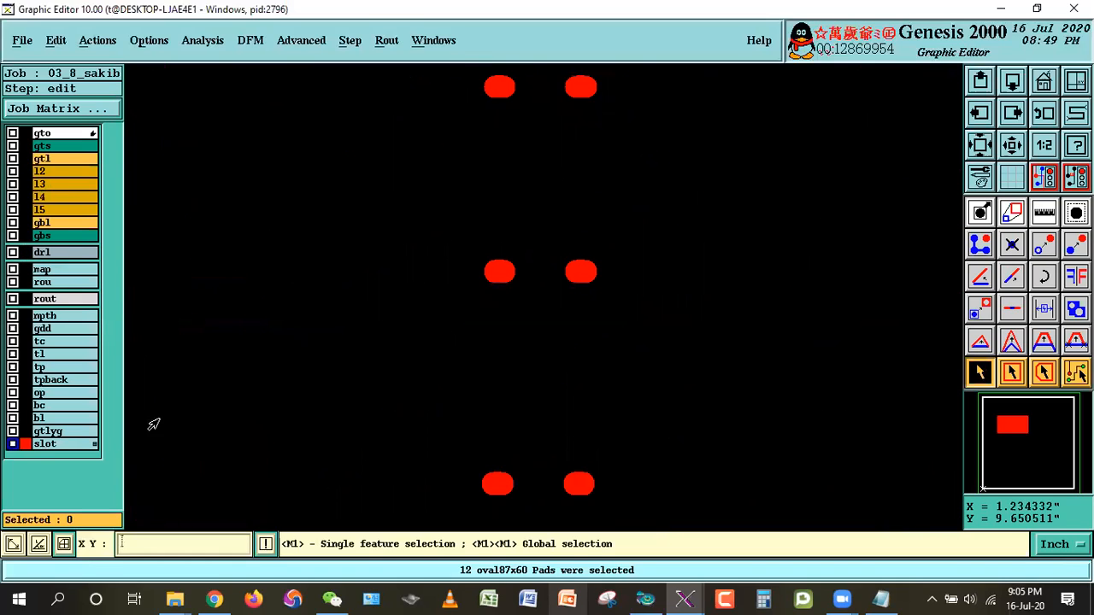
left_click(1043, 82)
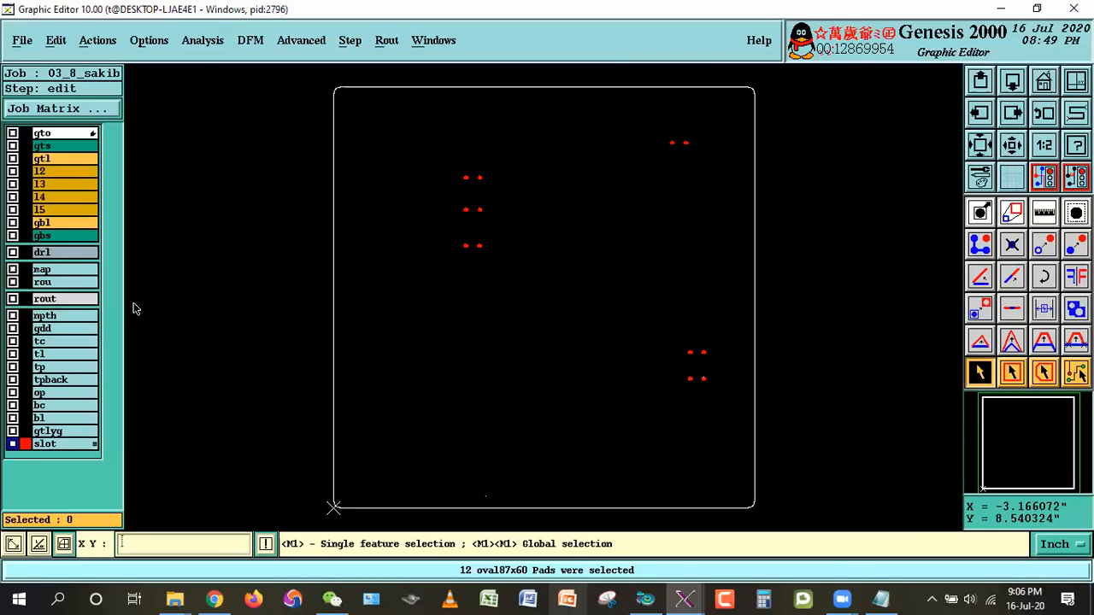
left_click(44, 158)
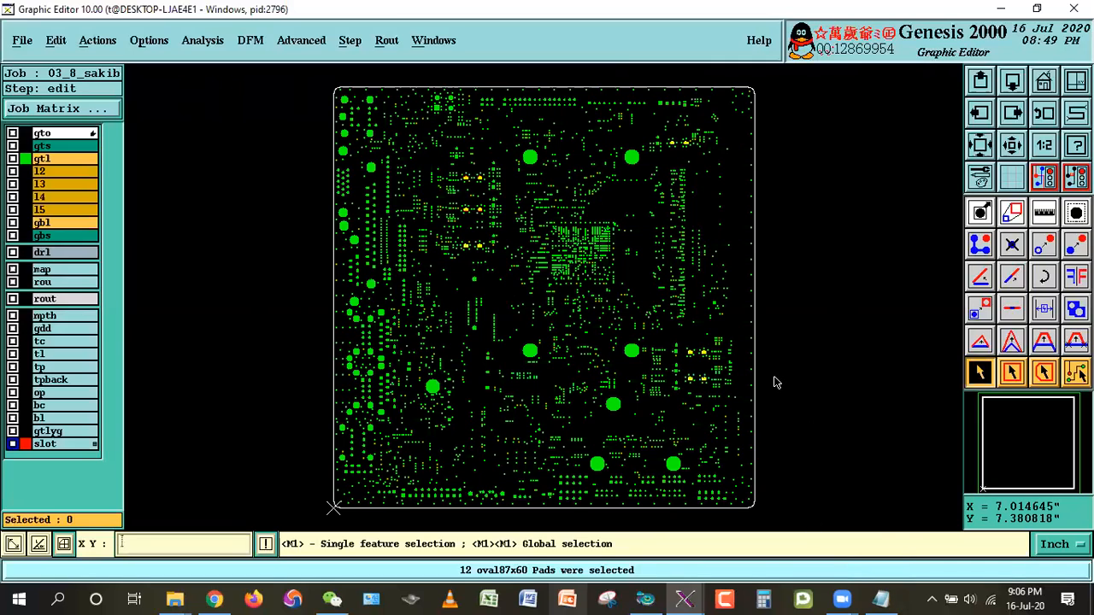
Switch to Notepad and review item 11 on NPTH pad deletion and annular ring enlargement, then return to Genesis 2000.
left_click(880, 598)
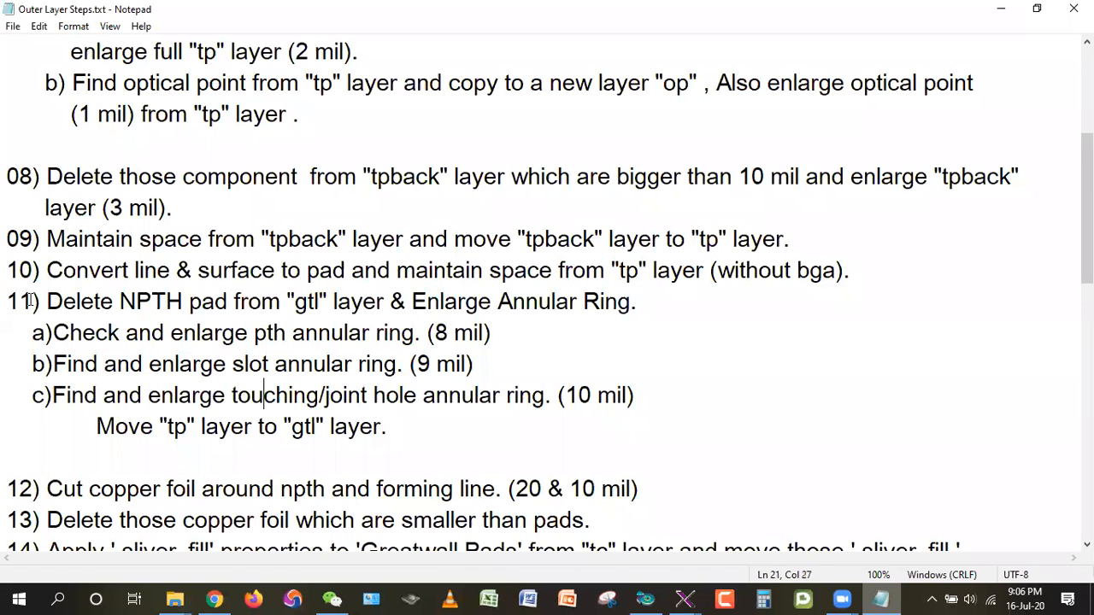
left_click_drag(31, 300, 287, 301)
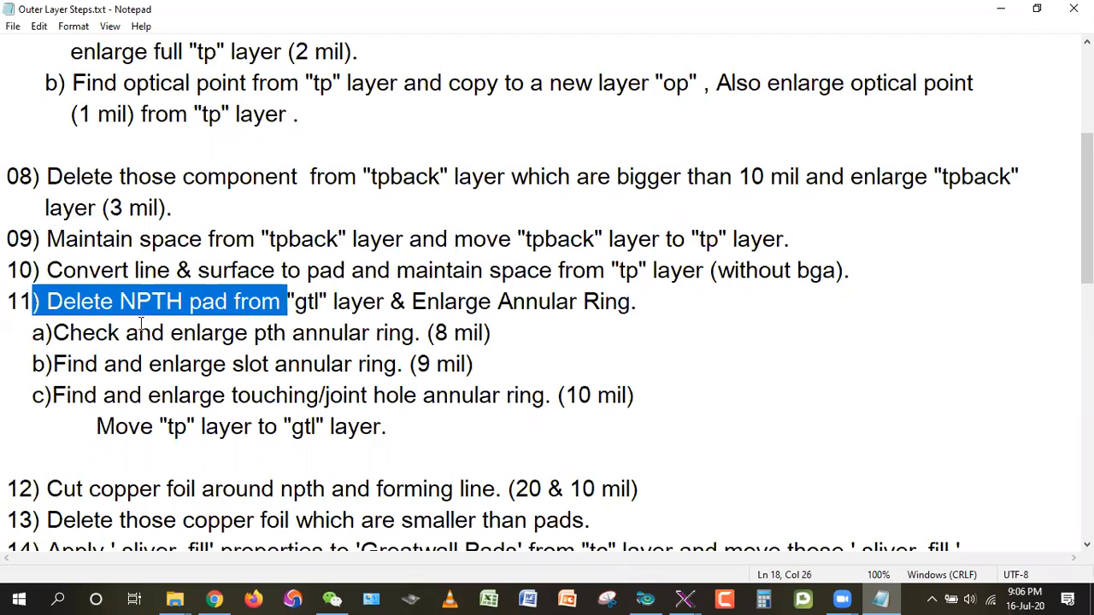
key("alt+Tab")
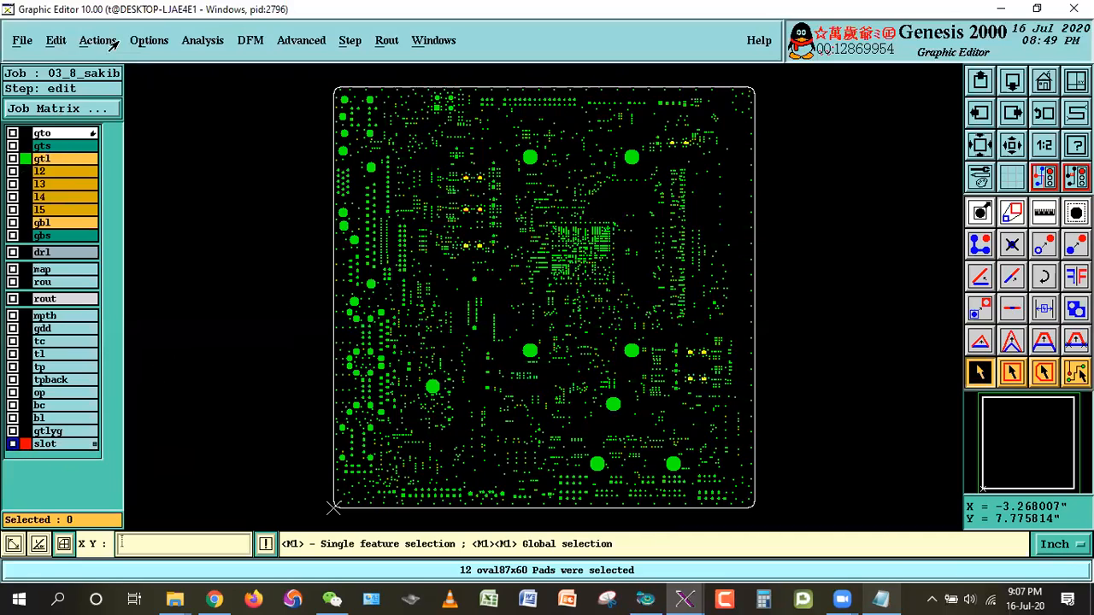
left_click(40, 159)
left_click(97, 40)
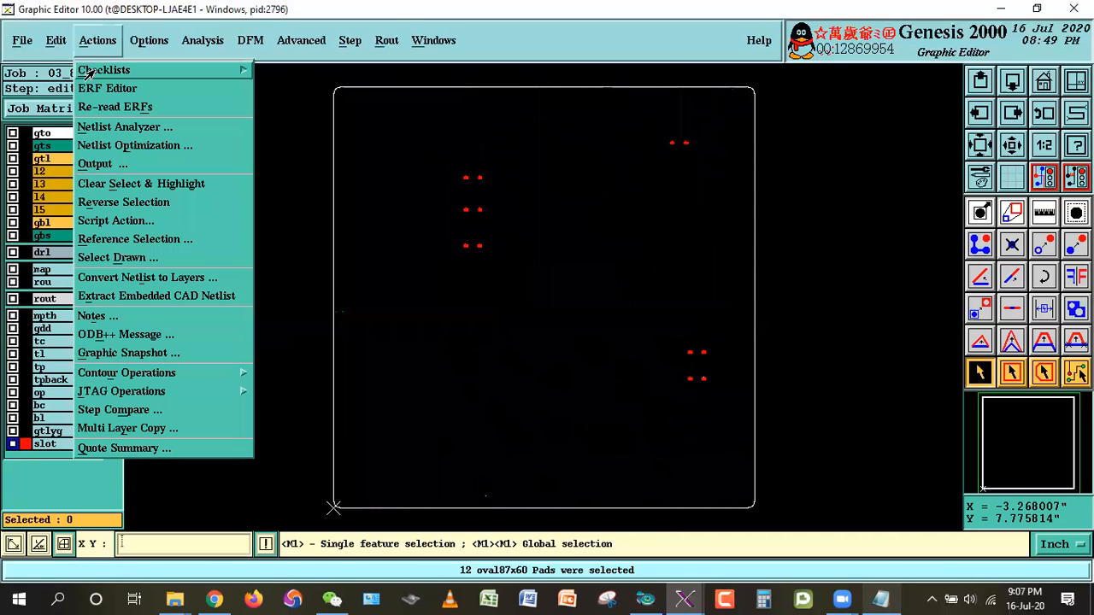
left_click(128, 240)
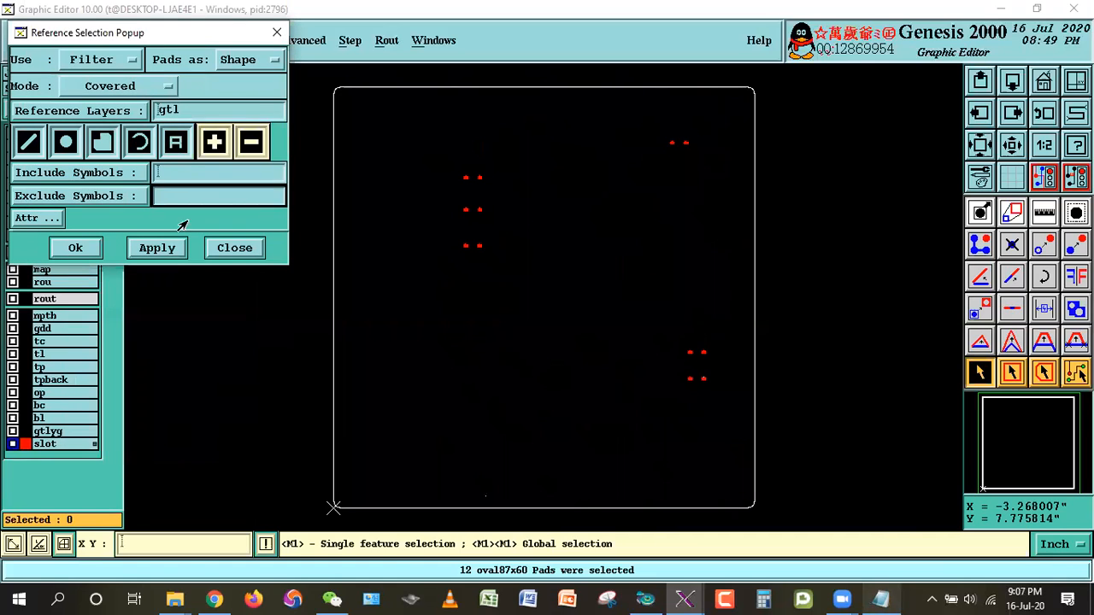
left_click_drag(175, 34, 296, 194)
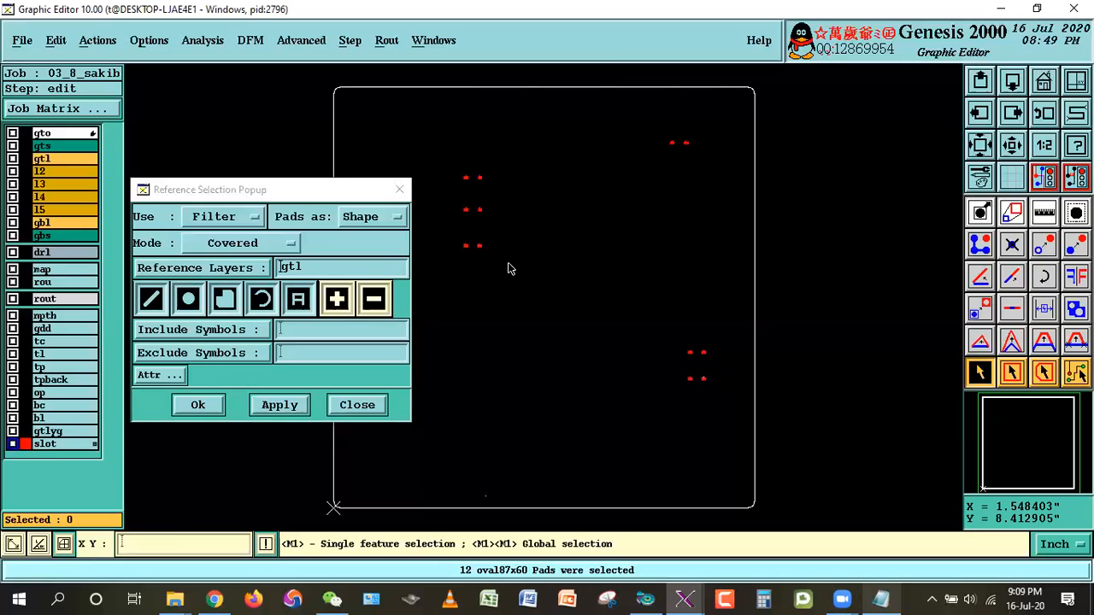
left_click(365, 409)
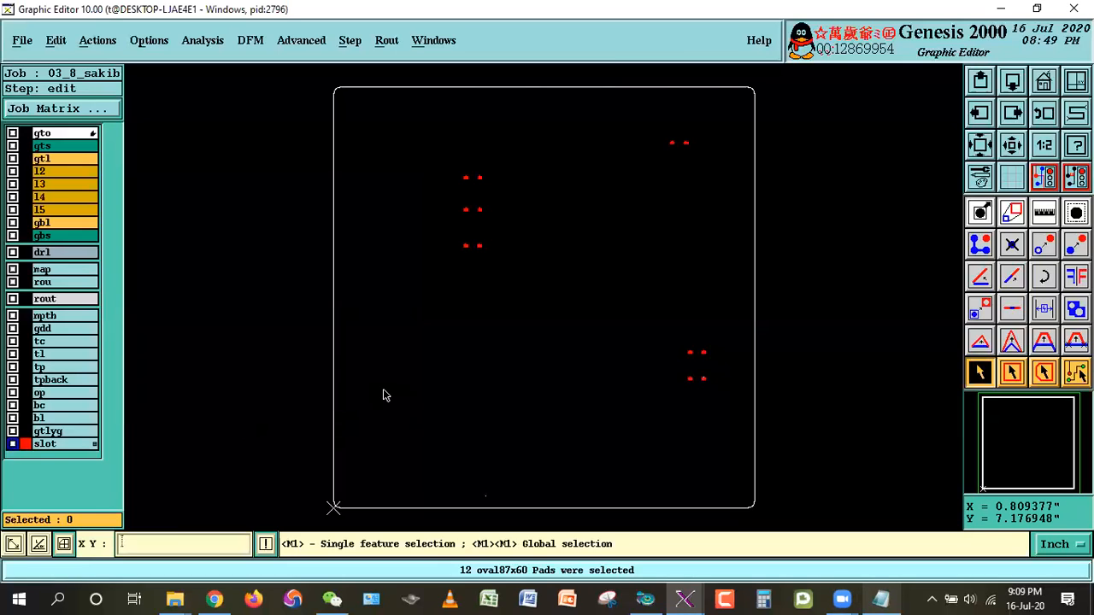
Display gtl alone and select its pads that touch the slot layer using Reference Selection in Touch mode.
left_click(47, 443)
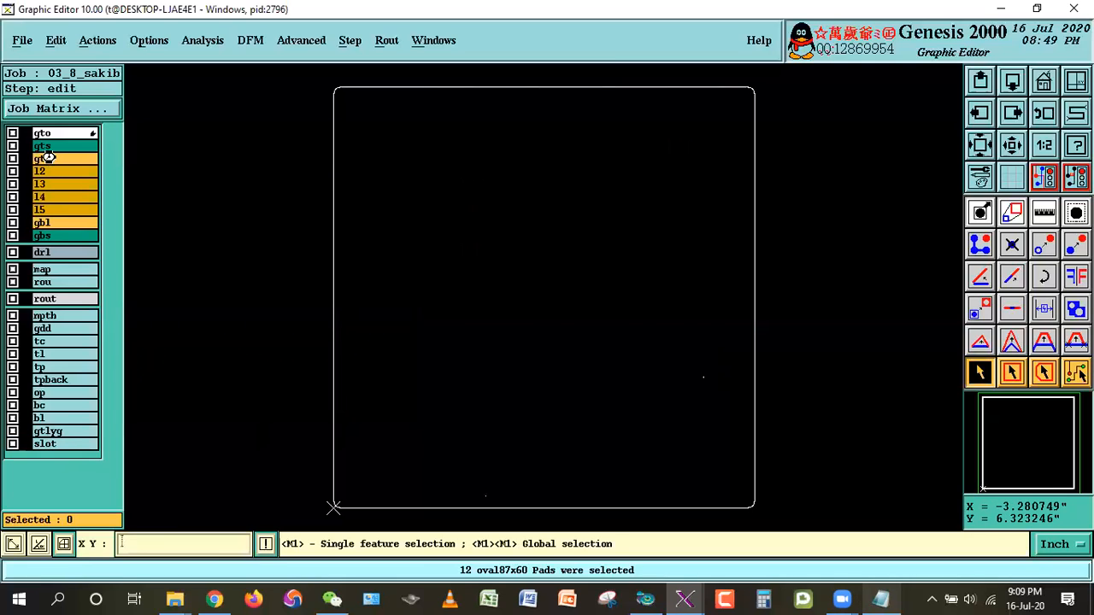
left_click(47, 158)
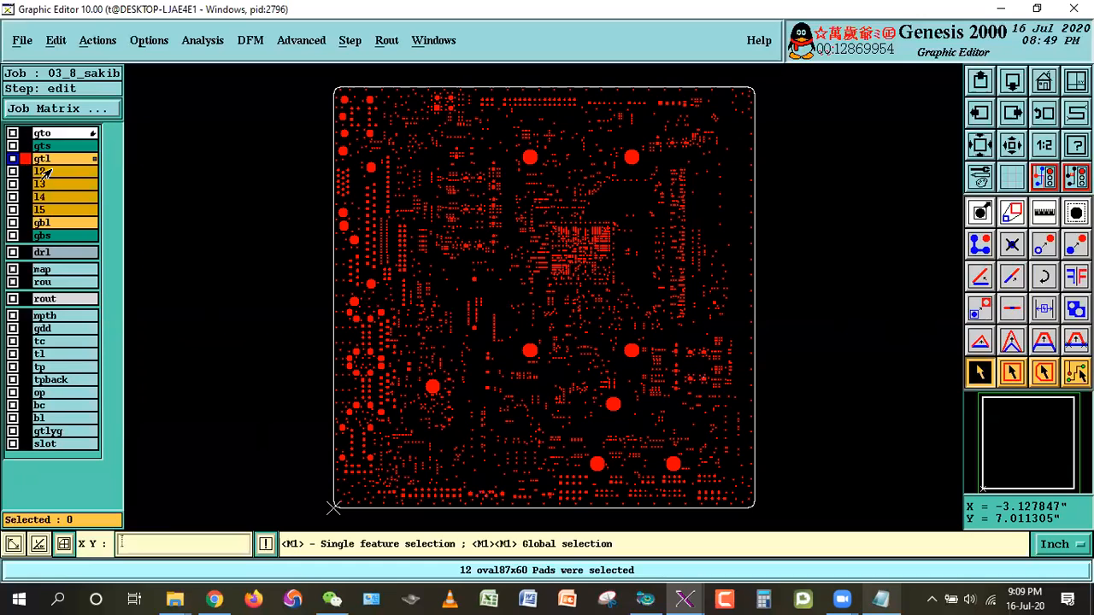
key("alt+a")
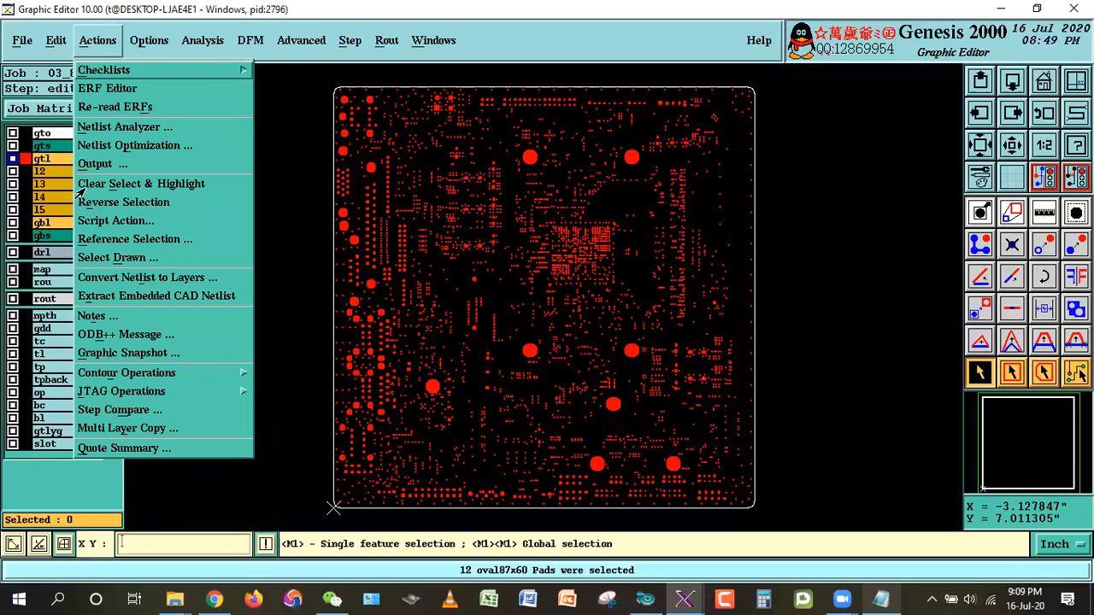
left_click(124, 240)
left_click(105, 86)
left_click(94, 47)
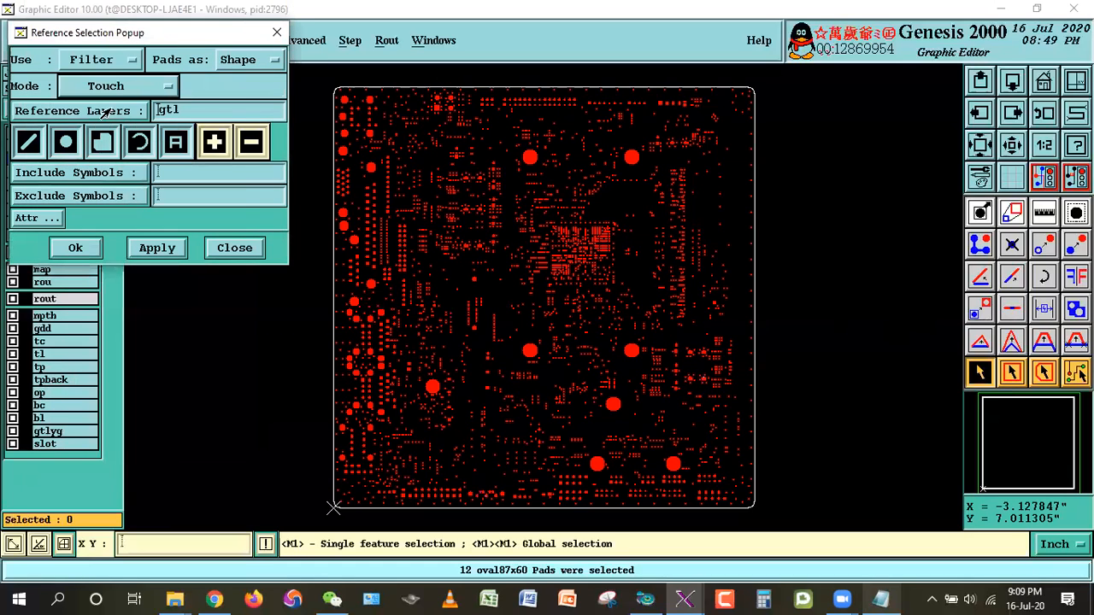
left_click(100, 117)
left_click_drag(235, 251, 232, 422)
double_click(34, 429)
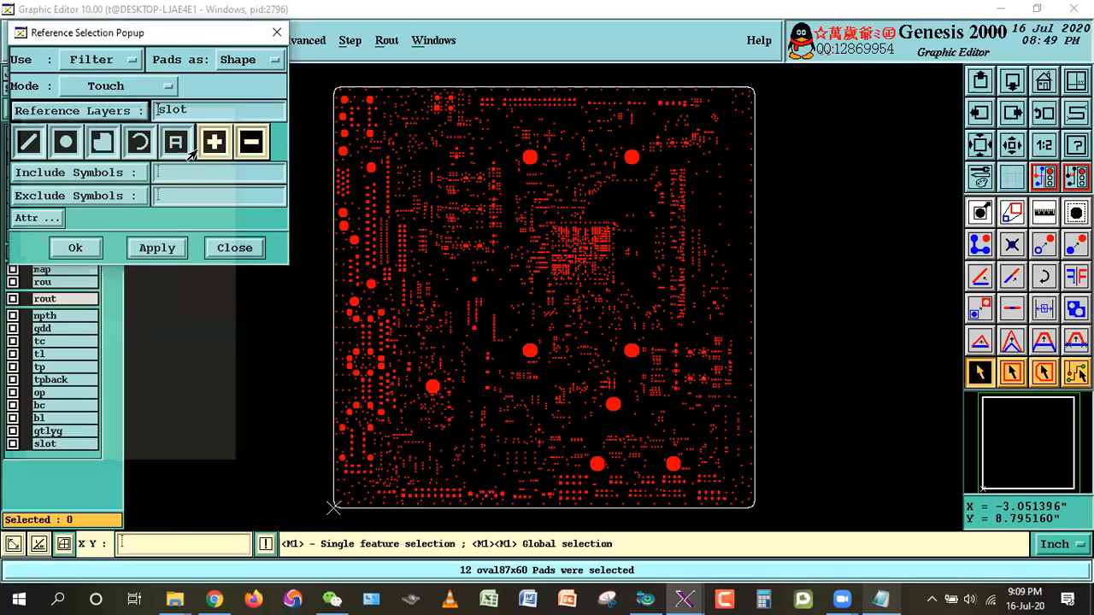
left_click(162, 248)
left_click(221, 250)
Overlay drl on gtl and measure the annular ring of a selected slot pad in the upper-left group's top pair.
right_click(571, 188)
left_click(610, 313)
left_click(493, 208)
left_click(437, 212)
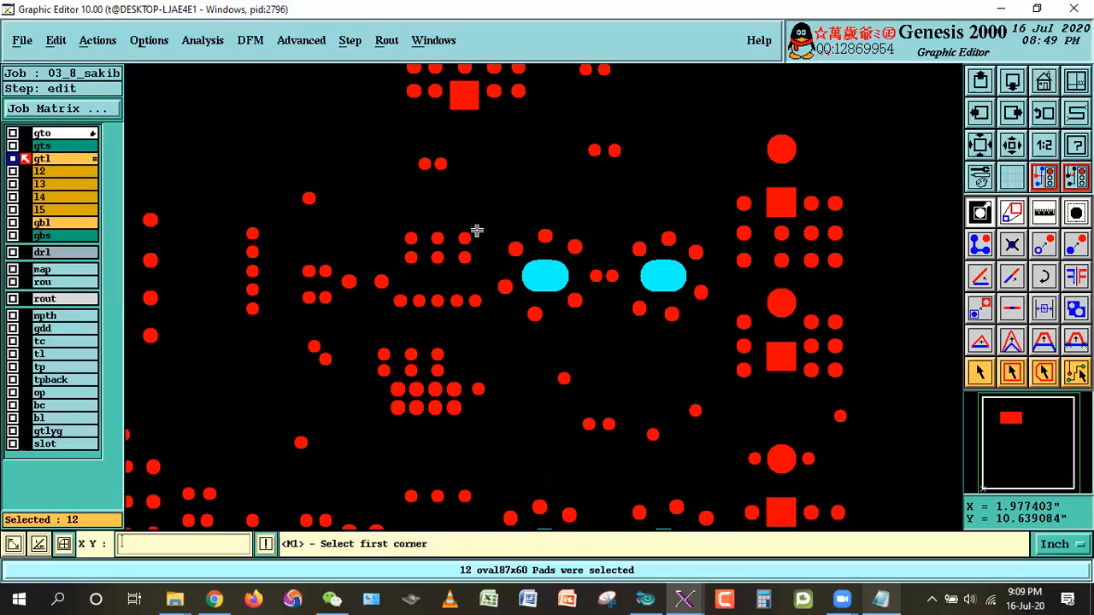
left_click_drag(476, 229, 717, 337)
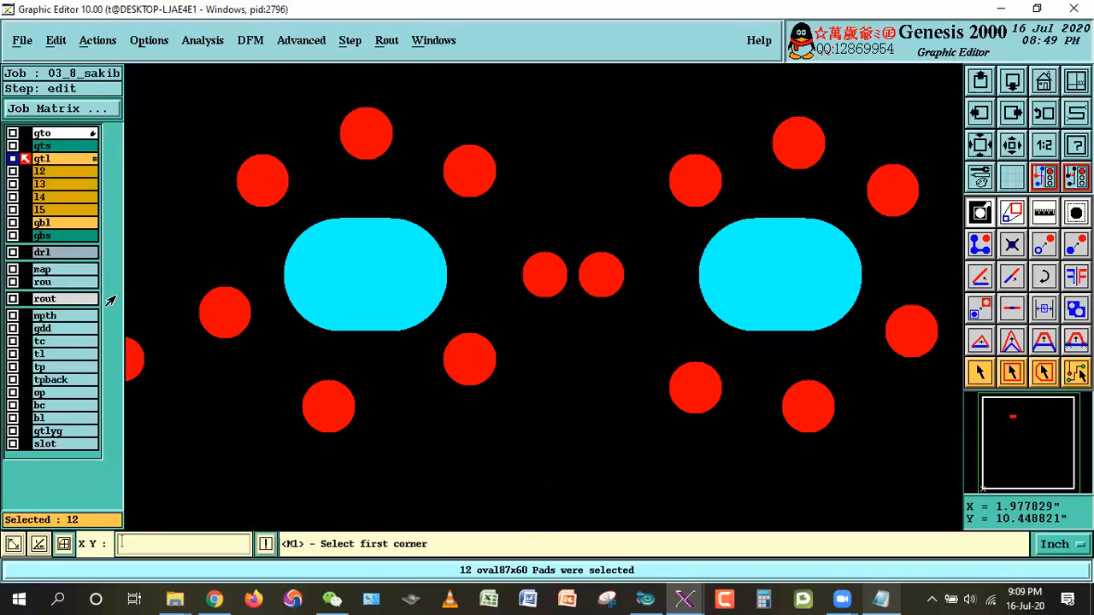
left_click(52, 253)
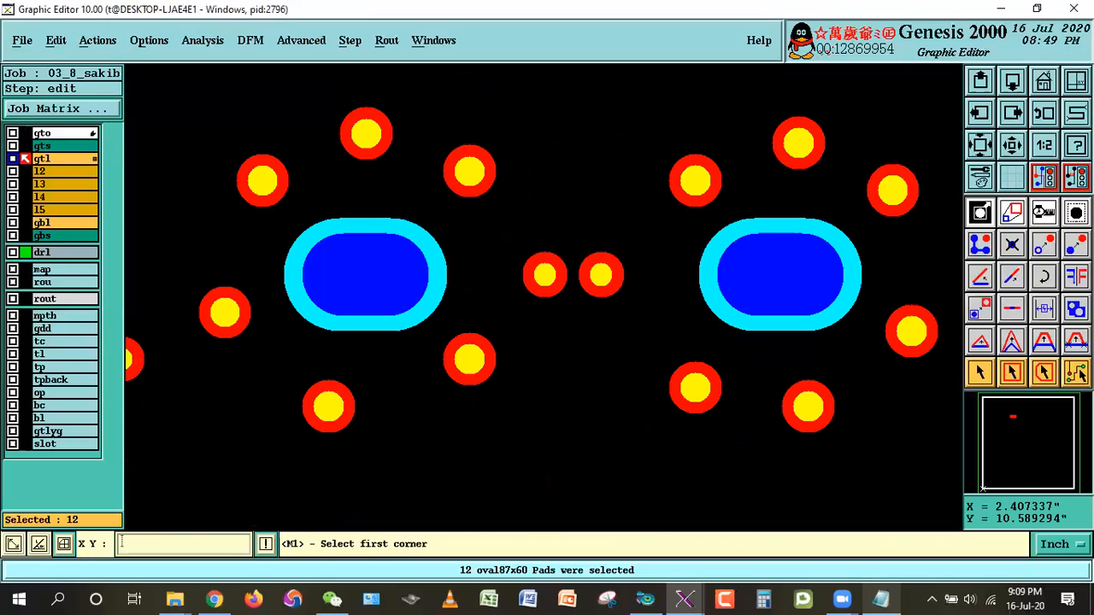
left_click(1043, 213)
left_click(1004, 319)
left_click(755, 290)
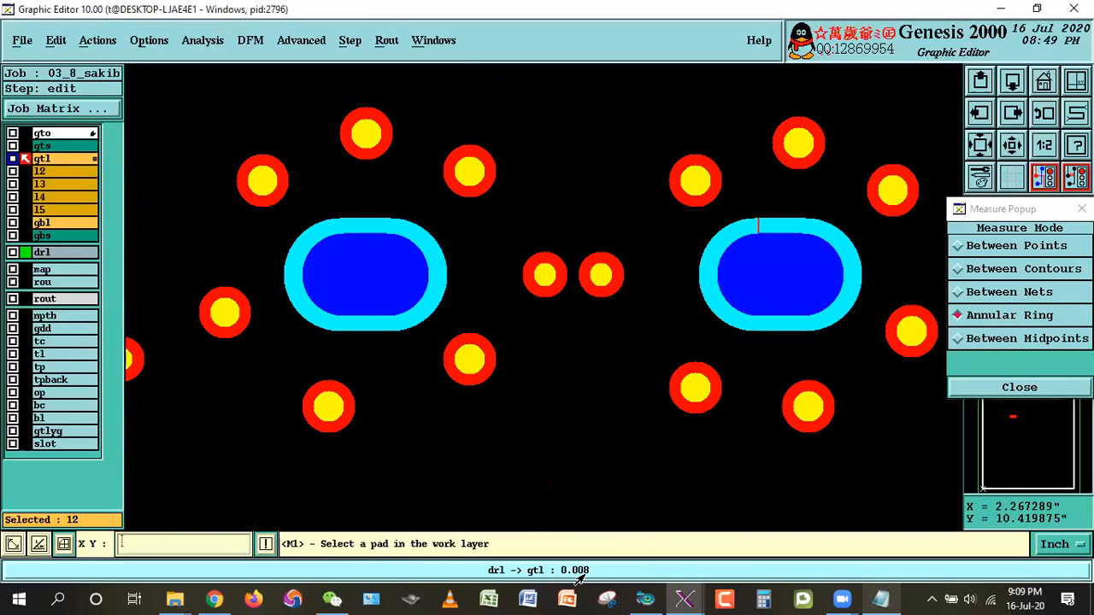
left_click(989, 384)
Resize the selected slot pads on gtl by 2 mil.
left_click(56, 41)
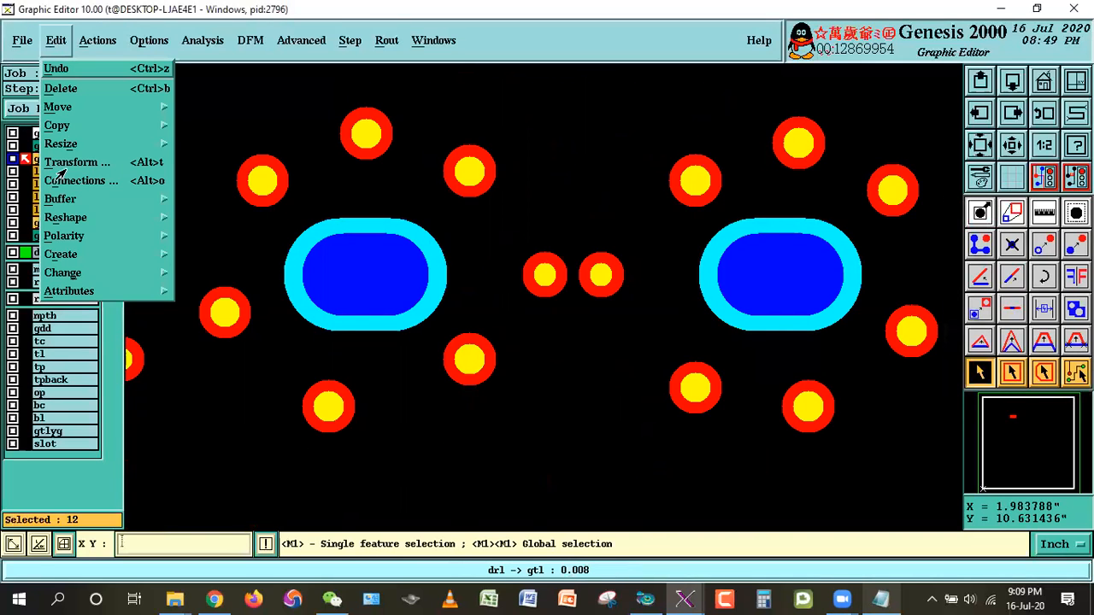
mouse_move(63, 146)
left_click(193, 149)
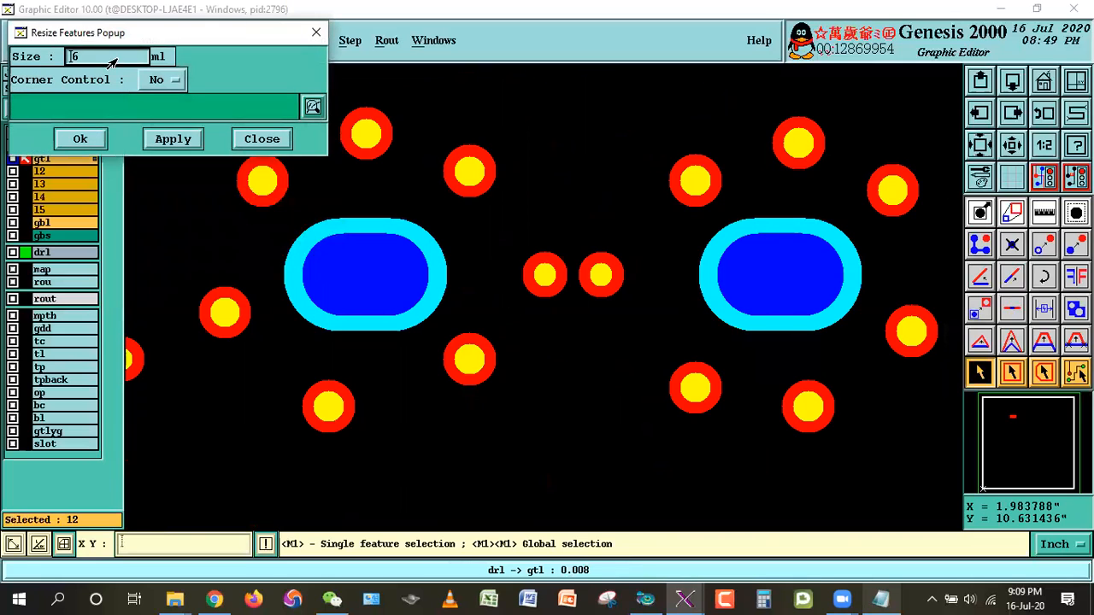
type("2")
left_click(79, 138)
left_click(350, 343)
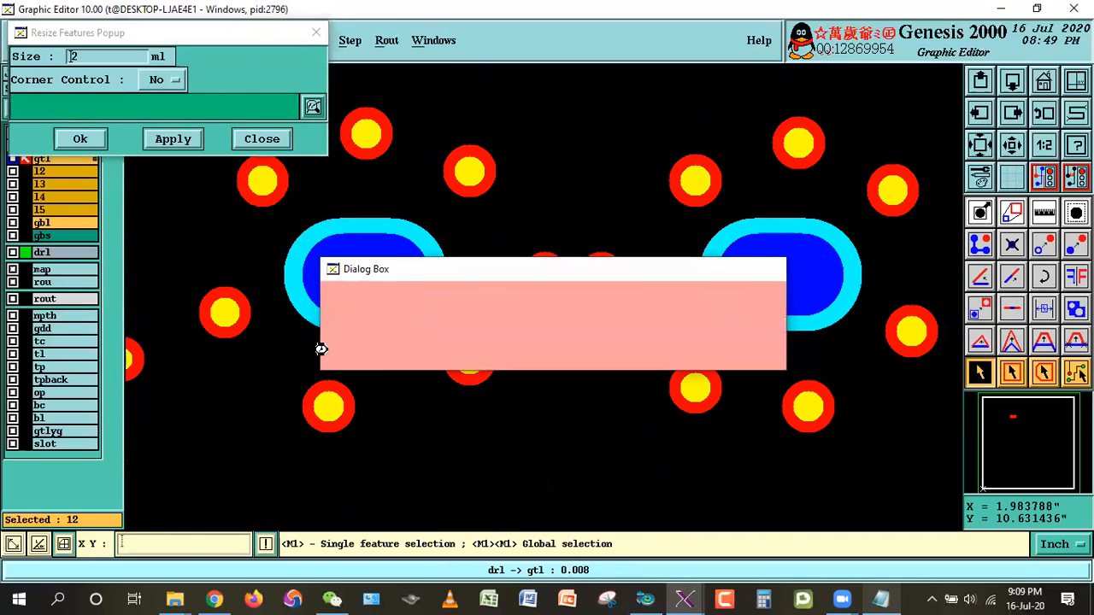
Switch to Facebook in Chrome, send "?" with a mention of a member in the Night Shift group chat, and return to Genesis 2000.
left_click(214, 598)
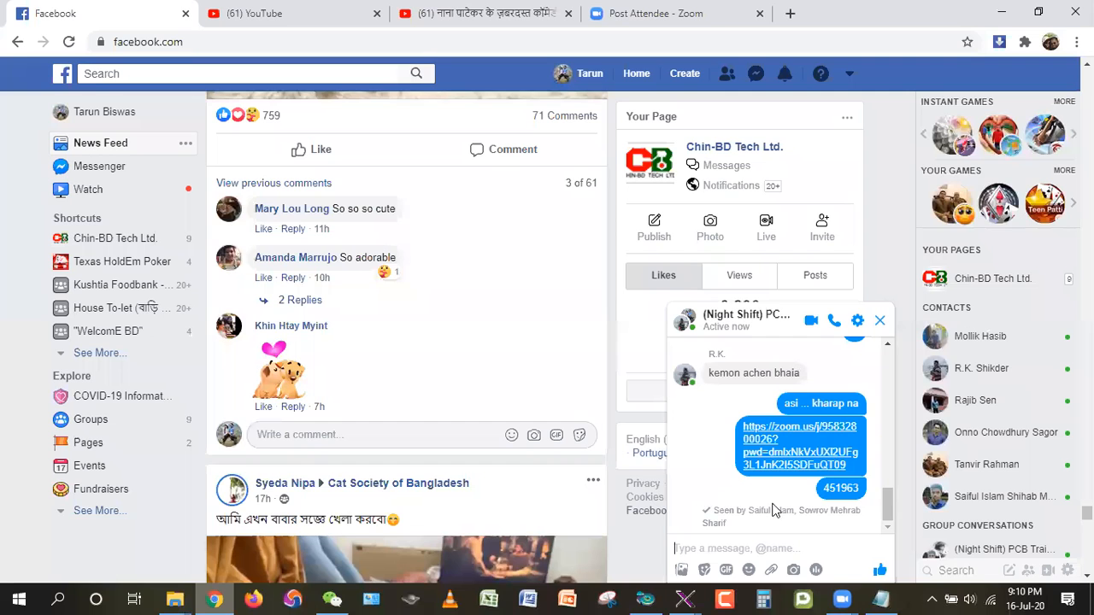
left_click(701, 547)
type("@")
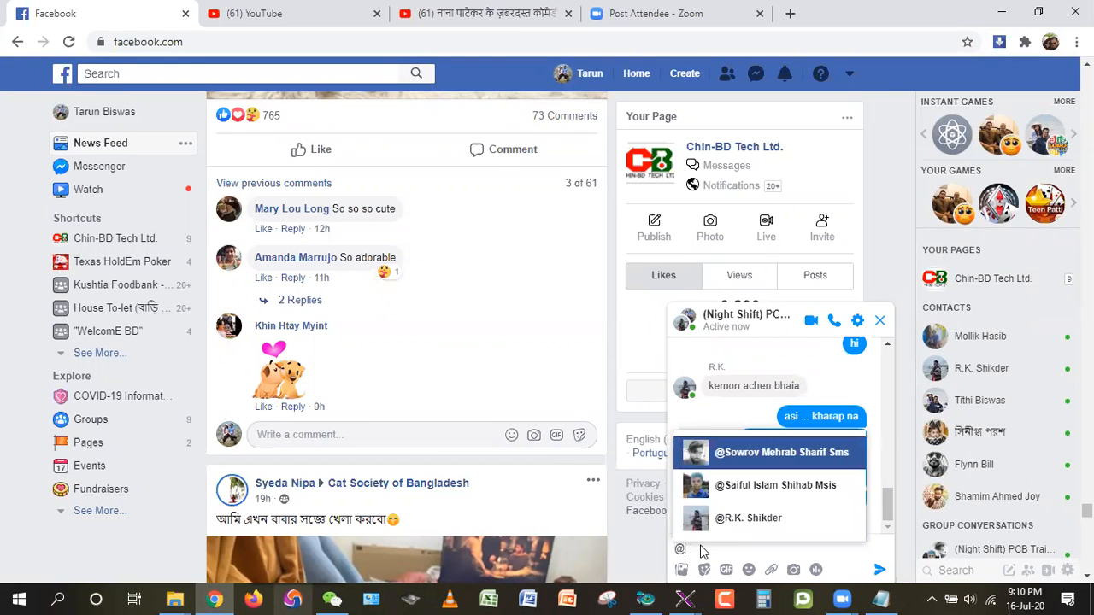
left_click(705, 584)
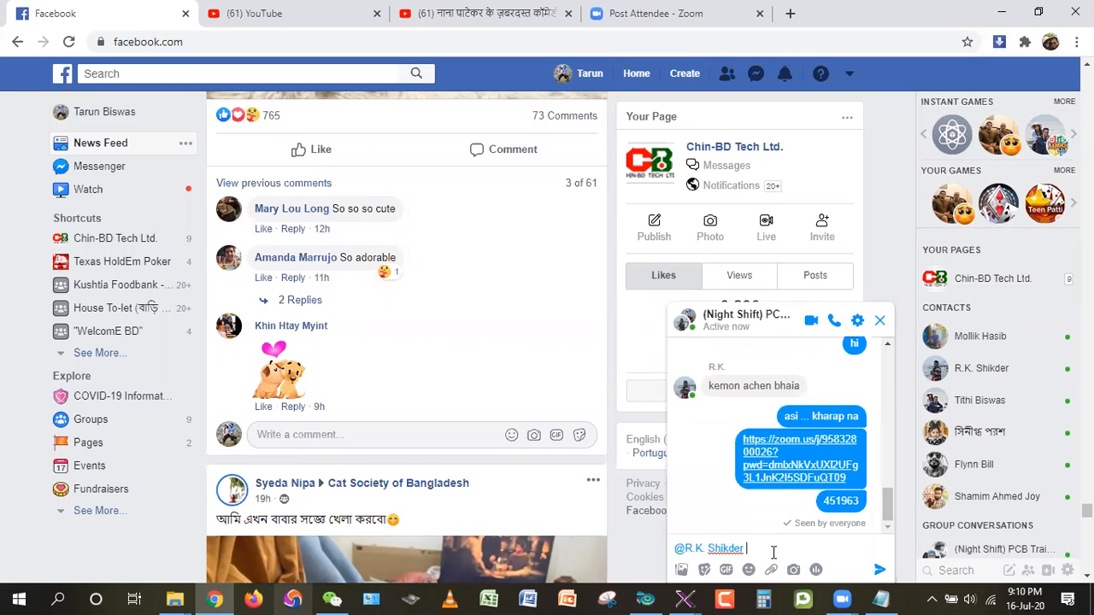
key("Return")
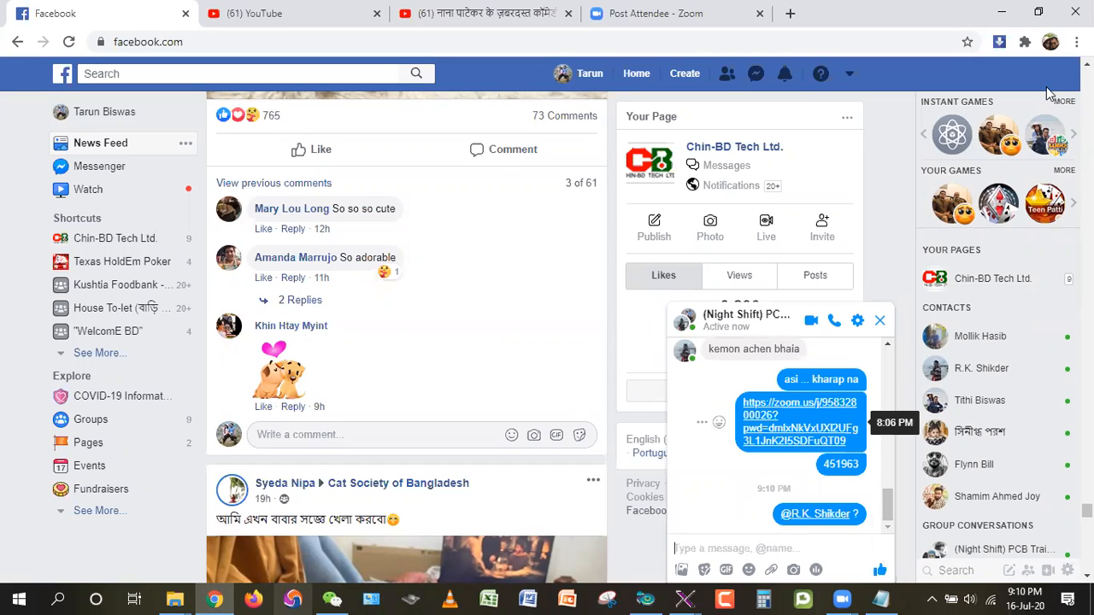
key("alt+Tab")
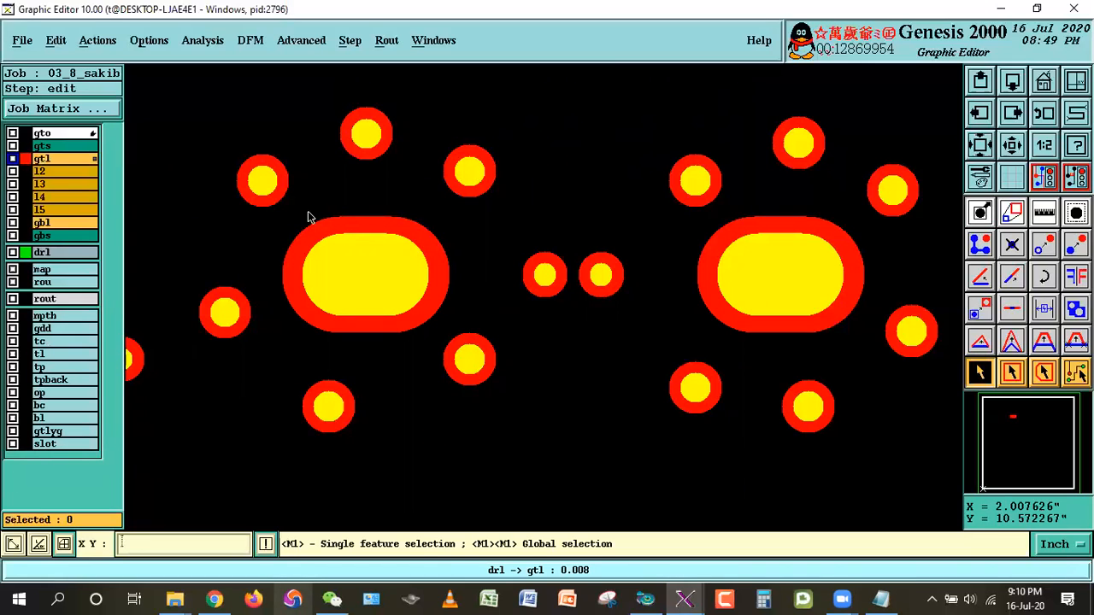
Measure the annular ring of the enlarged slot pad on gtl in Annular Ring mode and return to single feature selection.
left_click(1037, 215)
left_click(419, 319)
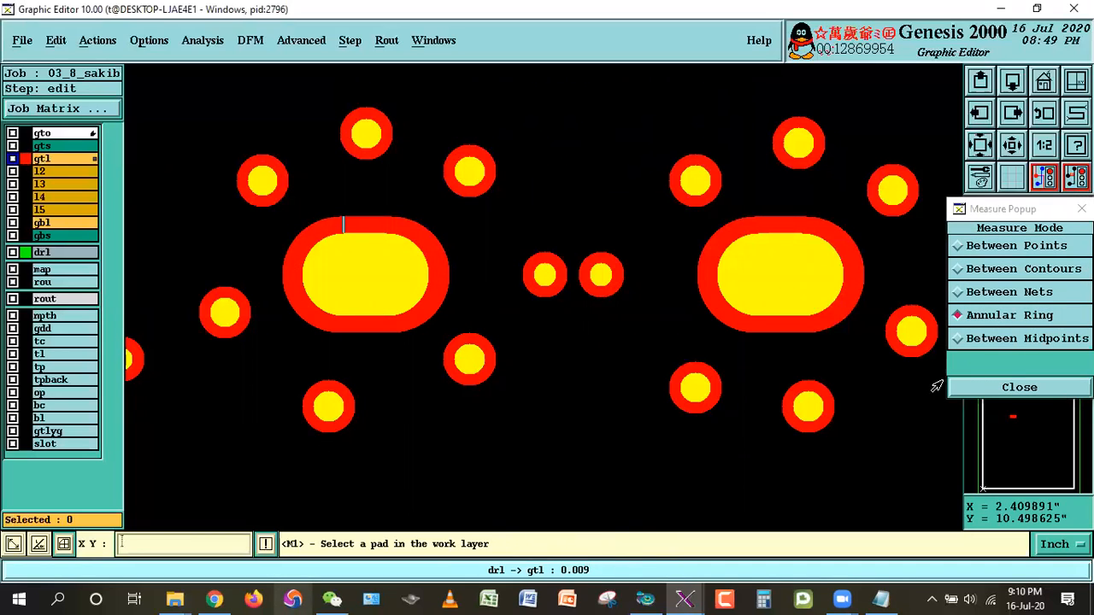
left_click(974, 388)
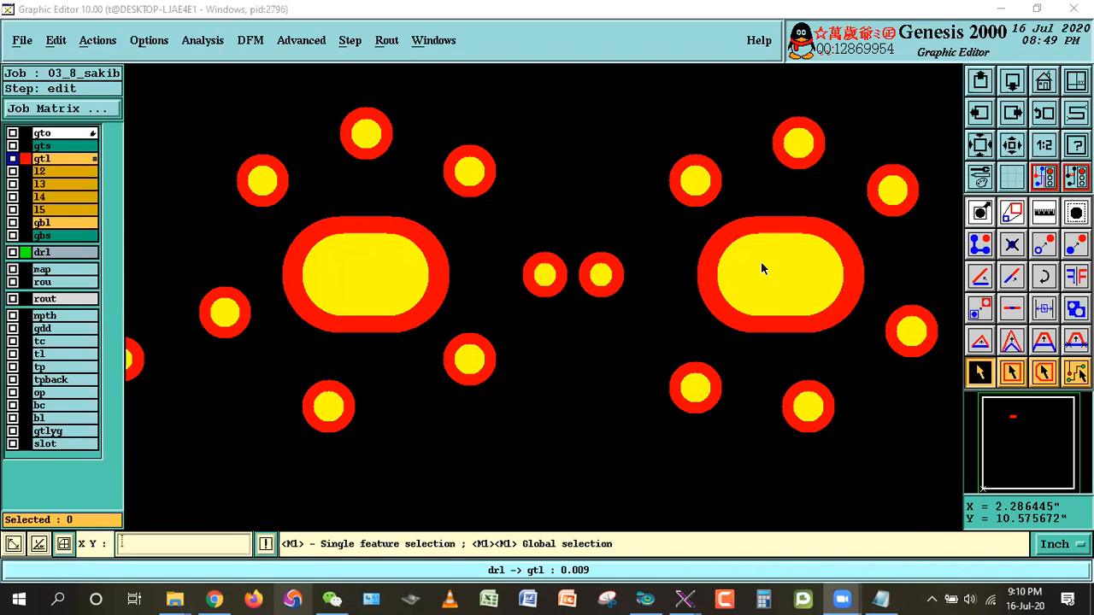
left_click(978, 372)
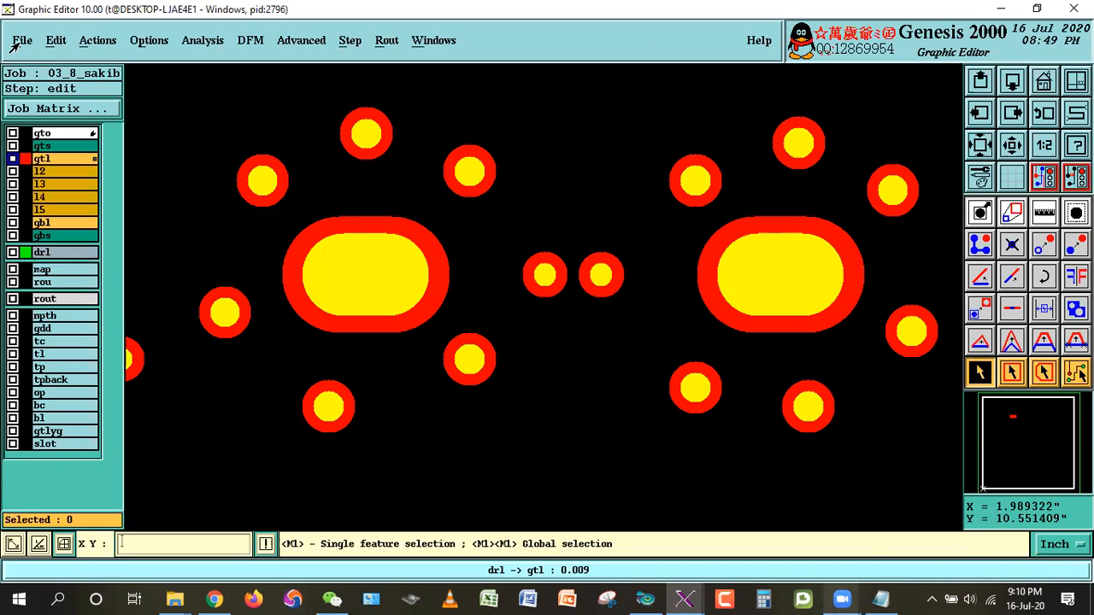
Switch to Notepad, highlight item 11's sub-steps a to c including the "tp" to "gtl" move, and return to Genesis 2000.
left_click(883, 598)
left_click(171, 333)
left_click_drag(32, 333, 850, 420)
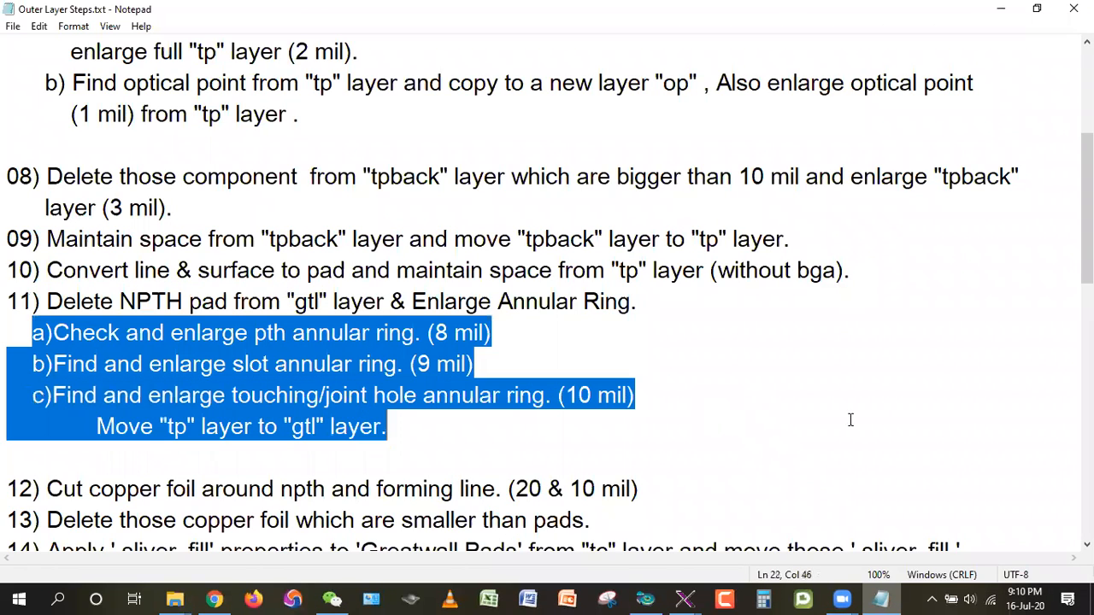
left_click(1000, 9)
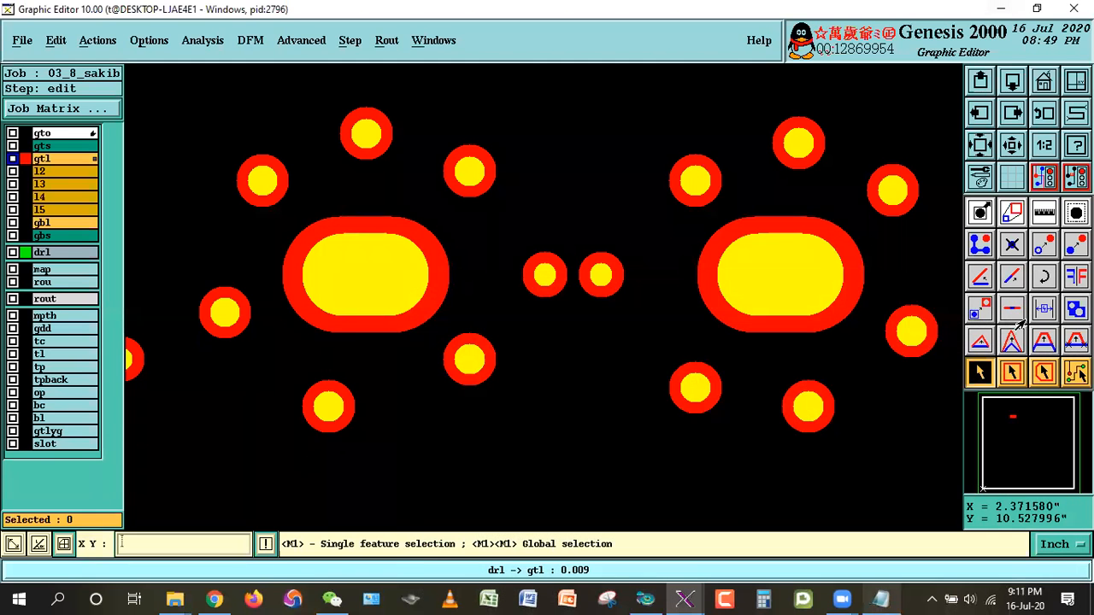
Close the Graphic Editor for job 03_8_sakib and go up to the database job list in the Engineering Toolkit.
left_click(1010, 373)
left_click(986, 369)
left_click(23, 40)
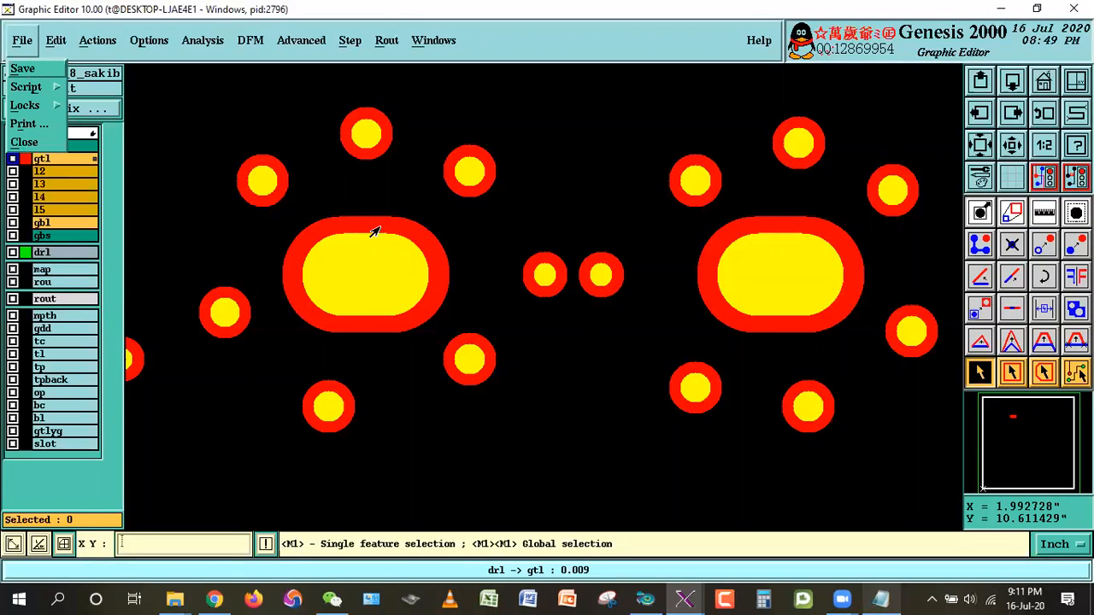
key("c")
double_click(26, 154)
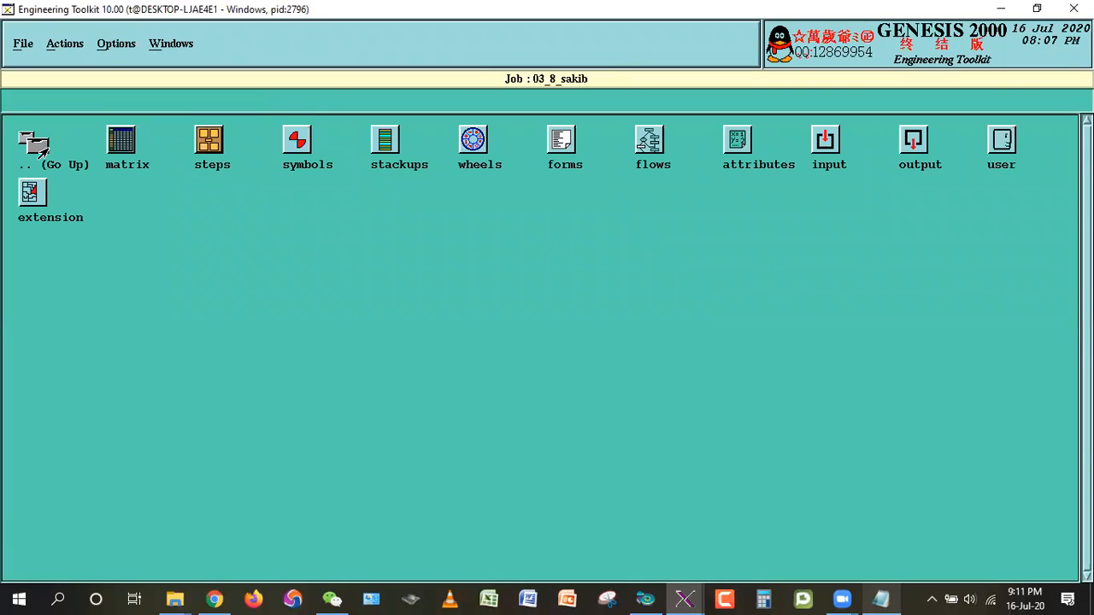
double_click(36, 150)
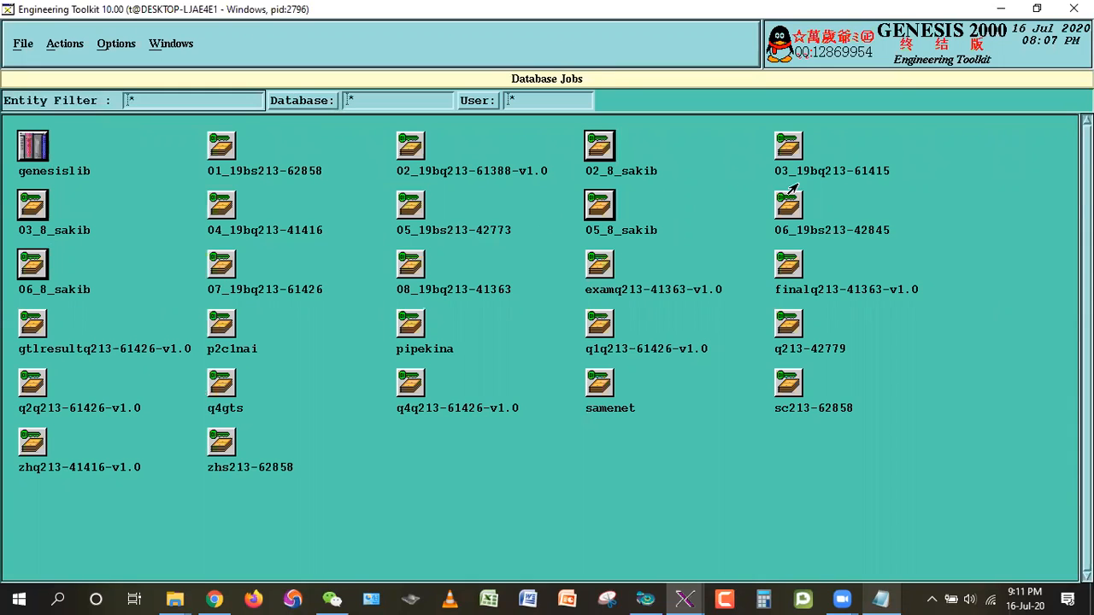
Open the edit step of job 02_8_sakib in the Graphic Editor and display its gtl layer.
double_click(598, 148)
double_click(205, 143)
double_click(293, 142)
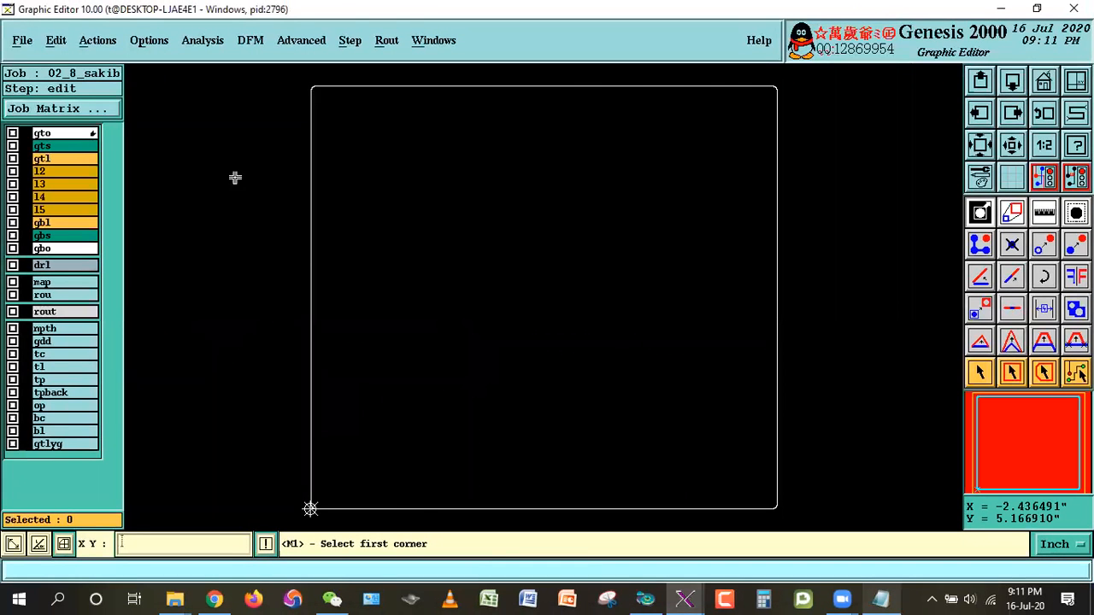
left_click(52, 158)
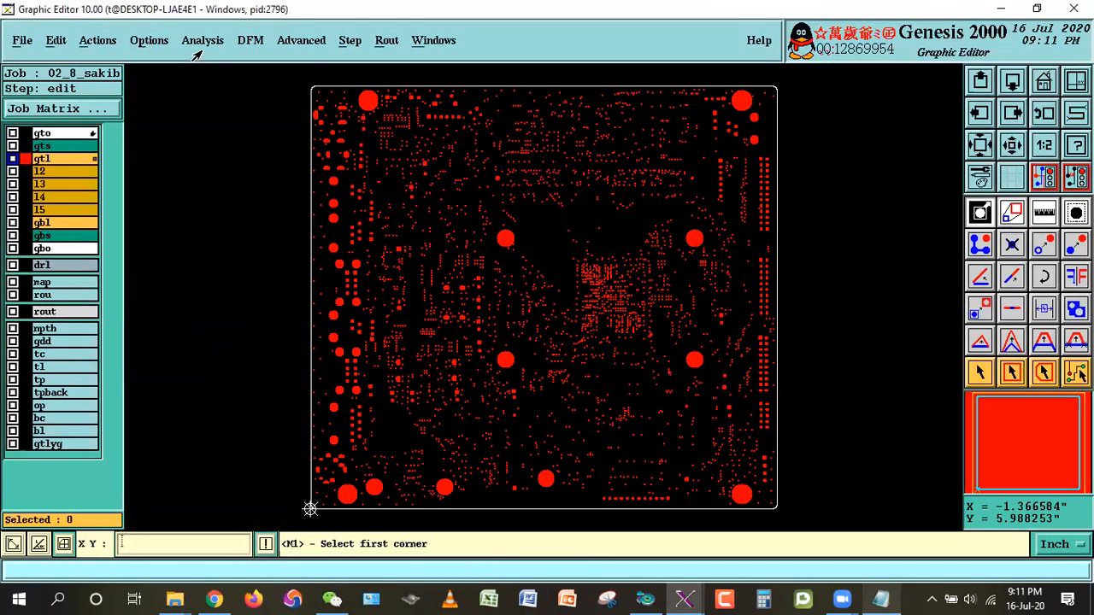
Select the gtl features that touch the npth layer using Reference Selection in Touch mode.
left_click(202, 40)
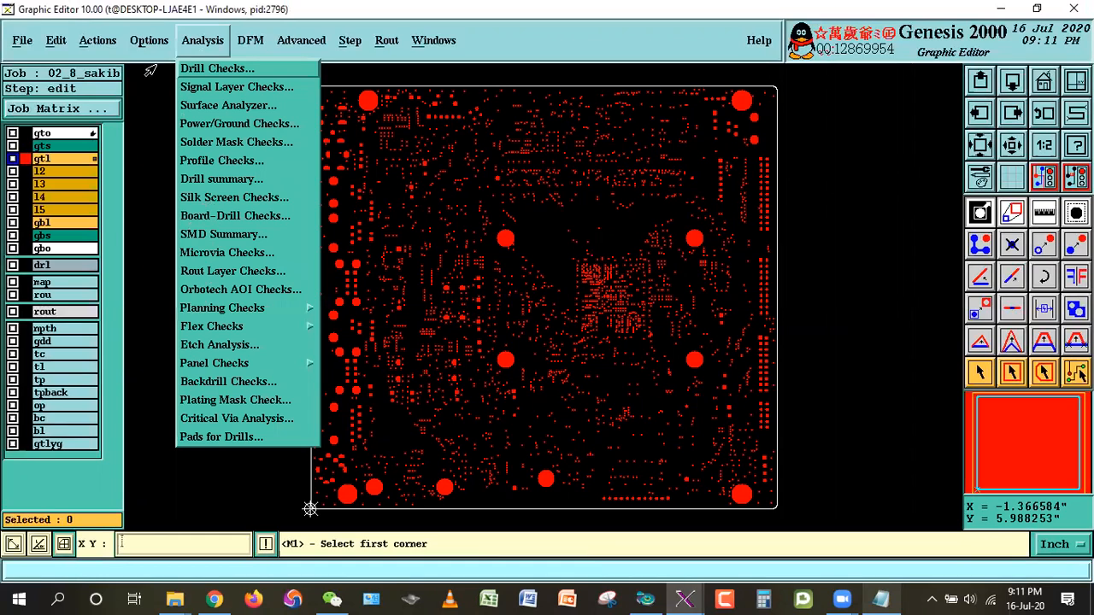
left_click(99, 41)
left_click(97, 168)
left_click(77, 111)
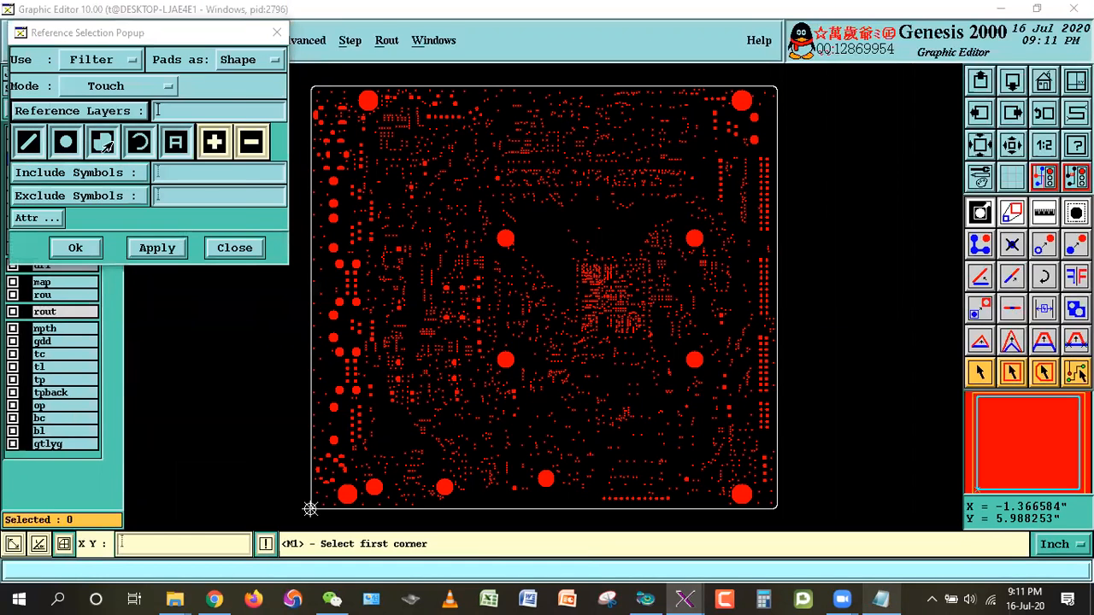
double_click(32, 344)
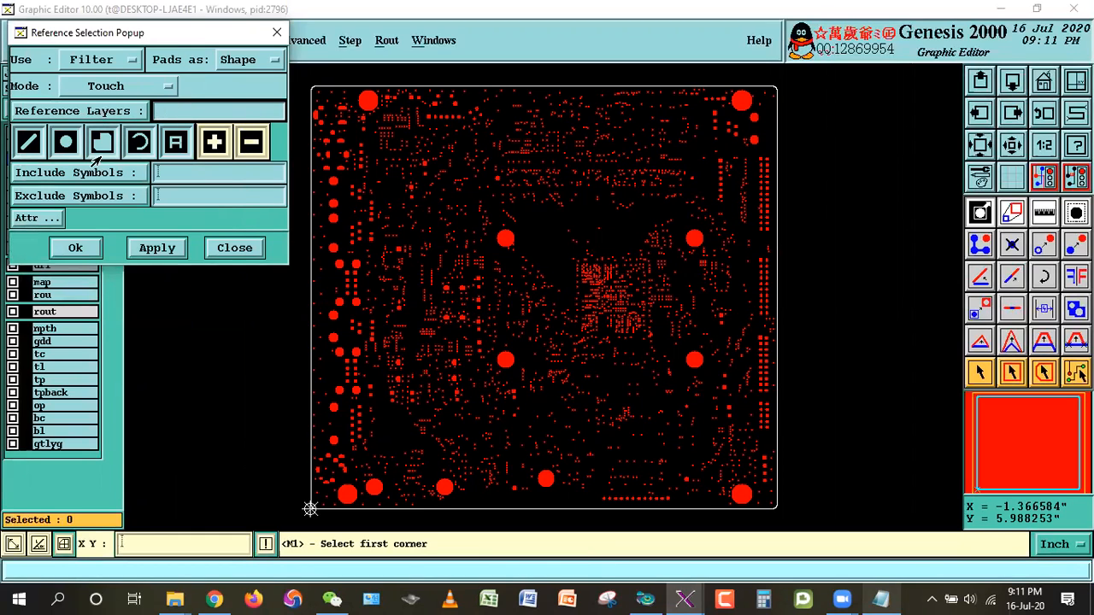
left_click(77, 111)
double_click(39, 356)
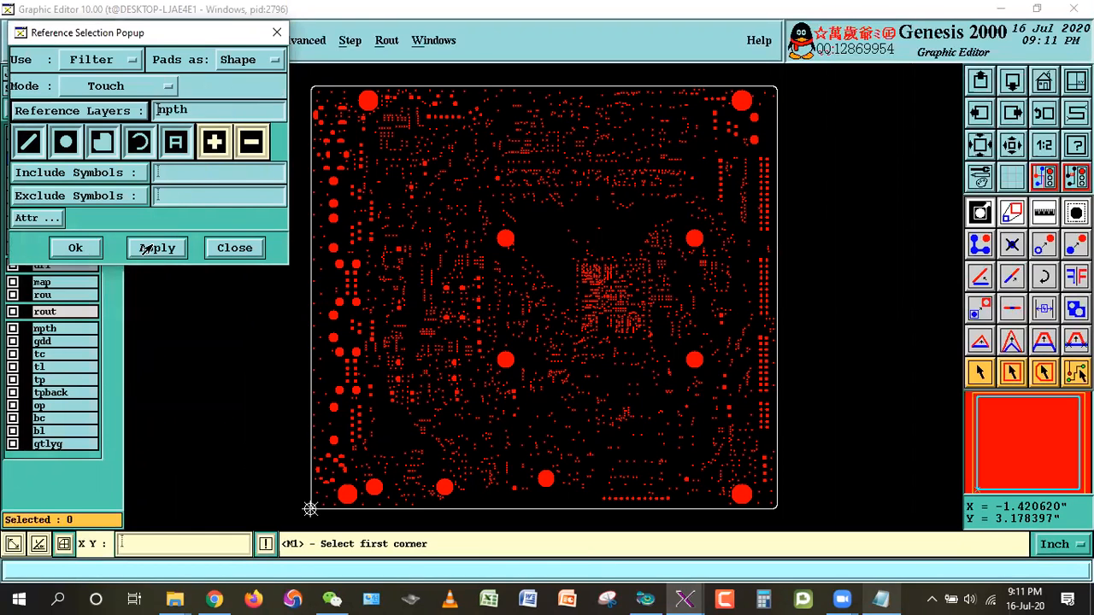
left_click(158, 248)
left_click_drag(169, 32, 407, 202)
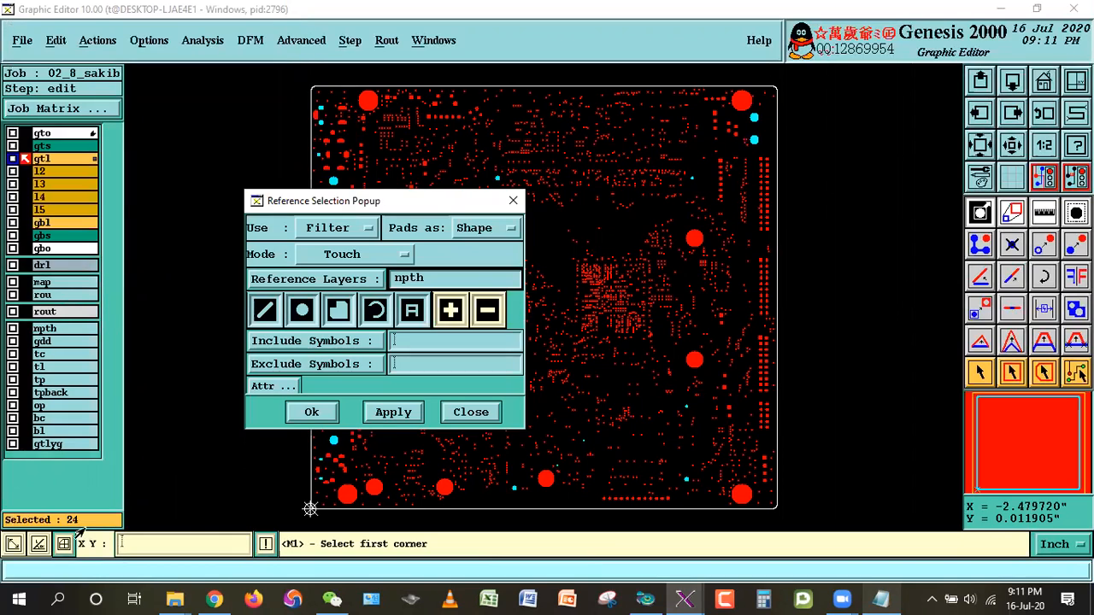
Check the npth layer's features histogram and delete the selected NPTH pads from gtl.
right_click(53, 332)
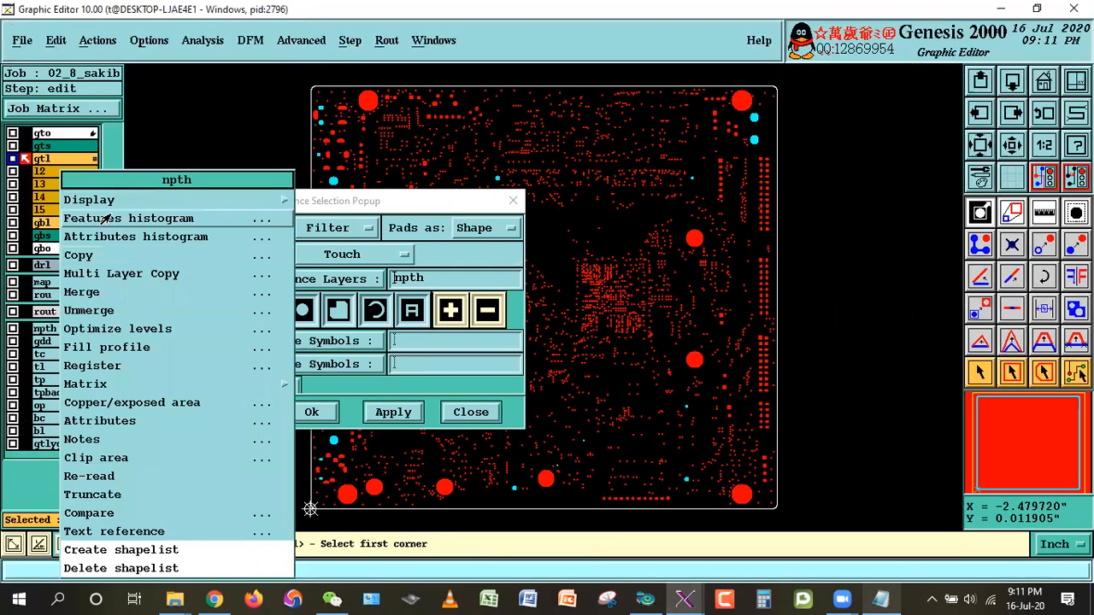
left_click(122, 220)
left_click(128, 567)
left_click(56, 40)
left_click(471, 412)
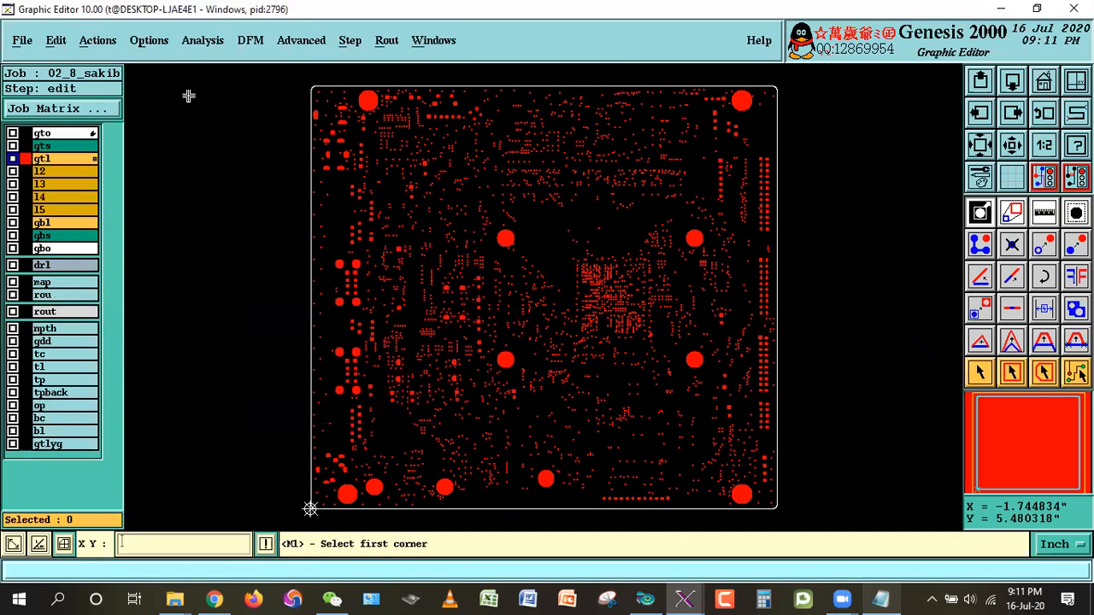
Run Signal Layer Checks on gtl with the Mk Signal(Mils) ERF and list the results at the green severity level.
left_click(203, 40)
left_click(201, 86)
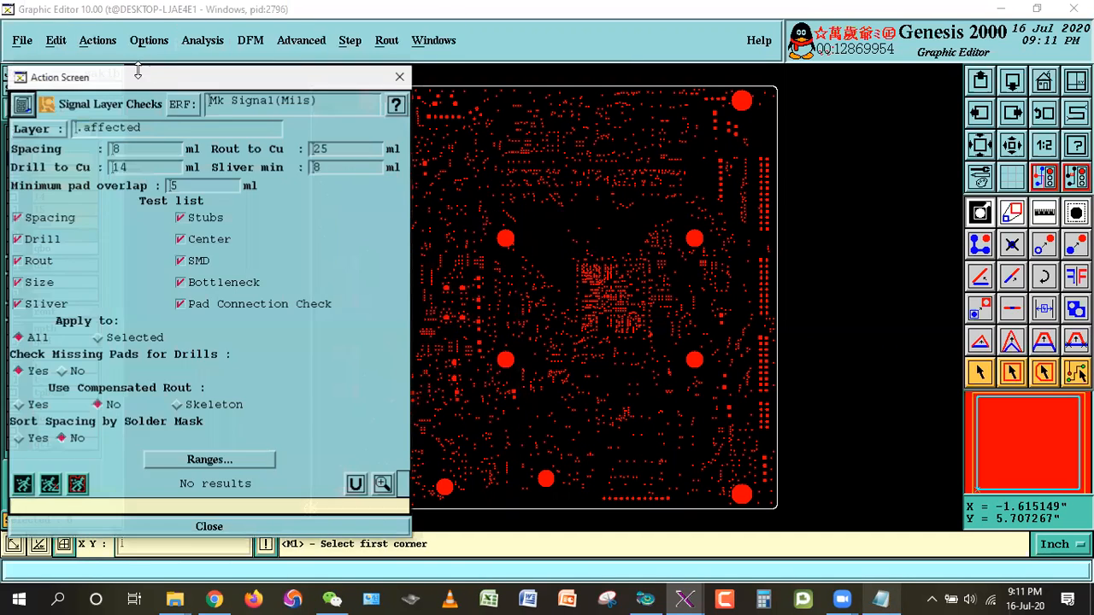
left_click(159, 476)
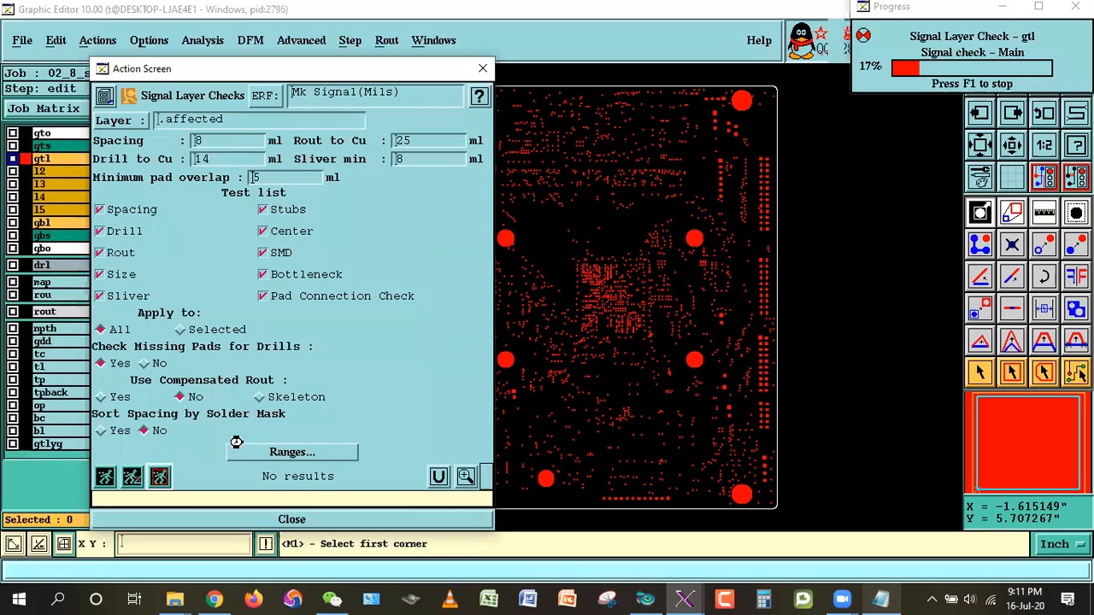
left_click(464, 476)
left_click(206, 175)
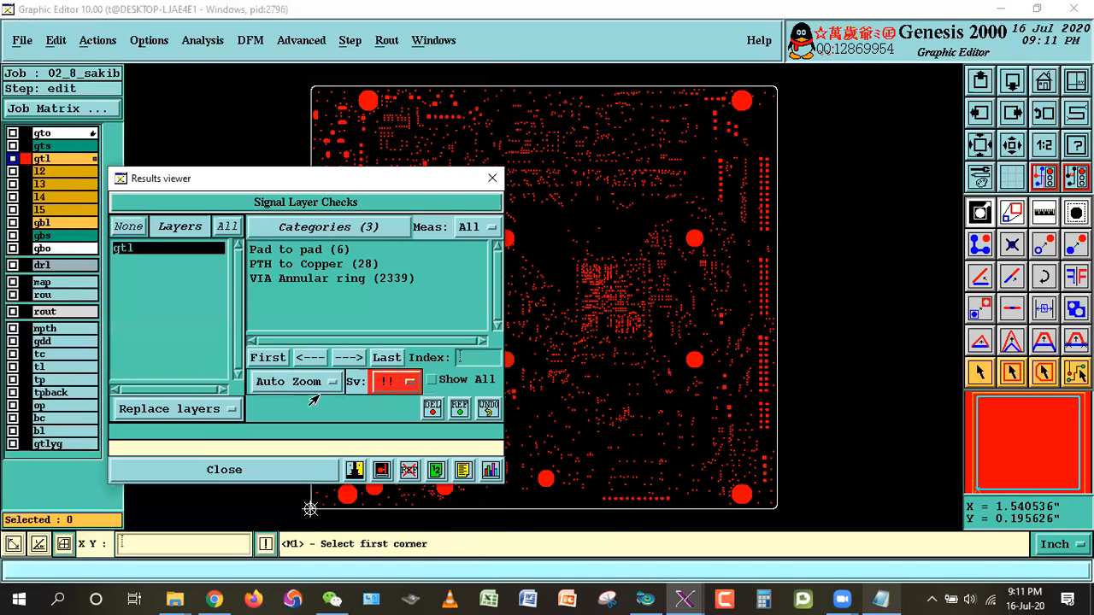
left_click(385, 383)
left_click(386, 347)
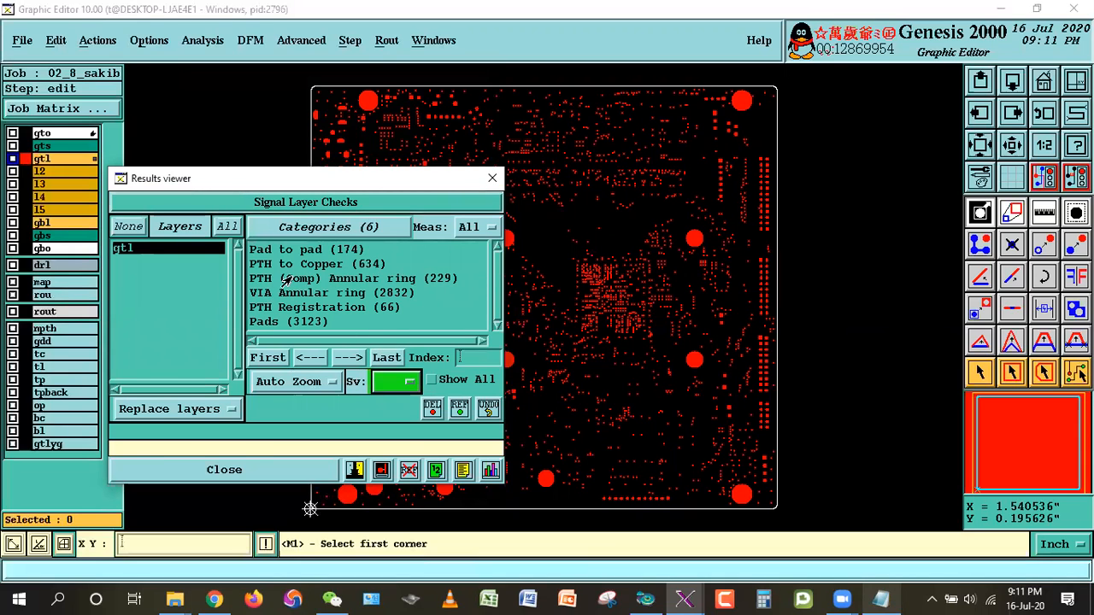
Examine the histogram of the PTH (comp) Annular ring results at a resolution of 0.1 and close the results.
left_click(287, 277)
left_click(490, 469)
left_click(201, 267)
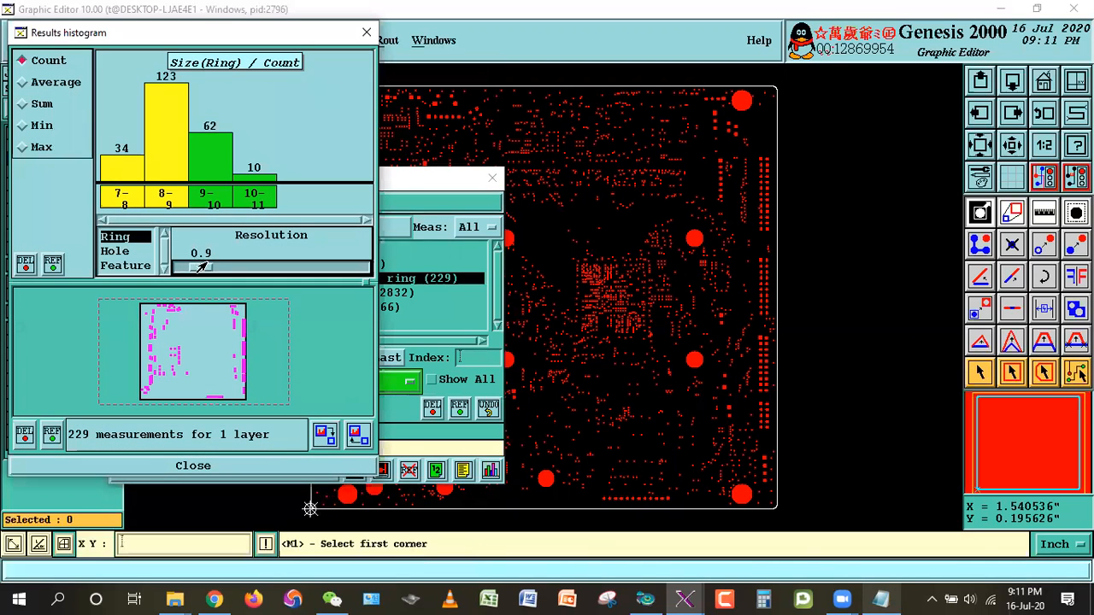
left_click_drag(201, 267, 180, 268)
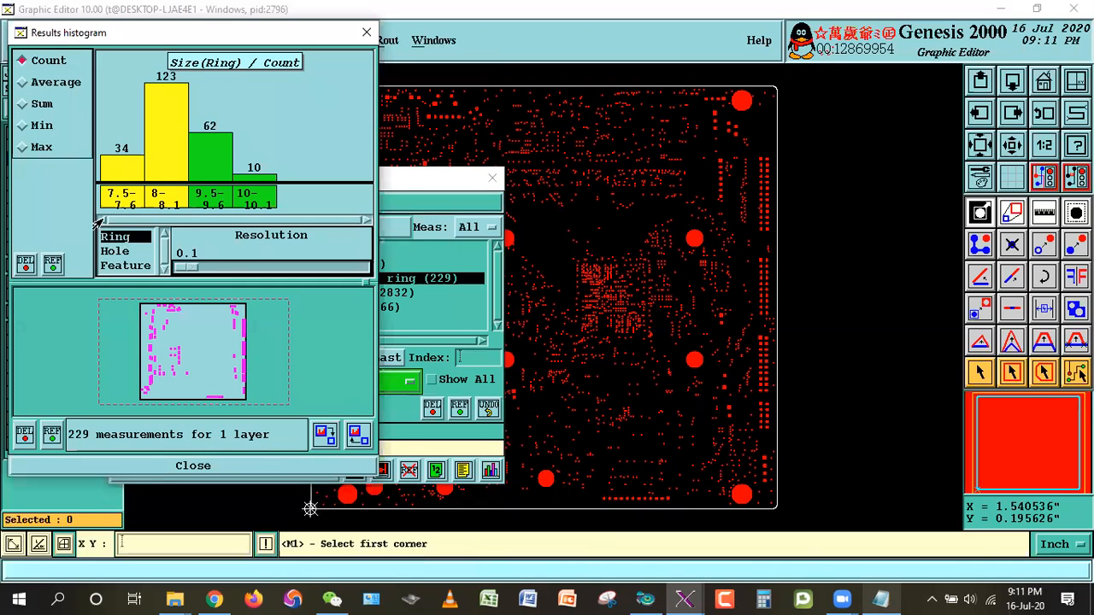
left_click(155, 467)
left_click(220, 471)
Run Signal Layer Opt on gtl with PadUp, 8 mil PTH and 6 mil VIA annular rings, and list results at green severity.
left_click(250, 40)
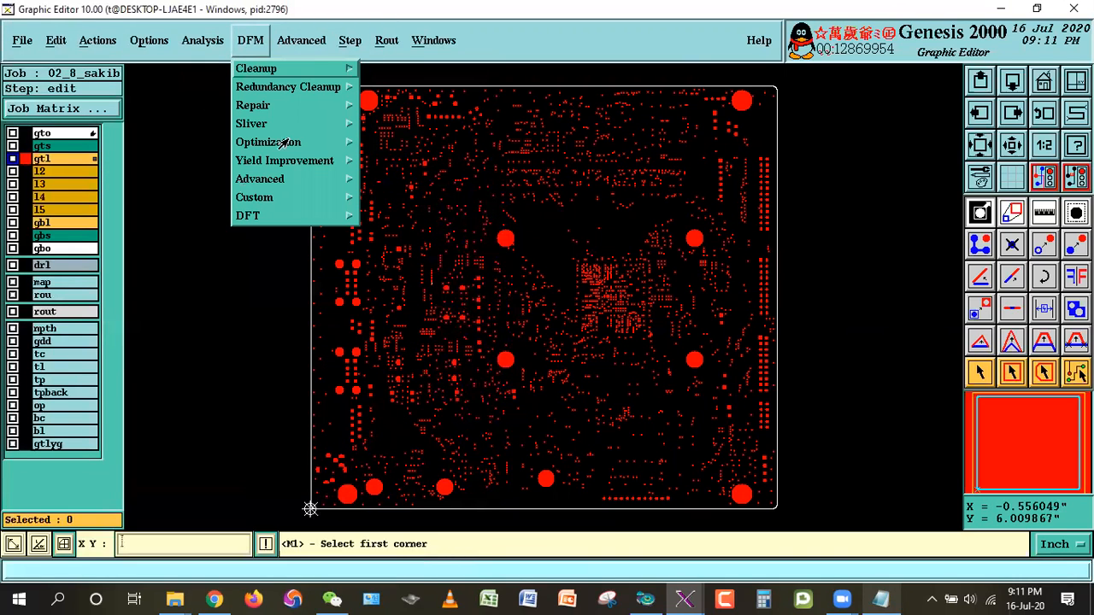
mouse_move(282, 142)
left_click(385, 147)
left_click(77, 460)
left_click(304, 461)
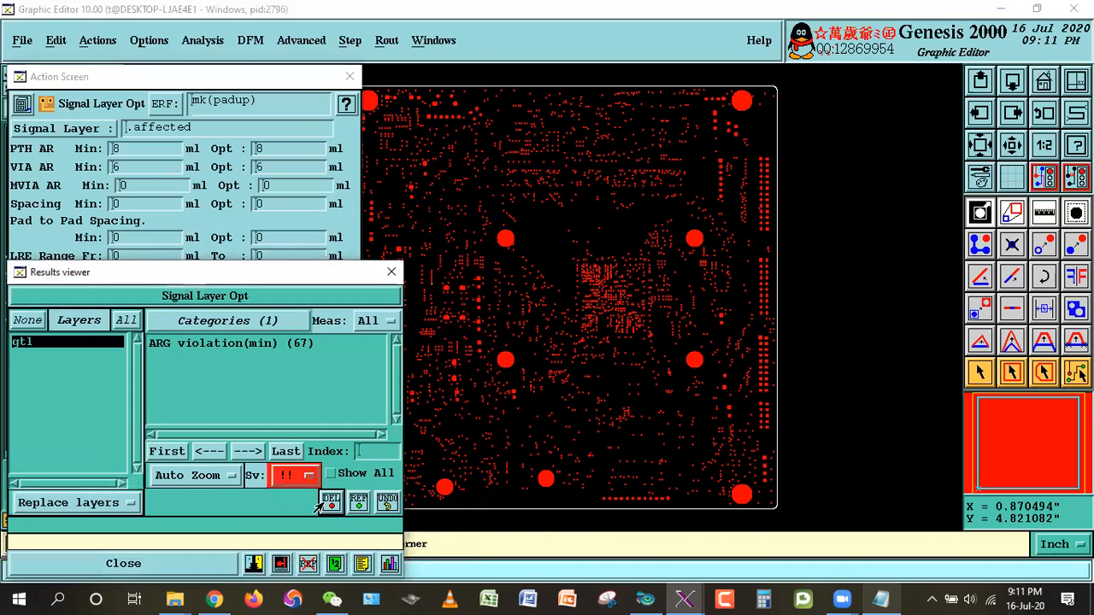
left_click(280, 481)
left_click(289, 441)
Close the Signal Layer Opt settings and zoom to the first ARG violation(min) result on gtl.
left_click(222, 224)
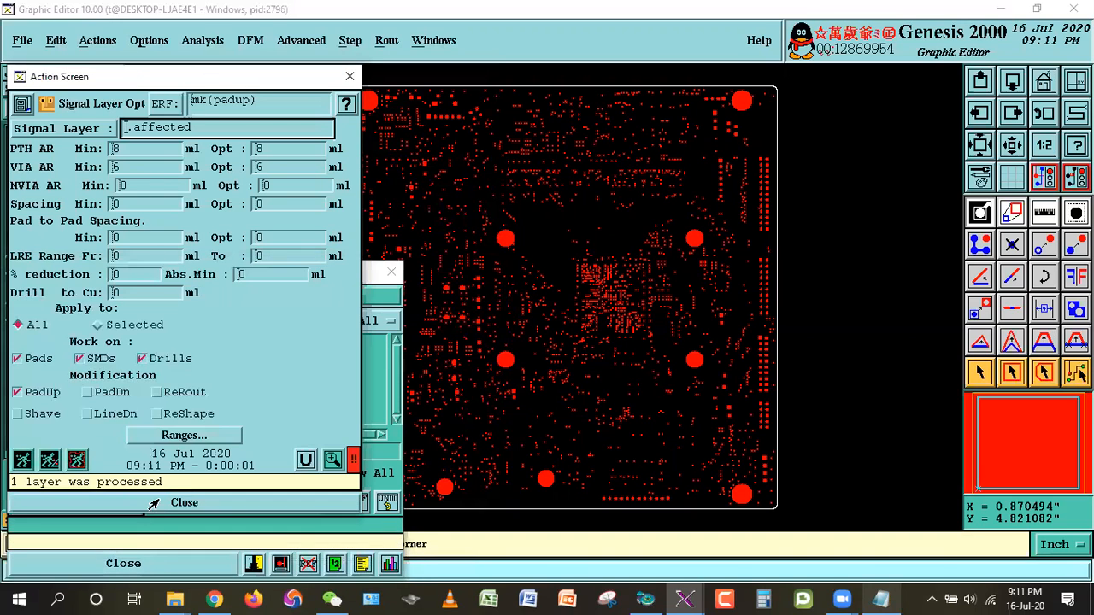
left_click(162, 501)
left_click_drag(174, 275, 254, 166)
left_click(294, 249)
left_click(266, 337)
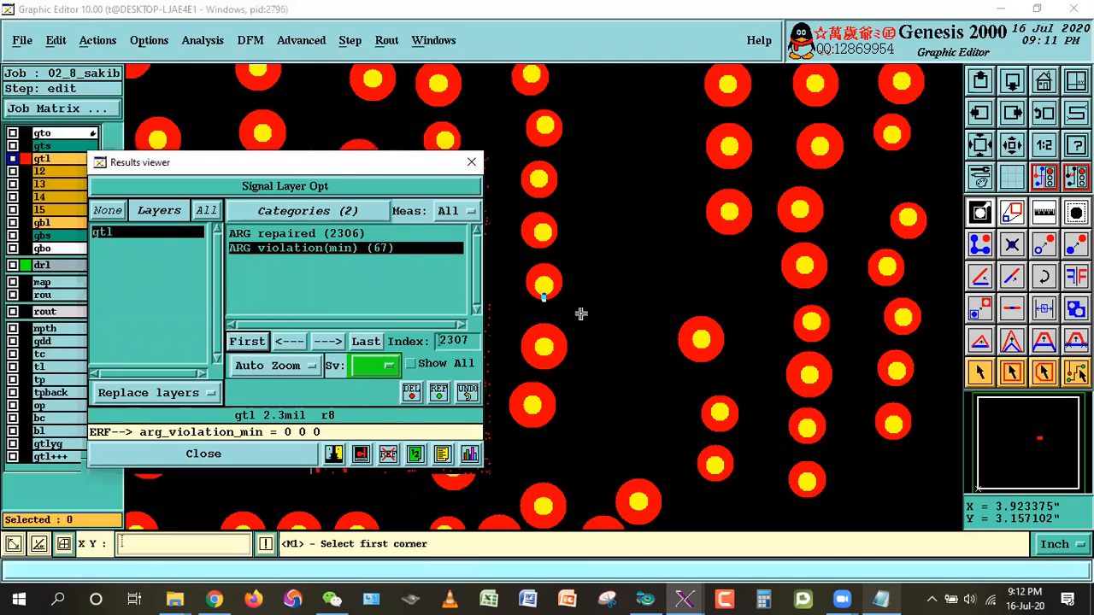
Step through the ARG violation(min) results on gtl up to the rotated square pad at index 2373.
left_click_drag(342, 162, 292, 286)
left_click(282, 465)
left_click(278, 466)
left_click(279, 467)
left_click(278, 467)
left_click(278, 467)
left_click(278, 467)
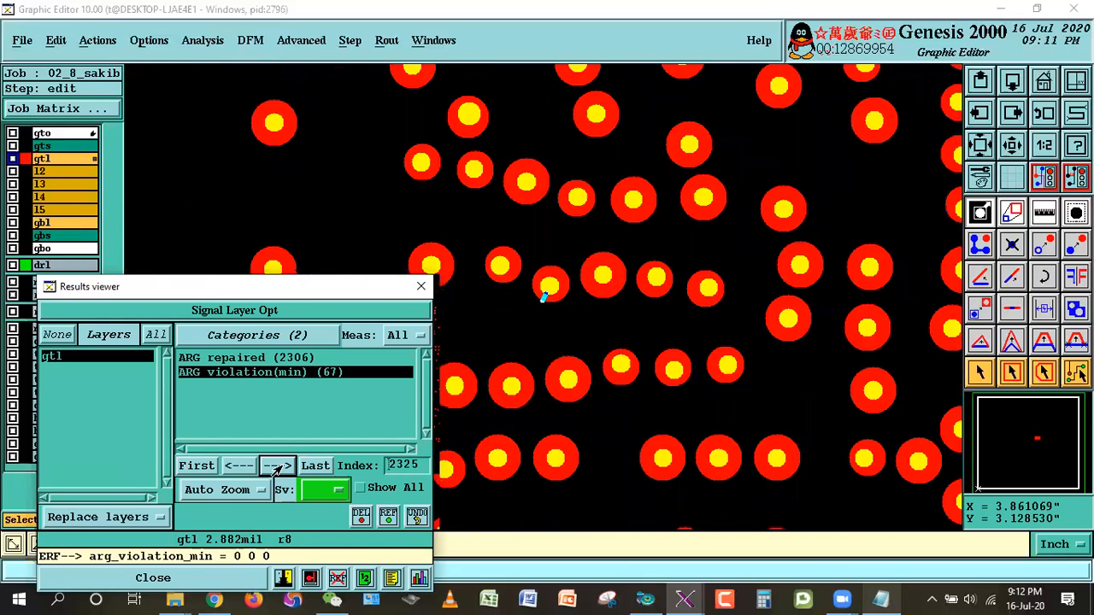
left_click(277, 466)
left_click(277, 466)
left_click(277, 467)
left_click(277, 467)
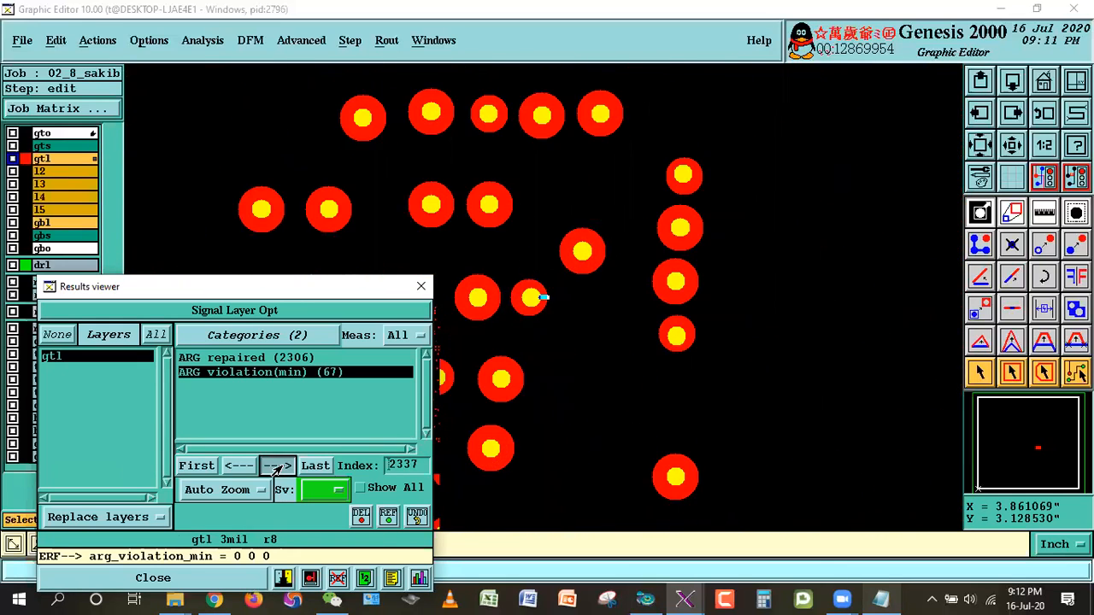
left_click(276, 467)
left_click(277, 466)
left_click(277, 467)
left_click(276, 466)
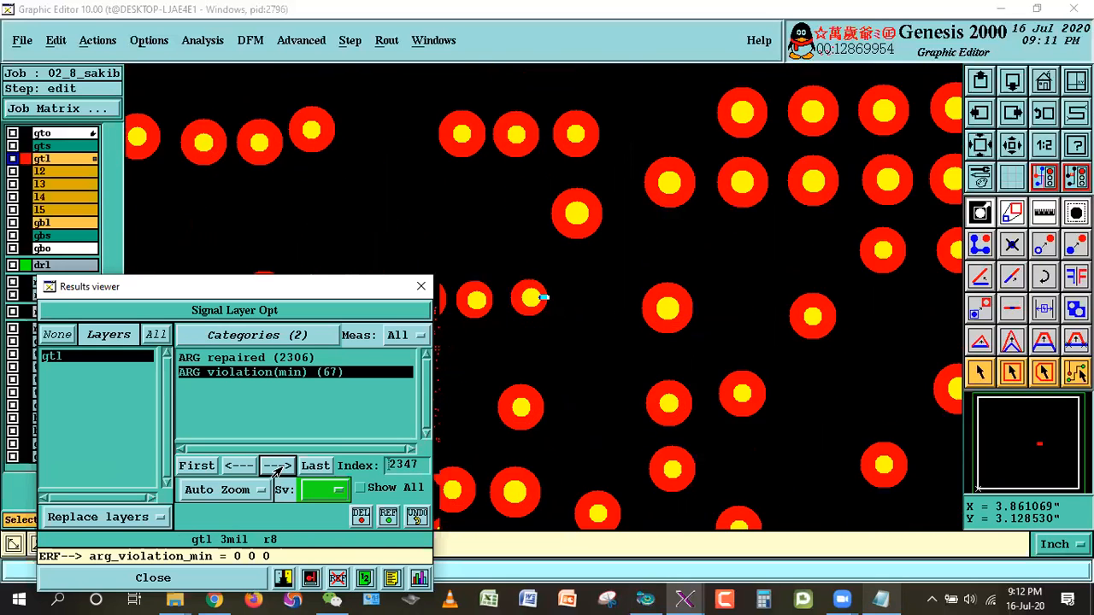
left_click(277, 466)
left_click(277, 467)
left_click(277, 466)
left_click(277, 467)
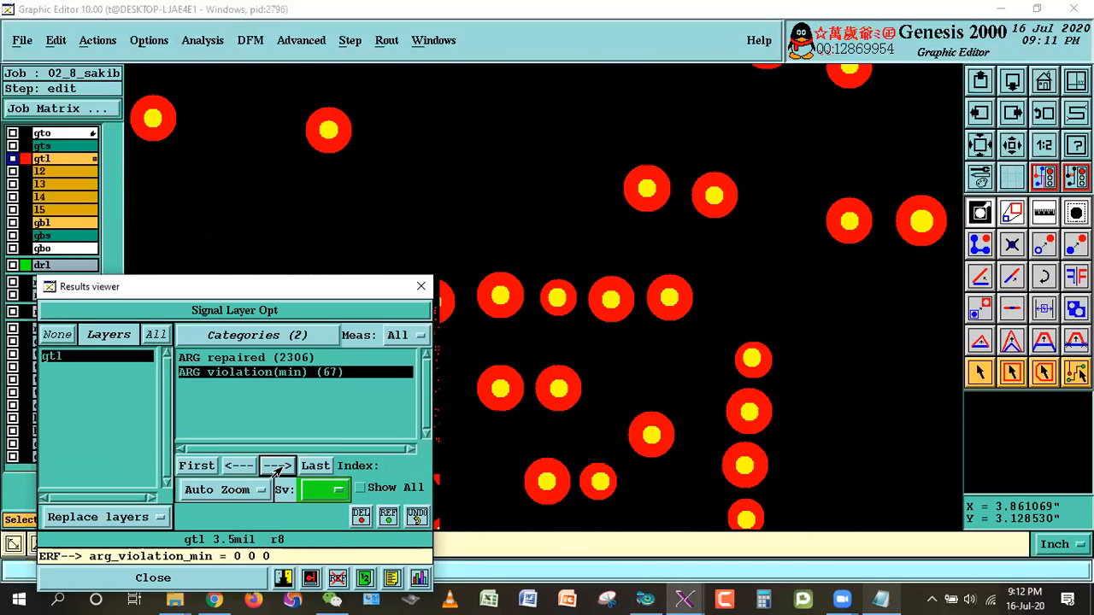
left_click(277, 467)
left_click(277, 467)
left_click(277, 466)
left_click(276, 467)
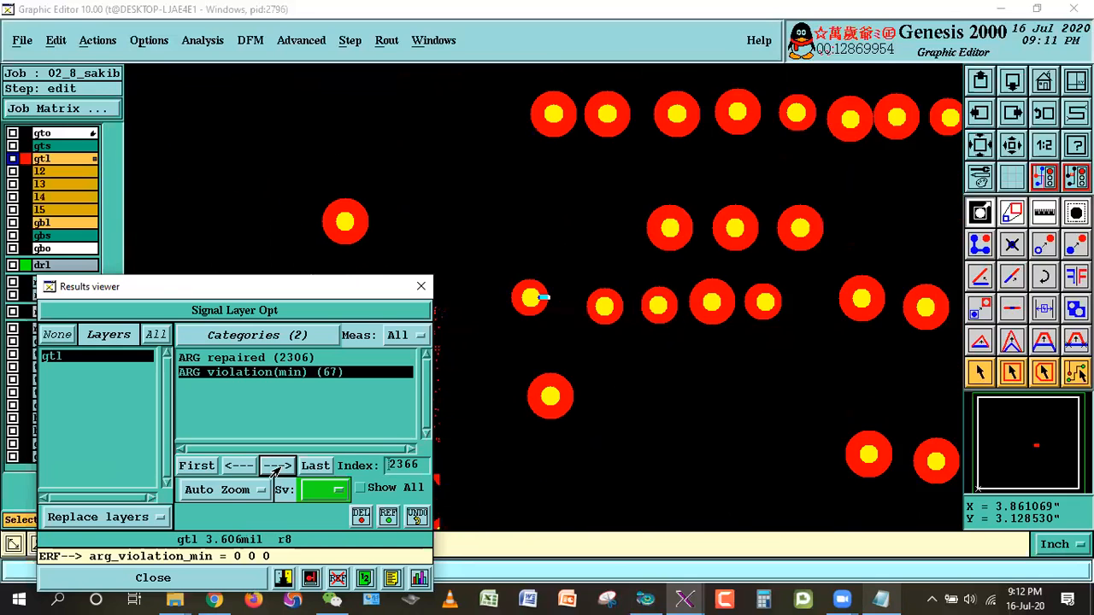
left_click(276, 467)
left_click(277, 467)
left_click(277, 466)
left_click(277, 466)
left_click(277, 466)
left_click(277, 466)
left_click(277, 466)
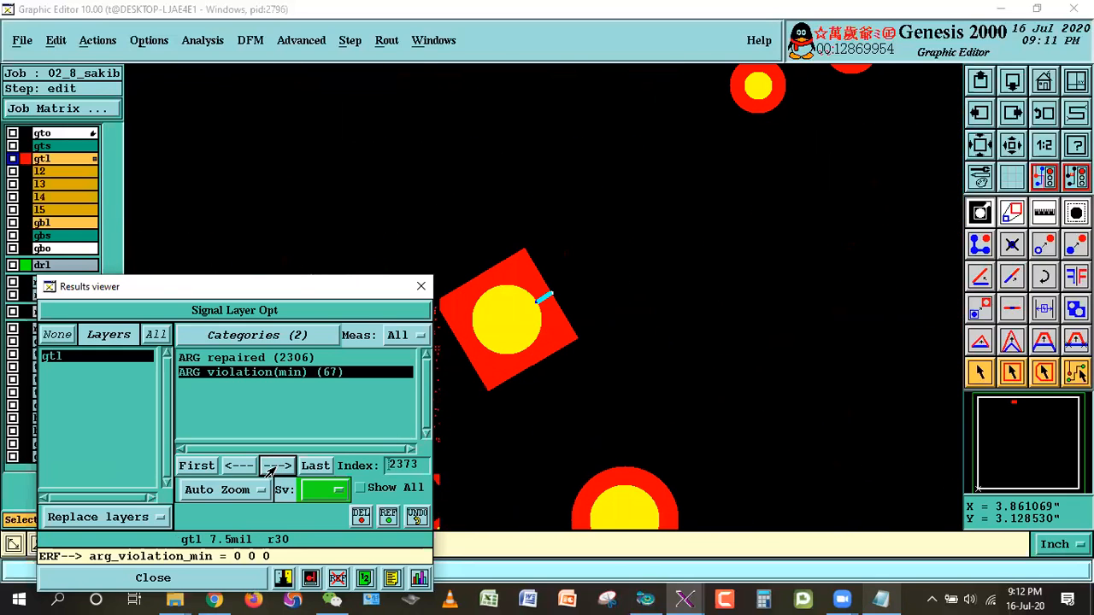
Measure the annular ring of the rotated square pad on gtl and return to single feature selection.
left_click_drag(305, 293, 225, 337)
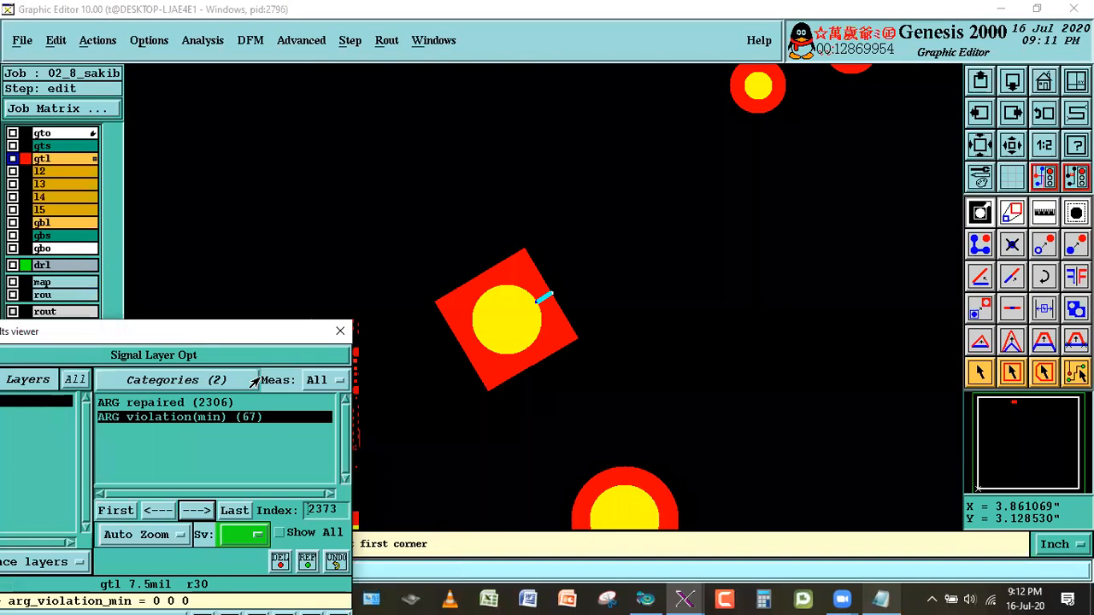
left_click(1043, 212)
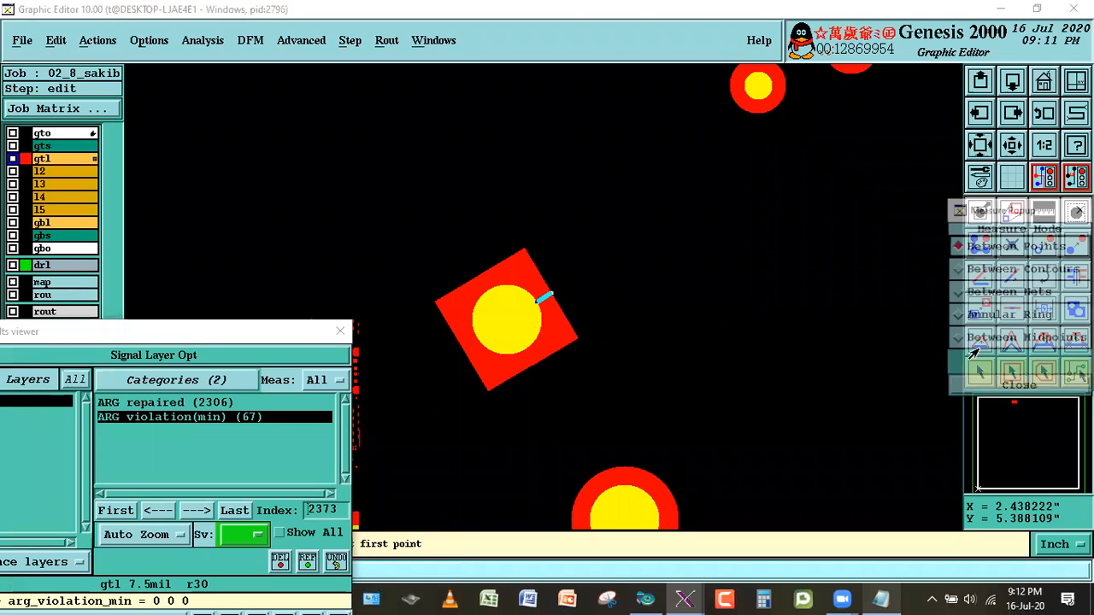
left_click(1009, 314)
left_click(429, 408)
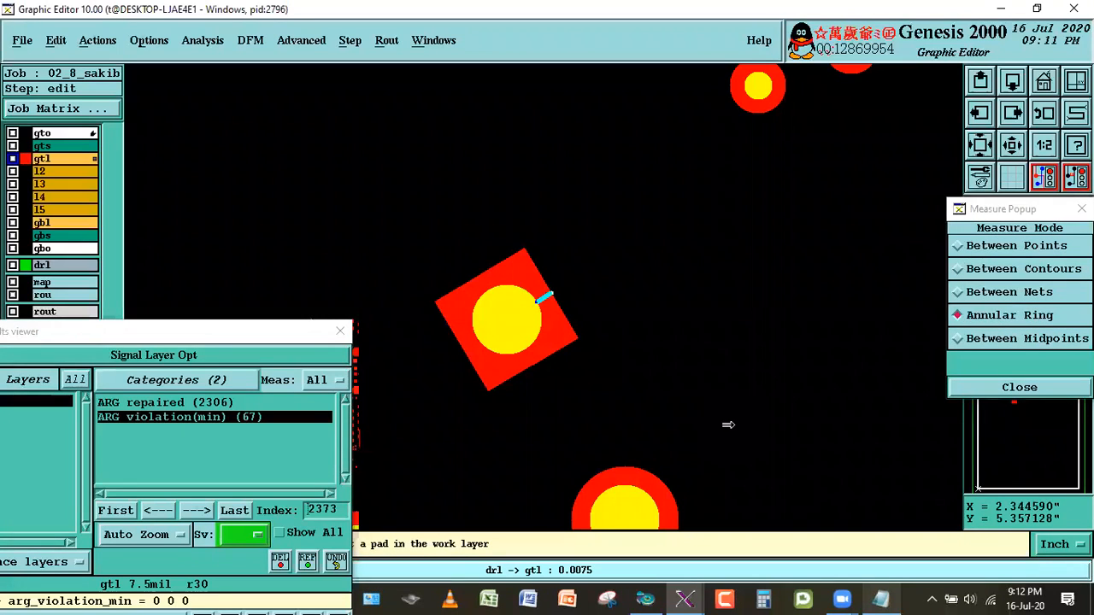
left_click(1013, 389)
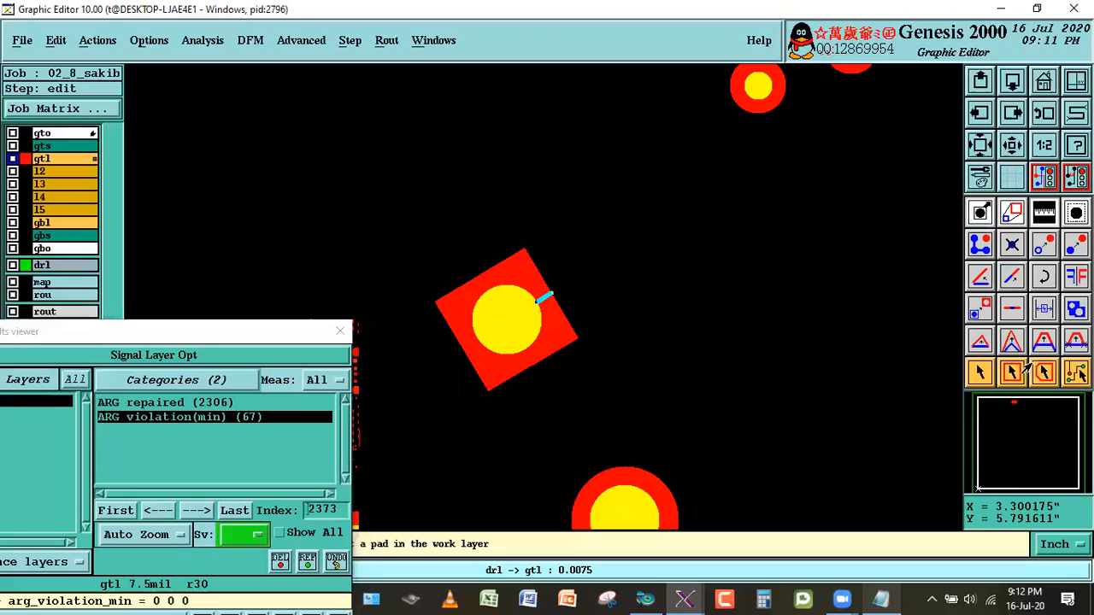
left_click(978, 373)
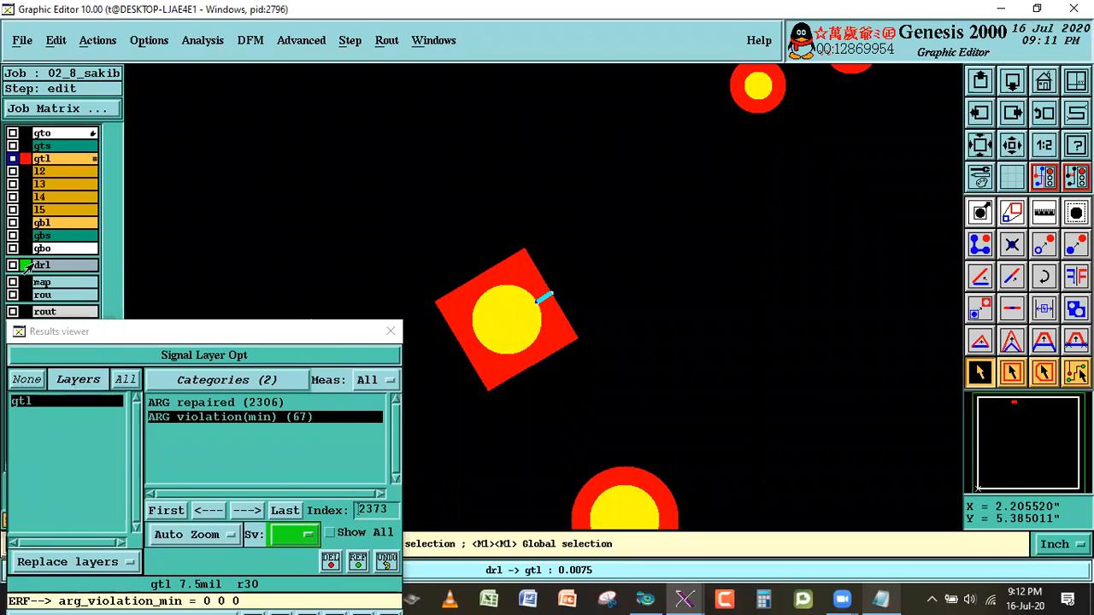
Select the square pad's hole on drl to read its drill attributes, and make gtl the work layer again.
left_click(14, 265)
left_click(503, 330)
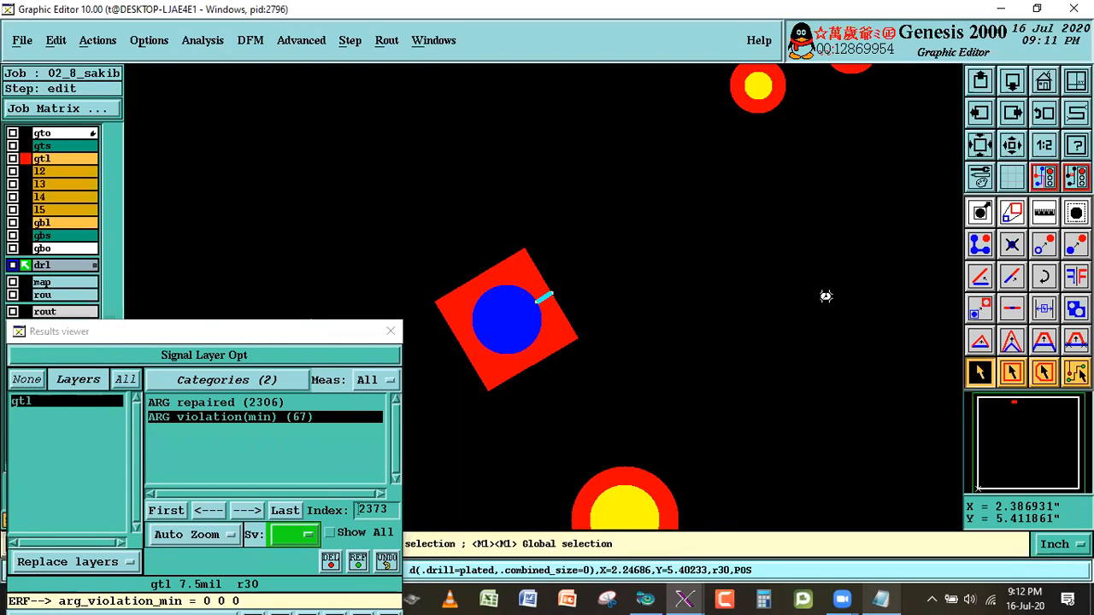
left_click(825, 296)
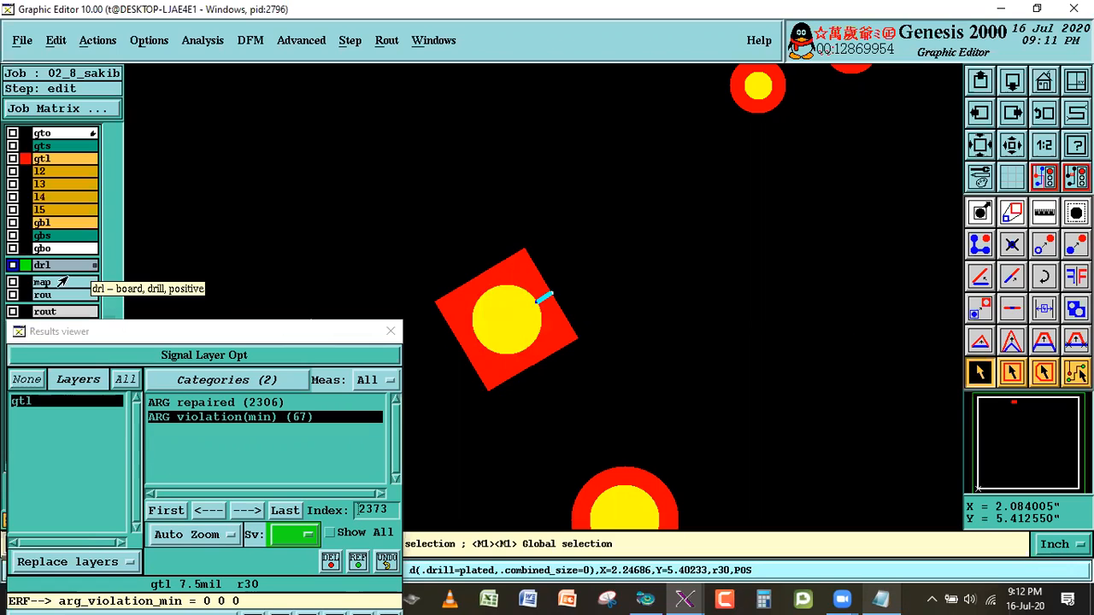
left_click(24, 159)
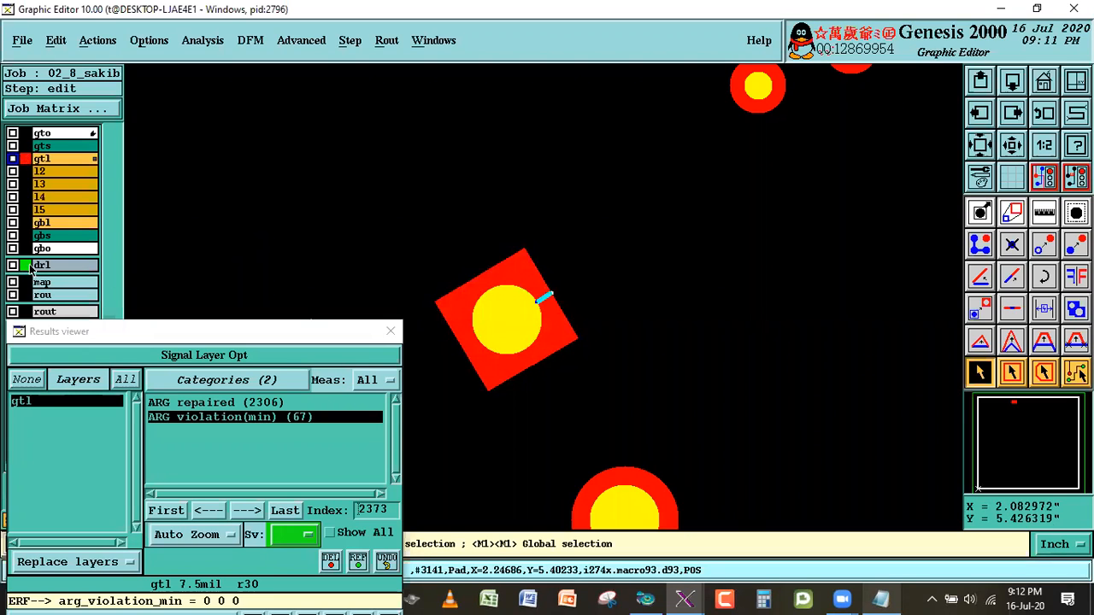
Remeasure the square pad's annular ring with gtl as the work layer and close the measuring options.
key("ctrl+m")
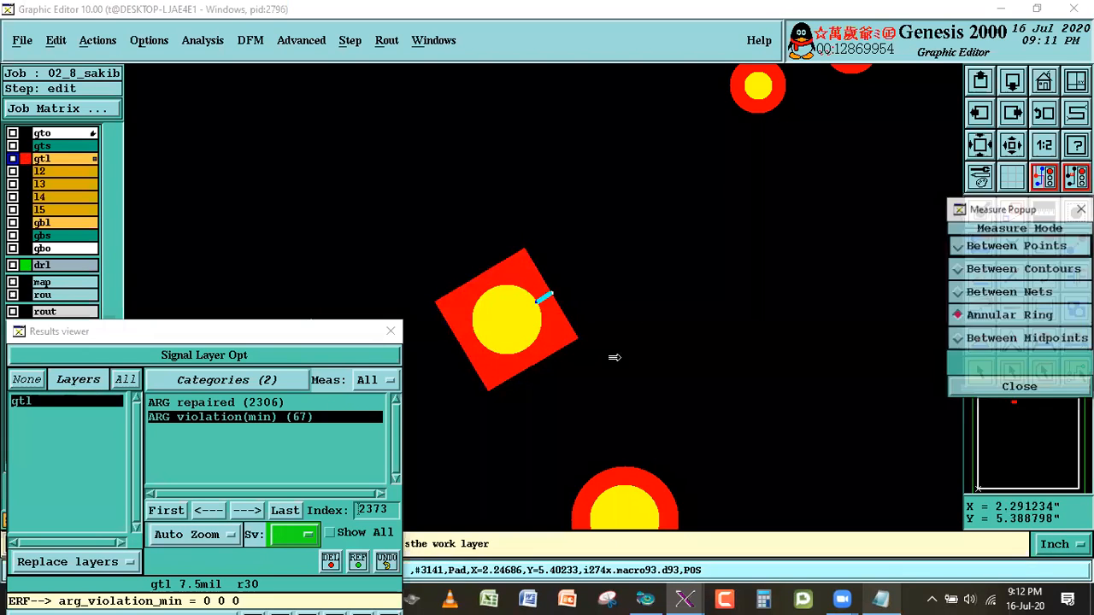
left_click(499, 317)
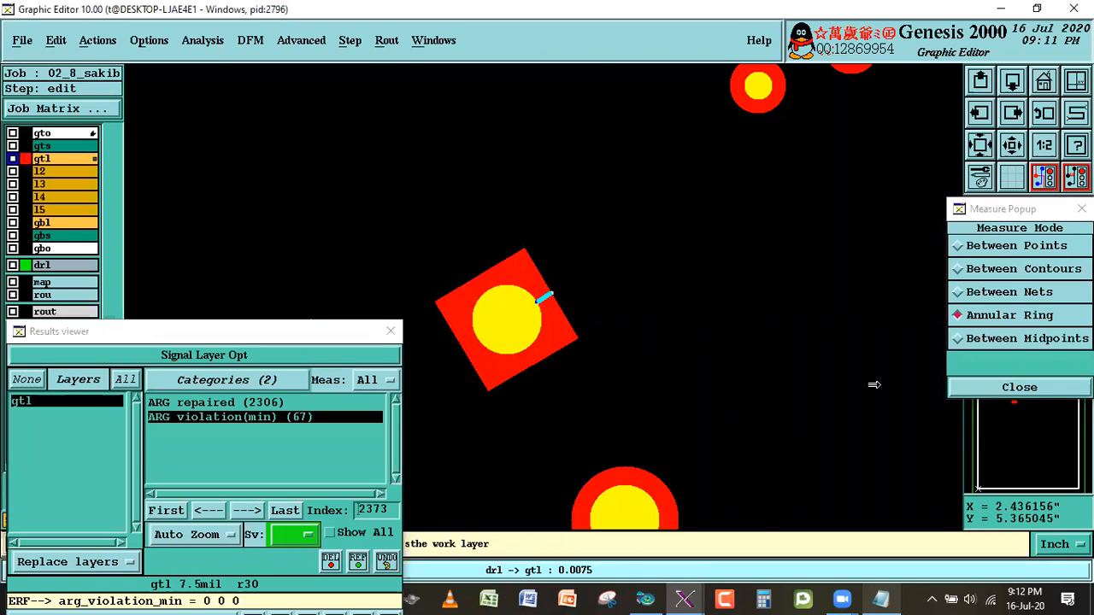
left_click(961, 389)
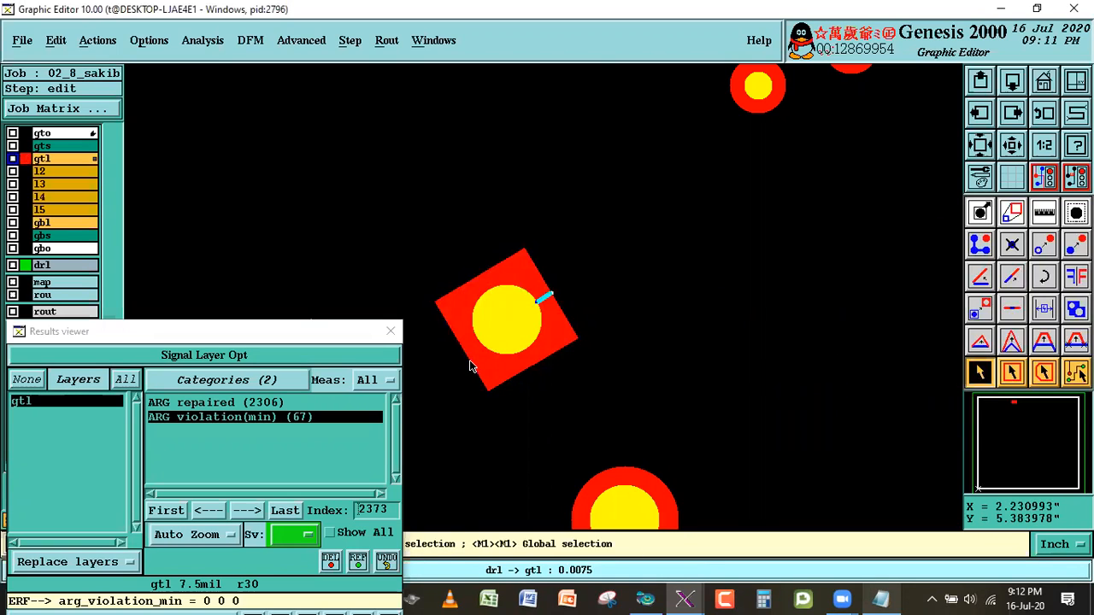
Enlarge the rotated square pad on gtl by 1 mil without corner control, rechecking its annular ring before applying the resize.
left_click(542, 345)
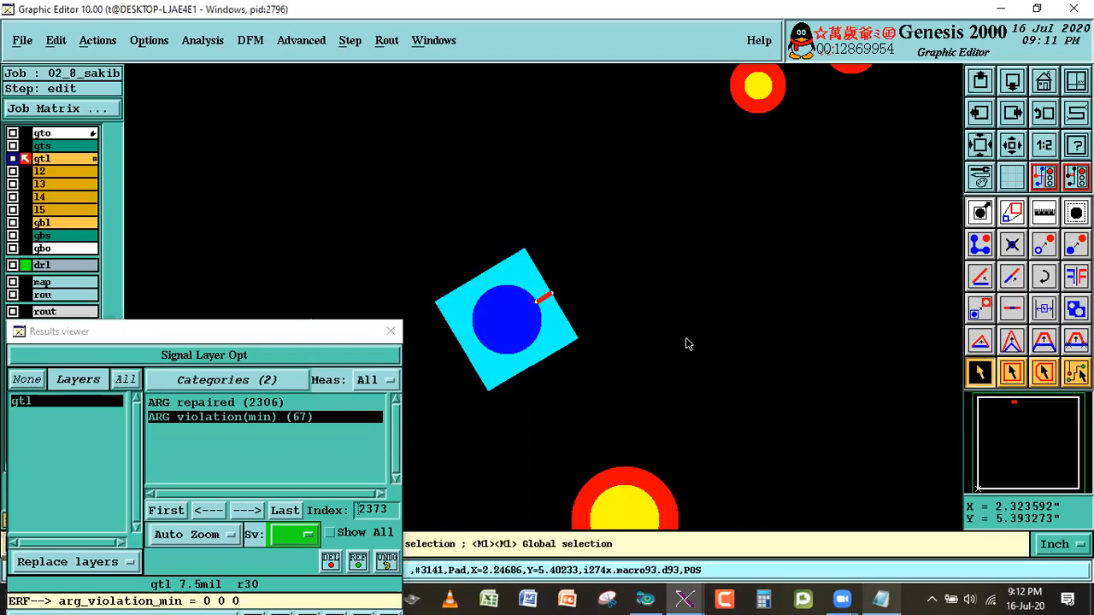
left_click(56, 41)
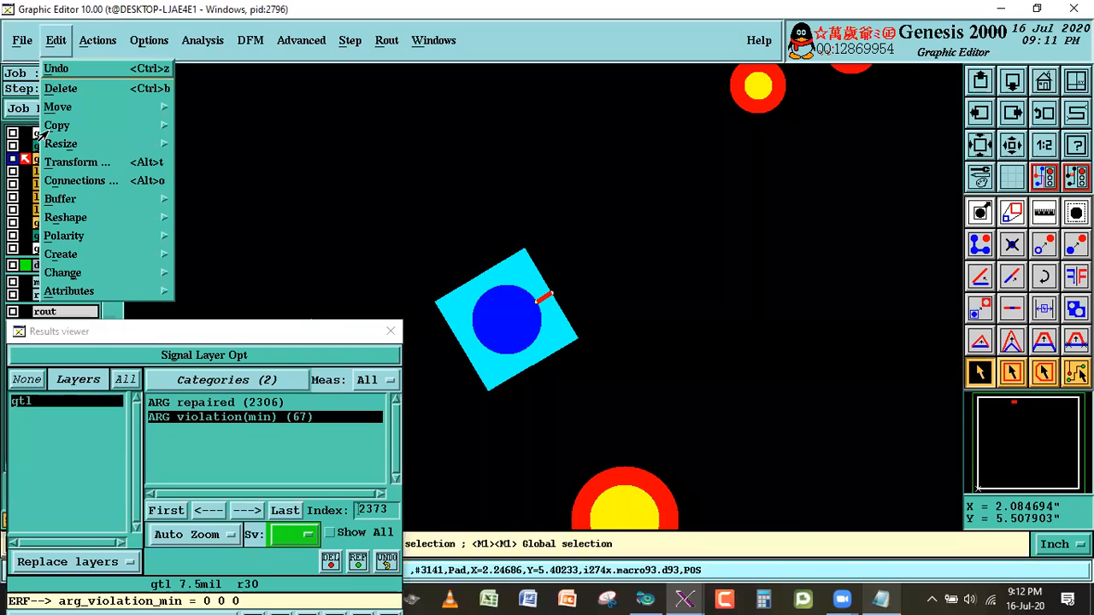
mouse_move(60, 144)
left_click(240, 150)
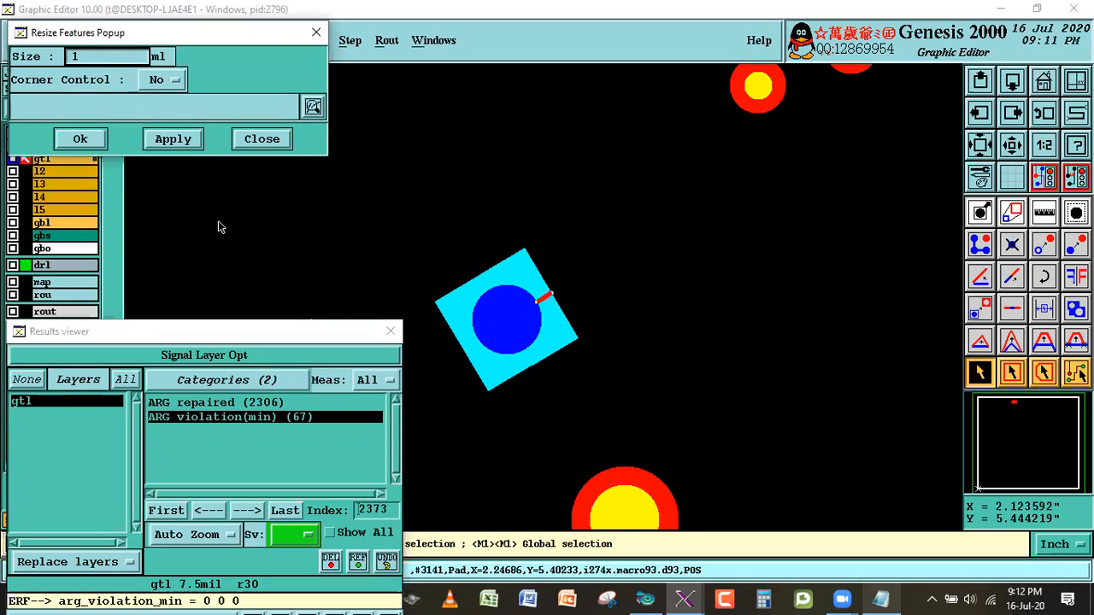
left_click(801, 305)
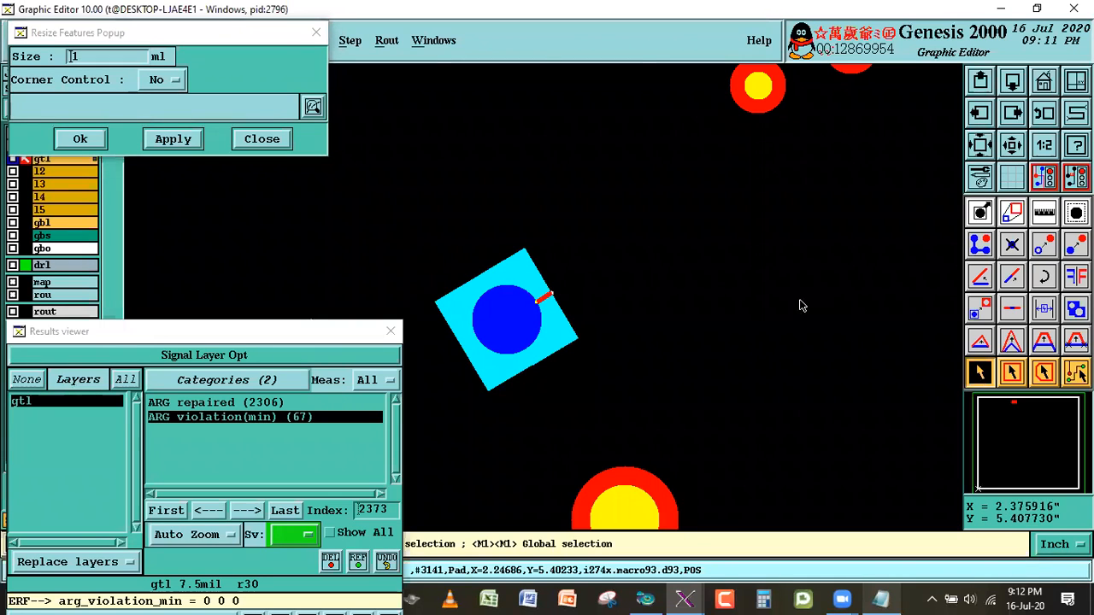
left_click(1043, 212)
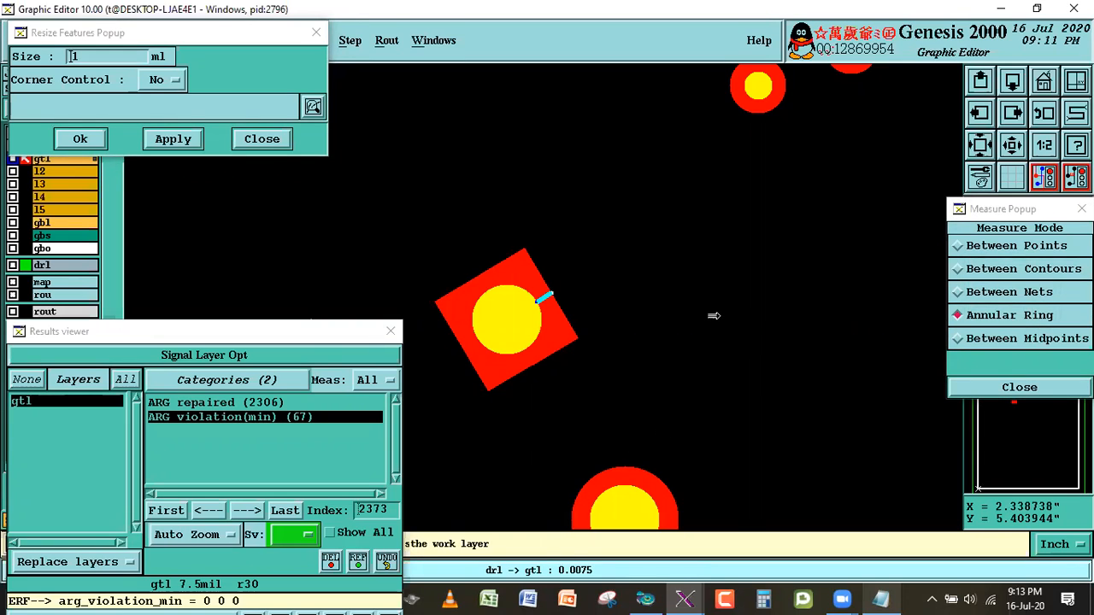
left_click(1005, 387)
left_click(509, 353)
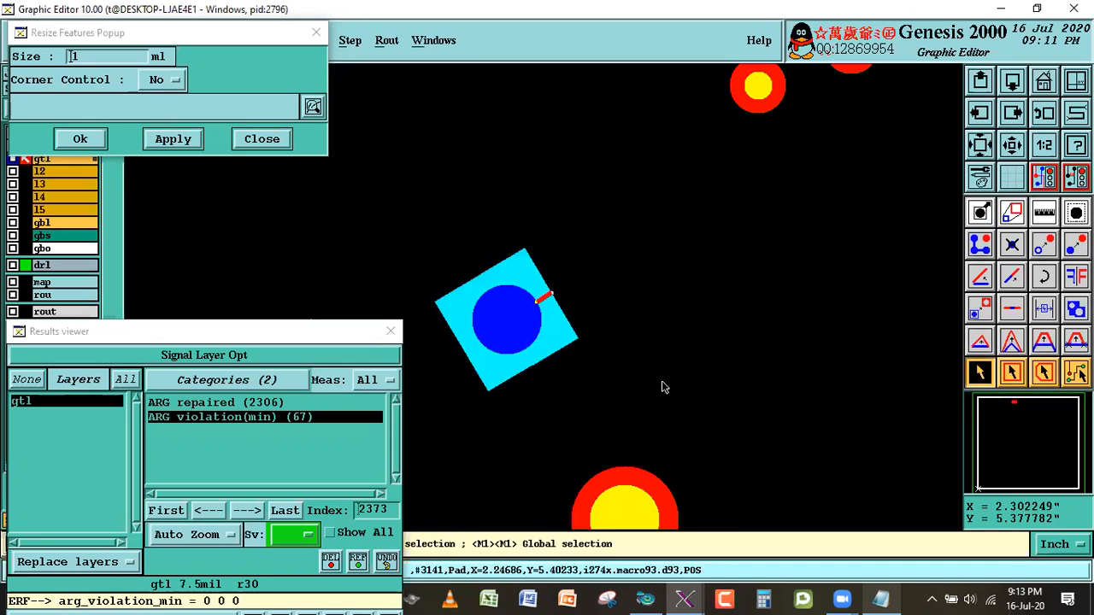
left_click(69, 139)
Measure the annular ring of the resized square pad and close the Signal Layer Opt results.
left_click(1045, 213)
left_click(505, 304)
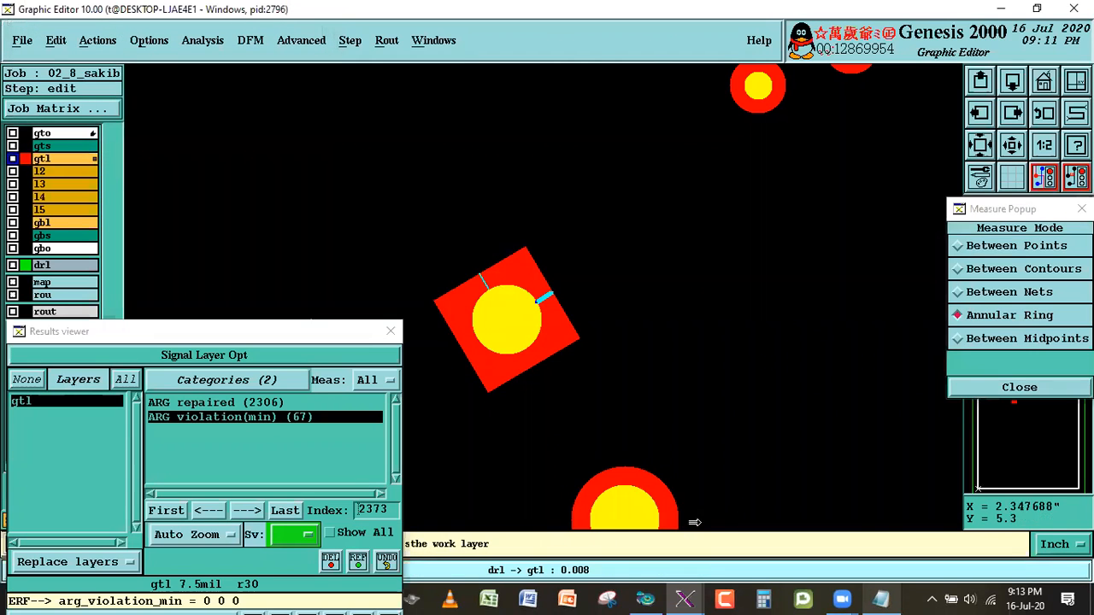
left_click(1018, 387)
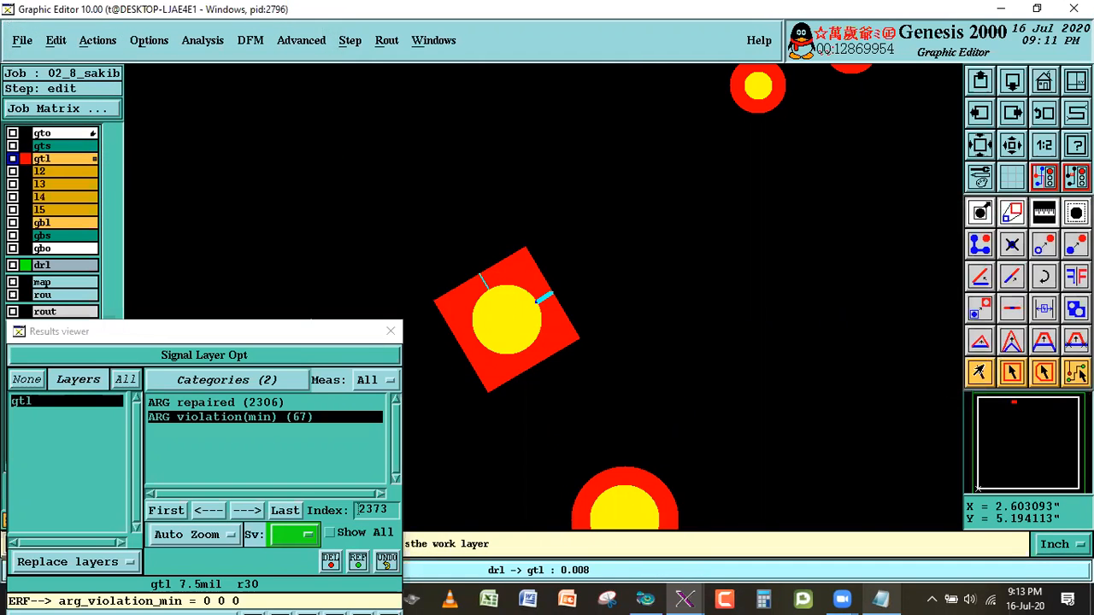
left_click(979, 372)
left_click_drag(95, 323, 227, 185)
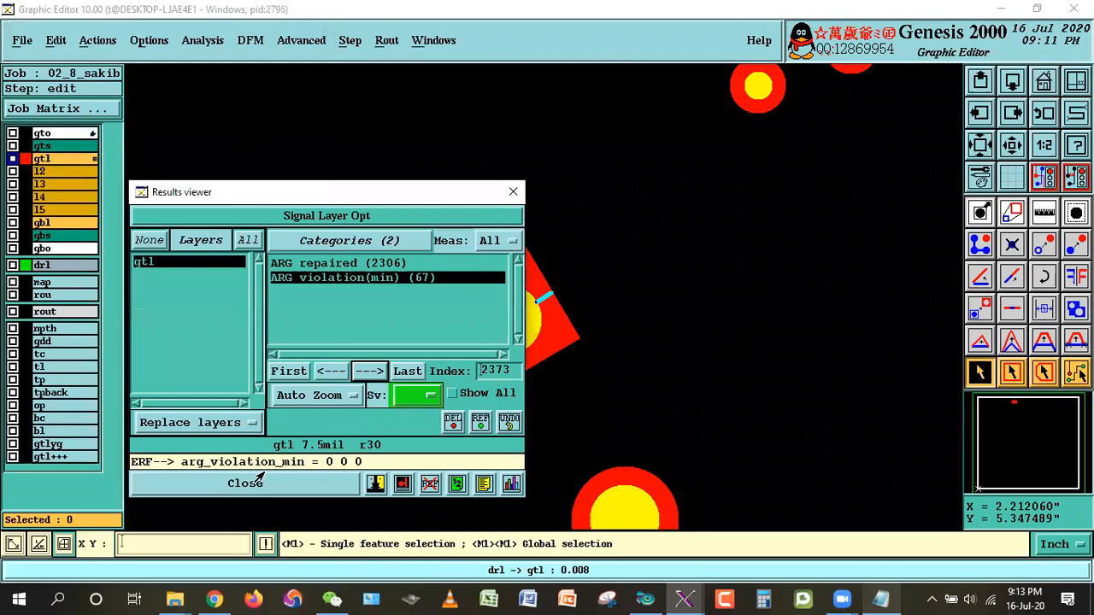
left_click(244, 481)
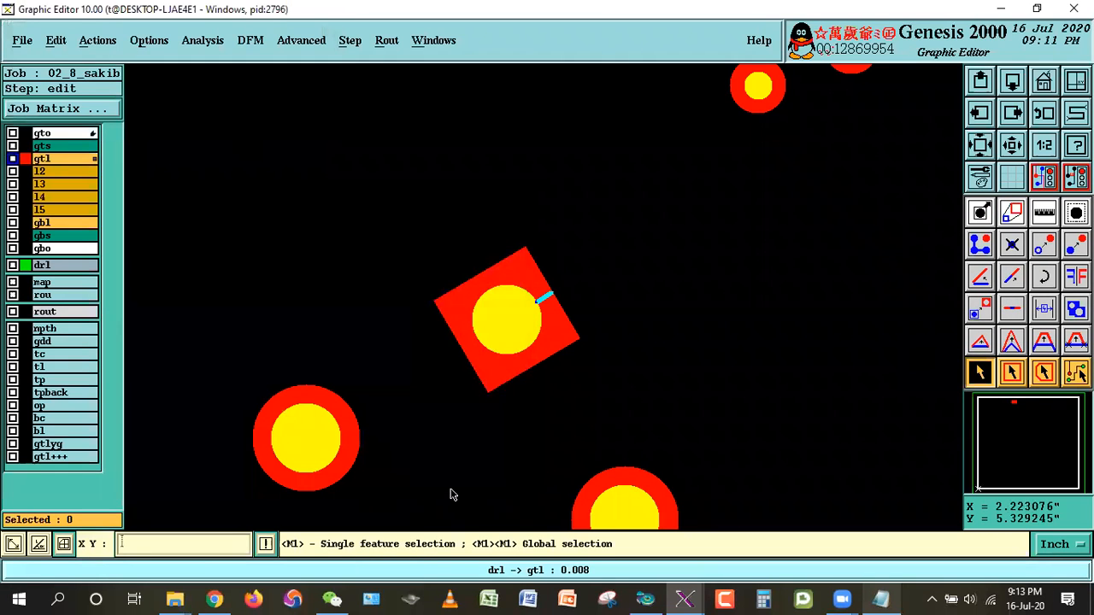
Switch to Outer Layer Steps.txt in Notepad, highlight item 11 with sub-items a to c, and return to the Graphic Editor.
left_click(885, 598)
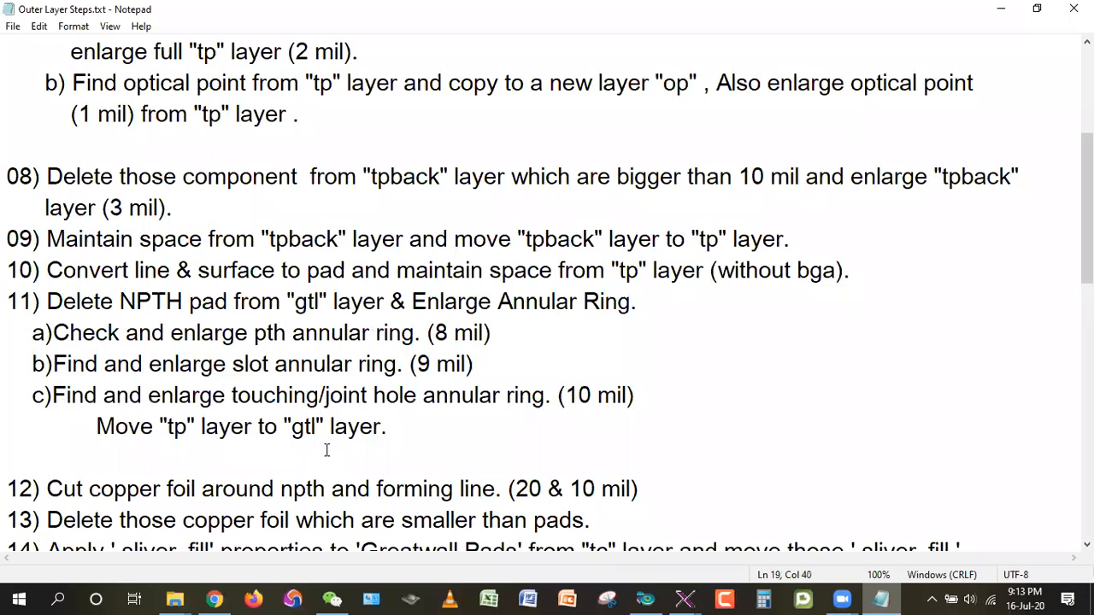
left_click_drag(647, 396, 7, 302)
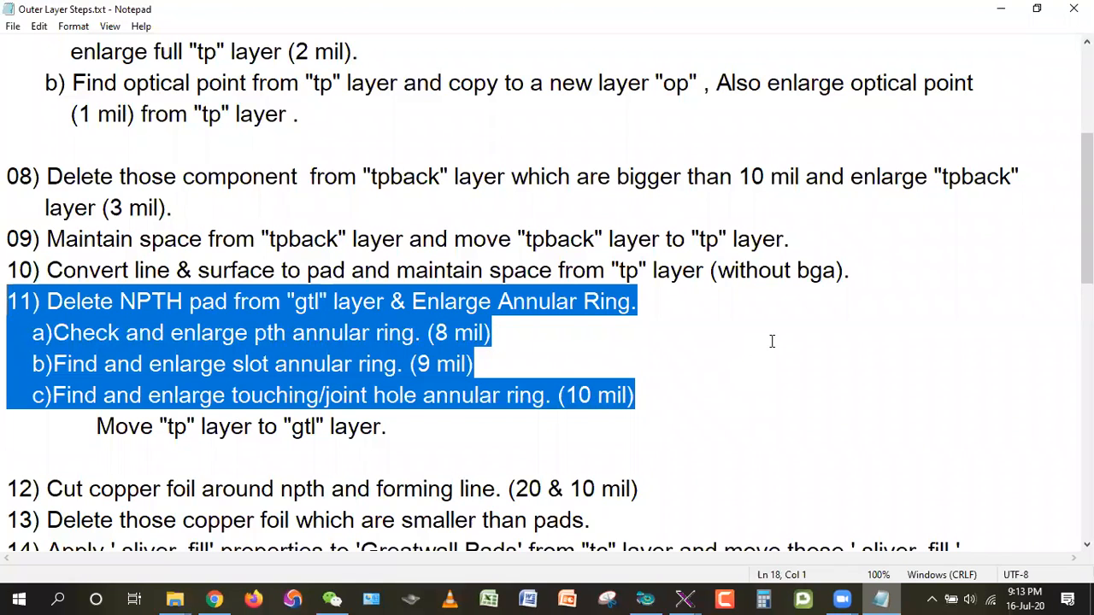
key("alt+Tab")
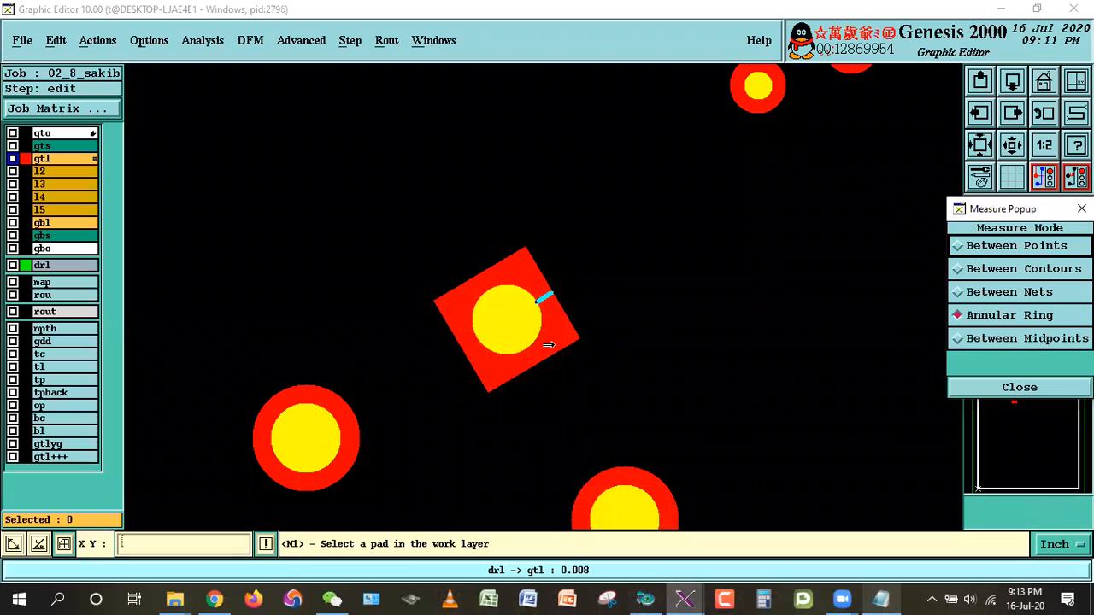
Inspect the square pad's hole on drl, reactivate gtl, close the measuring options and return to the step list in Notepad.
left_click(1008, 387)
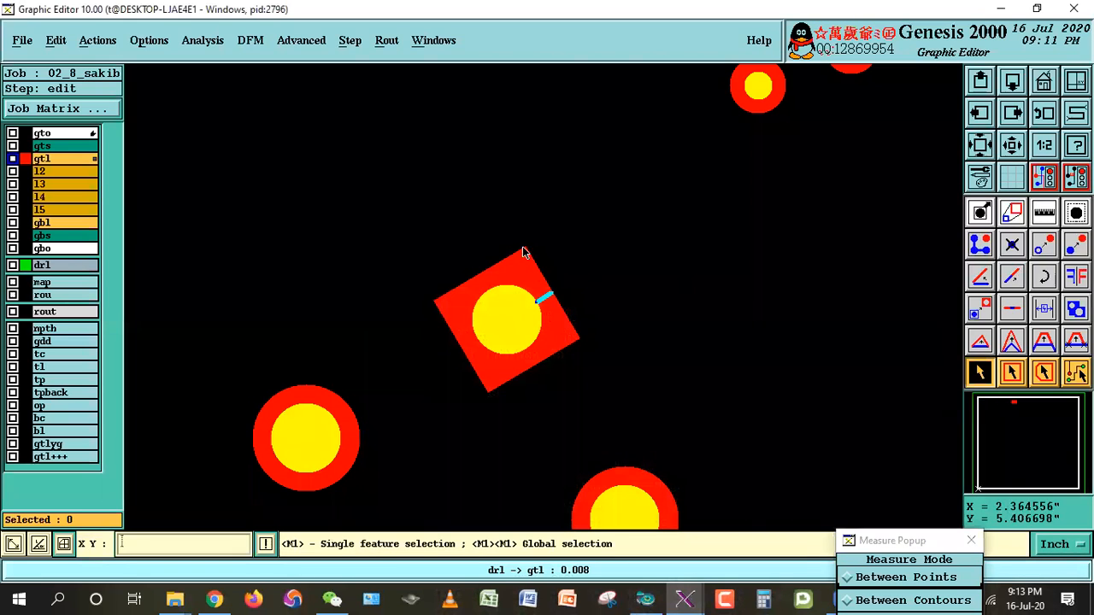
left_click(12, 265)
left_click(502, 333)
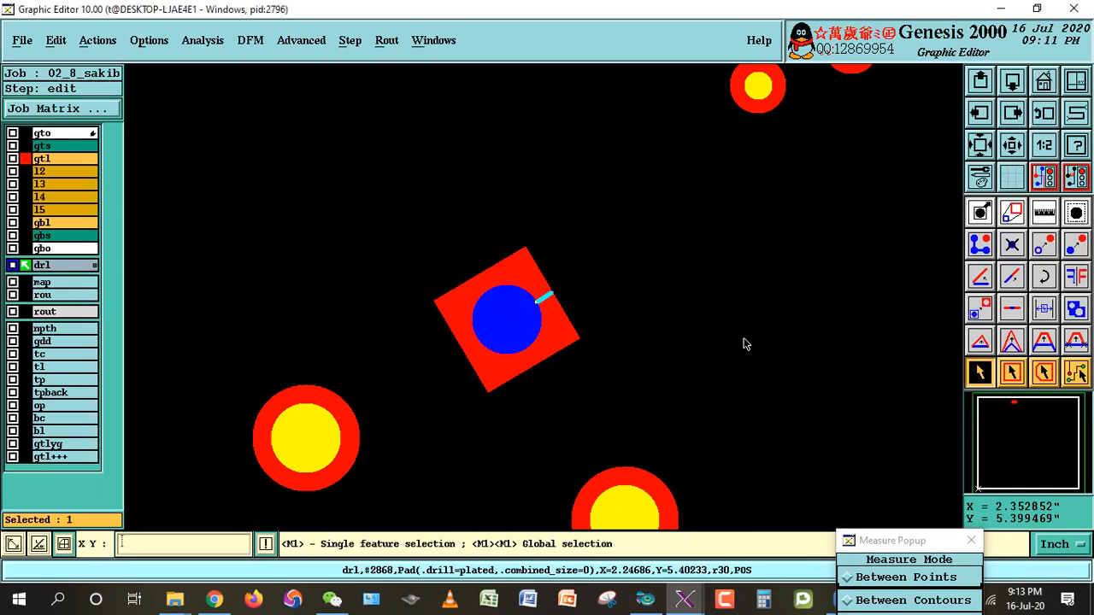
left_click(13, 158)
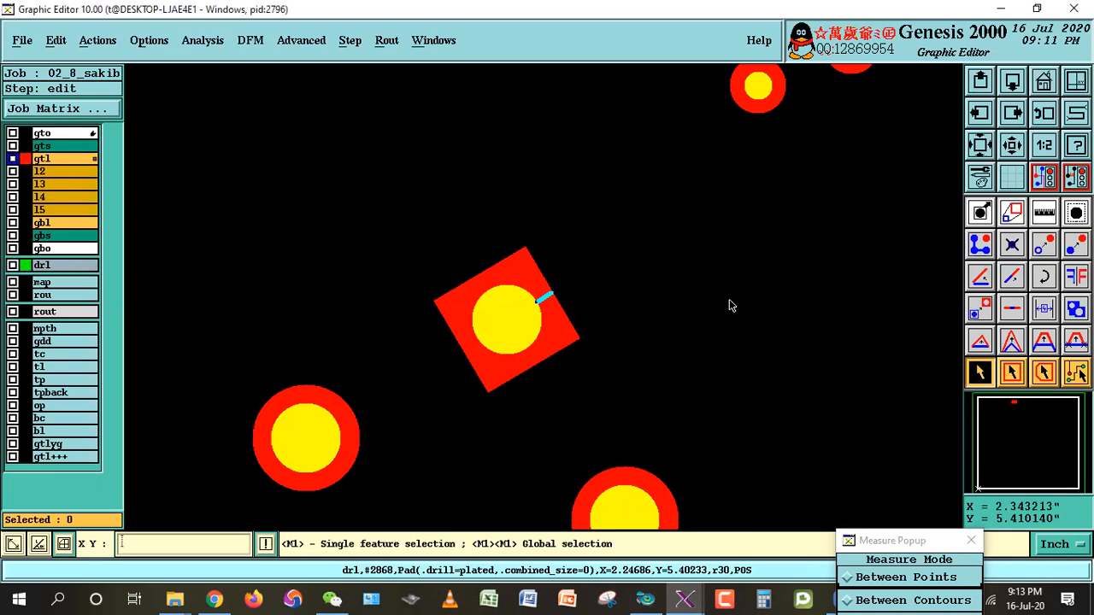
left_click_drag(885, 539, 761, 206)
left_click(786, 388)
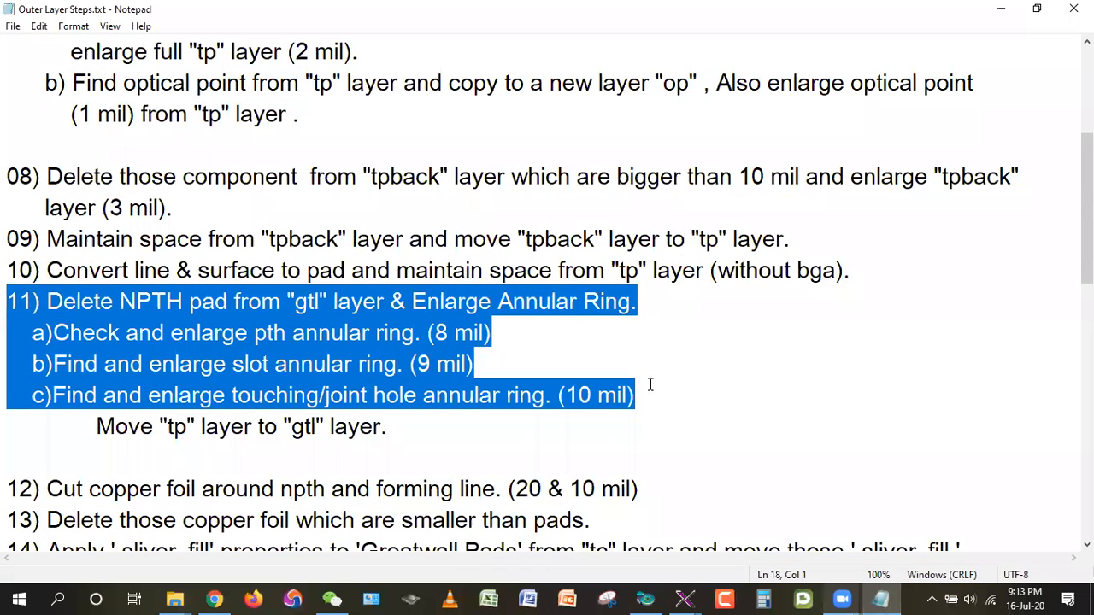
left_click(650, 385)
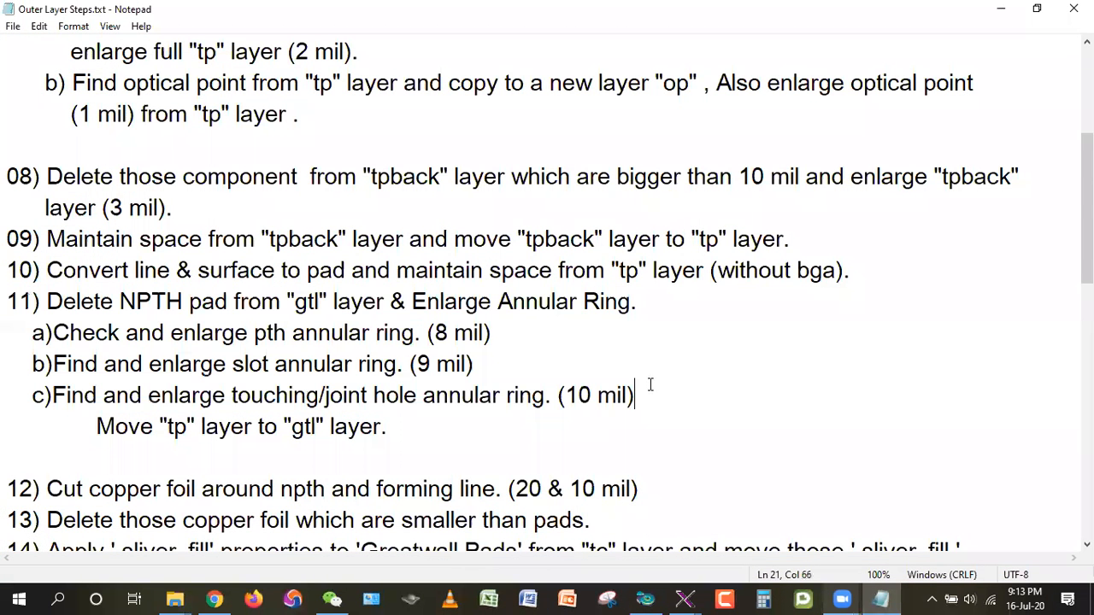
Review items 07 to 11 of the outer layer steps, highlighting item 10 on converting lines and surfaces to pads.
scroll(231, 447, "down", 1)
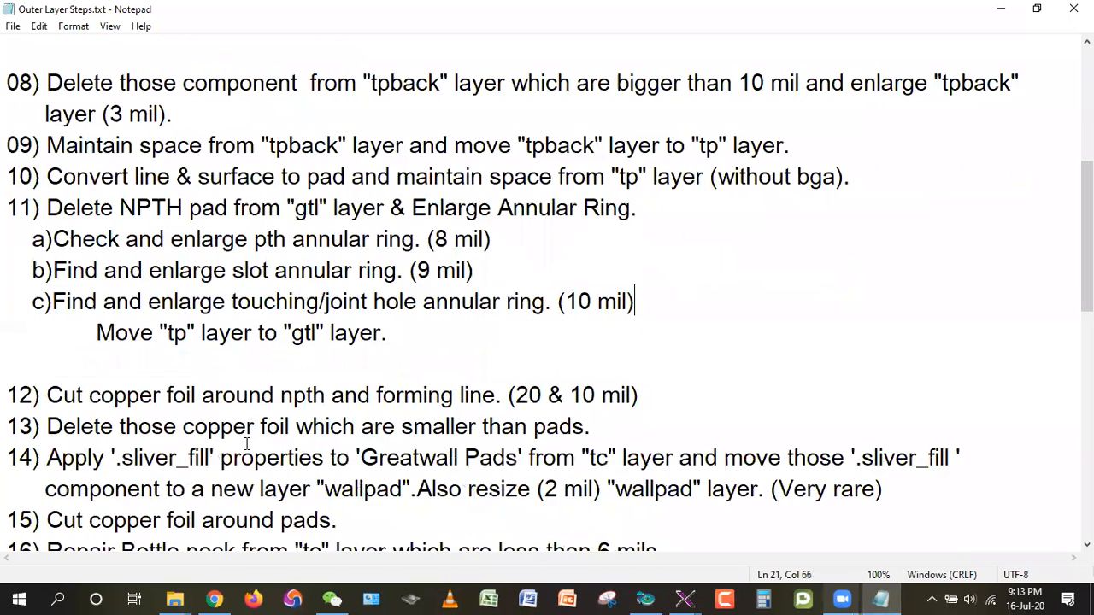
scroll(256, 359, "up", 2)
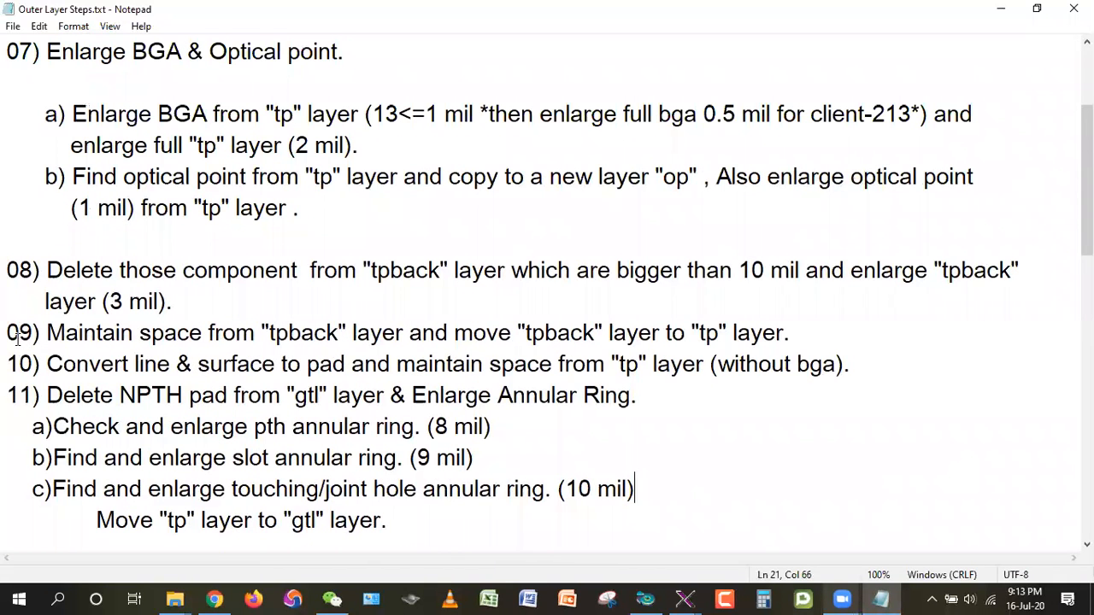
left_click_drag(18, 357, 859, 357)
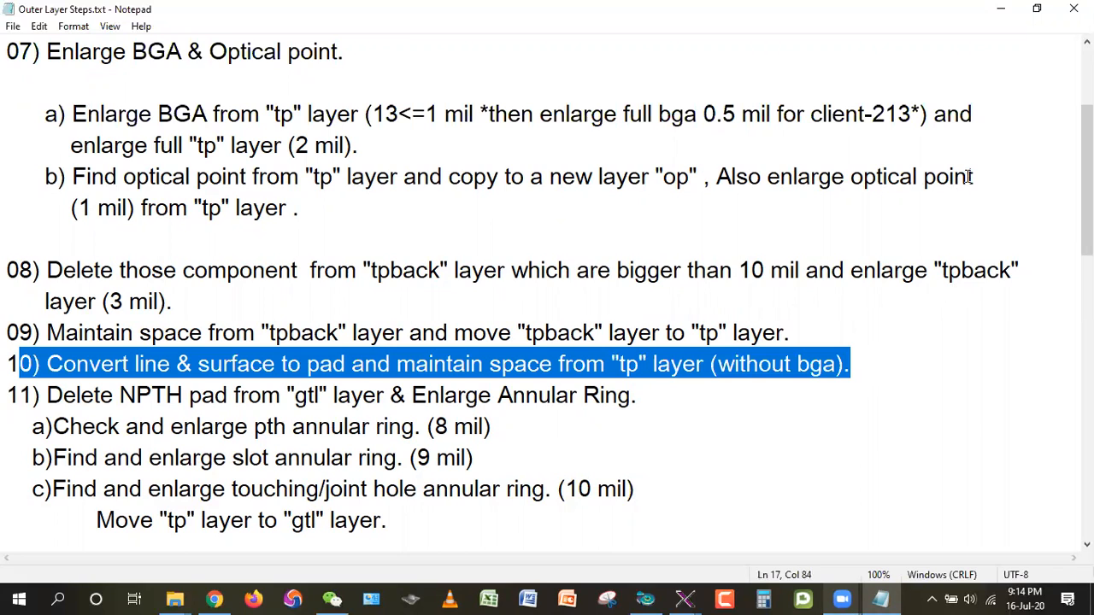
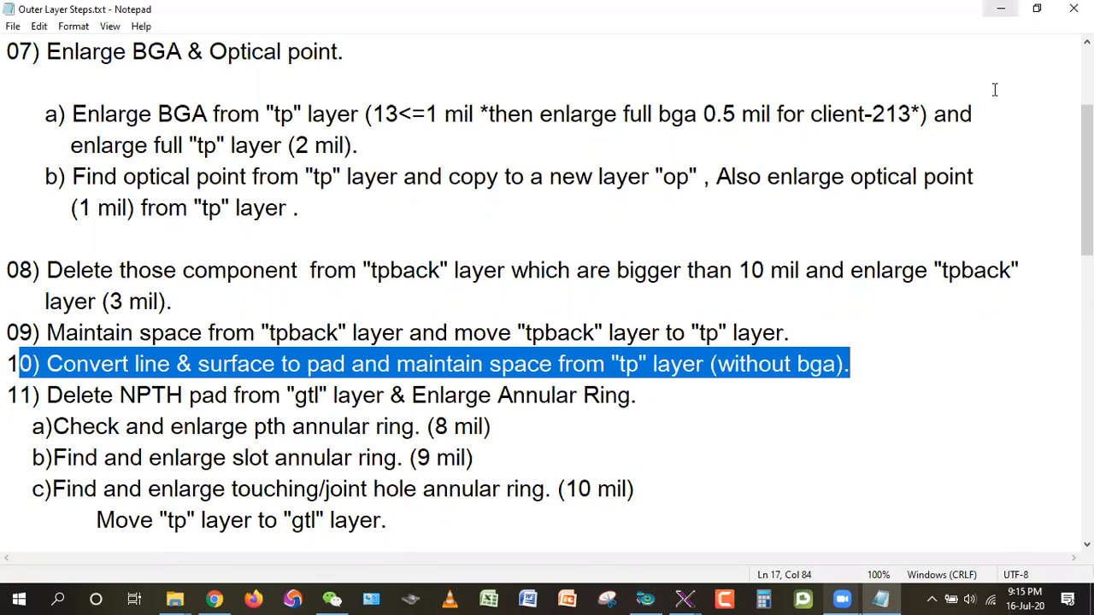
left_click(495, 424)
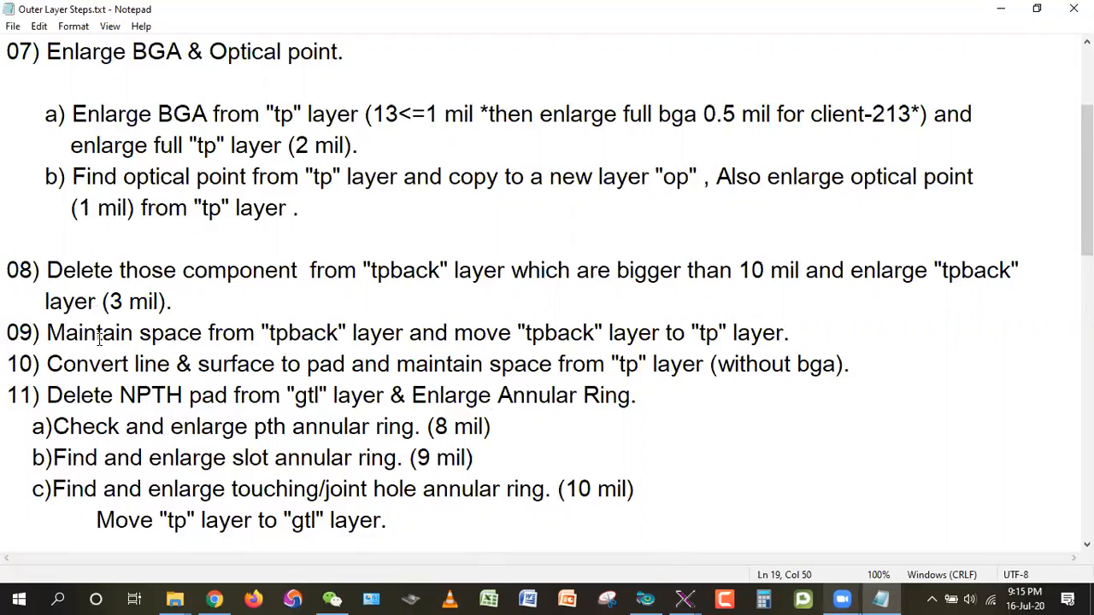
Switch to the Graphic Editor and show the whole board of job 02_8_sakib.
left_click(684, 598)
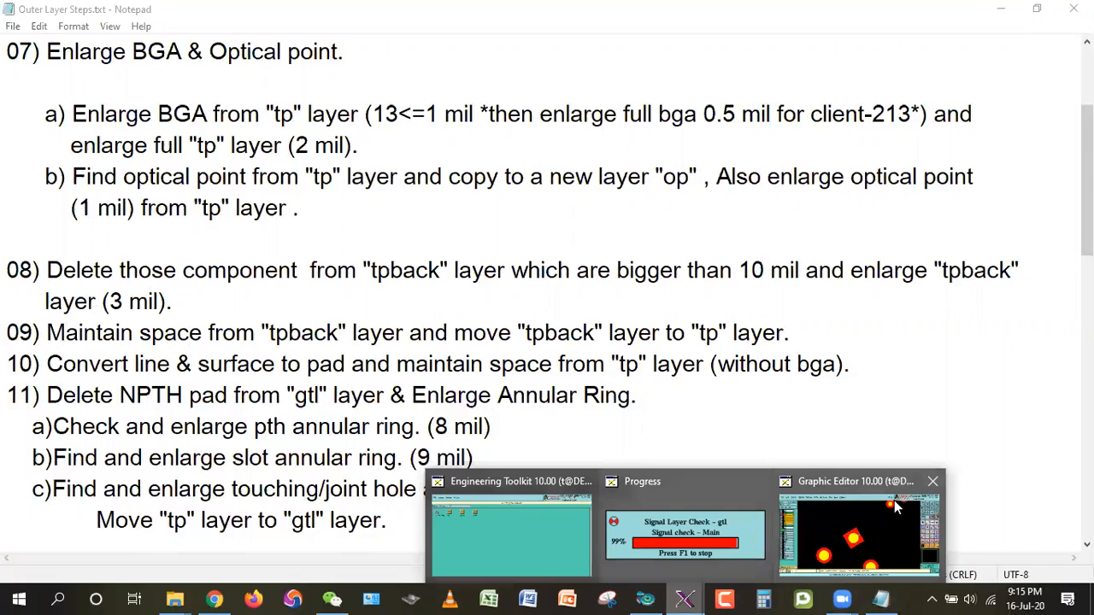
left_click(857, 534)
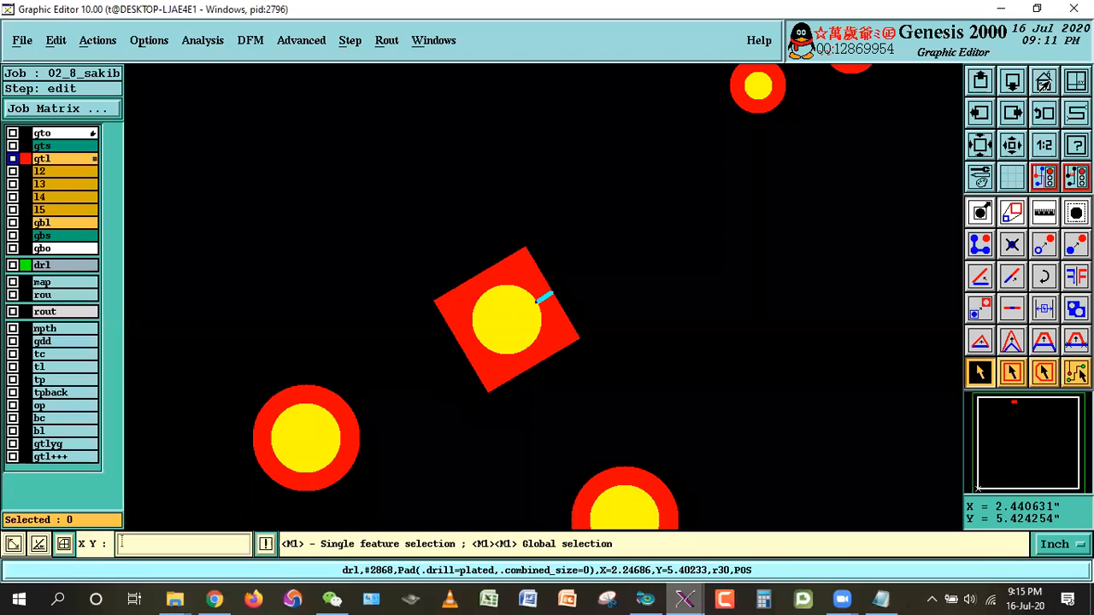
left_click(1042, 83)
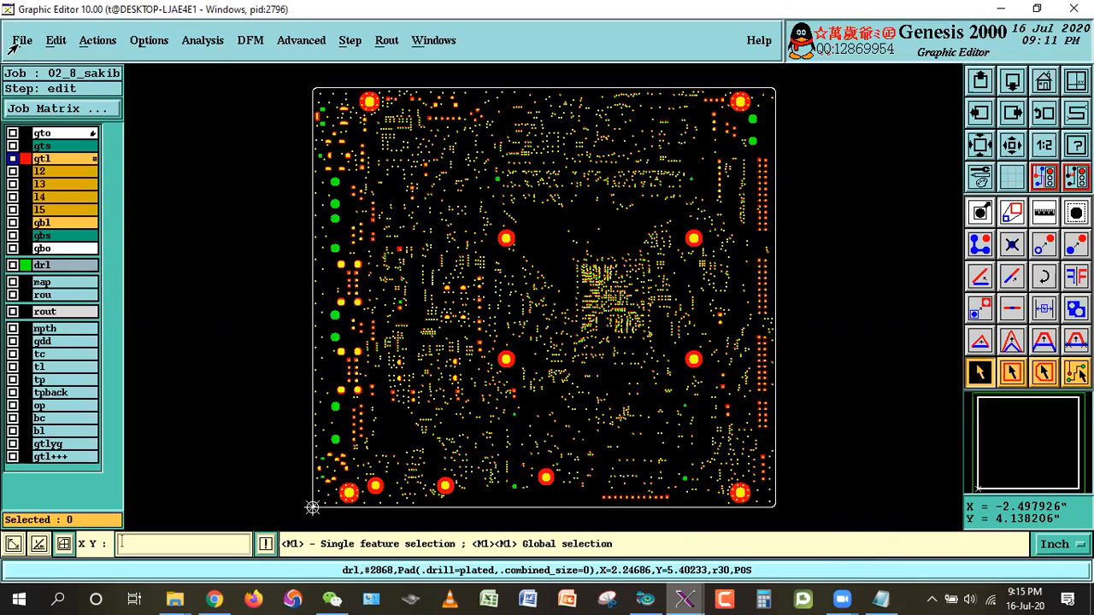
Restart Genesis, log in with the login name, and maximize the Engineering Toolkit's job list.
right_click(645, 598)
left_click(644, 564)
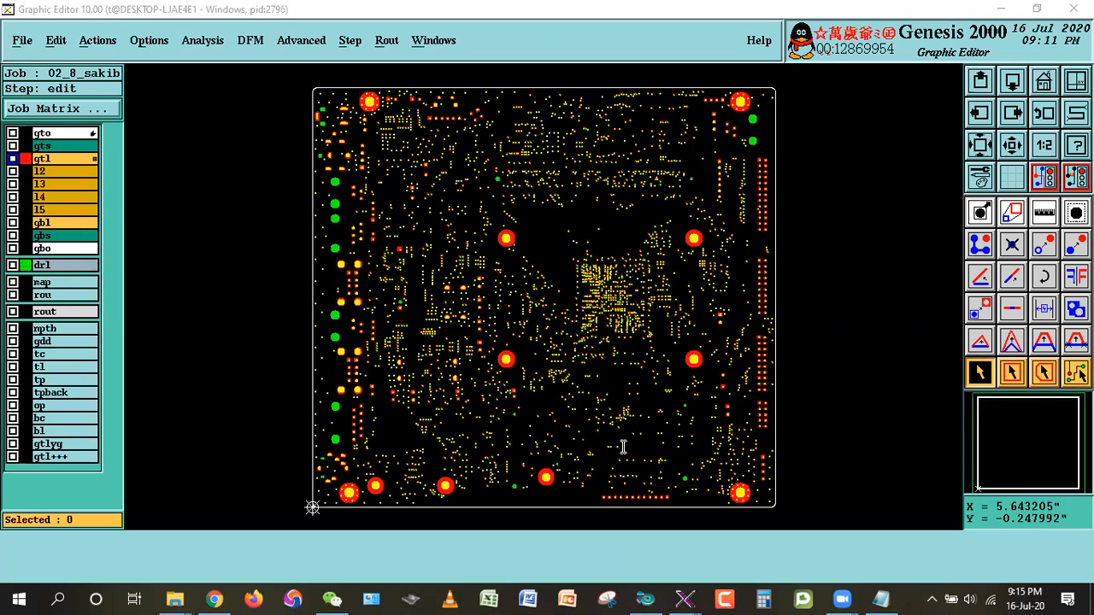
left_click(649, 598)
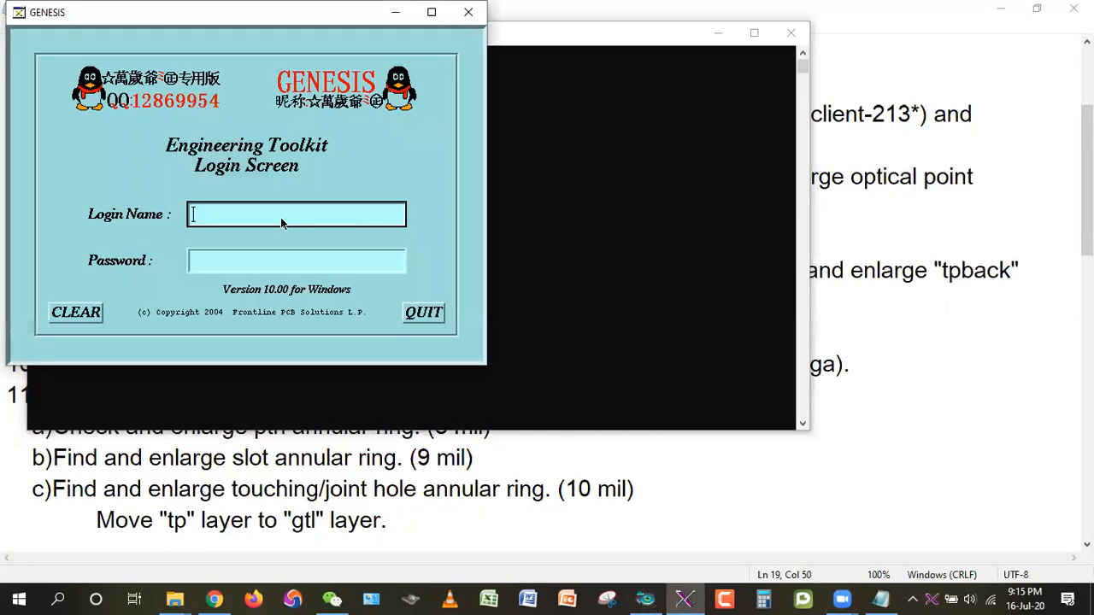
type("t")
key("Return")
key("Return")
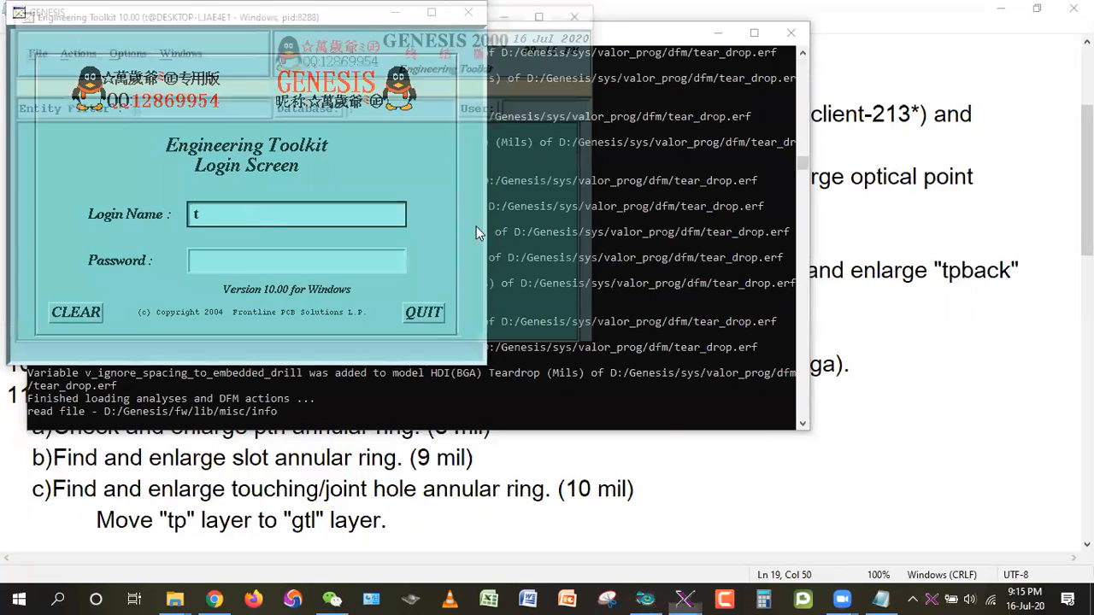
double_click(147, 12)
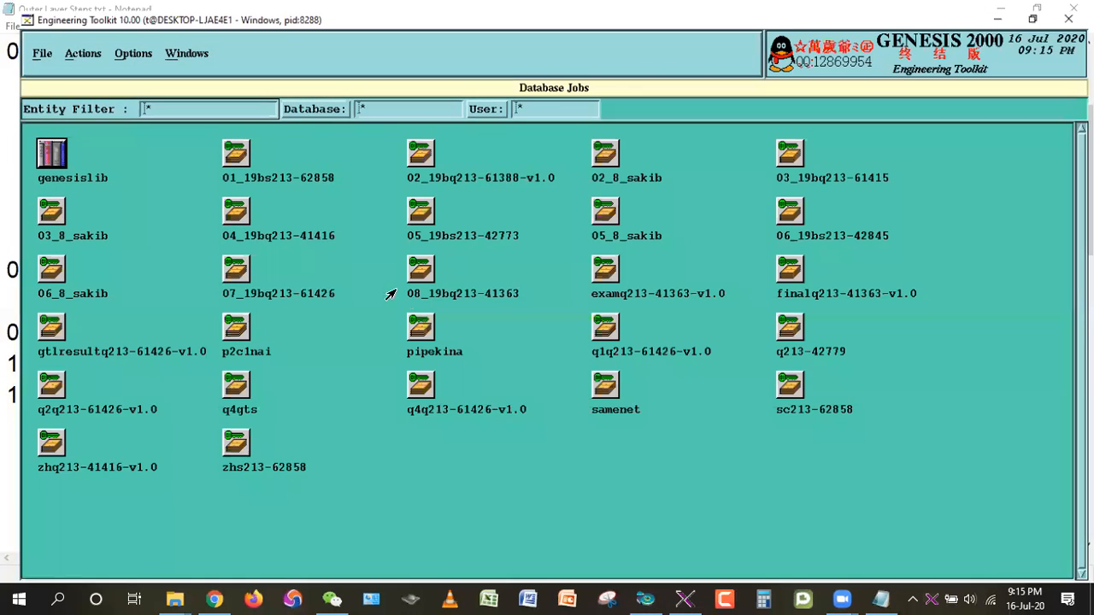
Open the edit step of job 02_8_sakib in a maximized Graphic Editor, decline the XDMCP reconnection, and set the units to Inch.
double_click(598, 146)
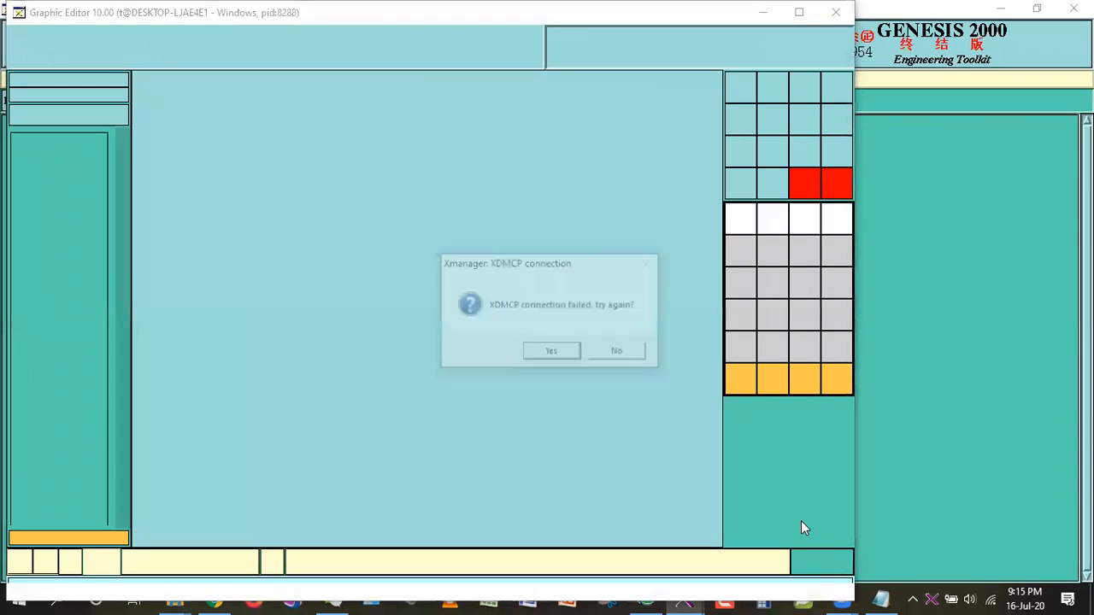
left_click(622, 350)
left_click(815, 567)
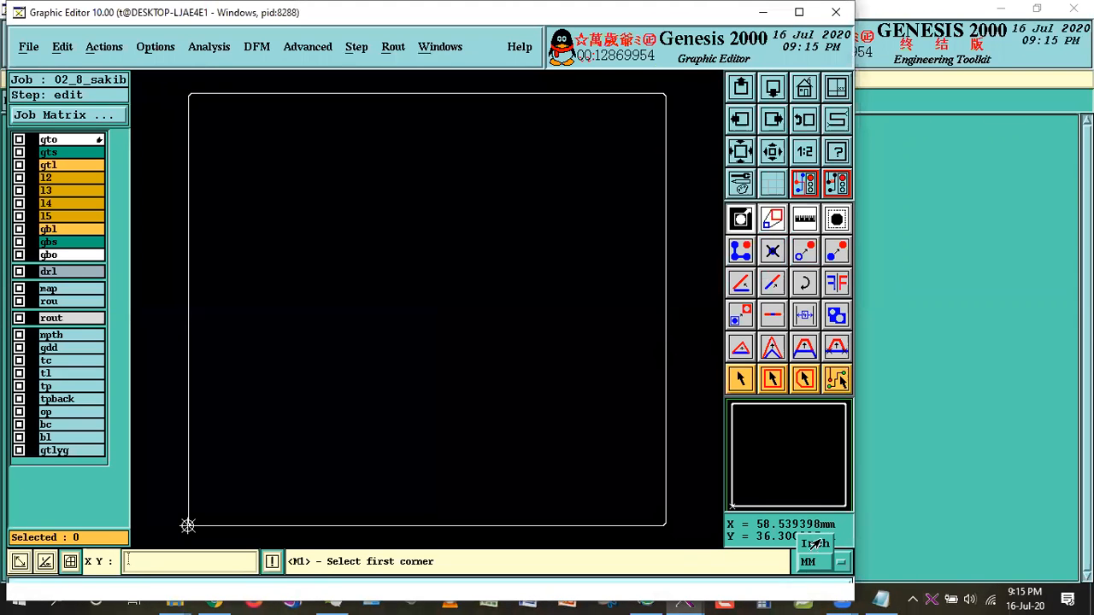
left_click(815, 543)
double_click(263, 14)
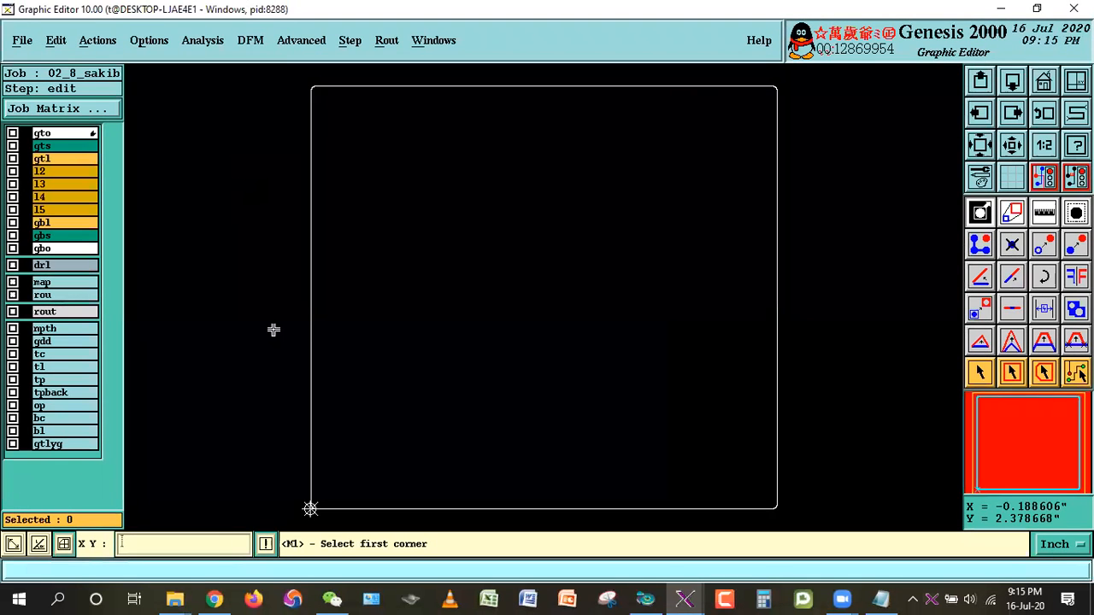
Open Read me.txt from folder 02 of Client-213 in File Explorer, read the board note and close it.
left_click(166, 598)
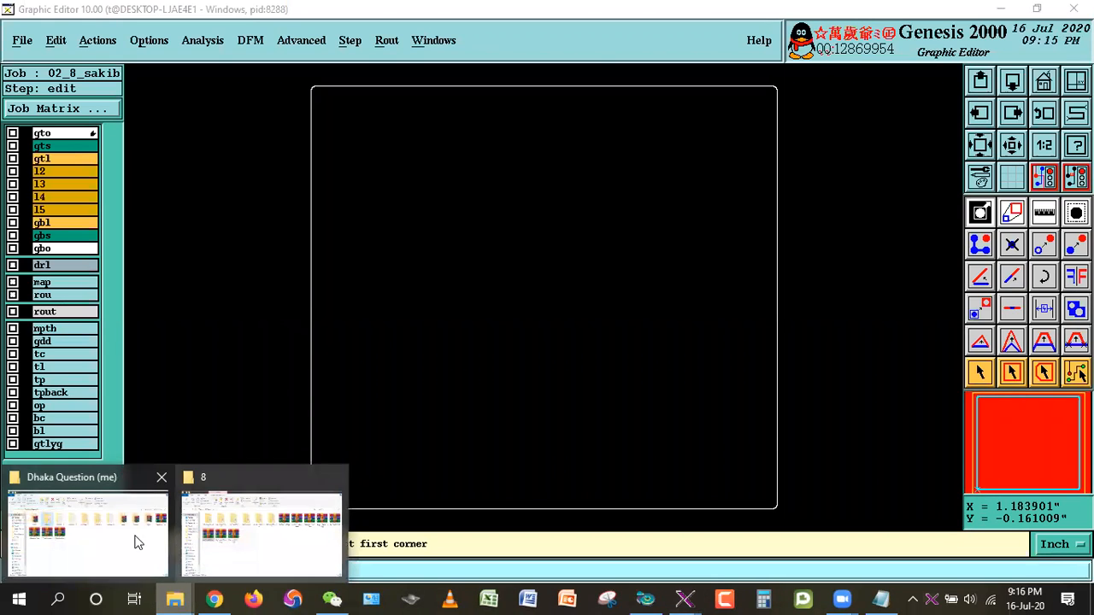
left_click(102, 529)
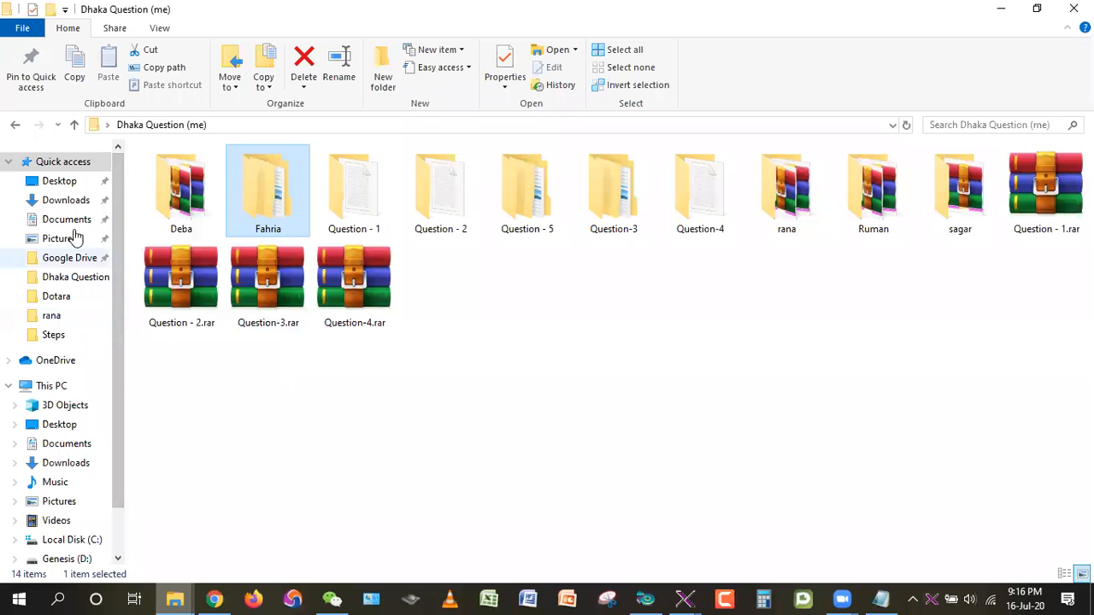
left_click(75, 125)
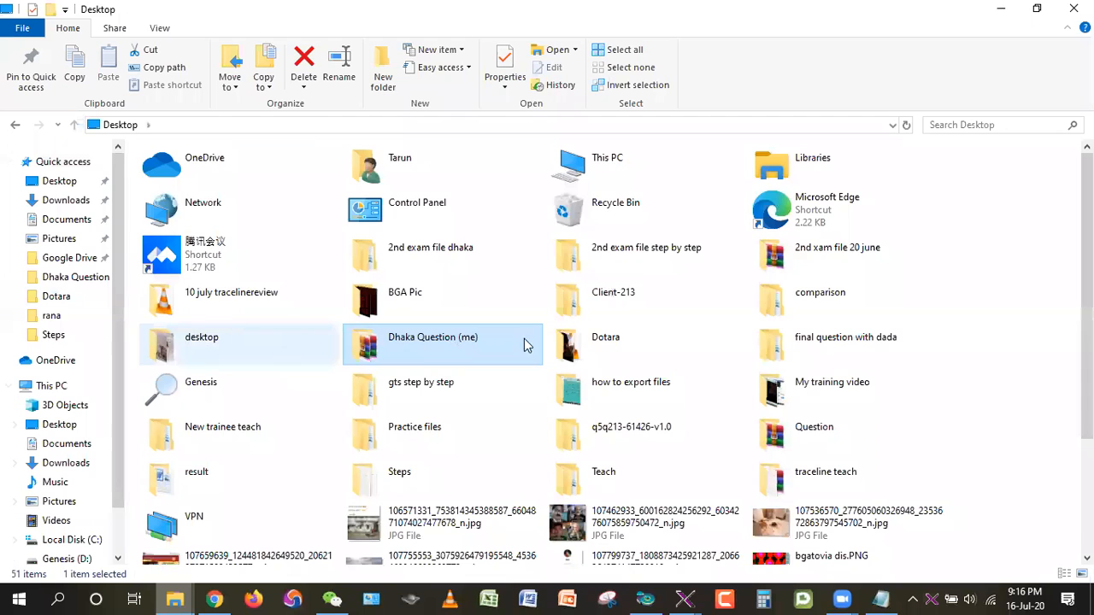
double_click(614, 299)
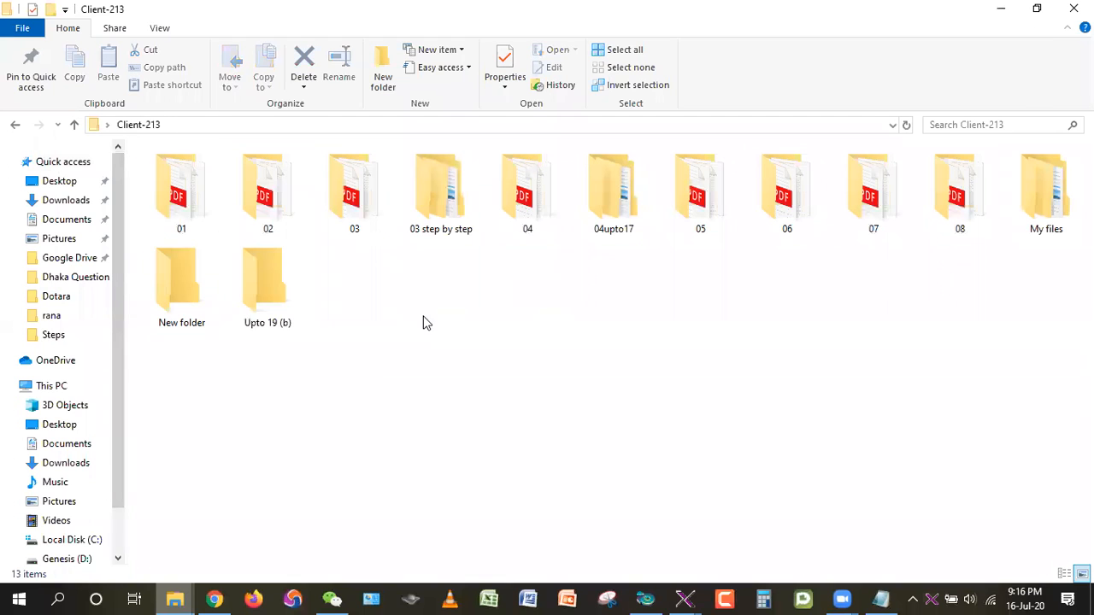
double_click(267, 193)
left_click(376, 205)
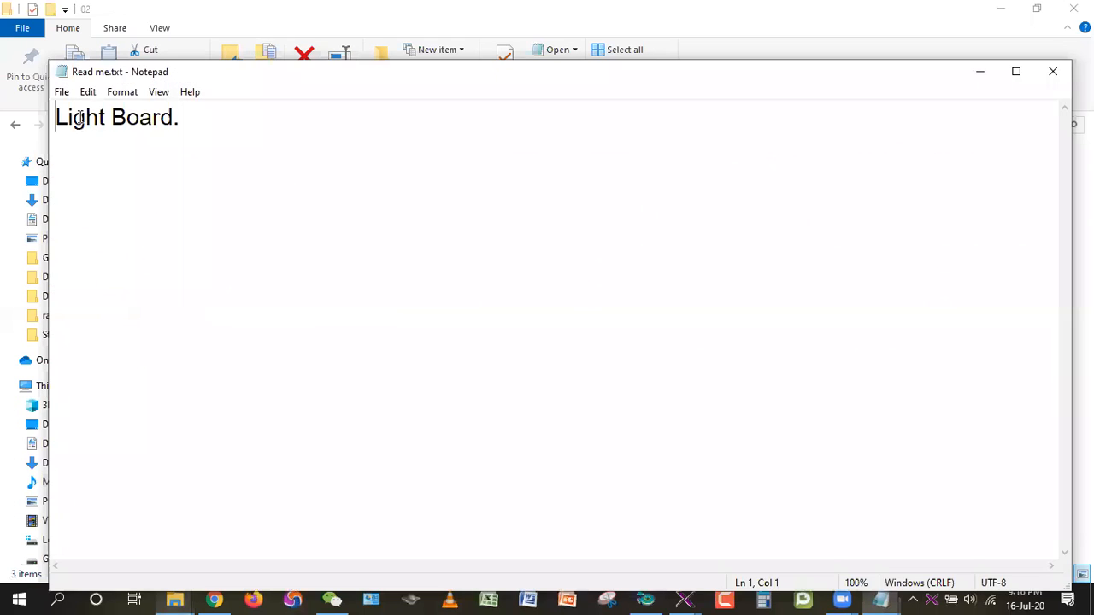
left_click(1056, 69)
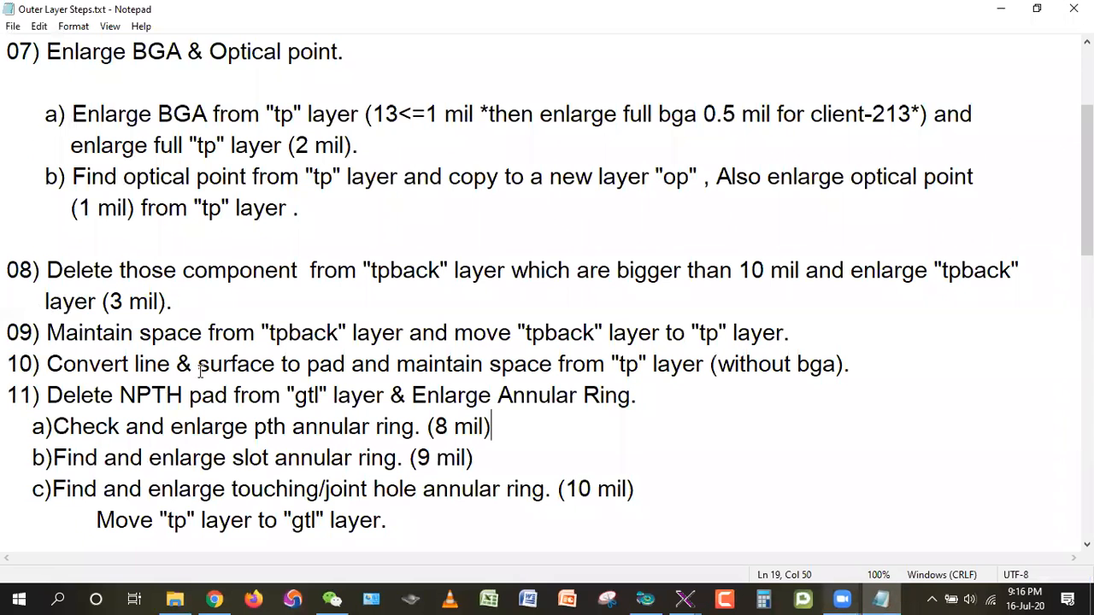
Return to the Graphic Editor, activate the tpback layer, run Signal Layer Checks on it and open the results.
left_click(39, 302)
left_click(1001, 9)
left_click(53, 392)
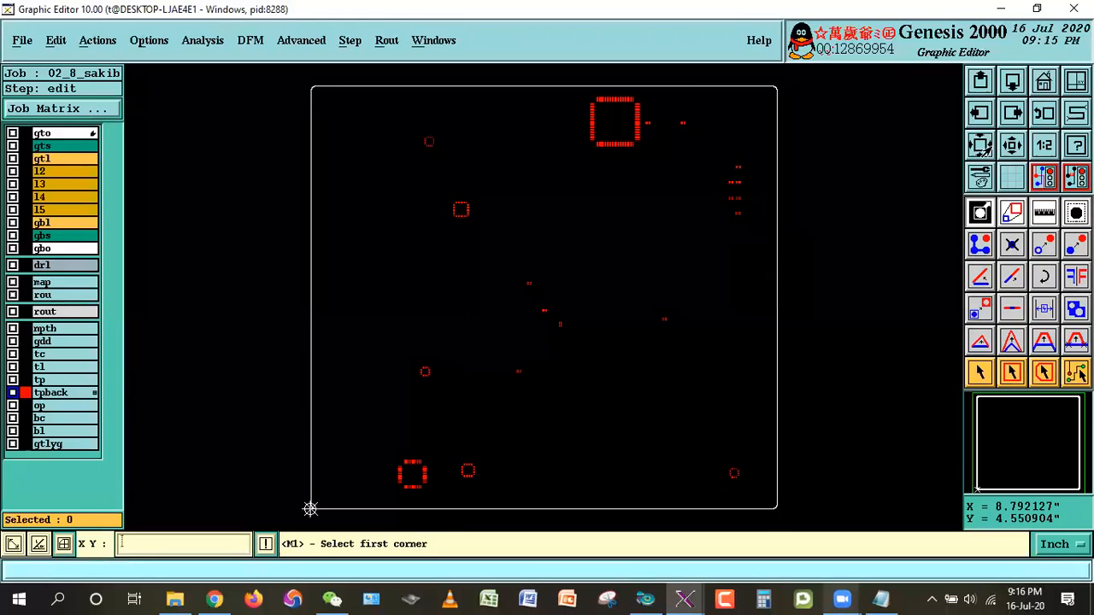
left_click(202, 40)
left_click(198, 86)
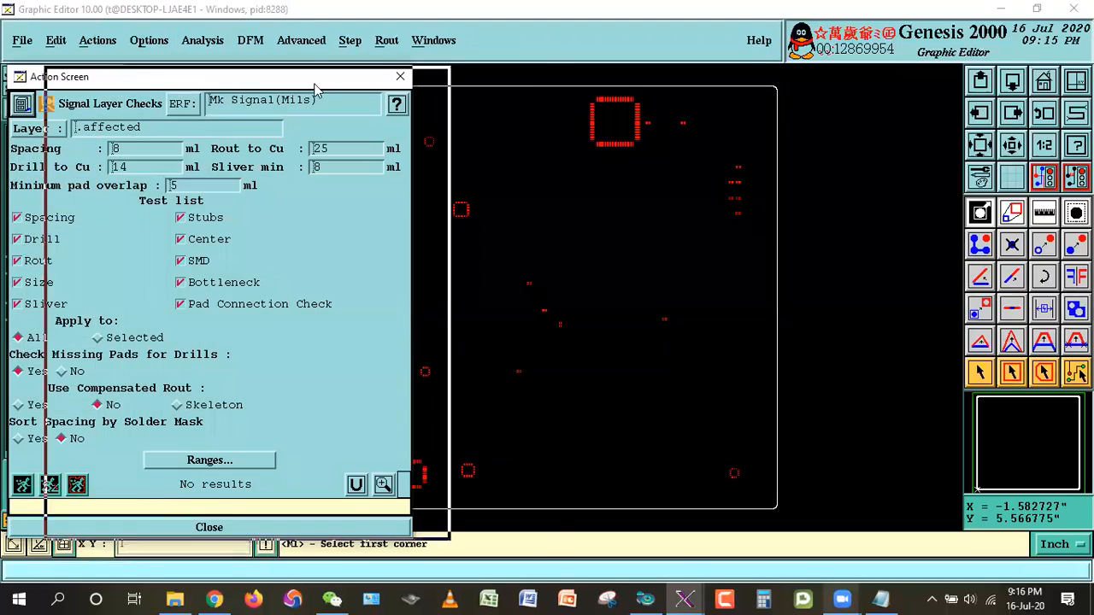
left_click(221, 486)
left_click(520, 485)
left_click(294, 475)
left_click(288, 444)
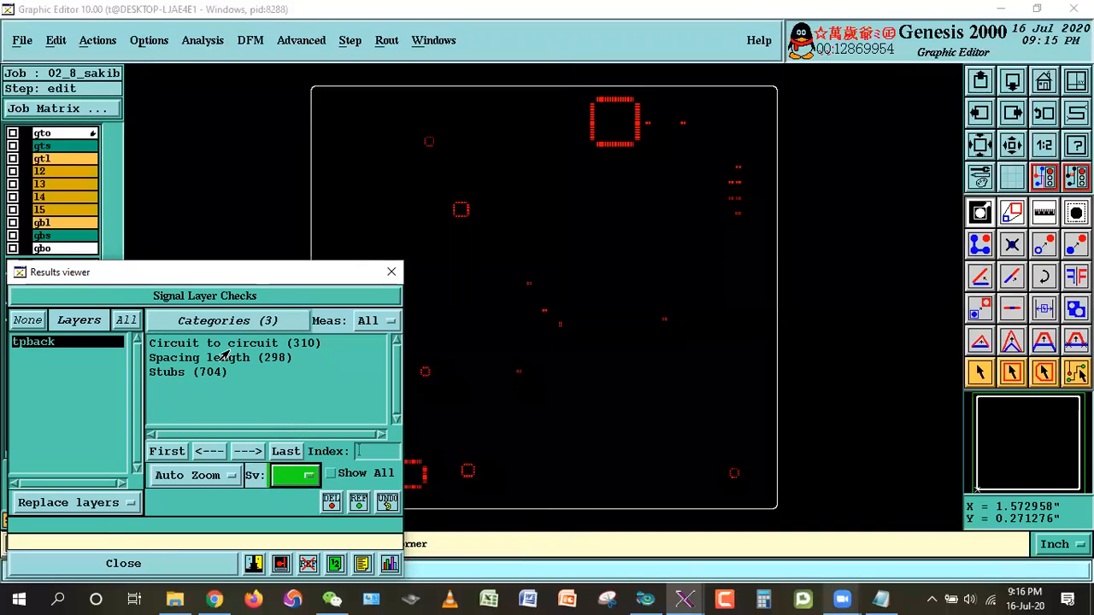
Show the spacing histogram of tpback's Circuit to circuit results and move the result windows clear of the board.
left_click(218, 345)
left_click(389, 563)
left_click_drag(207, 269, 114, 288)
left_click_drag(197, 32, 953, 298)
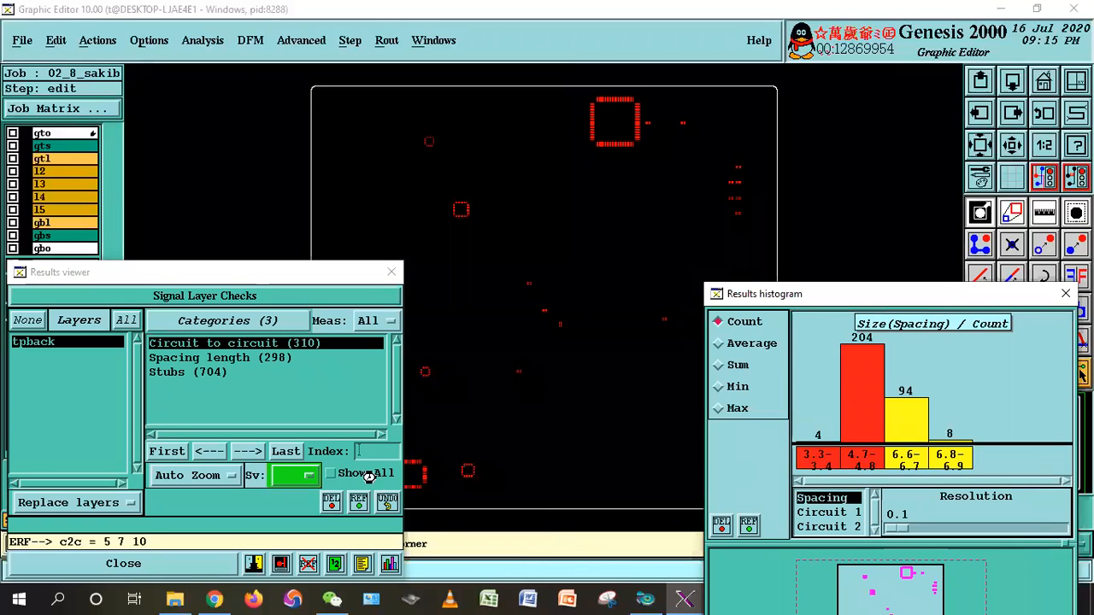
left_click_drag(290, 272, 219, 444)
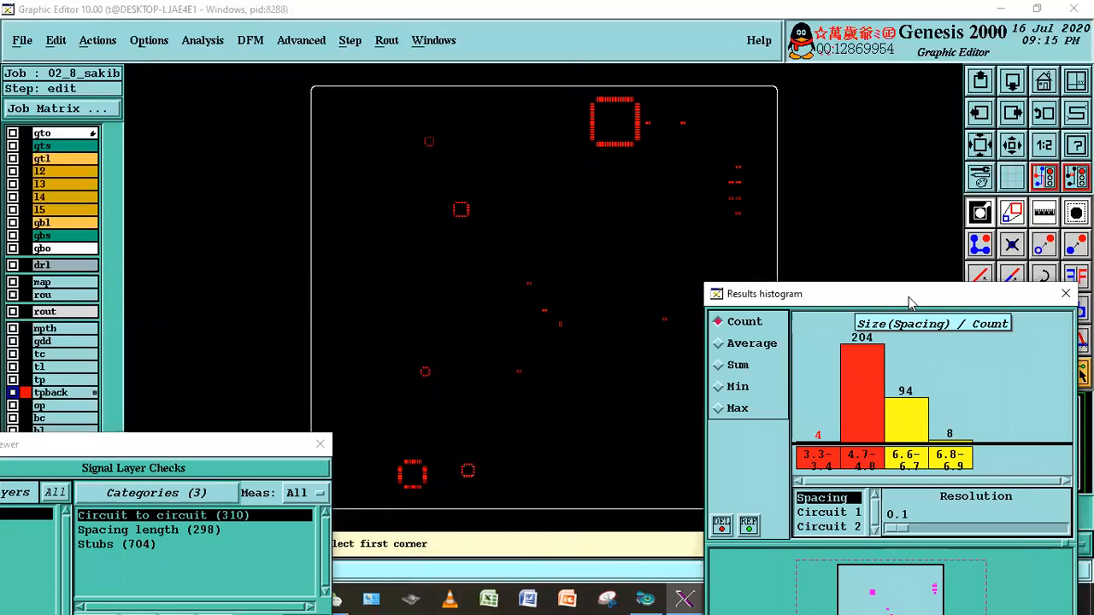
Set up negative single-line drawing with symbol r5 on tpback for the small quad component near the board's lower edge.
right_click(399, 288)
left_click(444, 321)
left_click(429, 466)
left_click(493, 489)
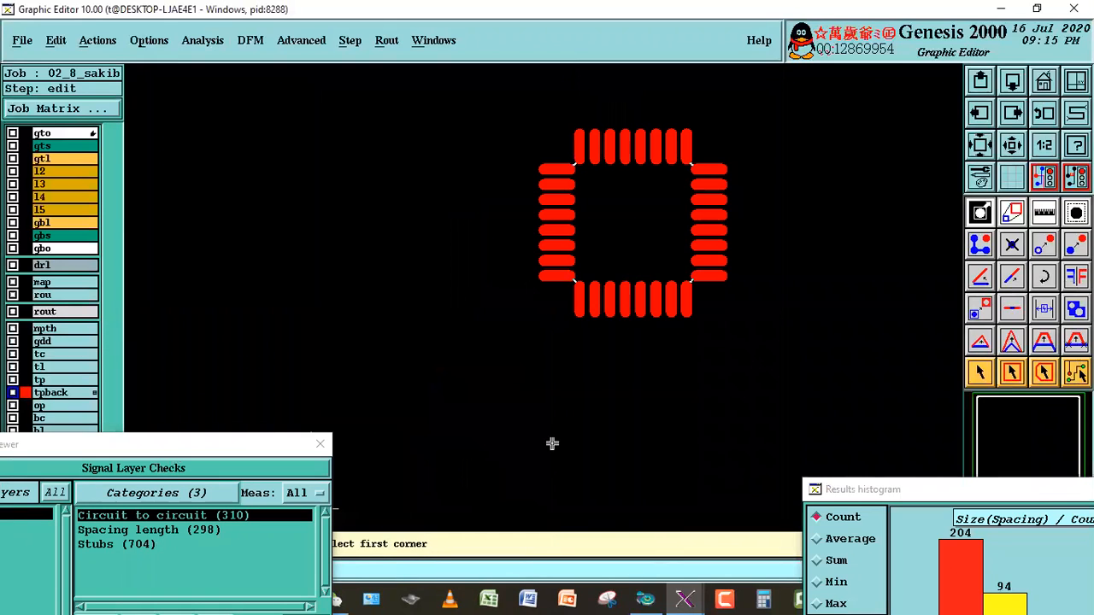
left_click(500, 113)
left_click(768, 345)
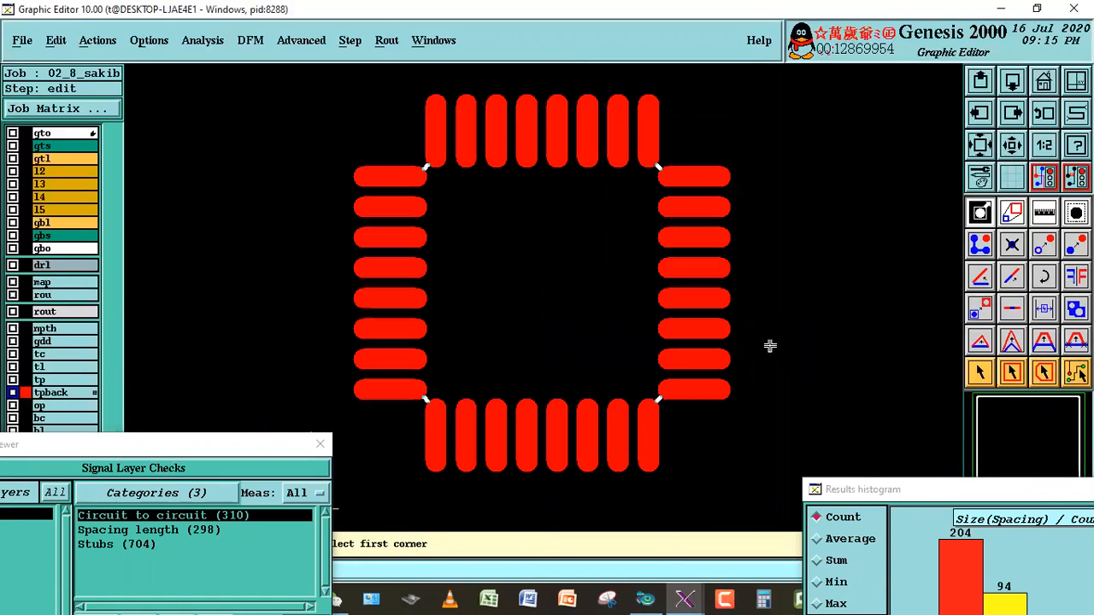
left_click(980, 246)
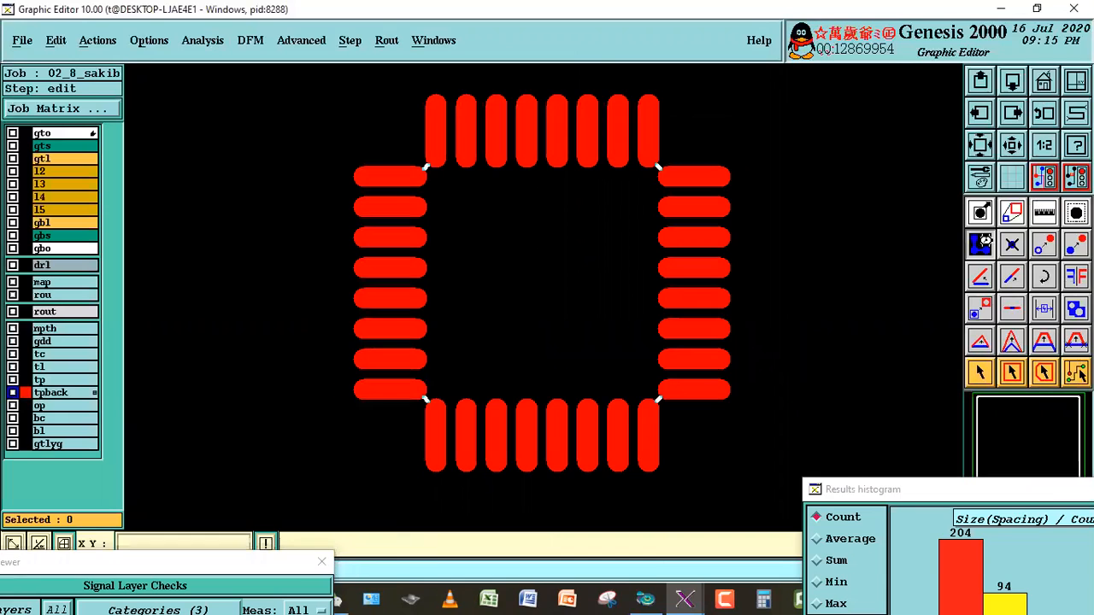
left_click(833, 281)
left_click(834, 300)
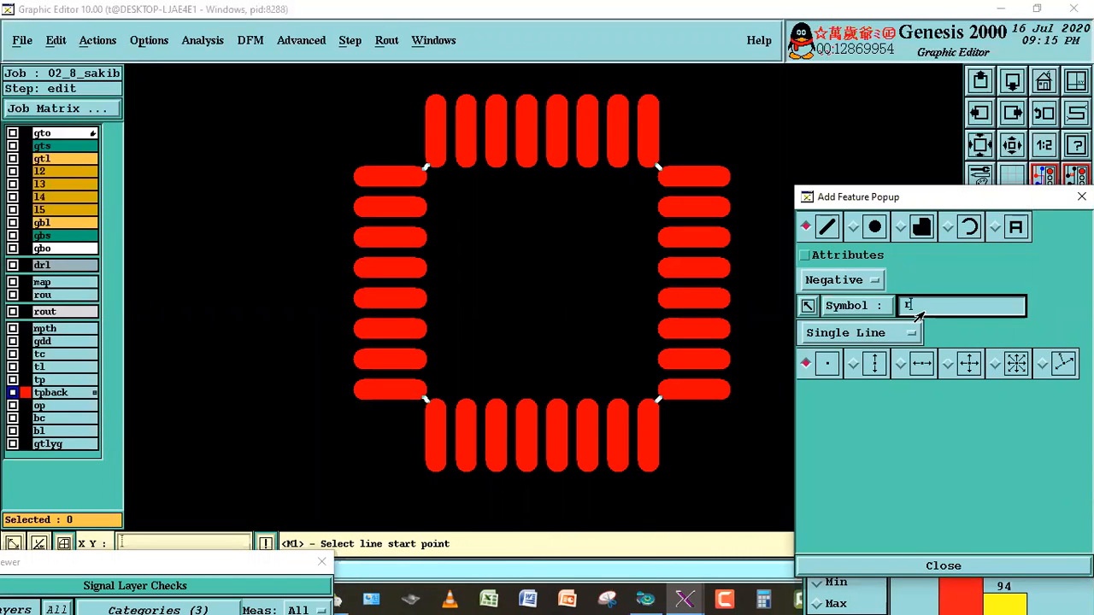
right_click(476, 229)
left_click(523, 257)
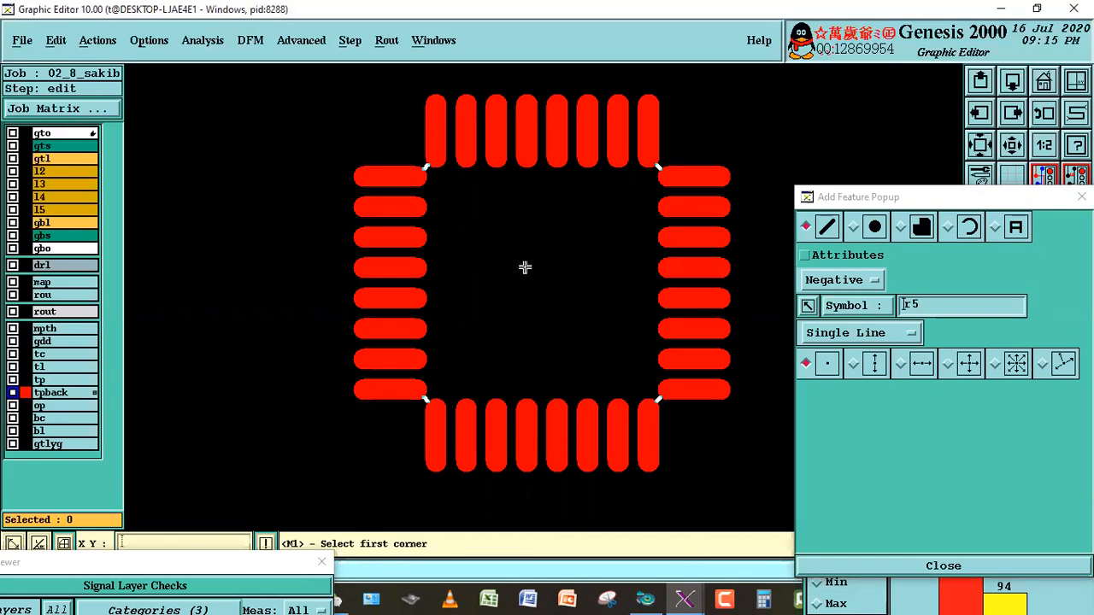
left_click(646, 149)
left_click(696, 188)
Draw negative r5 lines across the four corner gaps between adjoining pad rows of the quad component on tpback.
left_click(826, 226)
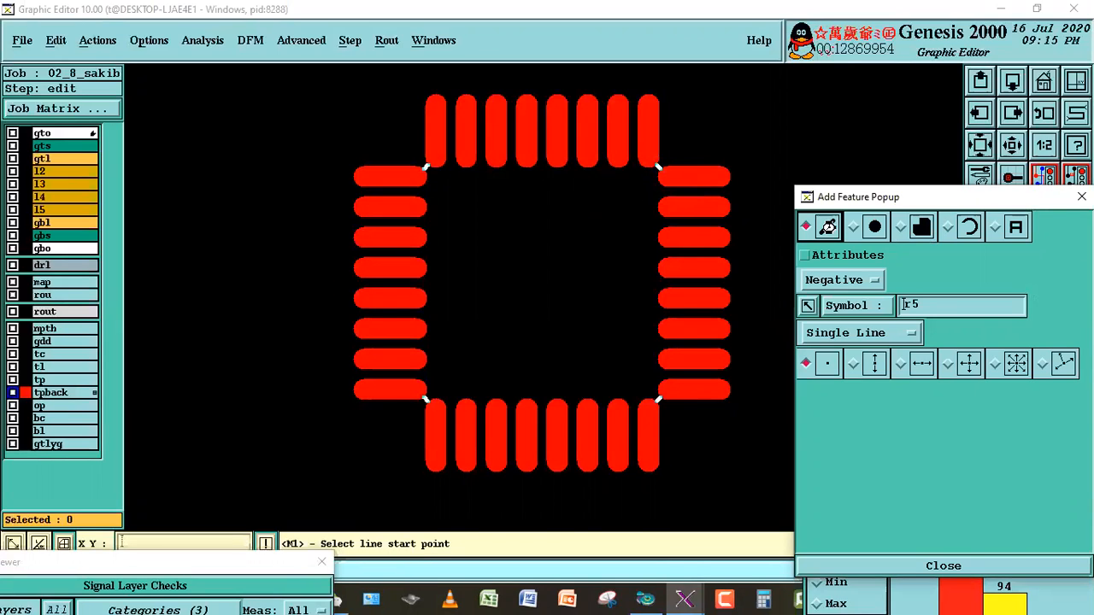
left_click(647, 156)
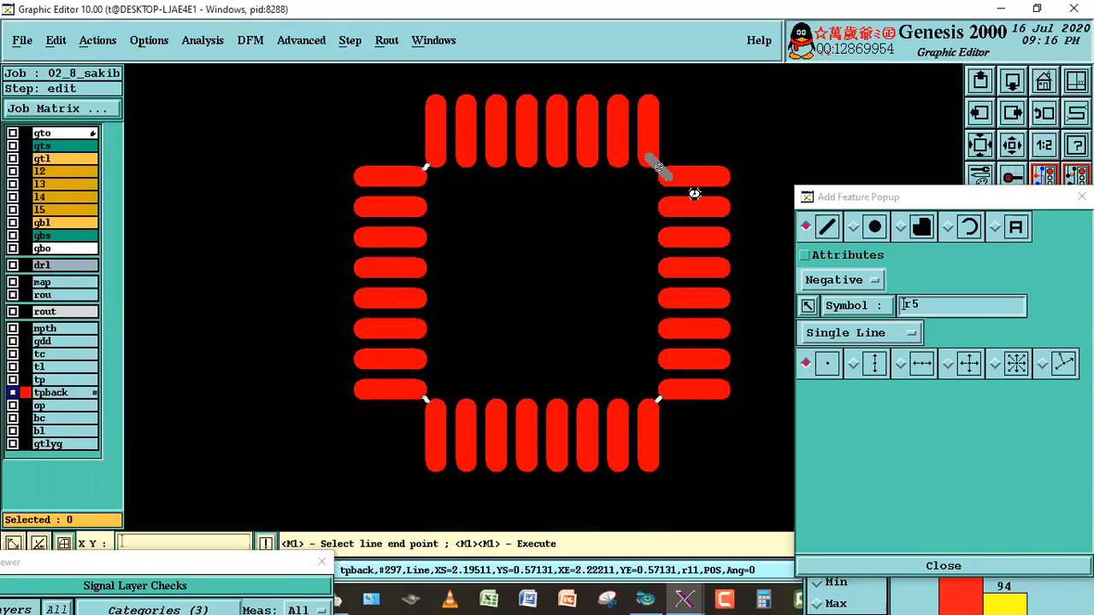
double_click(692, 192)
left_click(667, 387)
double_click(644, 406)
left_click(412, 393)
double_click(436, 406)
left_click(427, 159)
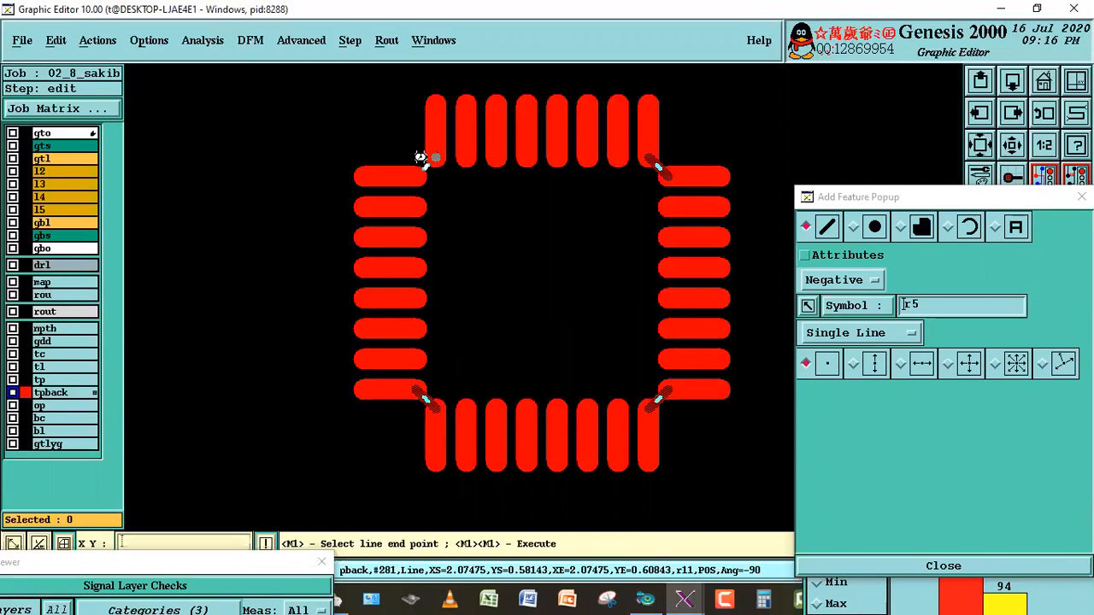
double_click(421, 173)
left_click_drag(955, 196, 1001, 447)
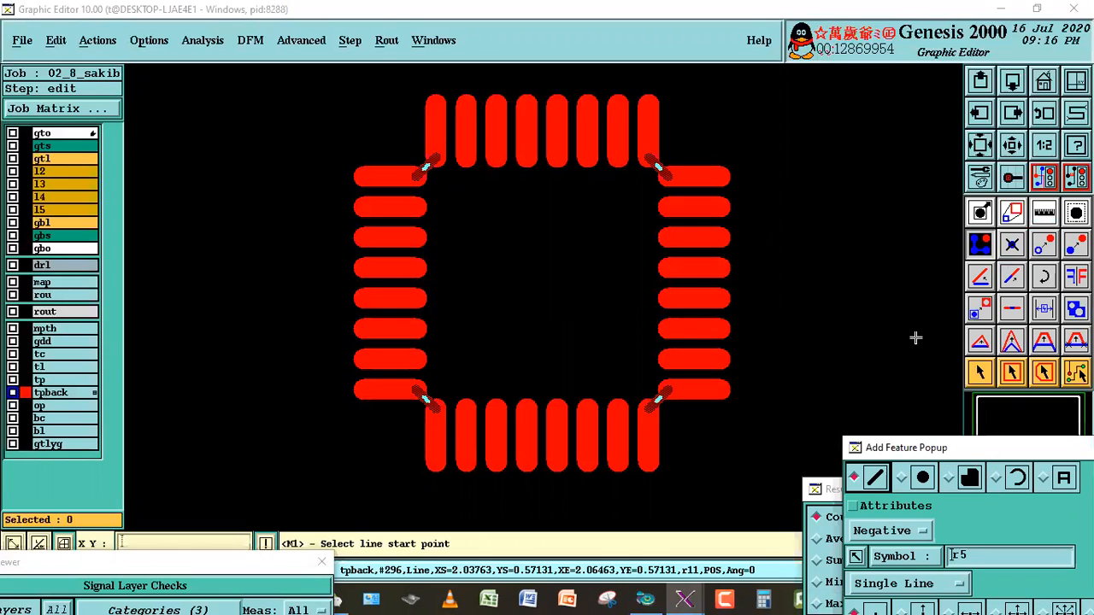
Leave negative line drawing and move the Add Feature popup clear of the quad component's upper pad rows.
left_click(979, 371)
right_click(813, 139)
left_click(828, 169)
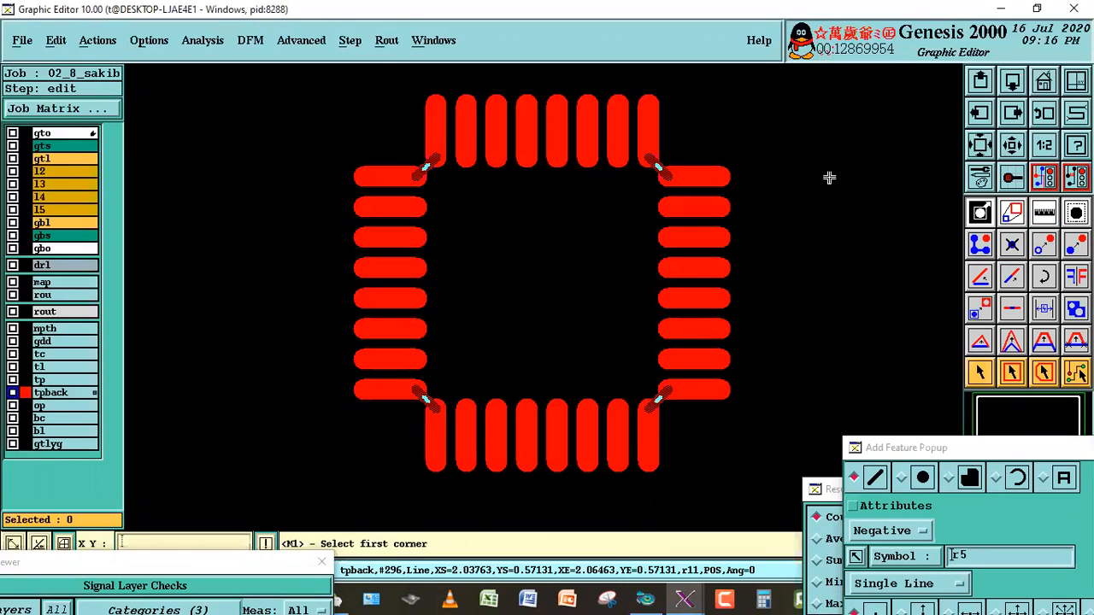
left_click(282, 65)
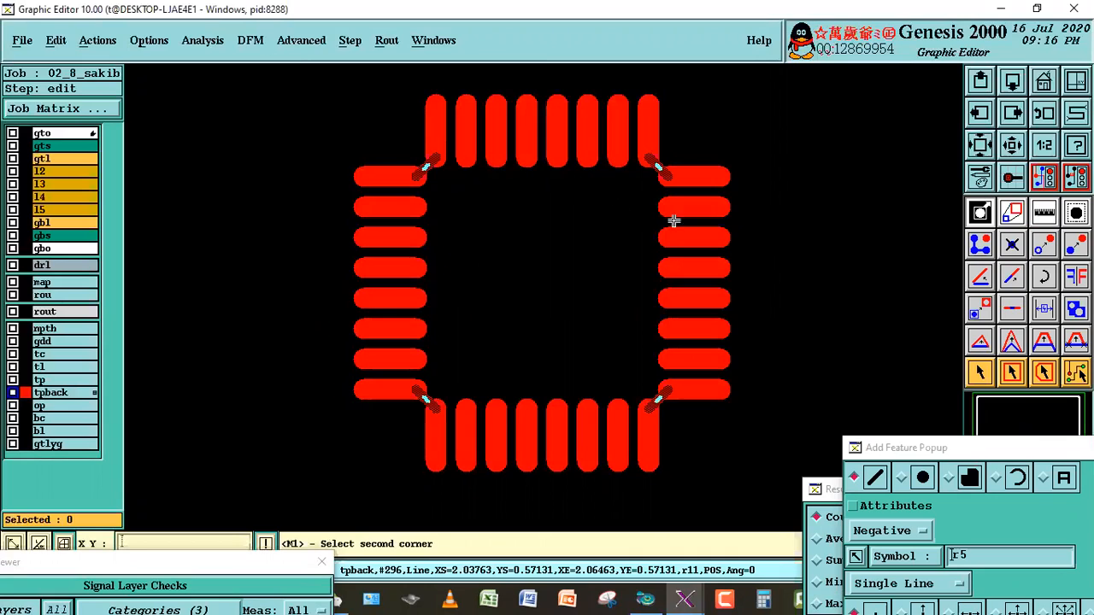
left_click(790, 254)
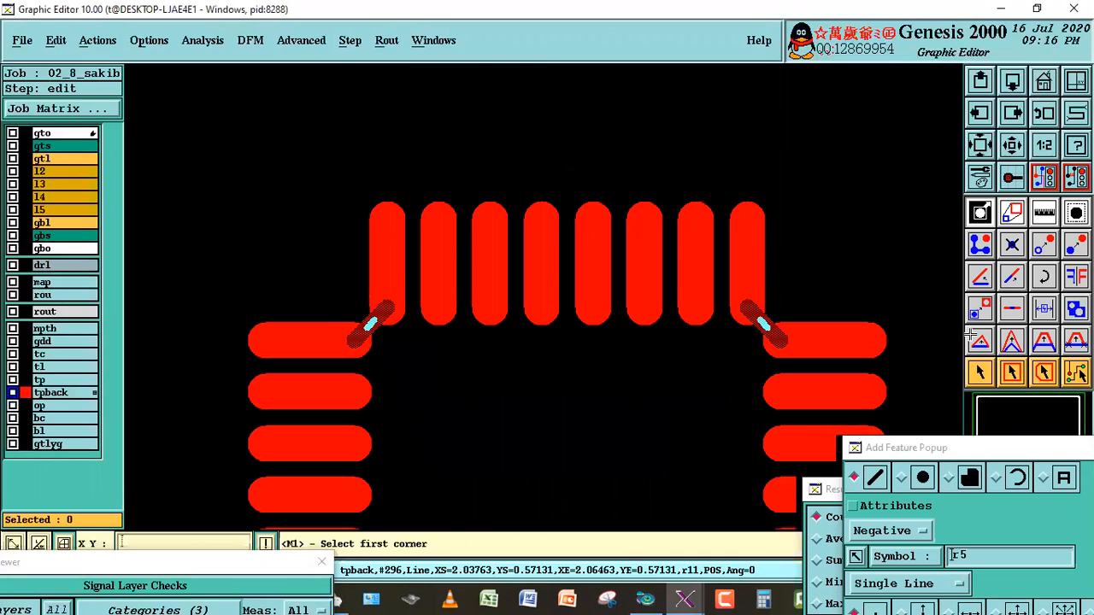
left_click_drag(993, 438, 1036, 499)
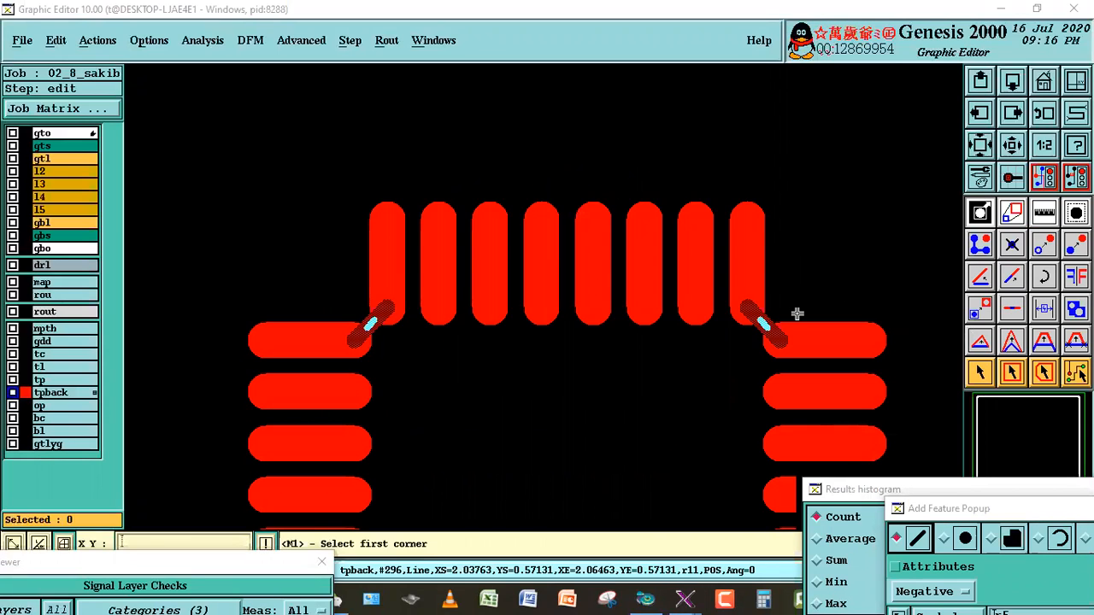
left_click(972, 377)
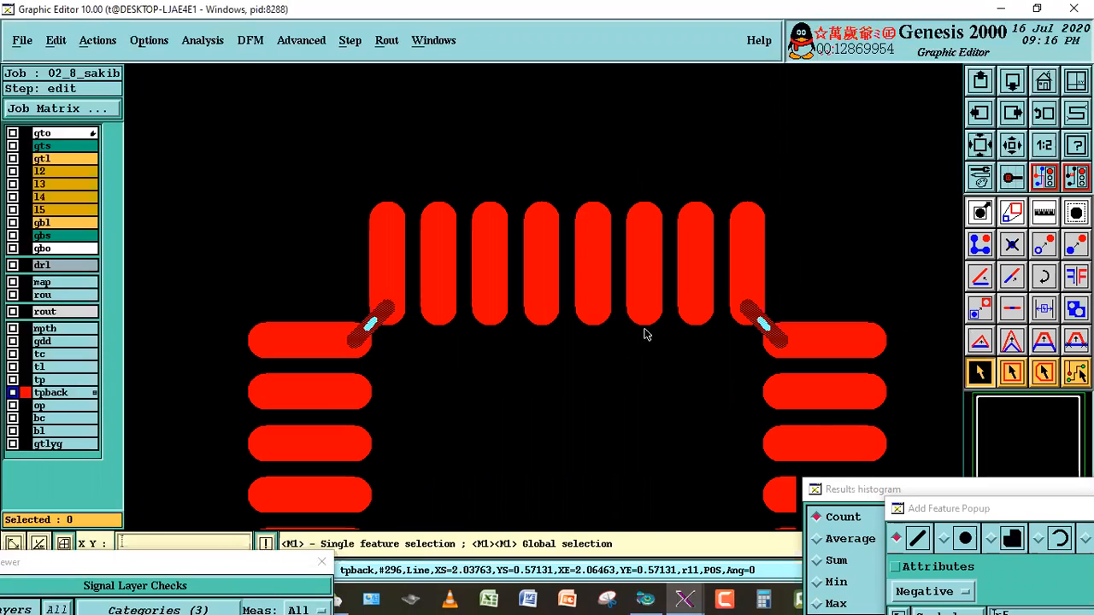
Rotate the negative line at the quad component's upper-right corner so it runs lengthwise through the gap between the pads.
right_click(793, 220)
left_click(811, 249)
left_click(621, 184)
left_click(887, 412)
left_click(1043, 279)
left_click(565, 330)
right_click(617, 292)
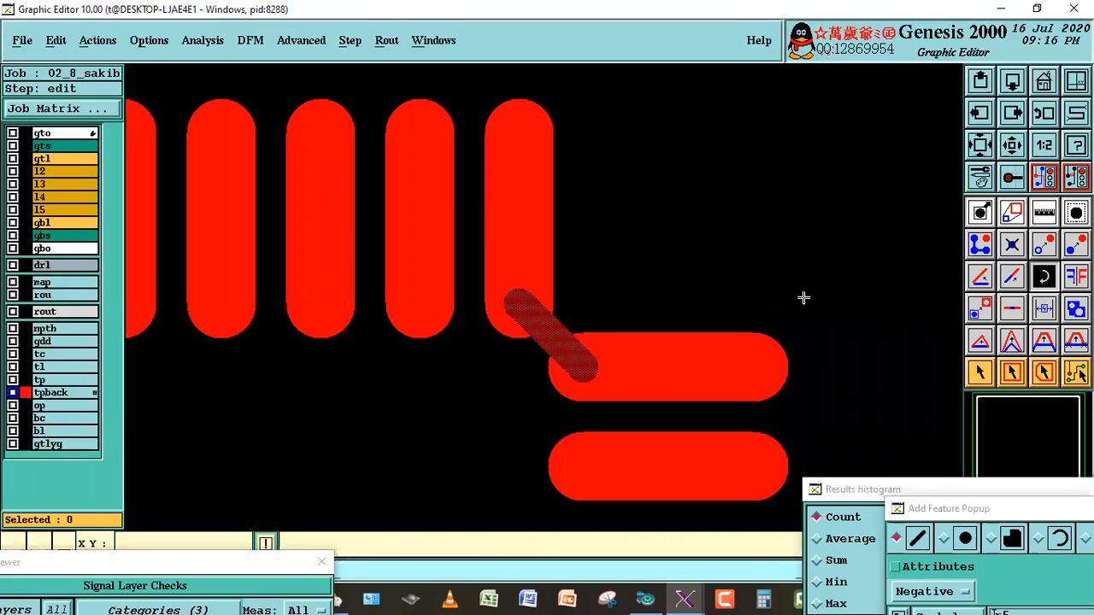
left_click(562, 322)
right_click(699, 281)
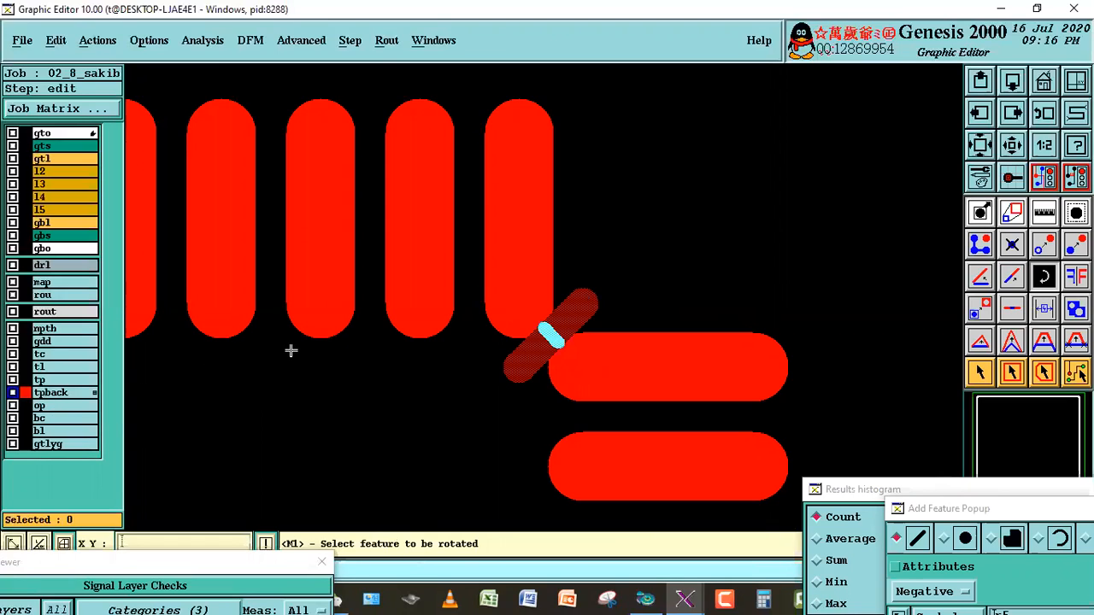
Display the tp and gtl layers with tpback and examine the upper-right corner gap against them.
left_click(39, 380)
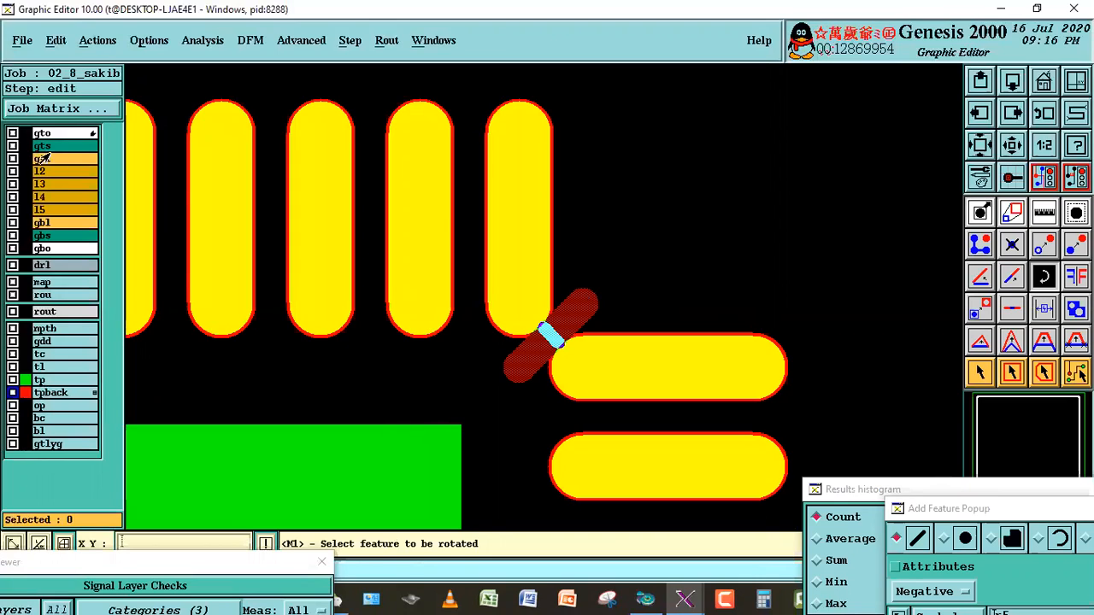
left_click(45, 160)
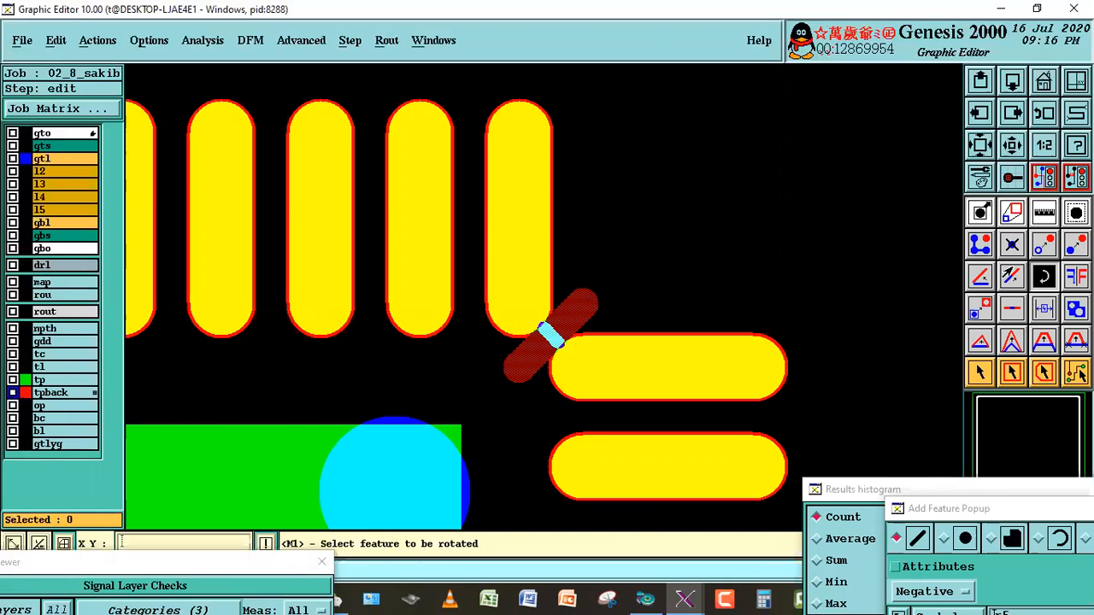
left_click(1011, 145)
right_click(629, 262)
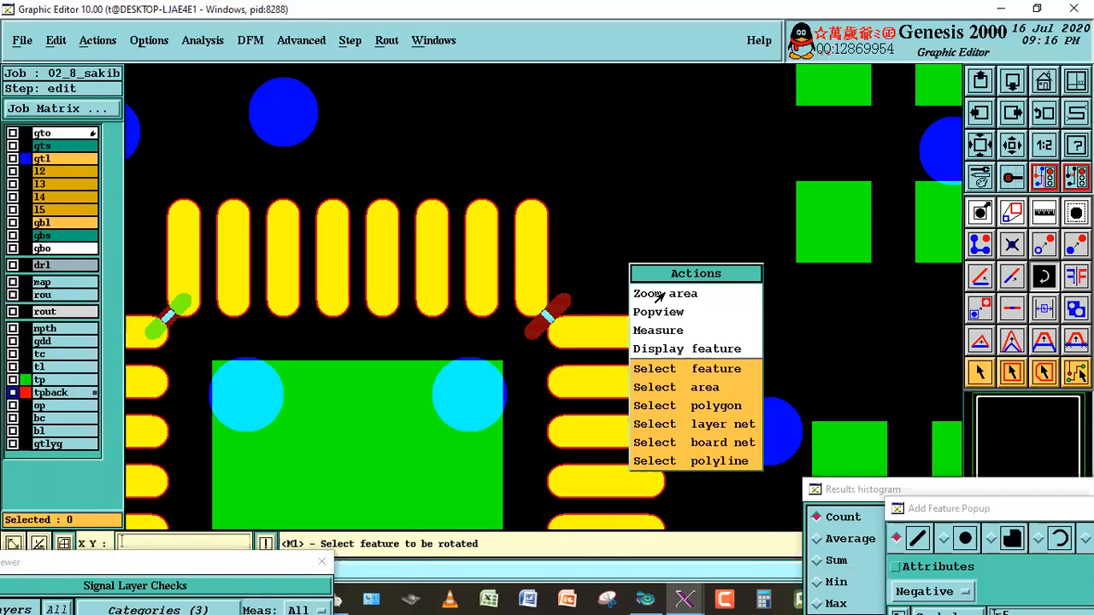
left_click(658, 296)
left_click(471, 228)
left_click(618, 408)
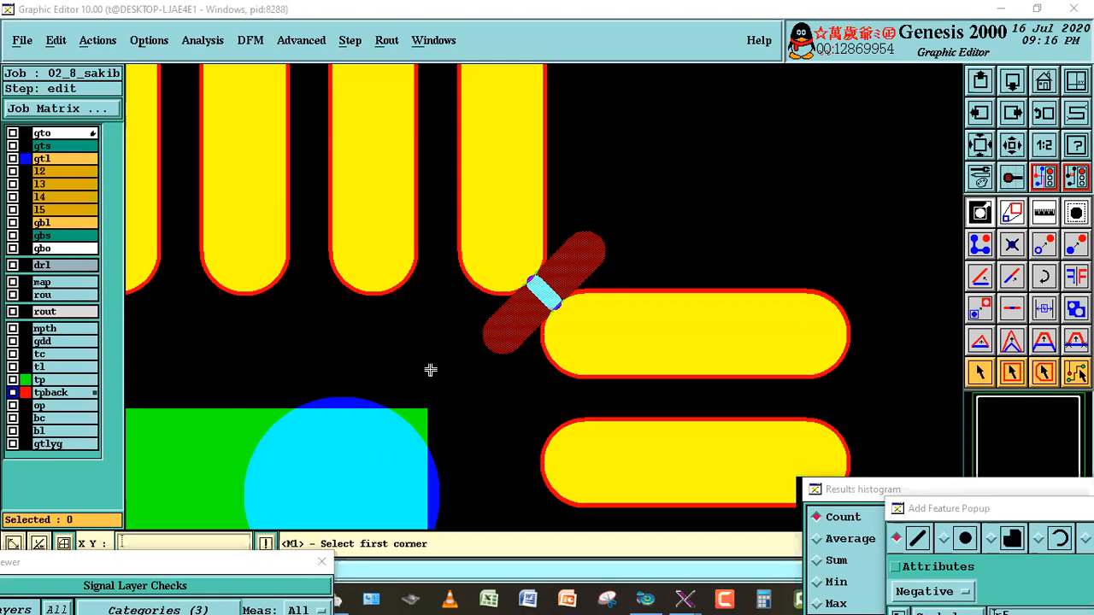
Try stretching the upper-right corner's negative line inward over the centre pad and shortening it back to the gap.
left_click(1002, 275)
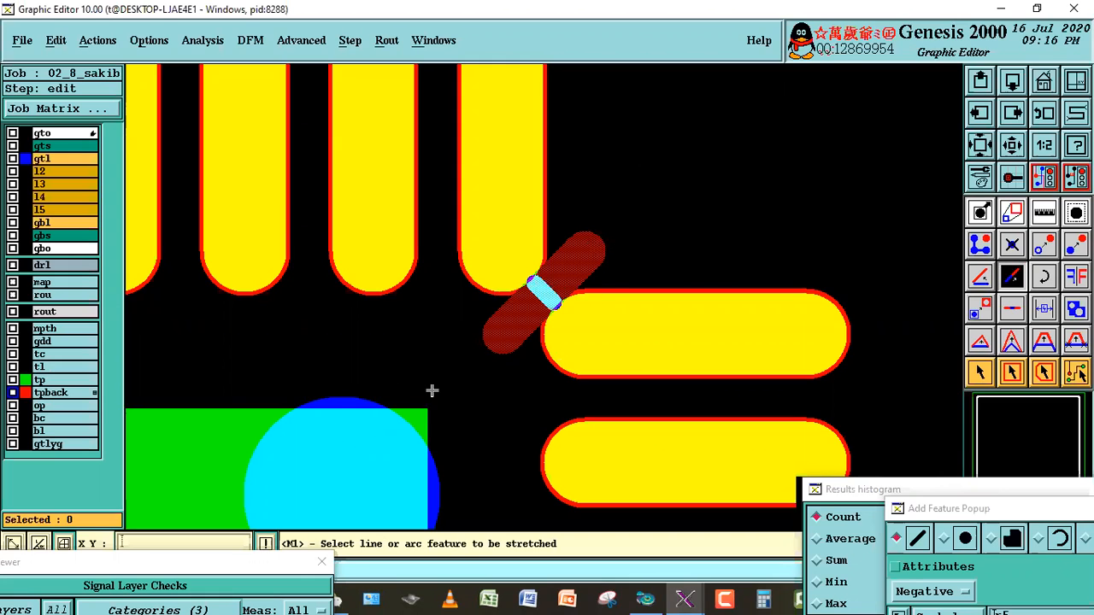
left_click(514, 335)
left_click(354, 420)
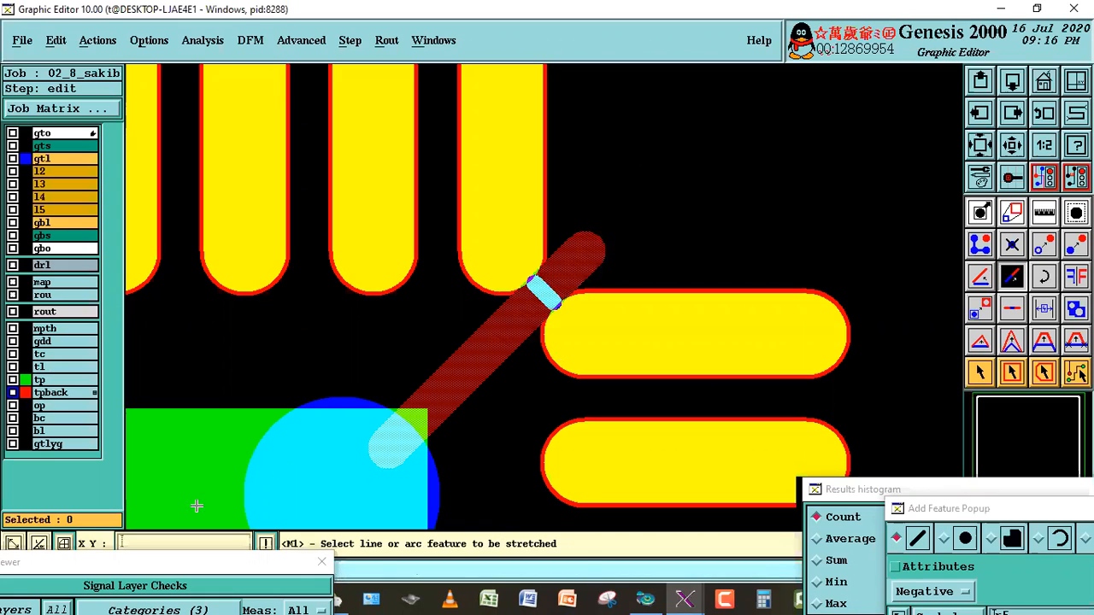
left_click(978, 372)
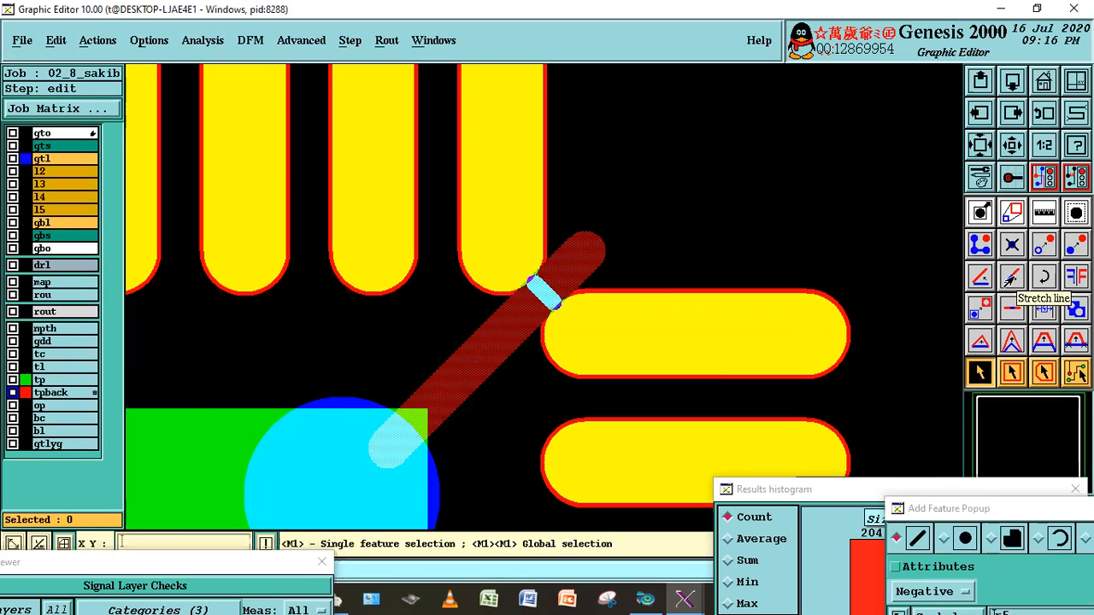
left_click(1011, 277)
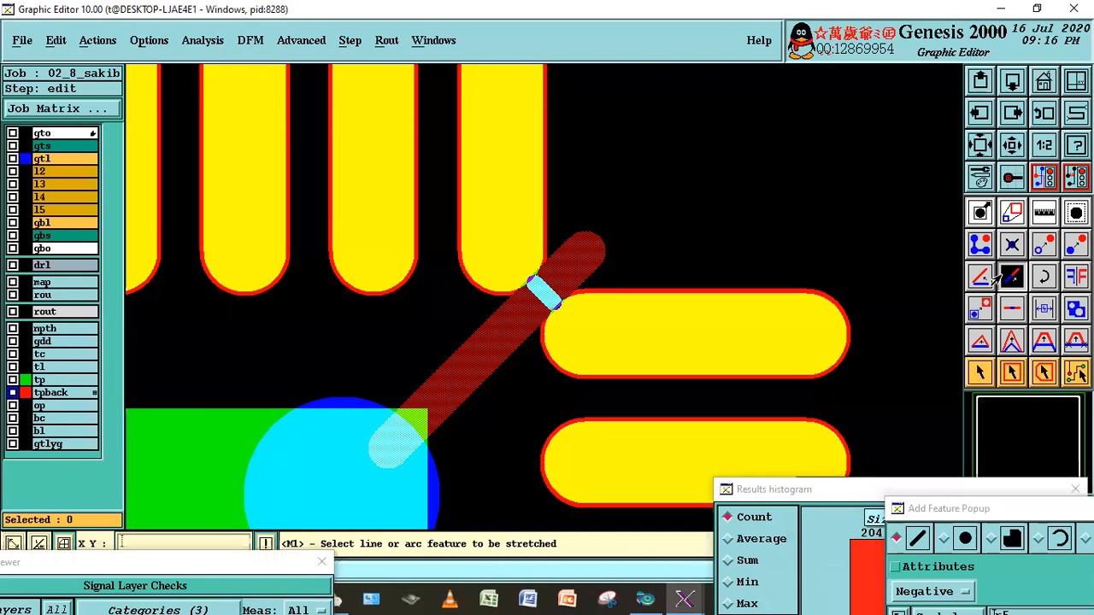
left_click(556, 277)
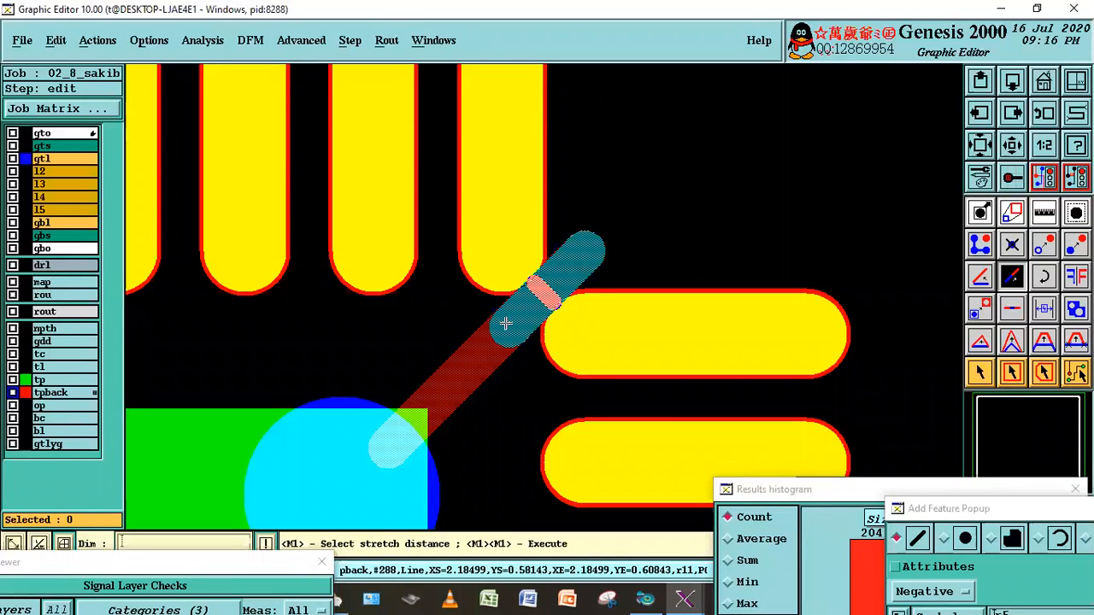
double_click(523, 378)
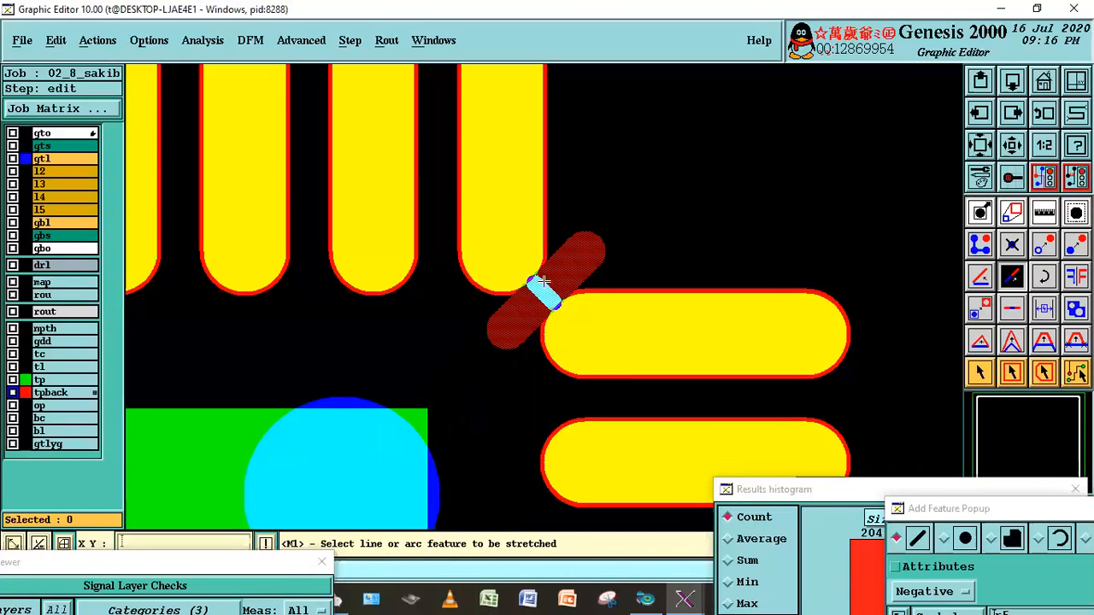
Undo both stretches of the upper-right corner's negative line.
right_click(703, 151)
left_click(743, 181)
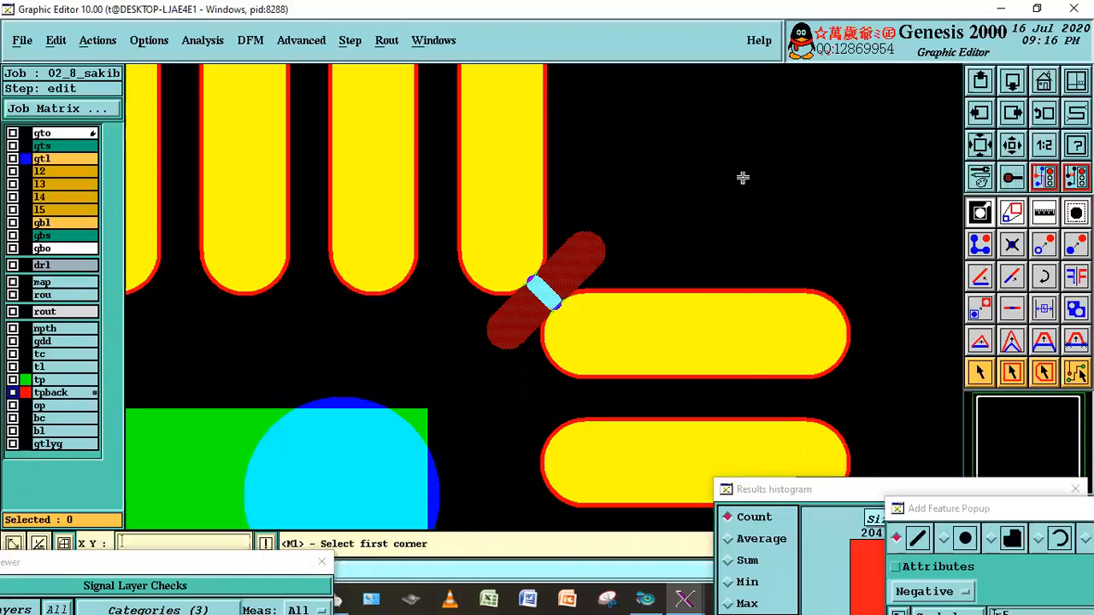
key("ctrl+z")
key("ctrl+z")
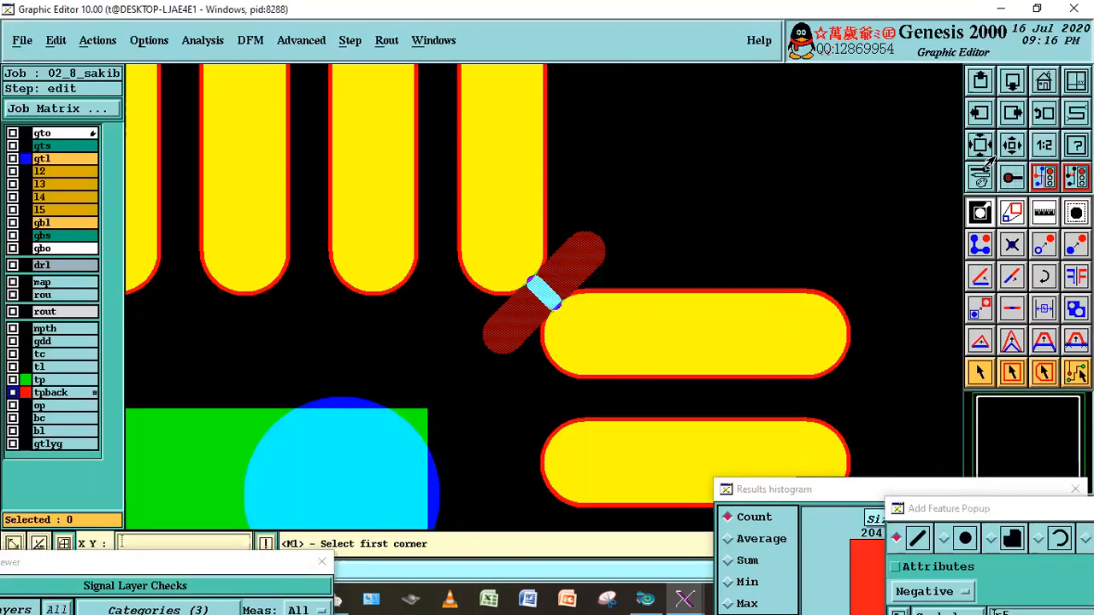
Rotate the negative line at the quad component's upper-left corner so it passes lengthwise between the two adjoining pads.
left_click(1010, 147)
right_click(479, 278)
left_click(517, 306)
left_click(221, 221)
left_click(375, 393)
left_click(299, 179)
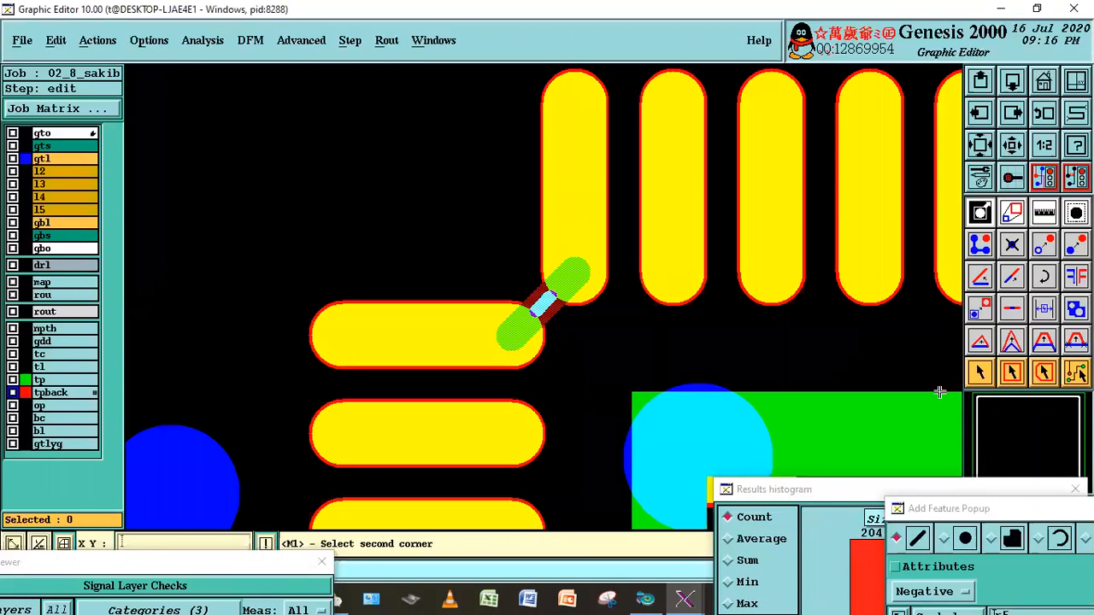
left_click(665, 404)
left_click(1044, 276)
left_click(649, 333)
double_click(651, 334)
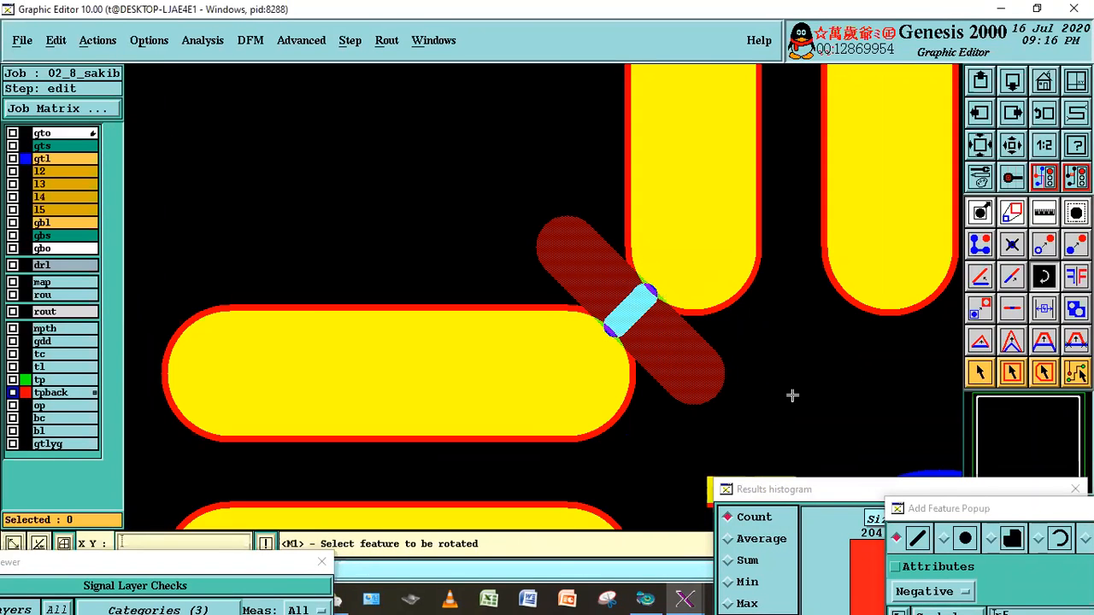
Rotate the negative line at the quad component's lower-left corner so it passes lengthwise between the two adjoining pads.
scroll(637, 304, "down", 5)
right_click(612, 314)
left_click(633, 345)
left_click(521, 372)
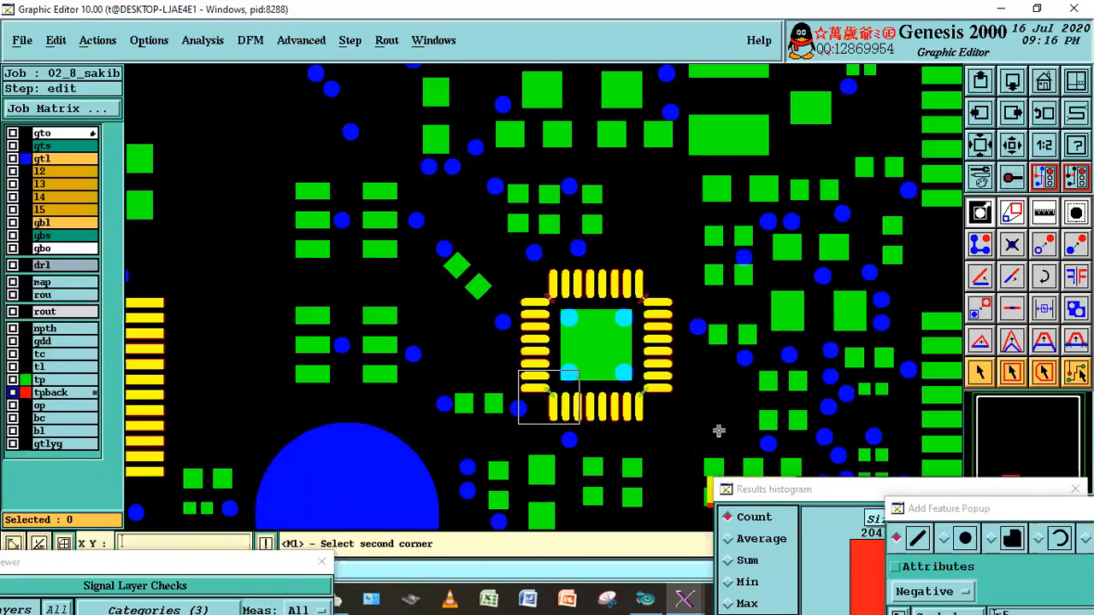
left_click(719, 431)
left_click(416, 147)
left_click(664, 390)
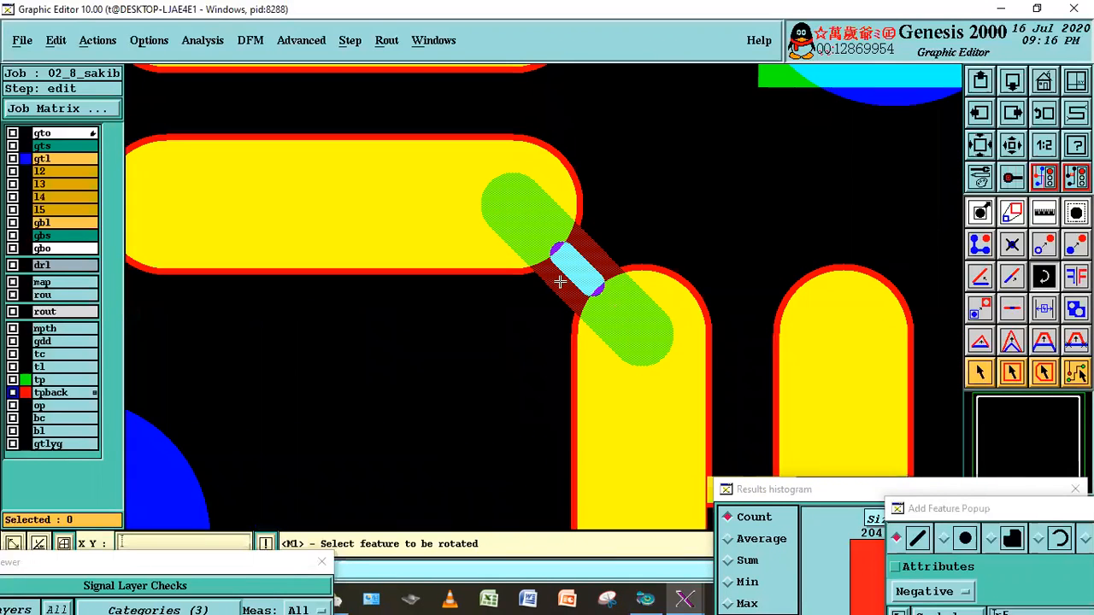
left_click(559, 281)
double_click(719, 225)
left_click(598, 246)
left_click(777, 196)
double_click(778, 201)
Rotate the negative line at the quad component's lower-right corner so it passes lengthwise between the two adjoining pads.
left_click(1015, 141)
left_click(1015, 141)
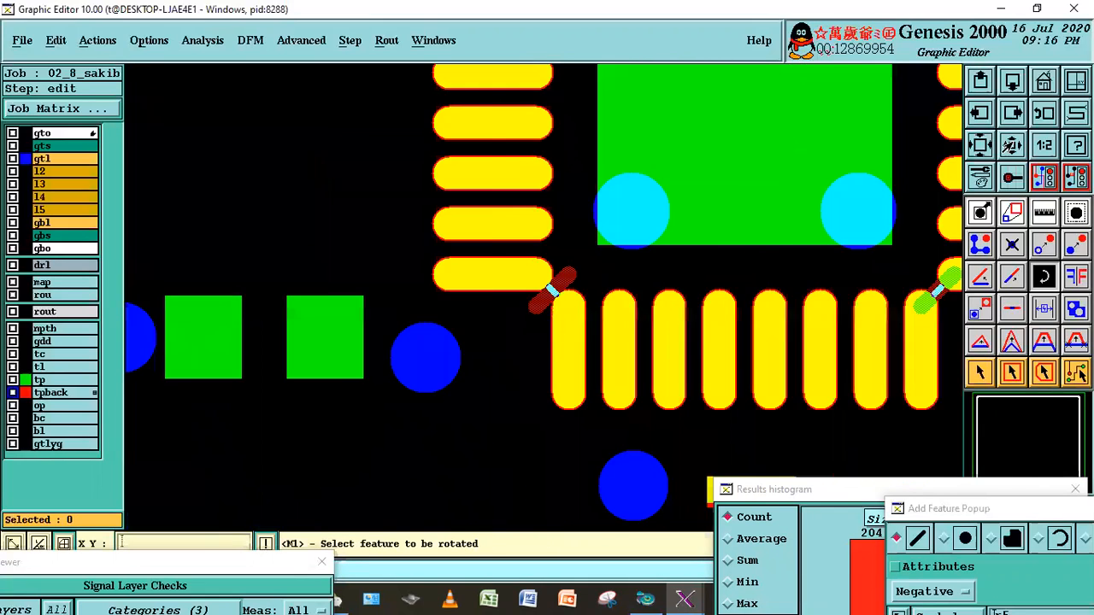
left_click(1015, 140)
right_click(771, 324)
left_click(771, 324)
left_click(686, 254)
left_click(781, 317)
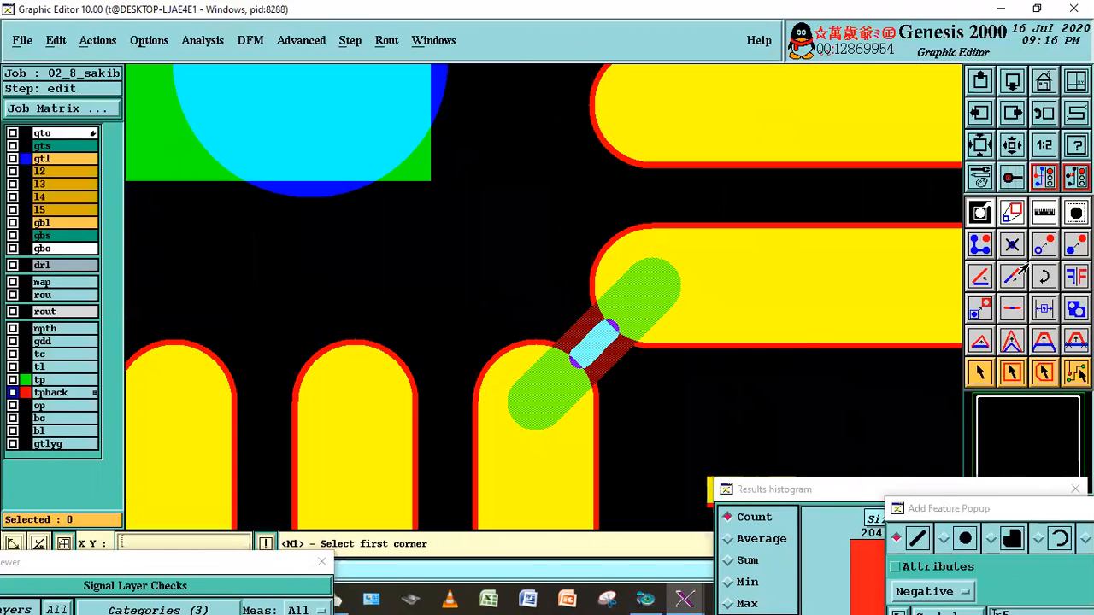
left_click(619, 355)
left_click(692, 404)
double_click(943, 282)
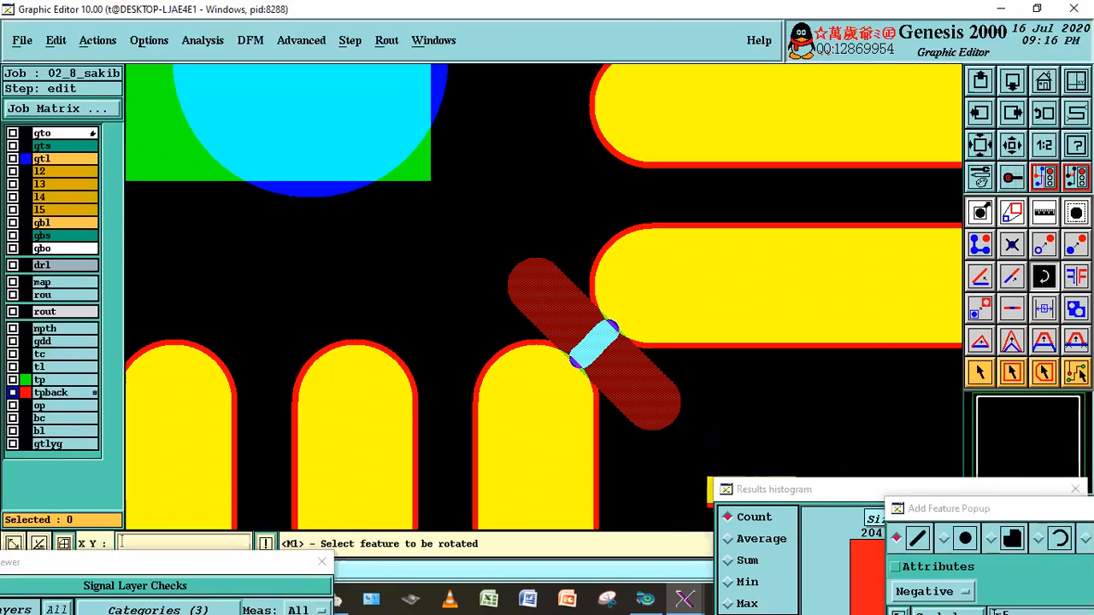
Hide the tp and gtl layers and show the whole board with only tpback displayed.
left_click(44, 379)
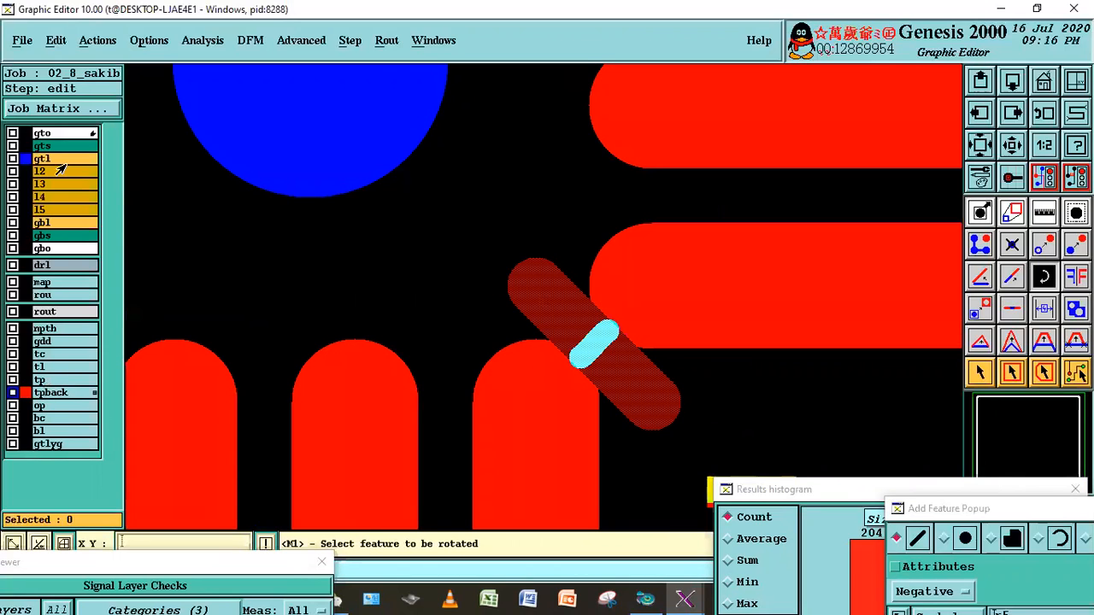
left_click(59, 159)
left_click(1038, 82)
right_click(650, 253)
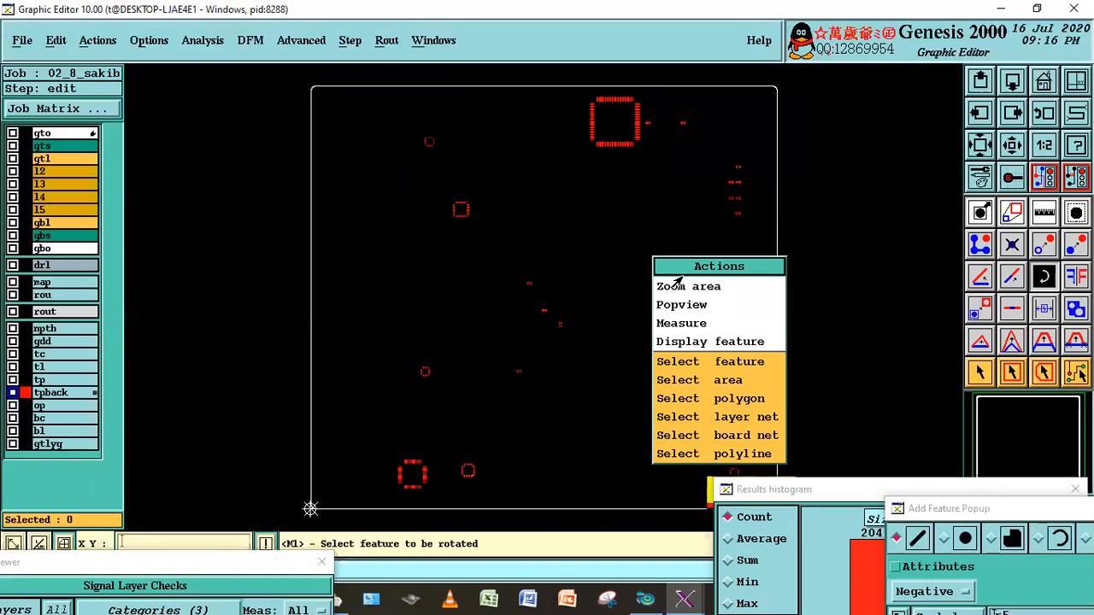
left_click(680, 285)
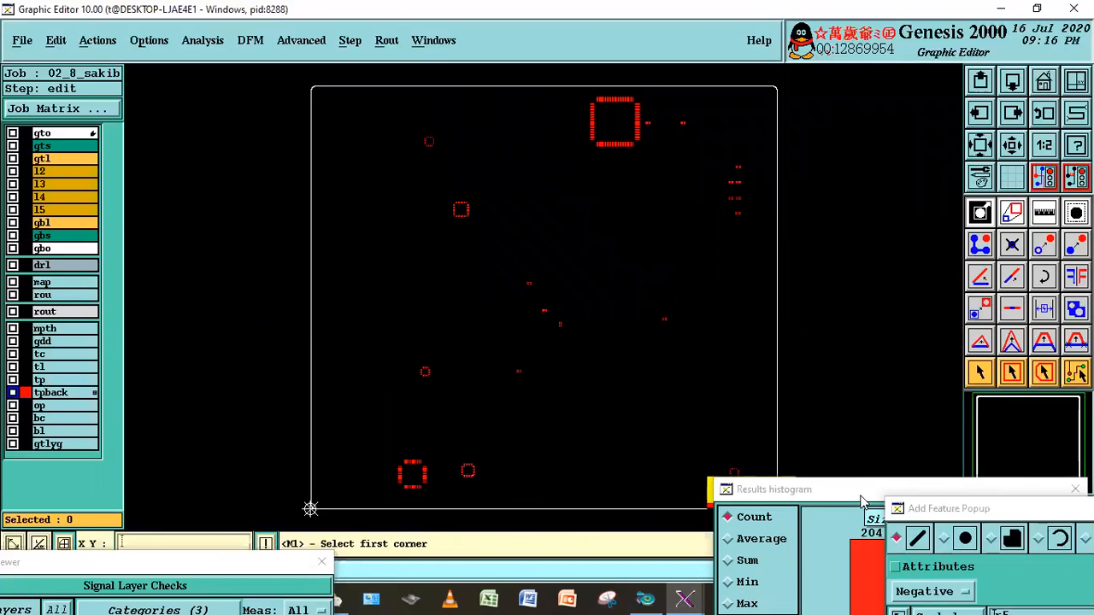
Review the spacing histogram over the board, close the Add Feature popup and move the histogram clear of the pads.
left_click_drag(848, 498, 336, 215)
left_click_drag(940, 515, 844, 246)
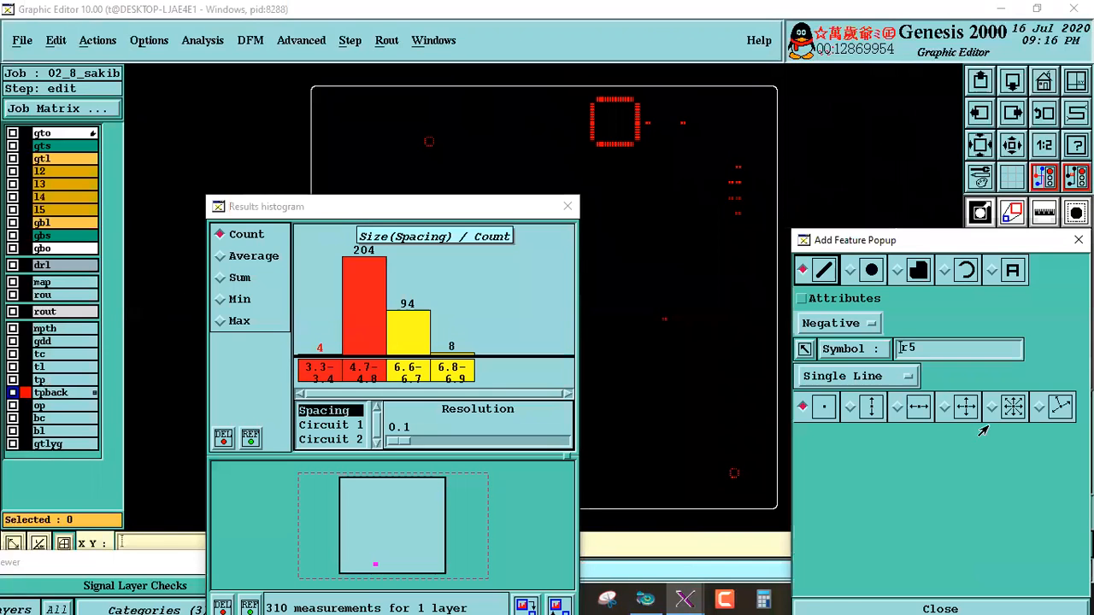
left_click_drag(983, 247, 802, 121)
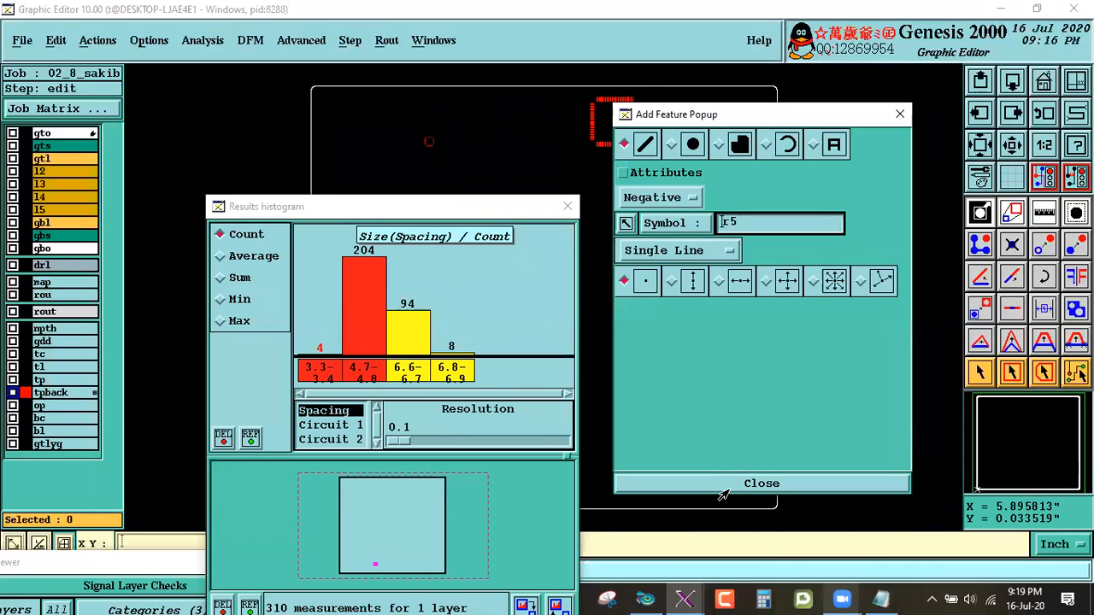
left_click(722, 486)
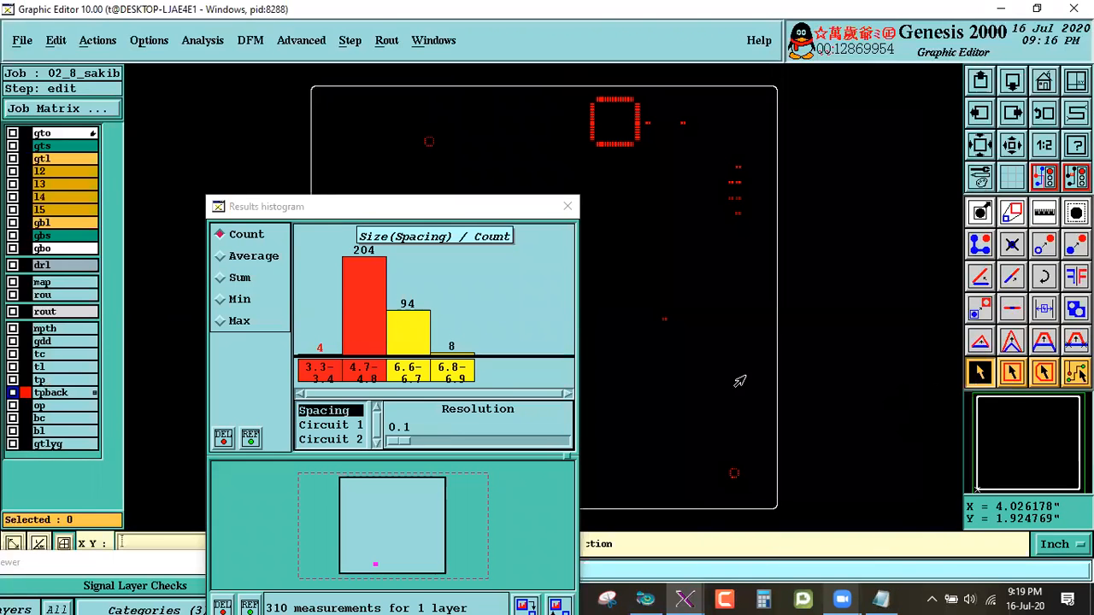
left_click_drag(363, 212, 936, 531)
Select all s11 line pads on tpback by global selection from a pad of the large upper quad component.
right_click(650, 237)
left_click(675, 265)
left_click(588, 92)
left_click(647, 143)
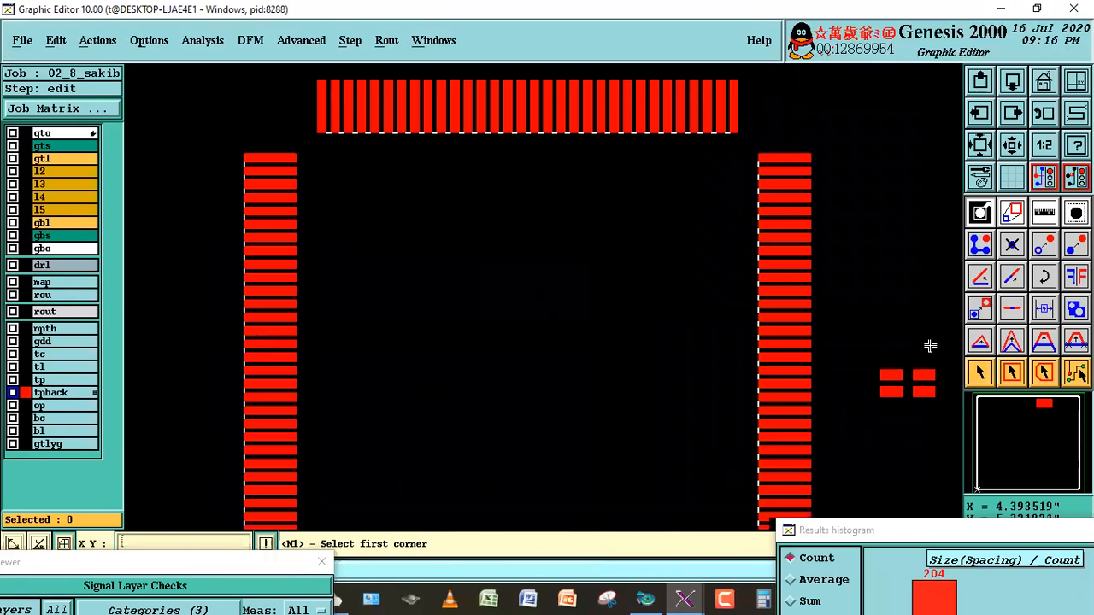
left_click(626, 109)
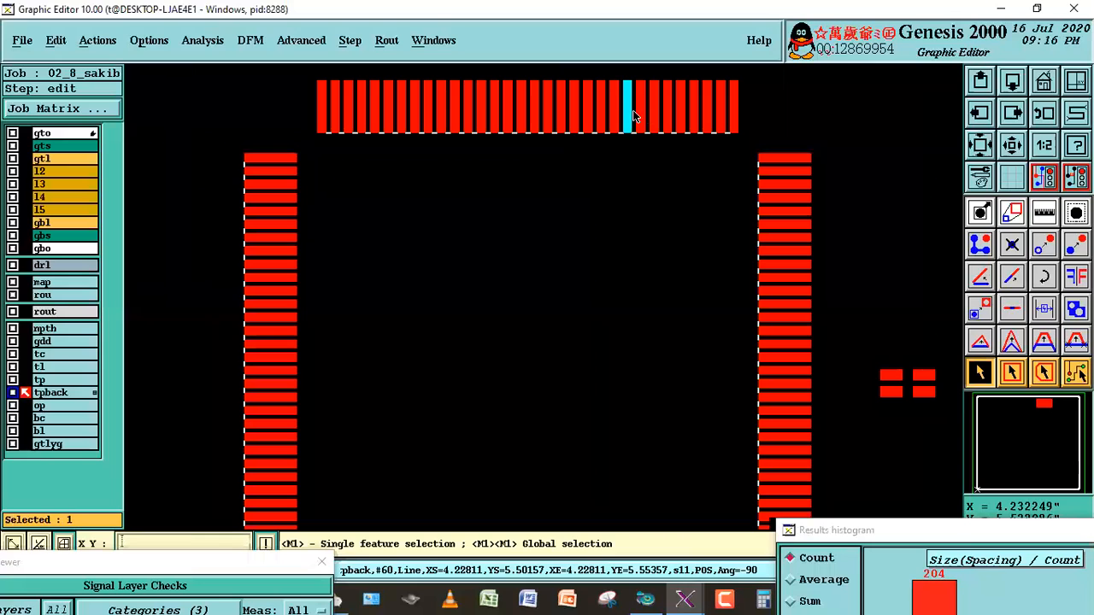
double_click(622, 109)
Add all r11 line pads on tpback to the selection by global selection from a pad of the small upper quad component.
left_click(1043, 82)
right_click(535, 193)
left_click(546, 224)
left_click(439, 193)
left_click(495, 231)
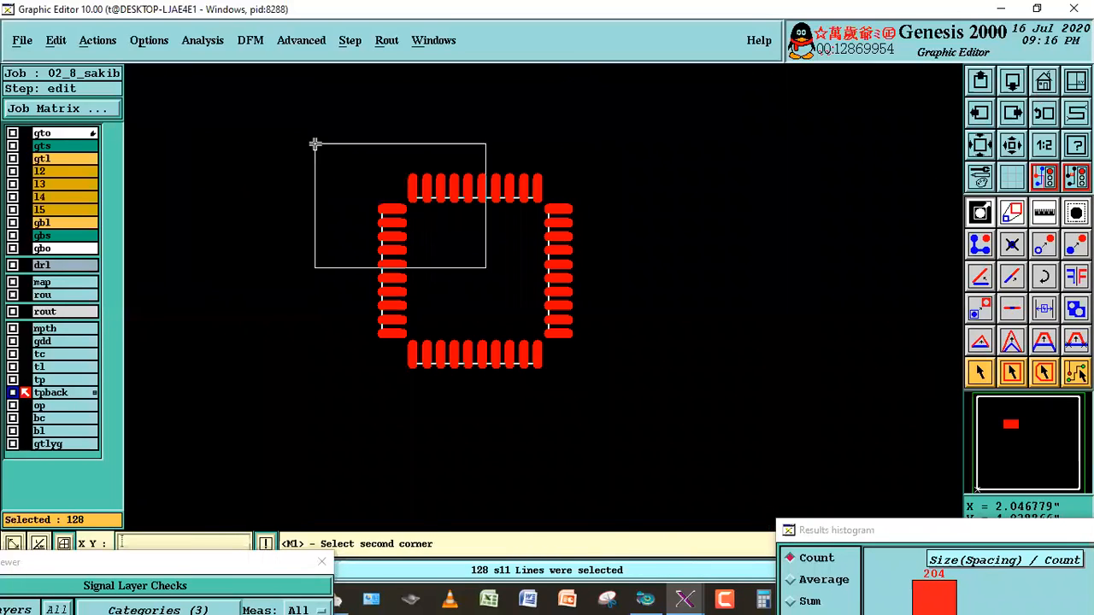
left_click(633, 424)
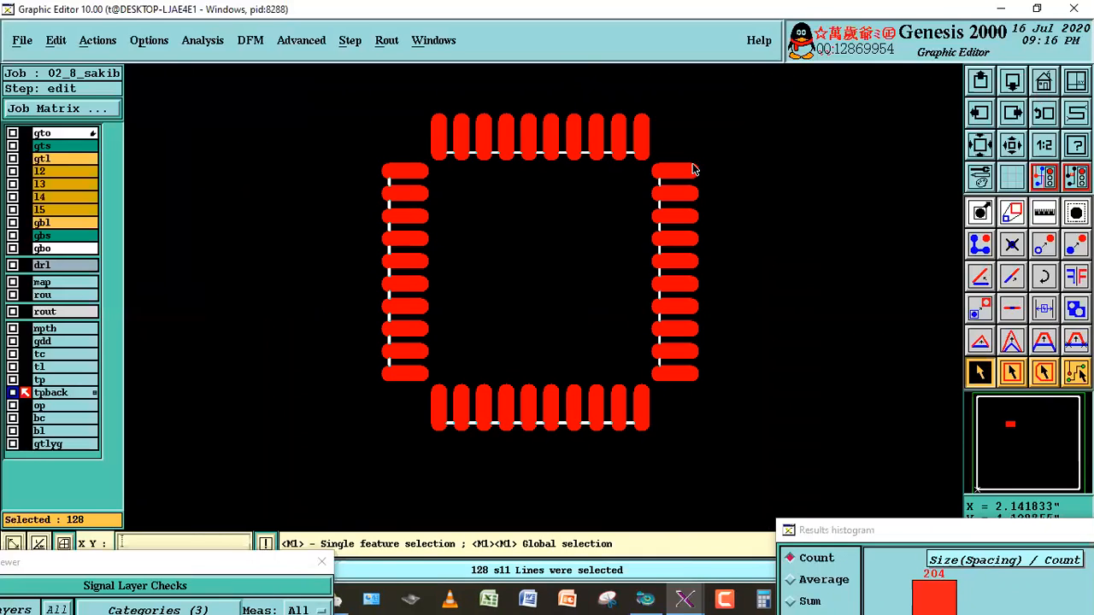
double_click(693, 170)
Inspect the two lower small quad components and the whole board to check which tpback pads are selected.
left_click(1043, 81)
right_click(647, 237)
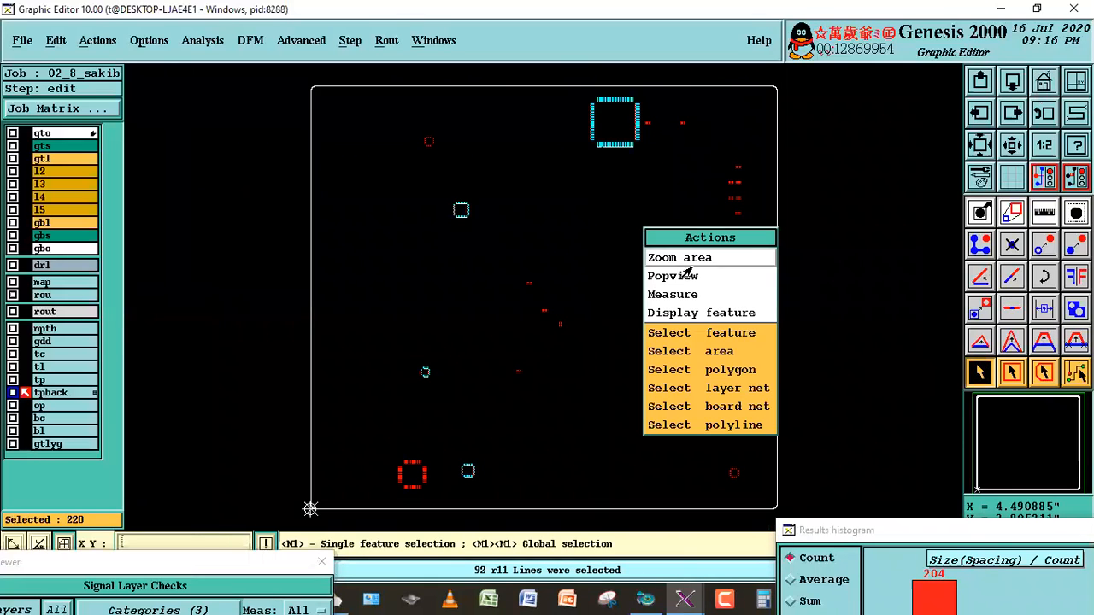
left_click(675, 264)
right_click(652, 247)
left_click(670, 270)
left_click(413, 346)
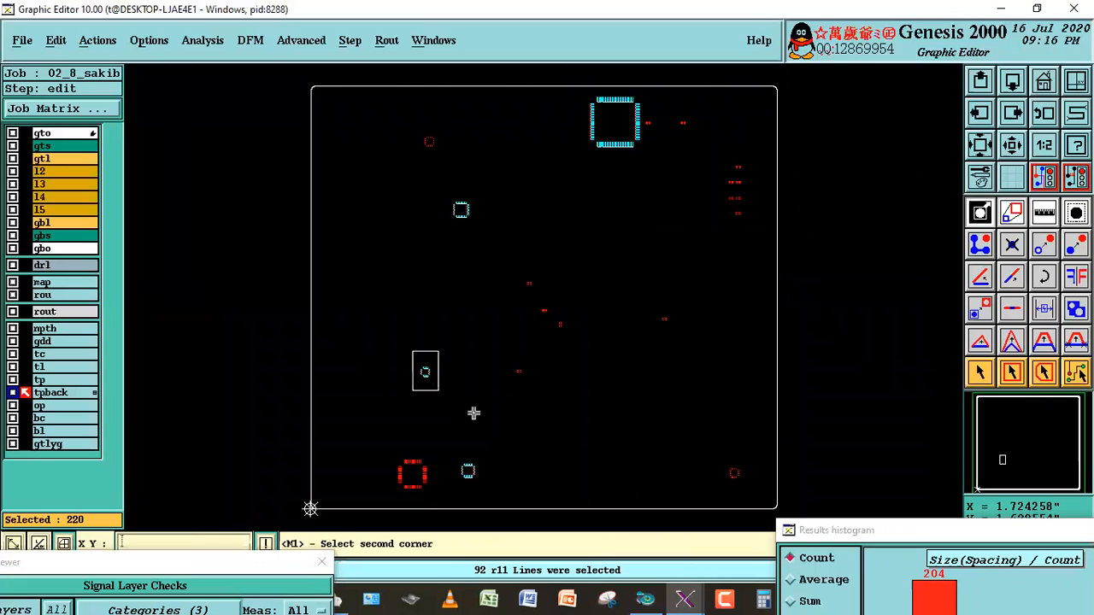
left_click(473, 412)
key("Home")
left_click(439, 452)
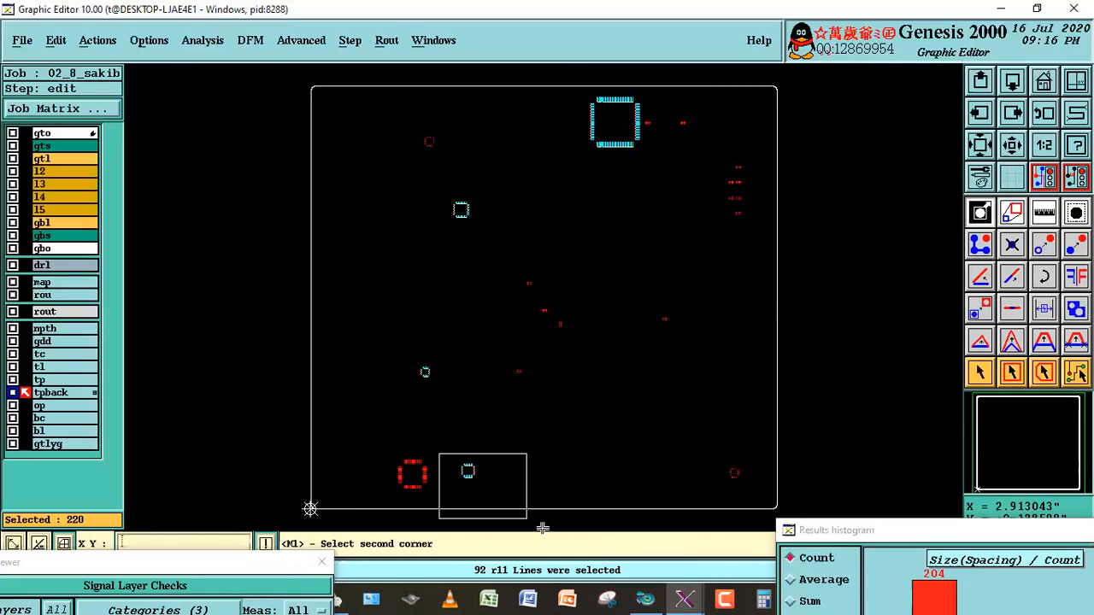
left_click(539, 522)
left_click(1044, 81)
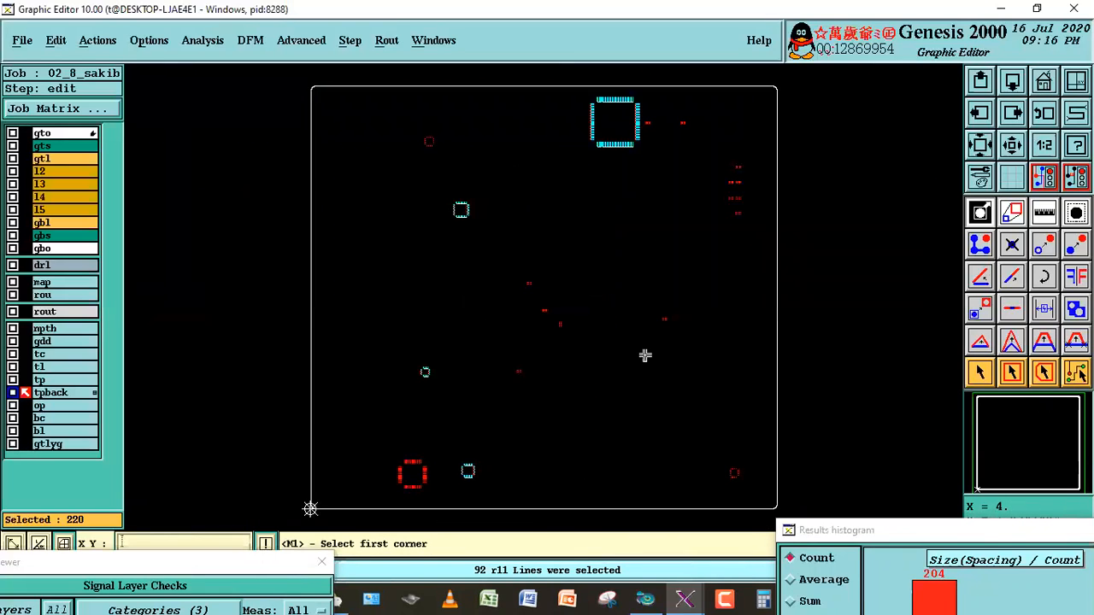
Move the results histogram clear of the board and resize the selected tpback pads by -0.3 mil with no corner control.
left_click(953, 538)
left_click_drag(858, 321, 964, 452)
left_click(47, 40)
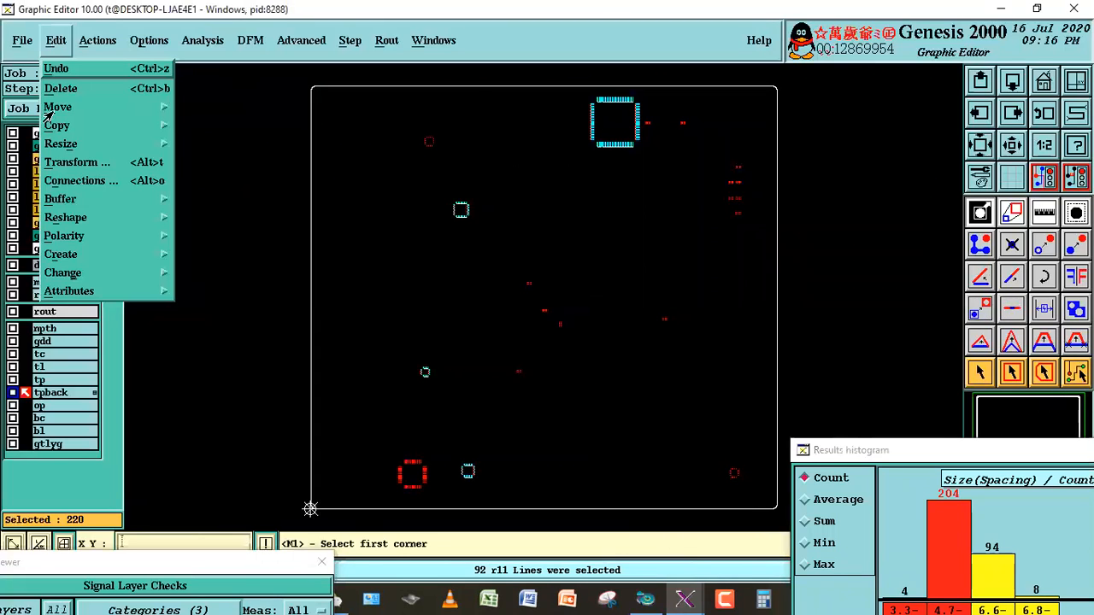
mouse_move(44, 145)
left_click(184, 147)
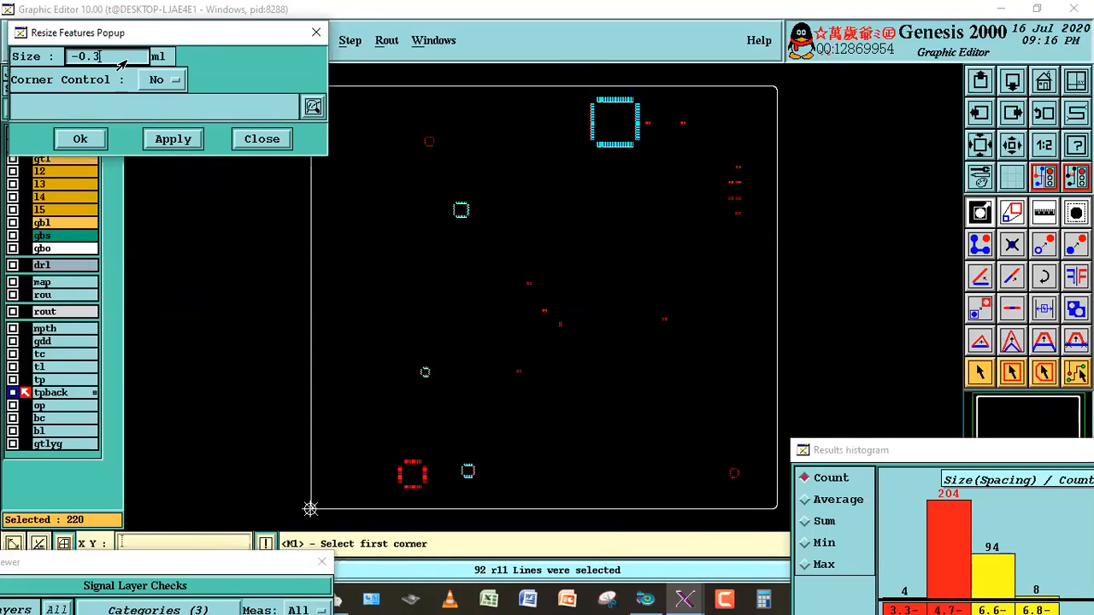
left_click(79, 139)
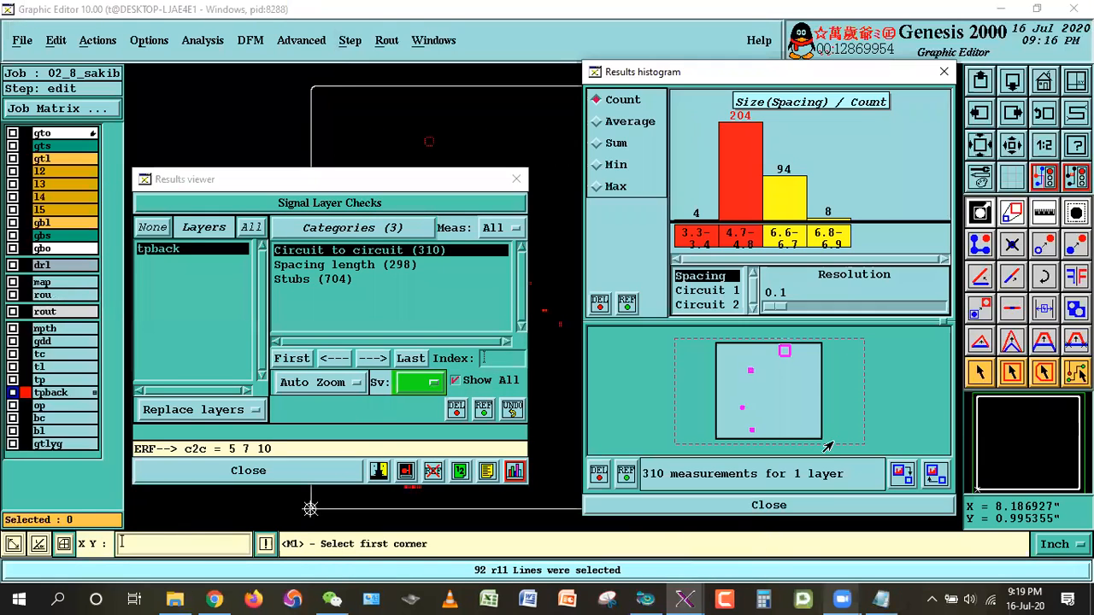
Rerun the Signal Layer Checks on tpback and review the updated spacing histogram.
left_click(813, 503)
left_click(454, 379)
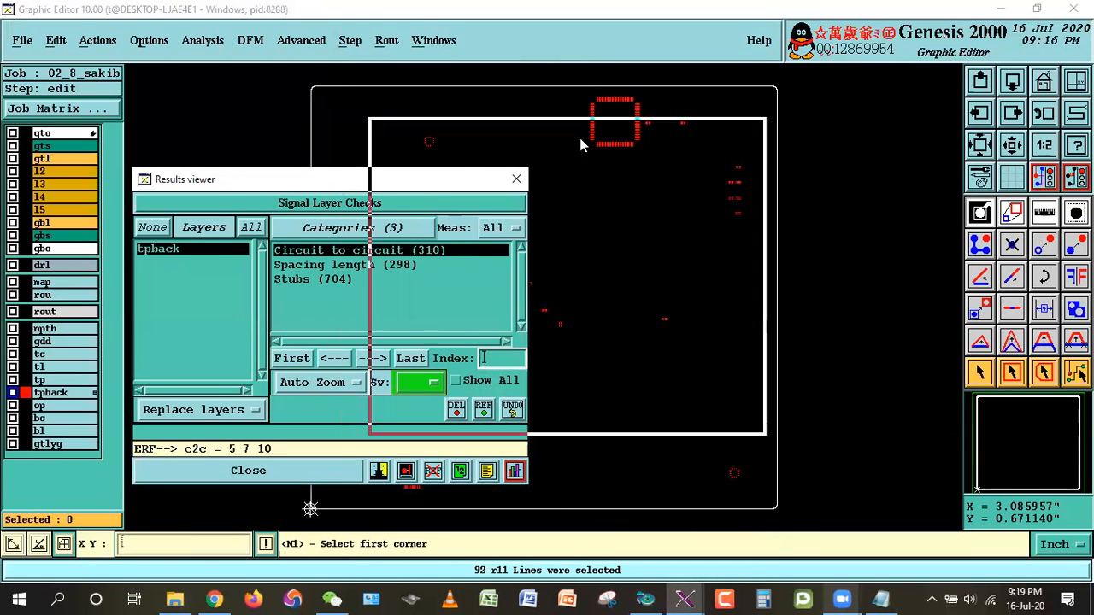
left_click_drag(580, 138, 581, 139)
left_click(568, 420)
left_click_drag(223, 71, 353, 72)
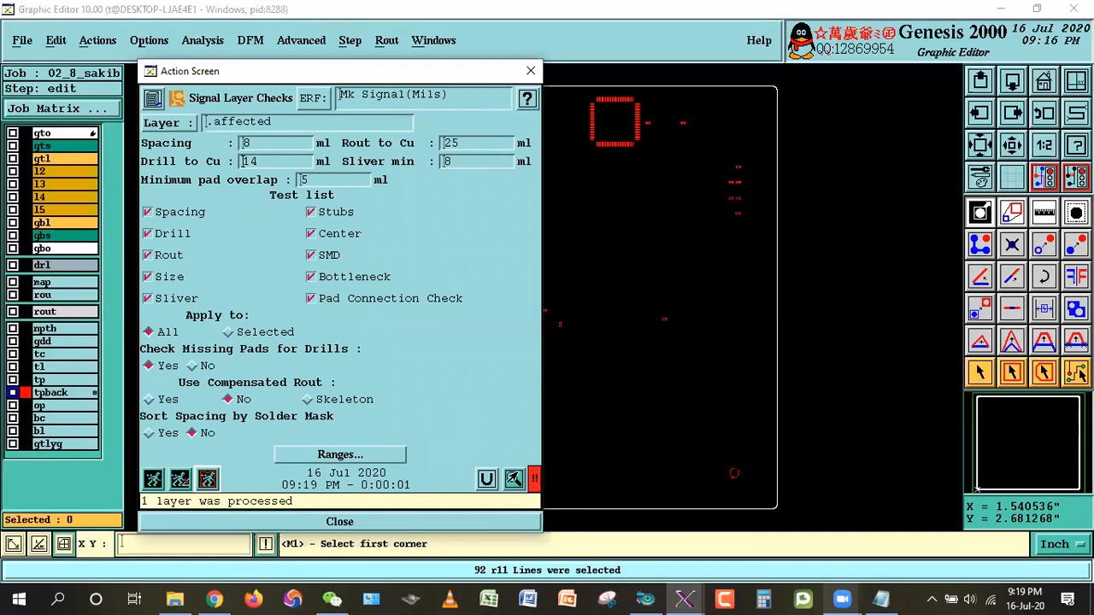
left_click(514, 477)
left_click(228, 208)
left_click(442, 423)
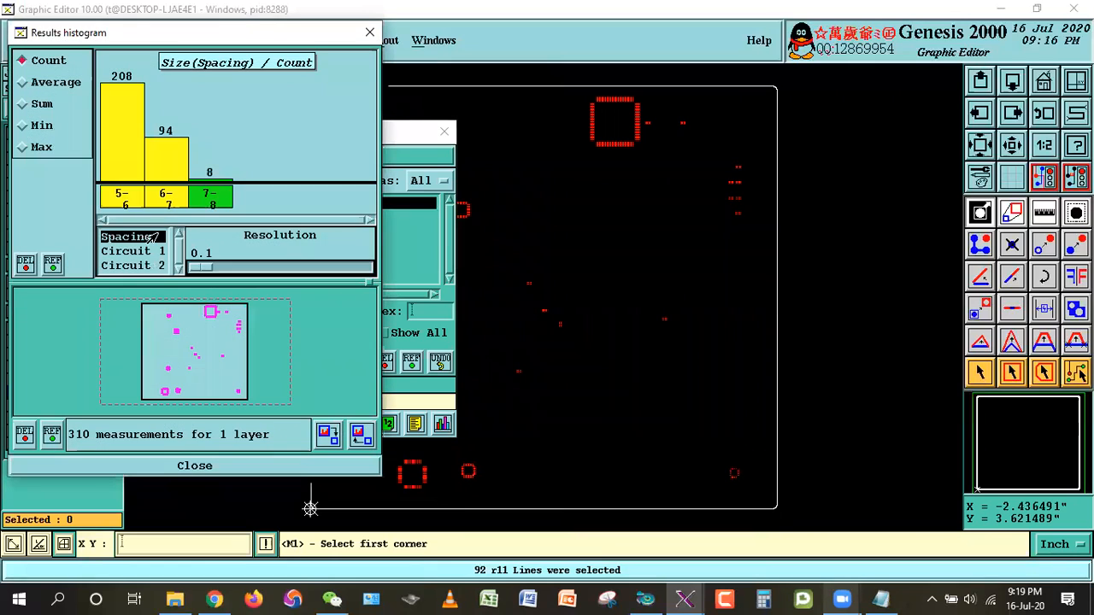
left_click(195, 466)
left_click(176, 419)
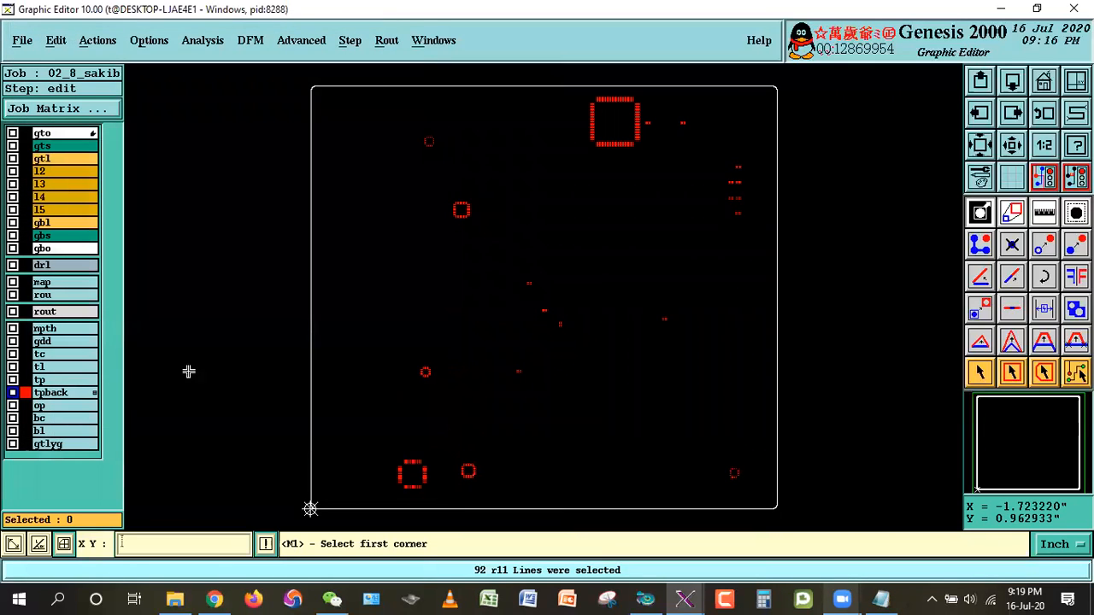
left_click(980, 371)
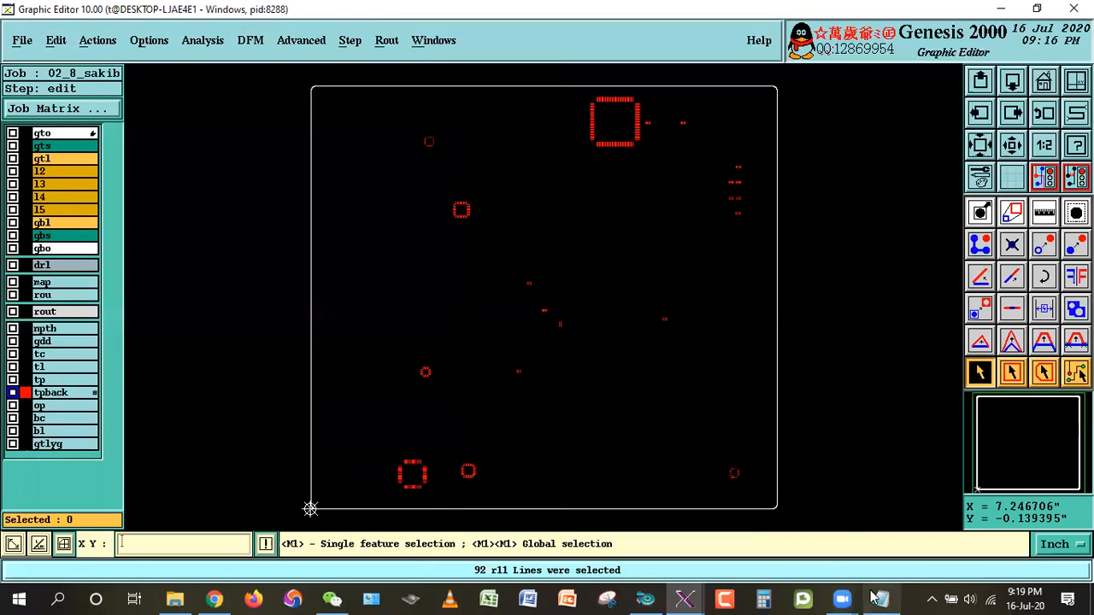
Switch to Outer Layer Steps.txt in Notepad, read instruction 10 and return to the Graphic Editor.
key("alt+Tab")
left_click_drag(20, 365, 869, 373)
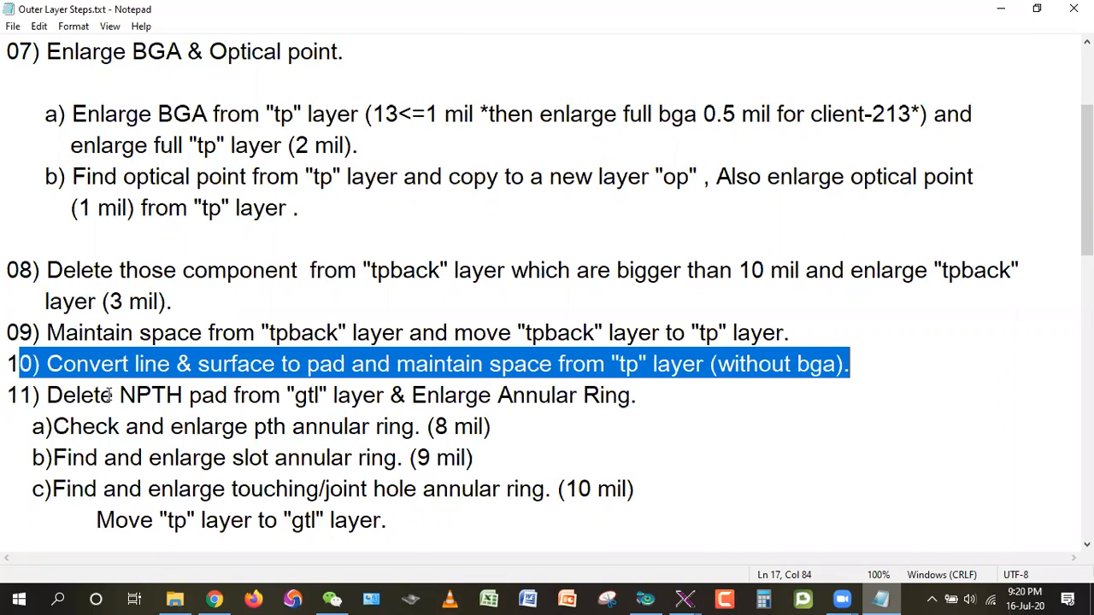
left_click(1001, 9)
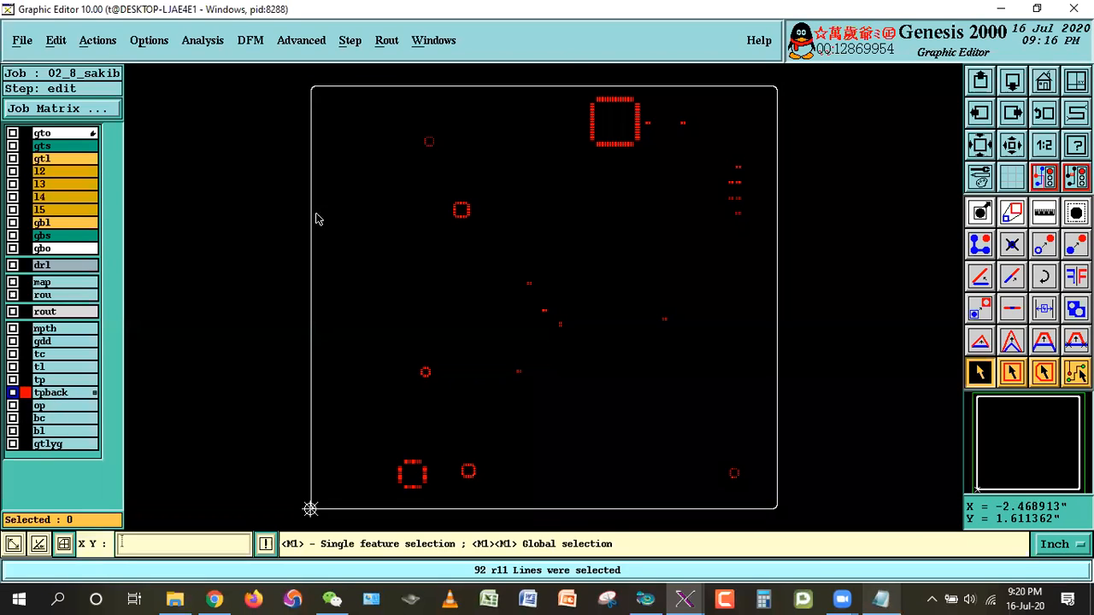
Select all features on tpback through the features filter.
left_click(986, 207)
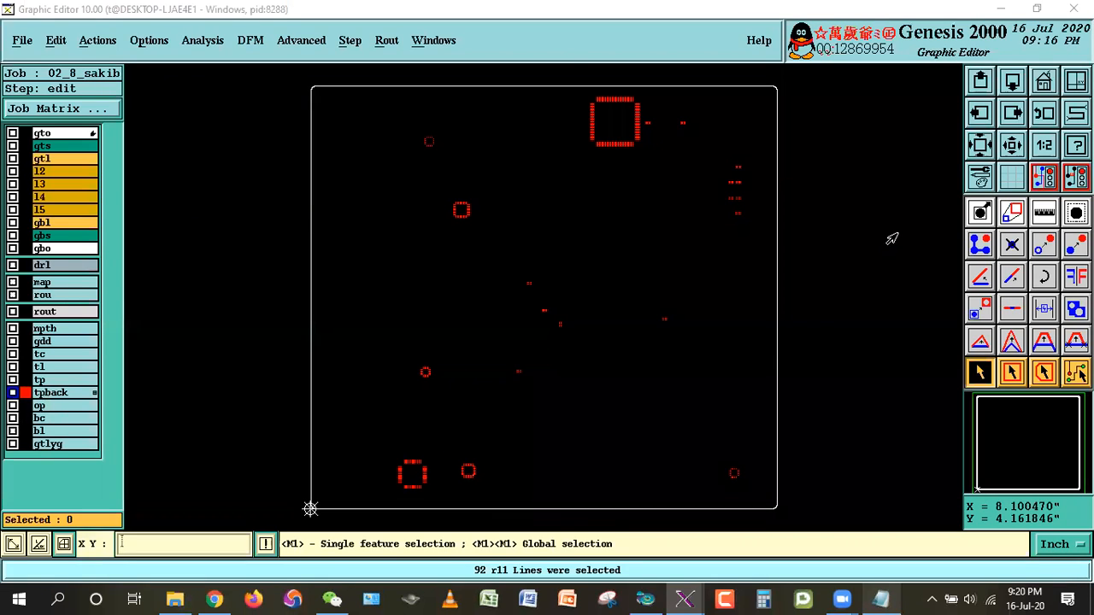
left_click(827, 298)
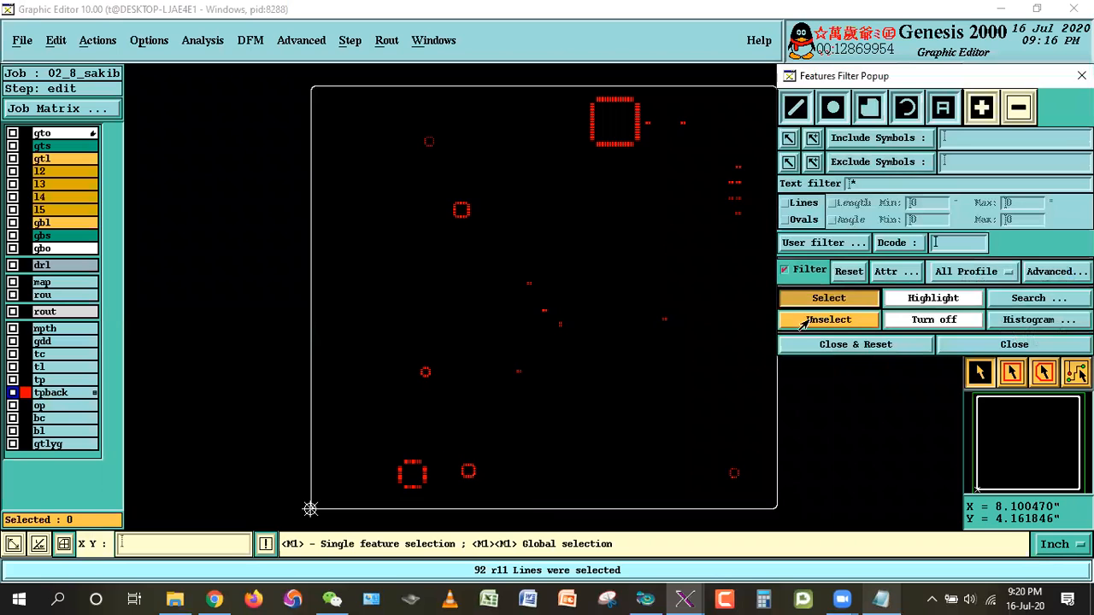
left_click(958, 345)
key("ctrl+c")
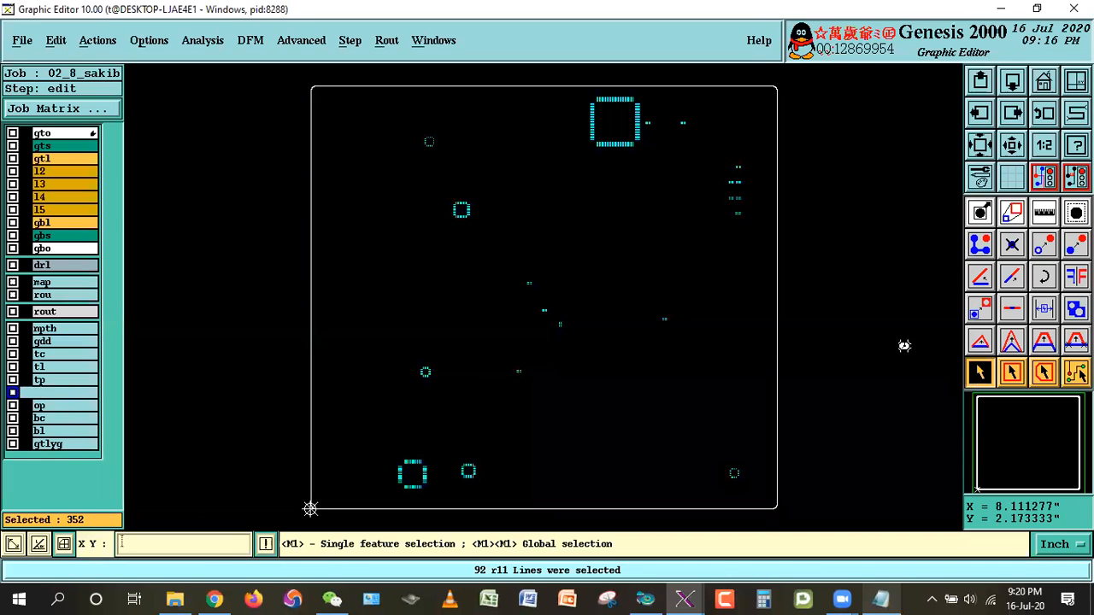
Delete the tp features that touch tpback, using reference selection with tpback as the reference layer and Touch mode.
left_click(34, 380)
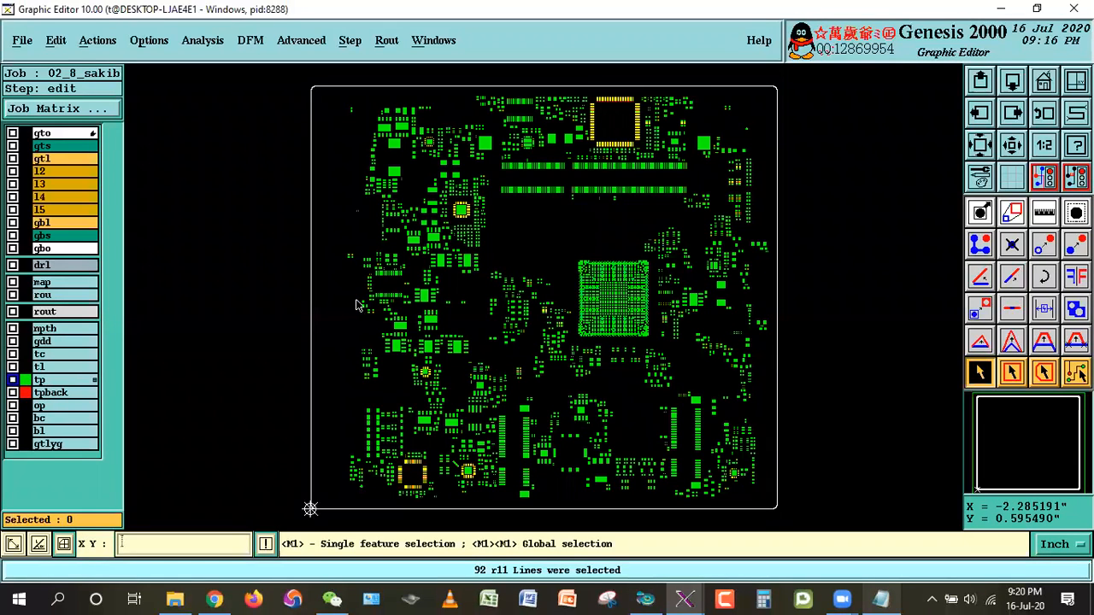
left_click(97, 40)
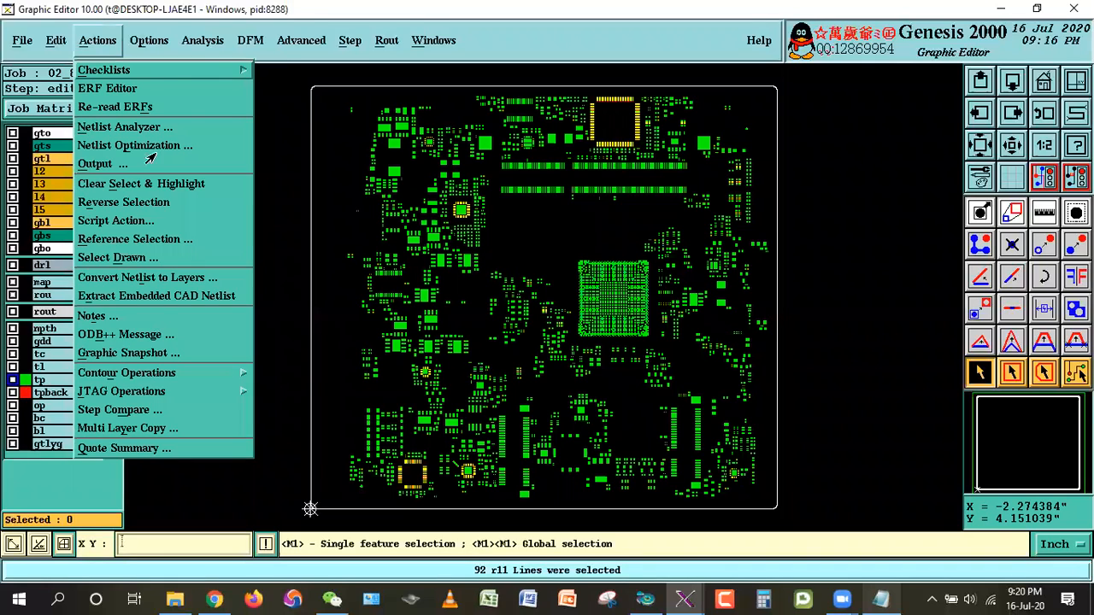
left_click(135, 238)
left_click(105, 117)
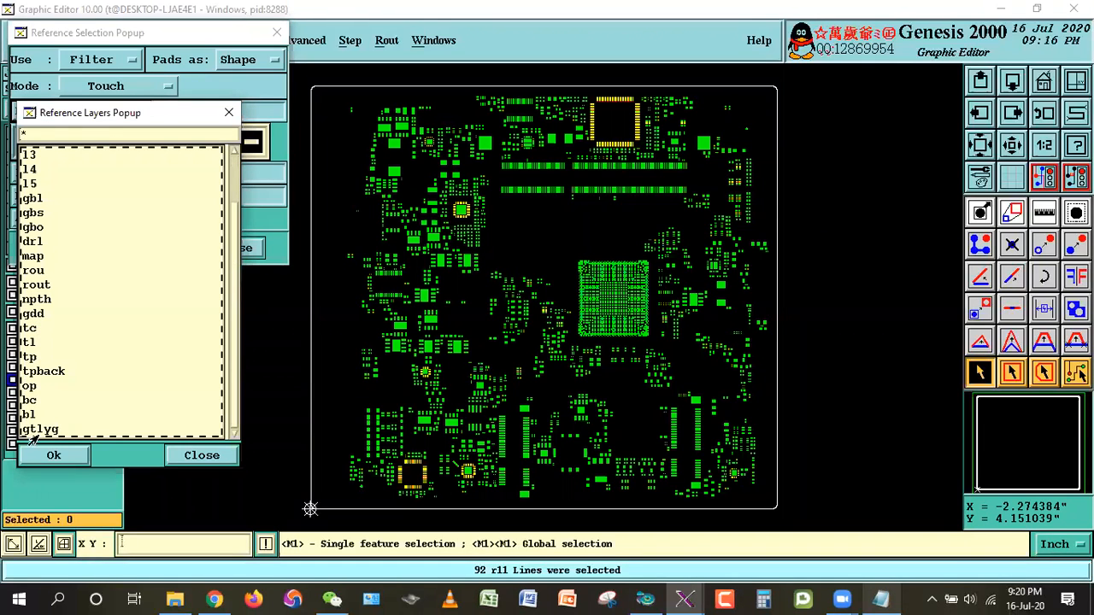
double_click(39, 373)
left_click(68, 249)
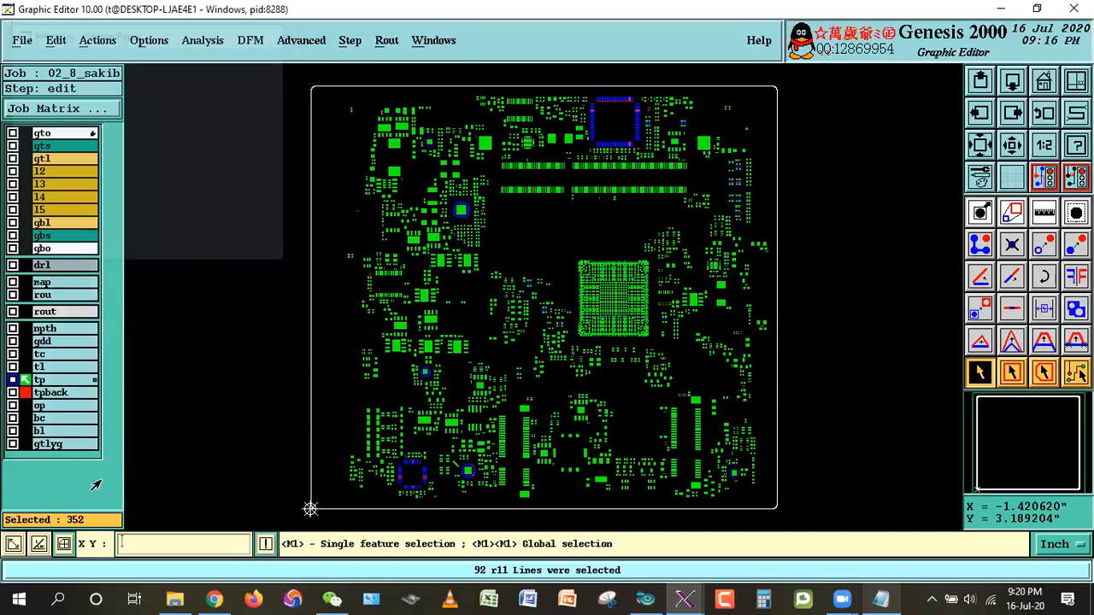
left_click(53, 42)
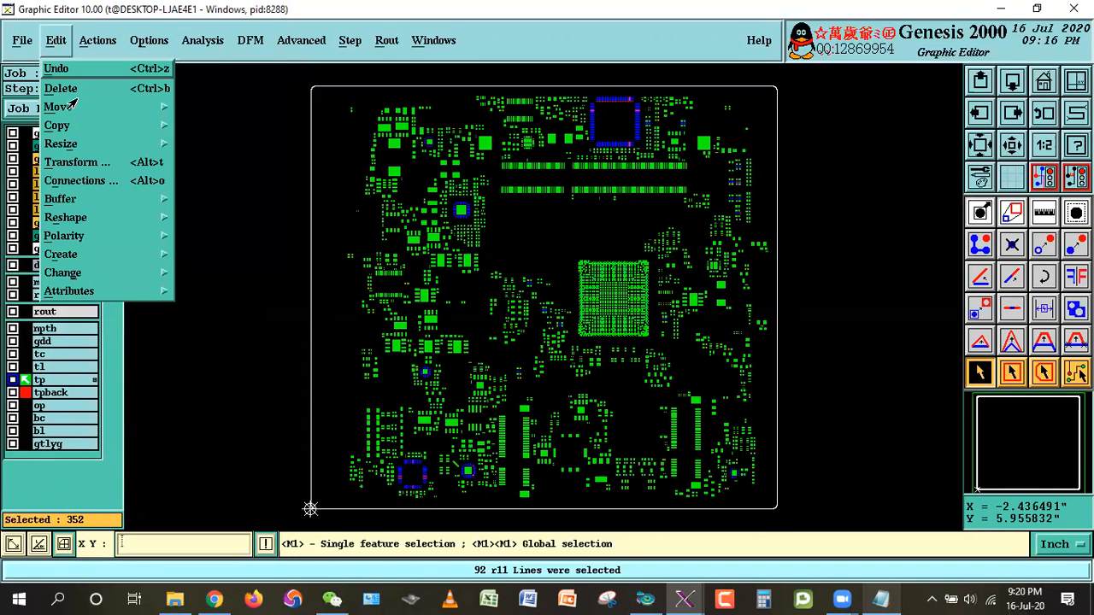
left_click(72, 88)
Make tpback the work layer and move all its features to layer tp.
left_click(13, 393)
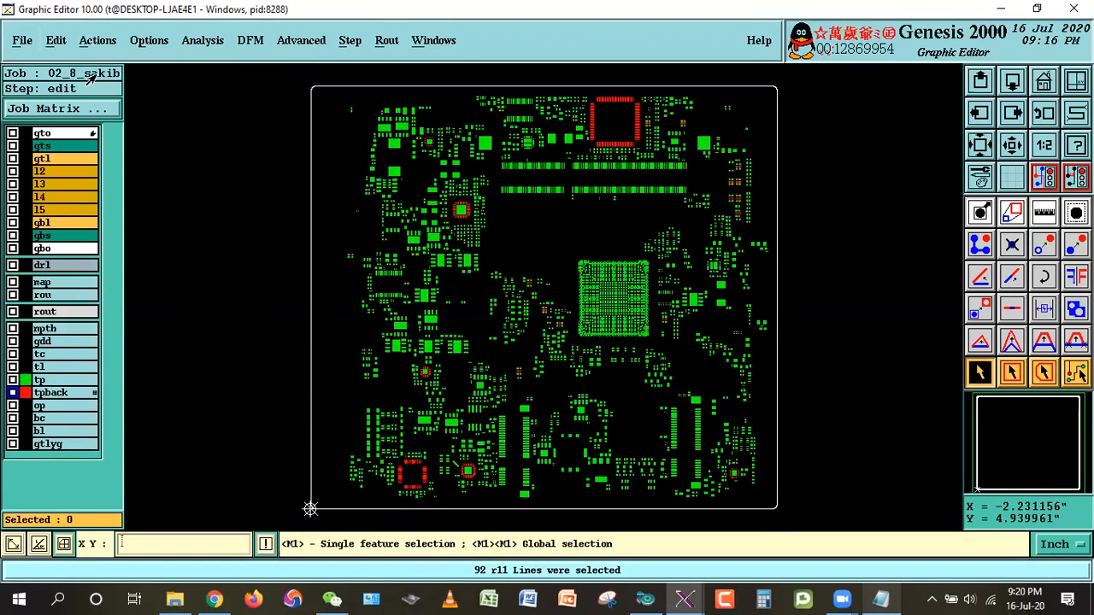
left_click(56, 41)
mouse_move(68, 106)
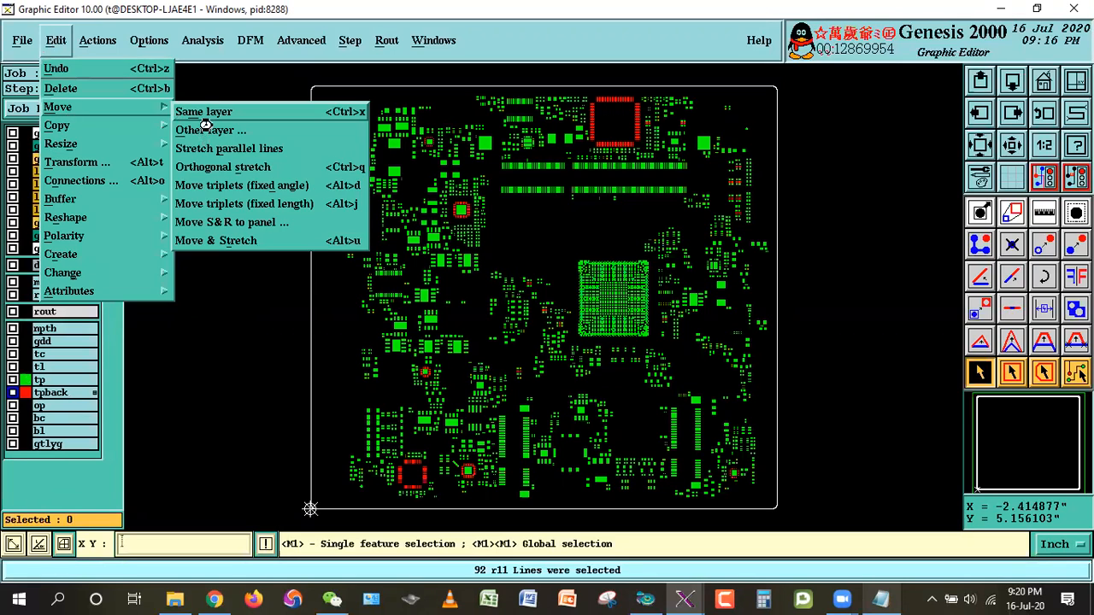
left_click(205, 130)
left_click(64, 54)
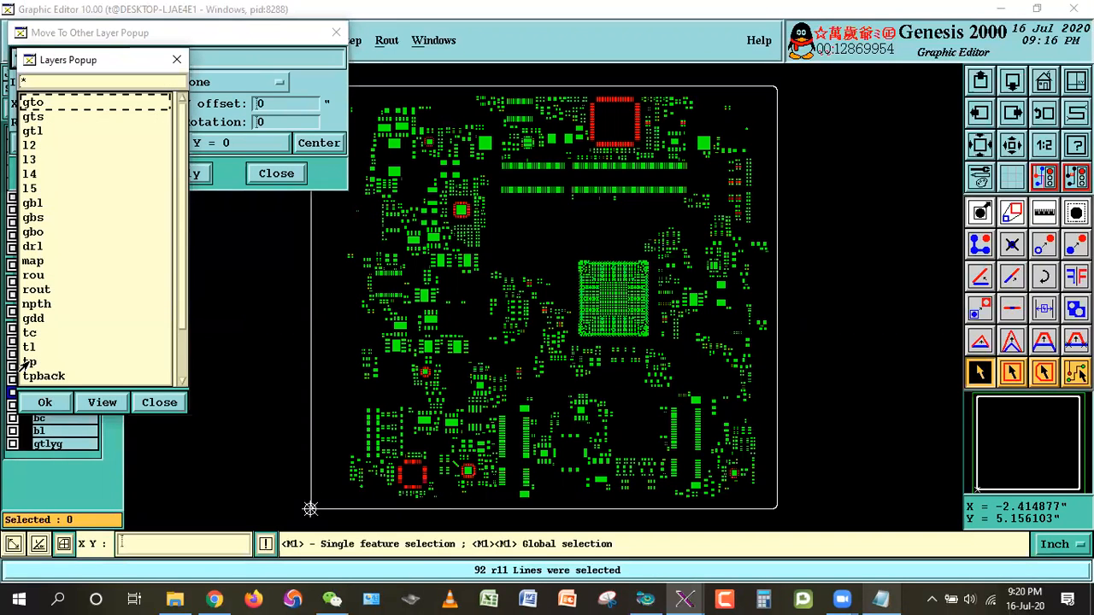
left_click(29, 361)
left_click(91, 176)
left_click(361, 346)
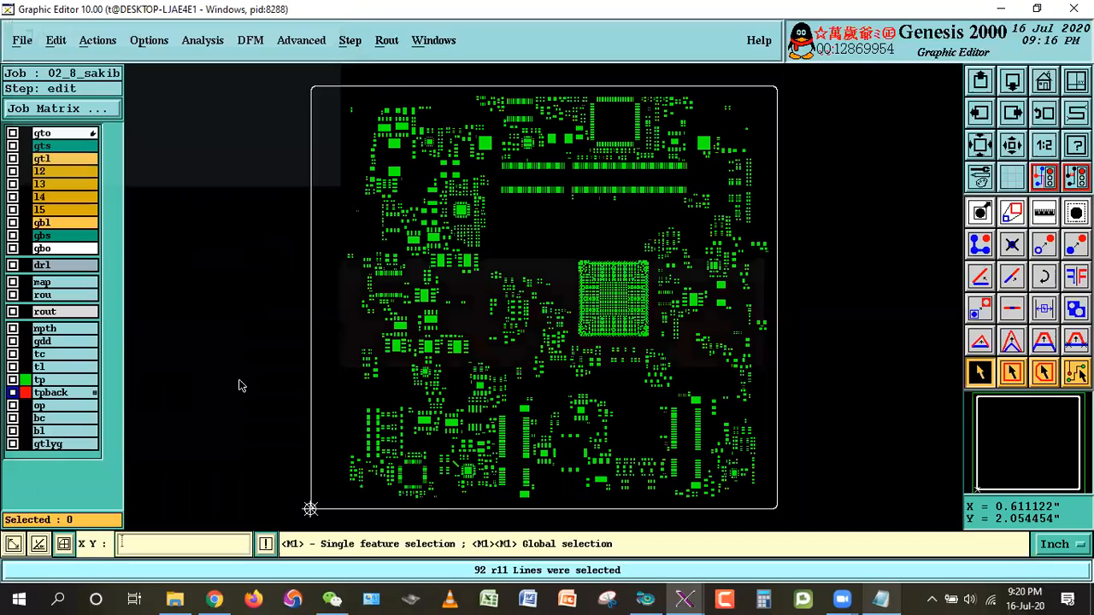
Delete the emptied tpback layer from the matrix and display tp alone as the work layer.
right_click(81, 396)
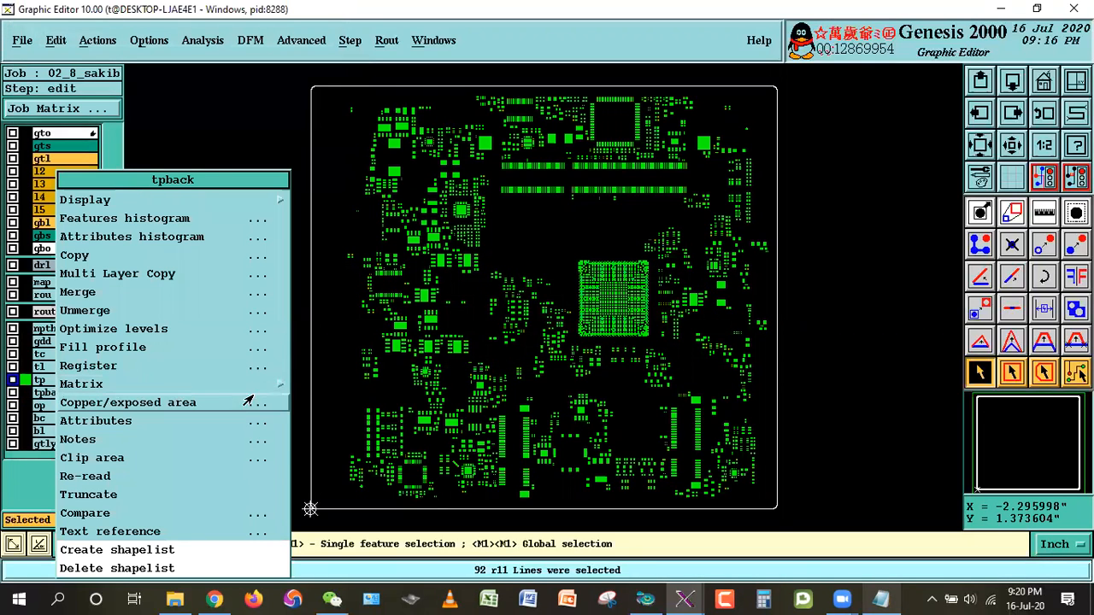
left_click(269, 384)
left_click(329, 446)
left_click(376, 345)
left_click(410, 344)
left_click(40, 381)
left_click(40, 381)
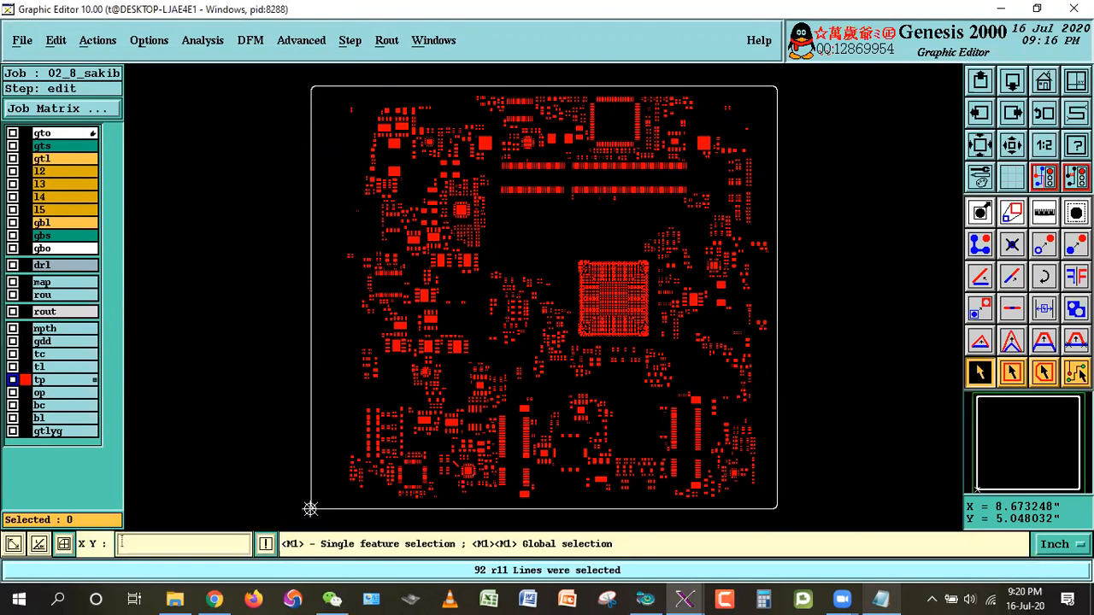
Filter the features by type and select all lines on the tp layer.
right_click(980, 373)
left_click_drag(929, 76, 929, 119)
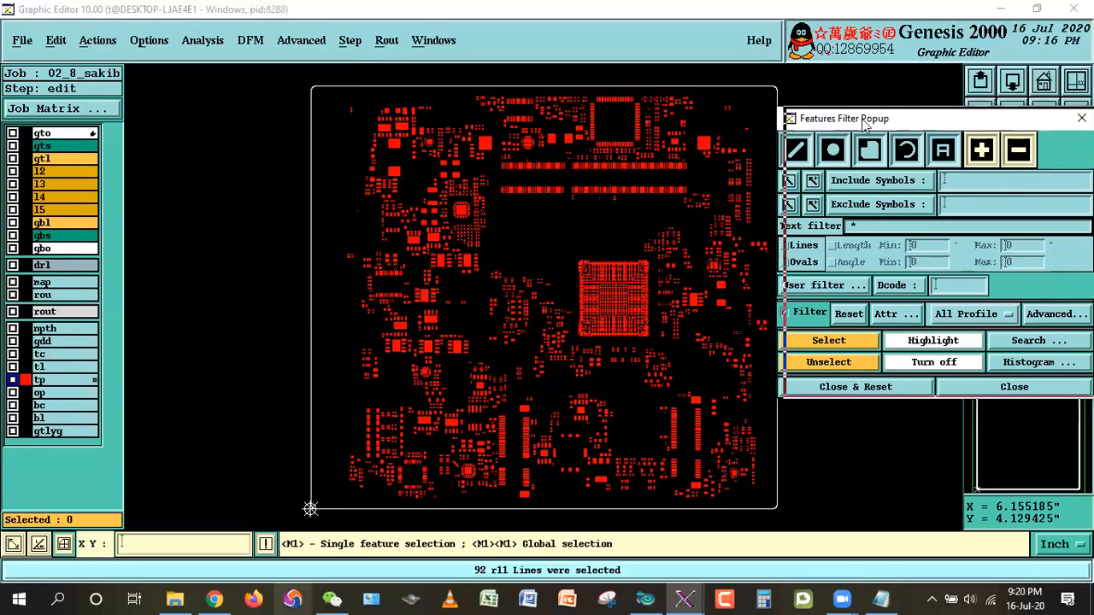
left_click_drag(842, 127, 852, 126)
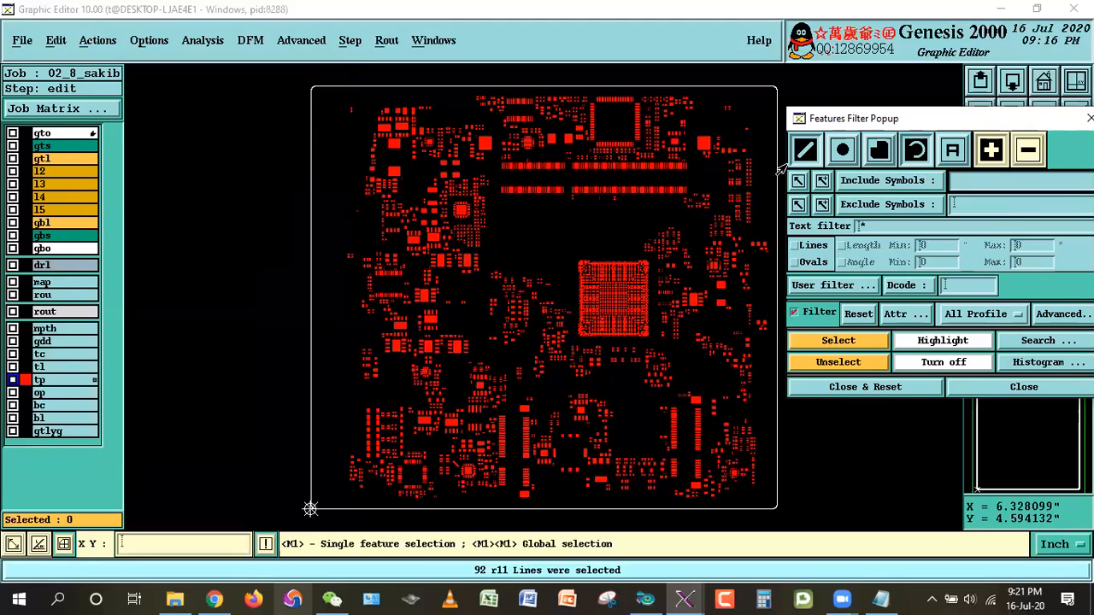
left_click(870, 336)
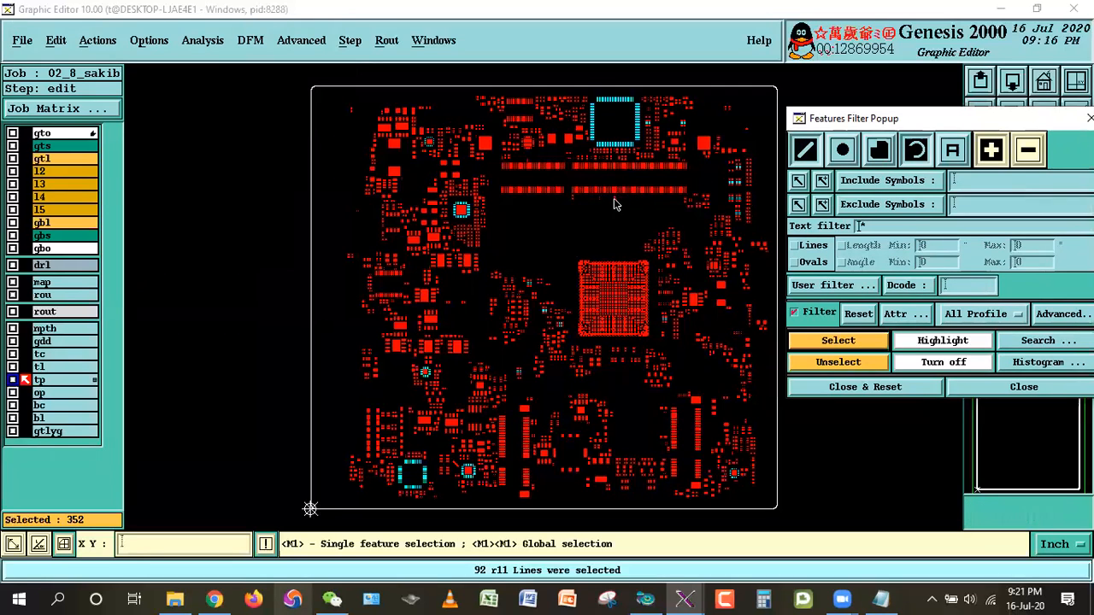
Reread the line and surface to pad conversion instruction in Outer Layer Steps.txt in Notepad.
key("alt+Tab")
left_click_drag(140, 365, 353, 364)
left_click_drag(132, 365, 163, 364)
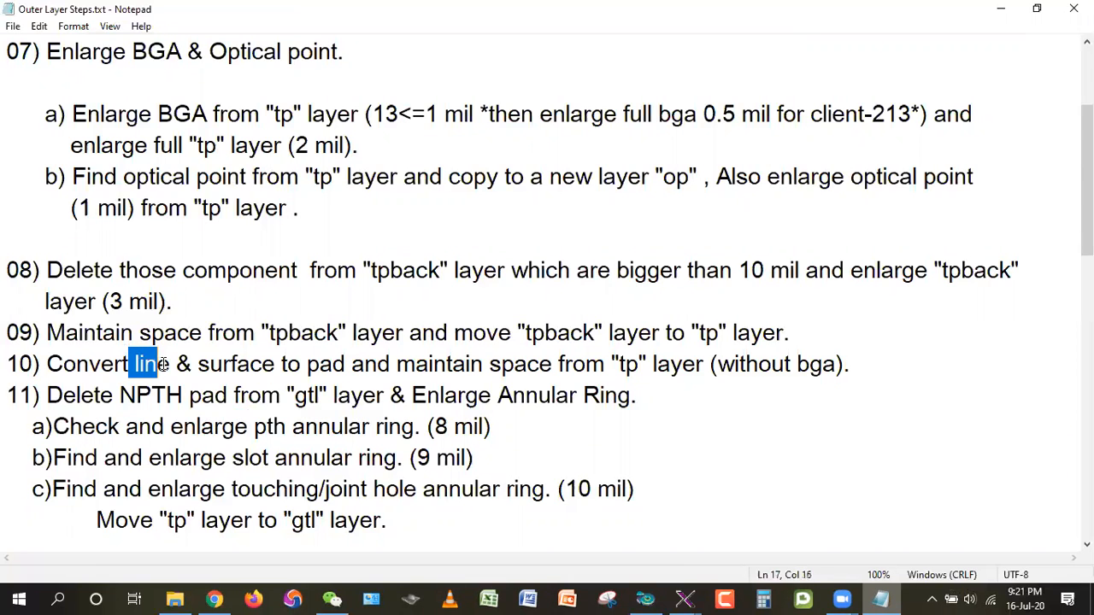
double_click(323, 365)
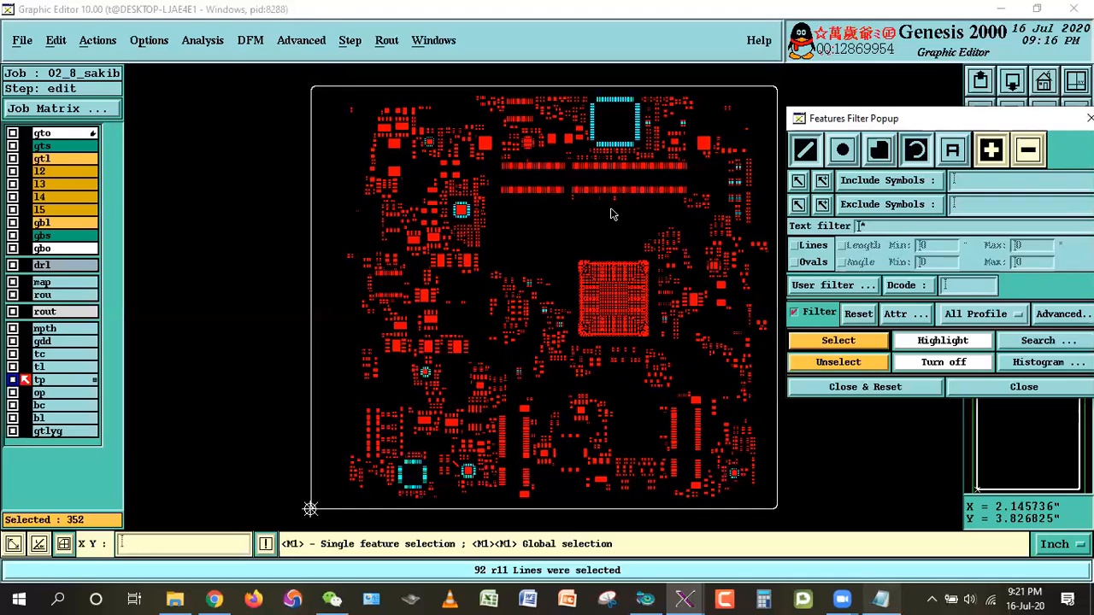
Run Construct Pads (Ref.) on the affected tp layer with a 0.1 mil tolerance to convert its selected lines to pads.
left_click(244, 42)
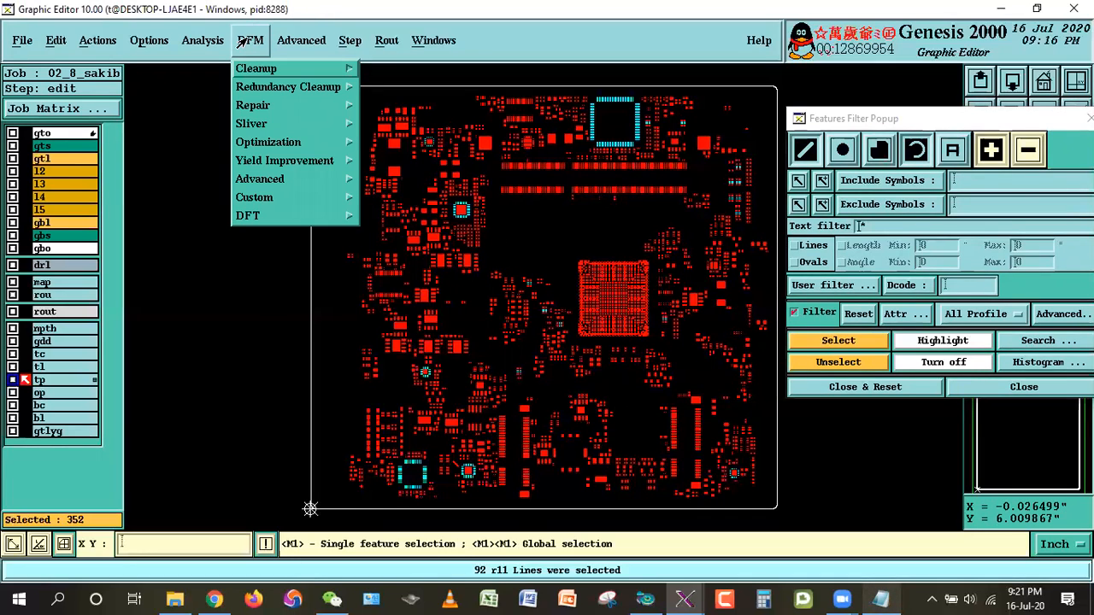
mouse_move(278, 73)
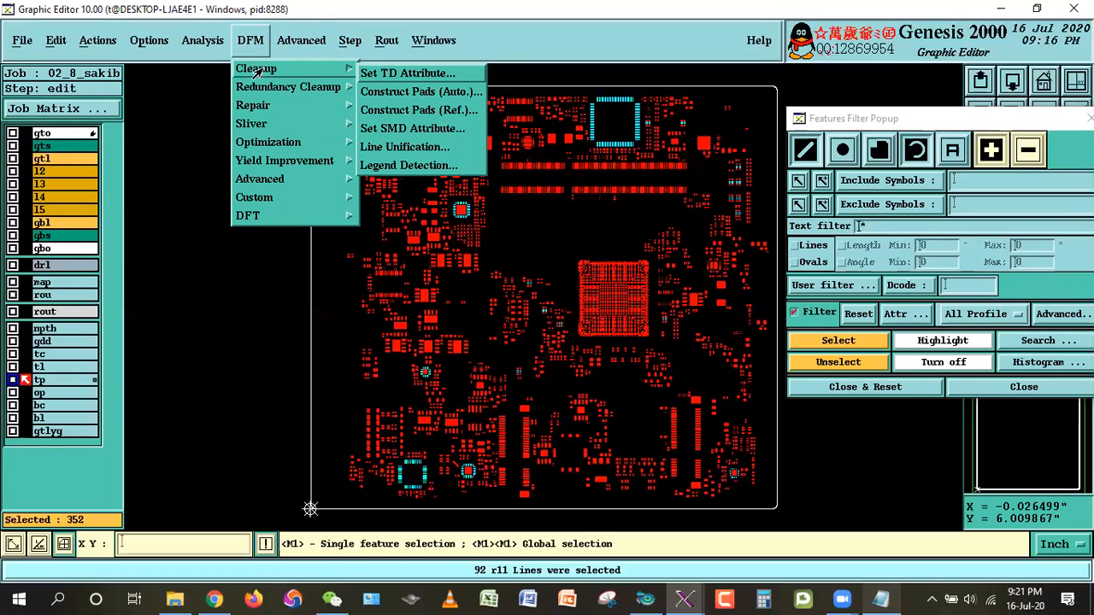
left_click(429, 110)
left_click(75, 327)
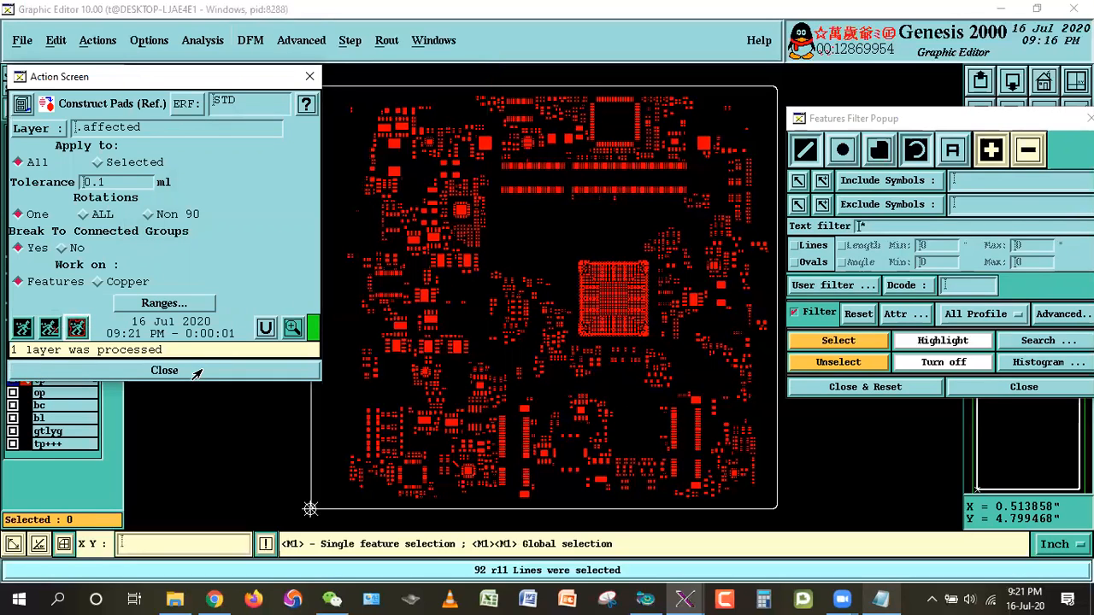
left_click(164, 370)
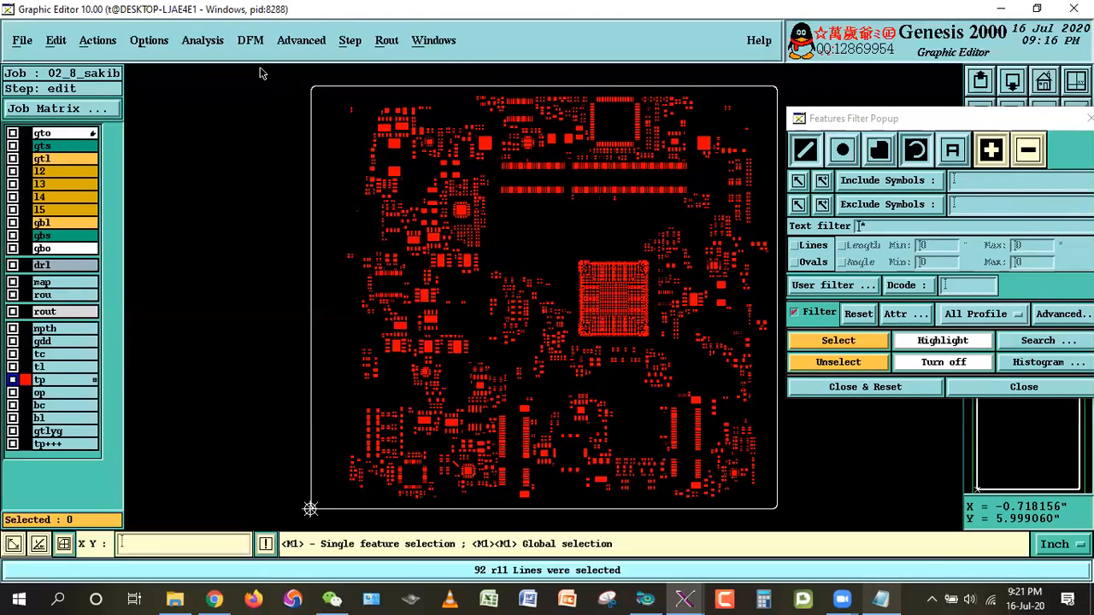
left_click(248, 43)
mouse_move(330, 75)
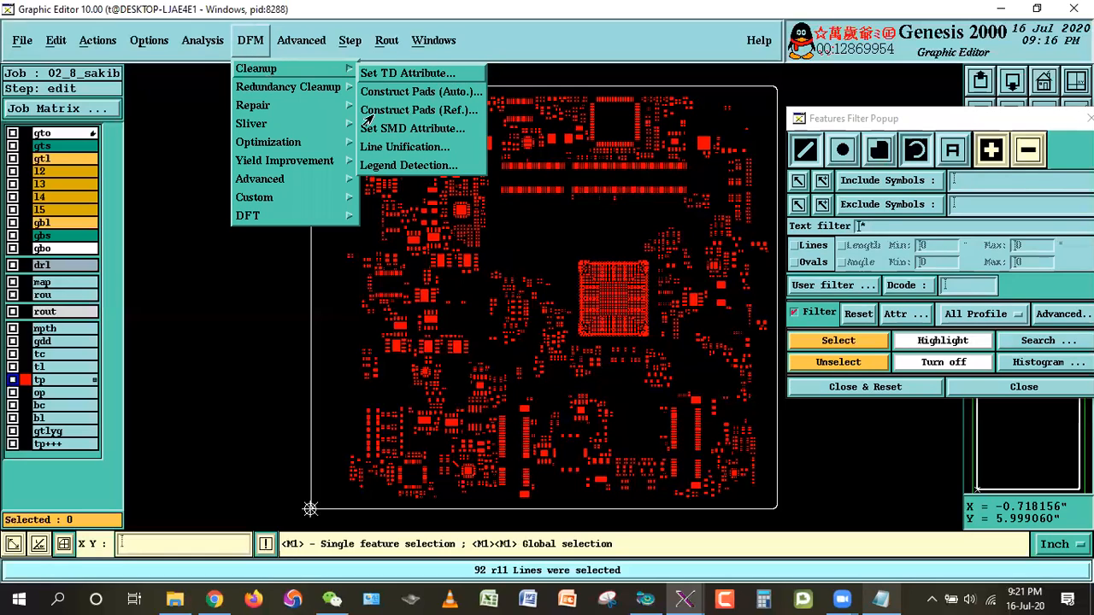
left_click(147, 25)
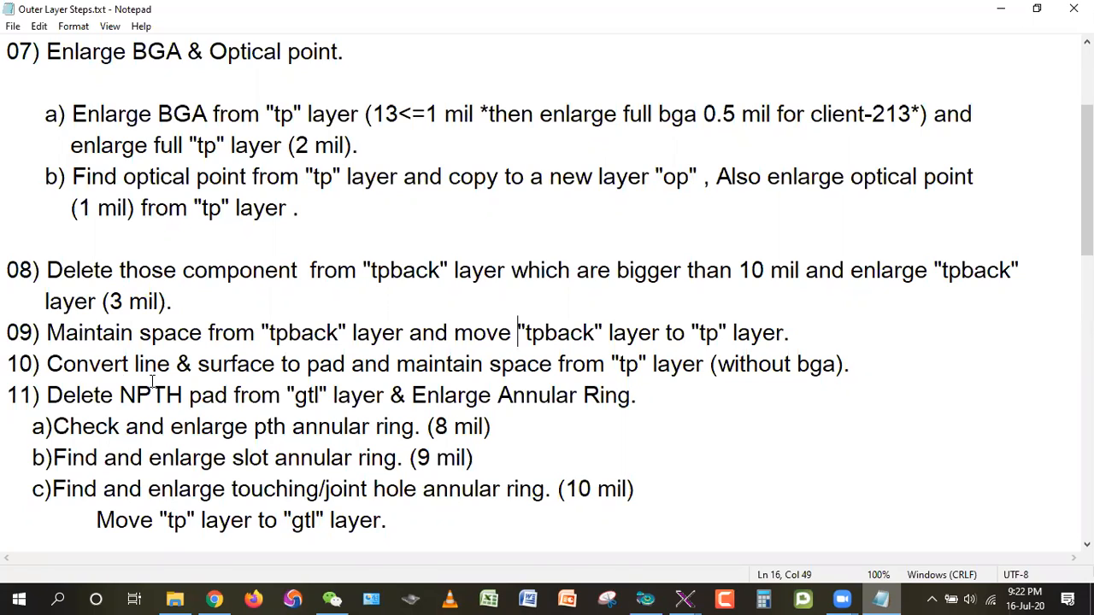
key("alt+Tab")
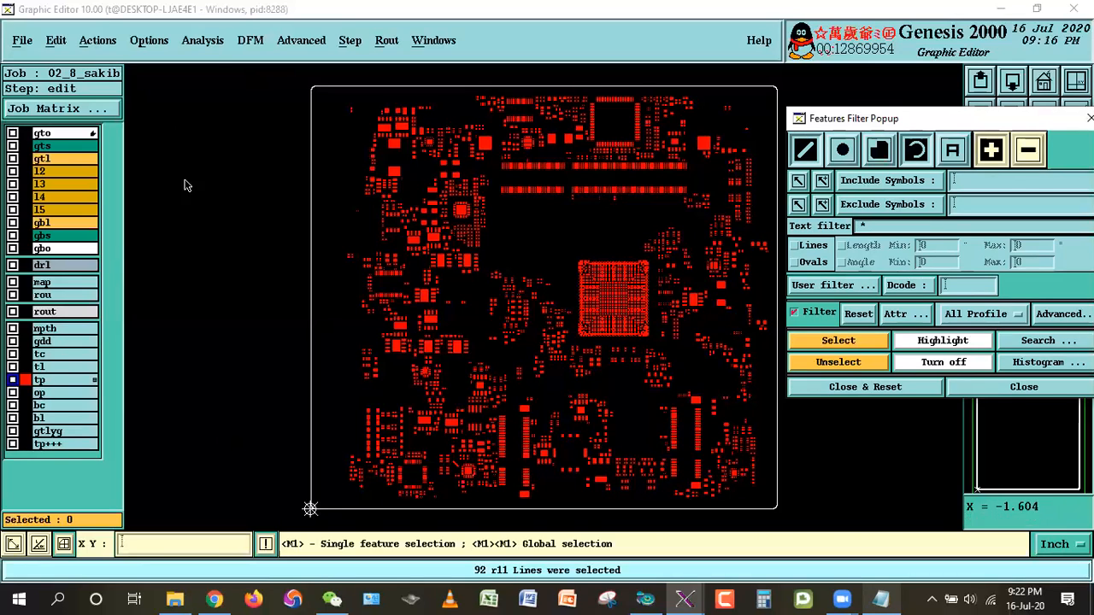
left_click(232, 45)
mouse_move(294, 143)
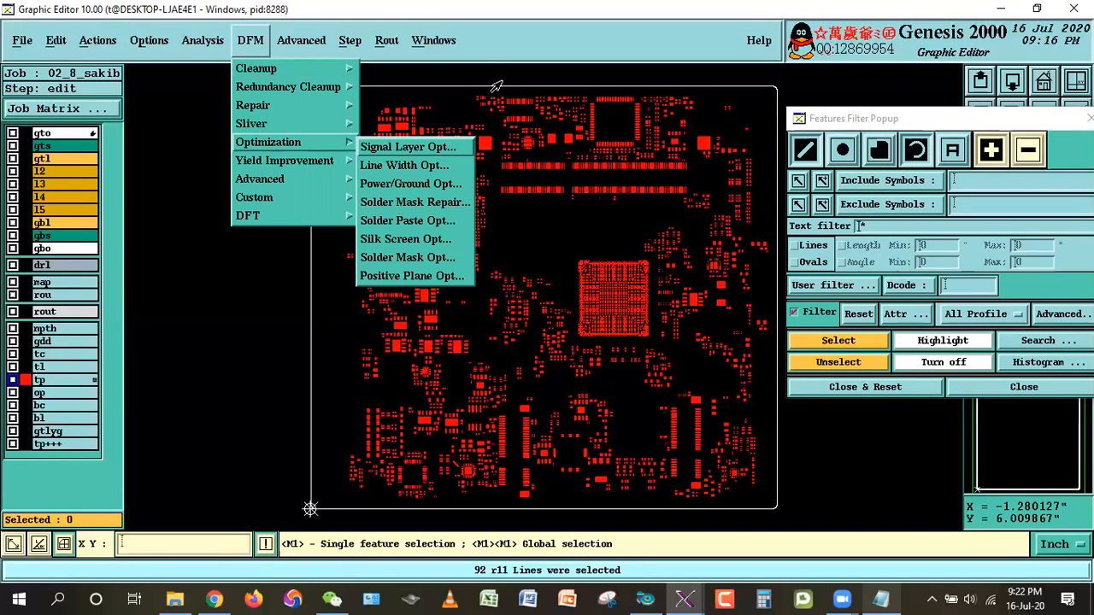
left_click(146, 5)
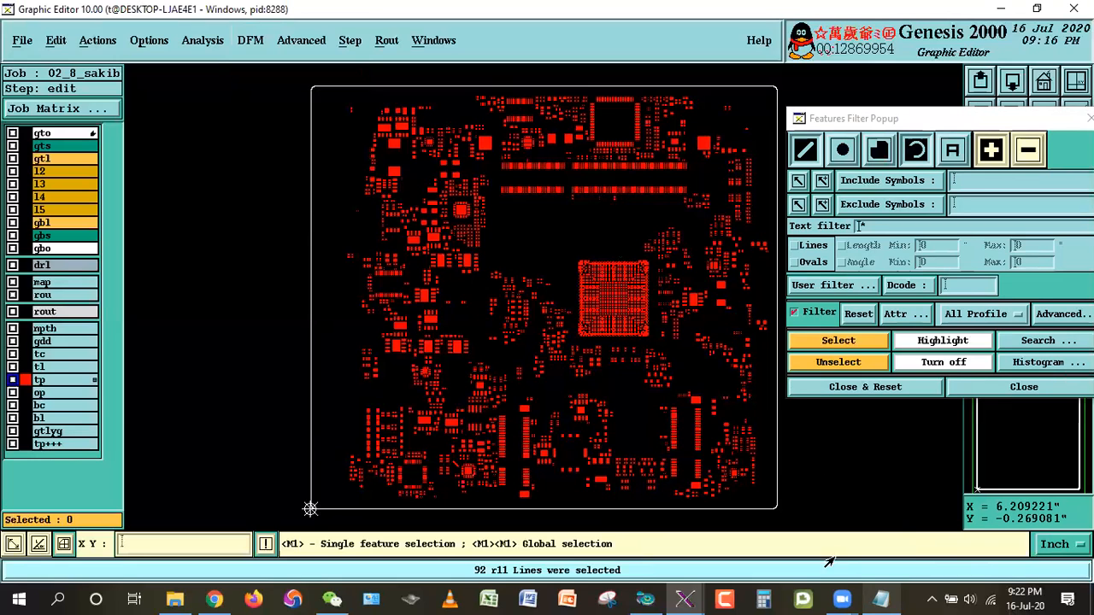
Reread item 10 of Outer Layer Steps.txt in Notepad about converting lines and surfaces to pads.
key("alt+Tab")
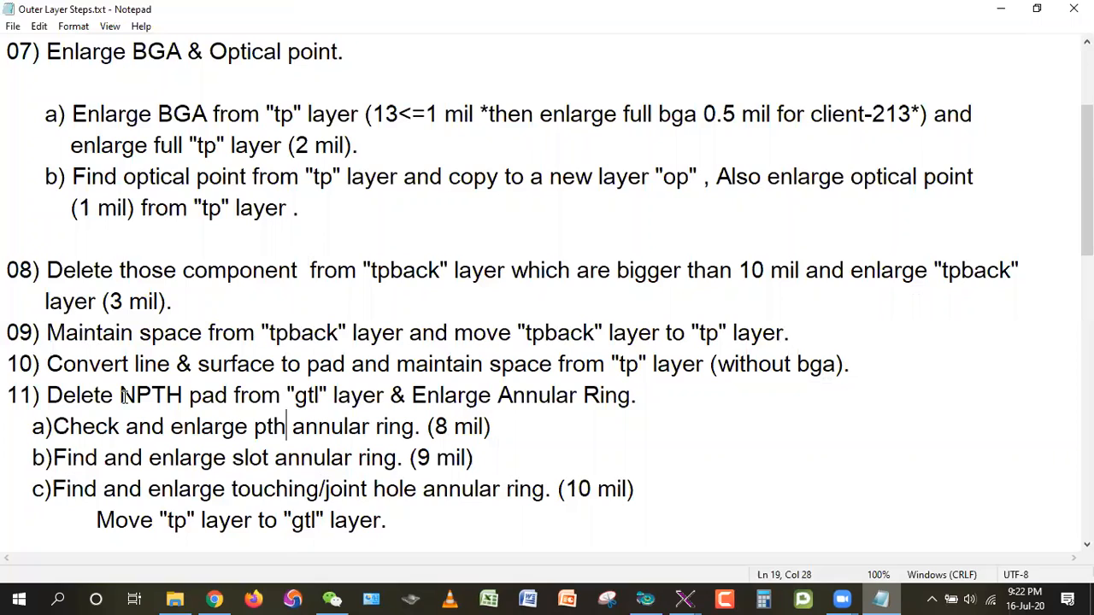
left_click_drag(139, 364, 214, 364)
left_click_drag(308, 364, 380, 364)
left_click(263, 364)
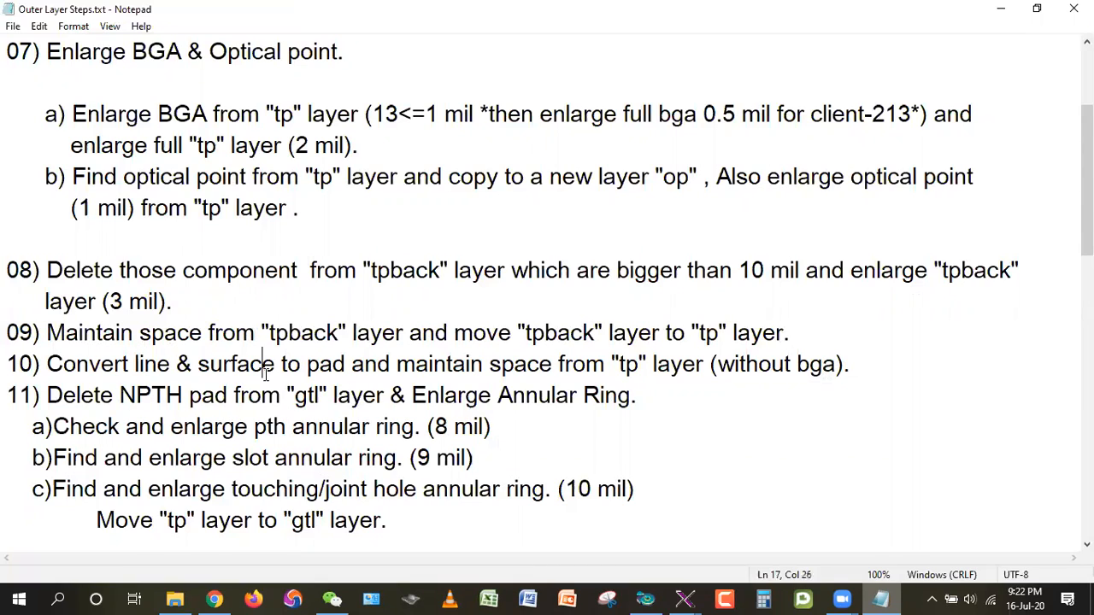
double_click(206, 365)
left_click_drag(223, 364, 282, 366)
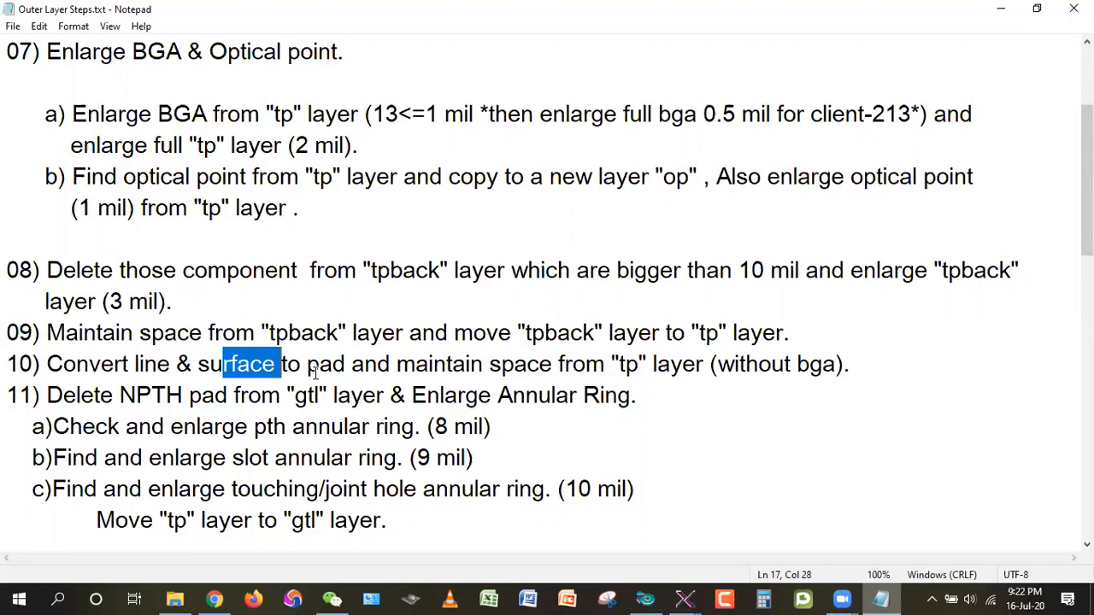
left_click_drag(197, 364, 250, 362)
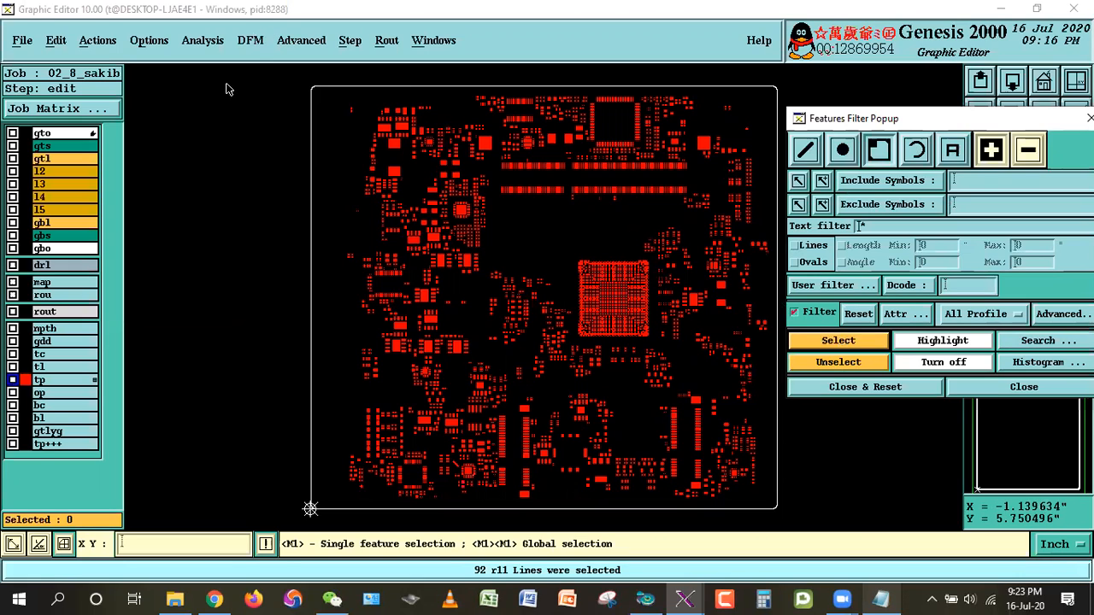
Look up the Contour To Pad reshape command for surfaces, and reset and close the features filter.
left_click(55, 43)
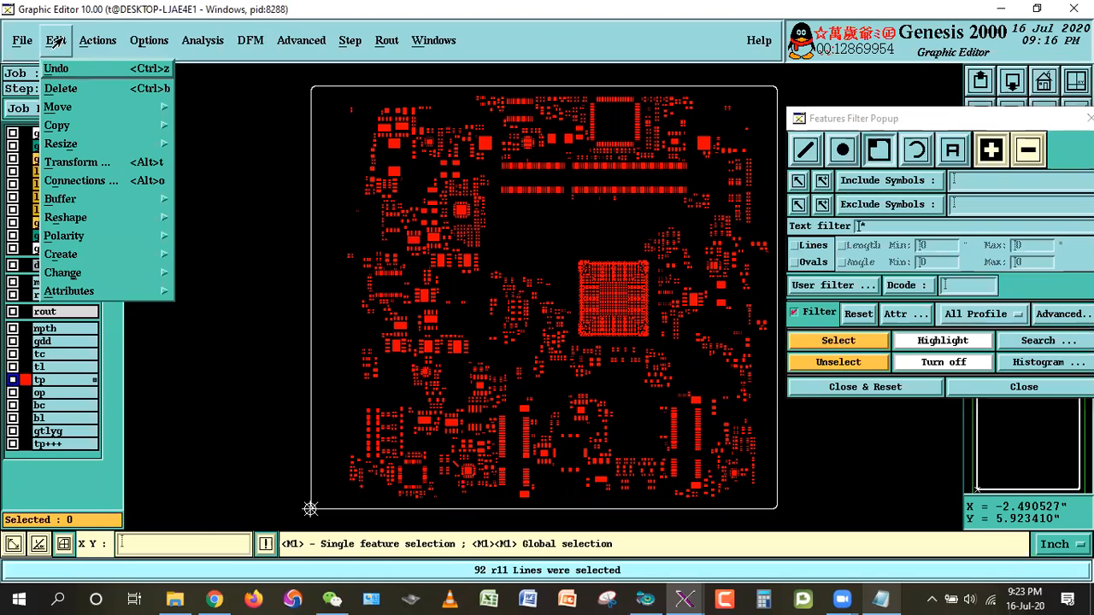
mouse_move(72, 221)
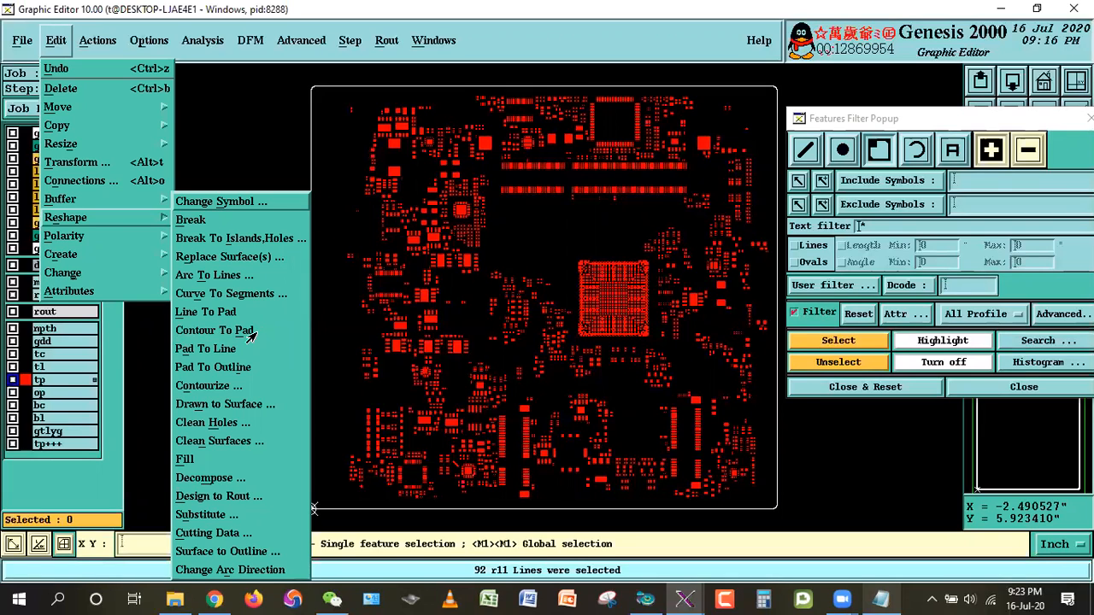
left_click(871, 387)
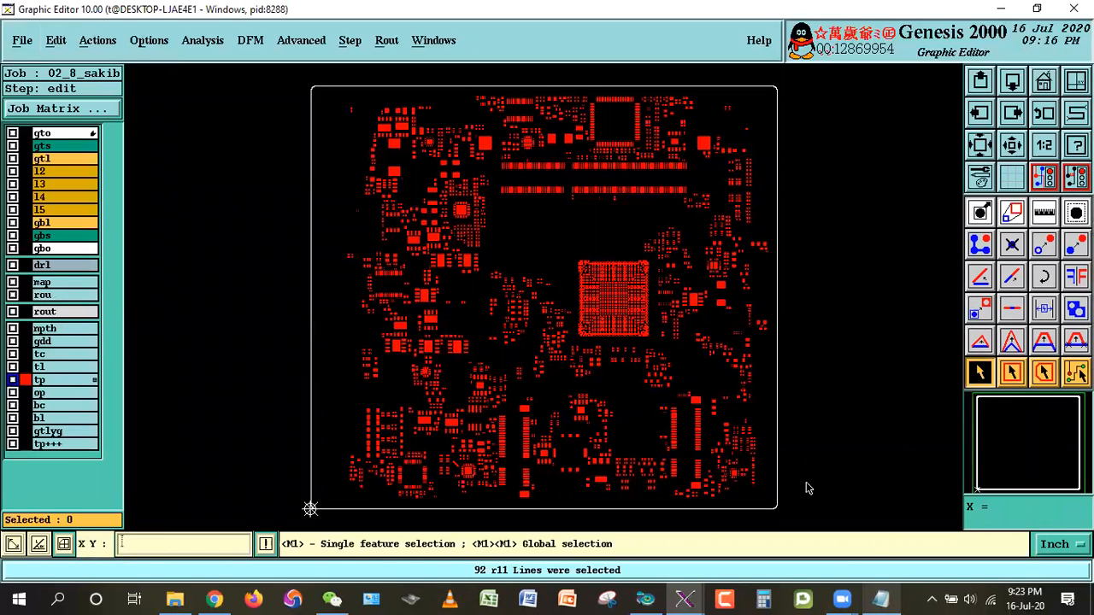
Review items 09 and 10 of Outer Layer Steps.txt in Notepad about maintaining spacing on the tp layer without the BGA.
left_click(880, 598)
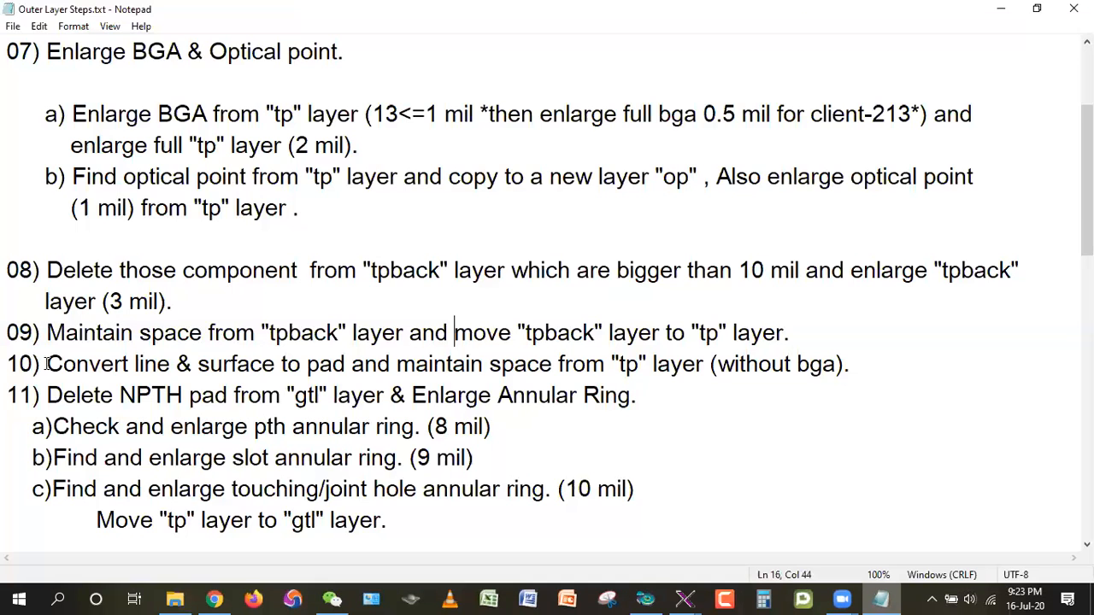
left_click_drag(47, 364, 158, 365)
left_click_drag(300, 373, 833, 363)
left_click_drag(711, 367, 874, 365)
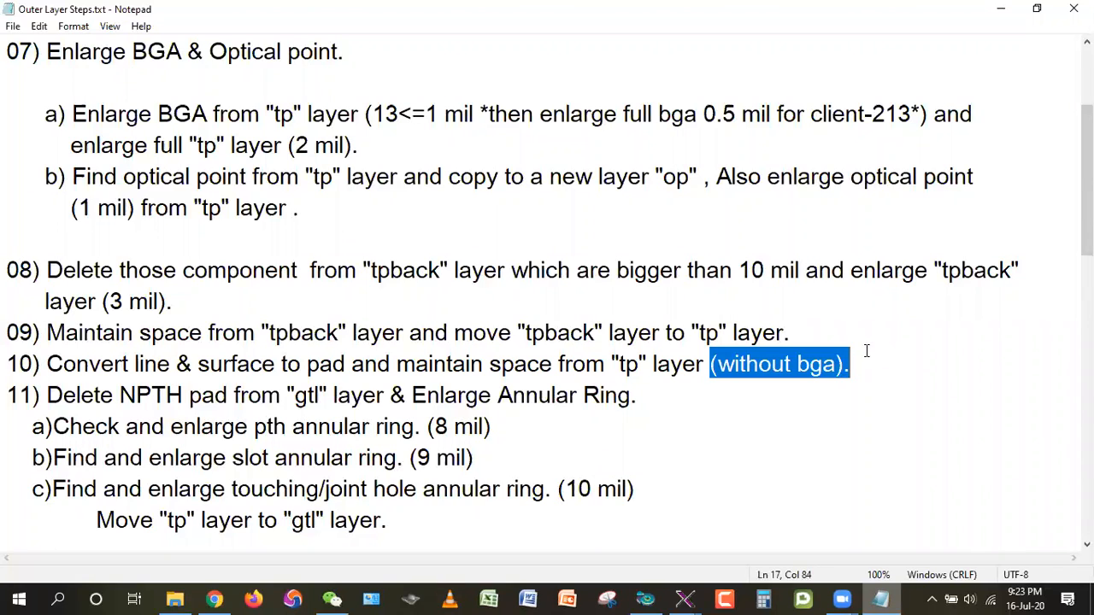
left_click(624, 364)
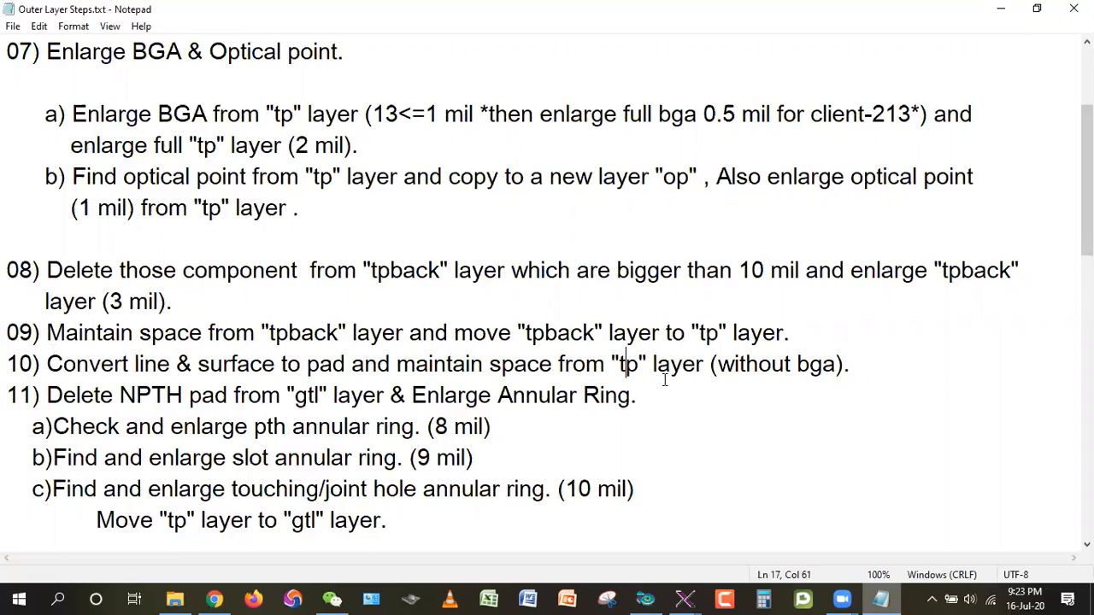
left_click_drag(270, 333, 449, 333)
left_click_drag(96, 333, 255, 334)
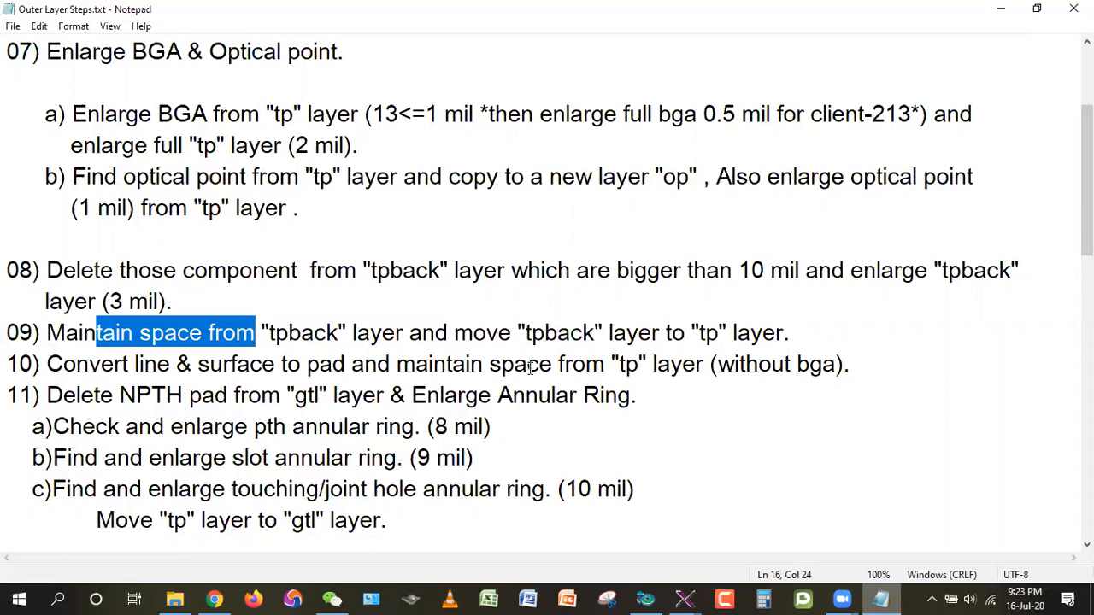
left_click_drag(530, 366, 736, 364)
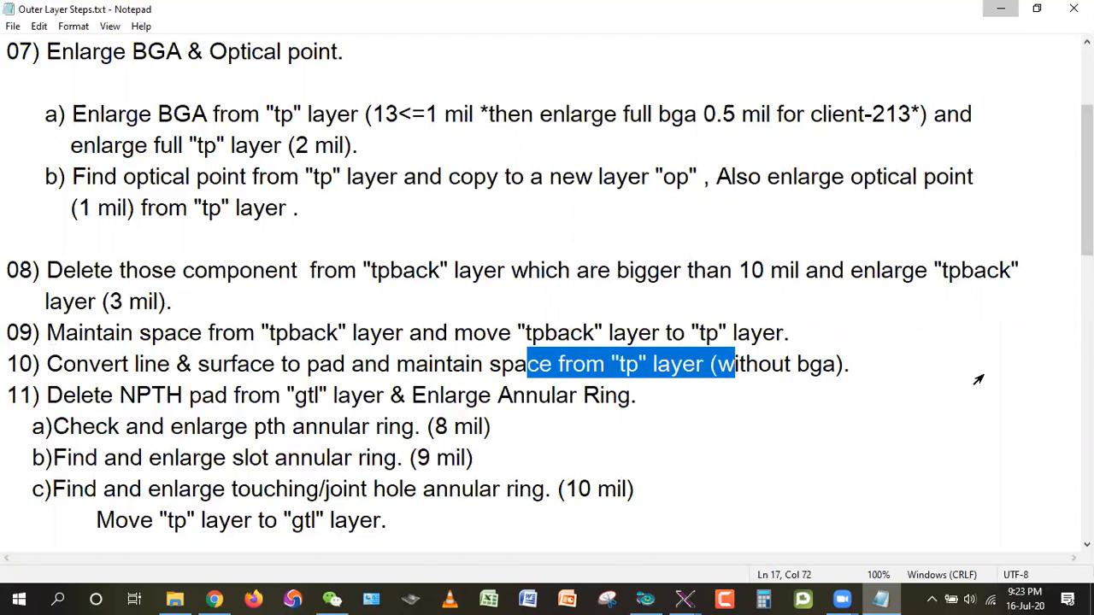
key("alt+Tab")
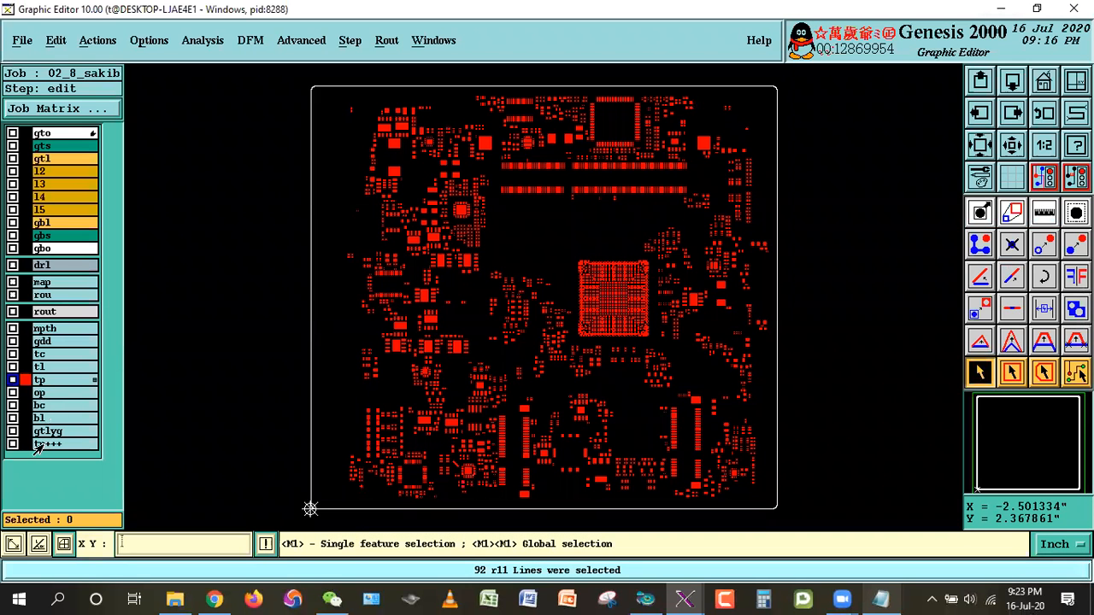
Delete the backup layer tp+++ from the job.
right_click_drag(38, 449, 364, 387)
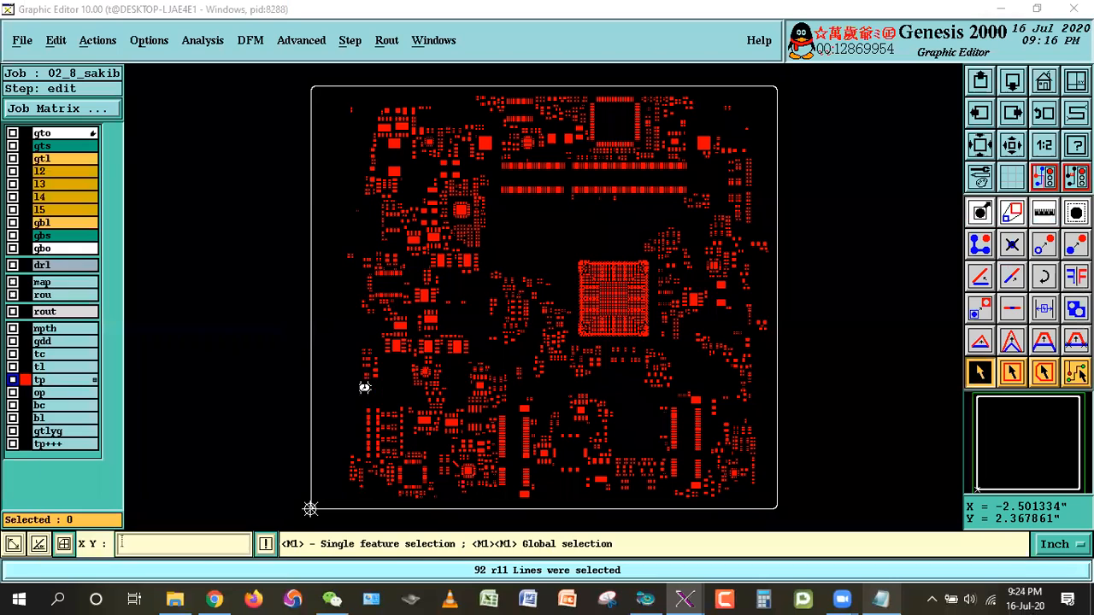
left_click(369, 342)
left_click(418, 341)
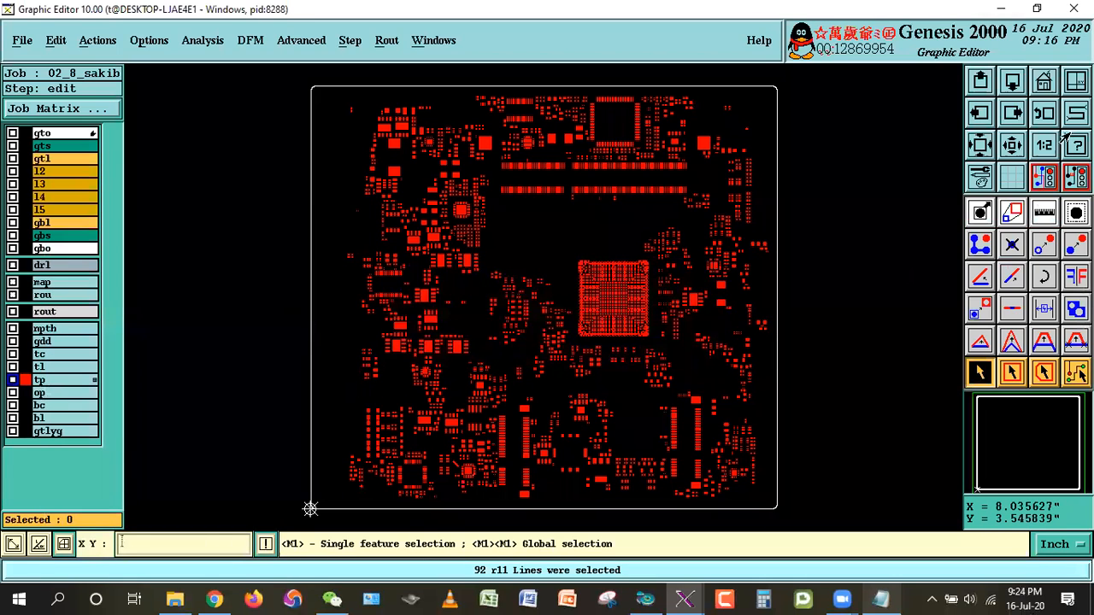
Filter the tp features by the .smd attribute and select the matching BGA pads.
left_click(1068, 139)
left_click(893, 269)
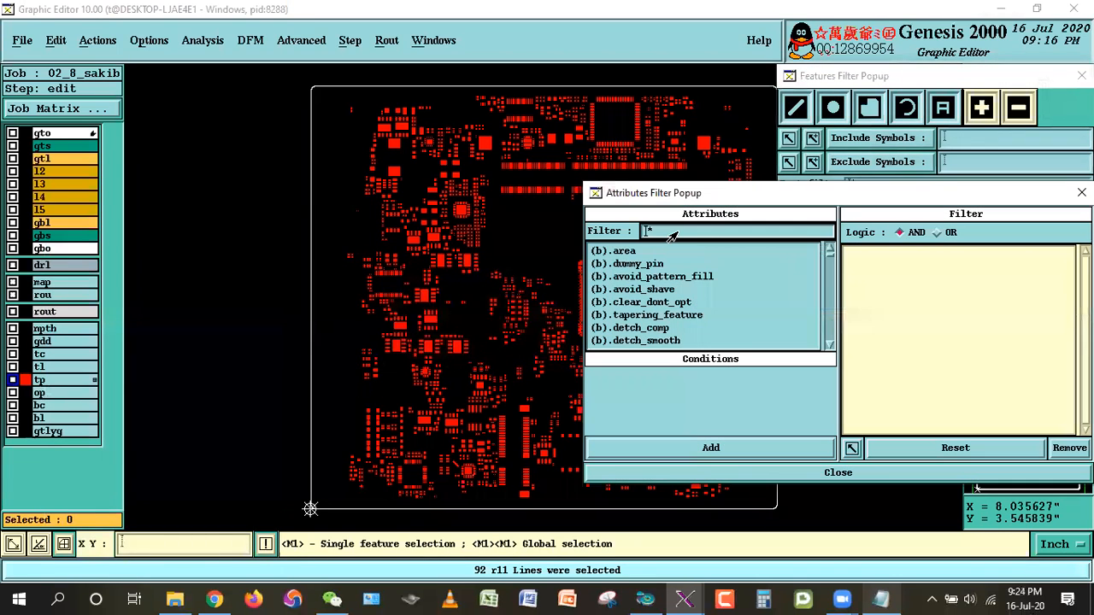
key("Return")
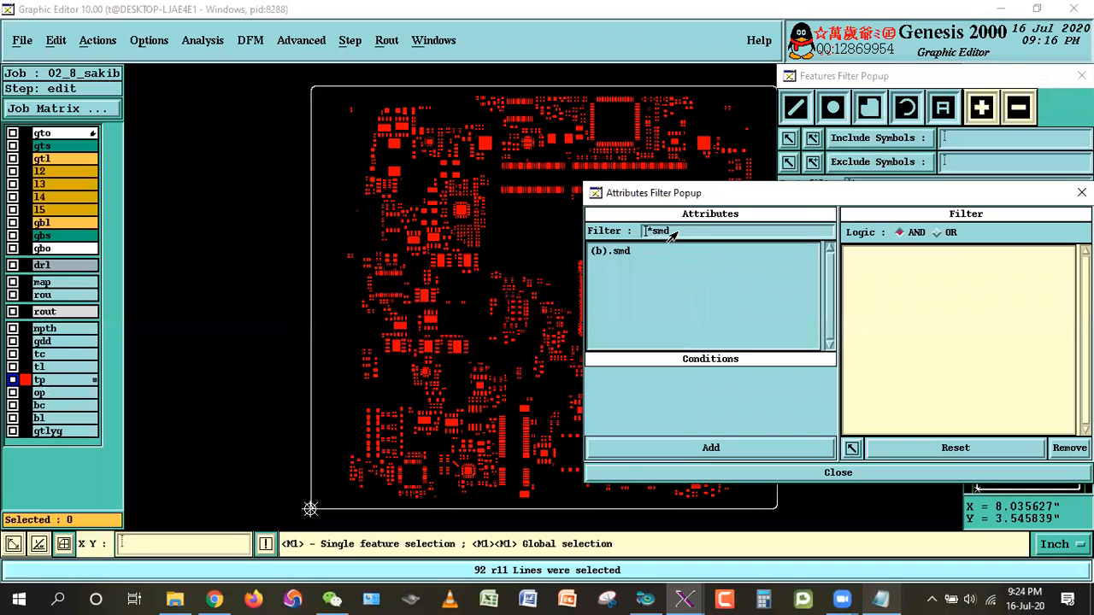
left_click(619, 254)
left_click(687, 447)
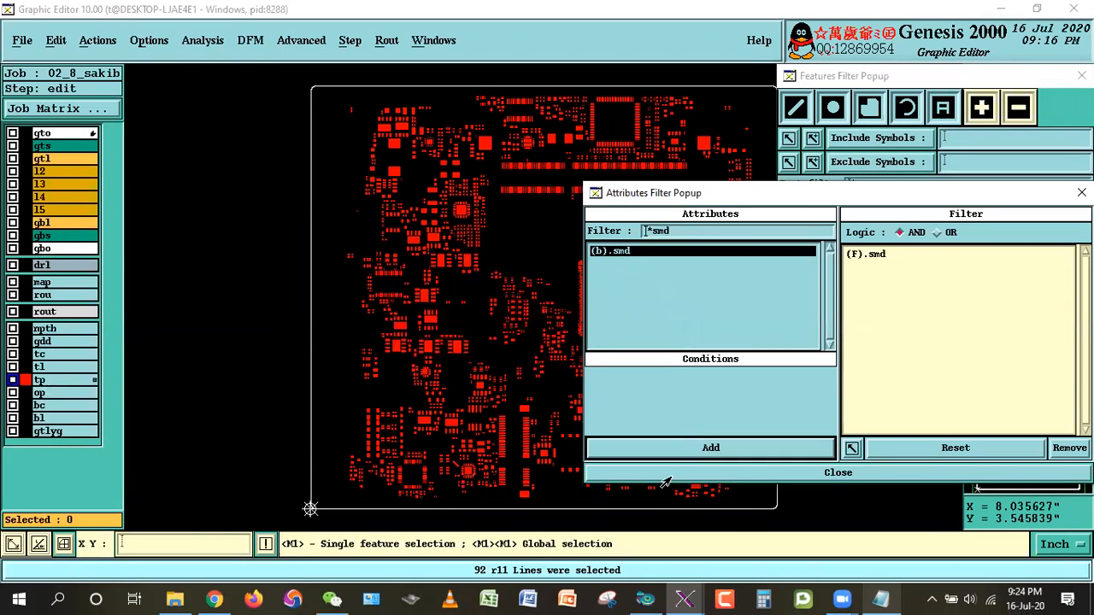
left_click(666, 472)
left_click(820, 299)
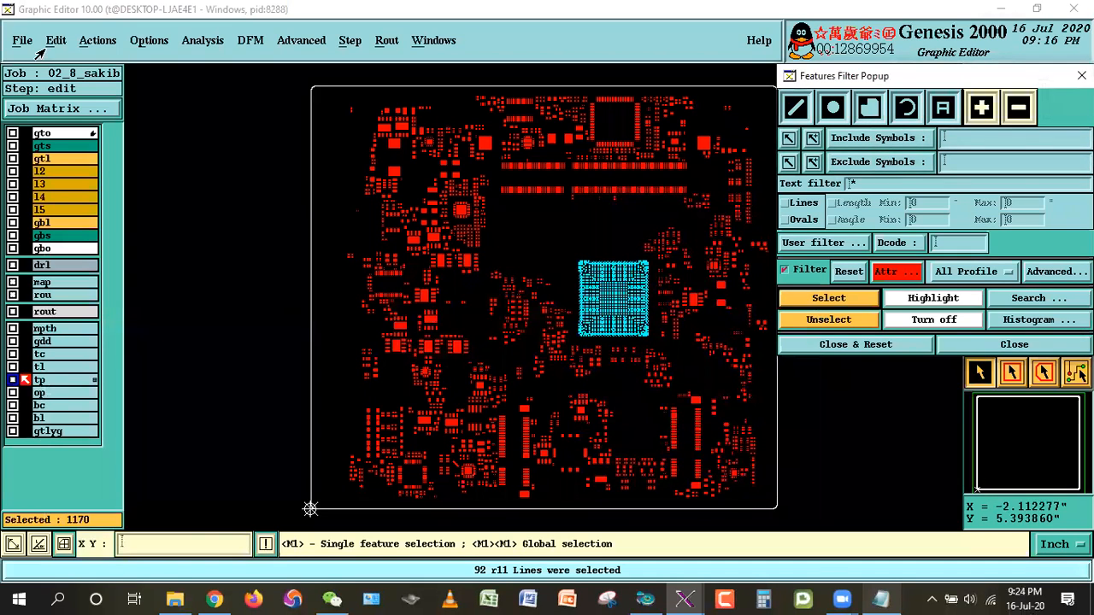
Move the selected BGA pads to a new layer named bga, and reset and close the features filter.
left_click(56, 40)
mouse_move(86, 107)
left_click(182, 133)
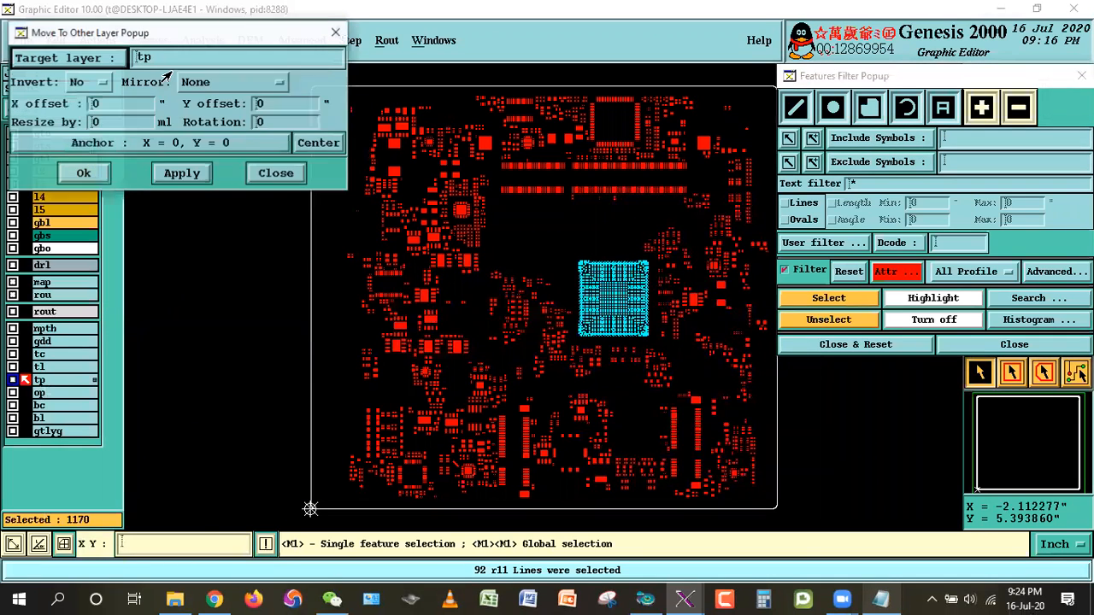
type("bga")
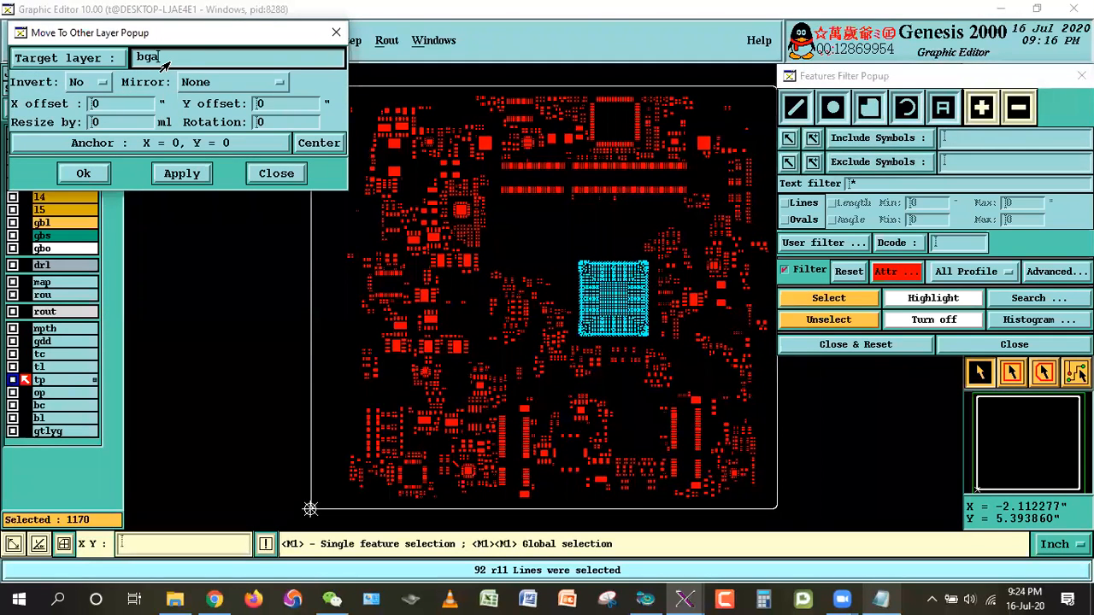
key("Return")
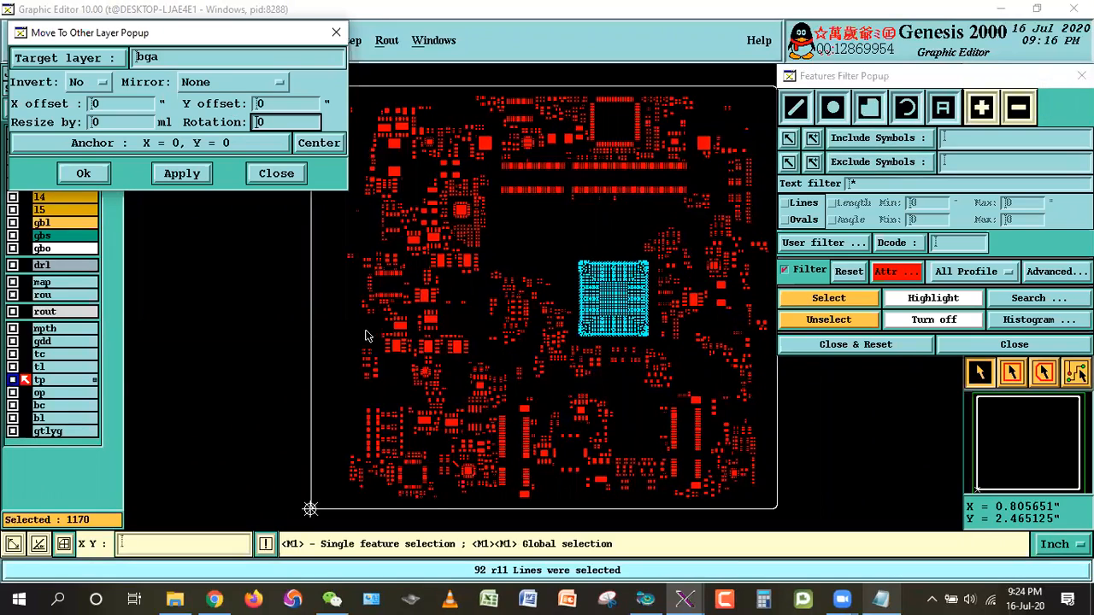
key("Tab")
key("Tab")
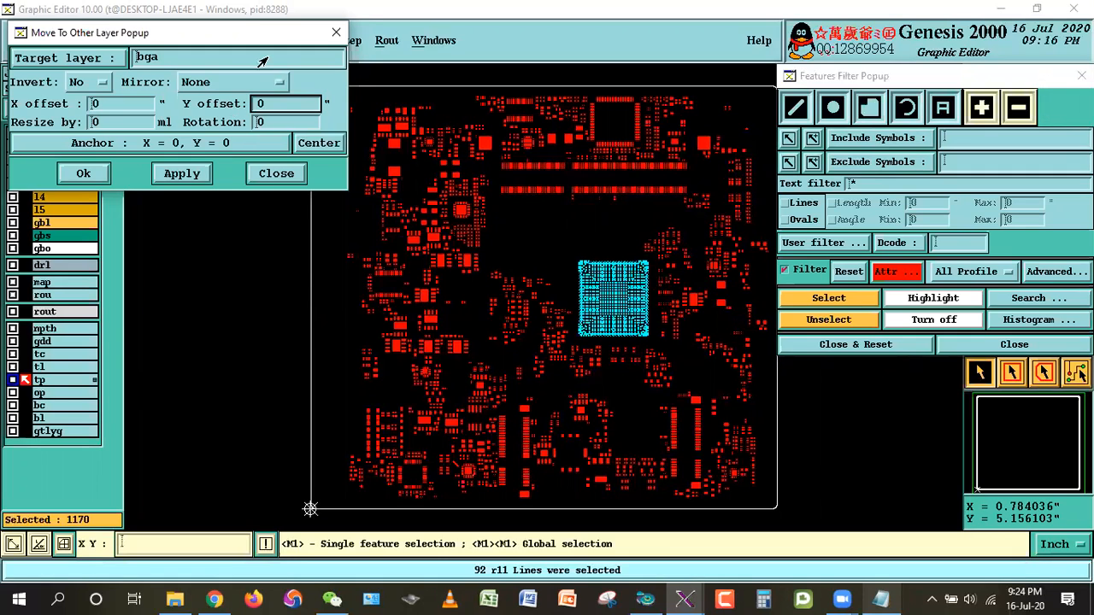
left_click_drag(182, 32, 176, 113)
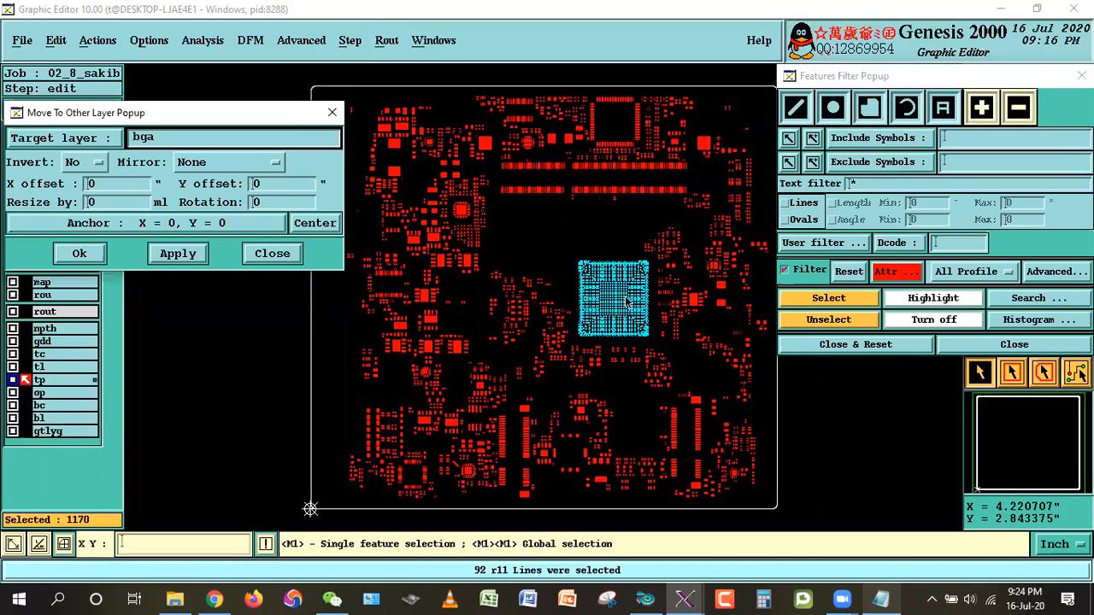
left_click(79, 253)
left_click(429, 343)
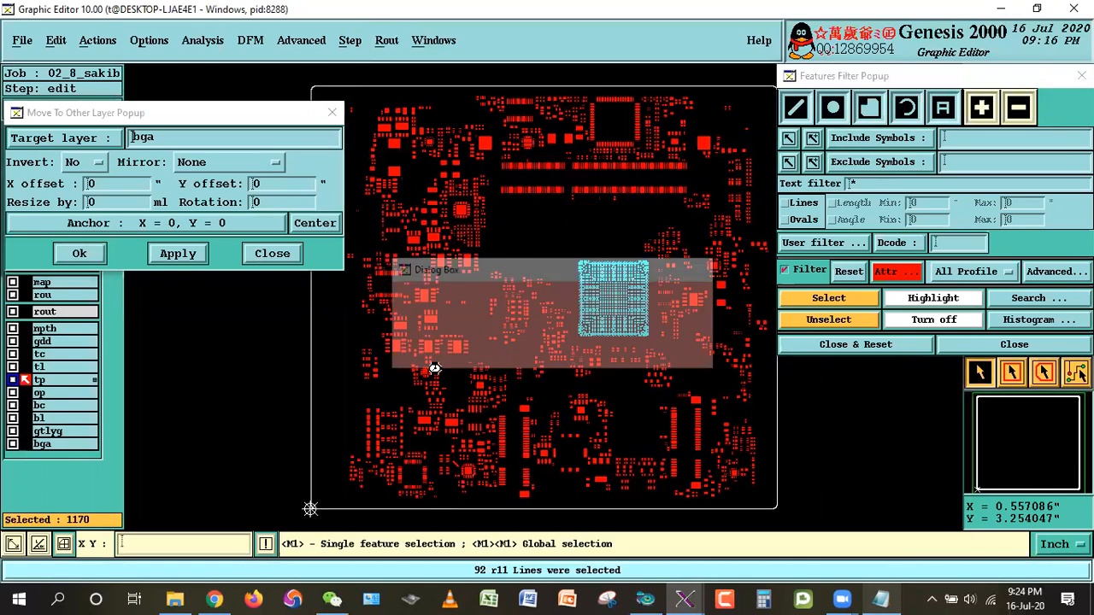
left_click(855, 344)
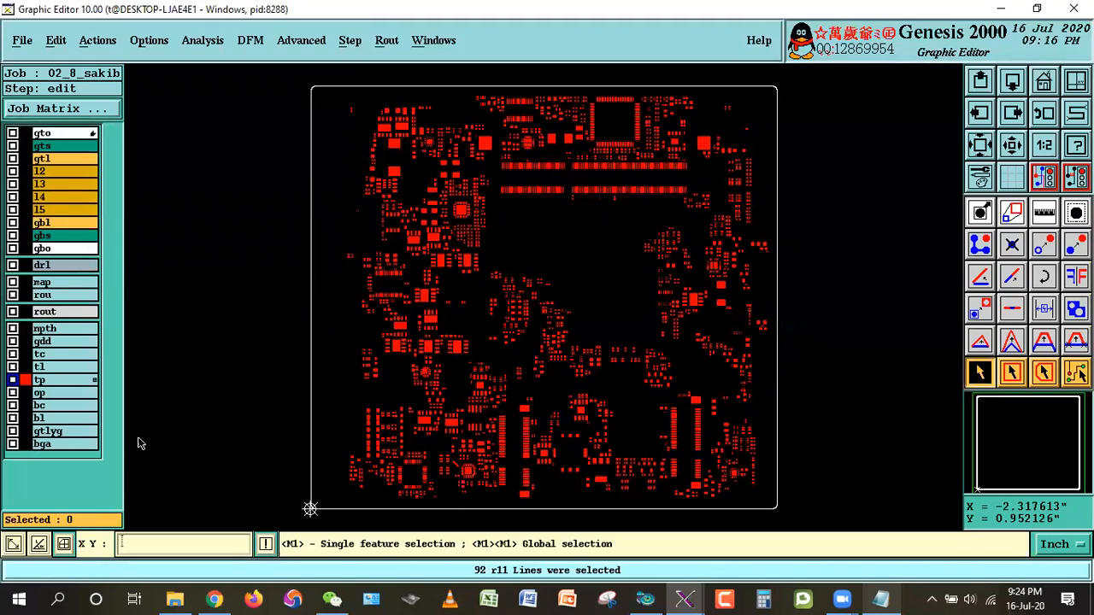
Run the Signal Layer Checks on the tp layer and open the check results.
left_click(875, 593)
left_click(875, 593)
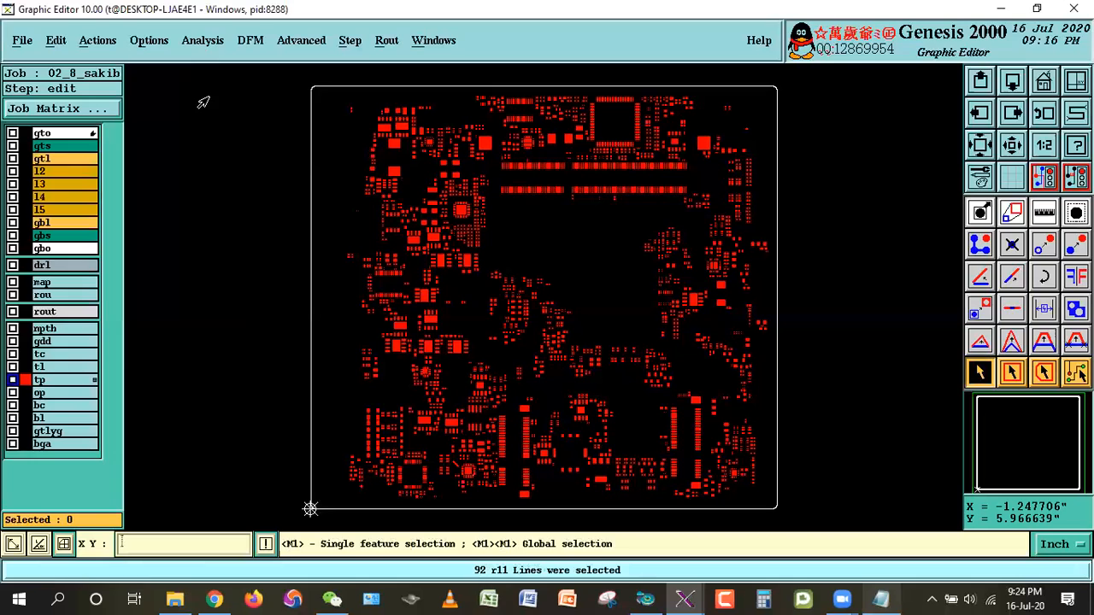
left_click(205, 43)
left_click(224, 87)
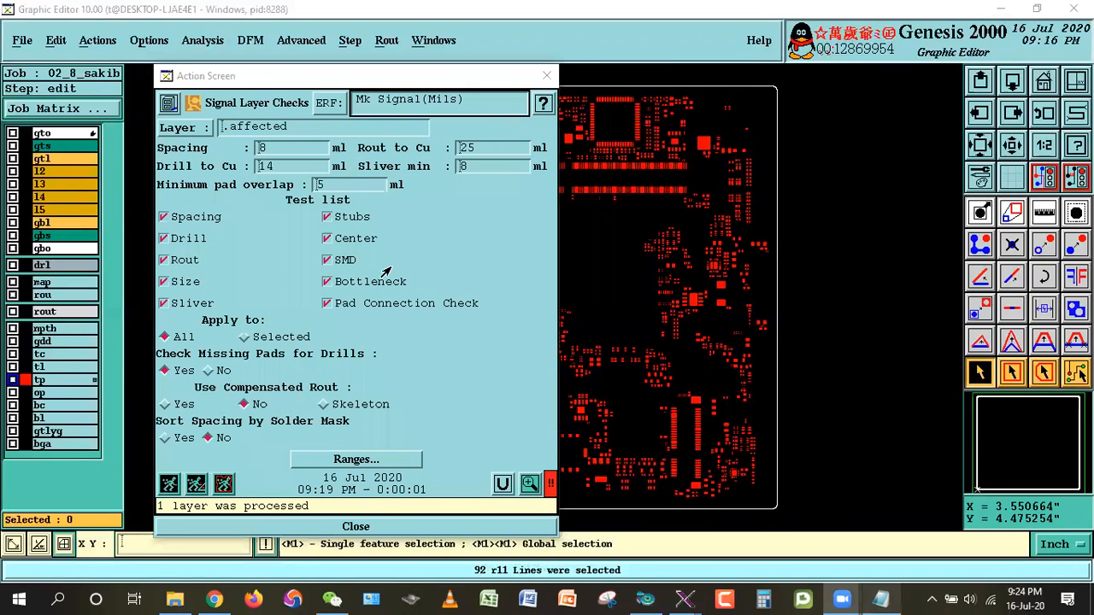
left_click_drag(378, 82, 361, 59)
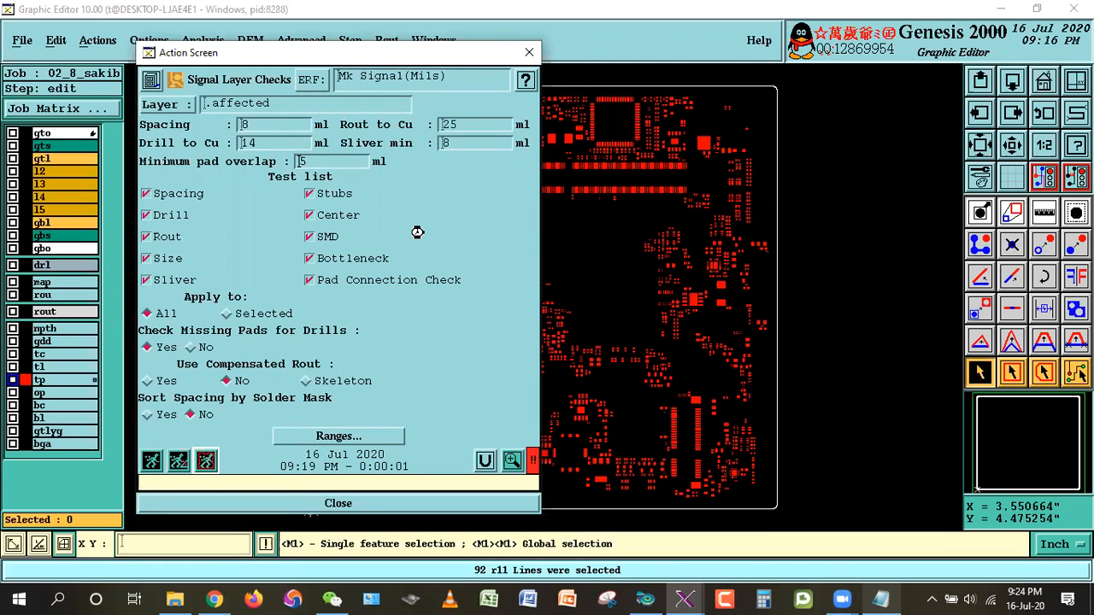
left_click_drag(157, 272, 340, 177)
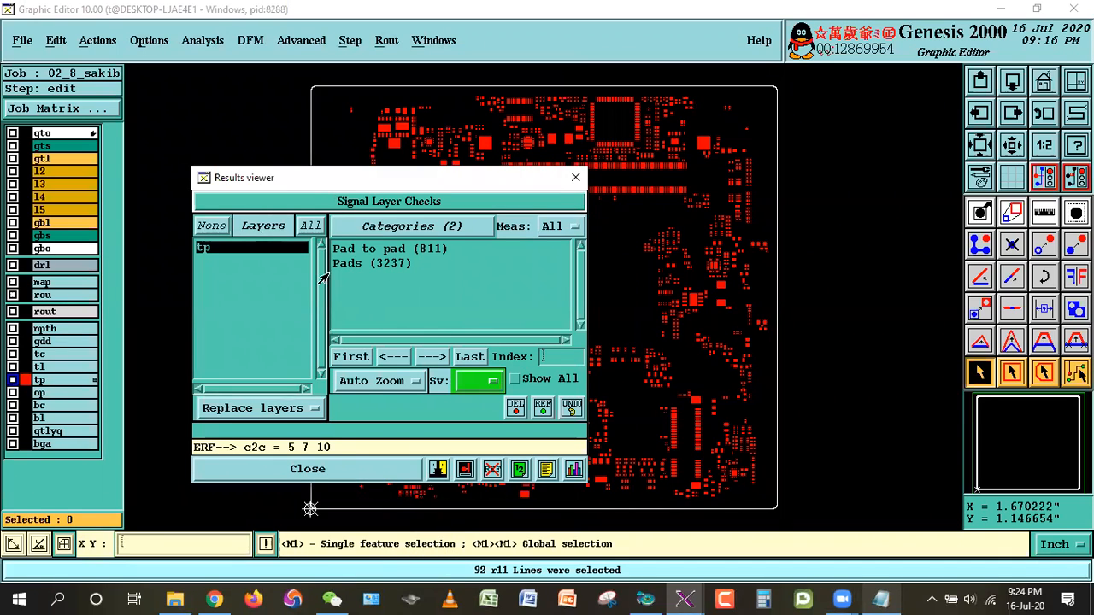
left_click_drag(400, 183, 353, 182)
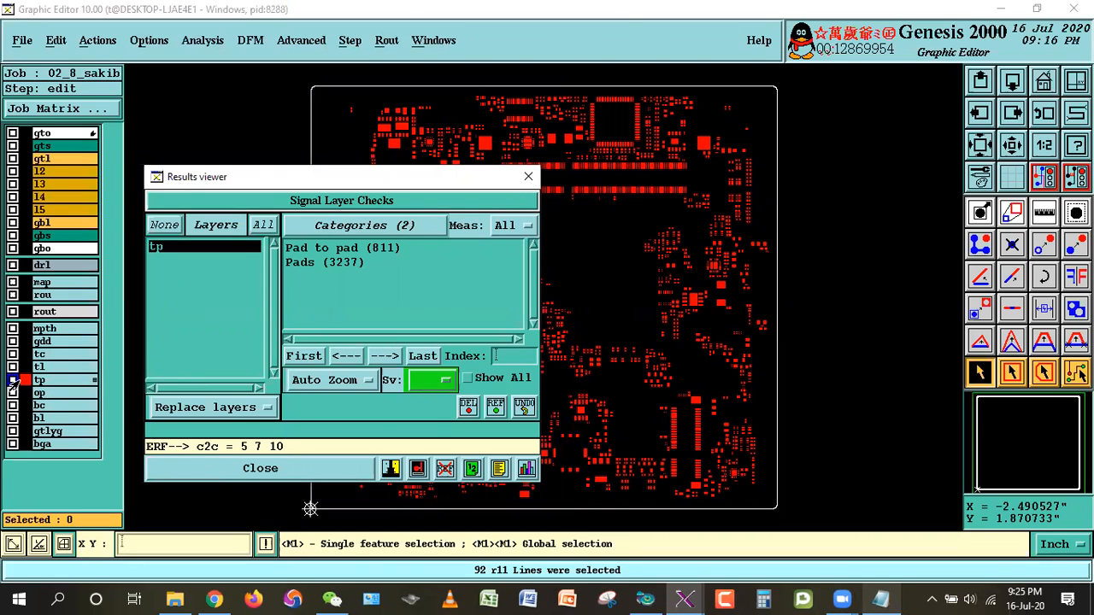
Open the histogram of the Pad to pad results and isolate the measurements in the 2-2.1 spacing range.
left_click(315, 248)
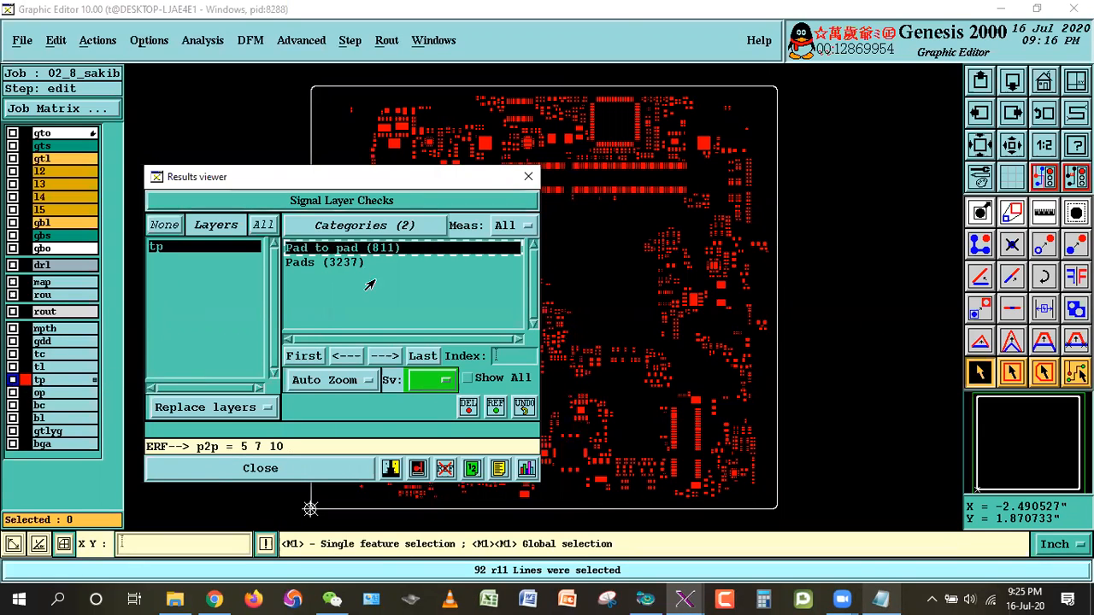
left_click(525, 468)
left_click_drag(205, 29, 828, 124)
left_click_drag(826, 364, 802, 362)
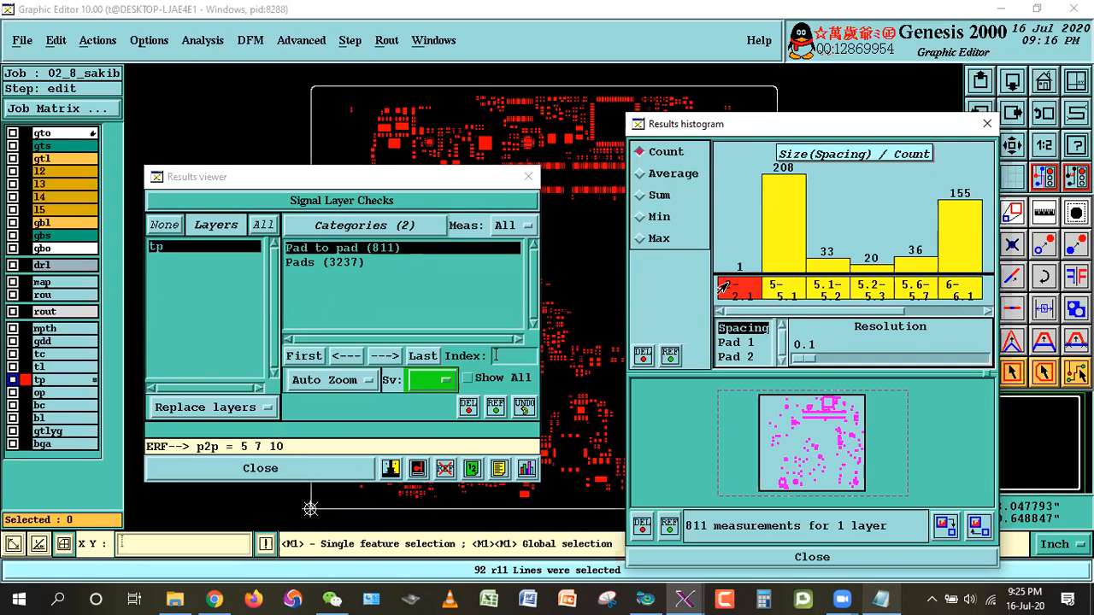
left_click_drag(894, 120, 982, 139)
left_click(840, 317)
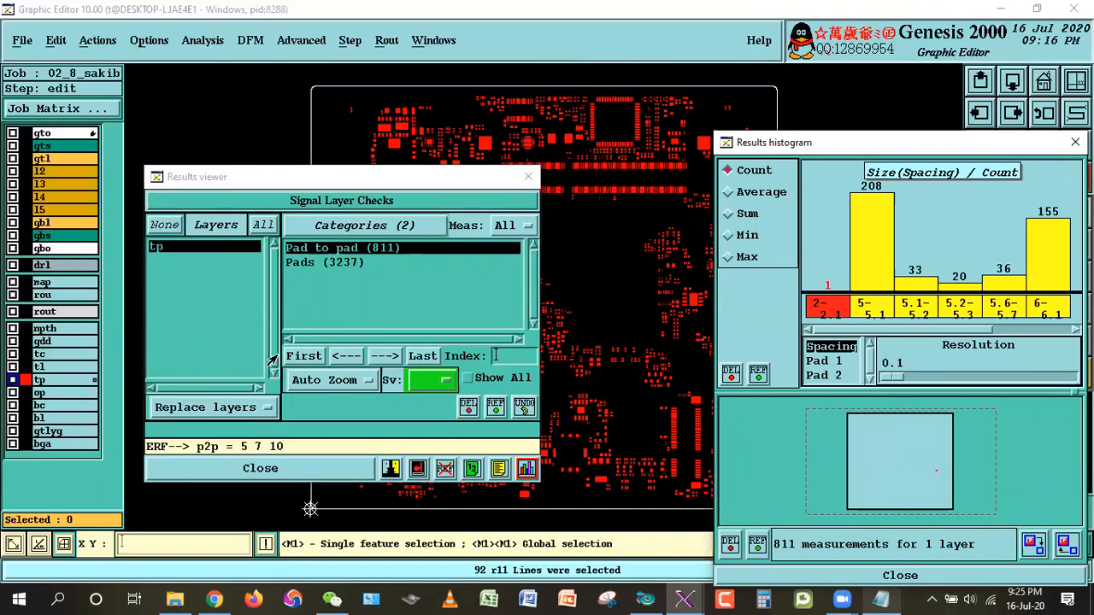
Locate the pad pair flagged in the 2-2.1 range and measure the spacing between their contours.
left_click_drag(392, 182, 207, 484)
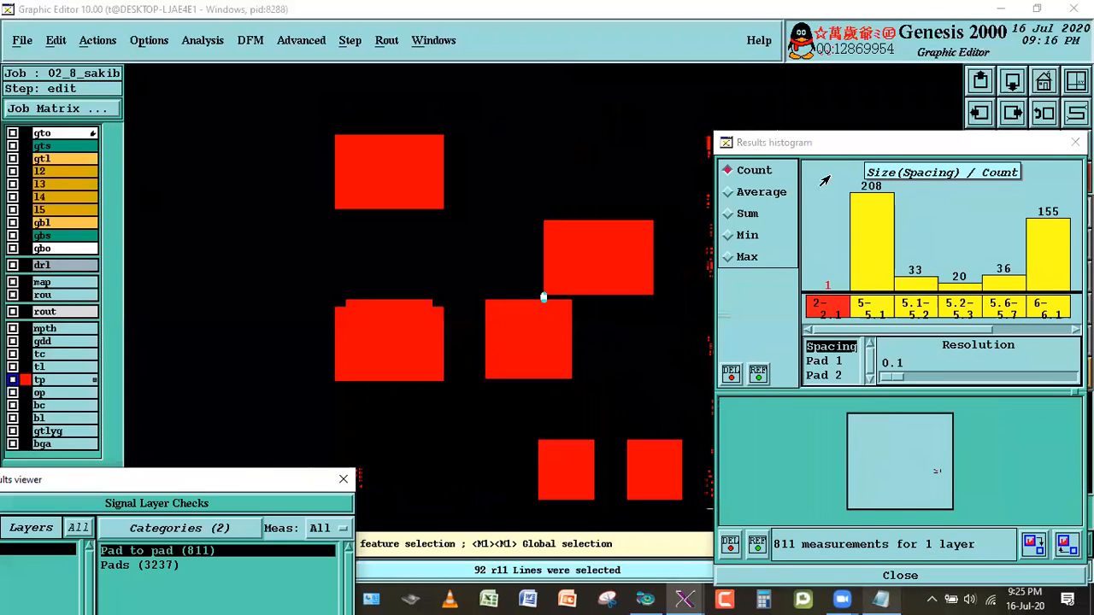
left_click_drag(853, 143, 944, 476)
right_click(528, 269)
left_click(556, 268)
left_click(407, 159)
left_click(617, 421)
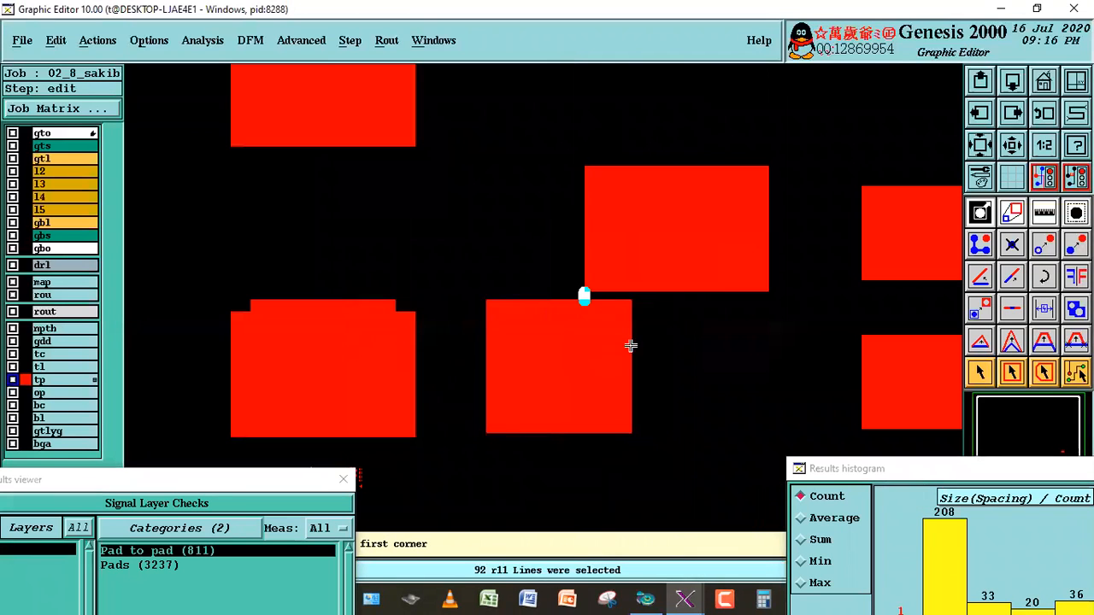
left_click(1043, 214)
left_click(1016, 268)
left_click(697, 279)
left_click(559, 345)
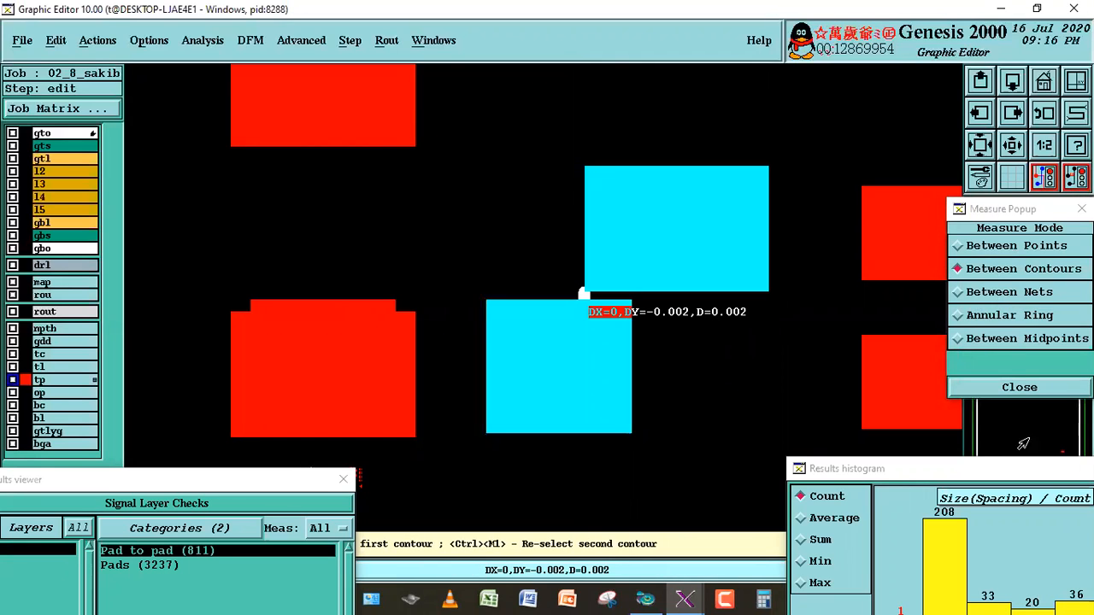
left_click(1043, 393)
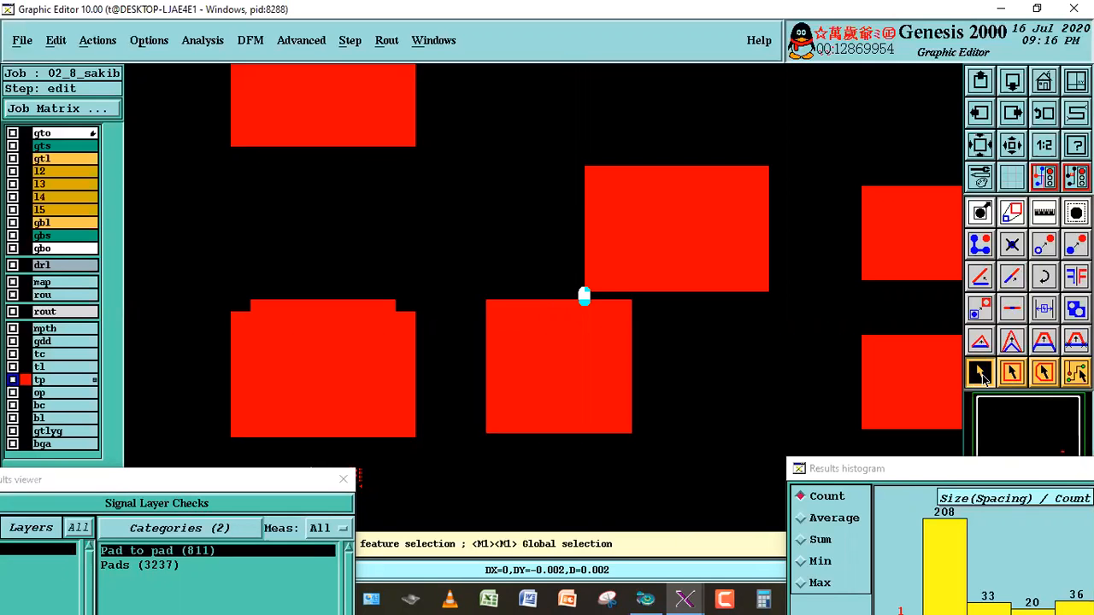
Examine the pads of a square IC package and the surroundings of the flagged pad pair on the tp layer.
scroll(584, 296, "down", 6)
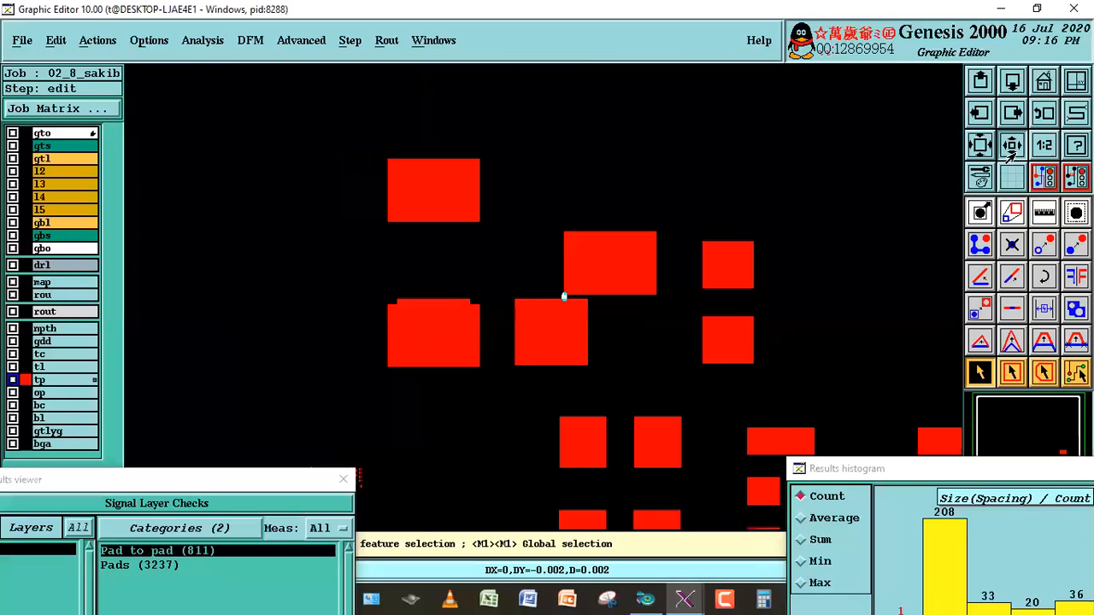
right_click(538, 179)
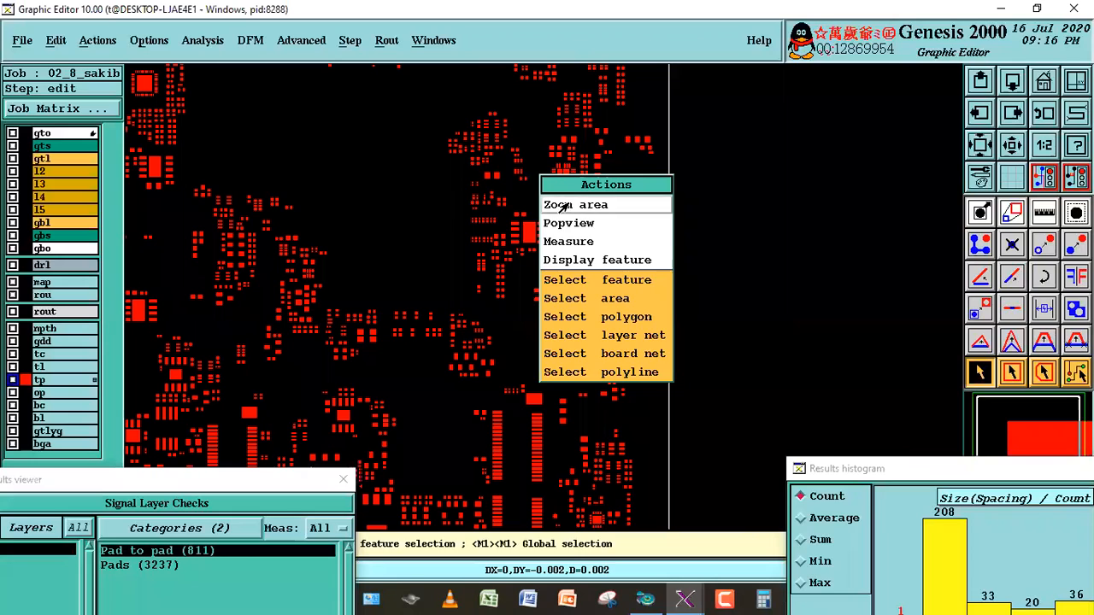
left_click(577, 203)
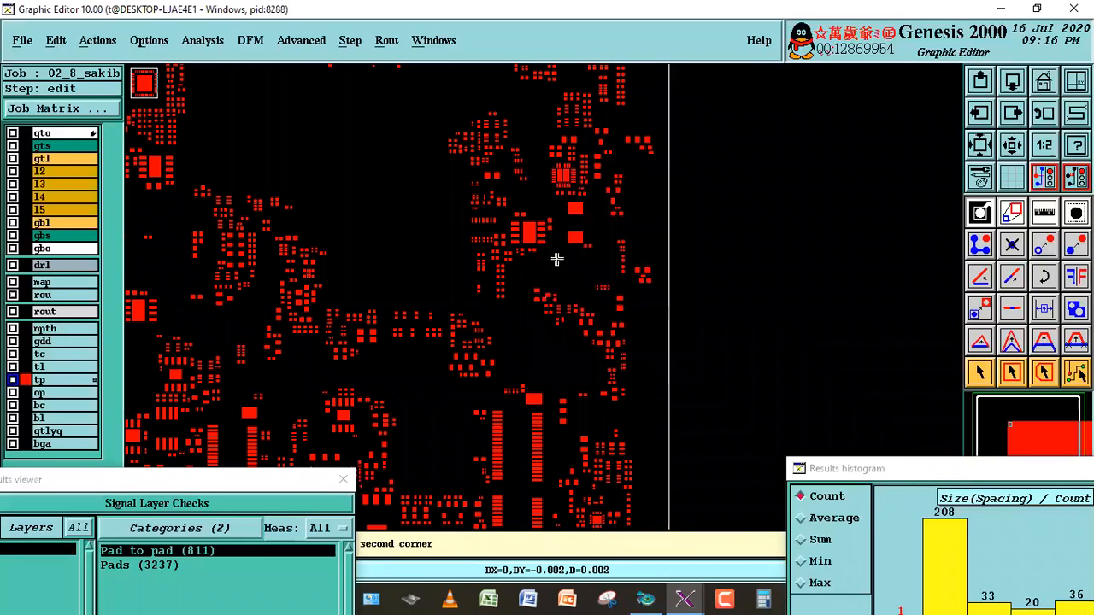
left_click(557, 259)
left_click(979, 370)
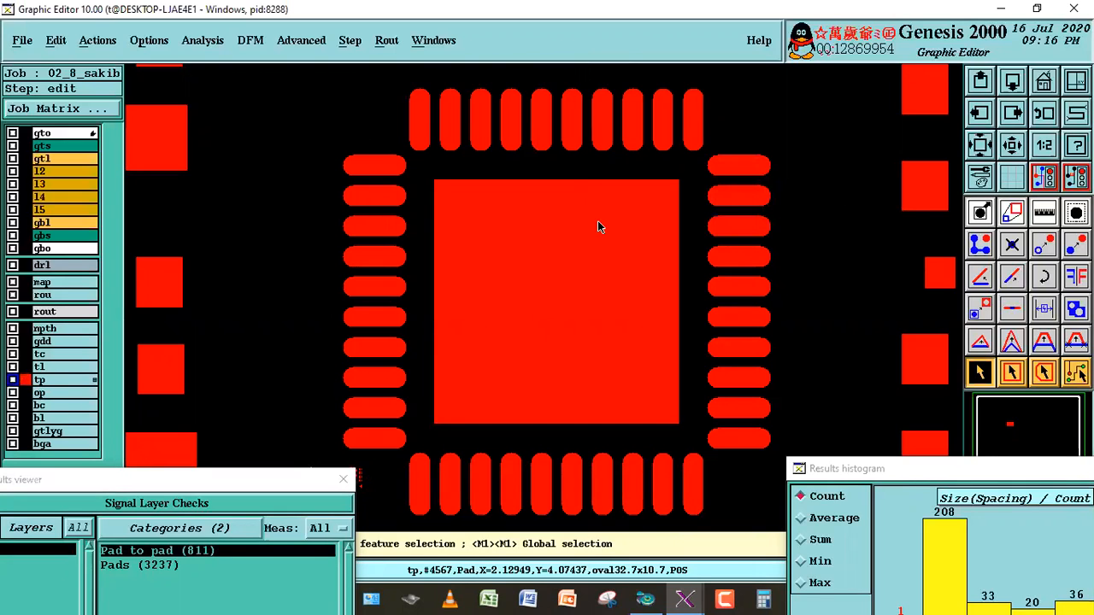
left_click(1038, 115)
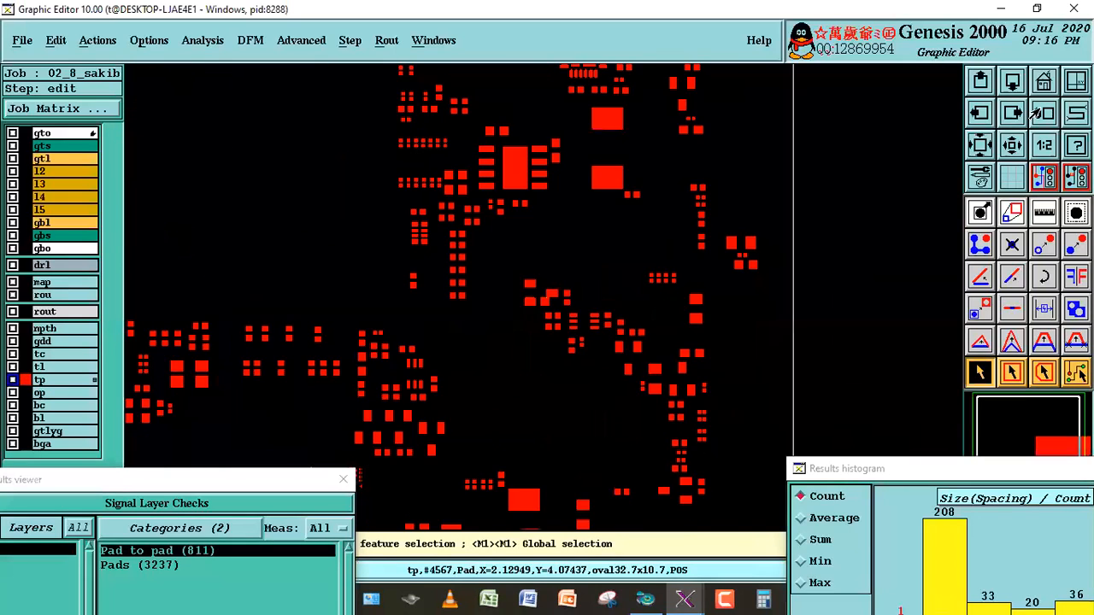
left_click(1038, 114)
right_click(634, 189)
left_click(643, 220)
left_click(477, 266)
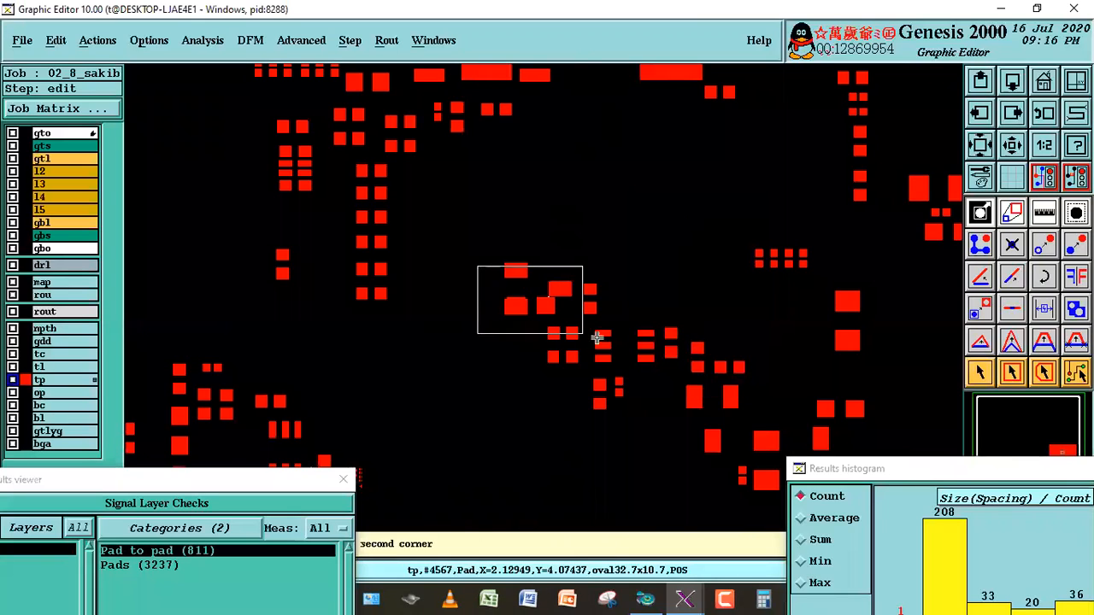
left_click(596, 338)
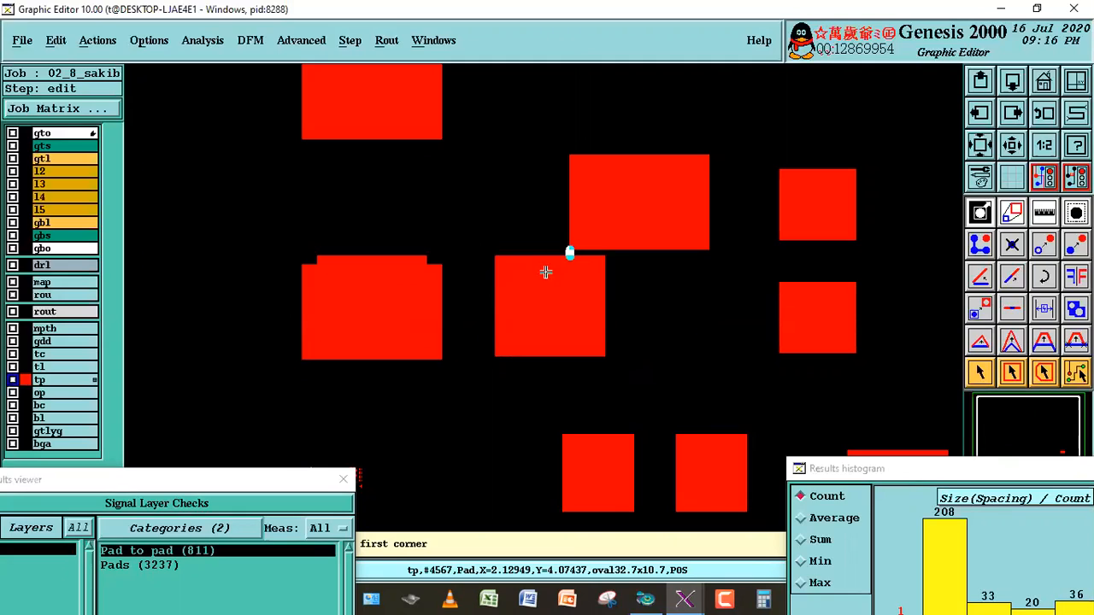
left_click(981, 373)
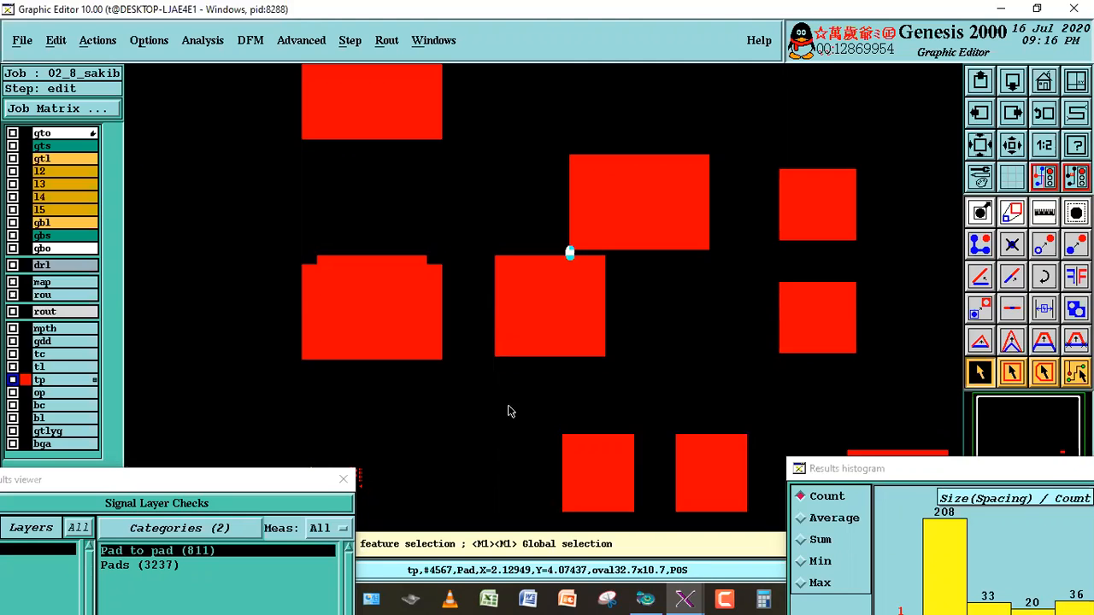
Overlay the gts layer on the tp pads around the flagged pair, and display gts alone.
left_click_drag(899, 469, 838, 267)
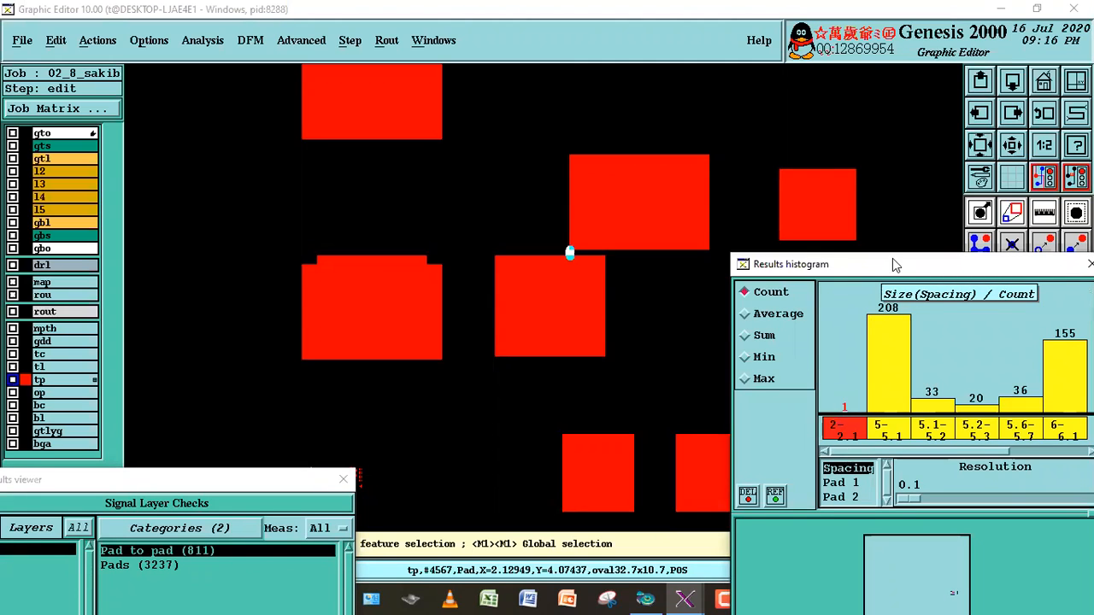
left_click_drag(893, 264, 944, 404)
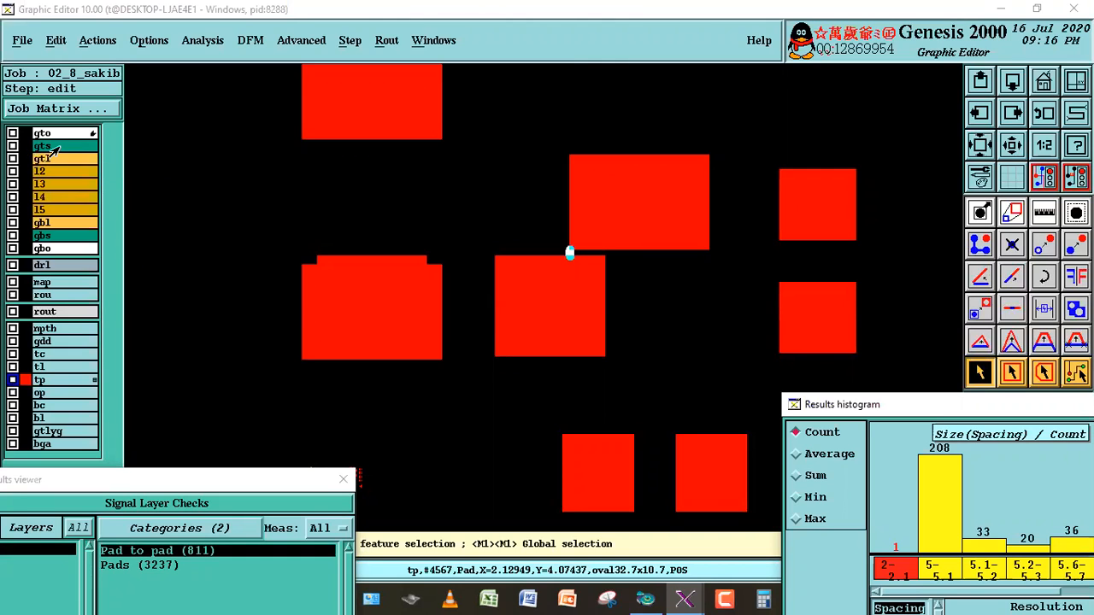
left_click_drag(871, 405, 763, 255)
left_click_drag(197, 483, 224, 445)
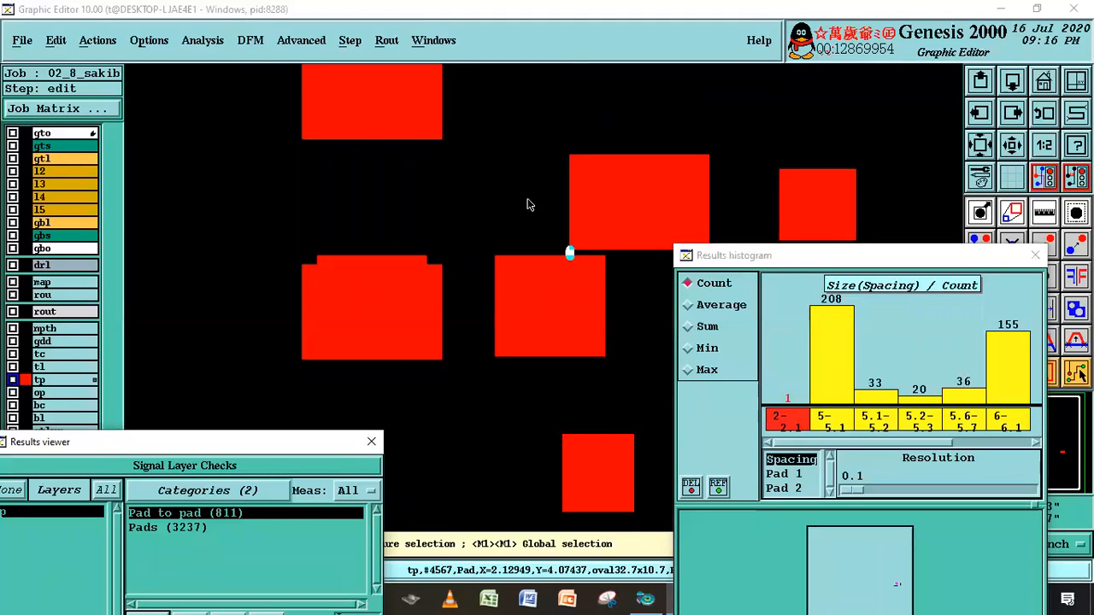
left_click_drag(802, 257, 932, 389)
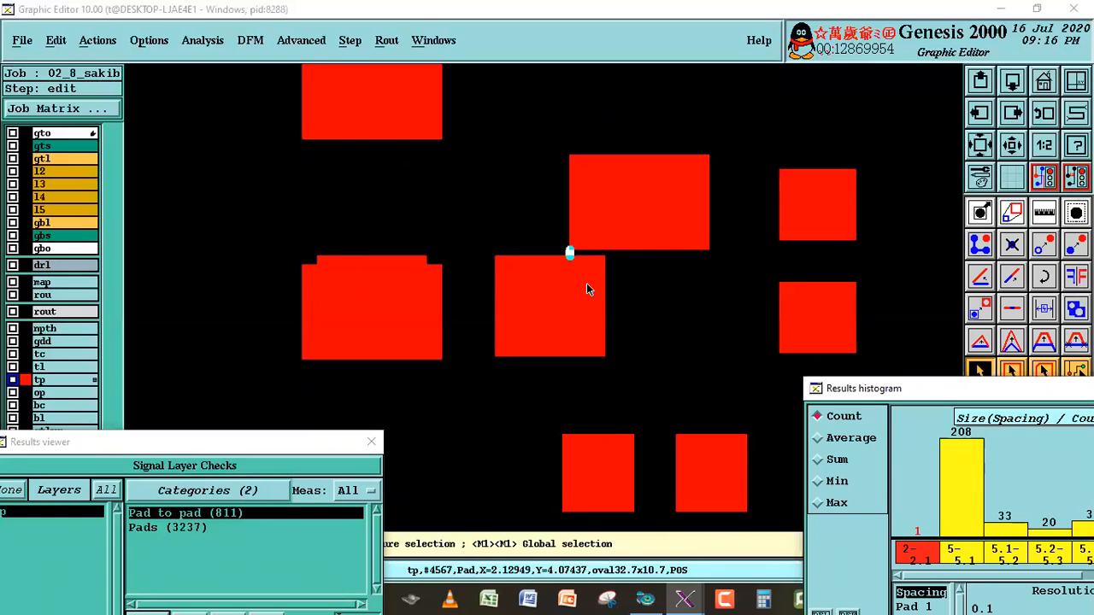
left_click(51, 143)
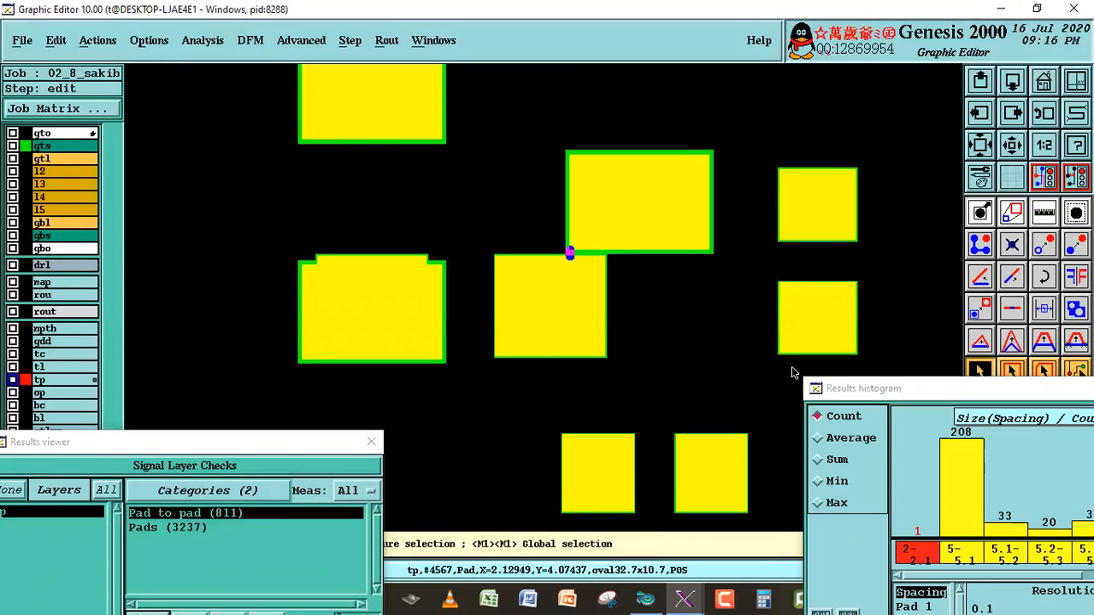
left_click_drag(988, 391, 996, 447)
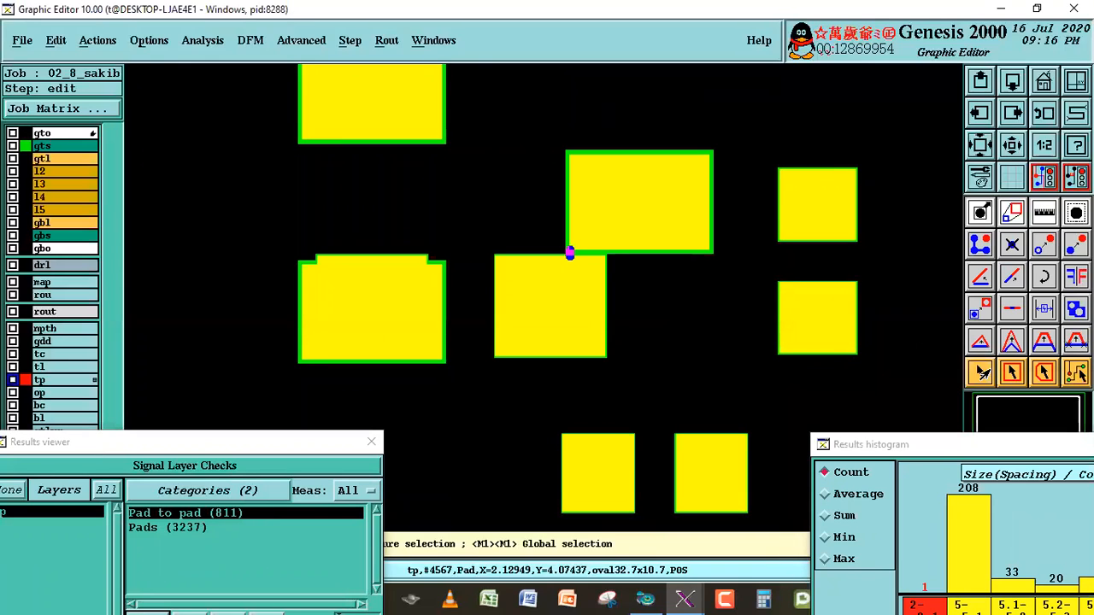
left_click(50, 384)
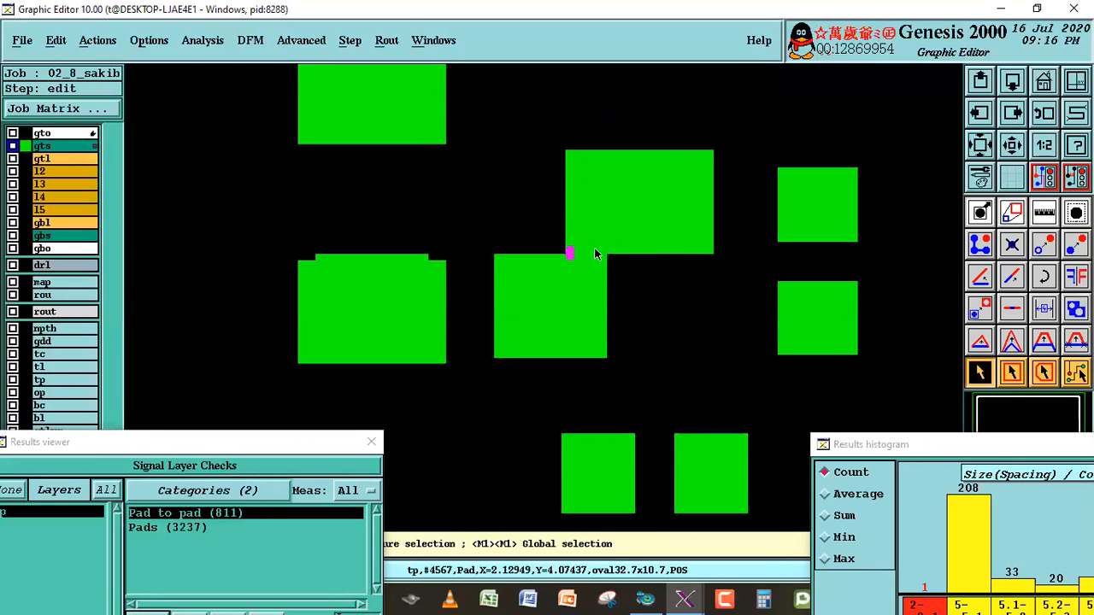
Inspect the two gts pads at the flagged location and alternate between tp and gts to compare their shapes.
left_click(601, 211)
left_click(596, 299)
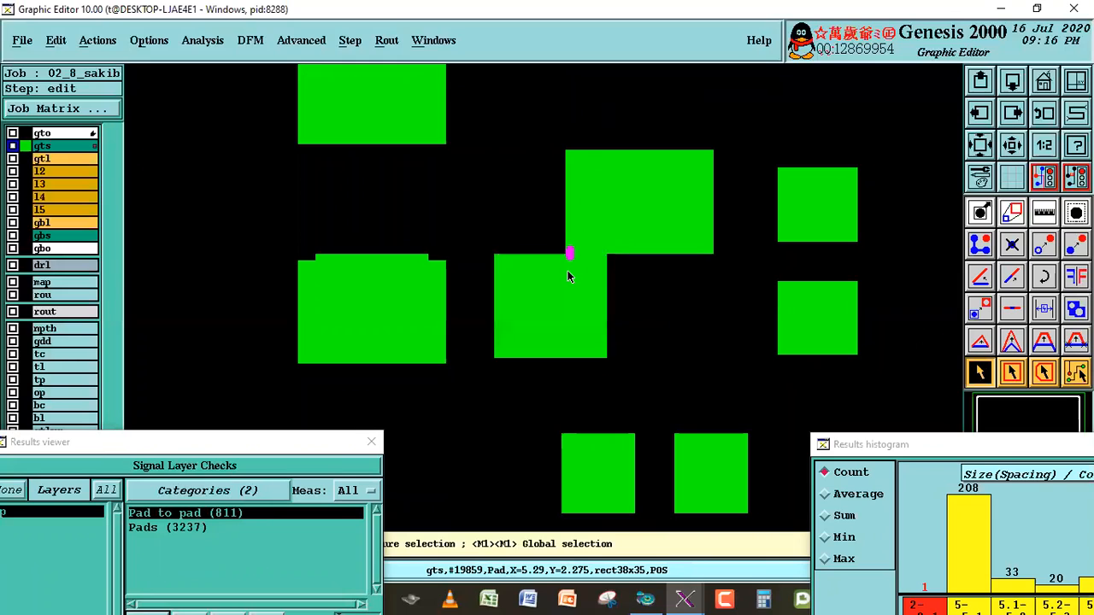
left_click(50, 146)
left_click(44, 381)
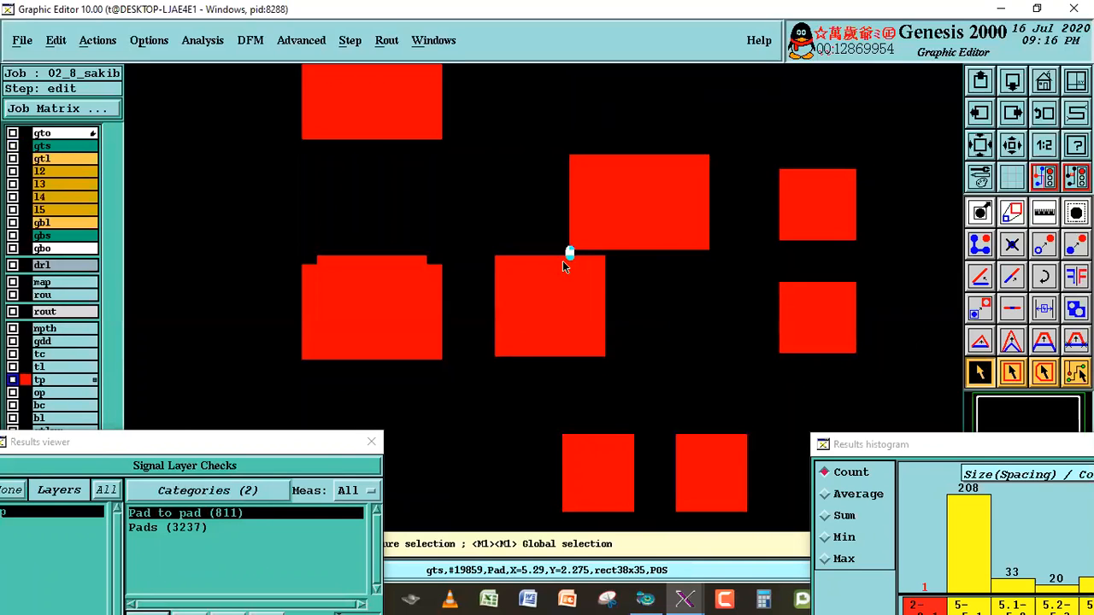
left_click(50, 146)
left_click(60, 381)
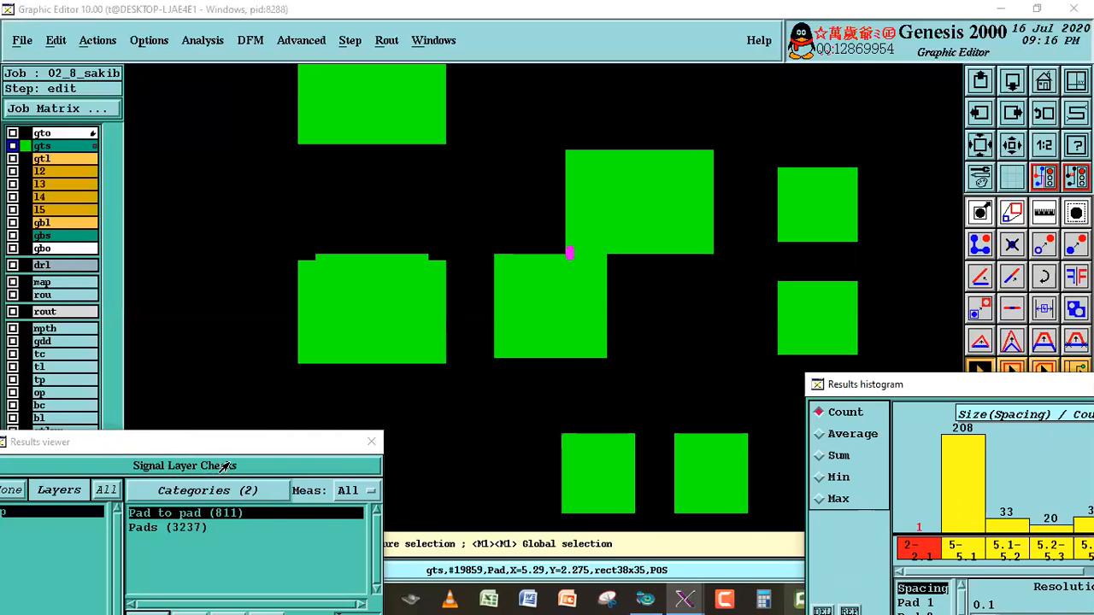
Close the results histogram and results viewer, and display the tp layer instead of gts.
left_click_drag(985, 389, 752, 142)
left_click(780, 567)
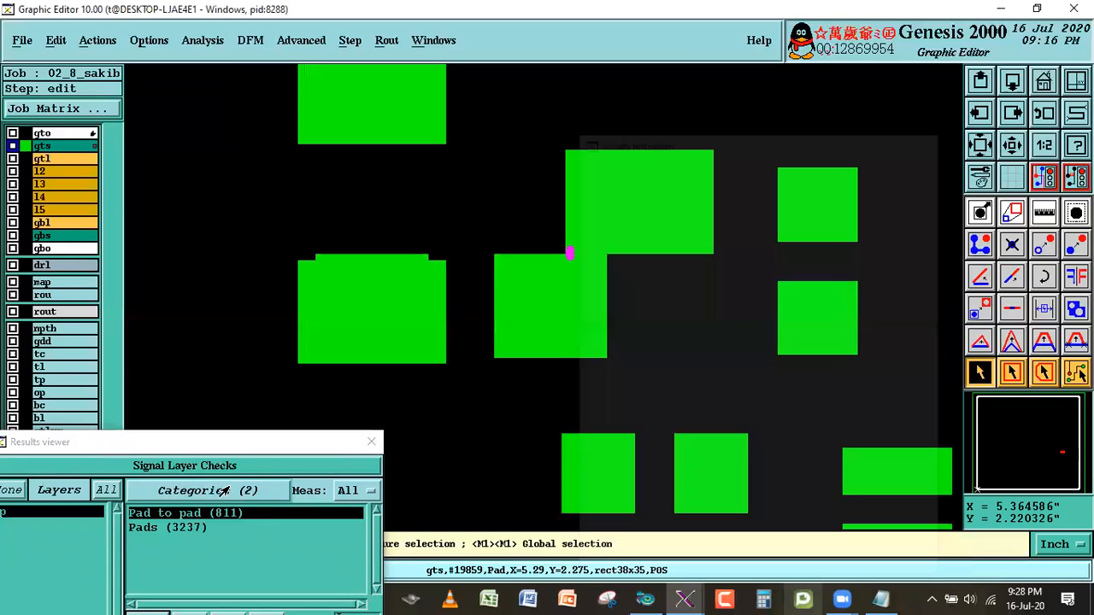
left_click_drag(205, 447, 689, 120)
left_click(599, 419)
left_click(58, 147)
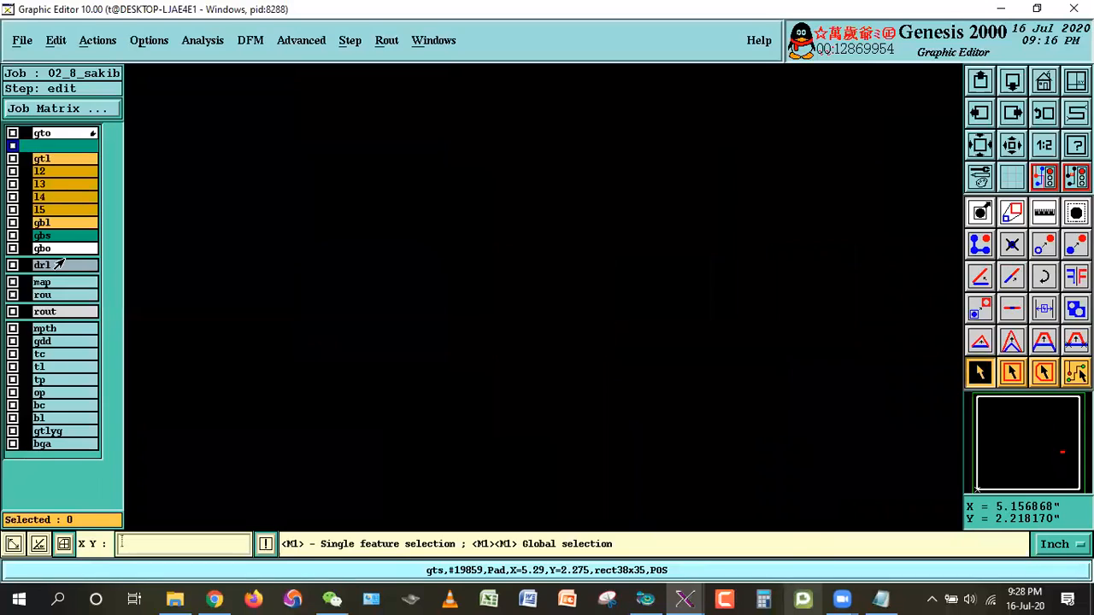
left_click(42, 379)
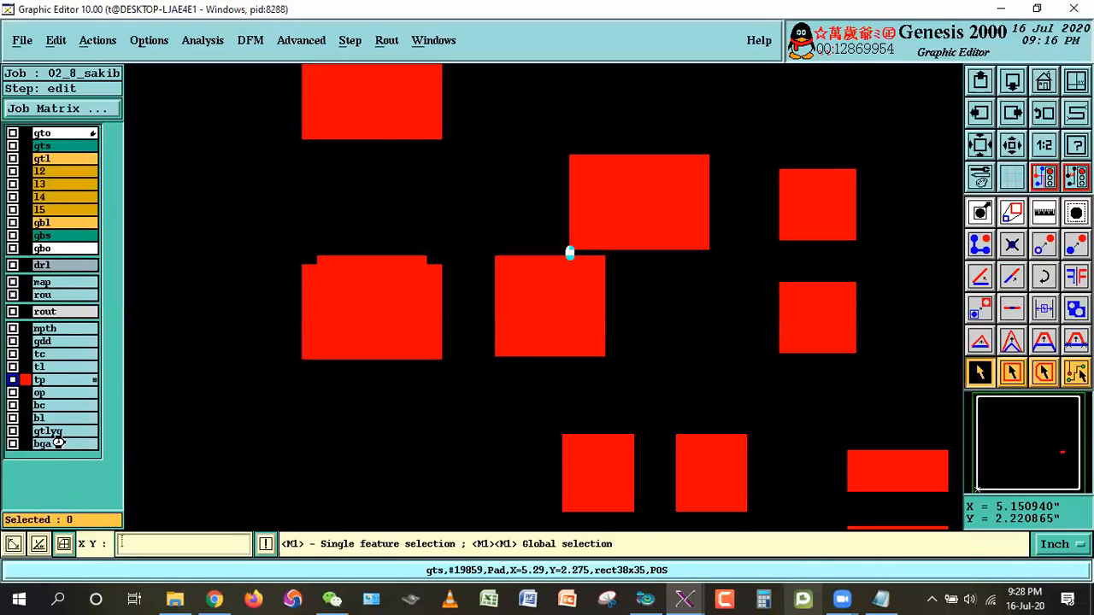
Move all features of the bga layer to the tp layer.
left_click(18, 444)
left_click(50, 41)
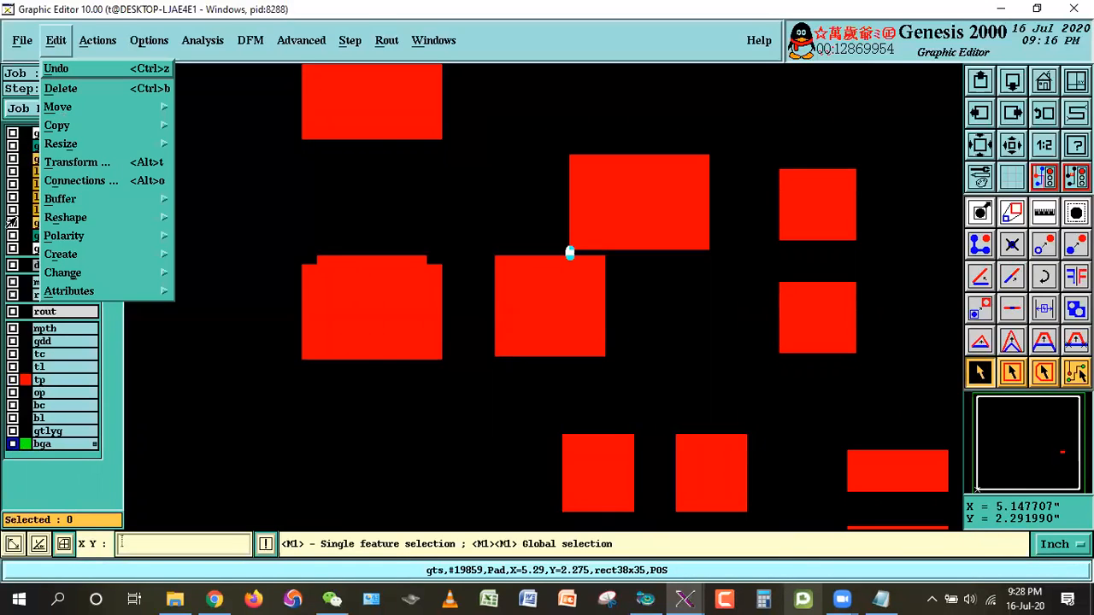
mouse_move(70, 108)
left_click(205, 129)
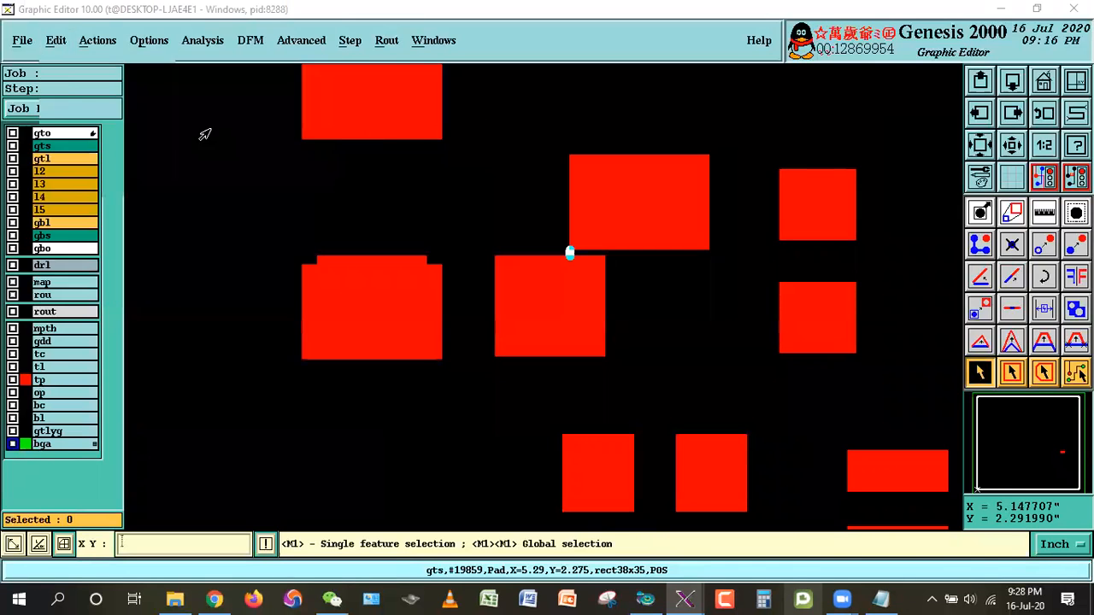
left_click(69, 54)
double_click(29, 362)
left_click(83, 172)
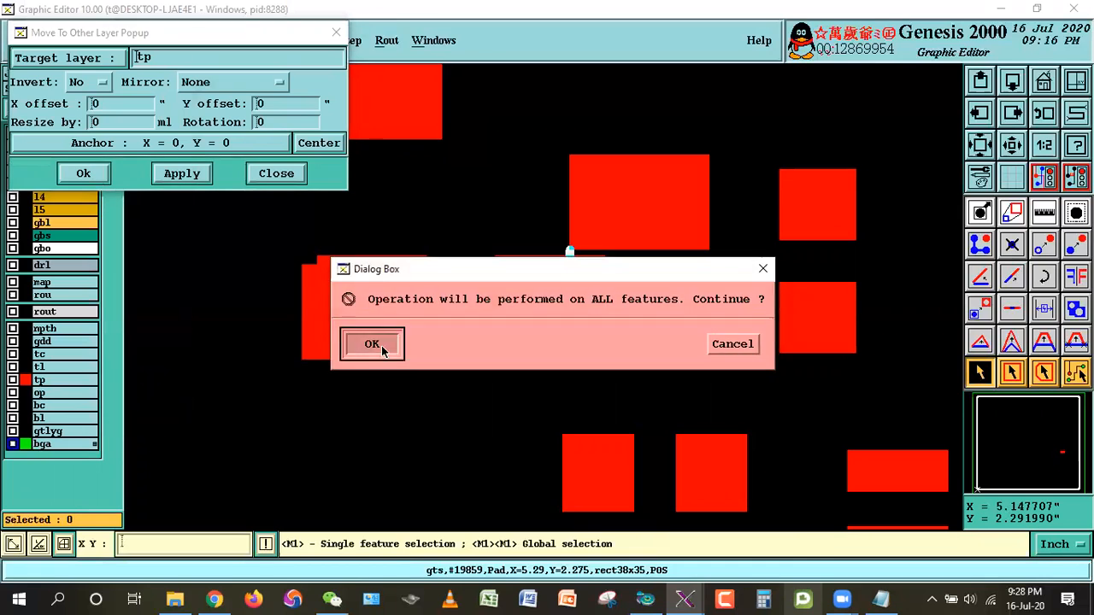
left_click(371, 343)
Delete the emptied bga layer from the job and show the whole board.
right_click(68, 444)
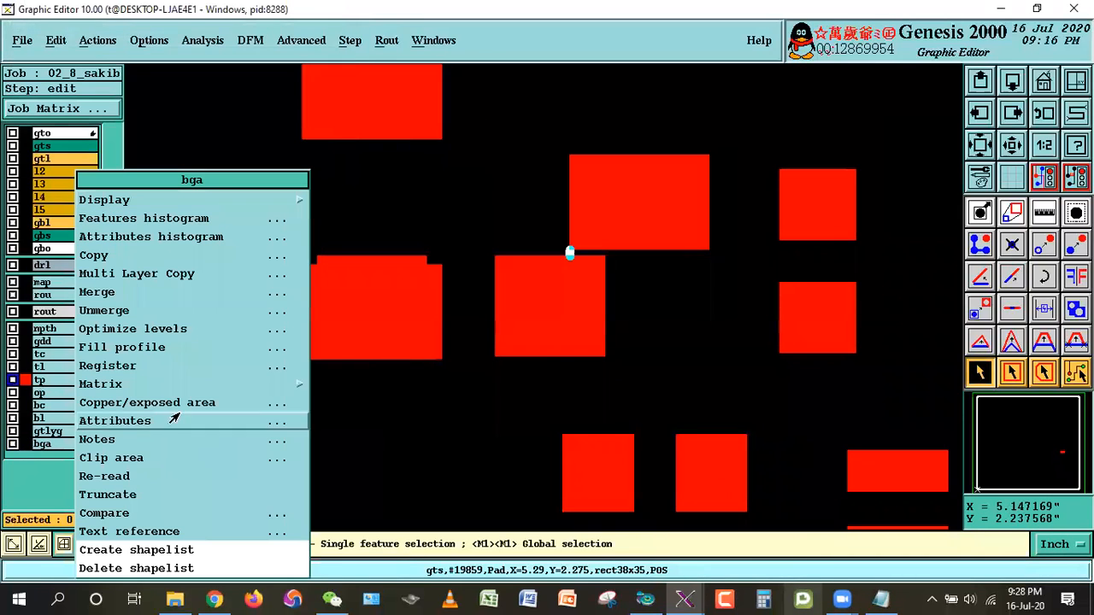
mouse_move(158, 393)
left_click(354, 451)
left_click(398, 345)
left_click(418, 346)
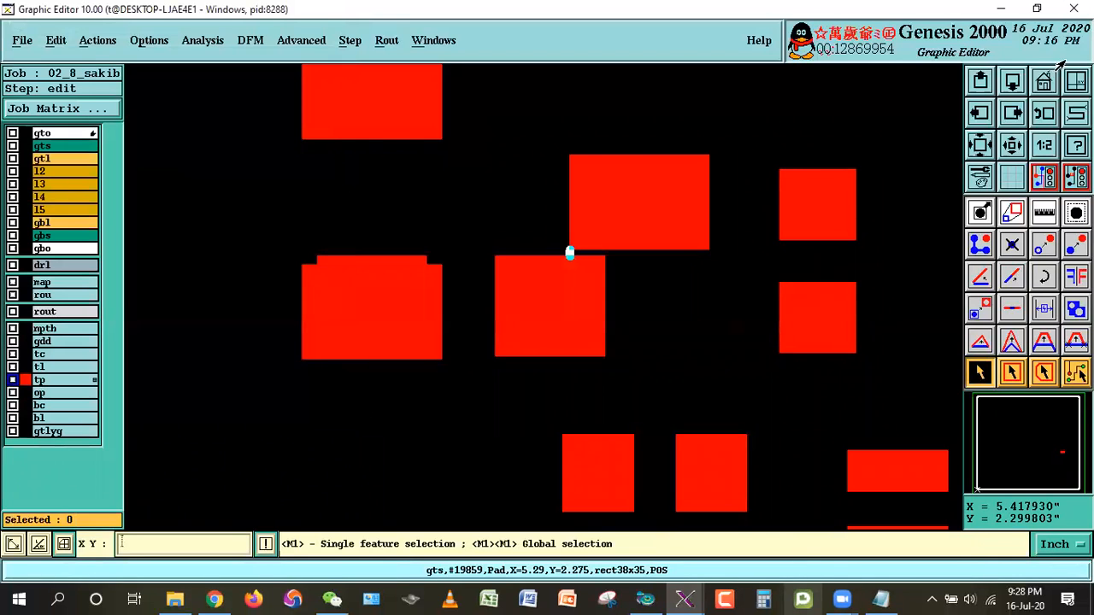
left_click(1043, 80)
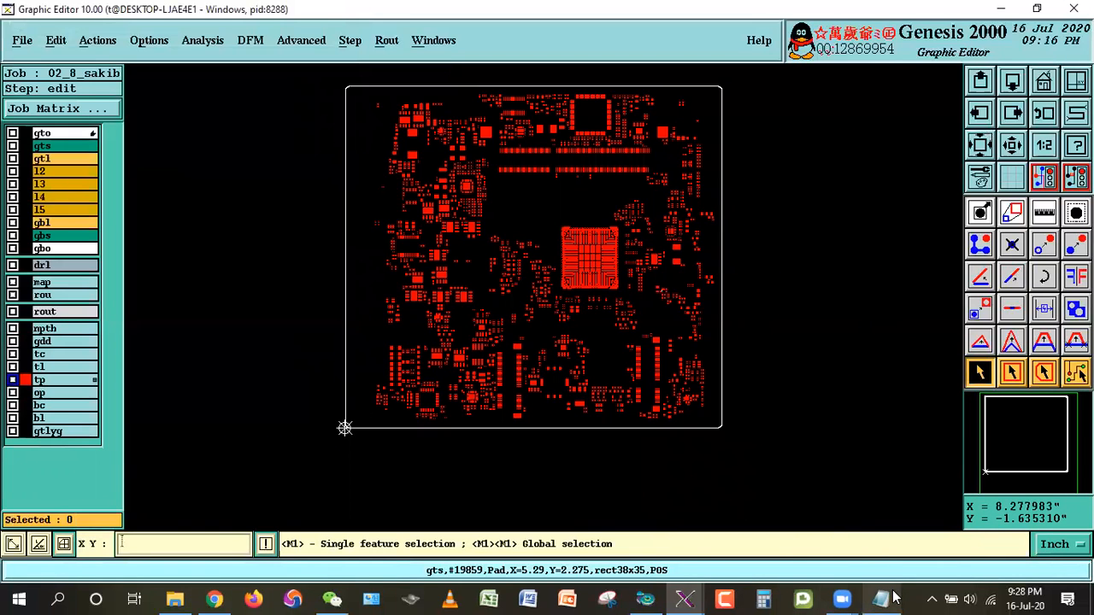